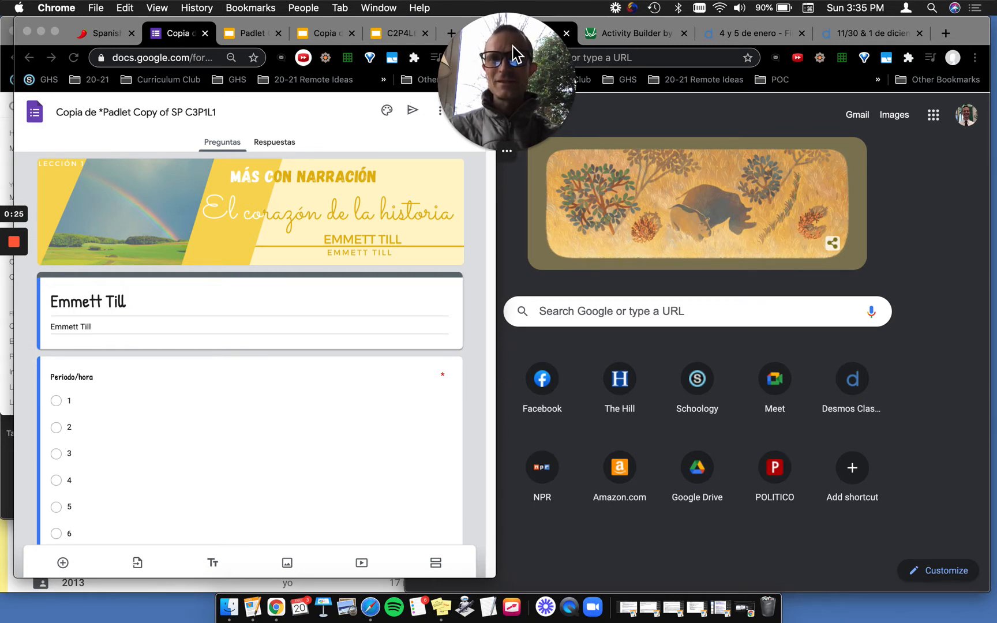
# Go to teacher.desmos.com and show the list of custom activities.
pyautogui.moveTo(535, 29); pyautogui.dragTo(401, 23)
pyautogui.click(522, 32)
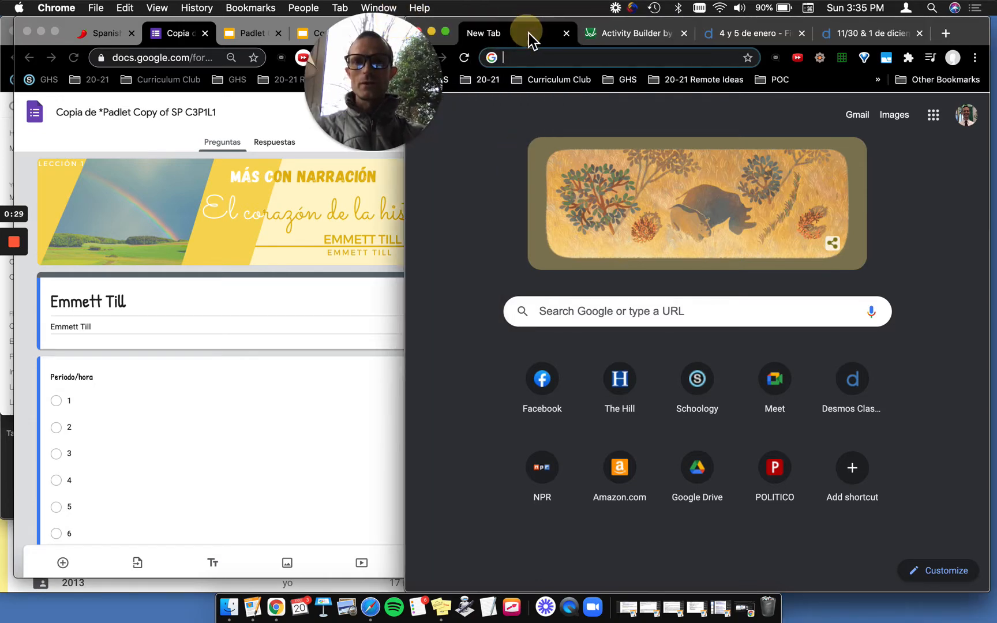
pyautogui.write('teacher.desmos.com')
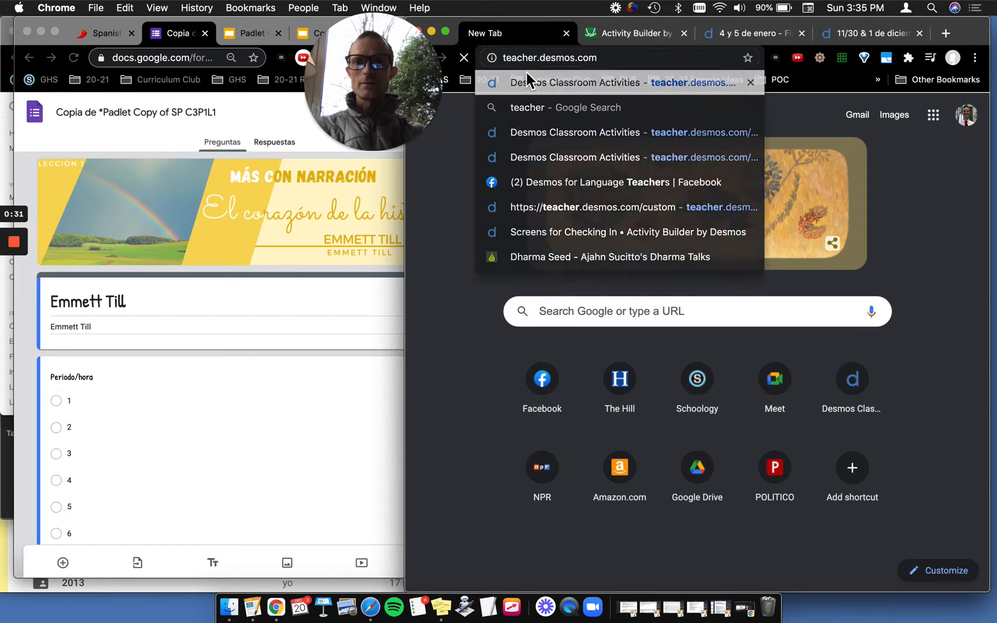
pyautogui.press('Return')
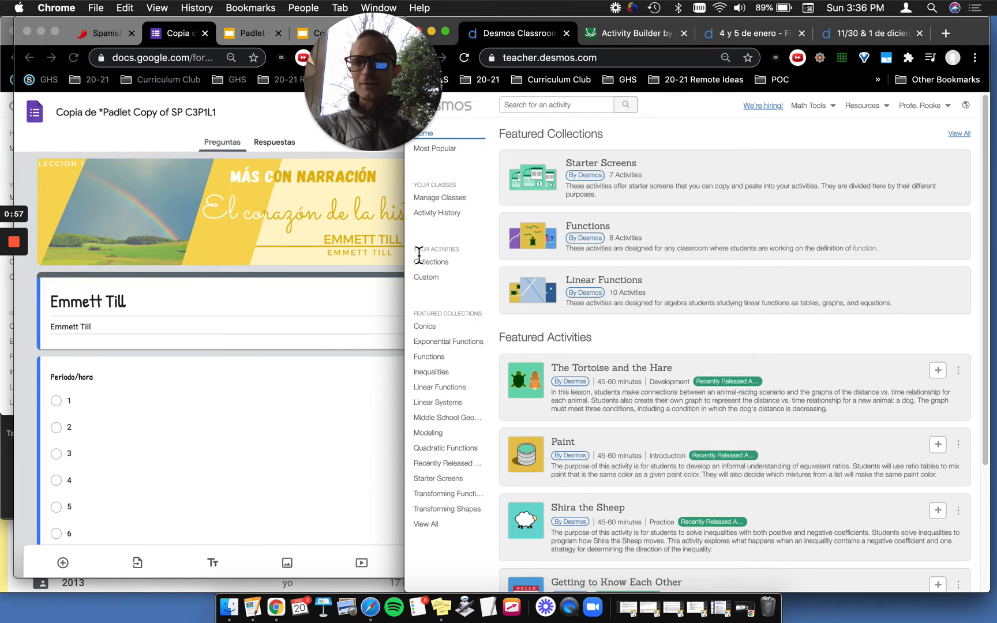
pyautogui.click(428, 280)
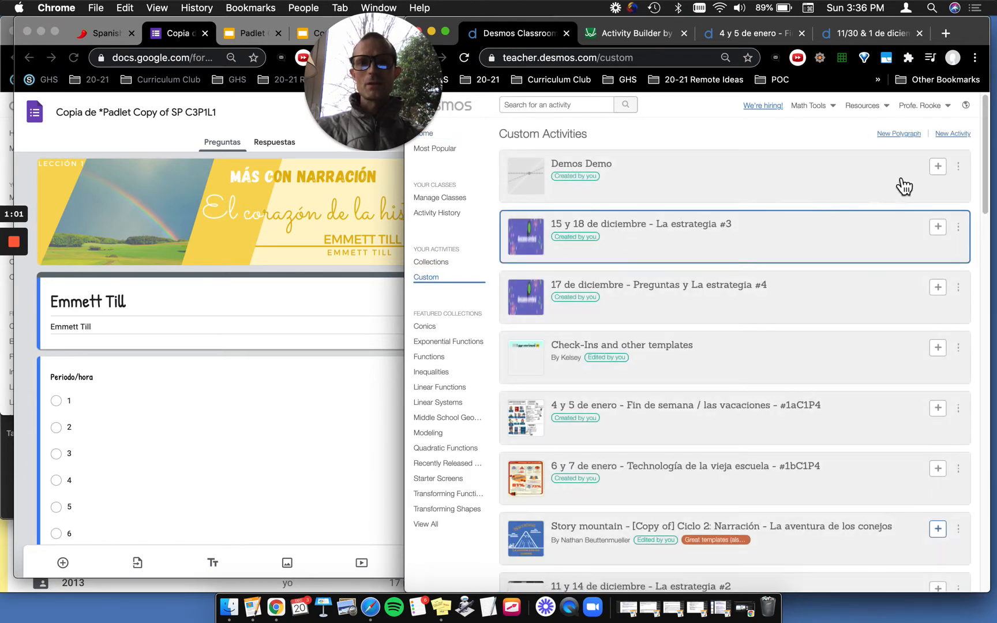
# Create a new link-shared activity titled "C3P1L1 (long version)".
pyautogui.click(952, 135)
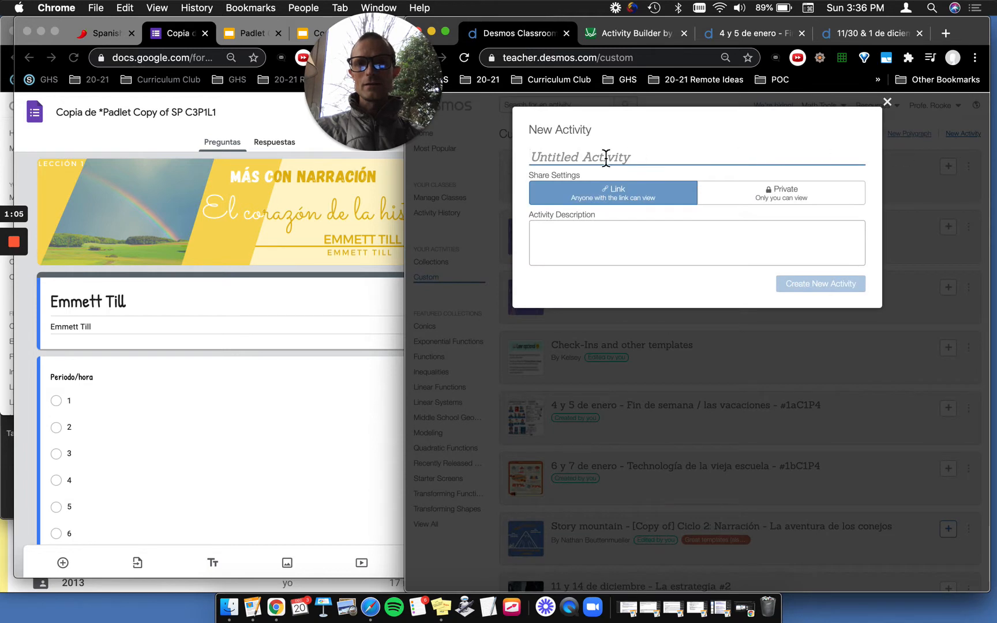
pyautogui.write('C')
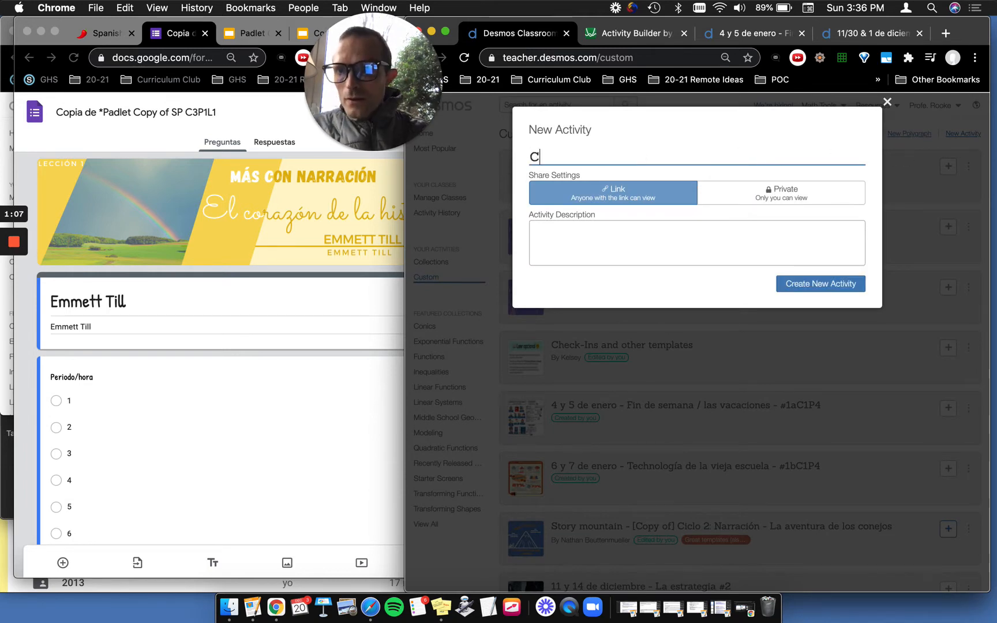
pyautogui.write('3P1L1')
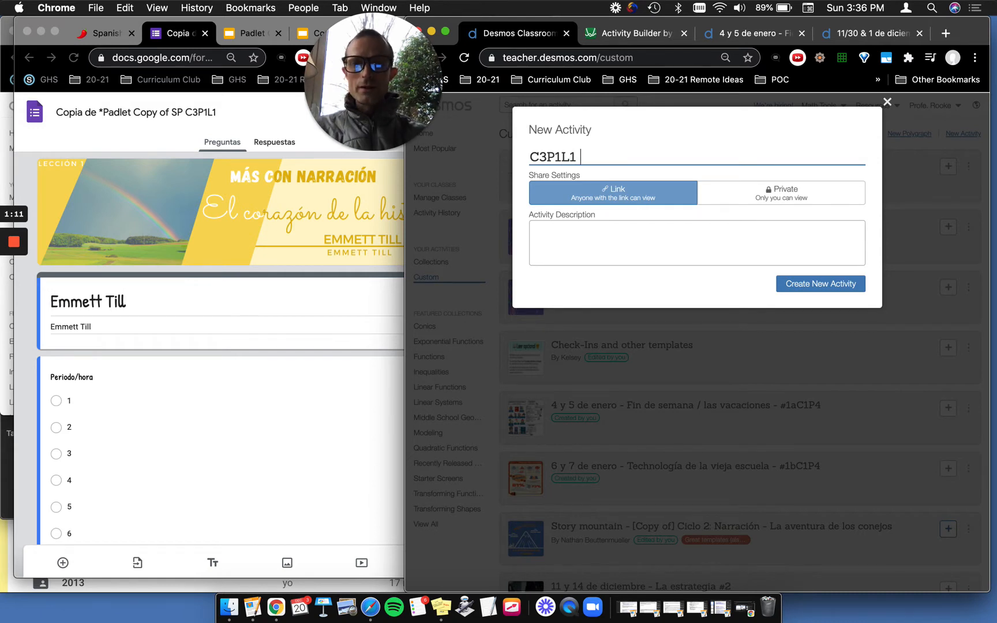
pyautogui.write(' (long)')
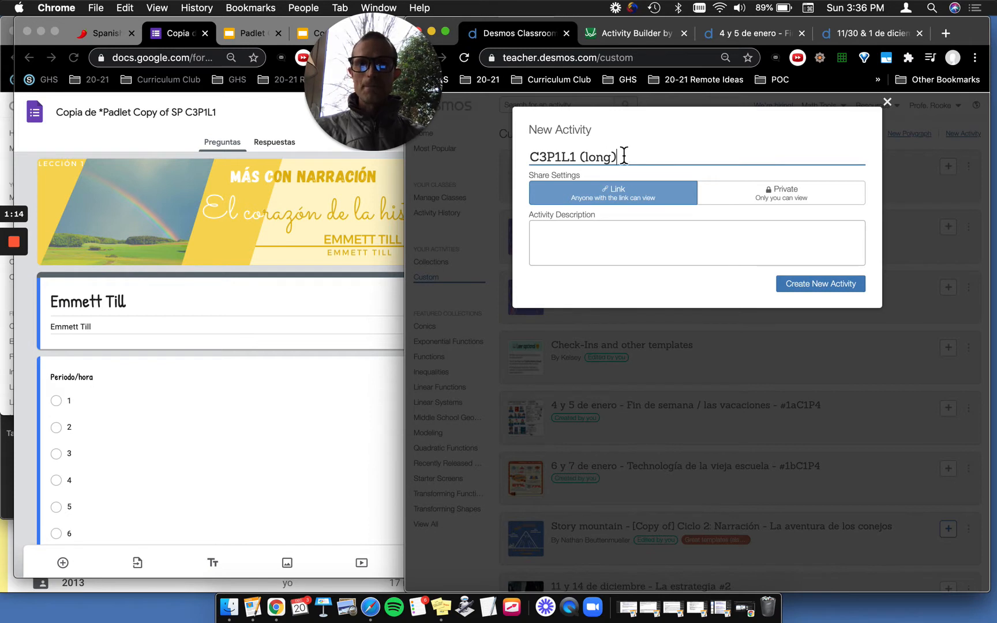
pyautogui.press('Left')
pyautogui.write('version')
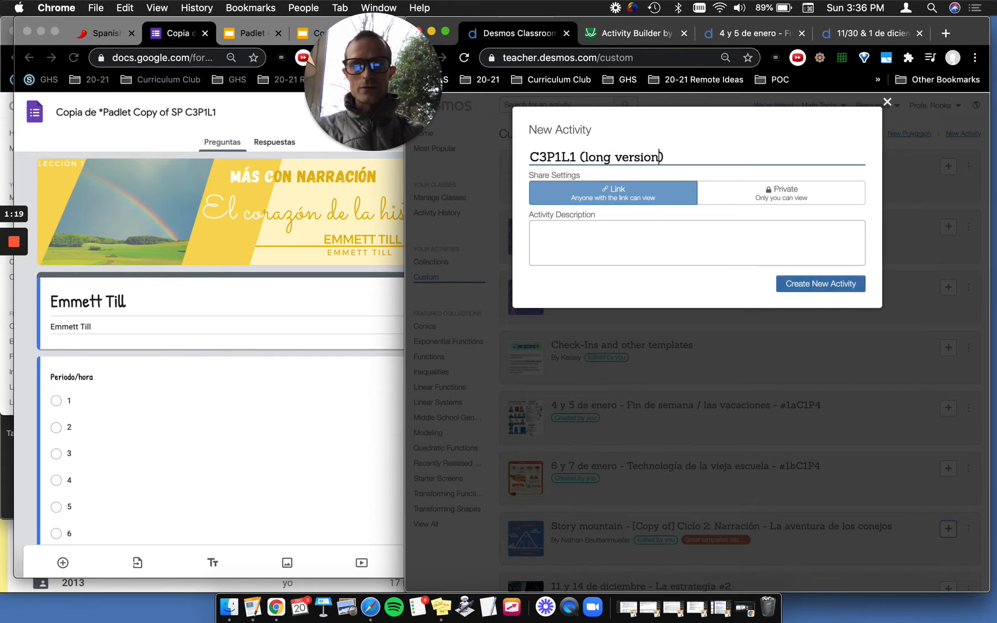
pyautogui.click(825, 285)
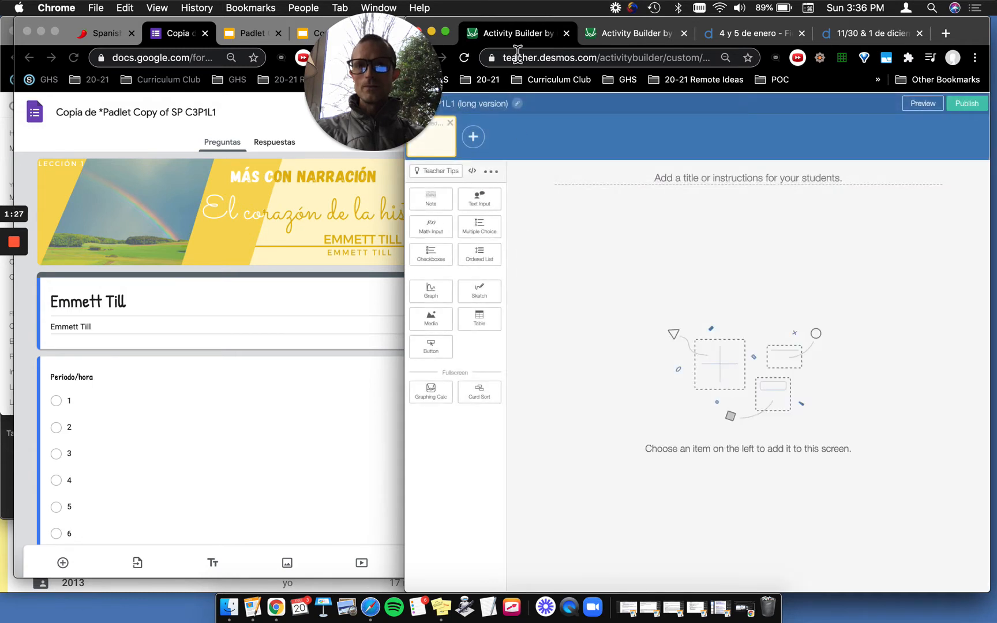
# Take a screenshot of the "El corazón de la historia" header banner in the Google Form.
pyautogui.moveTo(591, 20); pyautogui.dragTo(621, 23)
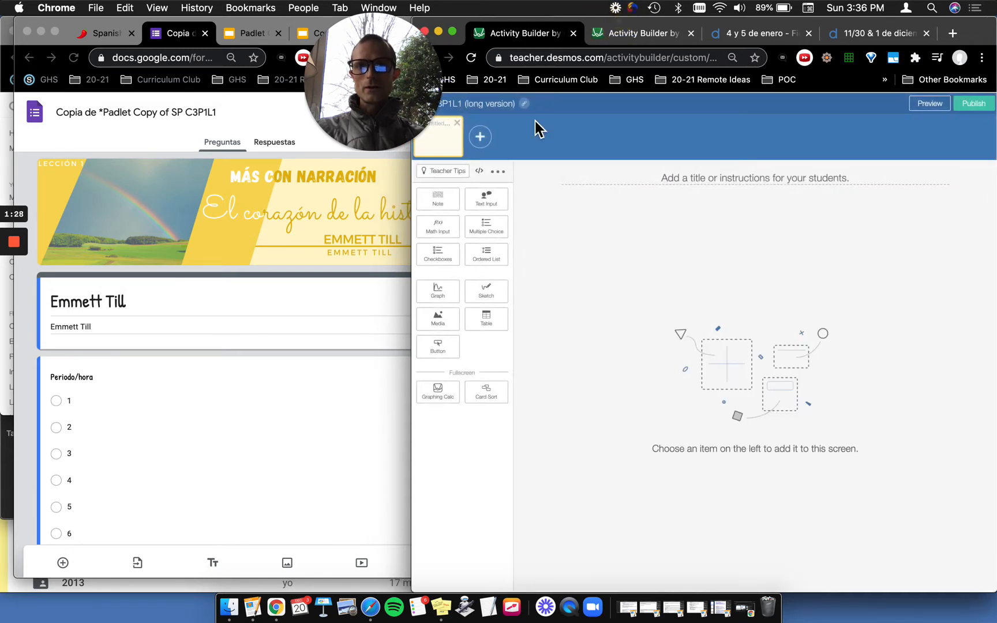
pyautogui.moveTo(377, 35); pyautogui.dragTo(357, 34)
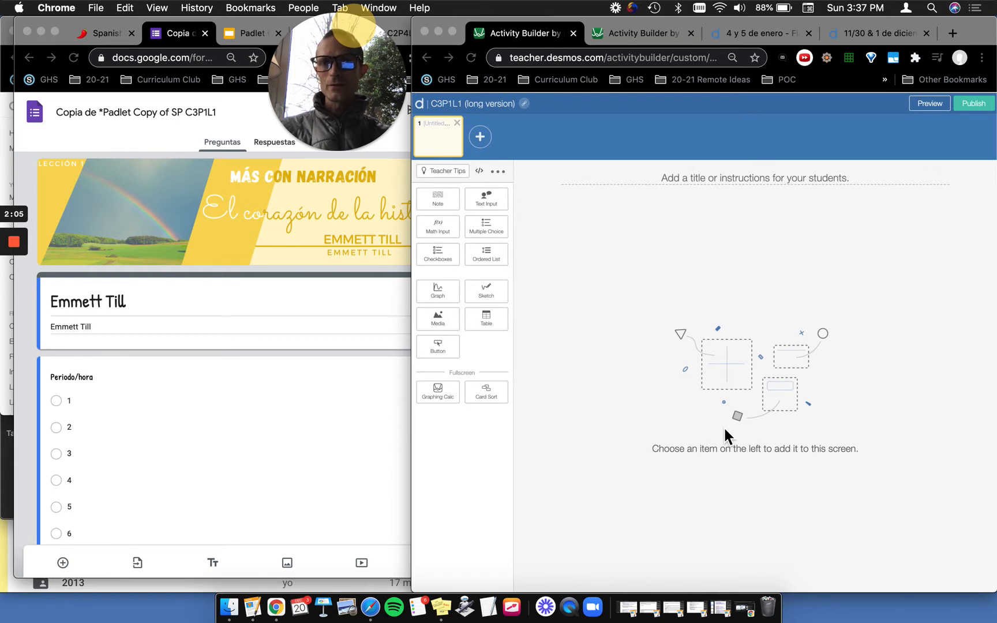
pyautogui.click(151, 171)
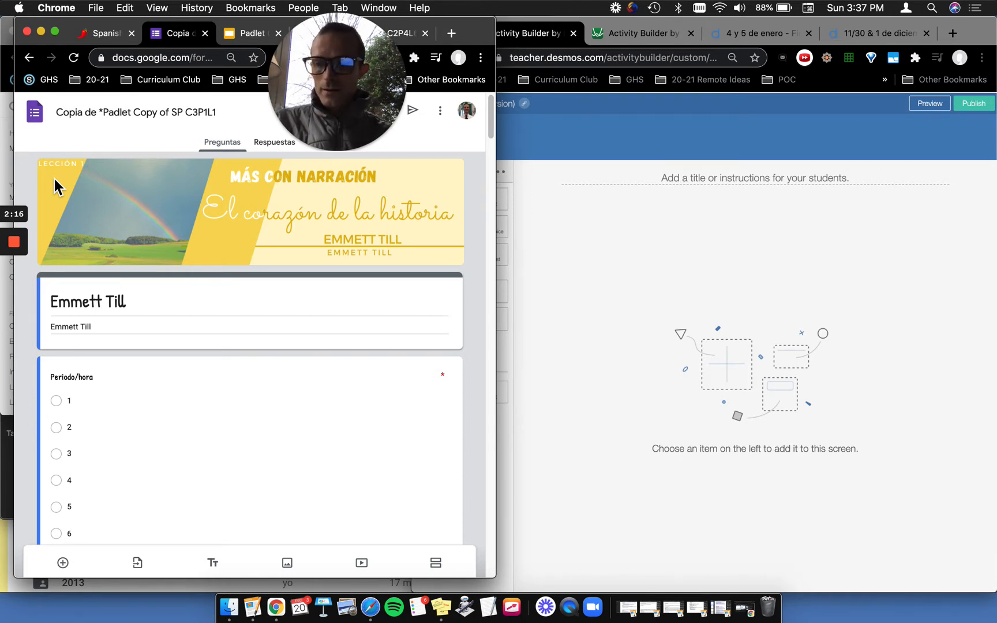
pyautogui.press('super+shift+4')
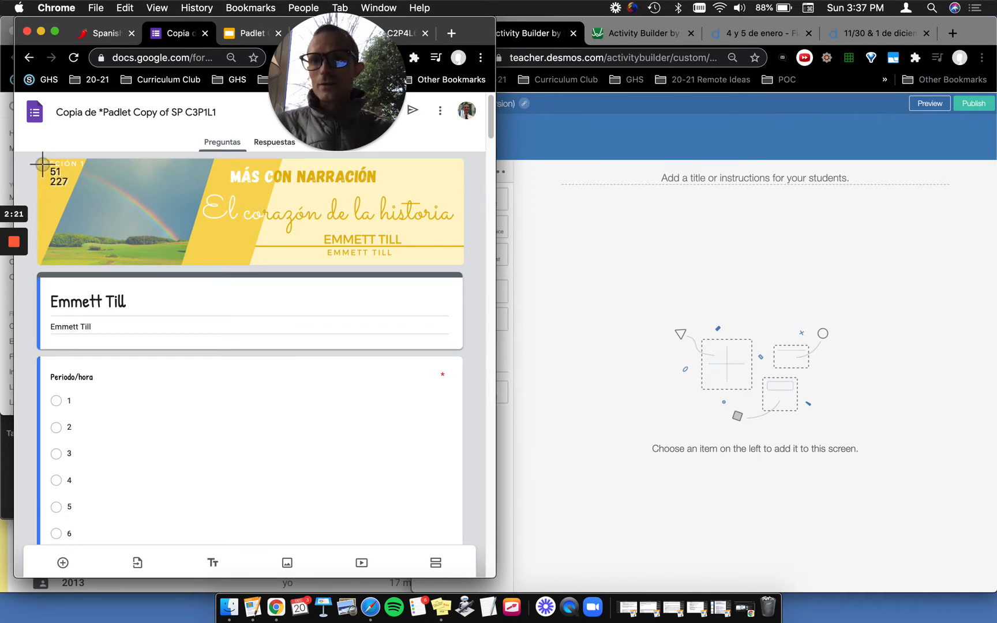
pyautogui.moveTo(42, 164); pyautogui.dragTo(467, 266)
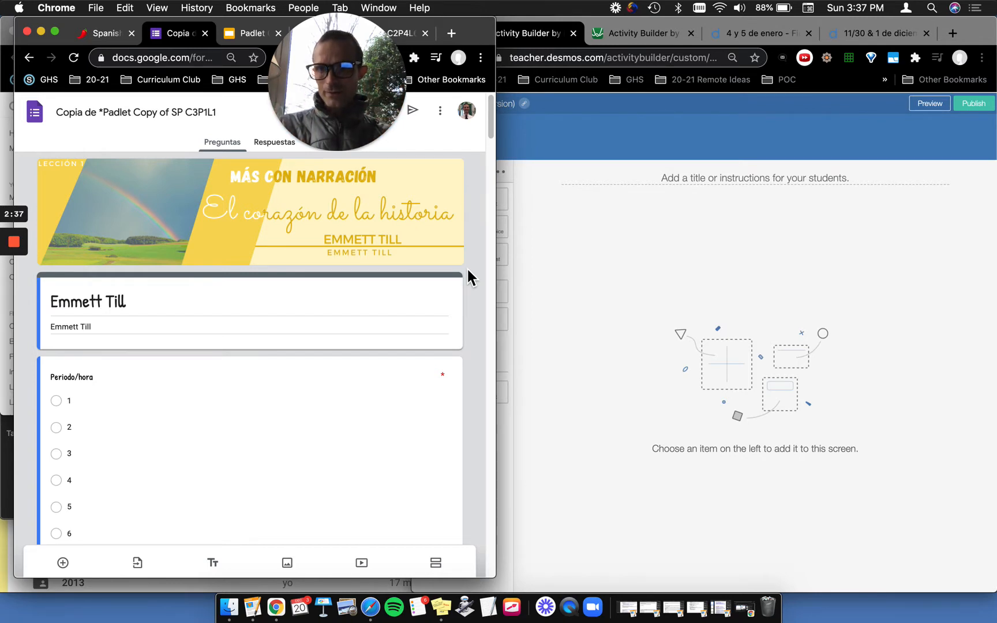
# Take a screenshot of the "Agenda and Goals" image in the form's Norming the Class section.
pyautogui.scroll(-5, 294, 381)
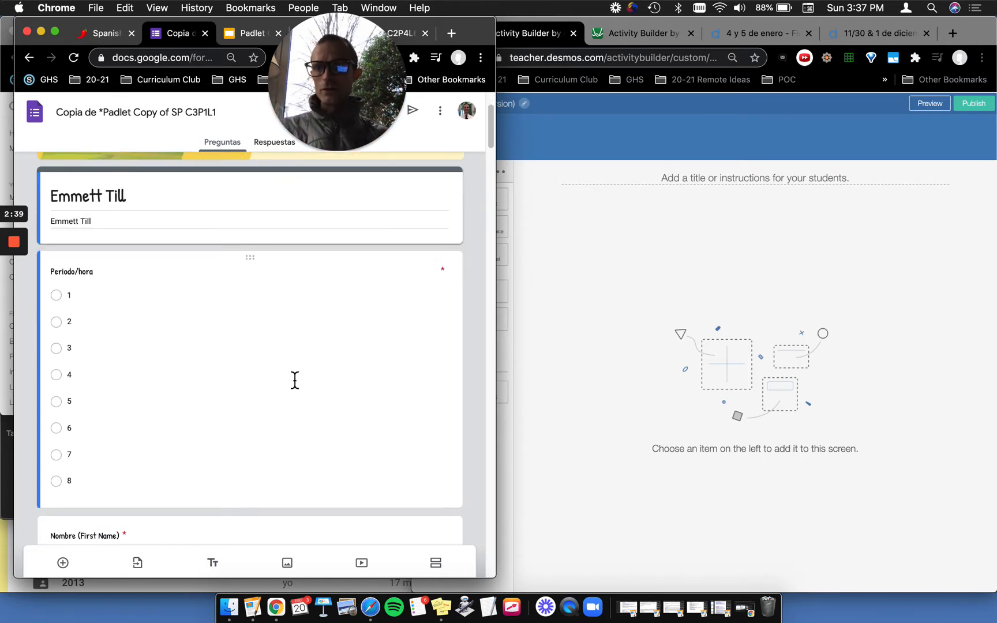
pyautogui.scroll(-5, 295, 386)
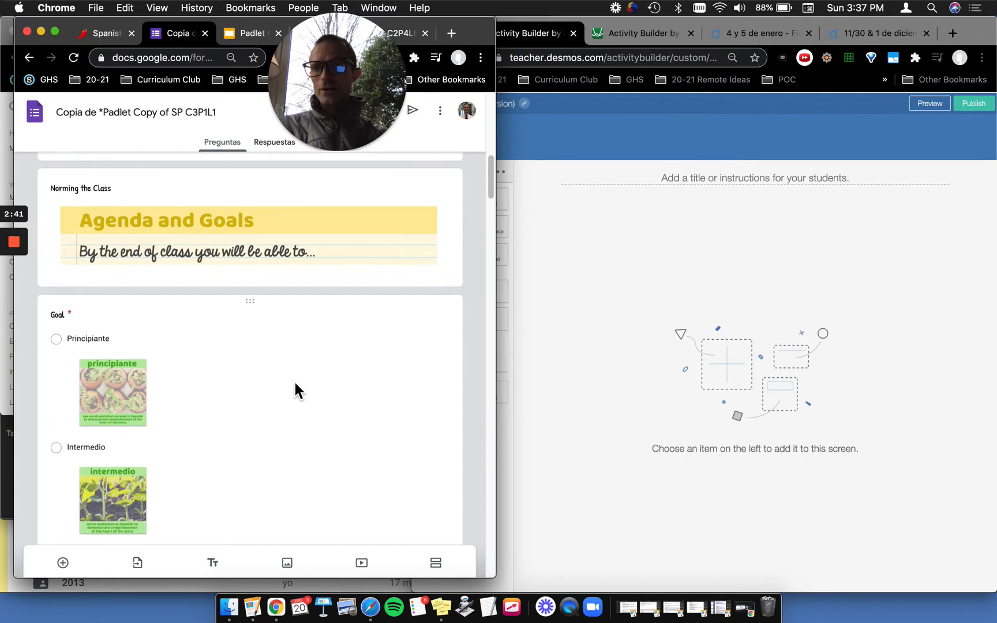
pyautogui.press('super+shift+4')
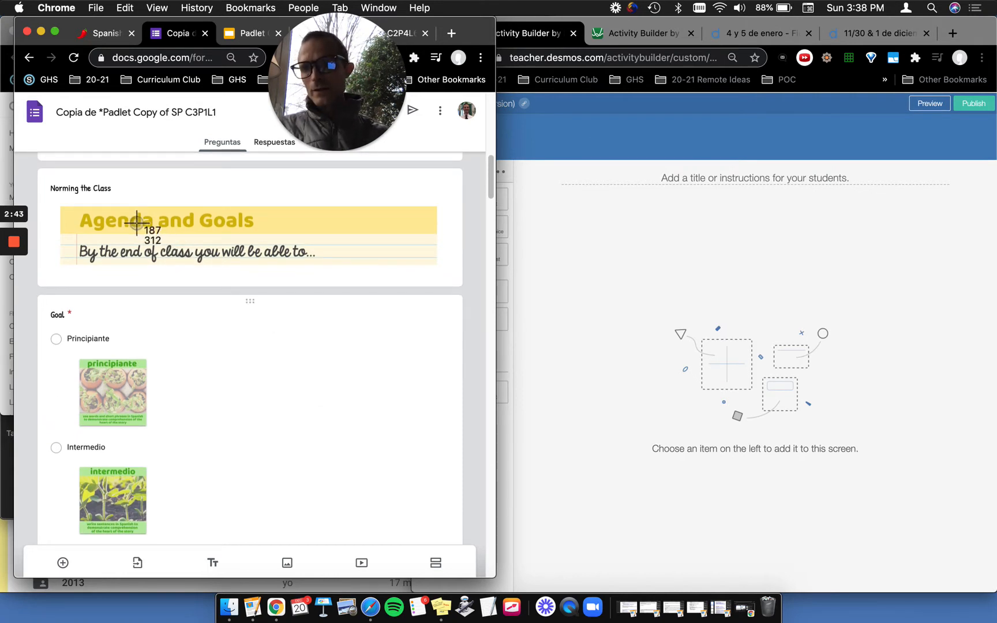
pyautogui.moveTo(59, 206); pyautogui.dragTo(440, 267)
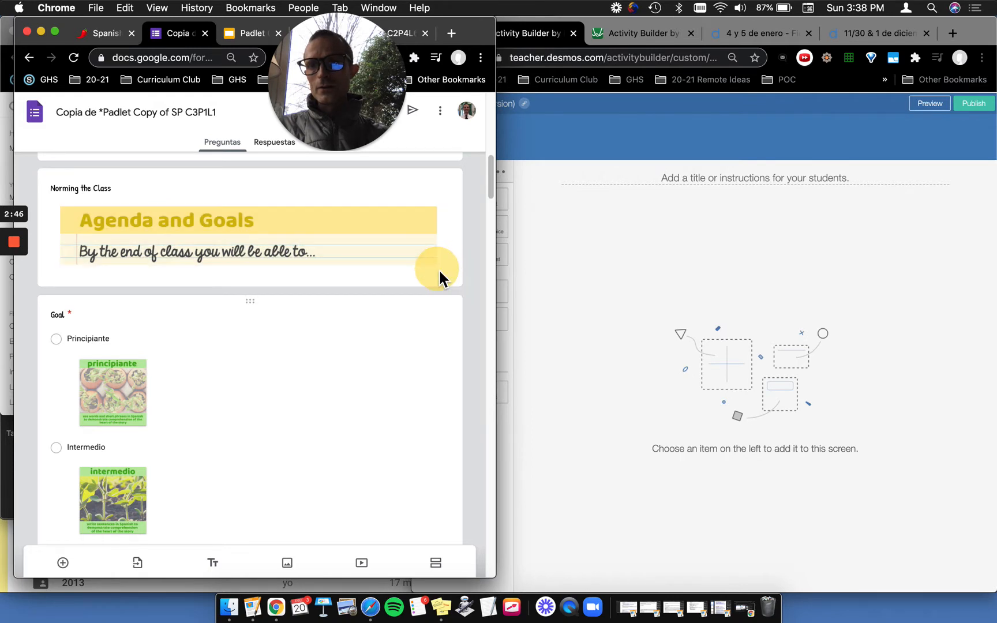
# Delete the two new screenshots from the desktop's Screenshots stack and return to the form.
pyautogui.scroll(-3, 333, 374)
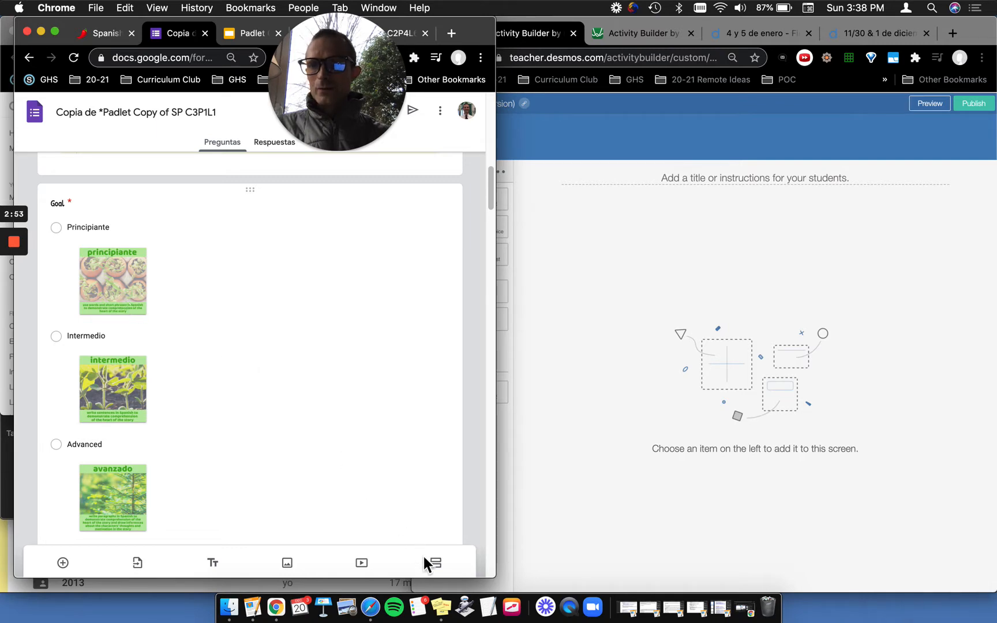
pyautogui.moveTo(495, 575); pyautogui.dragTo(707, 601)
pyautogui.moveTo(2, 622)
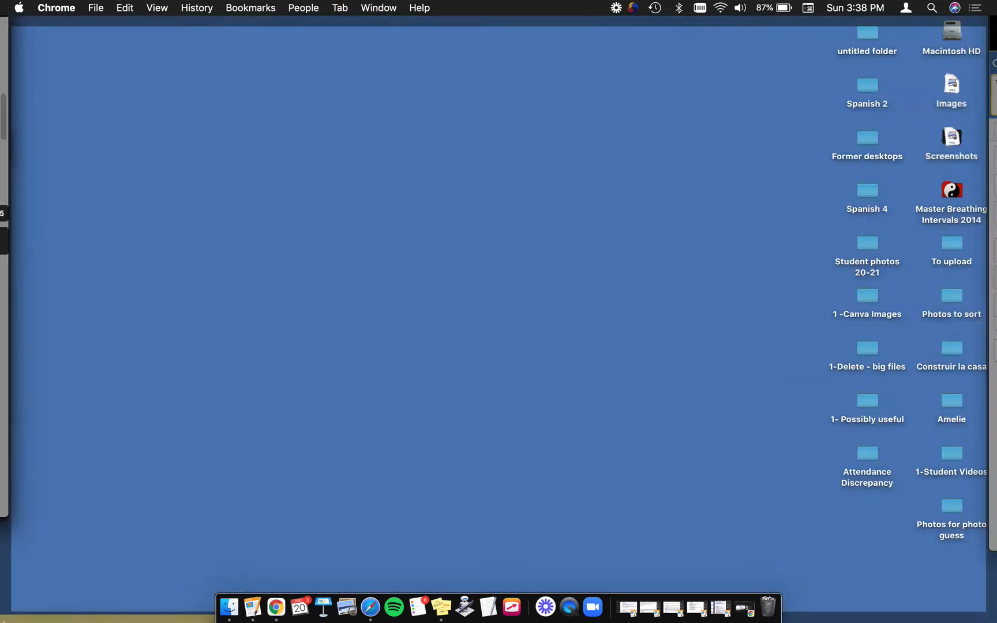
pyautogui.click(959, 160)
pyautogui.moveTo(966, 334); pyautogui.dragTo(944, 196)
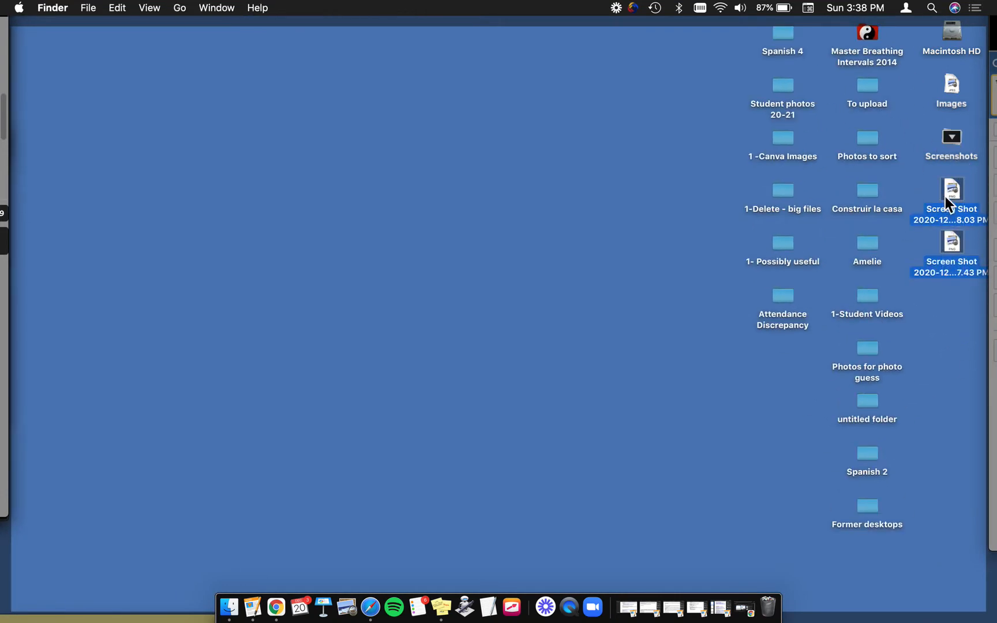
pyautogui.press('super+BackSpace')
pyautogui.moveTo(2, 621)
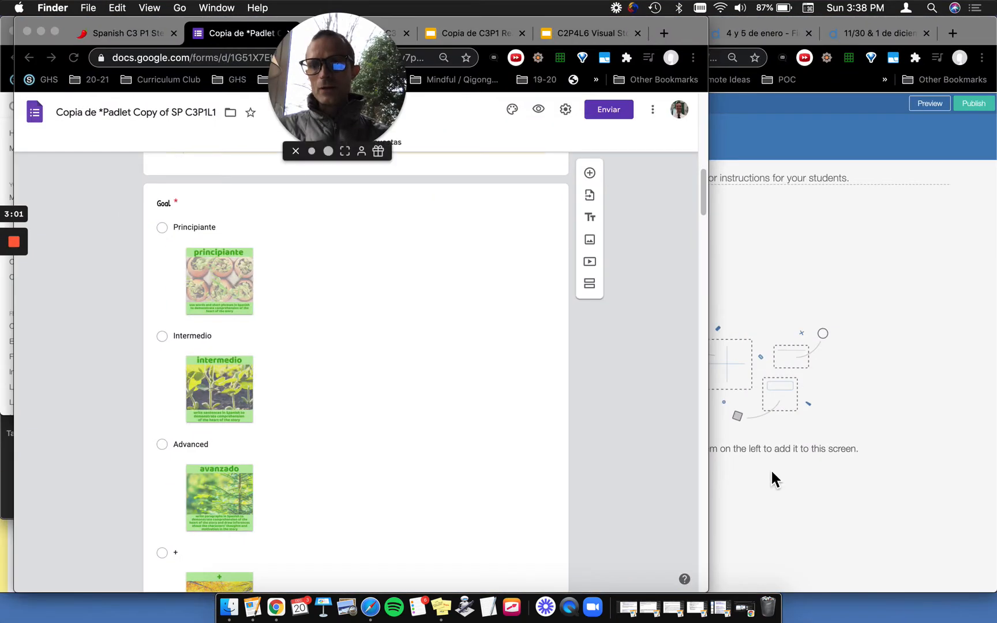
# Widen the form window and capture an enlarged screenshot of the "El corazón de la historia" header banner.
pyautogui.click(592, 282)
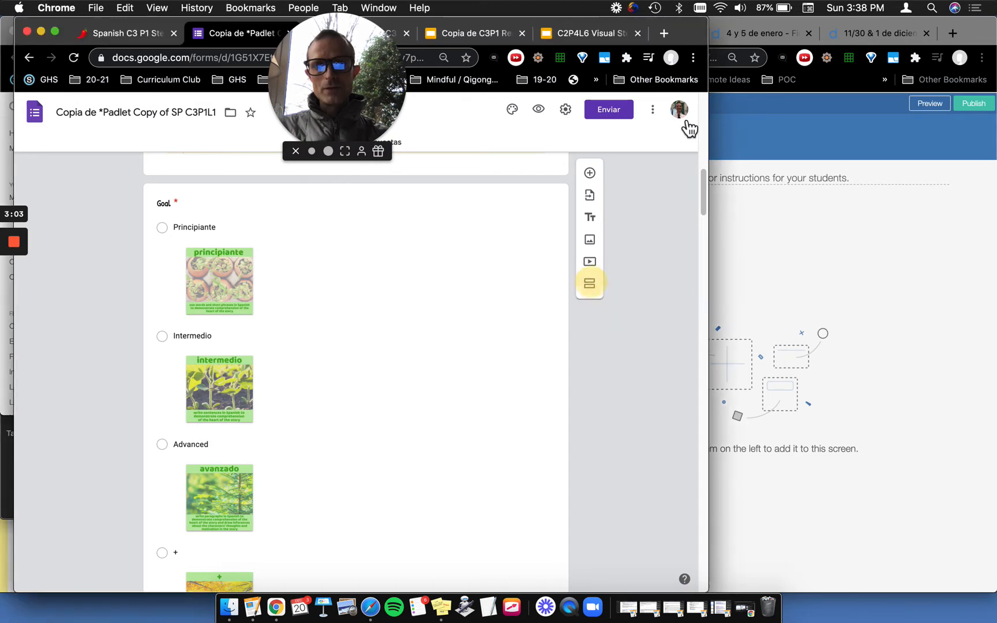
pyautogui.moveTo(715, 119); pyautogui.dragTo(899, 129)
pyautogui.press('super+equal')
pyautogui.press('super+equal')
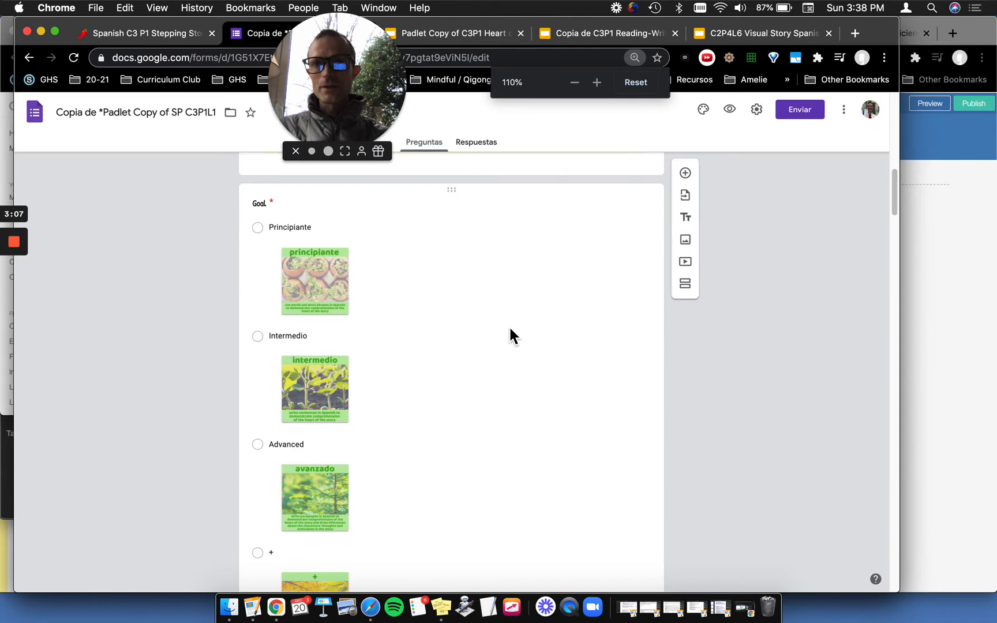
pyautogui.press('super+equal')
pyautogui.scroll(15, 509, 330)
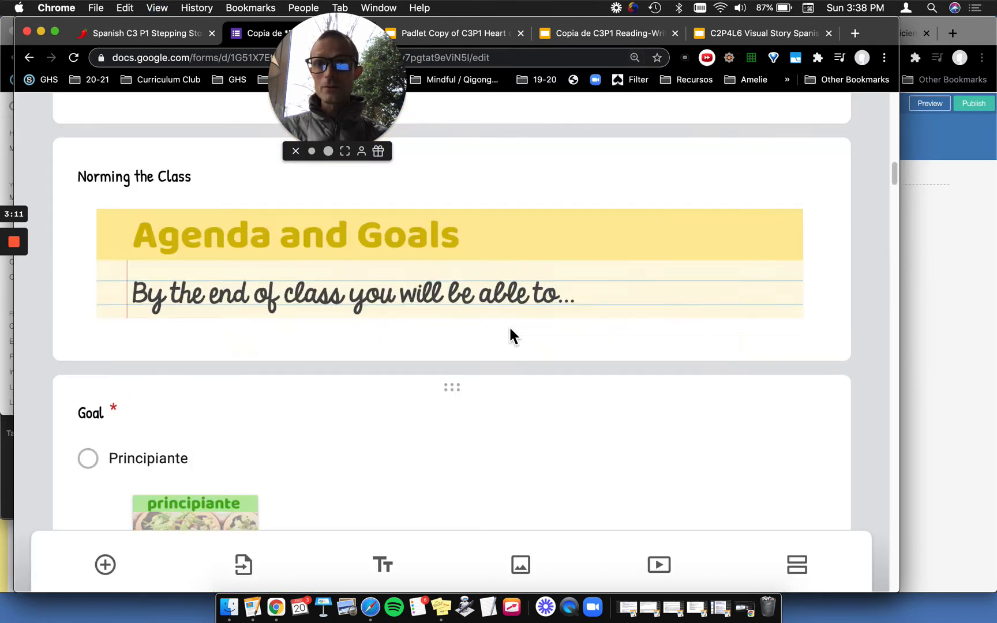
pyautogui.scroll(5, 514, 324)
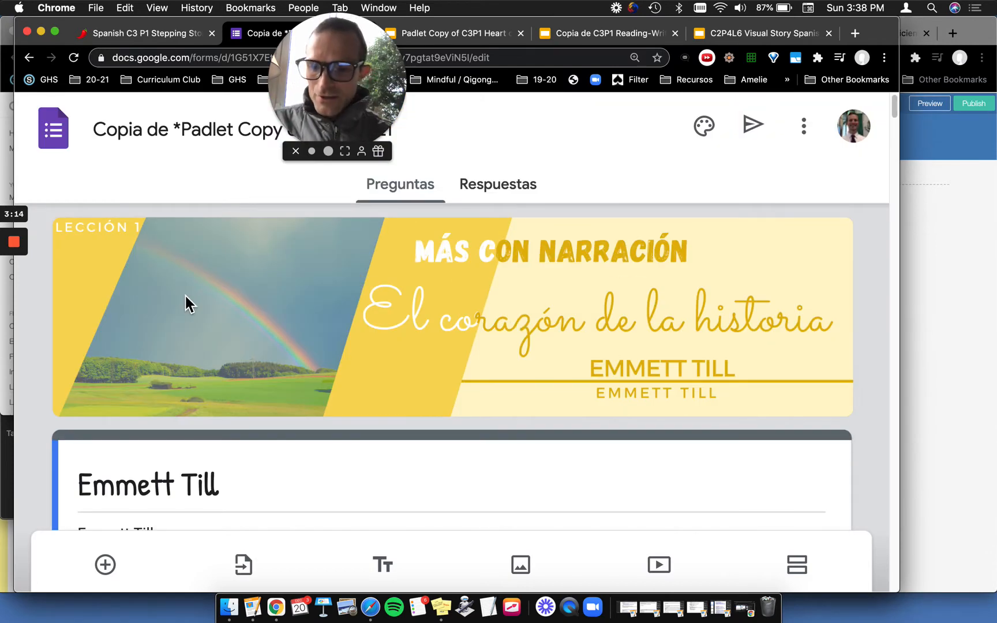
pyautogui.press('super+shift+4')
pyautogui.moveTo(54, 216); pyautogui.dragTo(853, 417)
# Capture the "Agenda and Goals" image again as an enlarged screenshot.
pyautogui.scroll(-18, 357, 455)
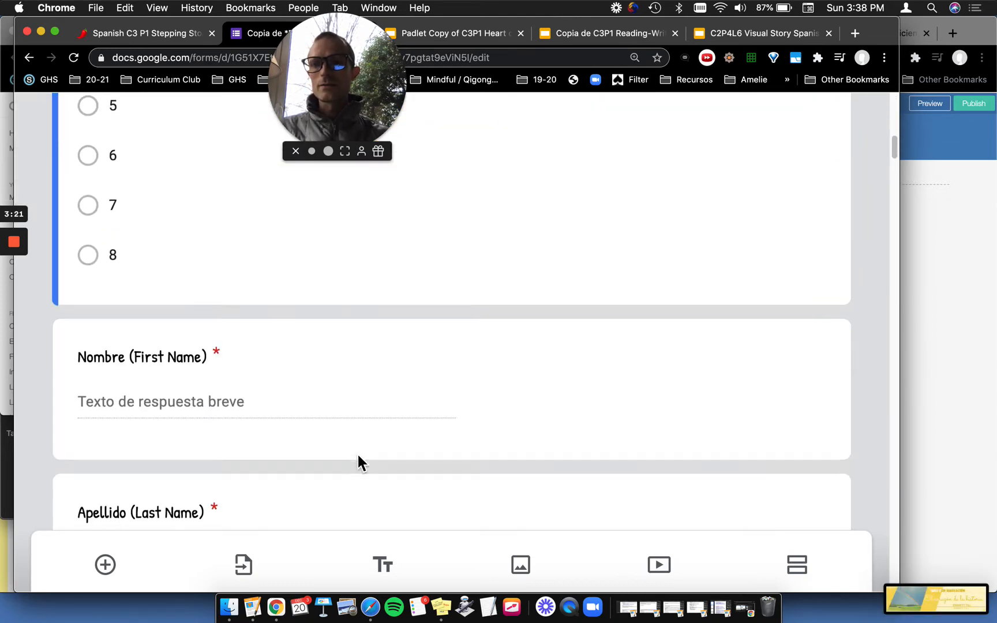
pyautogui.scroll(-3, 358, 454)
pyautogui.press('super+shift+4')
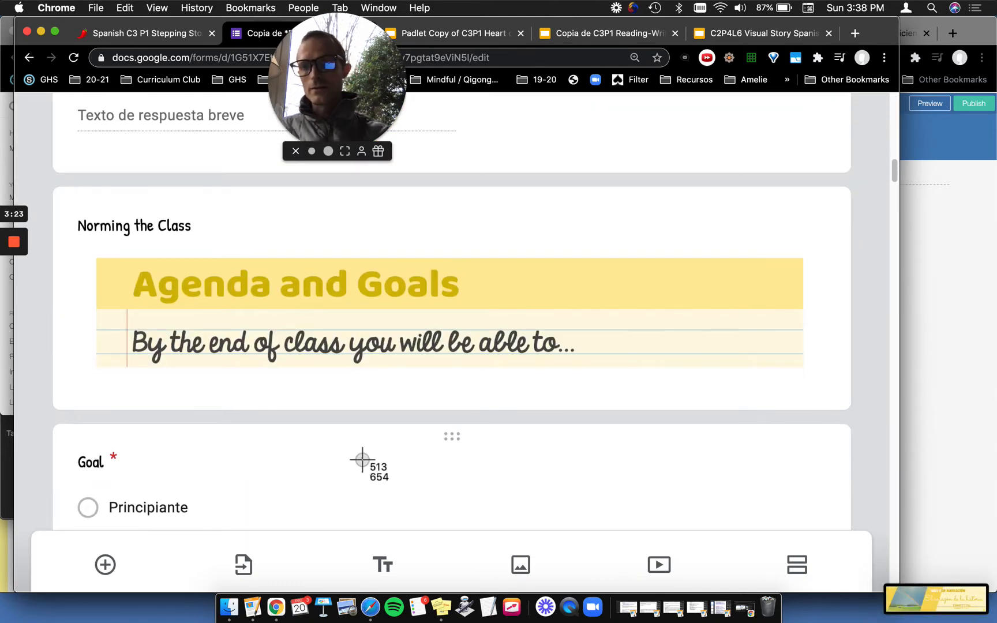
pyautogui.moveTo(96, 257); pyautogui.dragTo(810, 380)
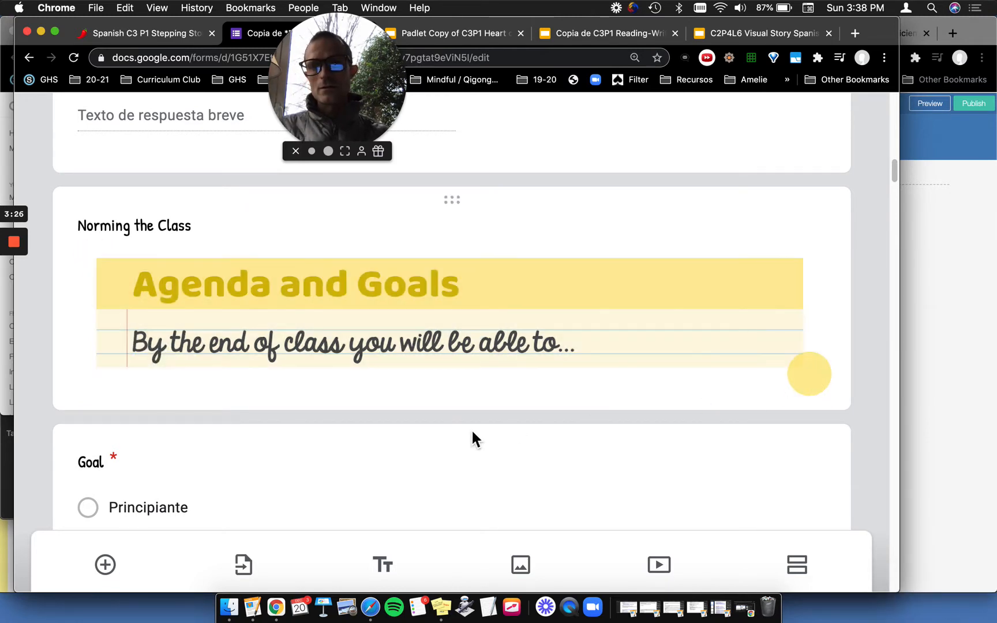
# Capture an enlarged screenshot of the Principiante image under the Goal question.
pyautogui.scroll(-4, 471, 438)
pyautogui.scroll(-1, 472, 438)
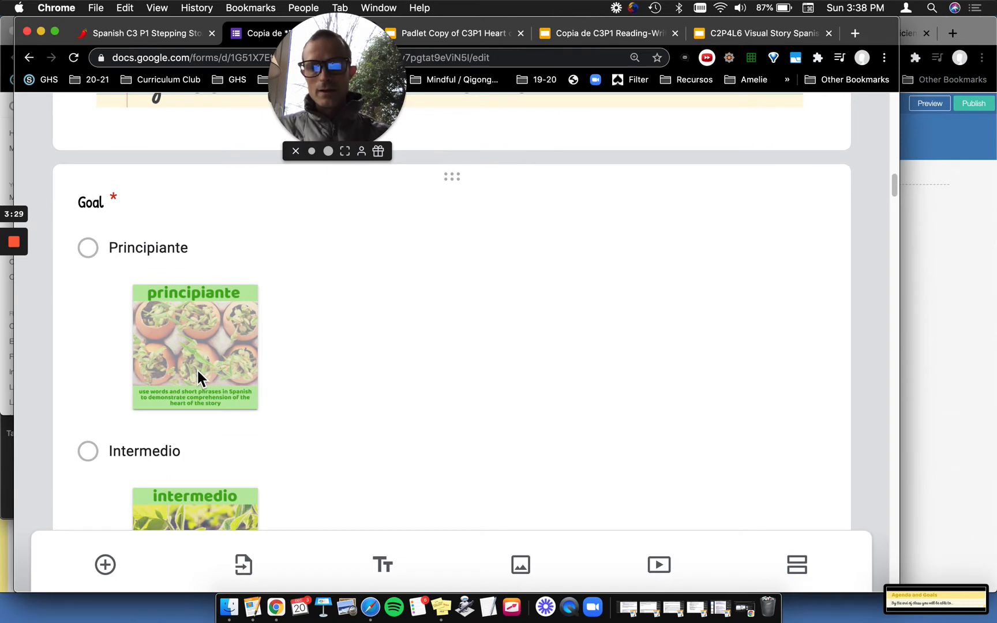
pyautogui.press('super+equal')
pyautogui.press('super+equal')
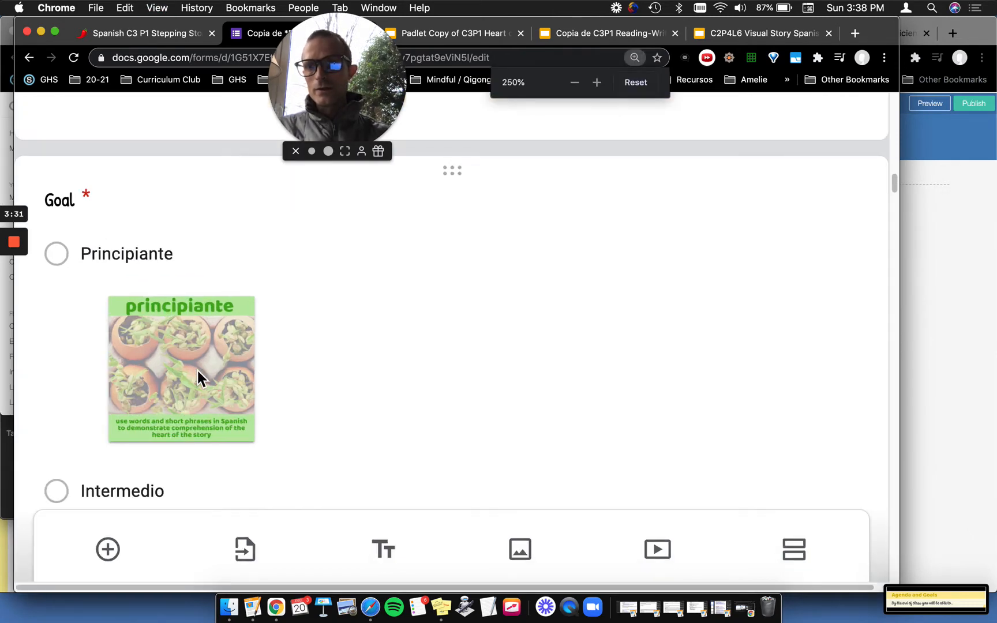
pyautogui.press('super+equal')
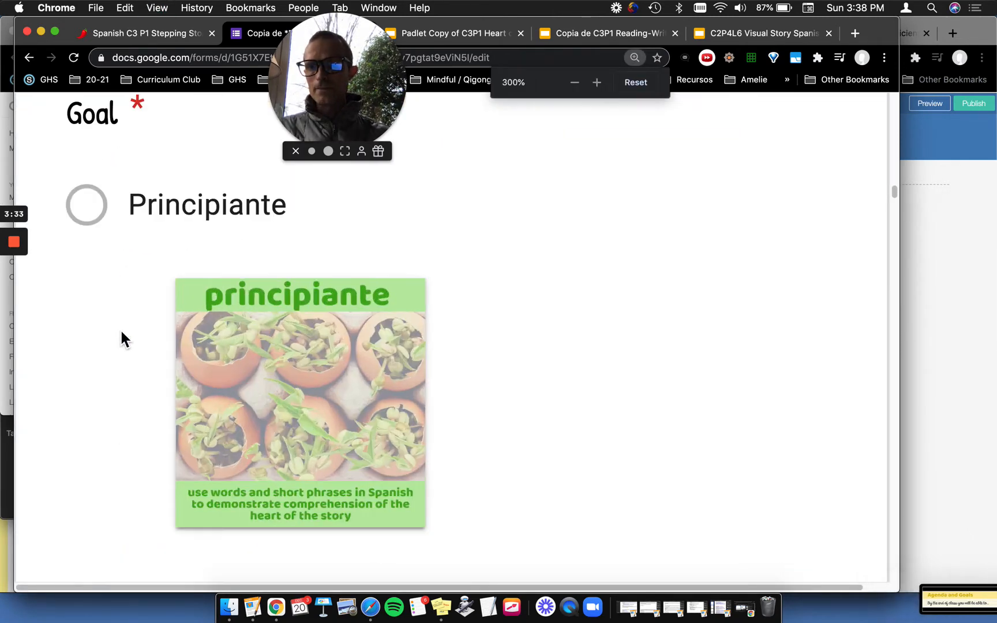
pyautogui.press('super+shift+4')
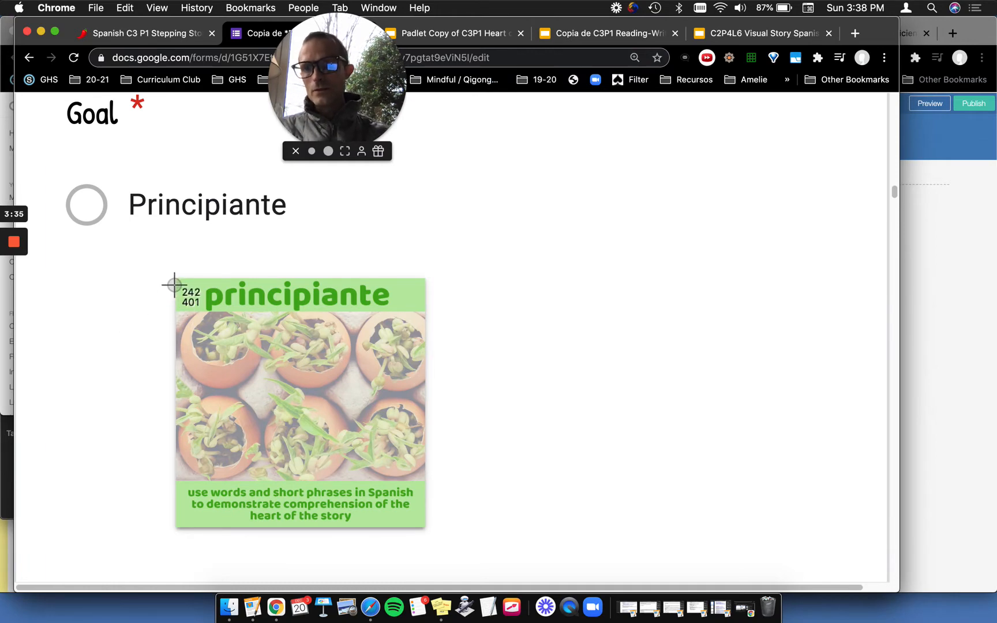
pyautogui.moveTo(178, 278); pyautogui.dragTo(431, 531)
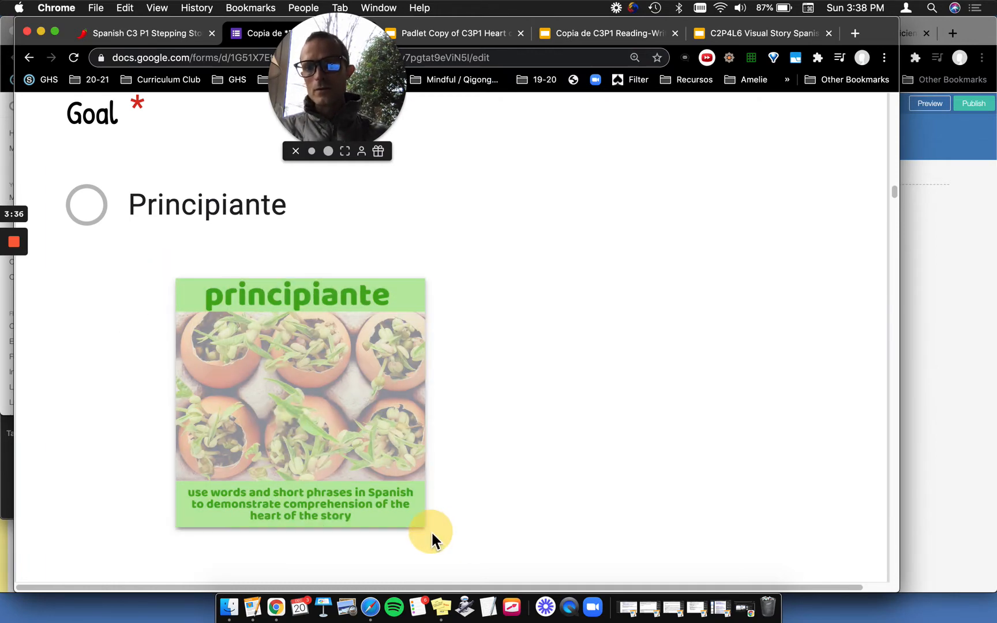
# Capture enlarged screenshots of the Intermedio and Advanced images under the Goal question.
pyautogui.scroll(-5, 432, 534)
pyautogui.scroll(-2, 432, 534)
pyautogui.press('super+shift+4')
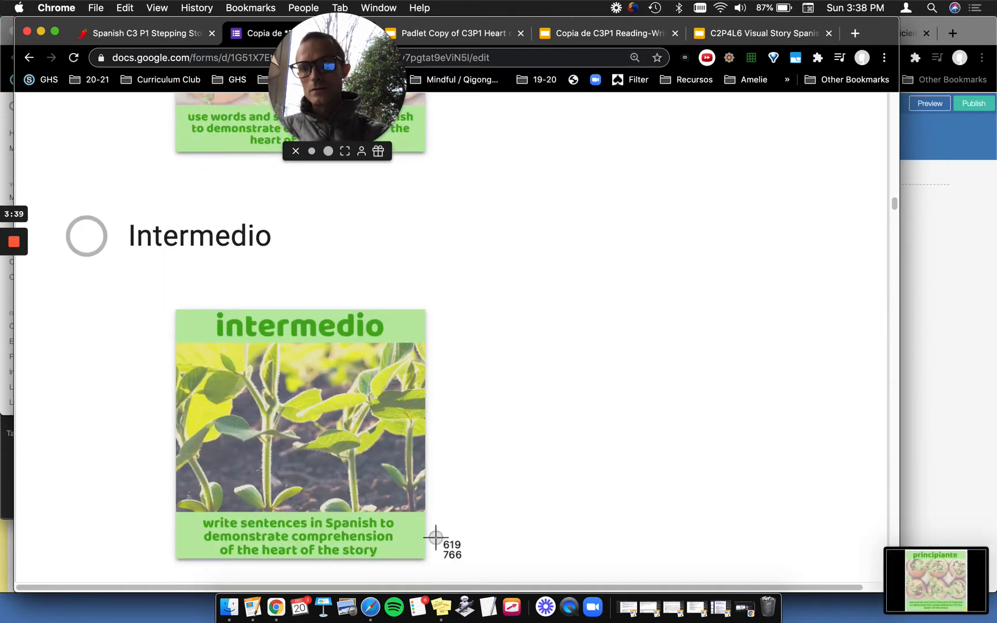
pyautogui.moveTo(179, 306); pyautogui.dragTo(432, 563)
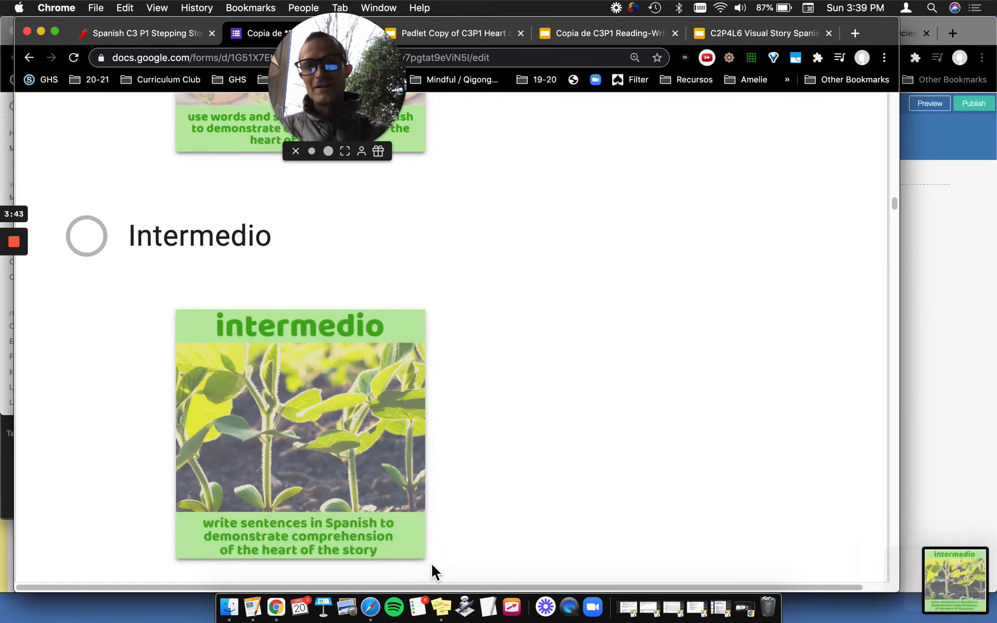
pyautogui.scroll(-7, 431, 561)
pyautogui.press('super+shift+4')
pyautogui.moveTo(175, 301); pyautogui.dragTo(428, 553)
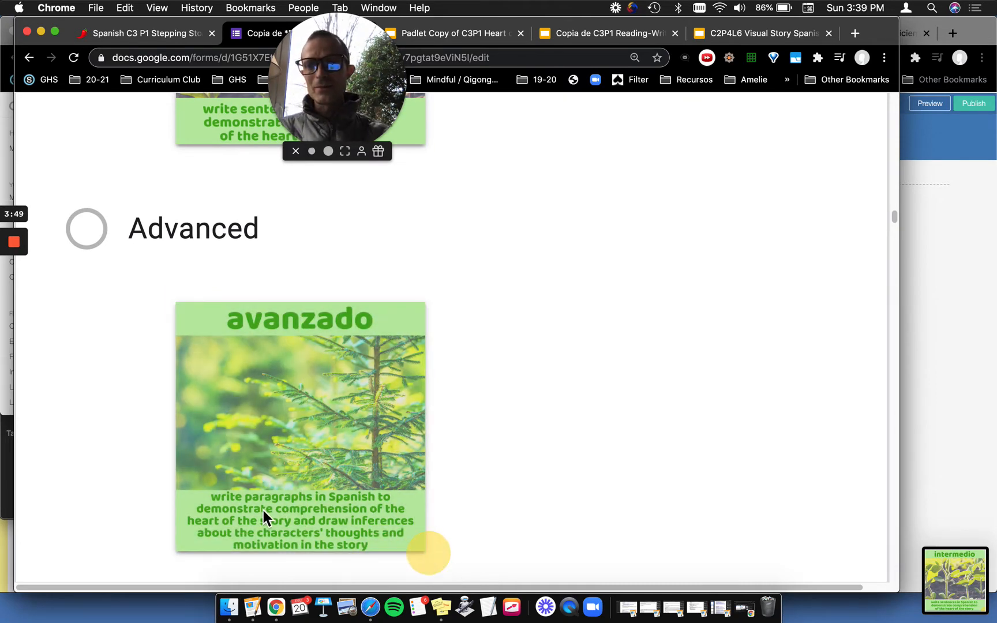
# Capture enlarged screenshots of the "+" goal image and the "Reading Workshop" banner.
pyautogui.scroll(-8, 263, 510)
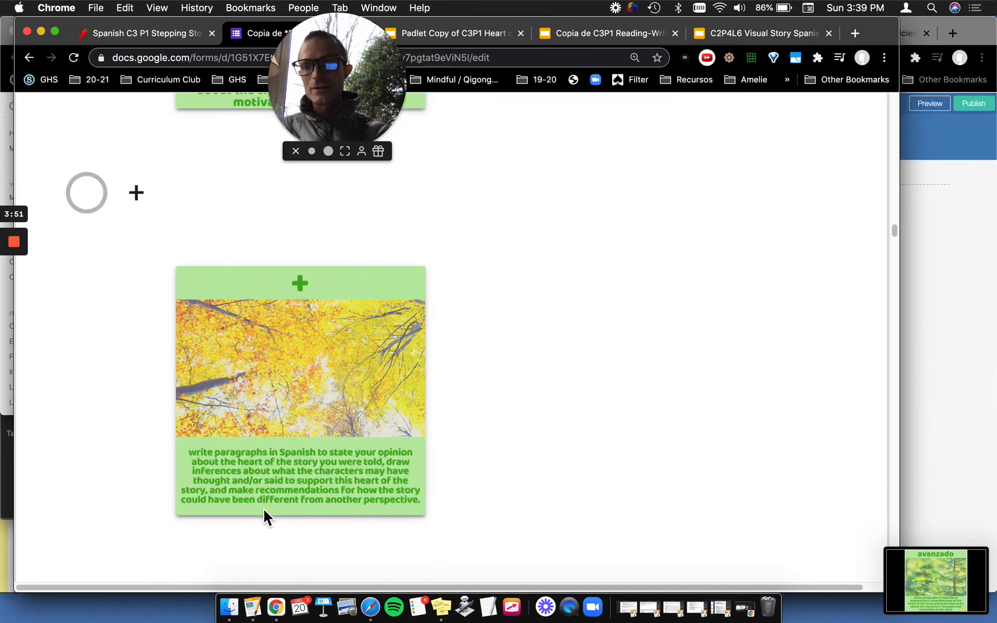
pyautogui.press('super+shift+4')
pyautogui.moveTo(180, 271); pyautogui.dragTo(427, 517)
pyautogui.scroll(-10, 266, 502)
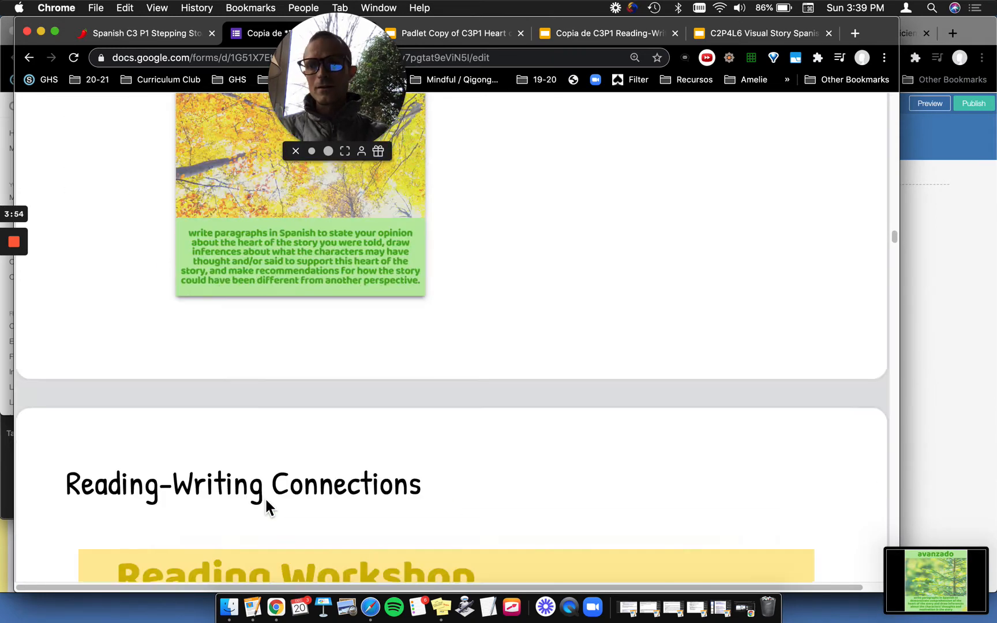
pyautogui.press('super+shift+4')
pyautogui.moveTo(183, 262); pyautogui.dragTo(814, 318)
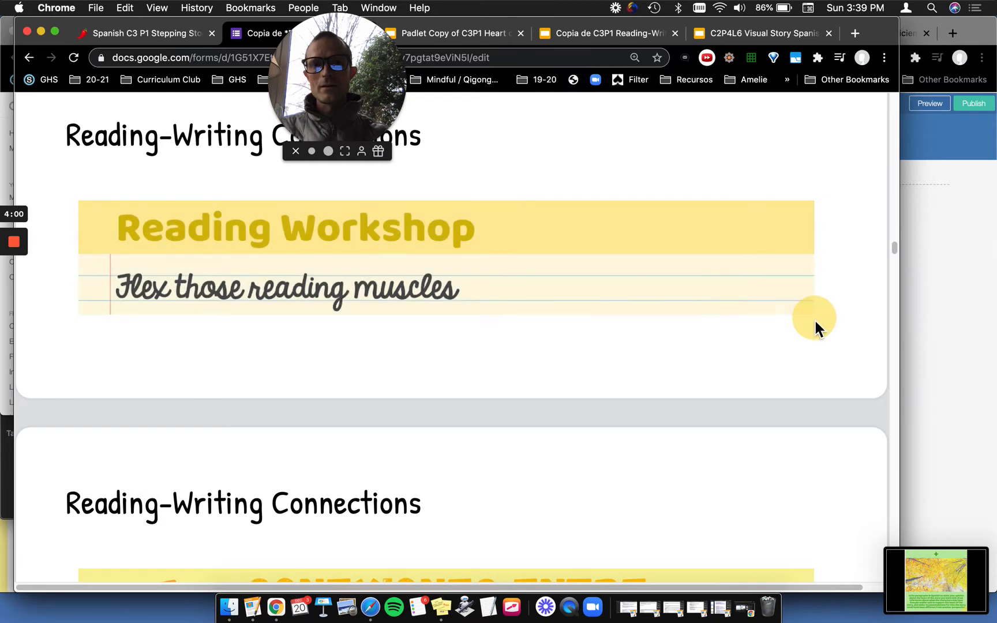
# Capture enlarged screenshots of the "Conexiones entre lectura y escritura" and "Class Discussion" banners.
pyautogui.scroll(-7, 231, 387)
pyautogui.scroll(2, 231, 387)
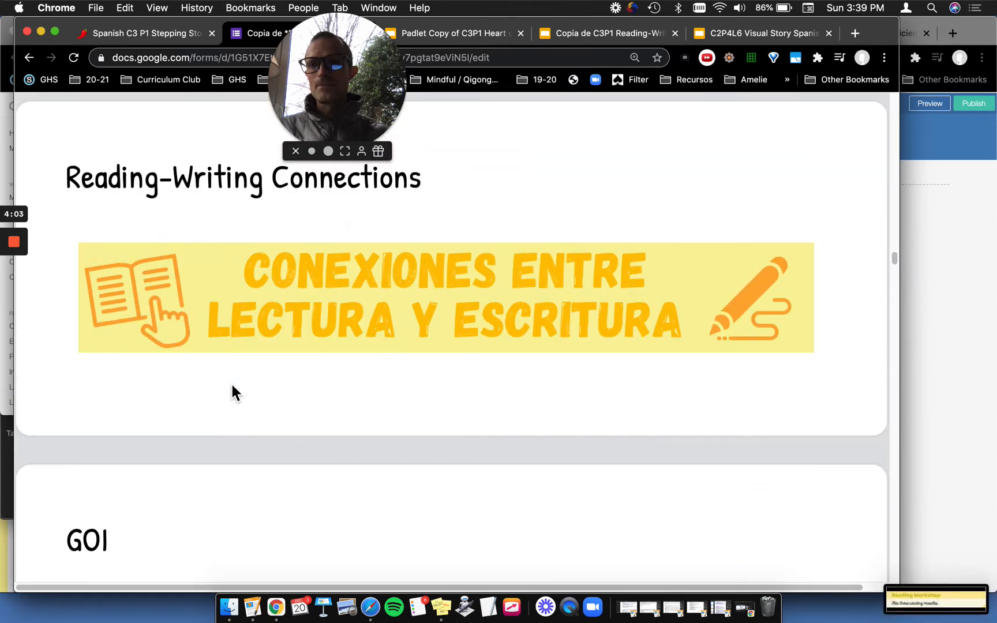
pyautogui.press('super+shift+4')
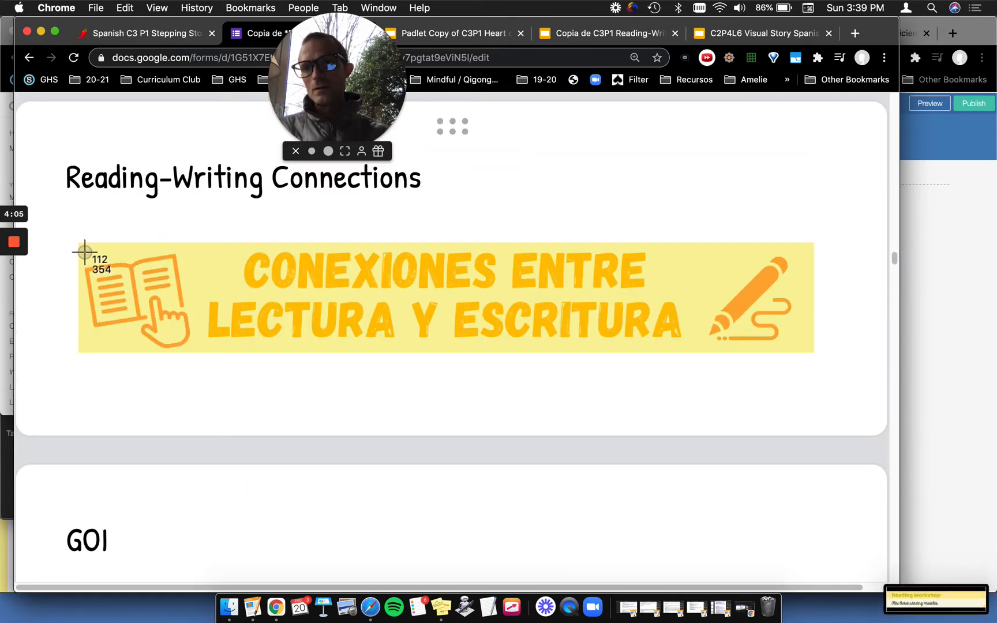
pyautogui.moveTo(78, 242); pyautogui.dragTo(825, 361)
pyautogui.scroll(-5, 438, 424)
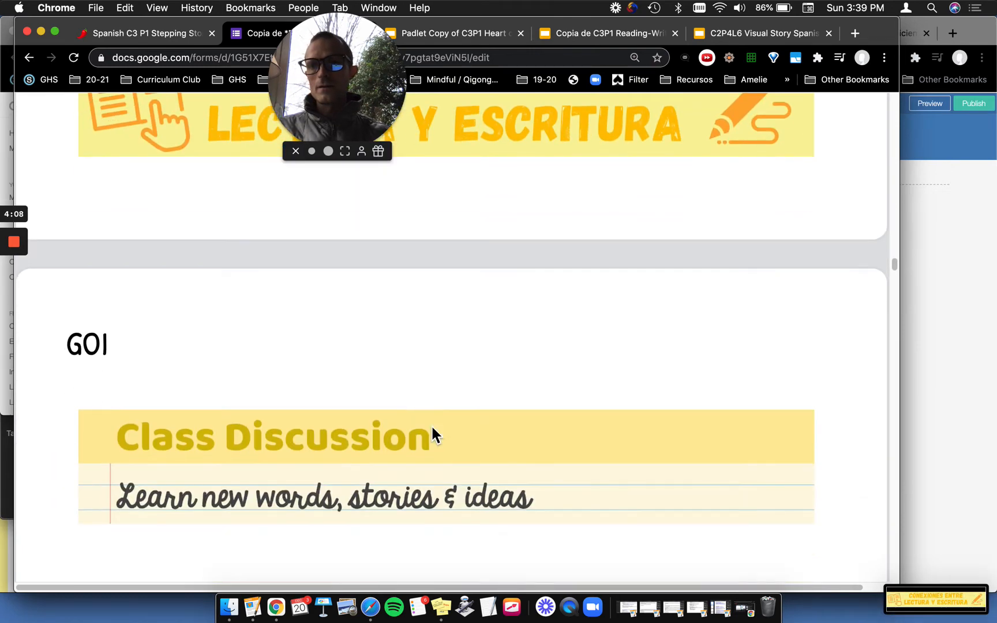
pyautogui.scroll(-2, 432, 428)
pyautogui.press('super+shift+4')
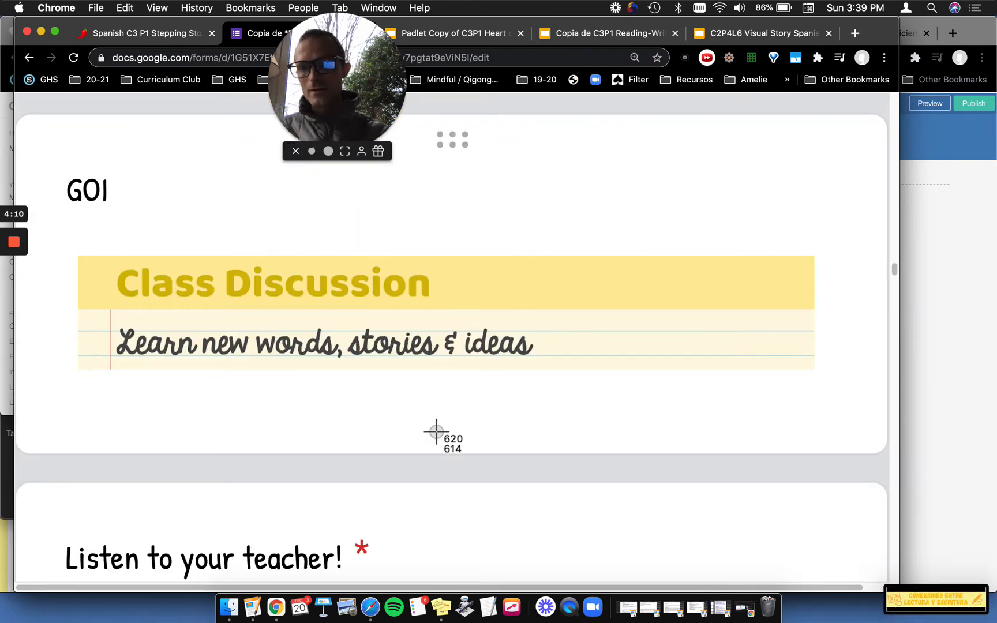
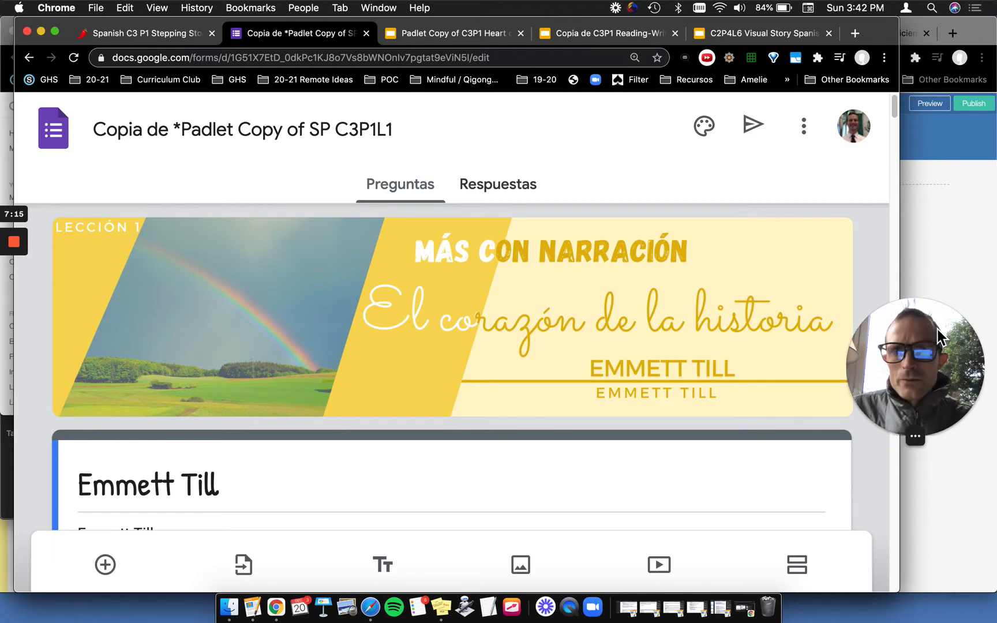
# Switch to the Desmos window with the C3P1L1 (long version) activity and widen it over the form window.
pyautogui.moveTo(937, 329); pyautogui.dragTo(378, 25)
pyautogui.click(935, 234)
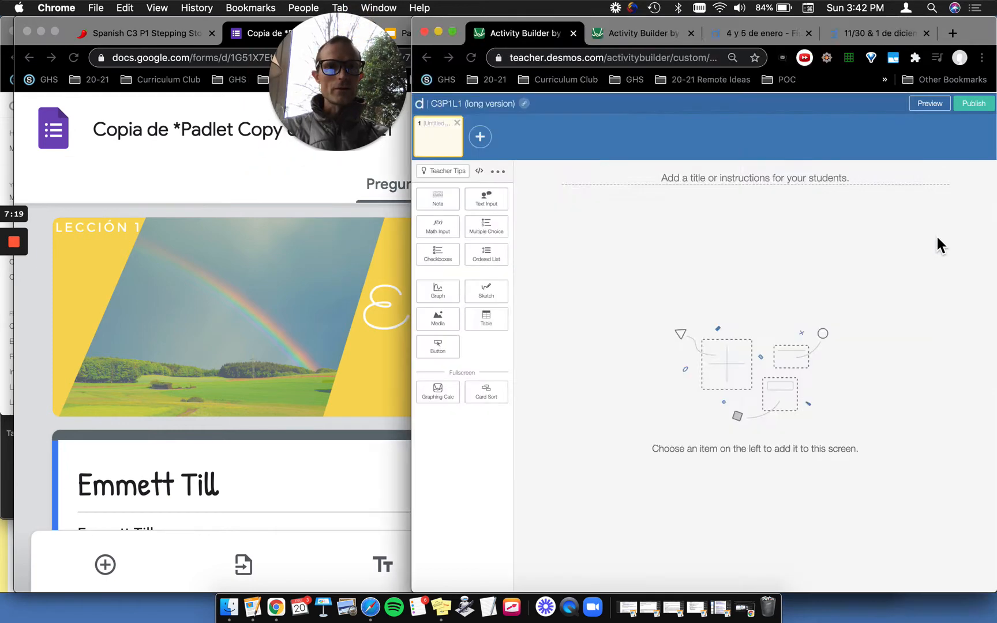
pyautogui.moveTo(411, 43); pyautogui.dragTo(112, 41)
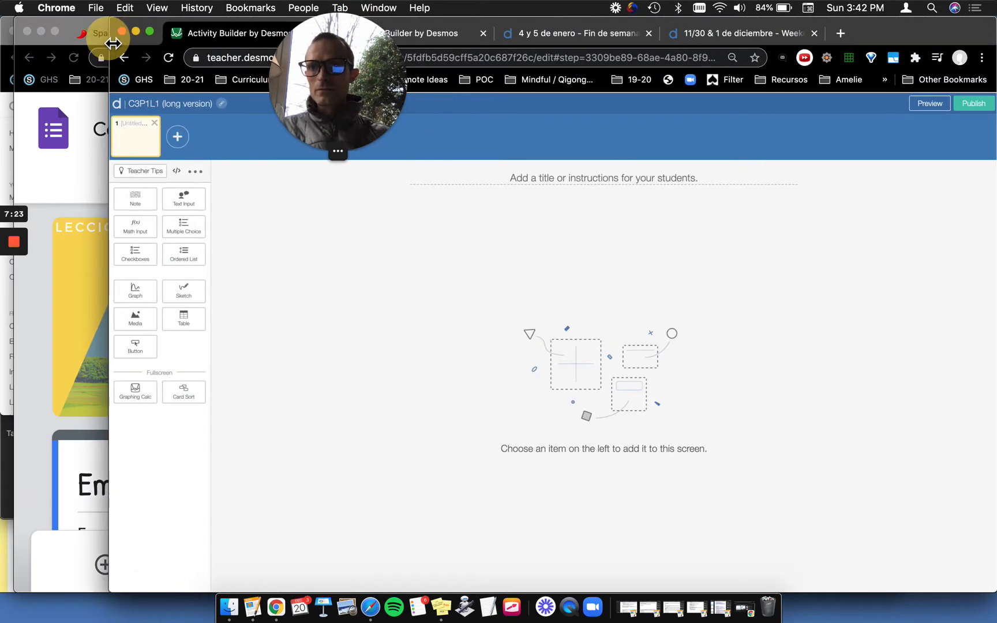
pyautogui.press('super+equal')
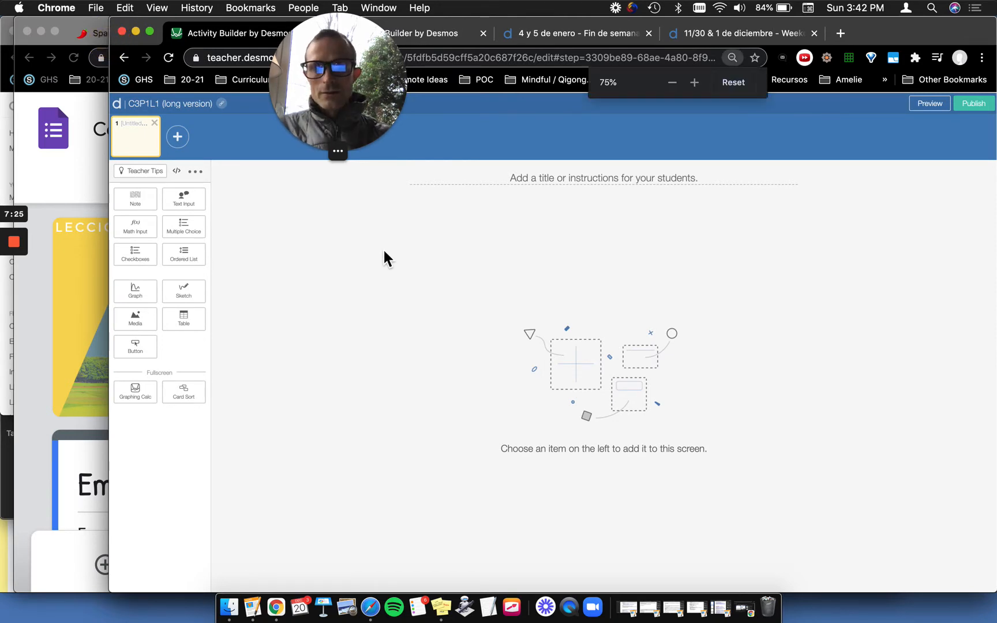
pyautogui.press('super+minus')
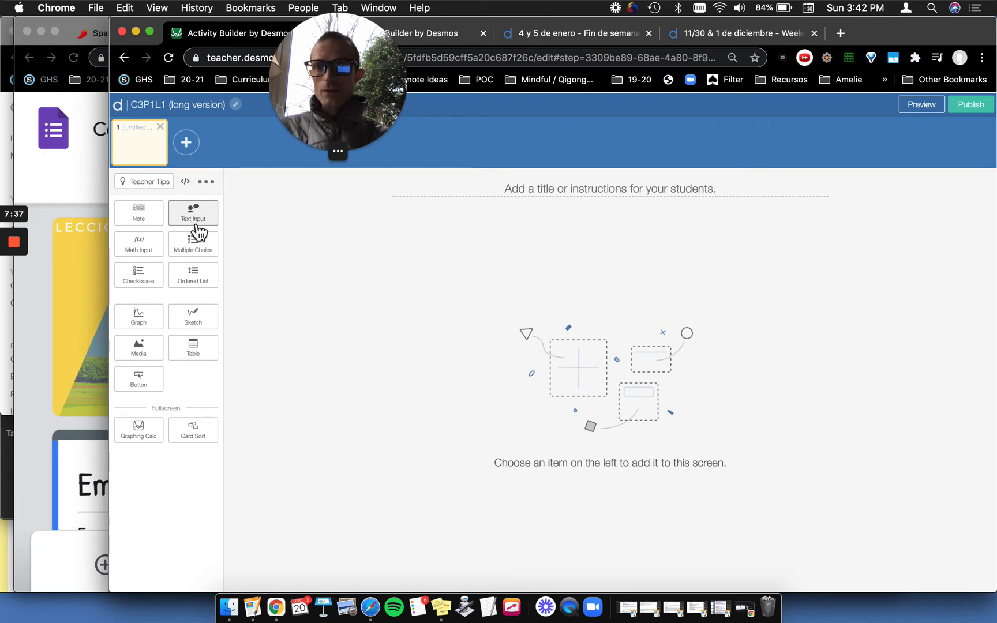
# Open the "Check-Ins and other templates" activity and review the emoji checkboxes and sketch area on its first screen.
pyautogui.moveTo(385, 62); pyautogui.dragTo(400, 265)
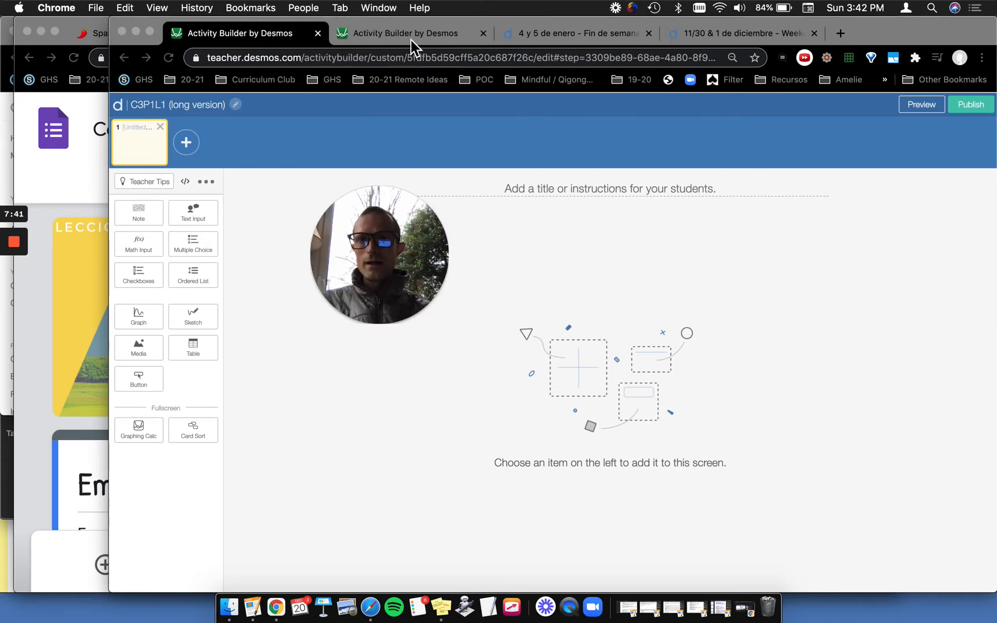
pyautogui.click(410, 40)
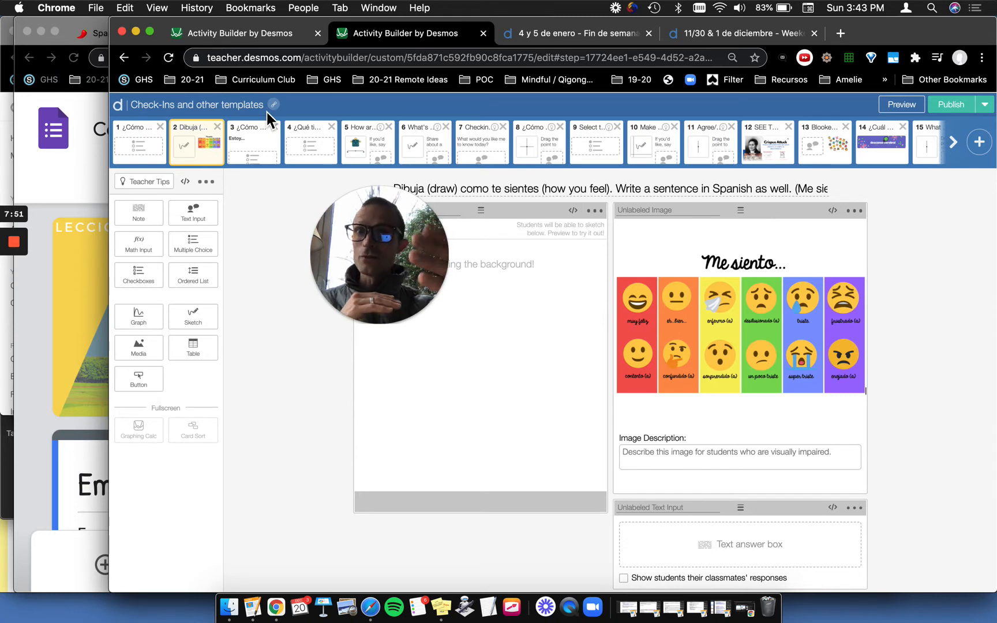
pyautogui.click(144, 149)
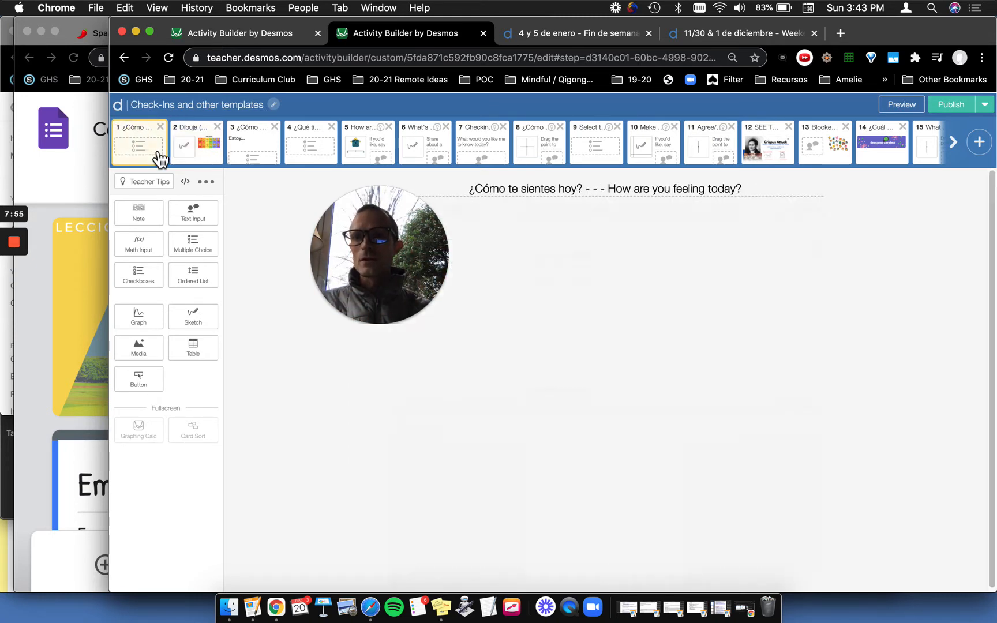
pyautogui.moveTo(412, 223); pyautogui.dragTo(256, 210)
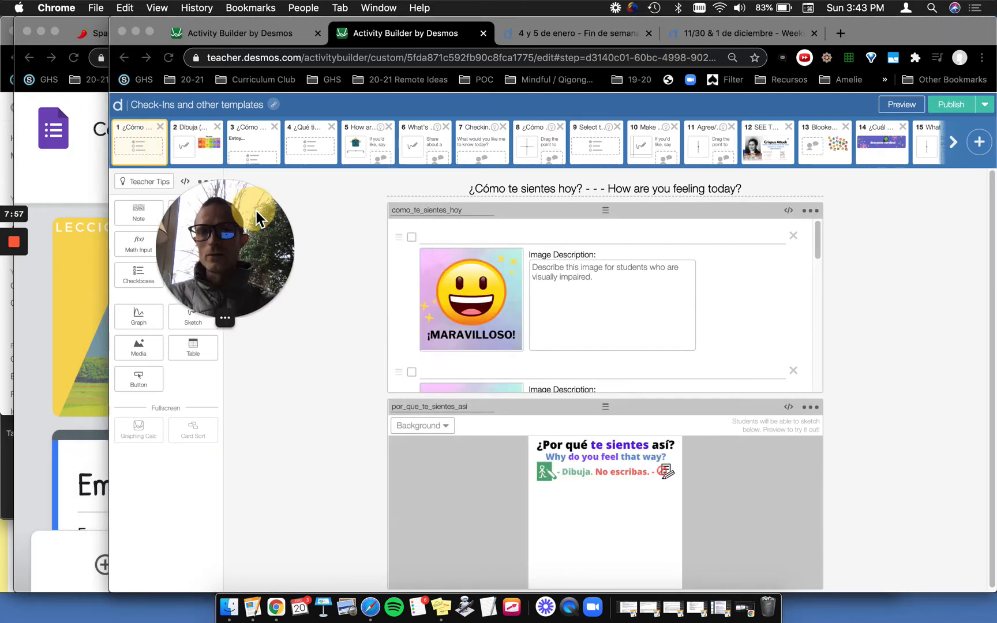
pyautogui.scroll(-5, 443, 304)
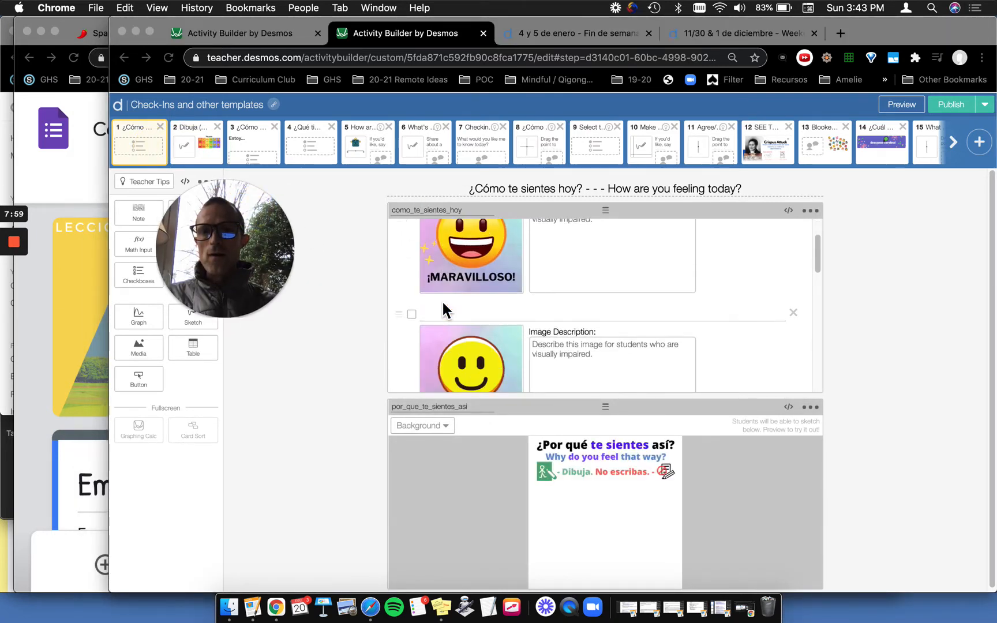
pyautogui.scroll(-2, 442, 304)
pyautogui.scroll(-5, 443, 304)
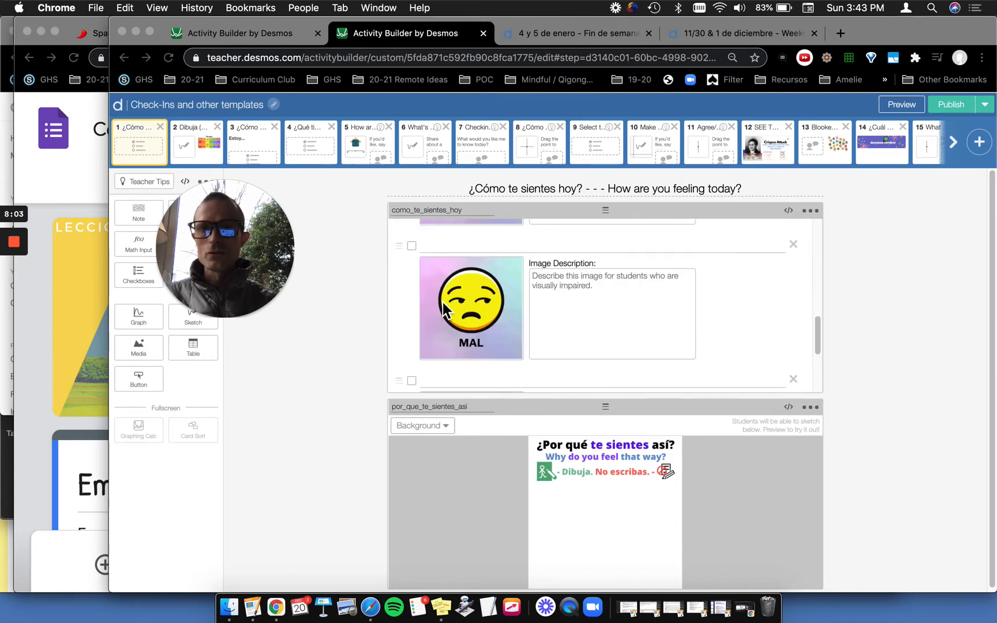
pyautogui.scroll(6, 443, 308)
pyautogui.scroll(3, 443, 310)
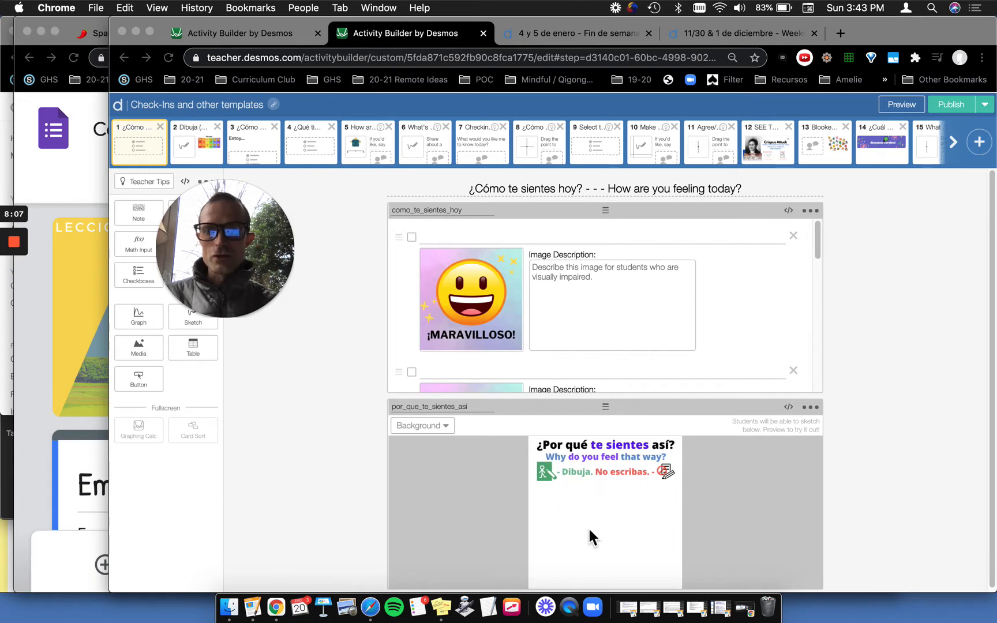
# Preview template screen 2, "Dibuja (draw) como te sientes", as a student, try a freehand sketch stroke, and close the preview.
pyautogui.click(207, 157)
pyautogui.click(207, 156)
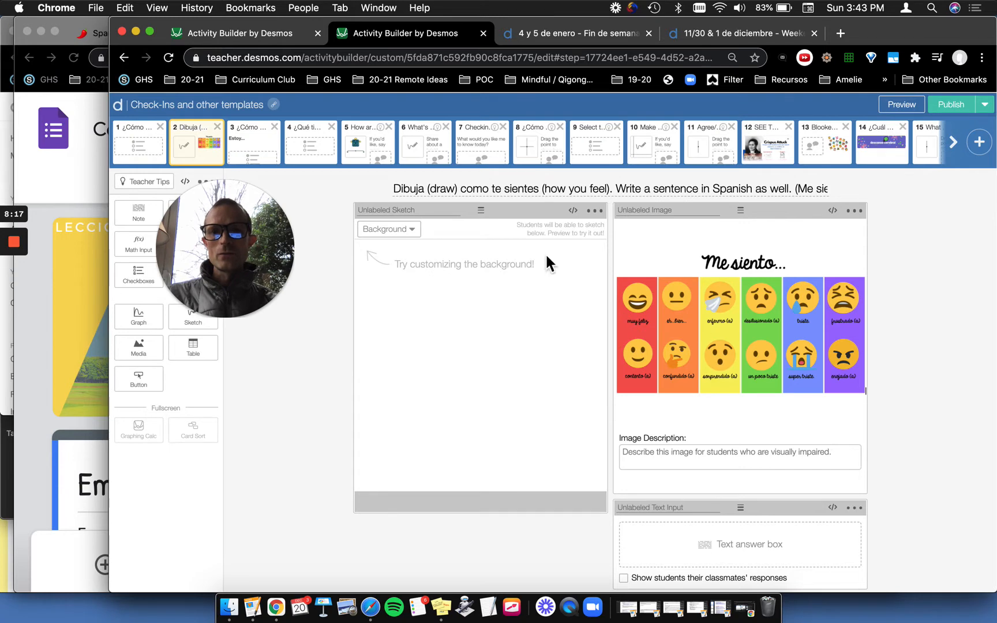
pyautogui.click(919, 110)
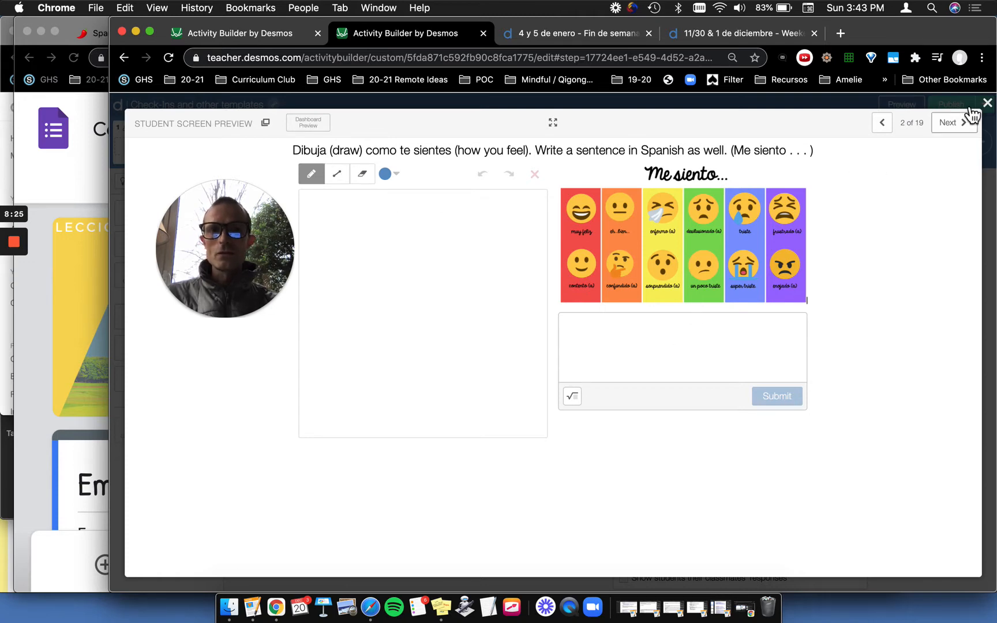
pyautogui.press('Escape')
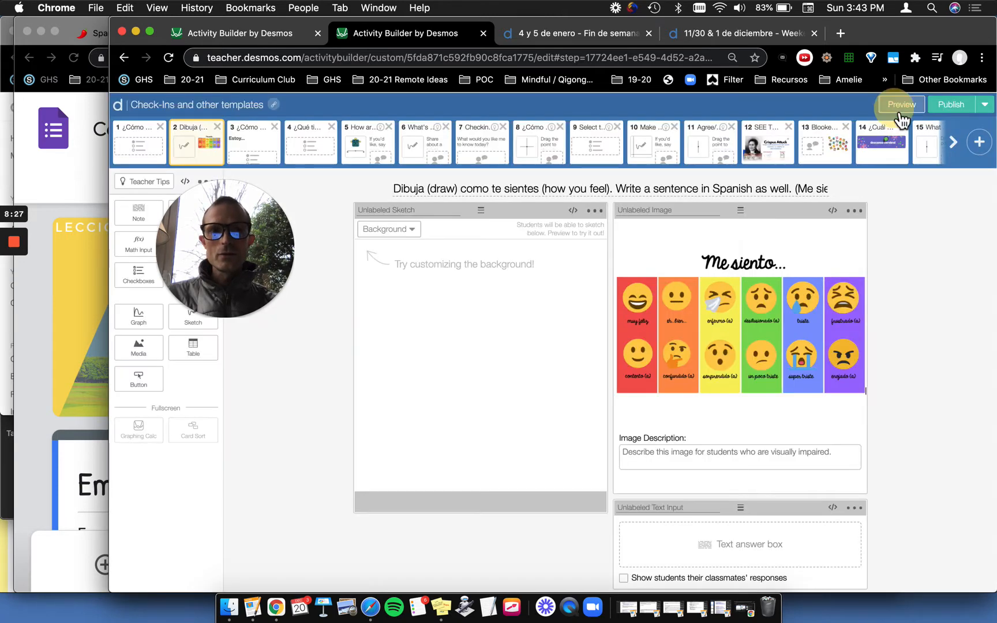
pyautogui.click(900, 113)
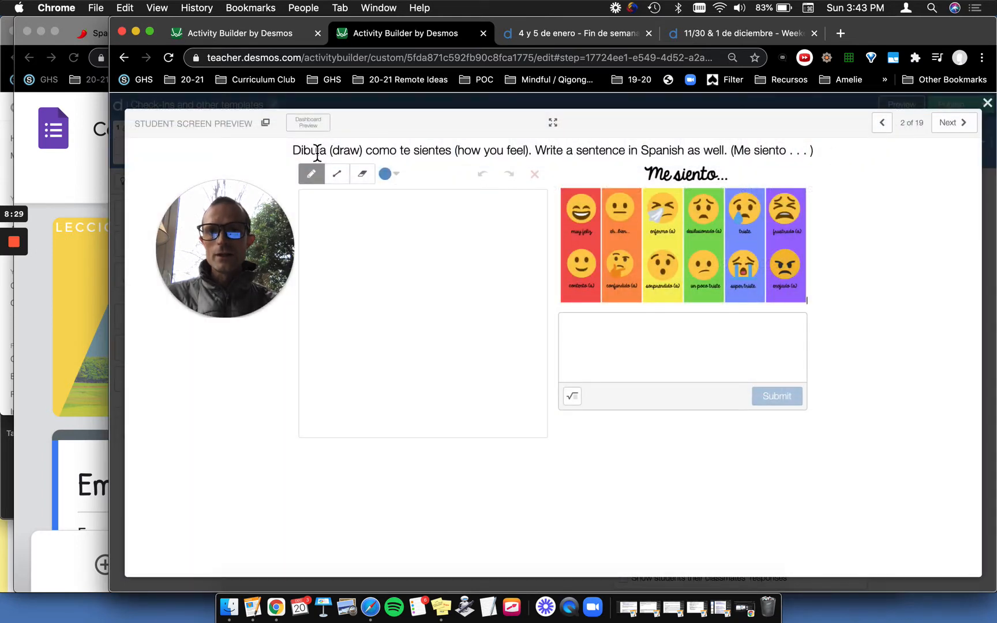
pyautogui.moveTo(457, 270)
pyautogui.mouseDown()
pyautogui.moveTo(429, 332)
pyautogui.moveTo(430, 256)
pyautogui.moveTo(431, 343)
pyautogui.moveTo(360, 374)
pyautogui.mouseUp()
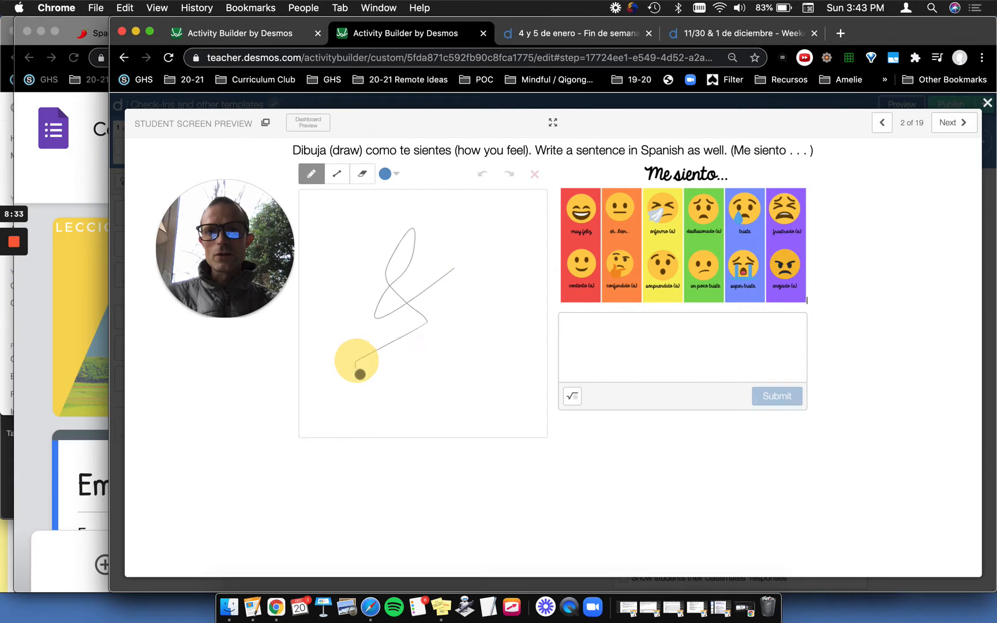
pyautogui.click(622, 327)
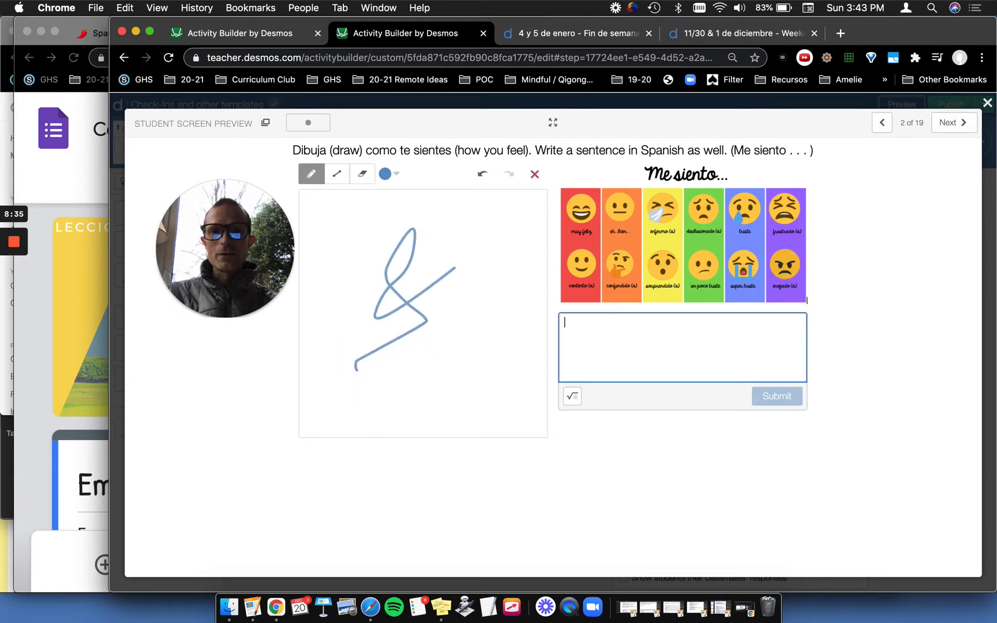
pyautogui.click(986, 103)
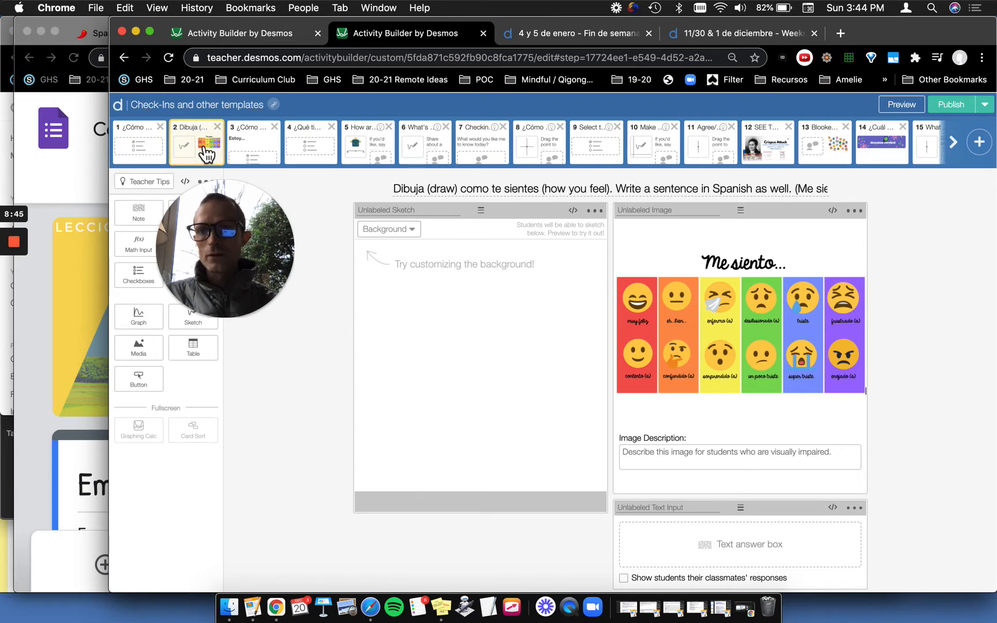
# Copy the "Dibuja (draw) como te sientes" screen into the C3P1L1 (long version) activity and return to the templates activity.
pyautogui.click(230, 36)
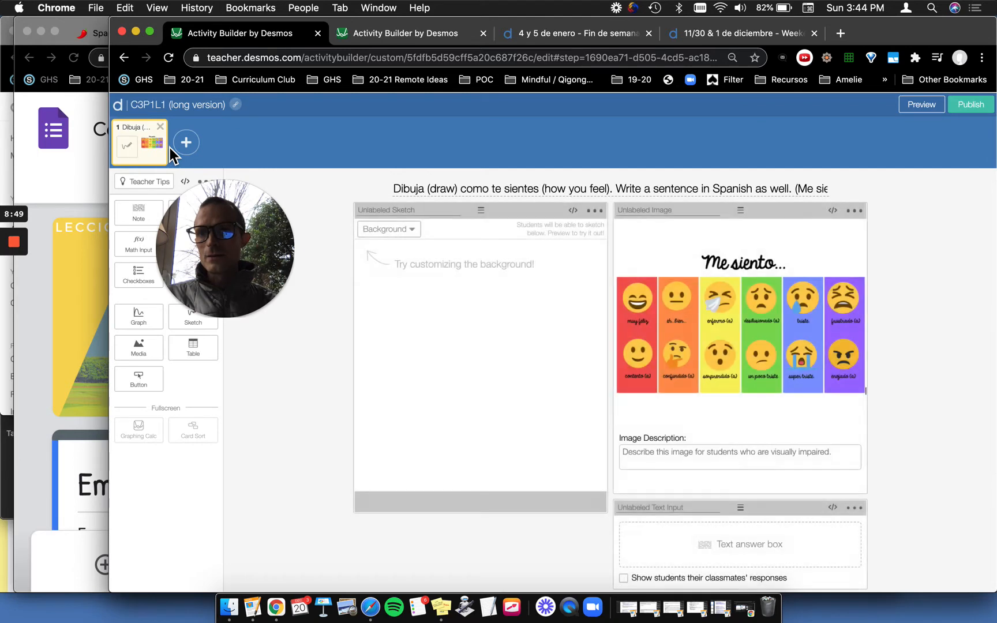
pyautogui.click(413, 35)
# Review template screen 3, "¿Cómo te sientes?", including its "Estoy..." note and the list of emoji checkbox choices.
pyautogui.click(248, 159)
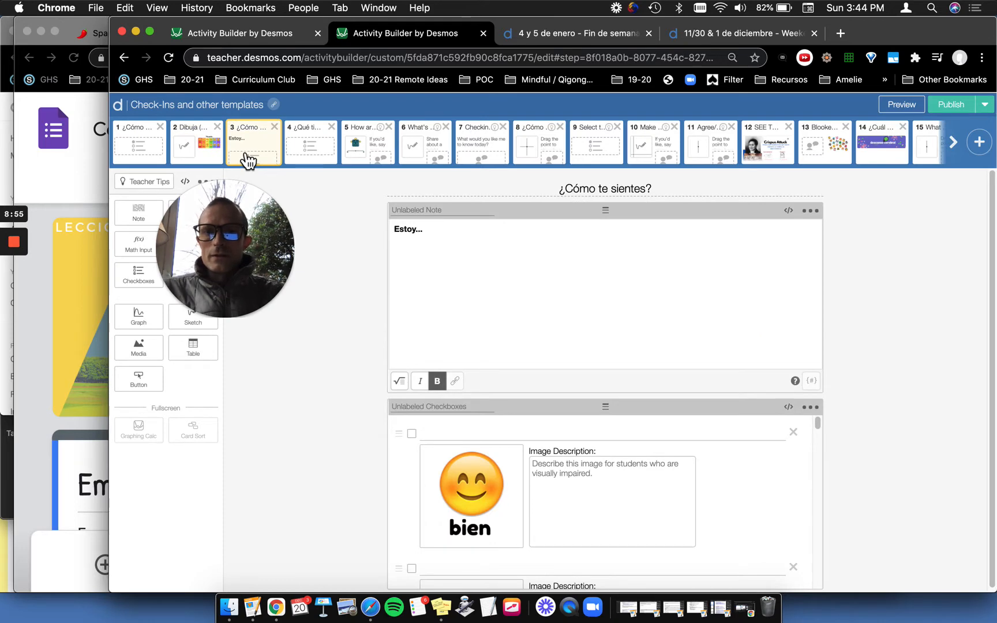
pyautogui.press('Right')
pyautogui.press('Left')
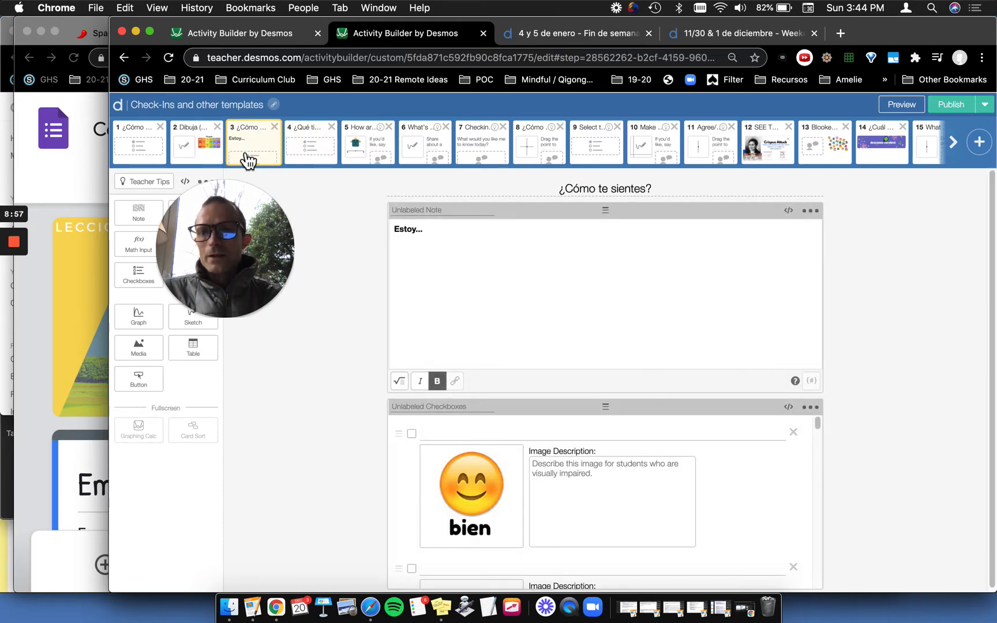
pyautogui.scroll(-1, 343, 367)
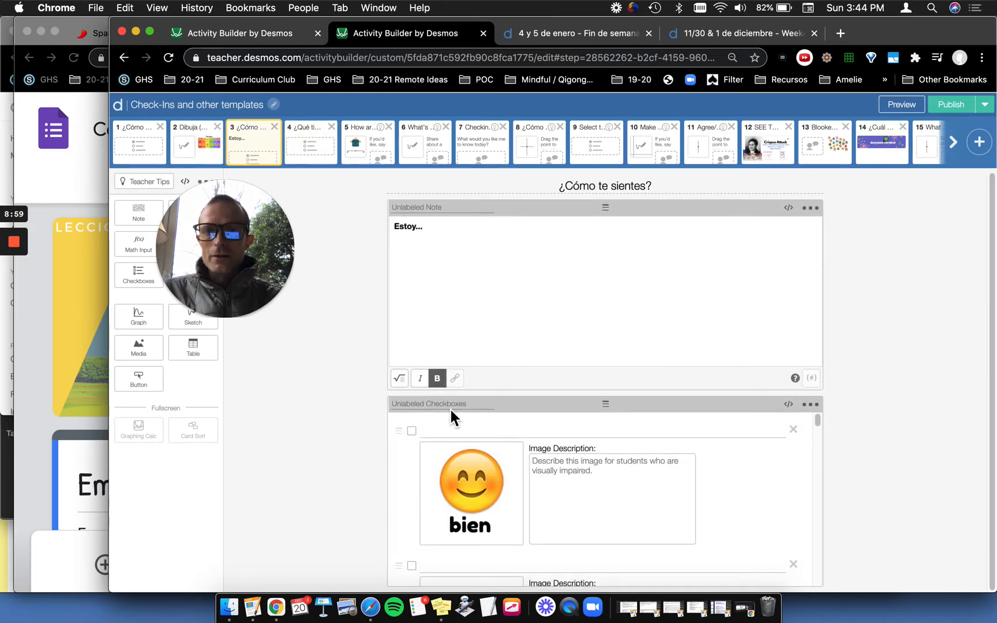
pyautogui.scroll(-5, 462, 456)
pyautogui.scroll(-10, 466, 468)
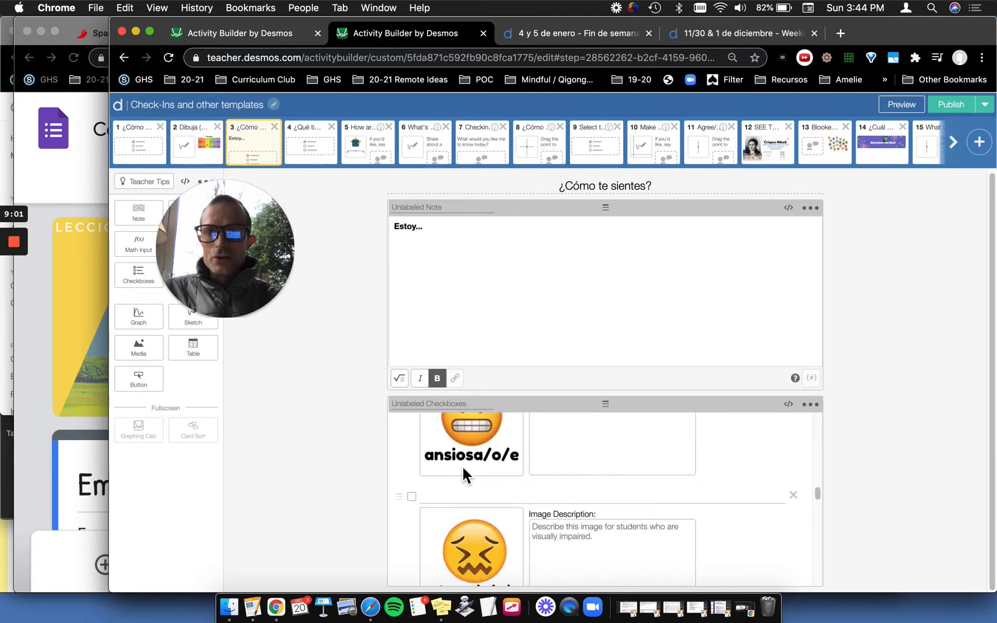
pyautogui.scroll(-5, 464, 472)
pyautogui.scroll(15, 463, 473)
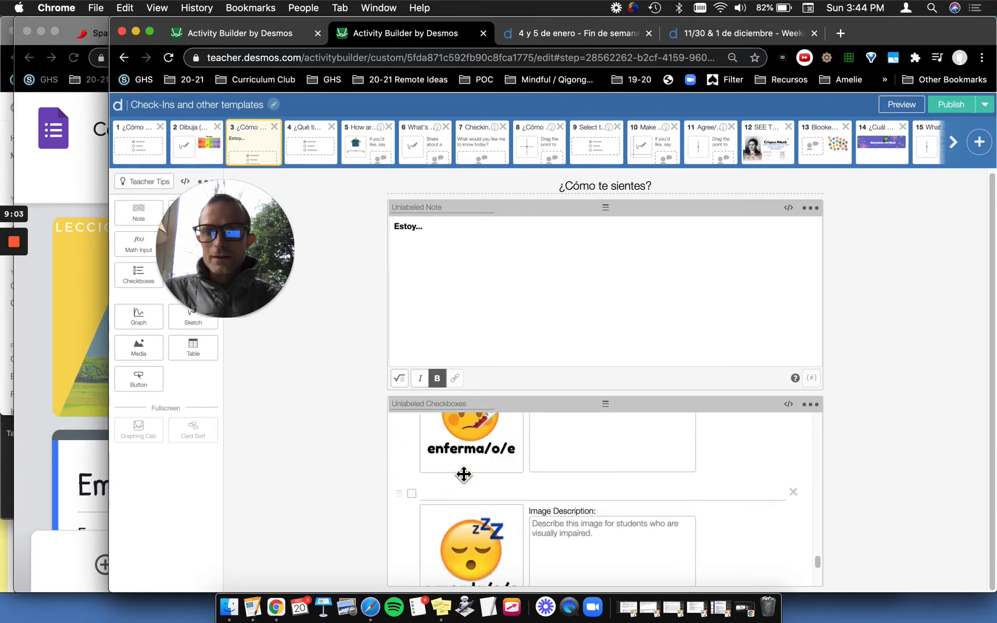
# Copy template screen 4, "¿Qué tiempo hace?", into the C3P1L1 (long version) activity as its second screen.
pyautogui.click(322, 163)
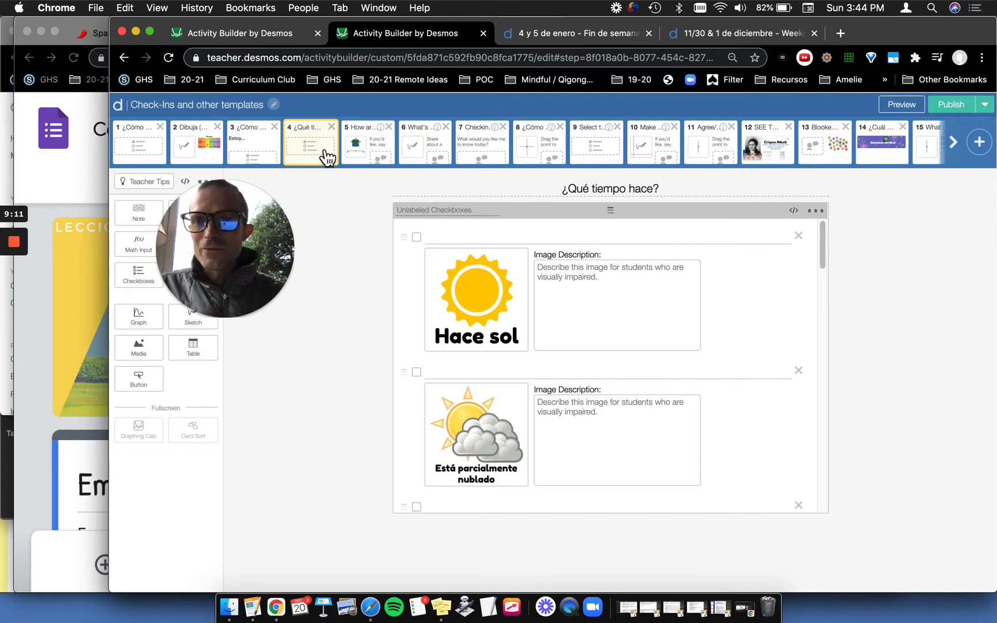
pyautogui.click(249, 38)
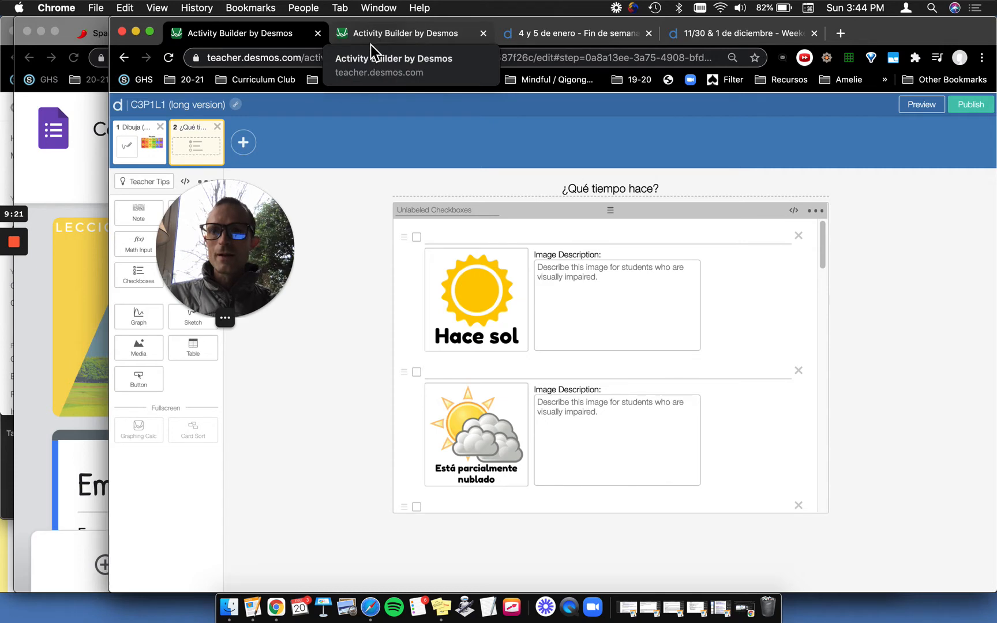
# Check the Google Form's header image, then open the Desmos activity's details and remove the current thumbnail image.
pyautogui.click(85, 227)
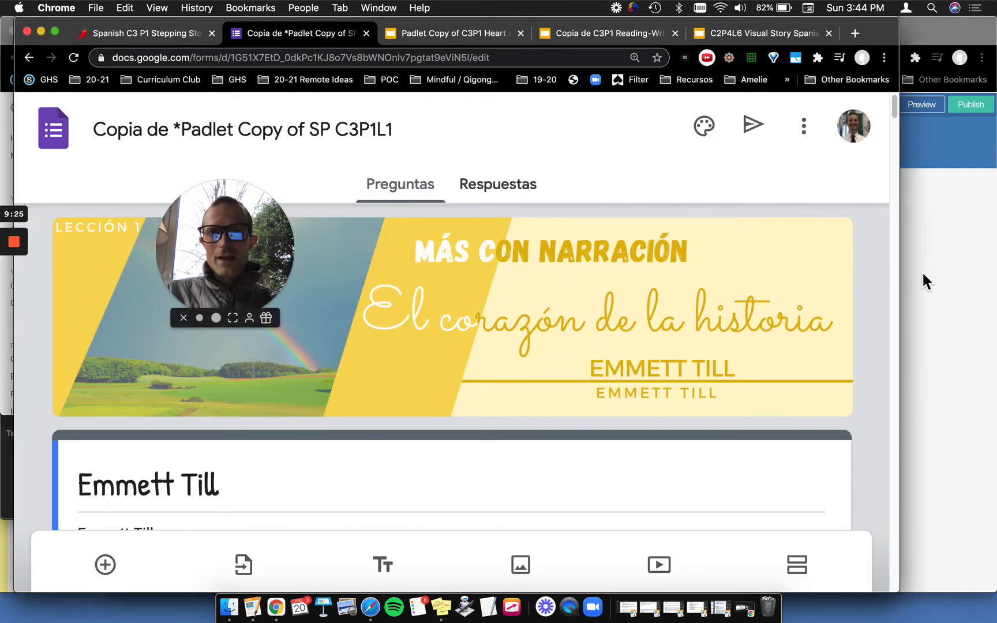
pyautogui.click(946, 254)
pyautogui.click(163, 107)
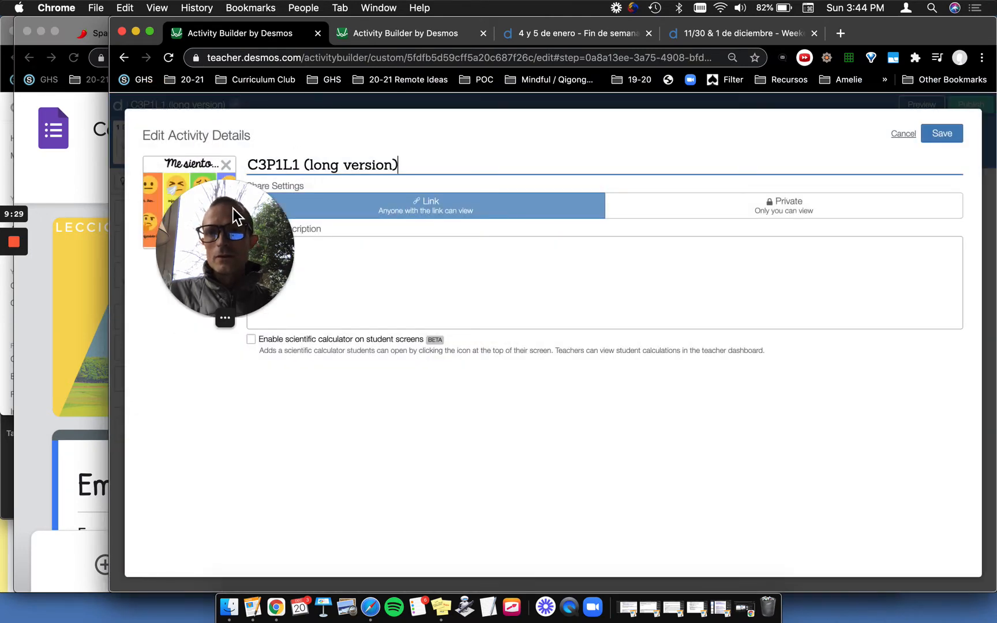
pyautogui.click(227, 166)
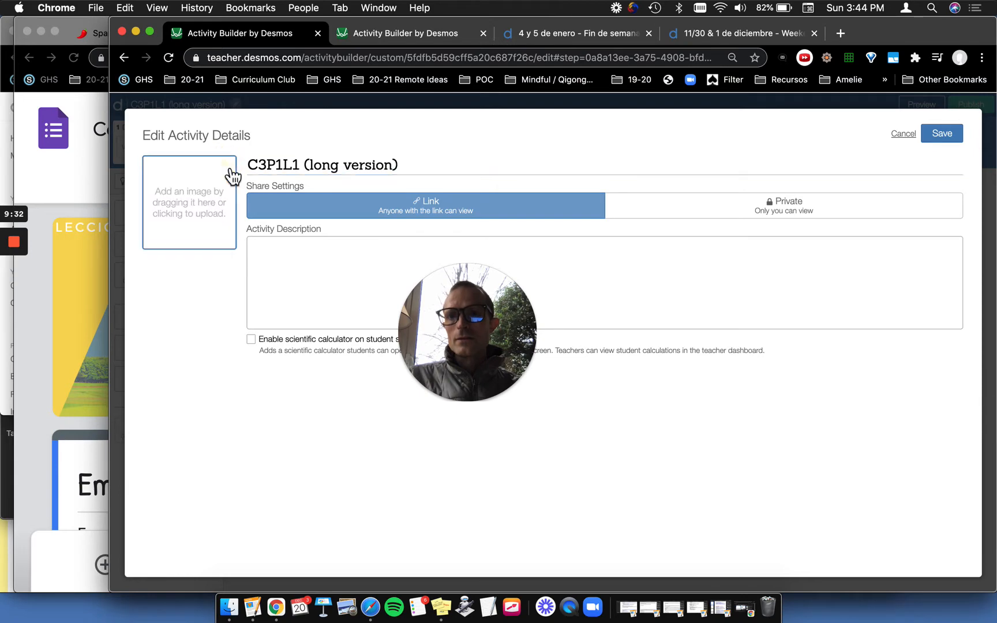
# Upload "Screen Shot 2020-12-20 at 3.38.36 PM" from the Desktop as the activity's thumbnail and save the activity details.
pyautogui.click(194, 239)
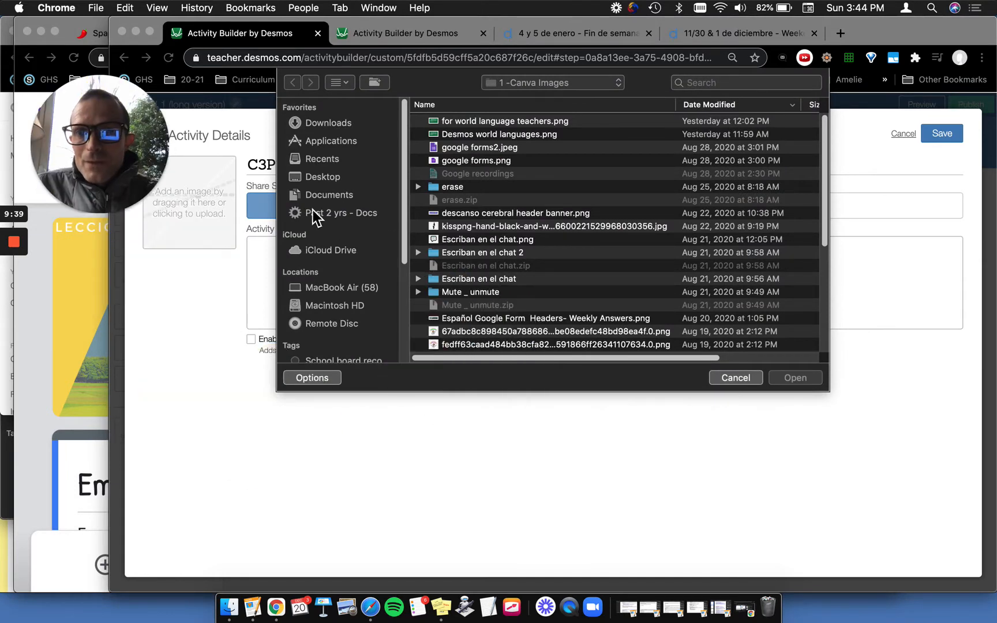
pyautogui.click(311, 182)
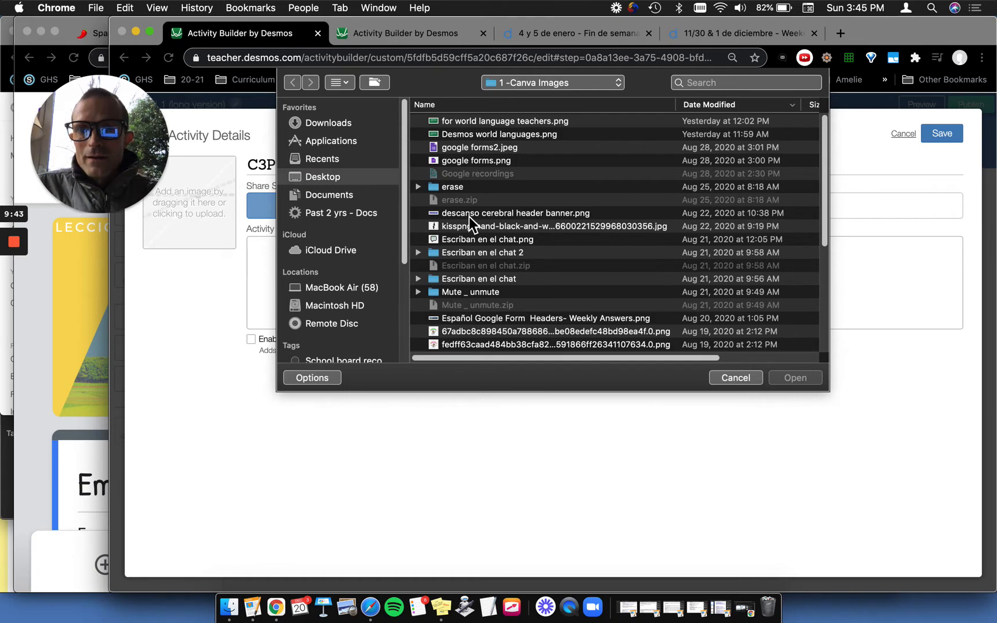
pyautogui.scroll(-3, 474, 231)
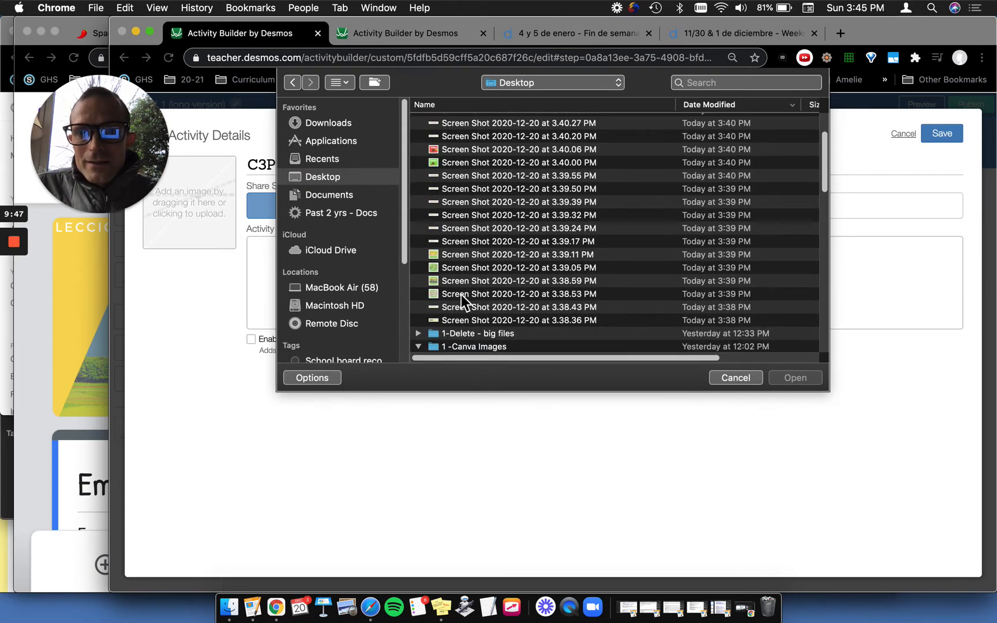
pyautogui.click(450, 323)
pyautogui.press('space')
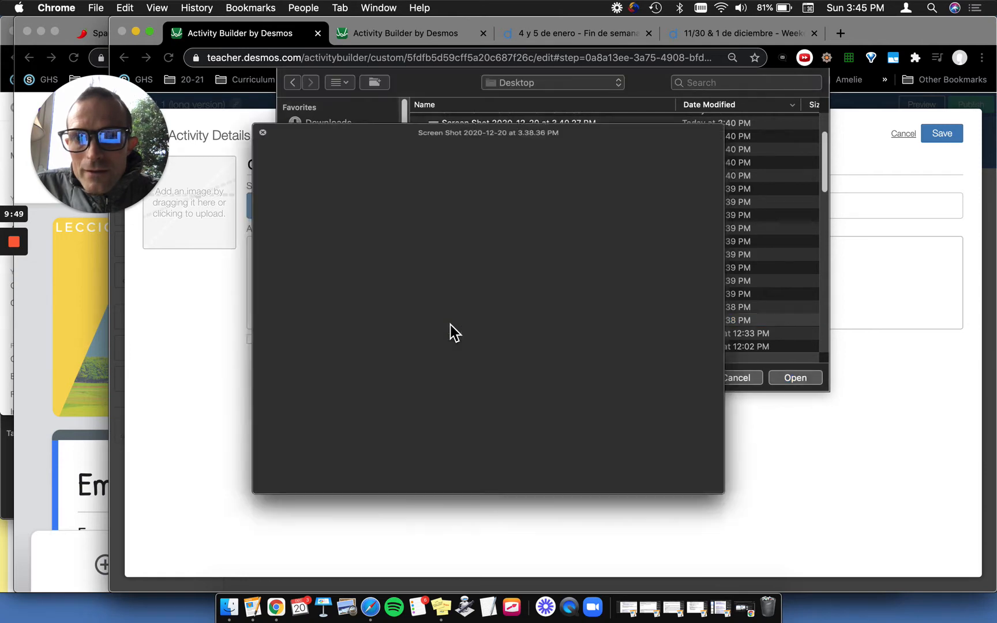
pyautogui.press('space')
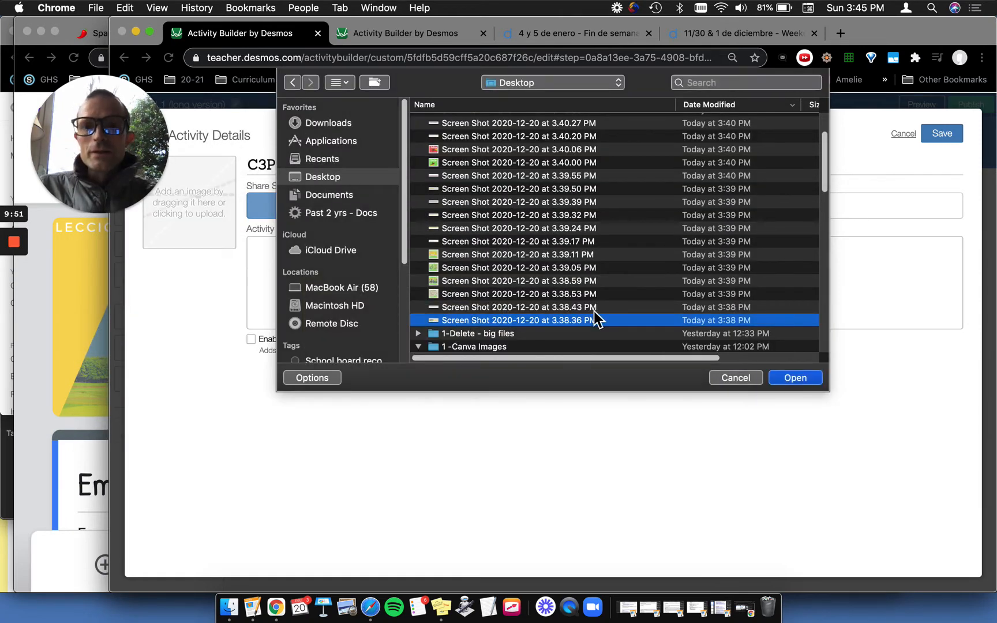
pyautogui.click(790, 381)
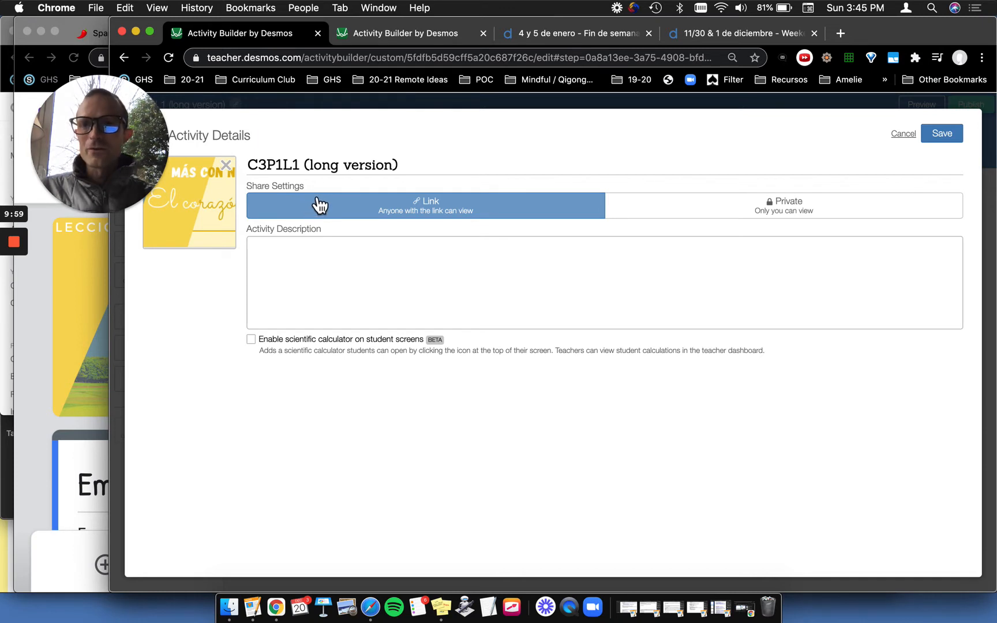
pyautogui.click(958, 143)
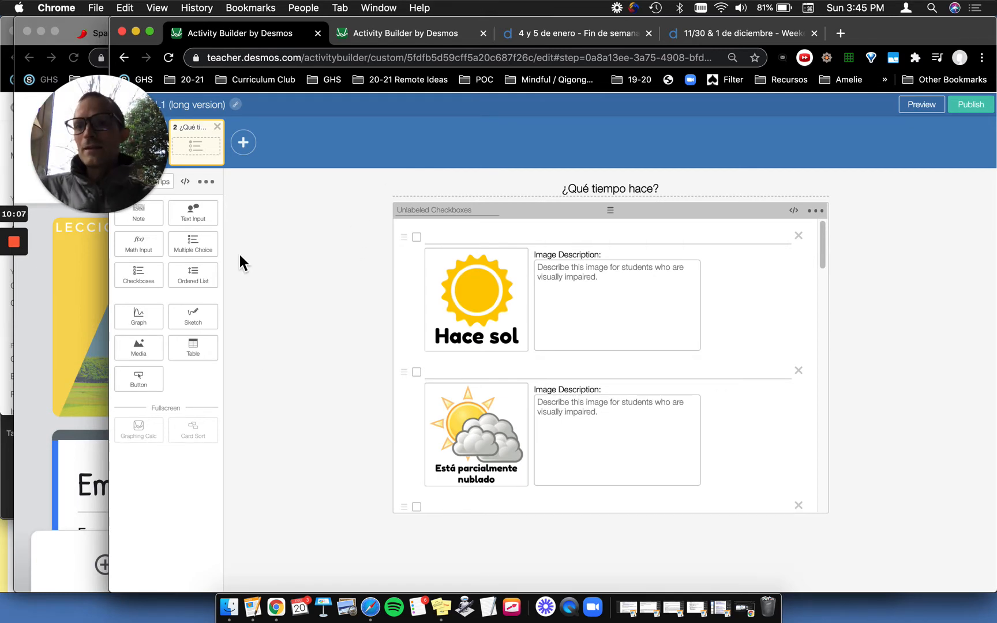
# Review the Google Form from its header through the period and name questions to the "Agenda and Goals" image and Goal question.
pyautogui.click(76, 289)
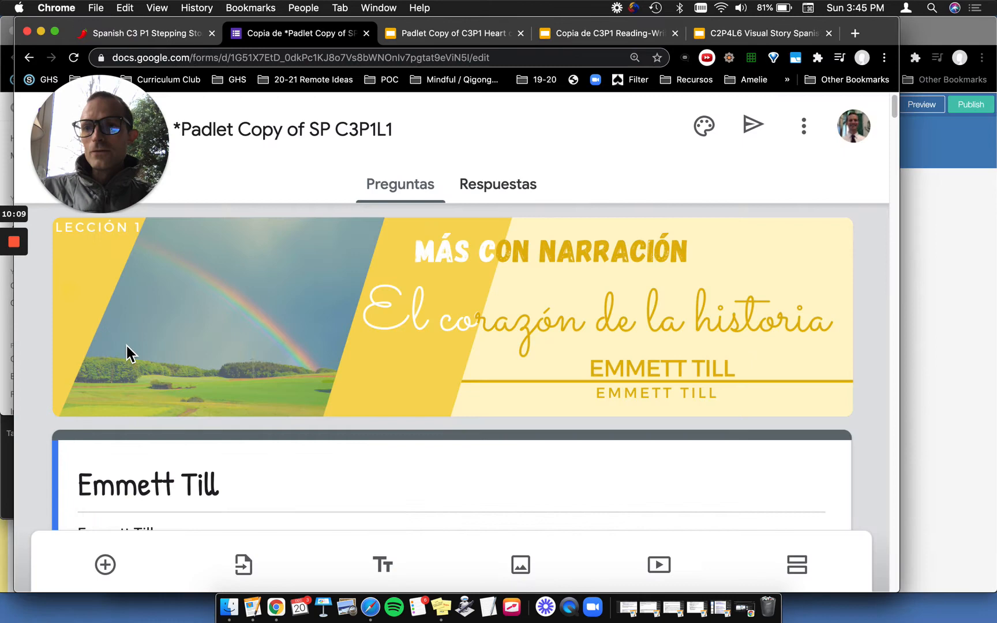
pyautogui.scroll(-5, 124, 344)
pyautogui.scroll(-1, 189, 346)
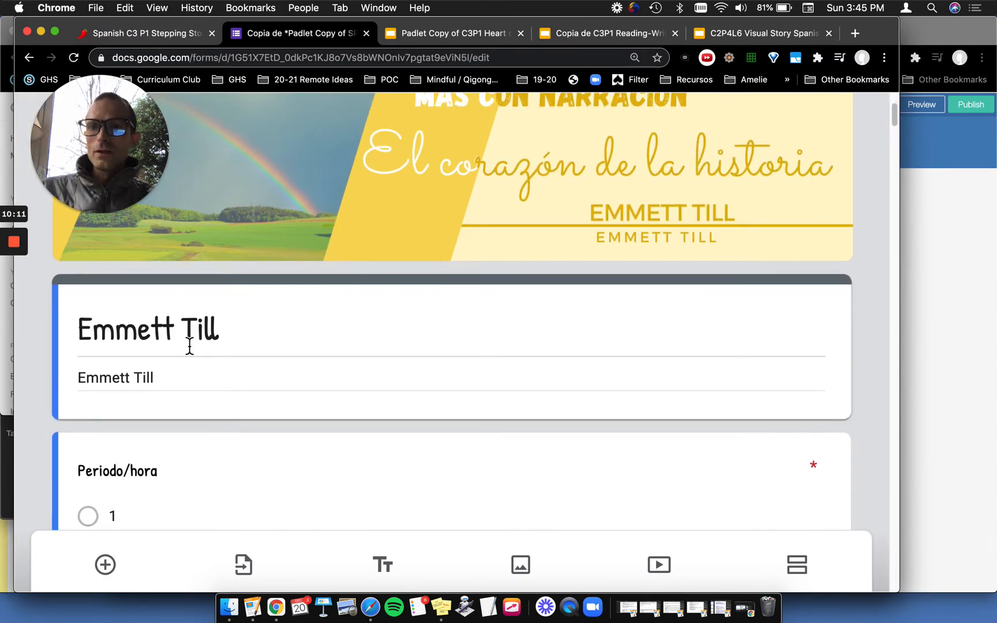
pyautogui.scroll(-3, 190, 346)
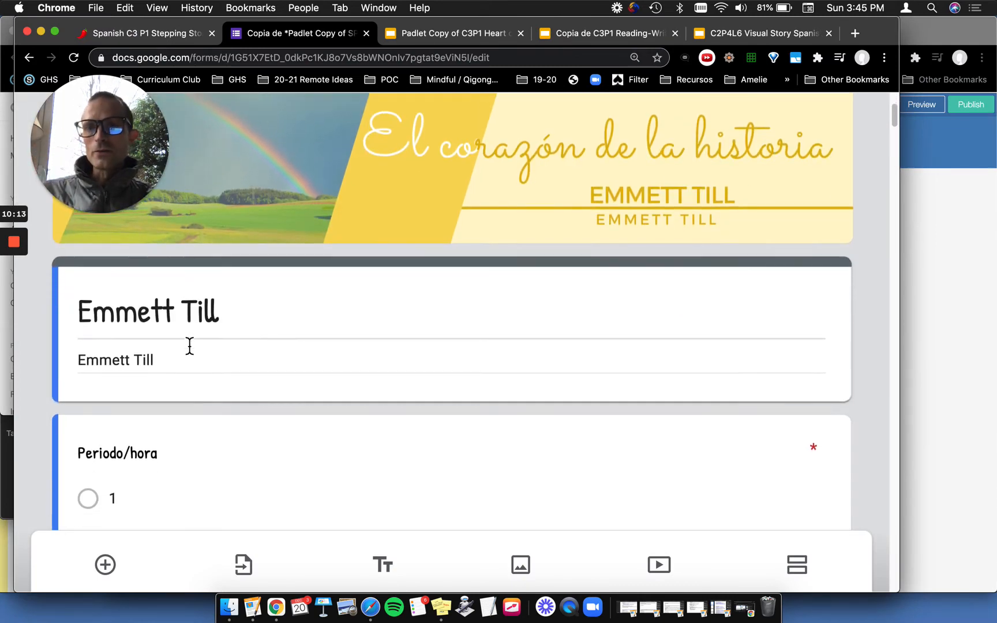
pyautogui.scroll(-3, 189, 346)
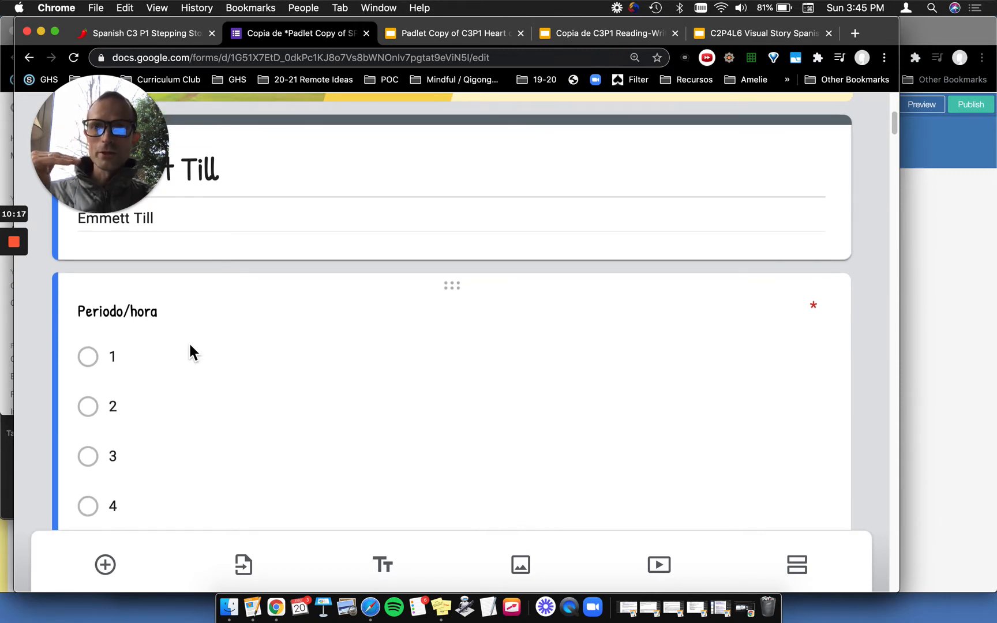
pyautogui.scroll(-15, 191, 346)
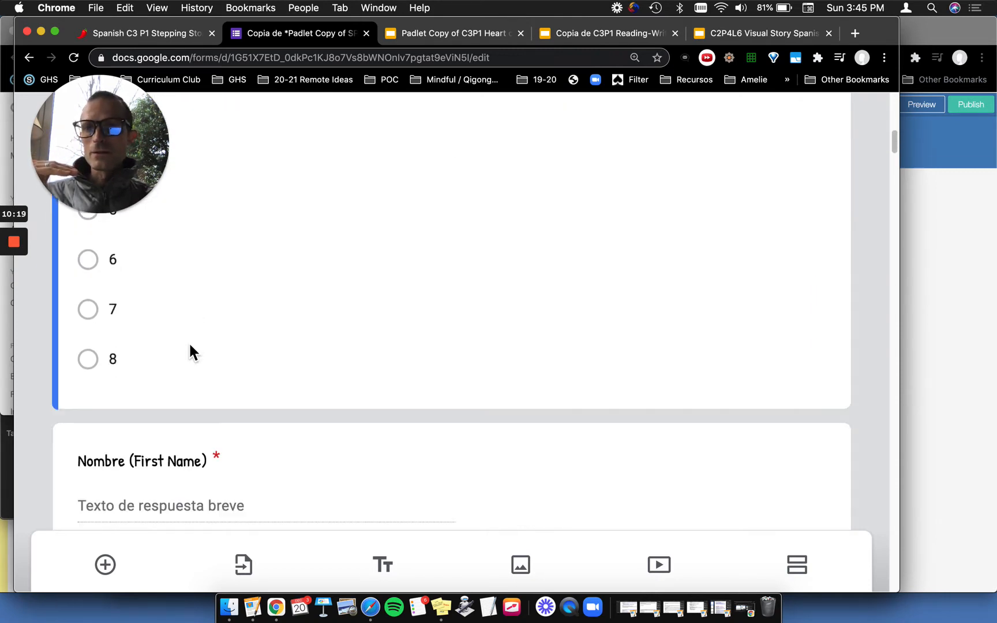
pyautogui.scroll(1, 190, 350)
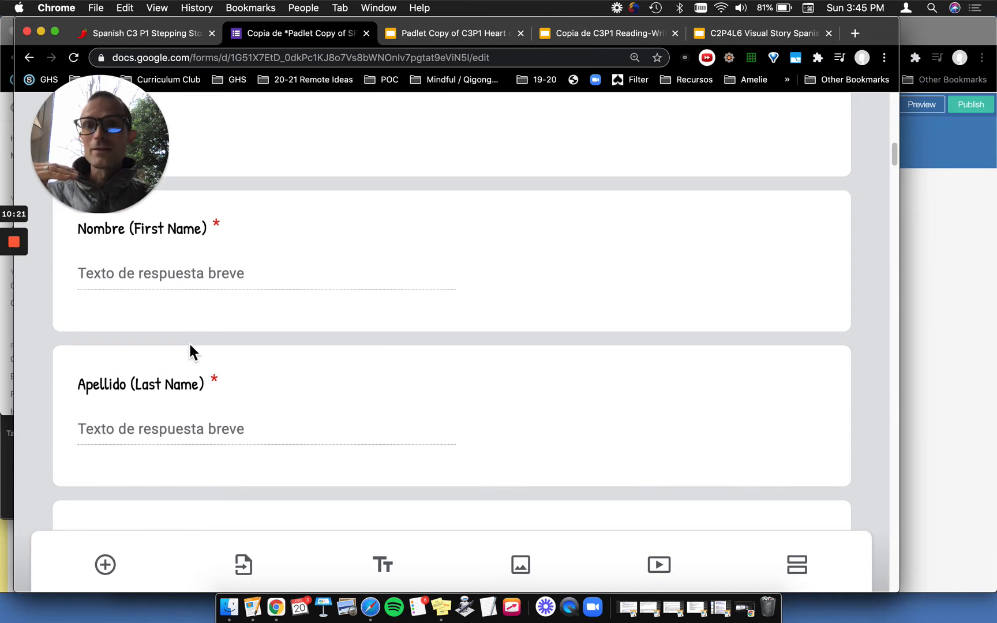
pyautogui.scroll(-3, 190, 350)
pyautogui.scroll(-8, 190, 346)
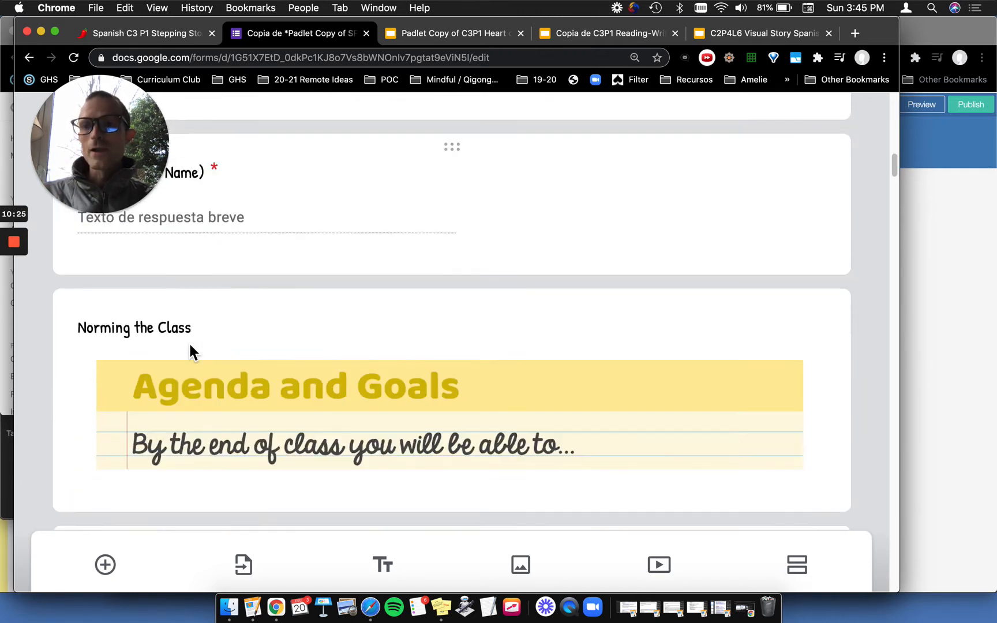
pyautogui.scroll(-2, 190, 343)
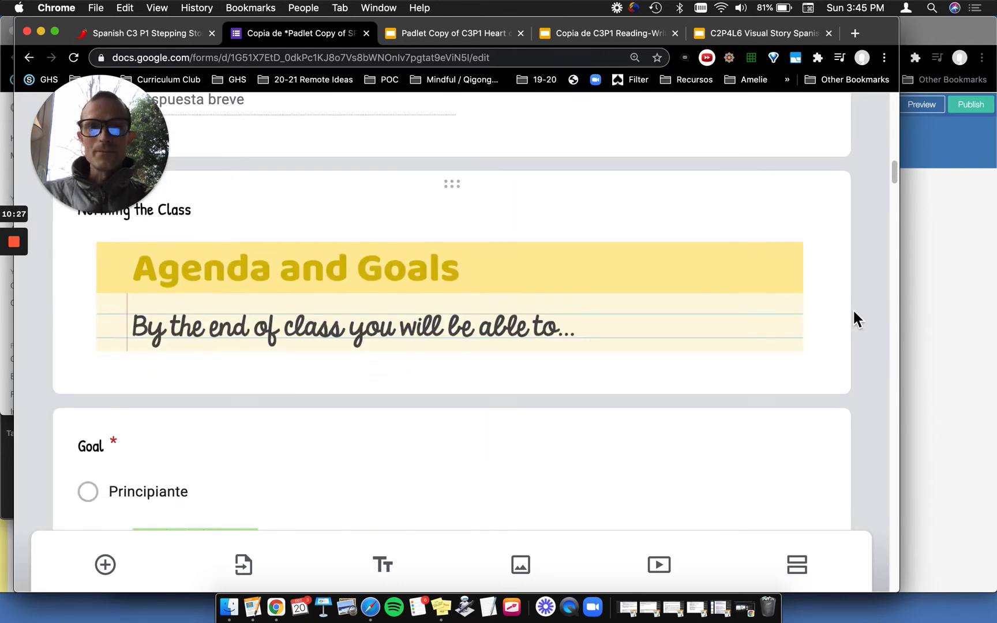
# Return to the Desmos activity, add a new third screen, and place a media component on it.
pyautogui.click(963, 283)
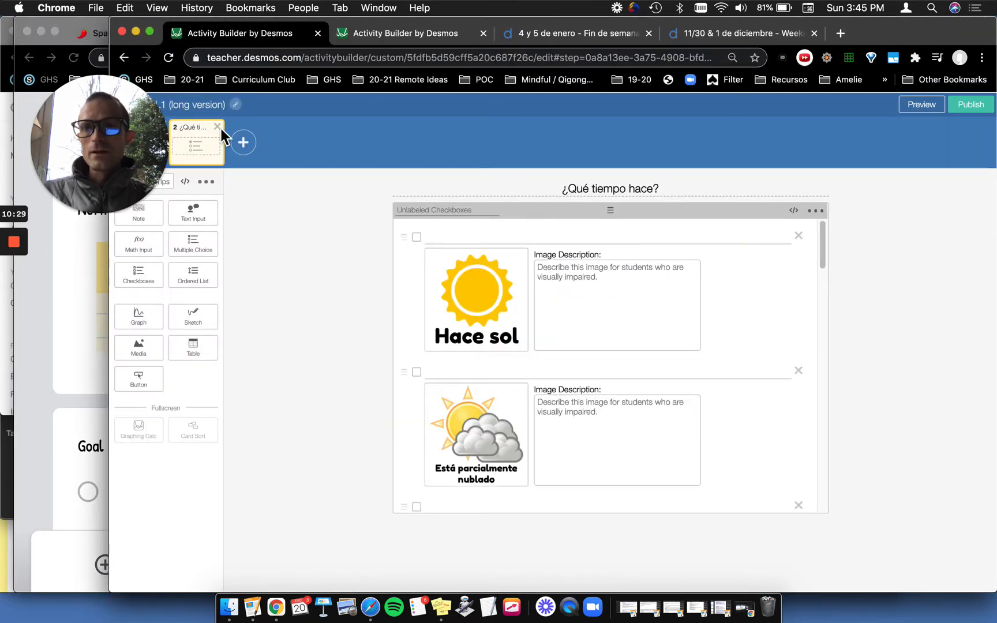
pyautogui.click(252, 148)
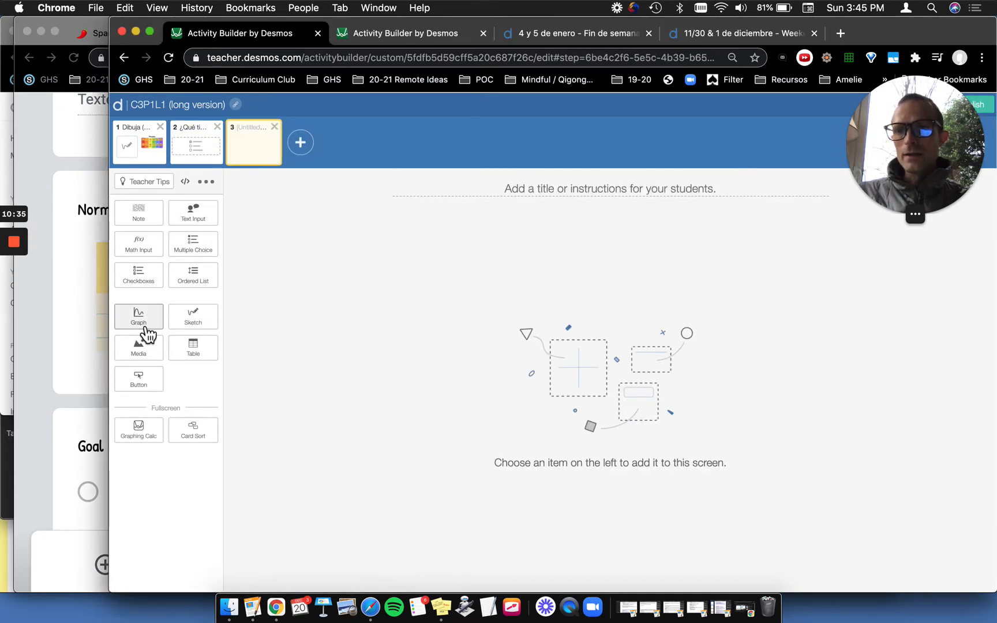
pyautogui.click(151, 356)
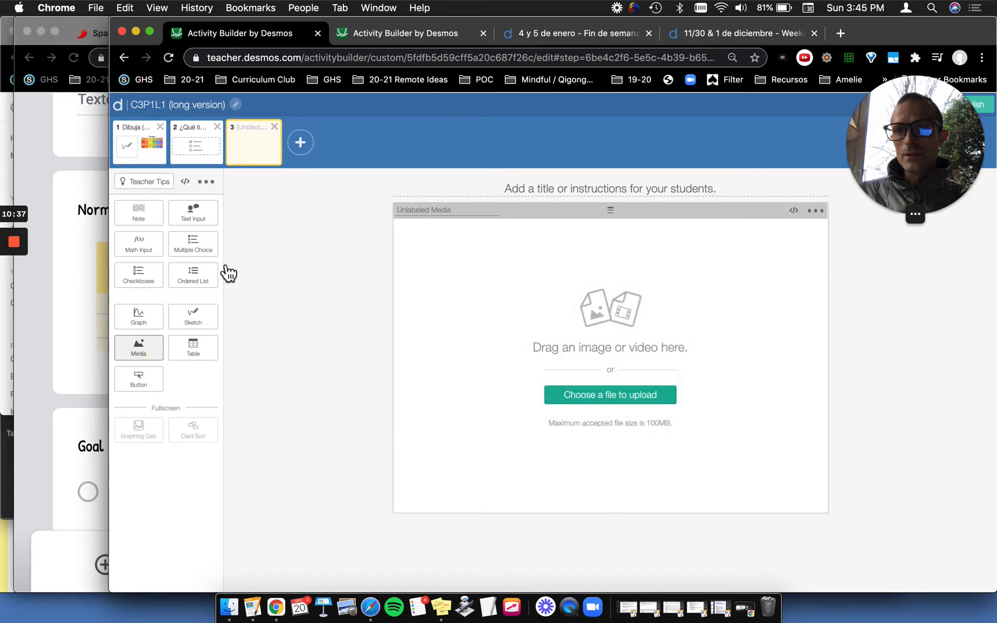
pyautogui.click(199, 225)
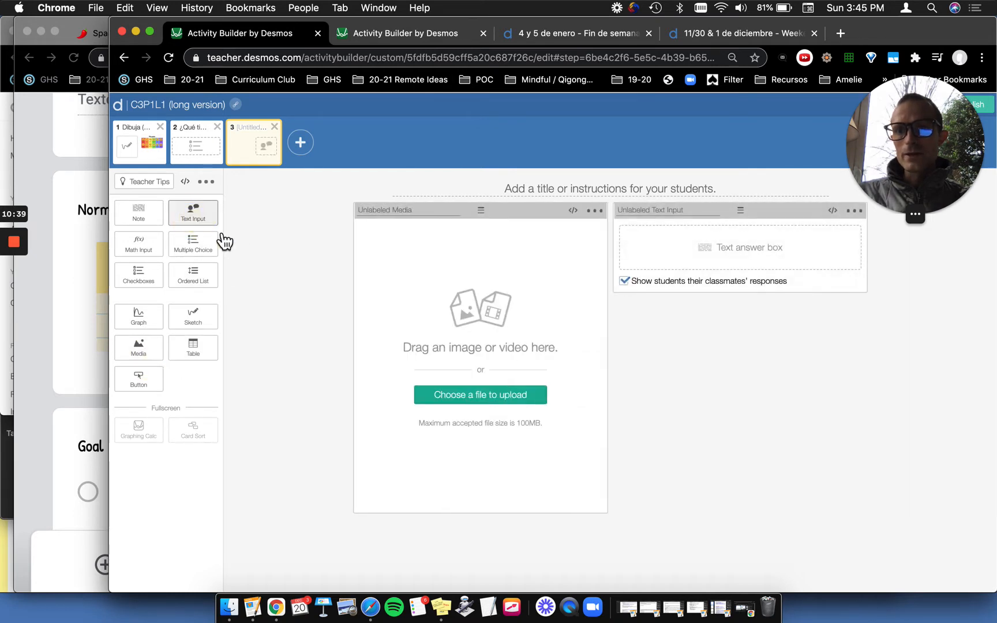
pyautogui.moveTo(744, 213); pyautogui.dragTo(565, 361)
pyautogui.click(810, 210)
pyautogui.click(779, 231)
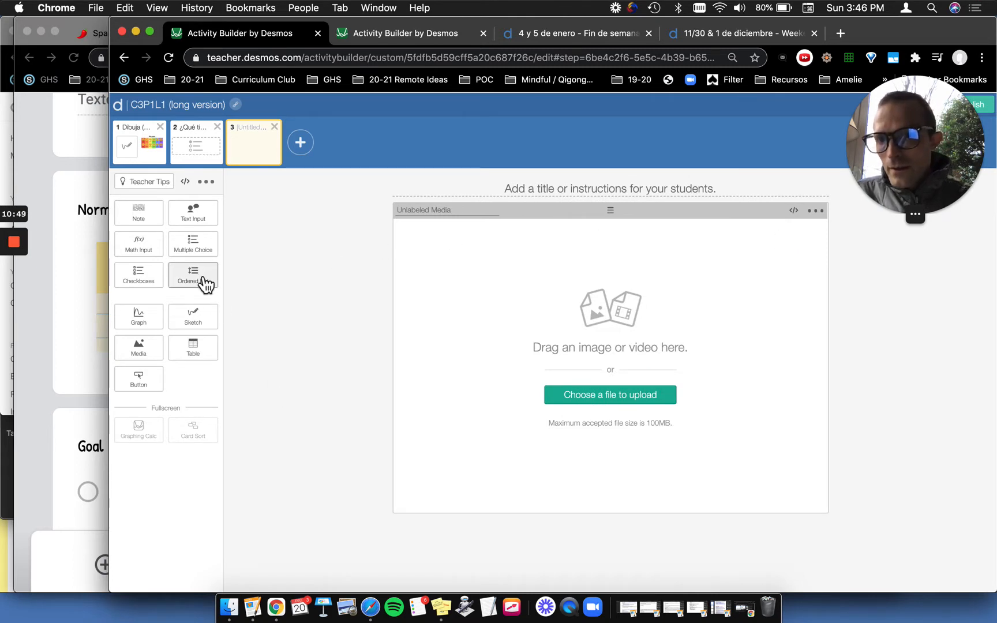
# Add a multiple-choice component below the media component and turn off asking students to explain their answer.
pyautogui.click(199, 249)
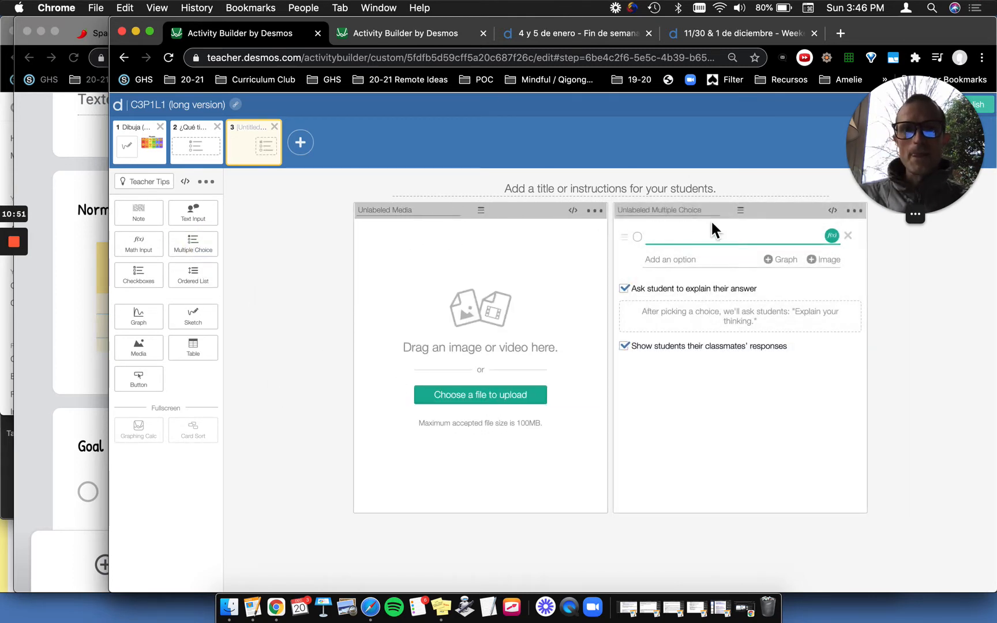
pyautogui.moveTo(743, 211); pyautogui.dragTo(598, 407)
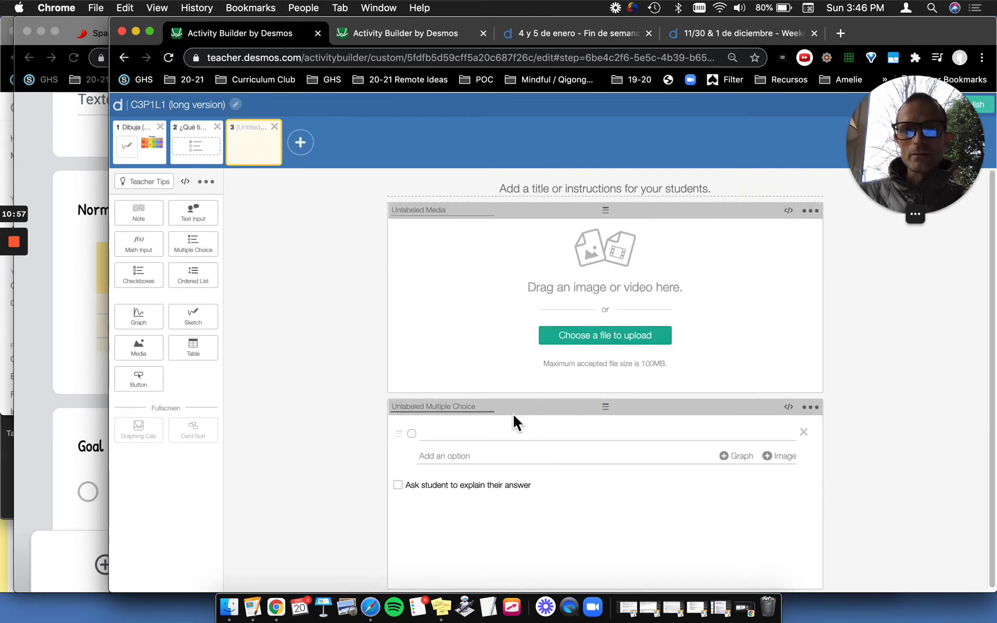
pyautogui.click(605, 407)
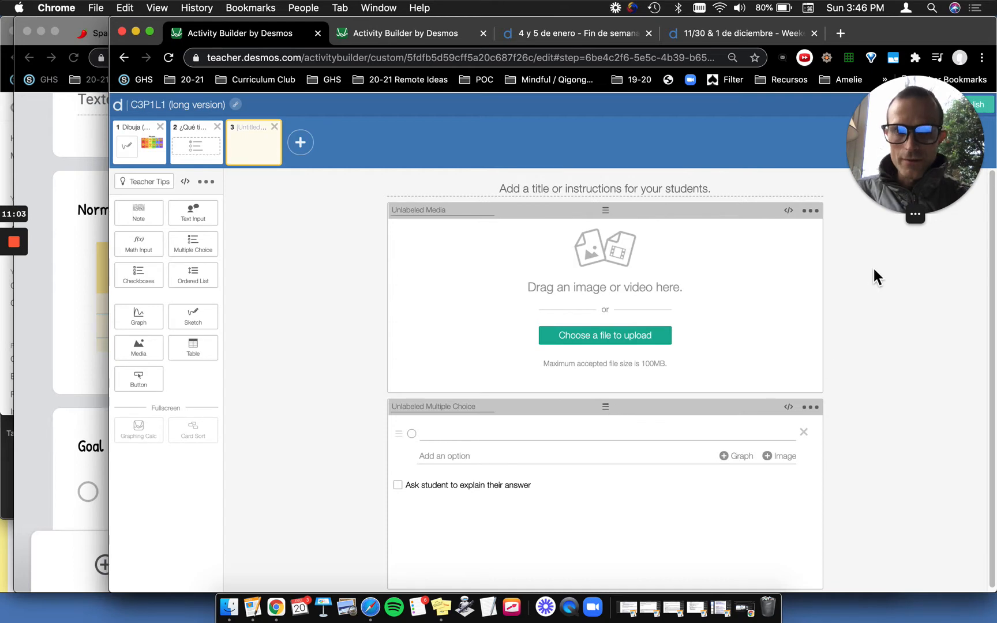
# Upload the "Agenda and Goals" image, "Screen Shot 2020-12-20 at 3.38.43 PM", into the media component on screen 3.
pyautogui.click(607, 349)
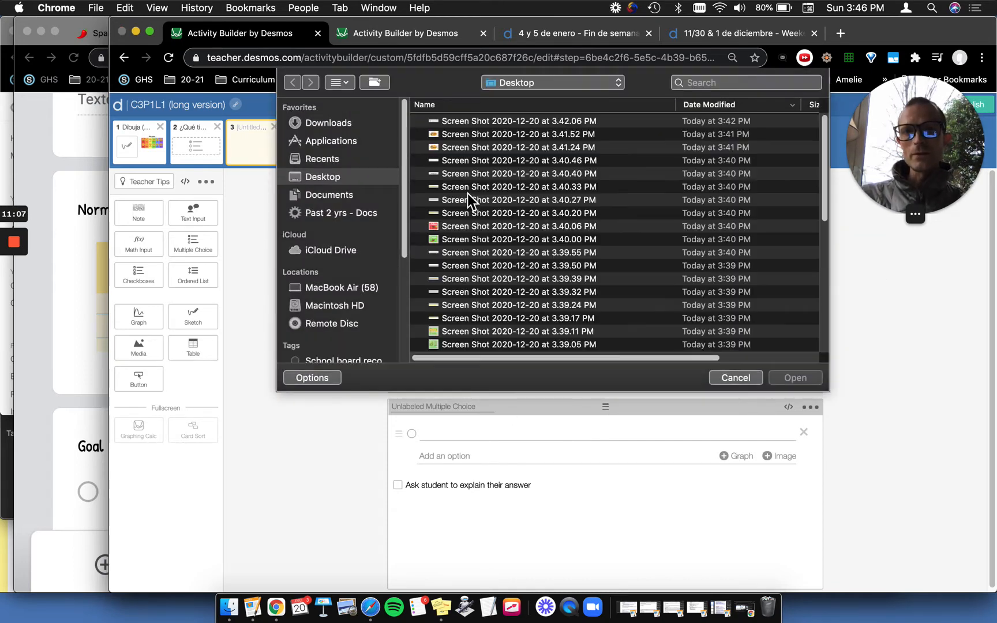
pyautogui.scroll(-5, 475, 263)
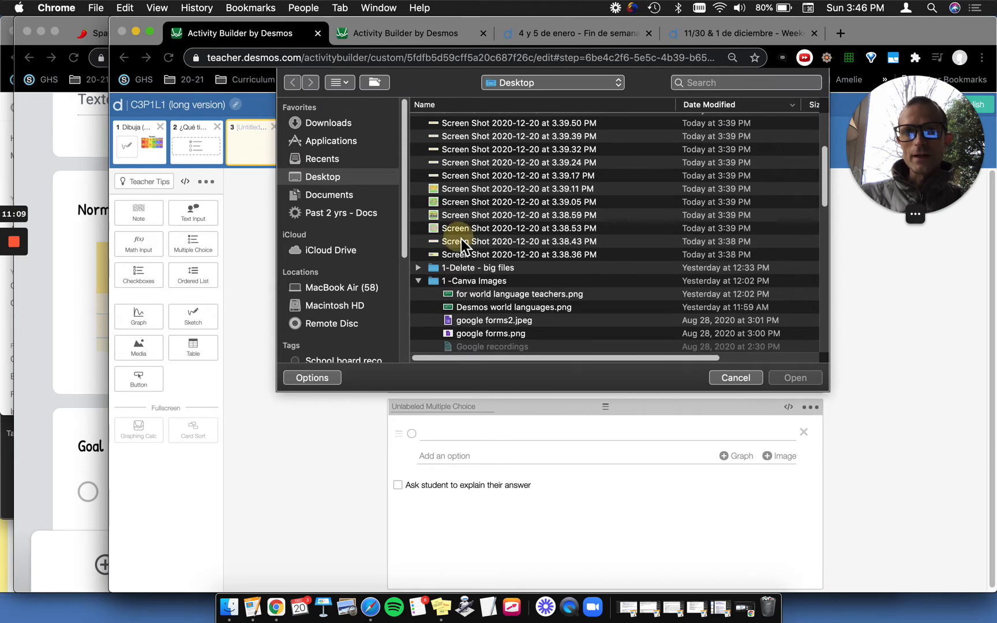
pyautogui.click(461, 240)
pyautogui.press('space')
pyautogui.press('space')
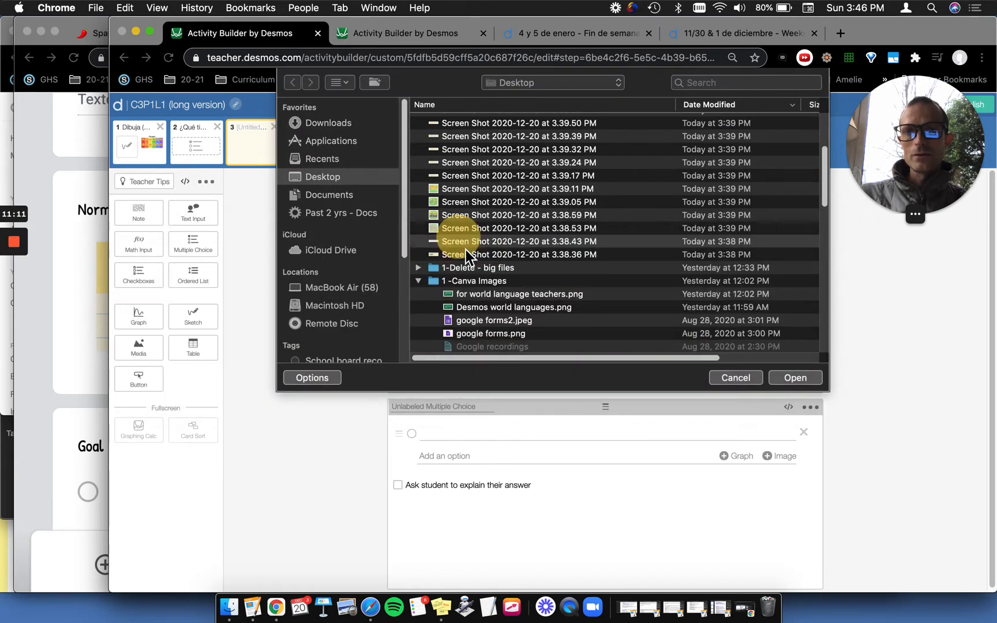
pyautogui.click(790, 374)
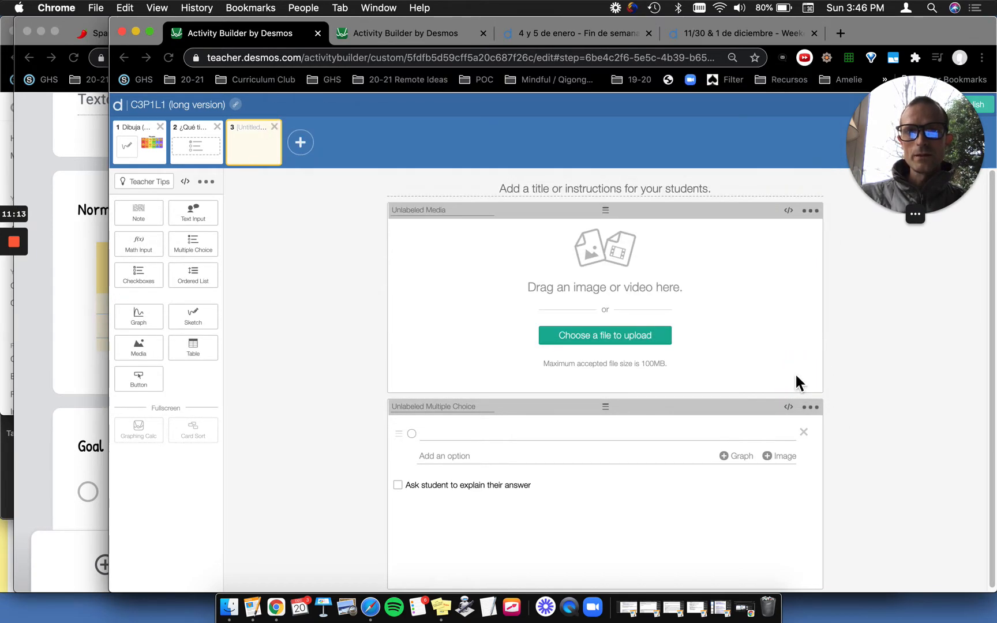
# Add the "principiante" goal image, "Screen Shot 2020-12-20 at 3.38.53 PM", as the first option of the multiple-choice component on screen 3.
pyautogui.click(459, 433)
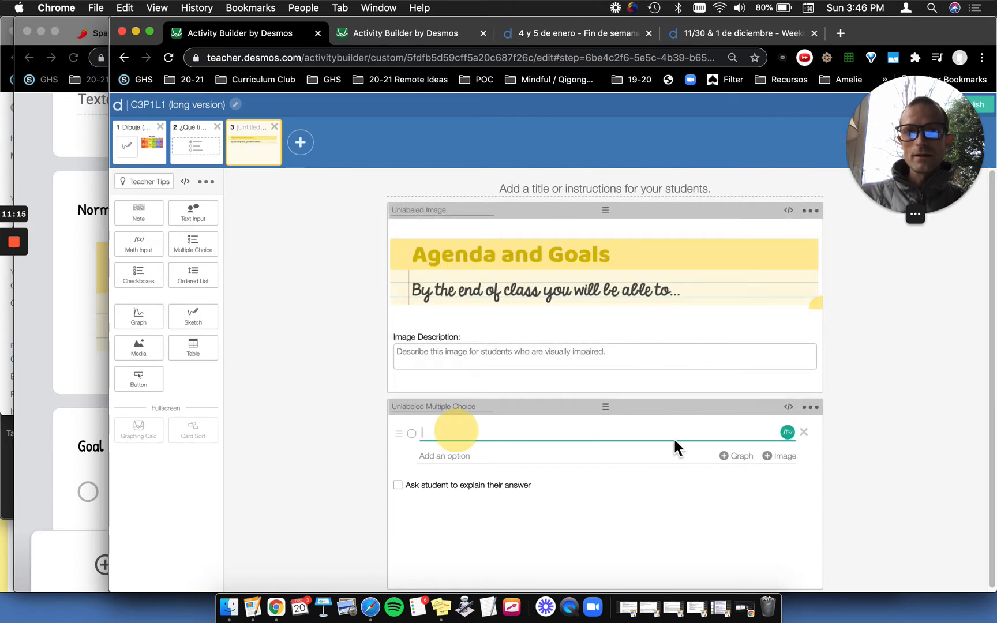
pyautogui.click(767, 457)
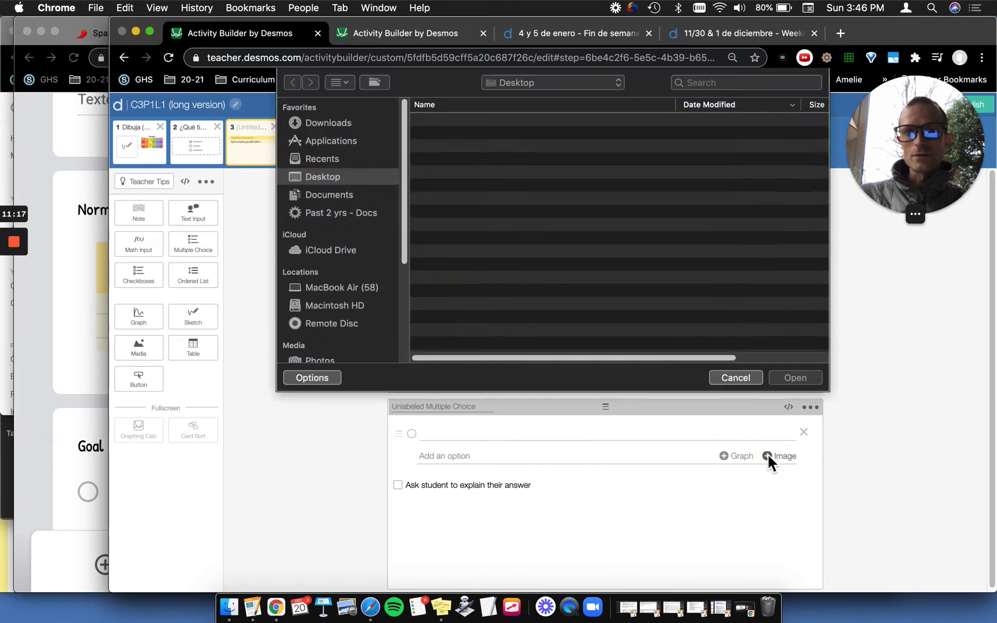
pyautogui.scroll(-3, 459, 257)
pyautogui.scroll(-1, 464, 271)
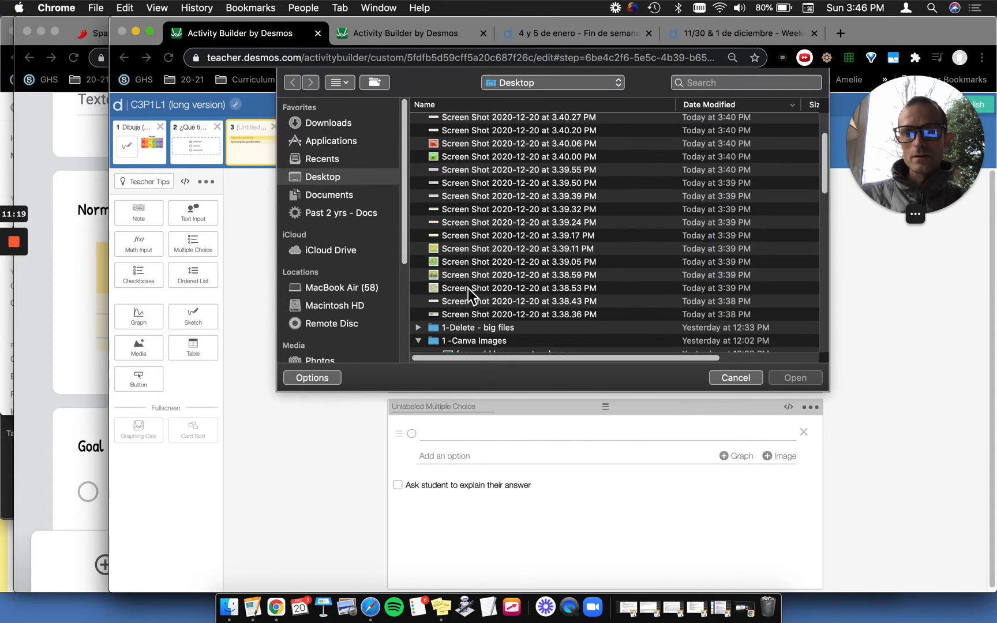
pyautogui.click(458, 288)
pyautogui.click(795, 378)
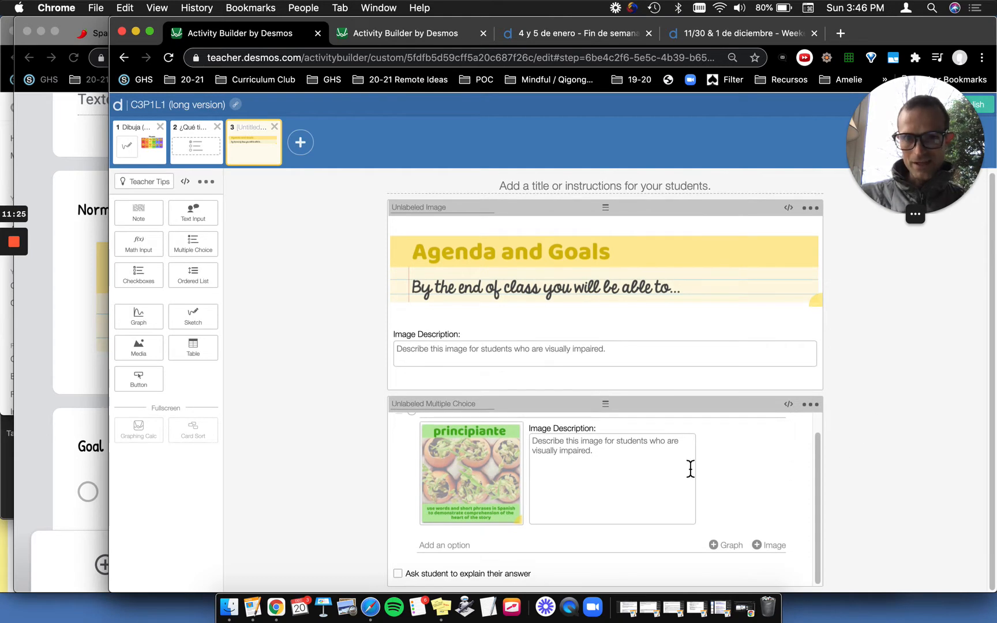
# Add the "intermedio" goal image, "Screen Shot 2020-12-20 at 3.38.59 PM", as the second multiple-choice option.
pyautogui.click(760, 548)
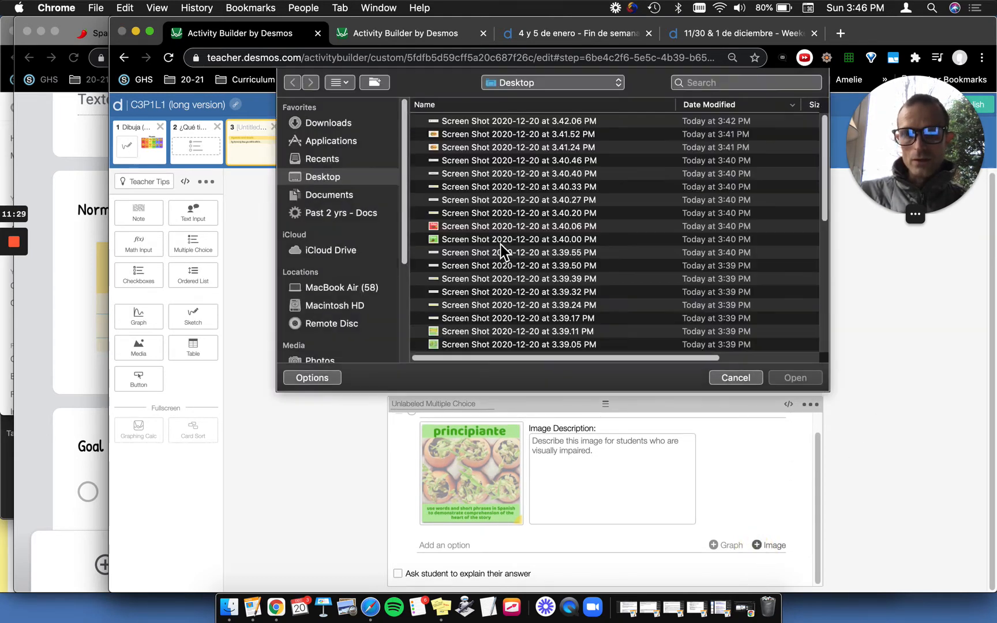
pyautogui.scroll(-4, 513, 291)
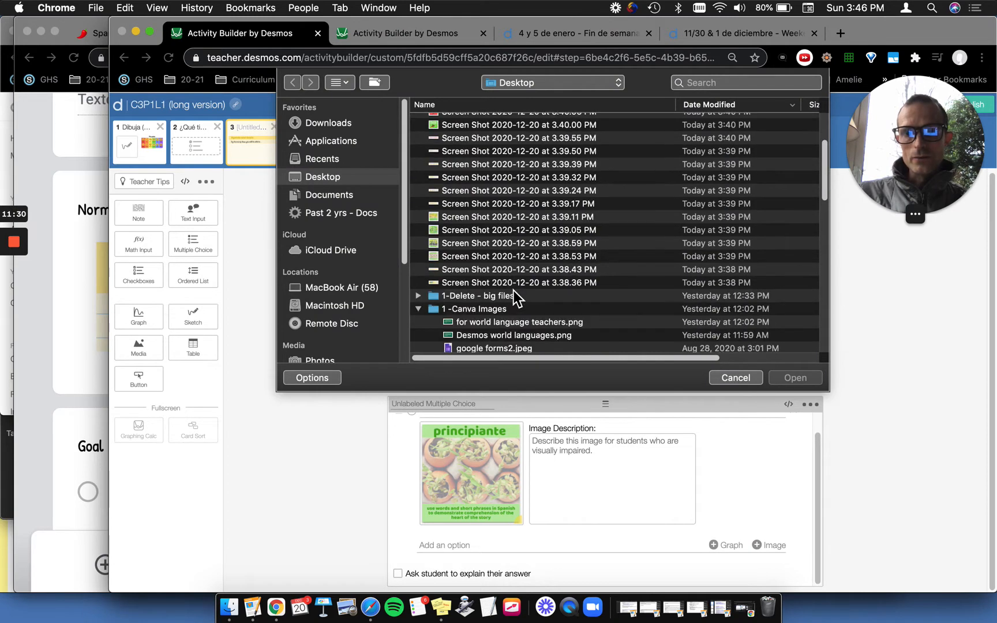
pyautogui.click(459, 244)
pyautogui.click(790, 378)
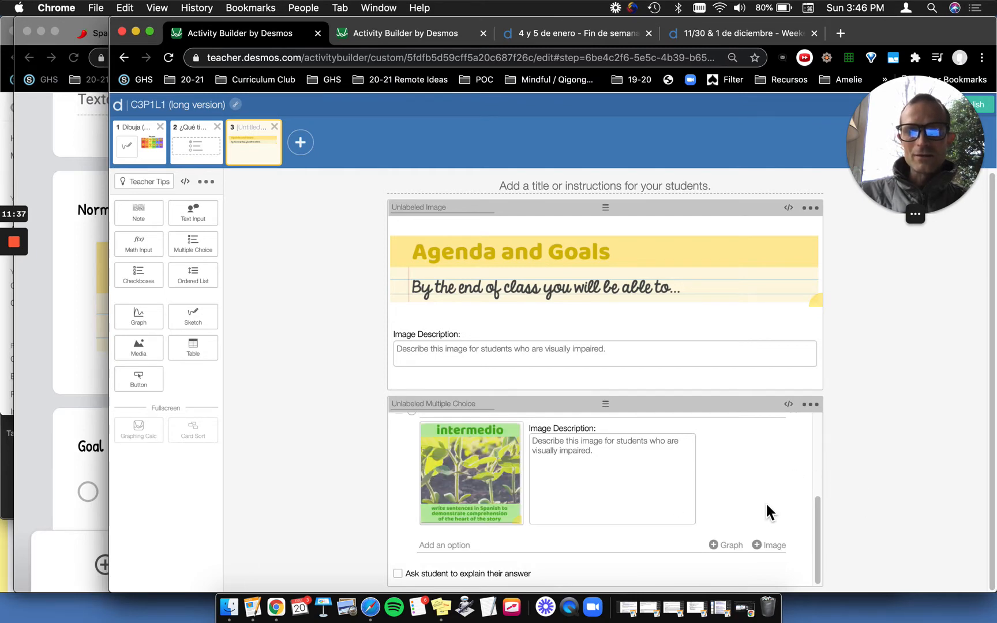
# Add the "avanzado" goal image, "Screen Shot 2020-12-20 at 3.39.05 PM", as the third multiple-choice option.
pyautogui.click(769, 545)
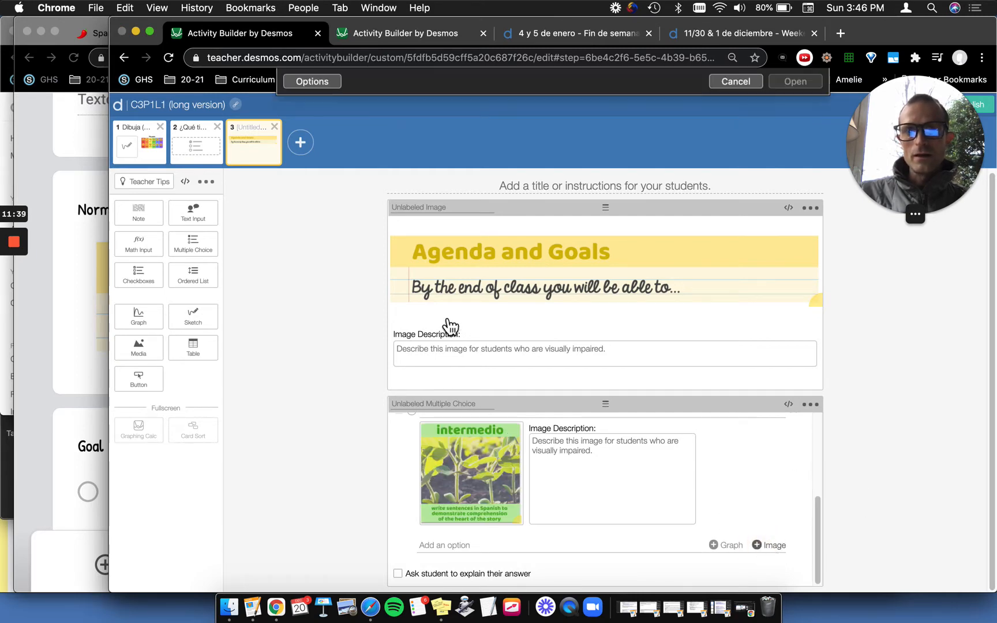
pyautogui.scroll(-3, 480, 280)
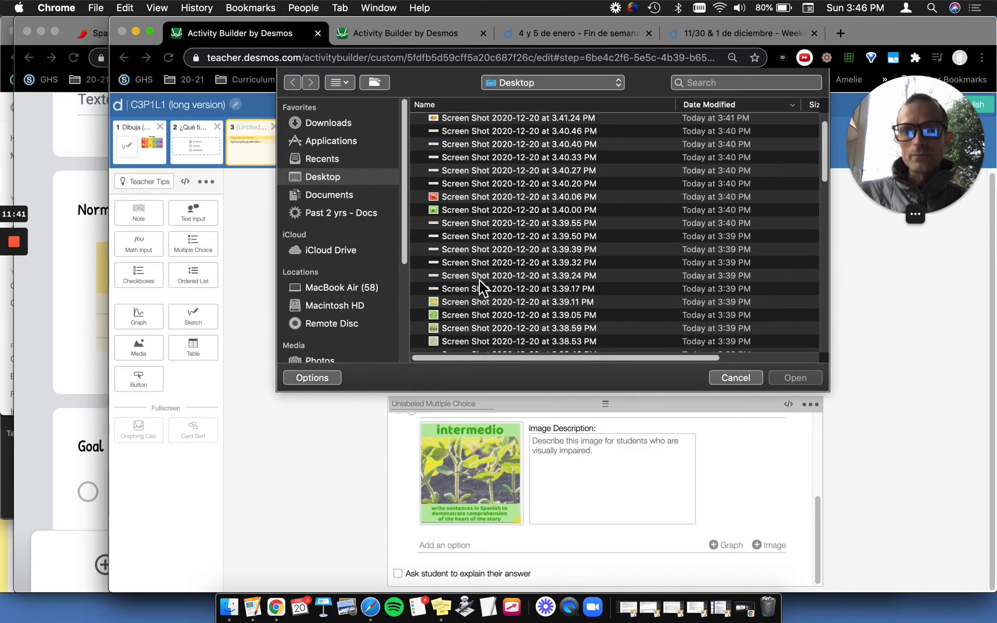
pyautogui.click(449, 314)
pyautogui.click(794, 377)
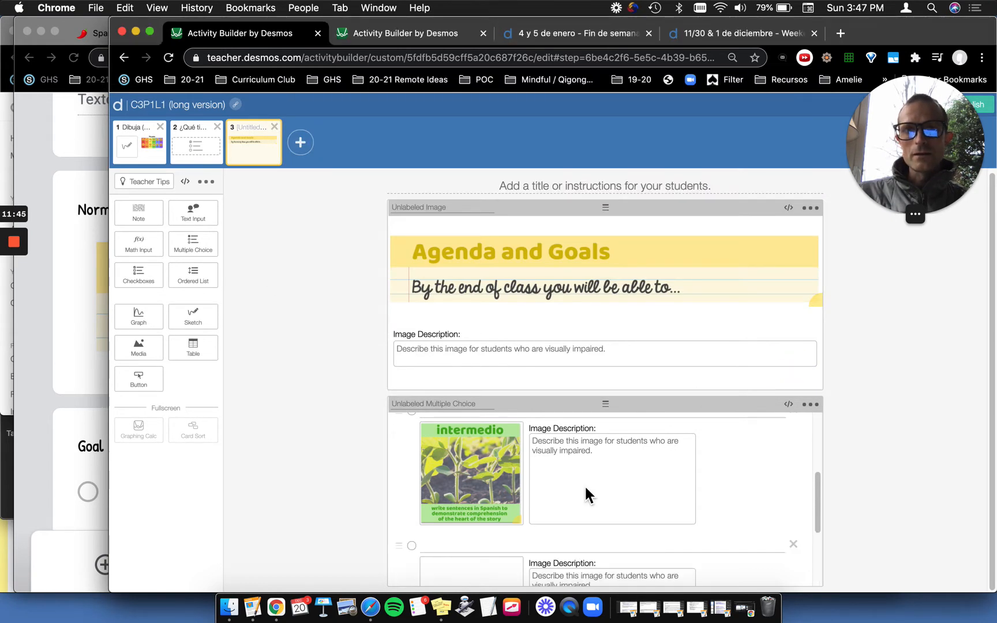
# Add the "+" goal image, "Screen Shot 2020-12-20 at 3.39.11 PM", as the fourth multiple-choice option.
pyautogui.click(770, 545)
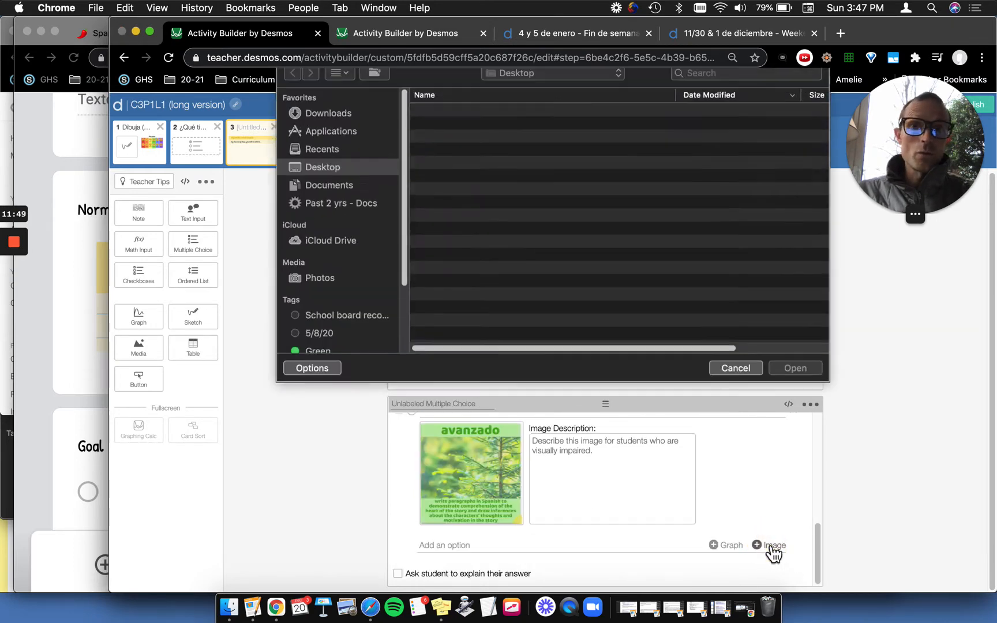
pyautogui.scroll(-1, 495, 288)
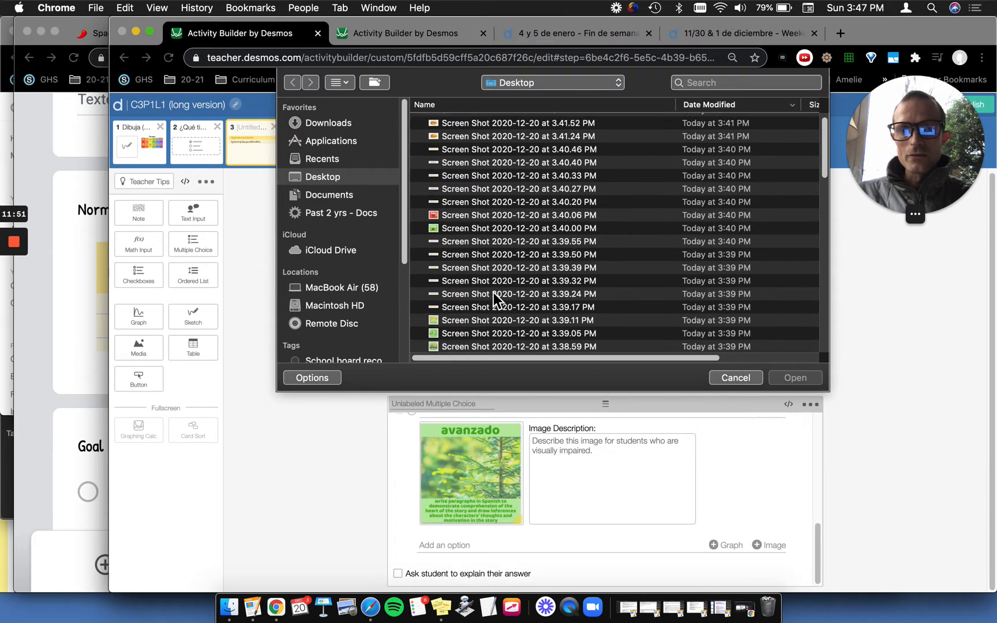
pyautogui.click(462, 318)
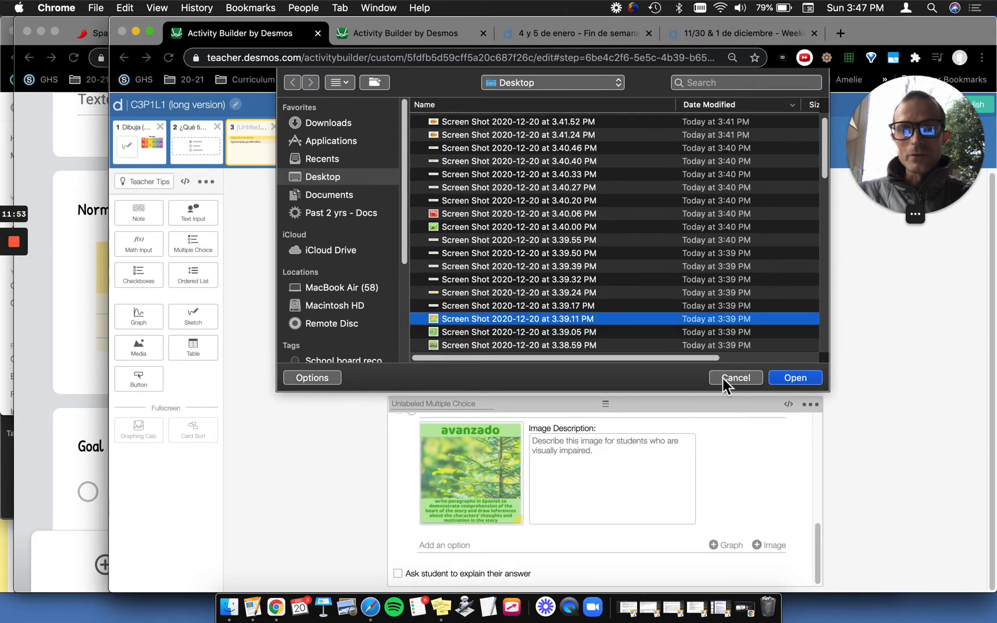
pyautogui.click(803, 380)
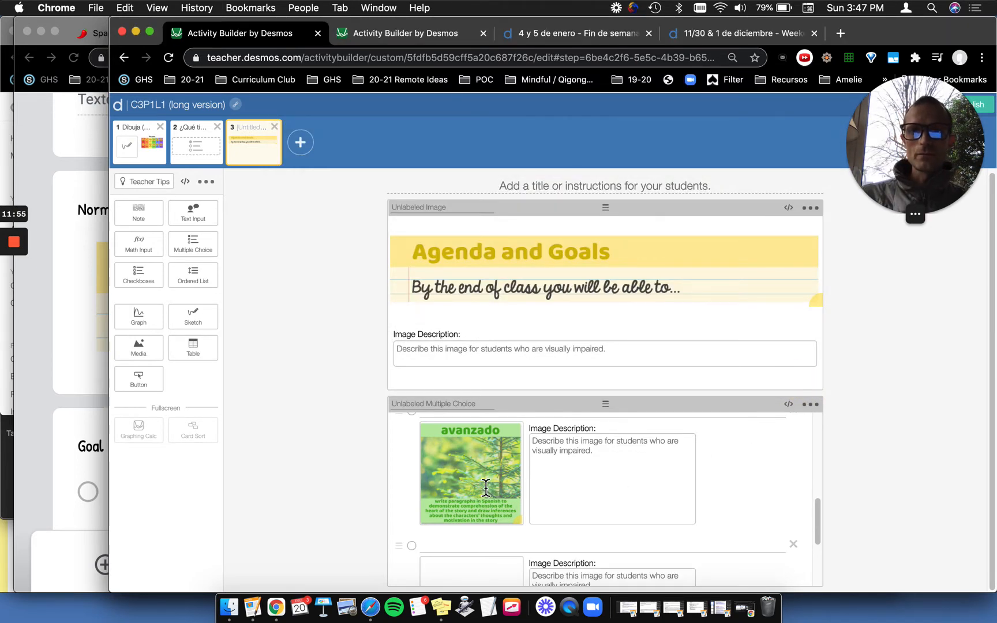
# Preview screen 3 as a student, try selecting the "intermedio" option, and close the preview.
pyautogui.scroll(5, 485, 488)
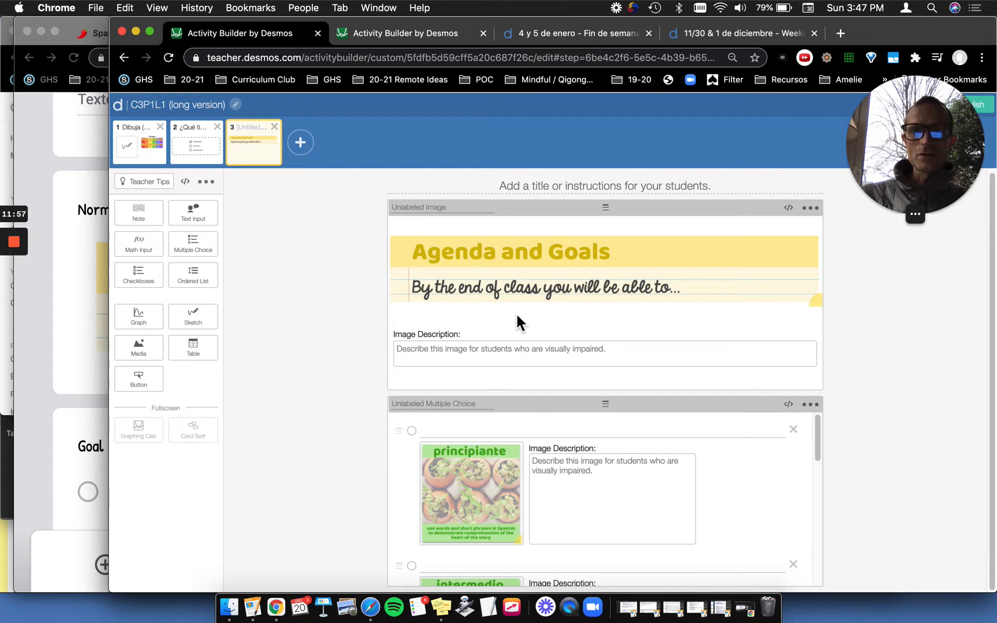
pyautogui.moveTo(923, 133); pyautogui.dragTo(913, 367)
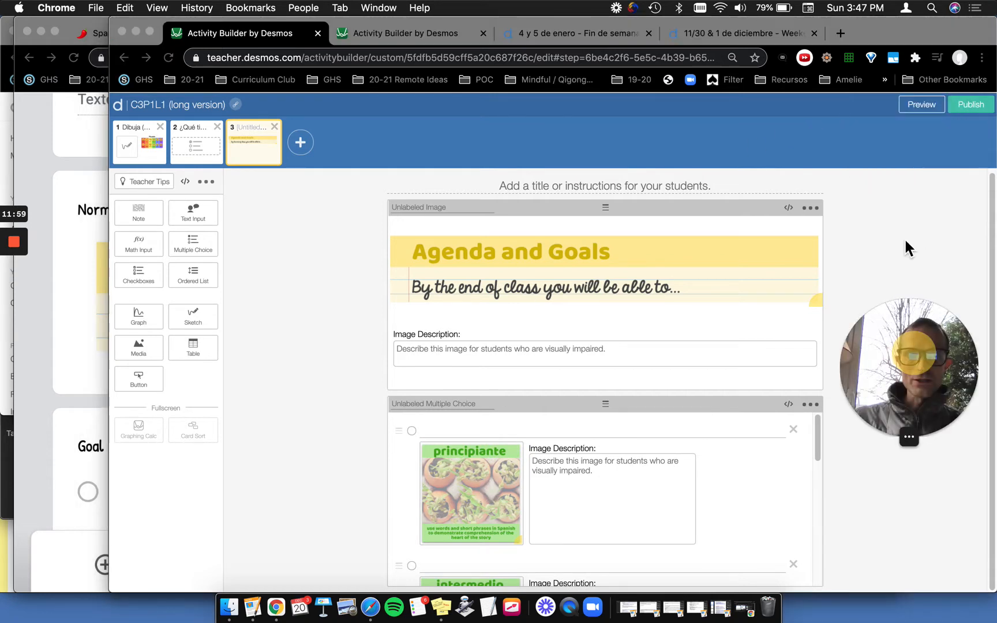
pyautogui.click(920, 110)
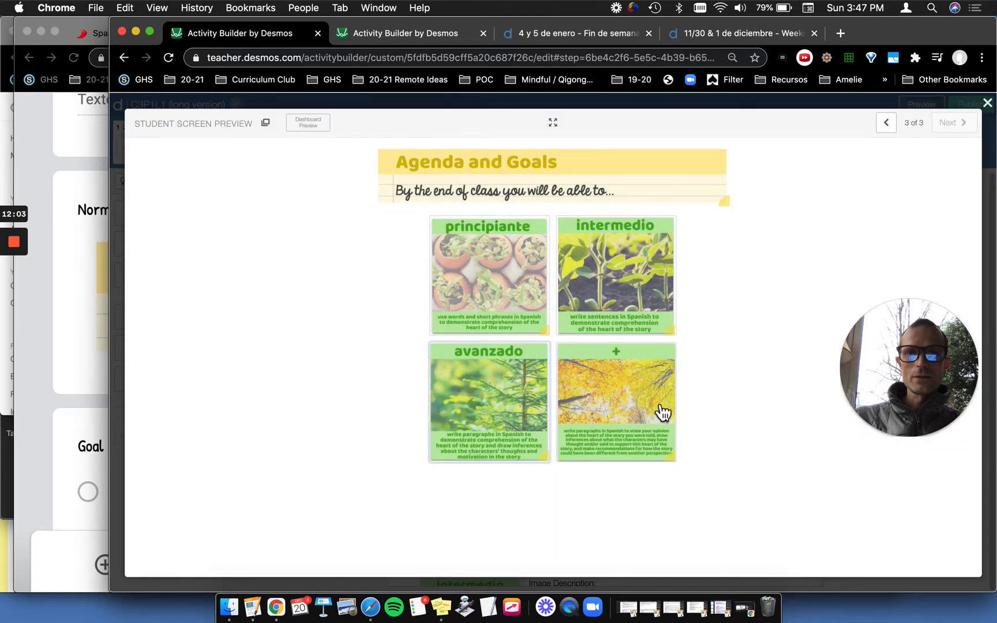
pyautogui.click(627, 296)
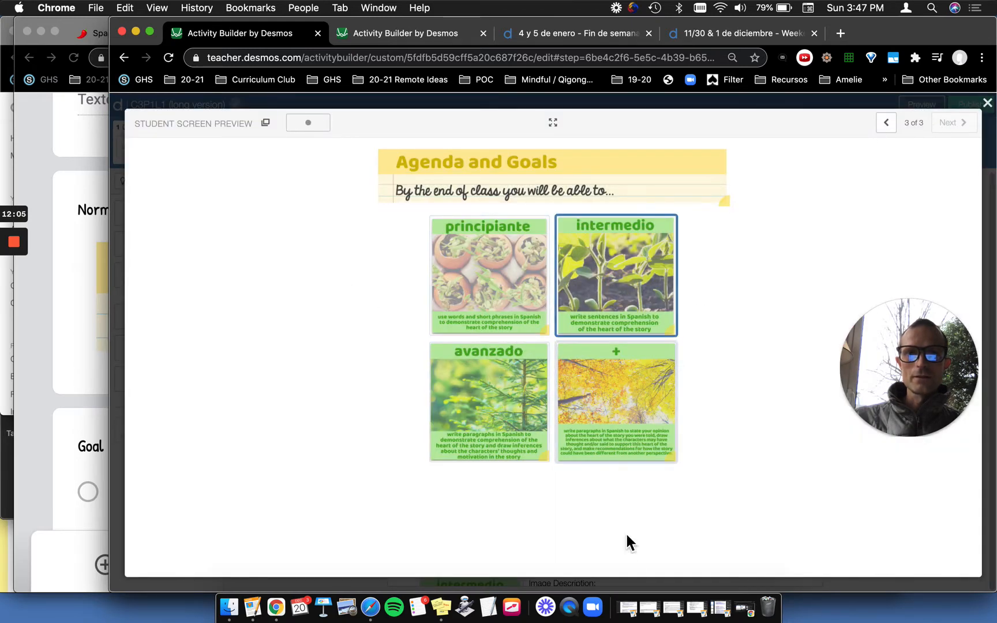
pyautogui.click(987, 103)
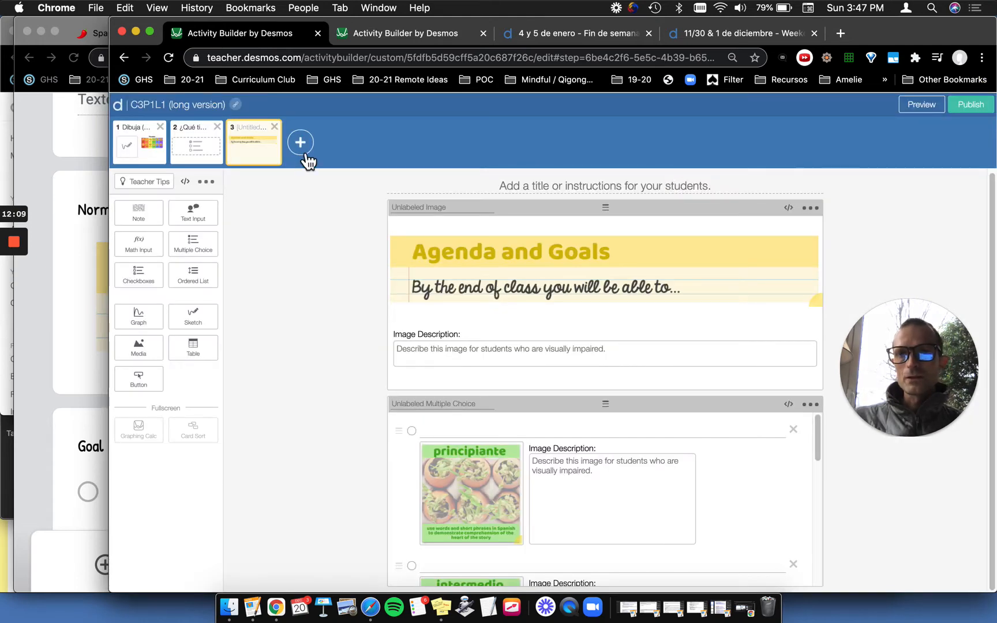
# Add a blank fourth screen, and review the Google Form from the "Reading Workshop" image through the "Class Discussion" image.
pyautogui.click(305, 153)
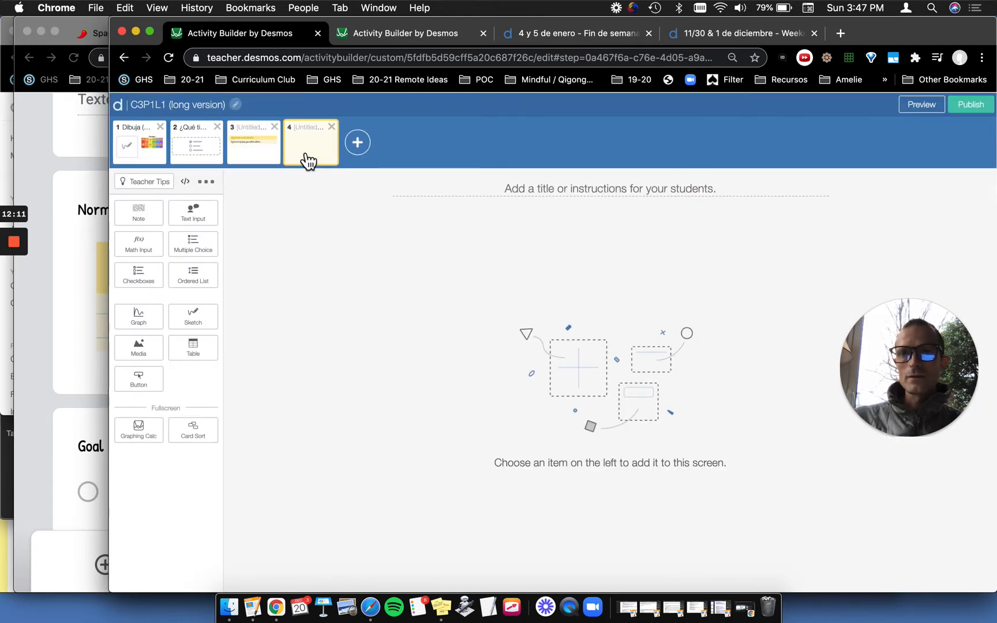
pyautogui.press('super+Tab')
pyautogui.press('super+Tab')
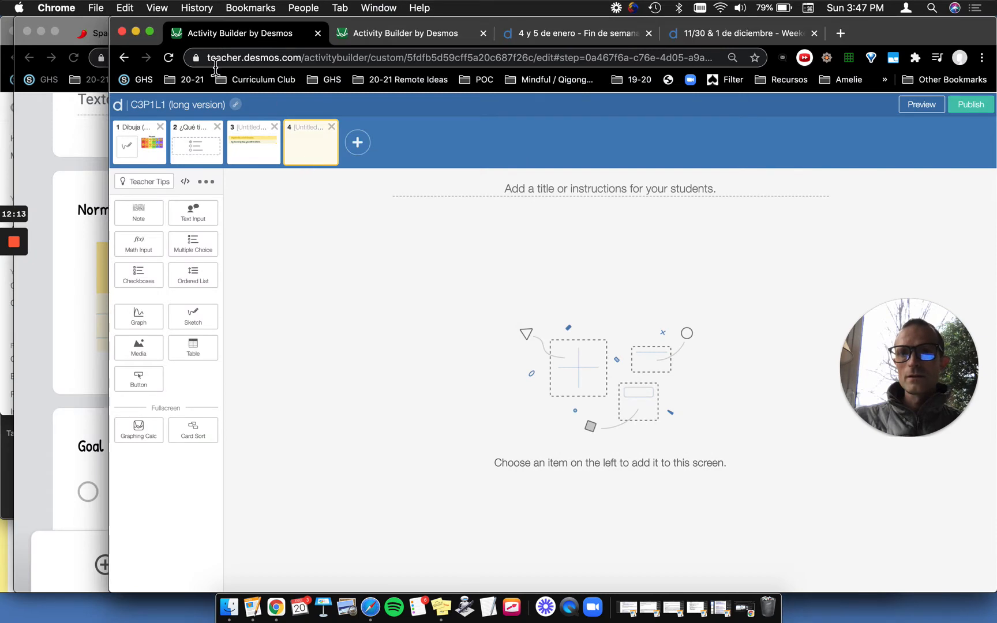
pyautogui.click(66, 183)
pyautogui.scroll(-10, 118, 246)
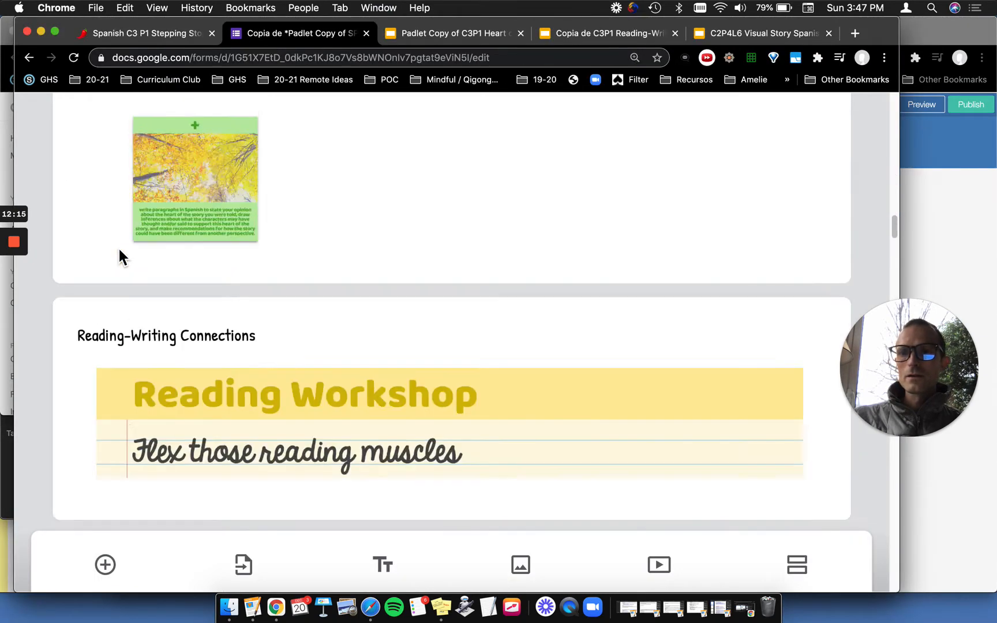
pyautogui.scroll(-3, 119, 255)
pyautogui.scroll(-1, 119, 255)
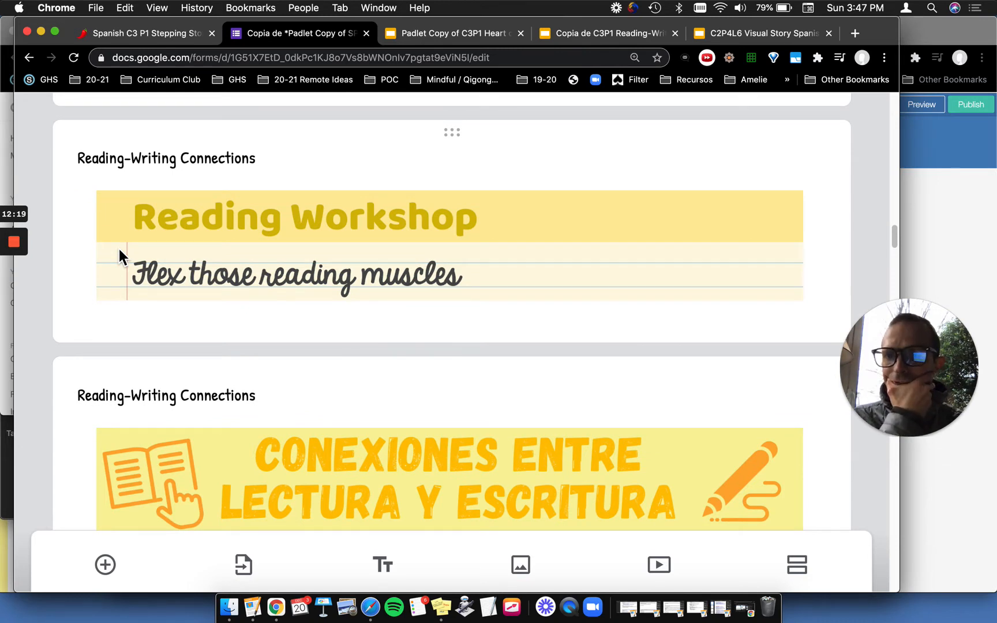
pyautogui.scroll(-3, 209, 267)
pyautogui.scroll(1, 210, 267)
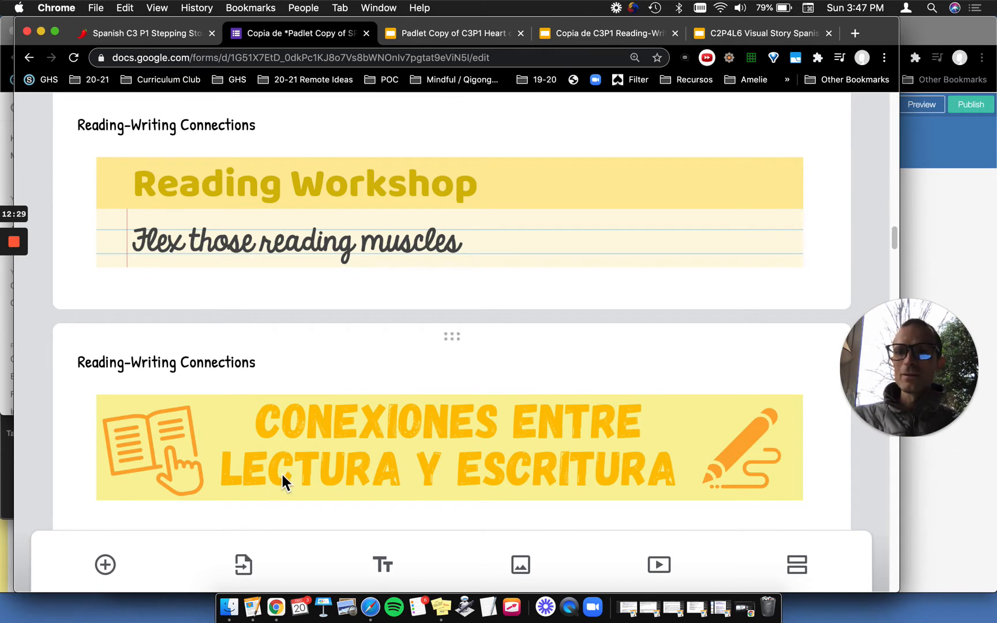
pyautogui.scroll(-2, 282, 473)
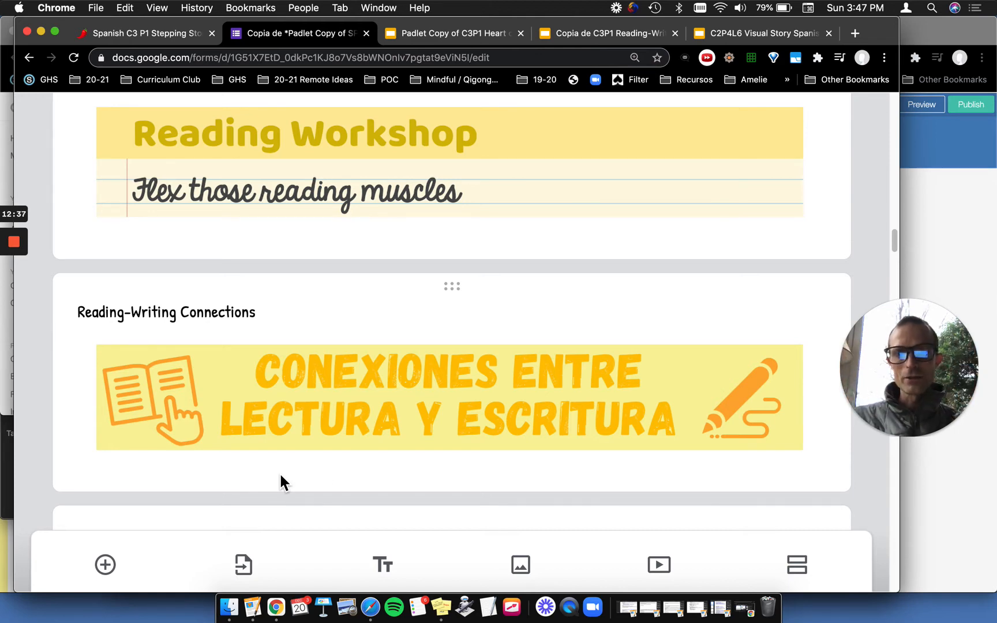
pyautogui.scroll(-8, 378, 433)
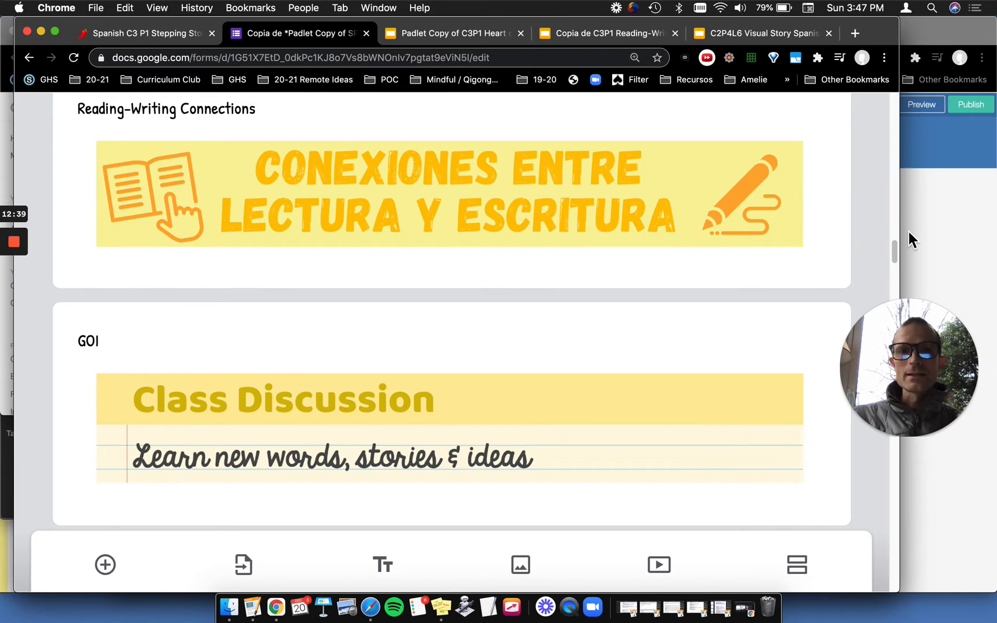
# Return to the Desmos activity and place two media components on screen 4, stacked one above the other.
pyautogui.click(936, 221)
pyautogui.click(514, 187)
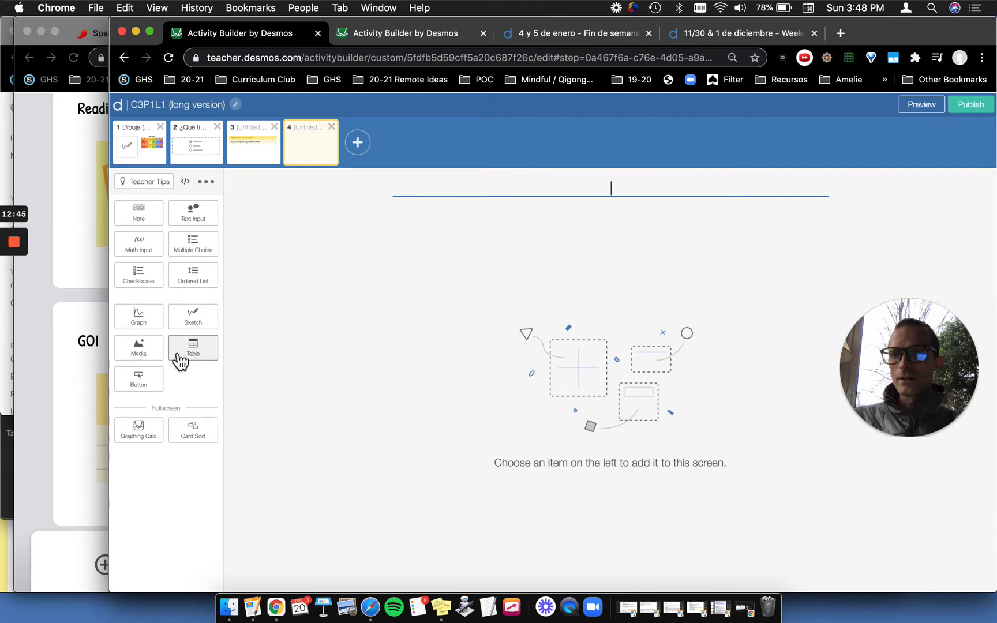
pyautogui.click(149, 358)
pyautogui.click(152, 360)
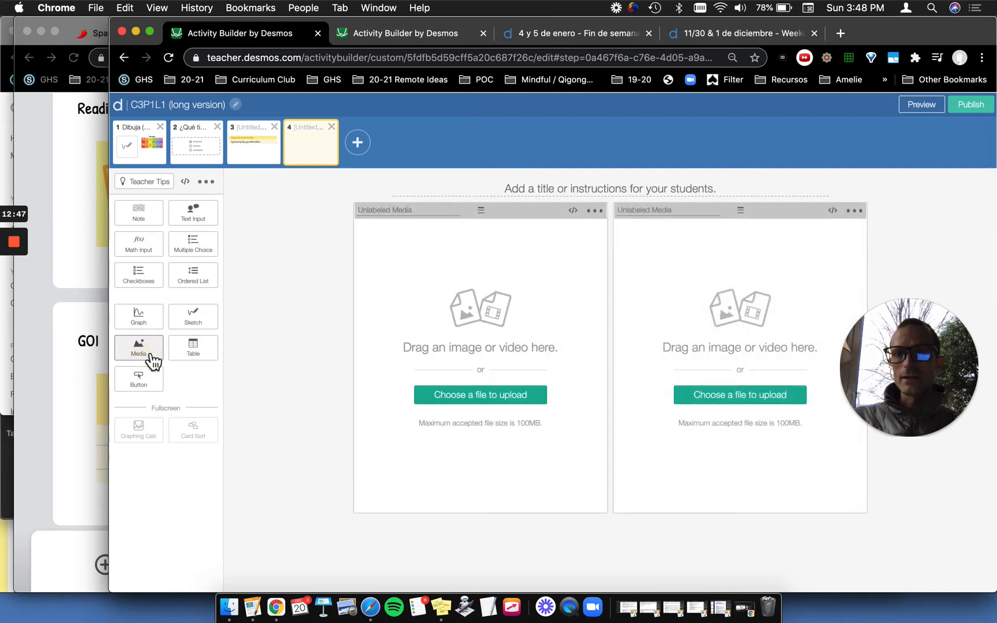
pyautogui.moveTo(740, 210); pyautogui.dragTo(548, 369)
# Upload the "Reading Workshop" image, "Screen Shot 2020-12-20 at 3.39.17 PM", into the upper media component, checking it in Quick Look first.
pyautogui.click(598, 341)
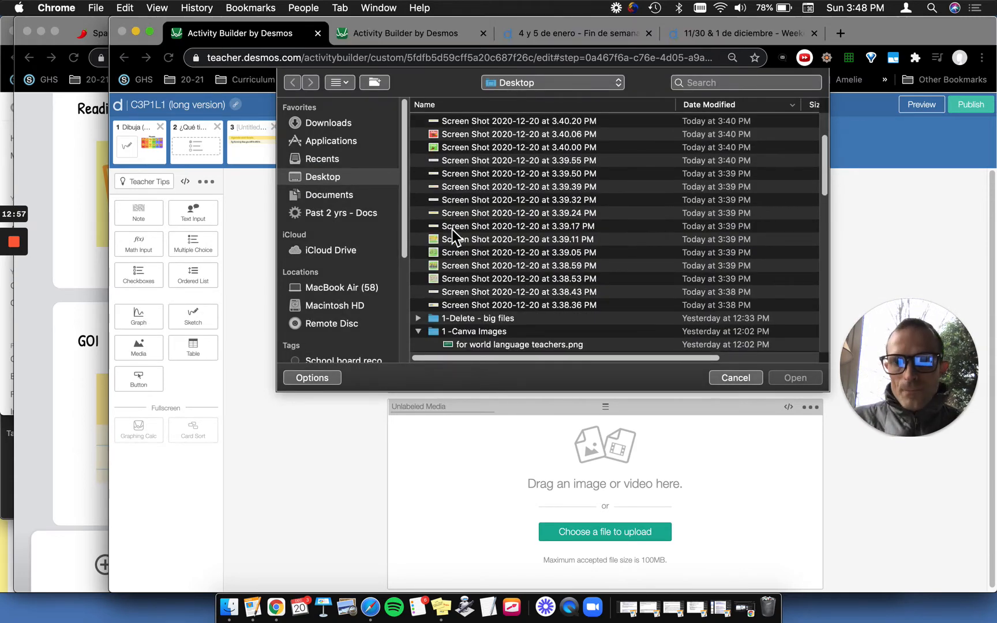
pyautogui.click(452, 229)
pyautogui.press('space')
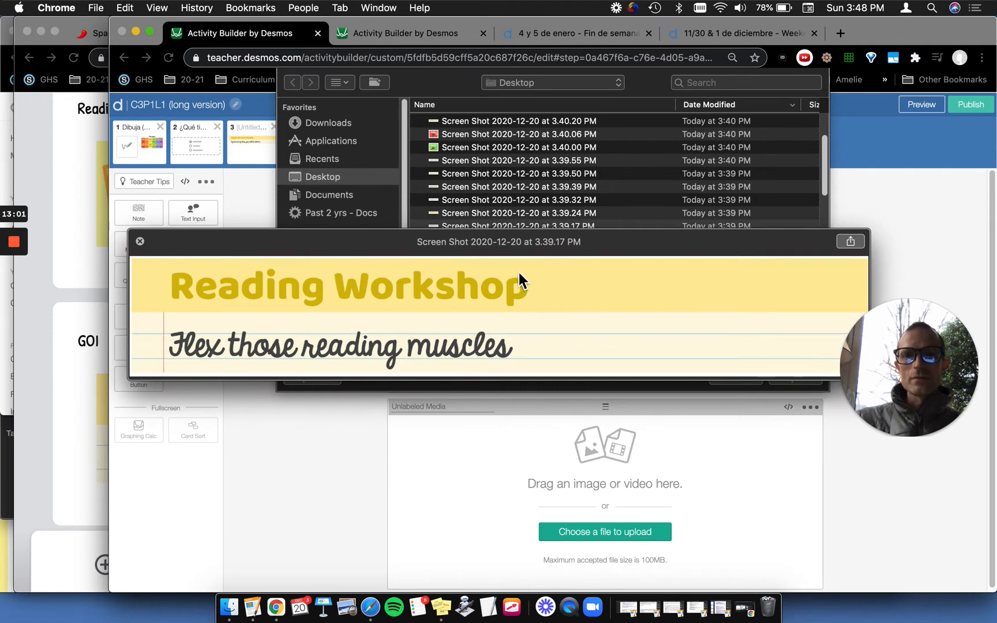
pyautogui.press('space')
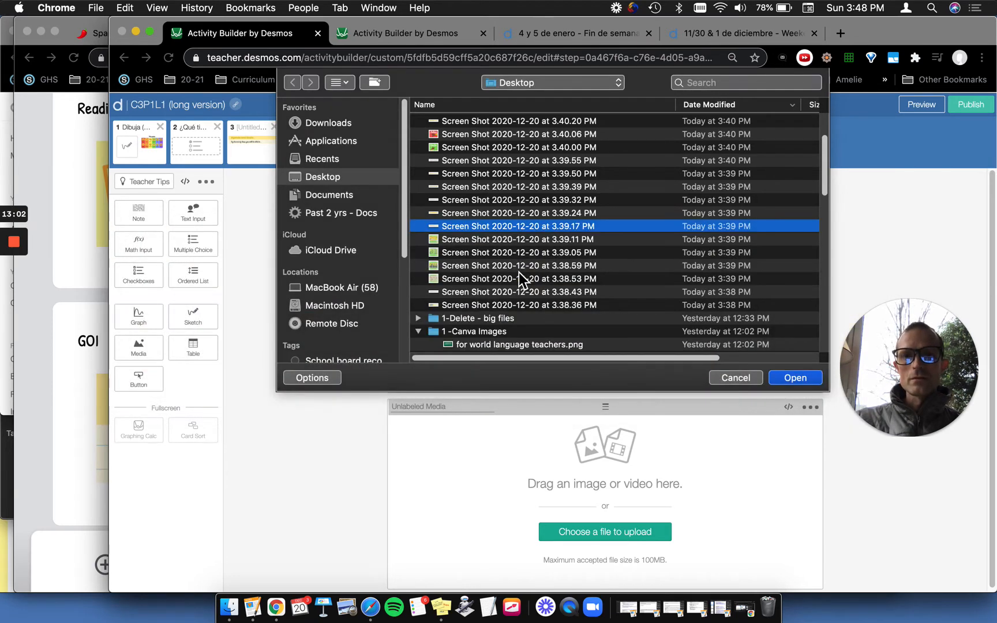
pyautogui.click(795, 377)
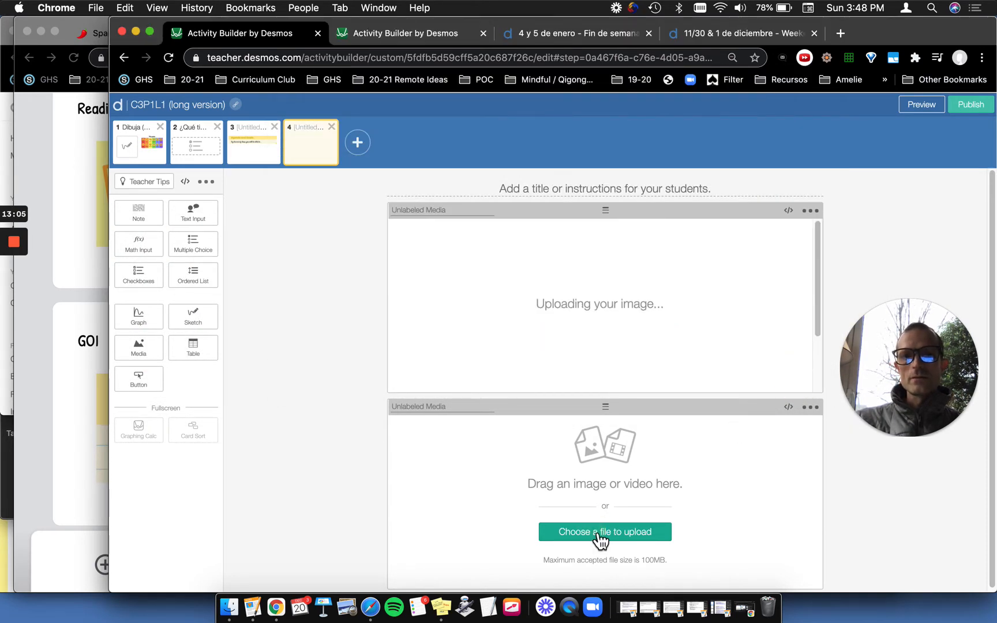
# Upload the "Conexiones entre lectura y escritura" image, "Screen Shot 2020-12-20 at 3.39.24 PM", into the lower media component on screen 4.
pyautogui.click(599, 533)
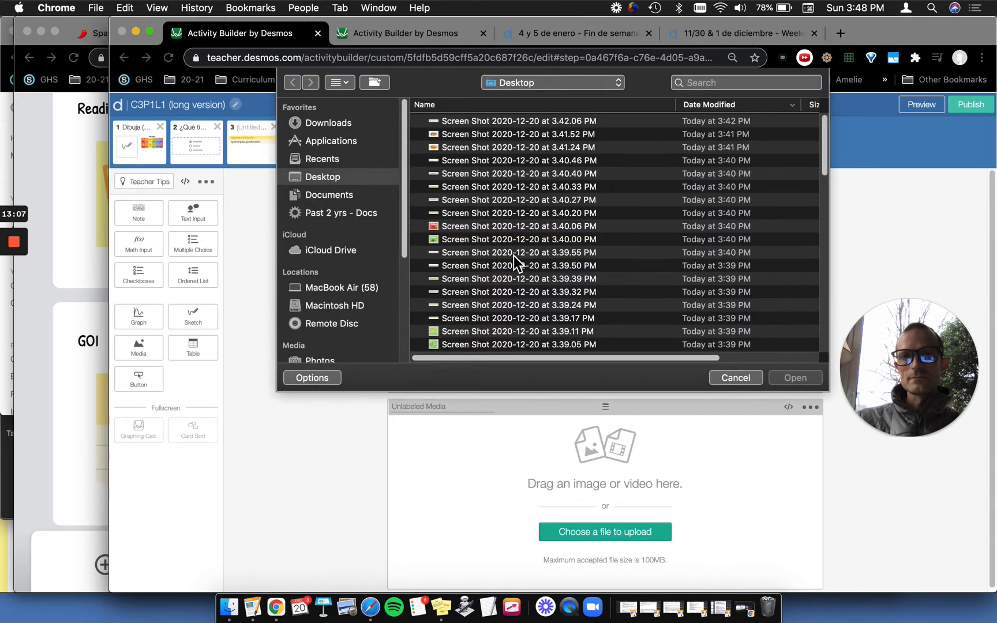
pyautogui.click(468, 304)
pyautogui.press('space')
pyautogui.press('space')
pyautogui.press('Return')
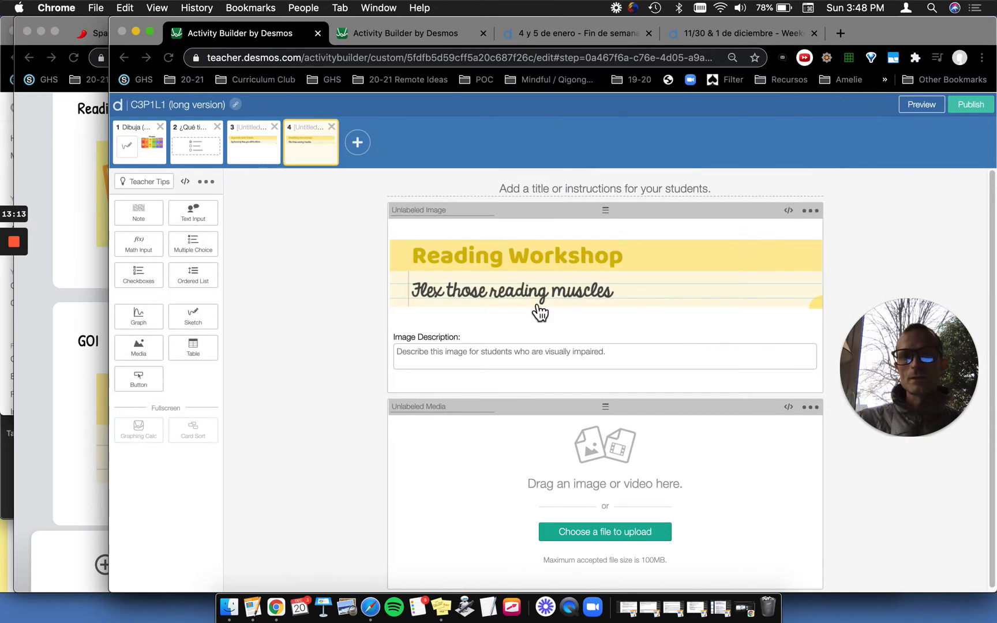
pyautogui.scroll(-1, 315, 370)
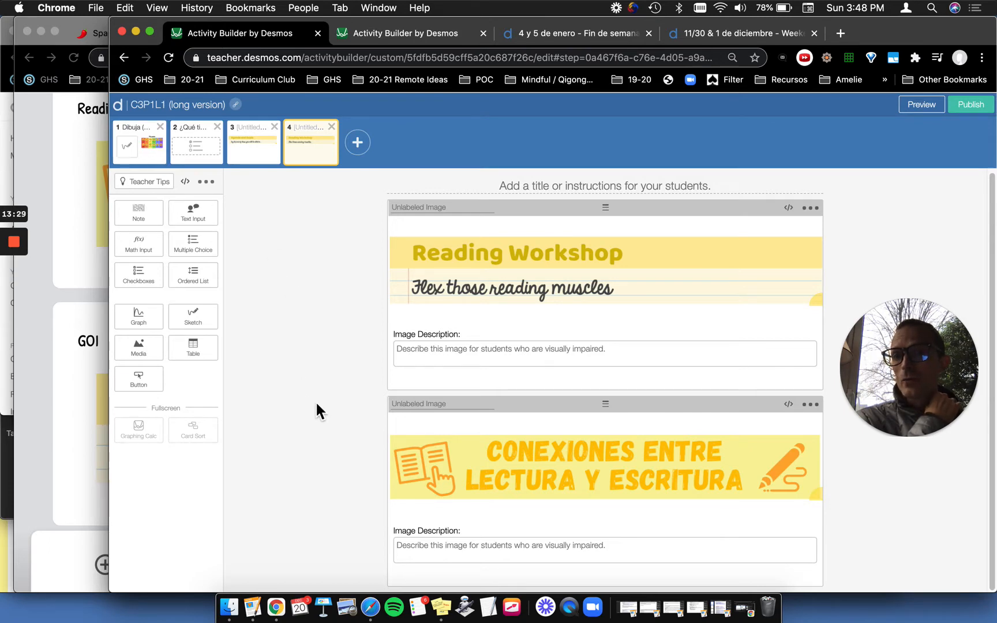
# Add a third media component to screen 4, below the "Conexiones entre lectura y escritura" image.
pyautogui.click(139, 348)
pyautogui.moveTo(486, 218); pyautogui.dragTo(426, 453)
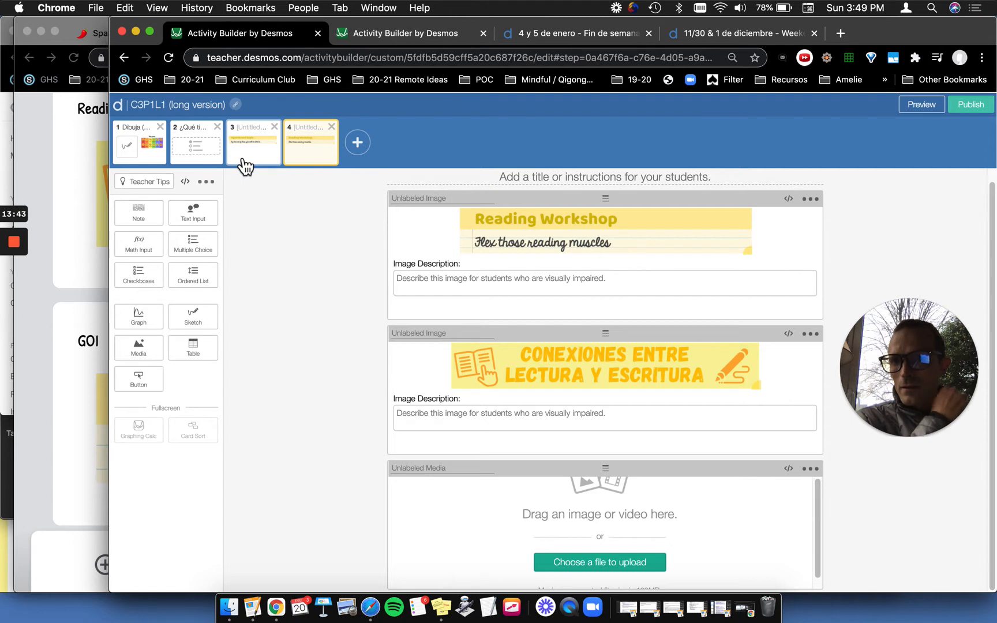
# Add the Teacher Moves tip "Please find a reading . . . ." to screen 4.
pyautogui.click(156, 186)
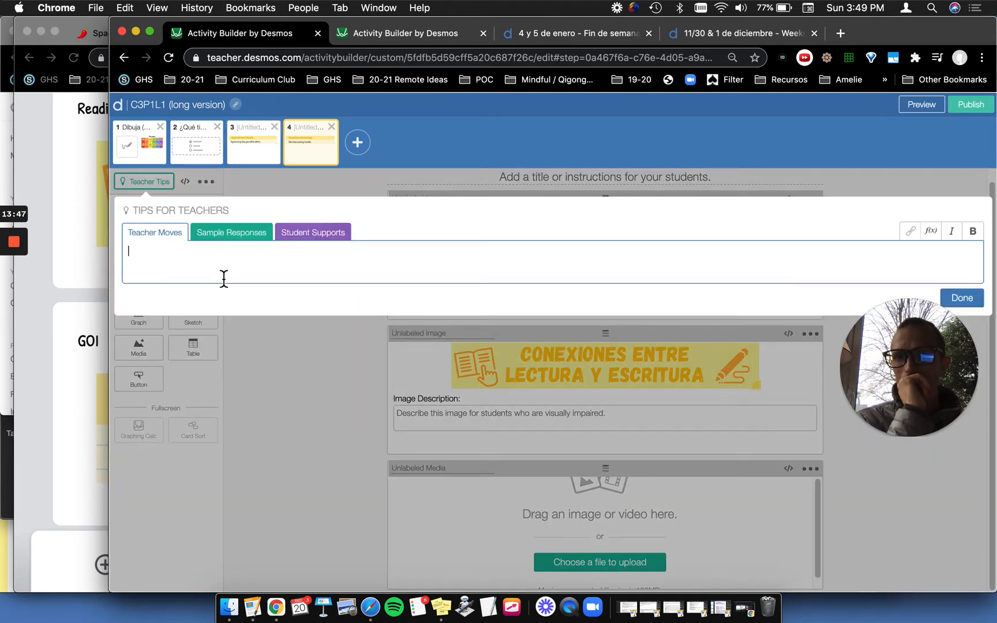
pyautogui.click(221, 260)
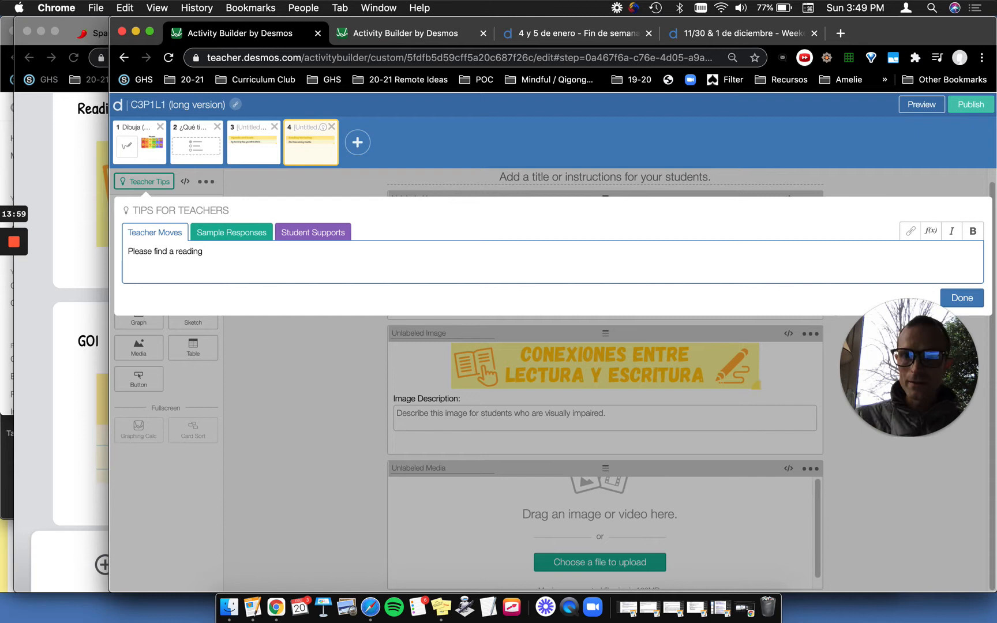
pyautogui.write('. . . .')
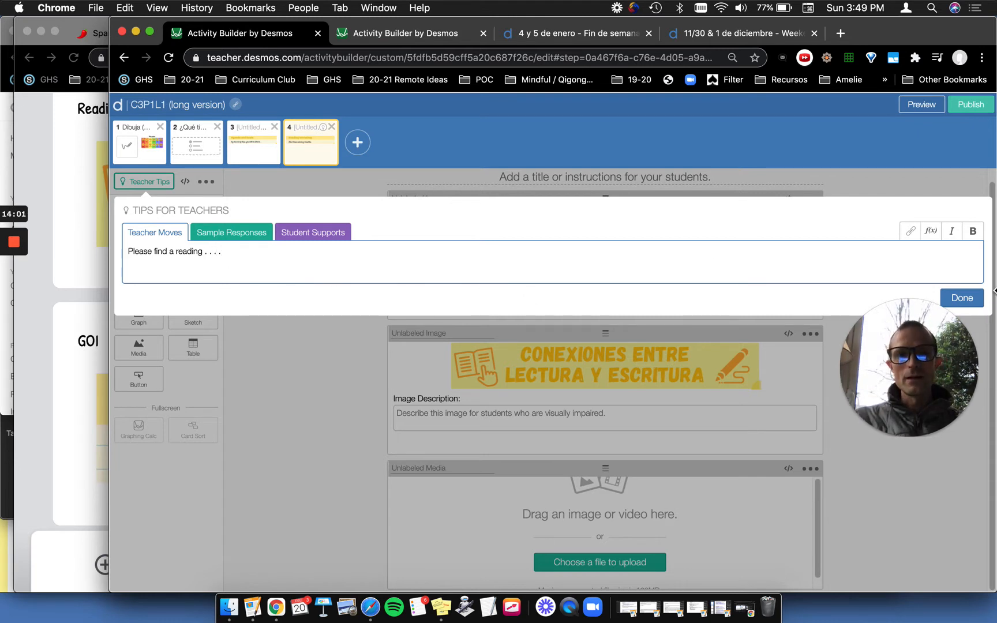
pyautogui.click(961, 298)
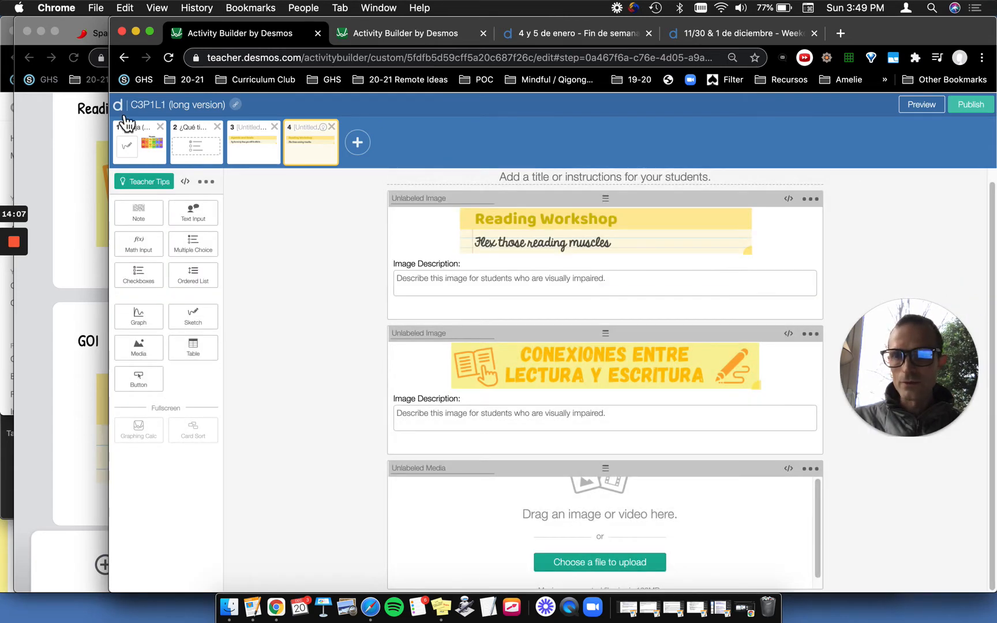
# Look over screens 3 and 4 of the activity and recheck the teacher tip on screen 4.
pyautogui.click(261, 147)
pyautogui.click(313, 147)
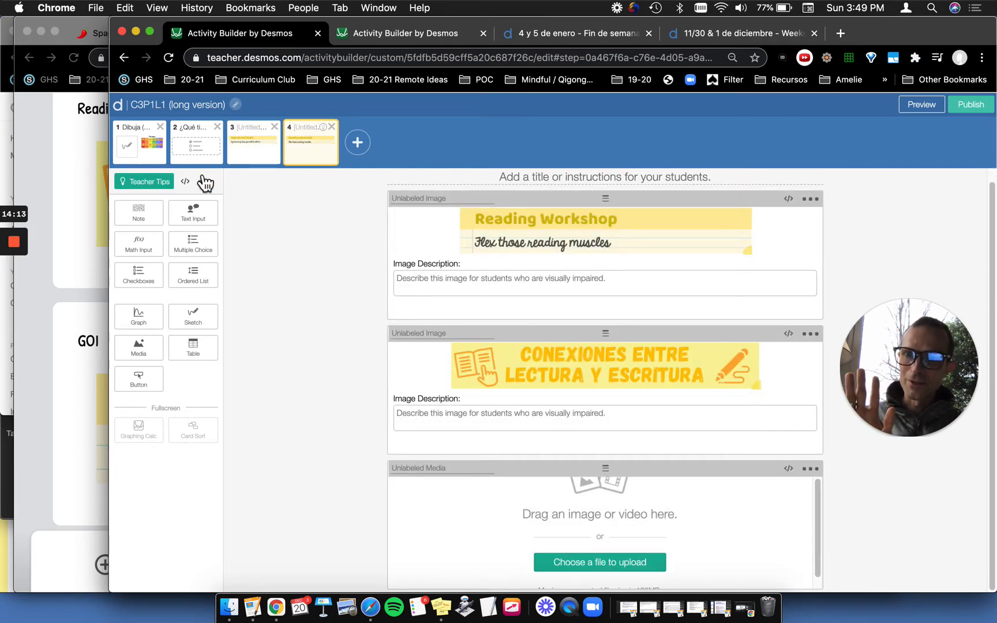
pyautogui.click(147, 182)
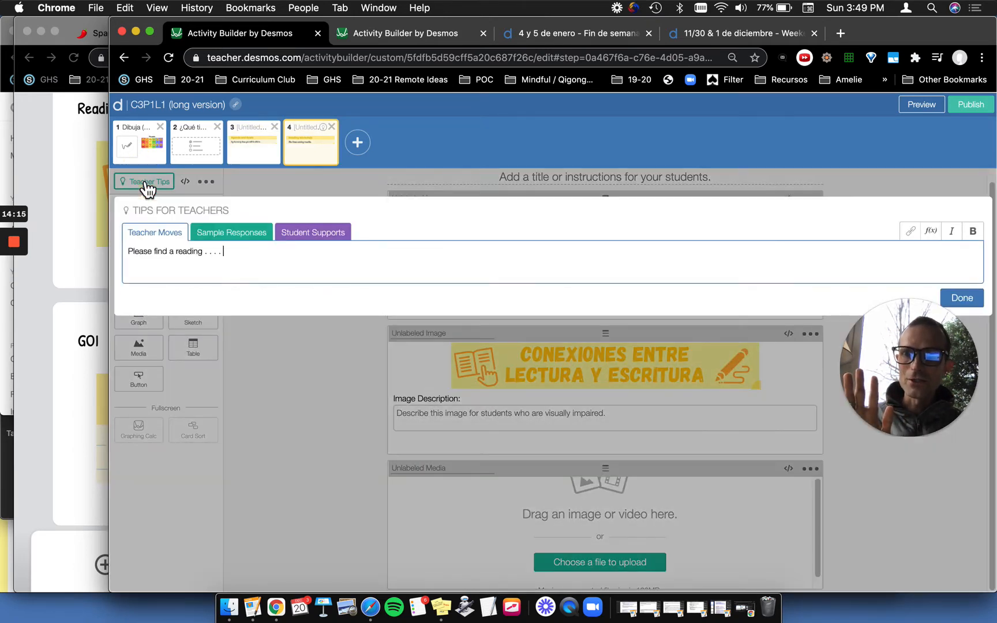
pyautogui.click(145, 181)
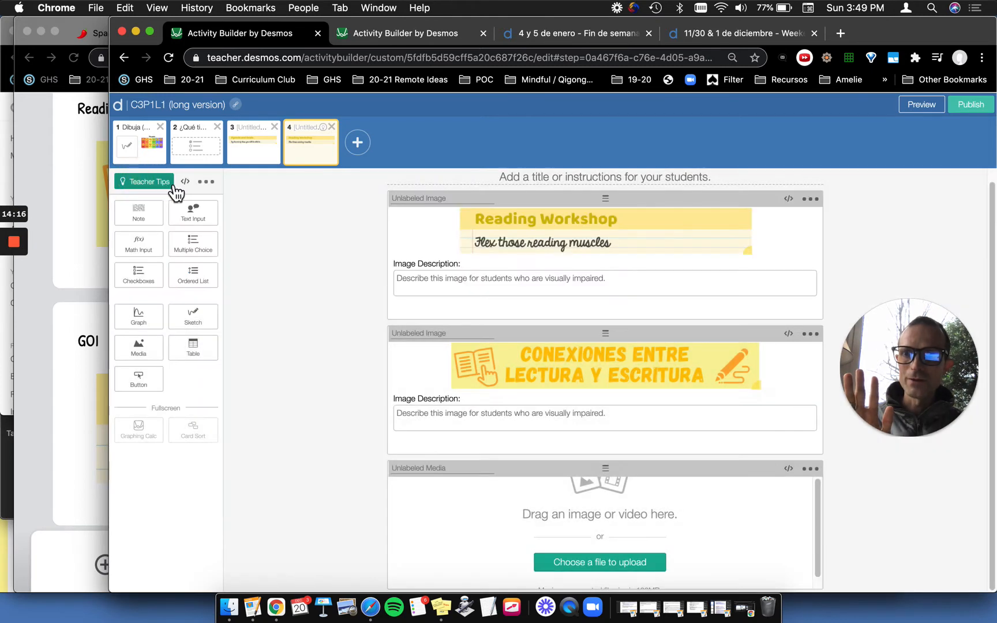
pyautogui.click(276, 150)
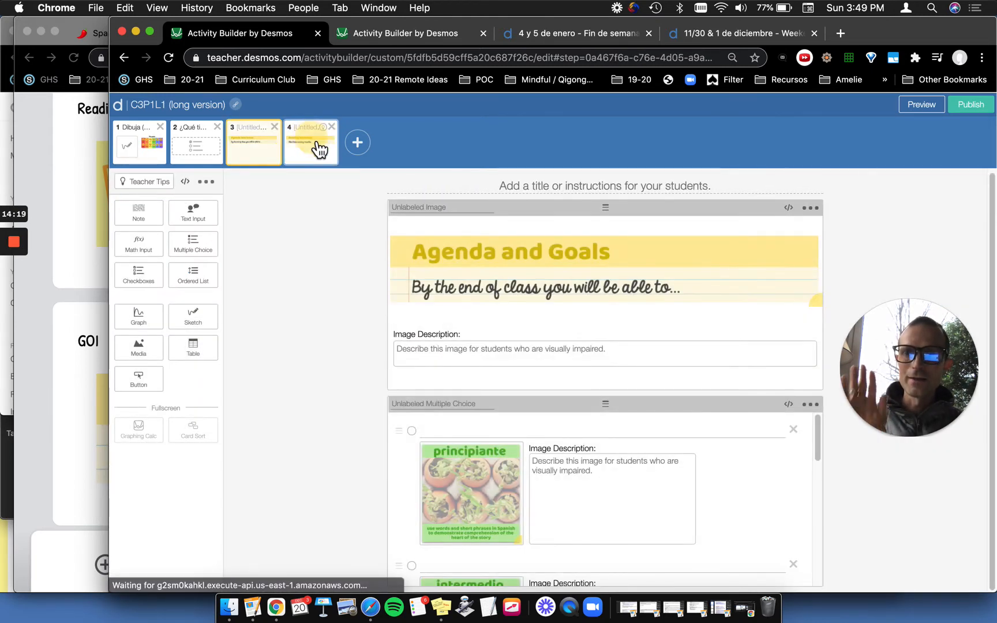
pyautogui.click(319, 150)
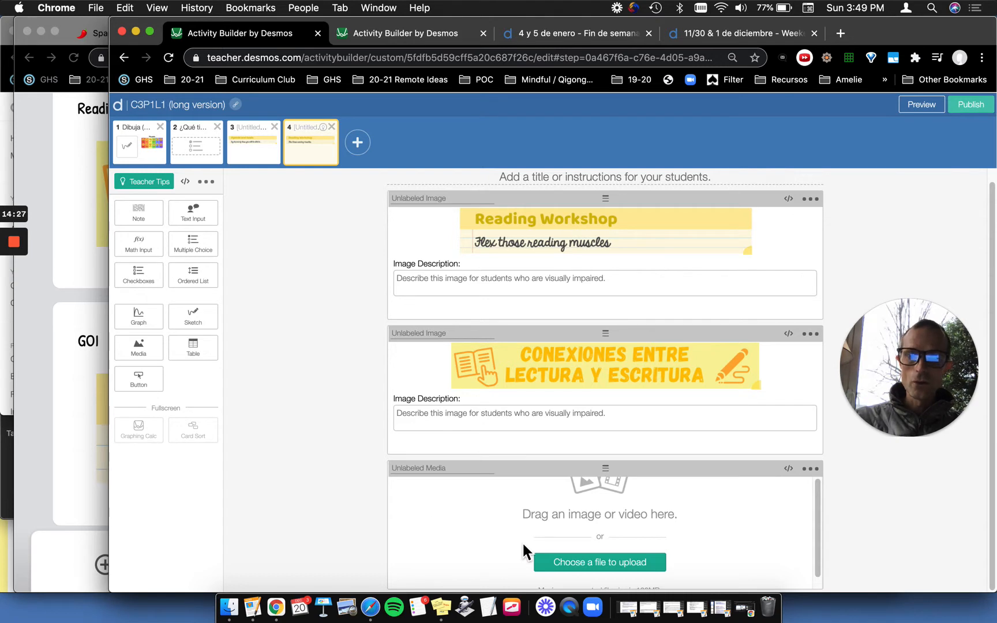
pyautogui.click(184, 222)
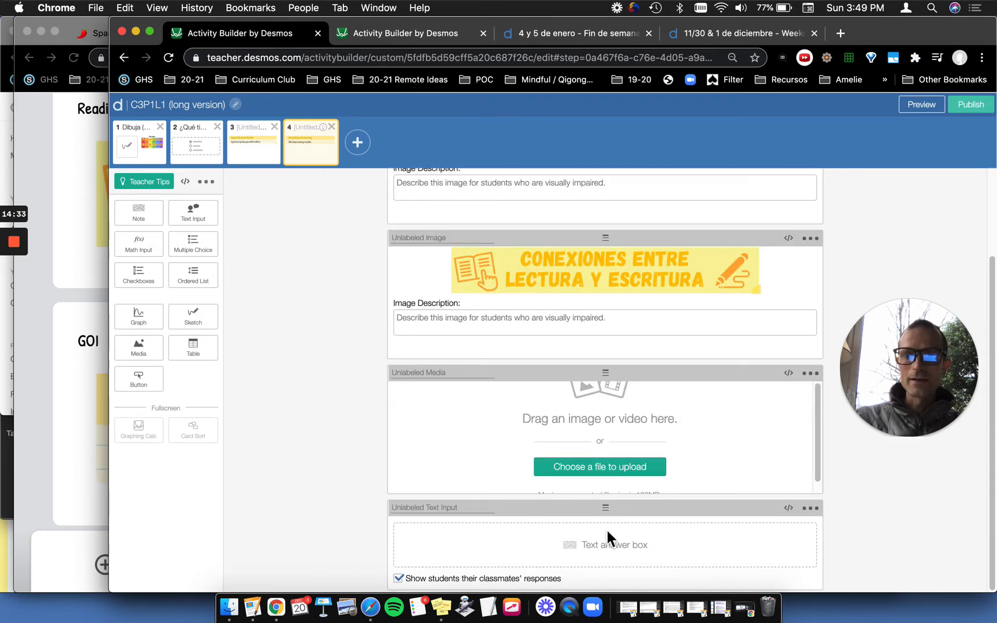
pyautogui.click(398, 578)
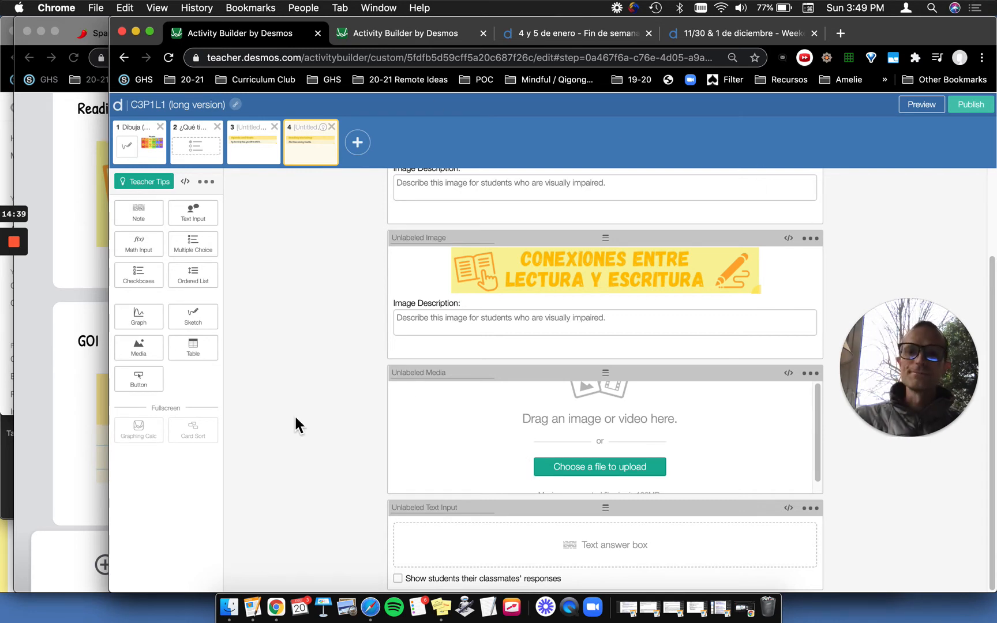
pyautogui.click(811, 509)
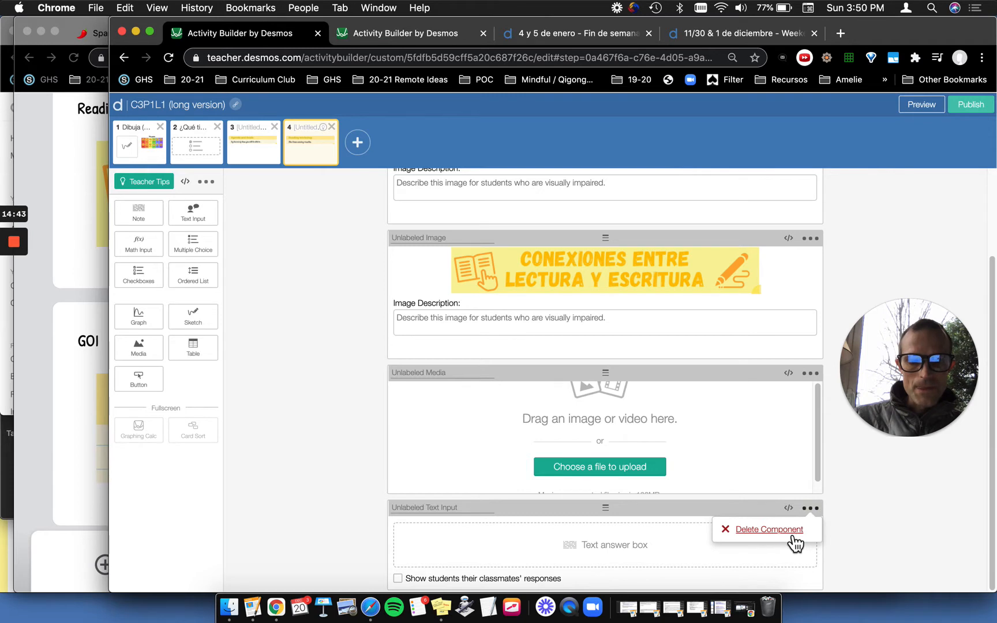
pyautogui.click(794, 540)
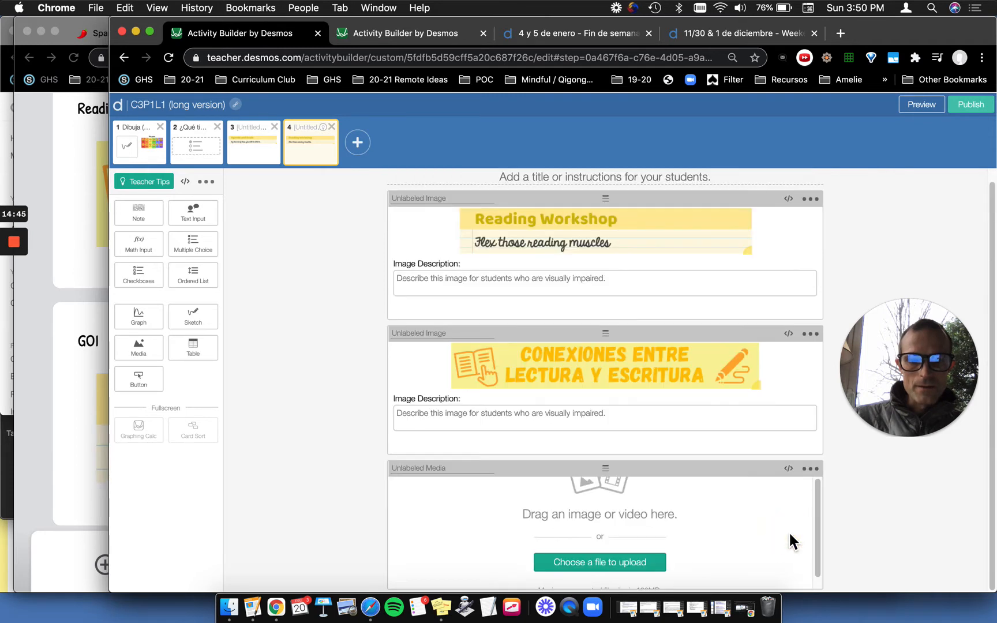
# Switch to the C3P1 Reading-Writing slides and take separate screenshots of "What They Want" and "What's in Their Way" on slide 2.
pyautogui.click(78, 188)
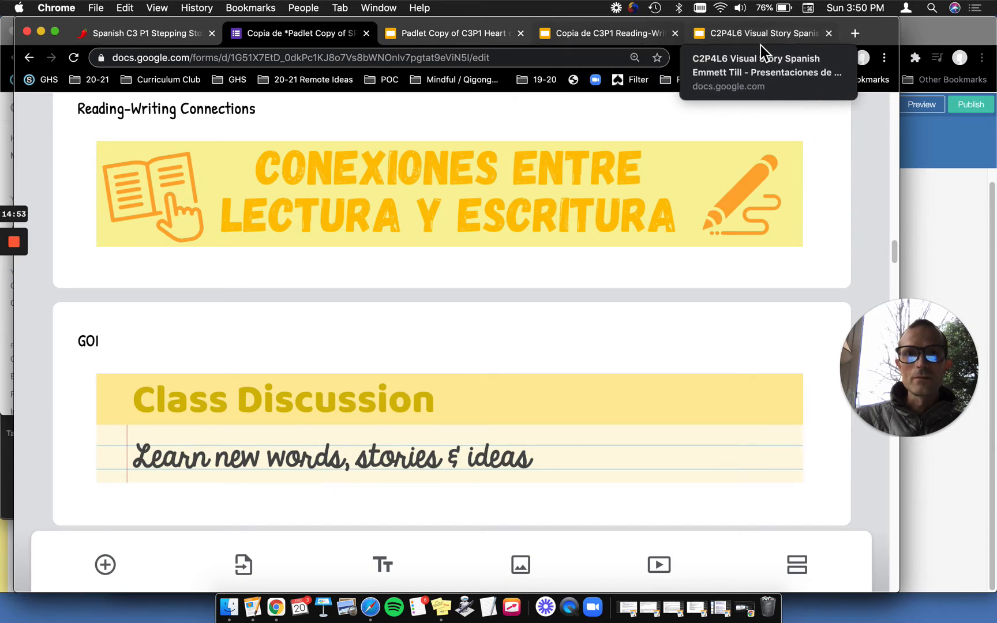
pyautogui.click(608, 36)
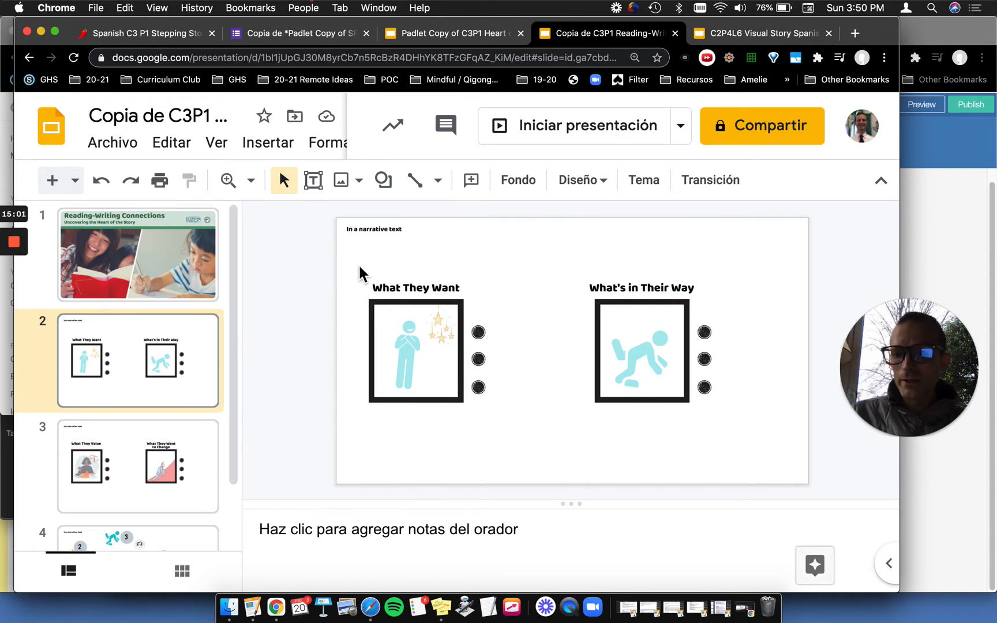
pyautogui.press('super+shift+4')
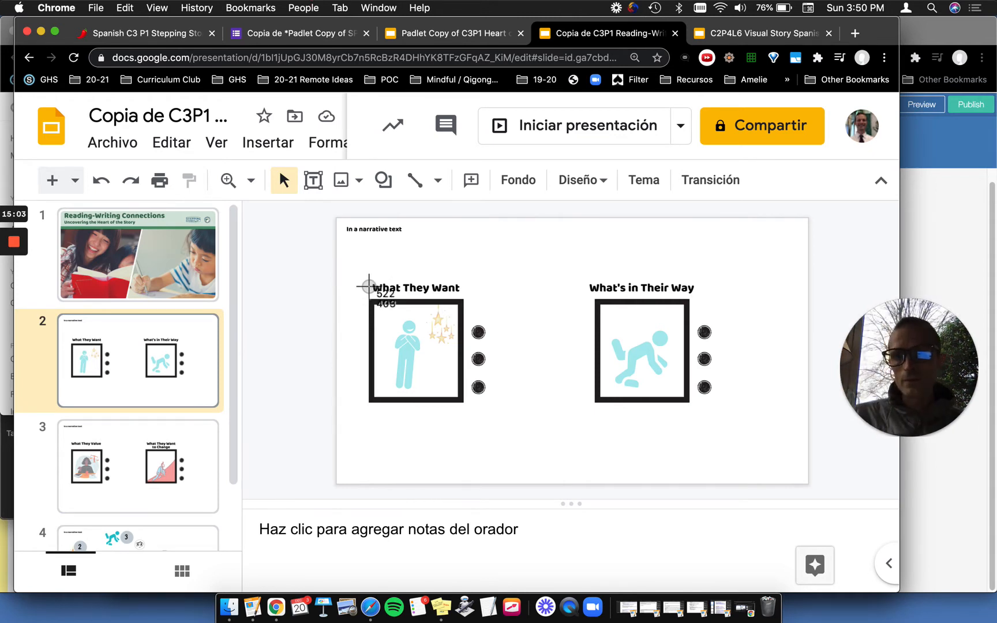
pyautogui.moveTo(364, 278); pyautogui.dragTo(494, 414)
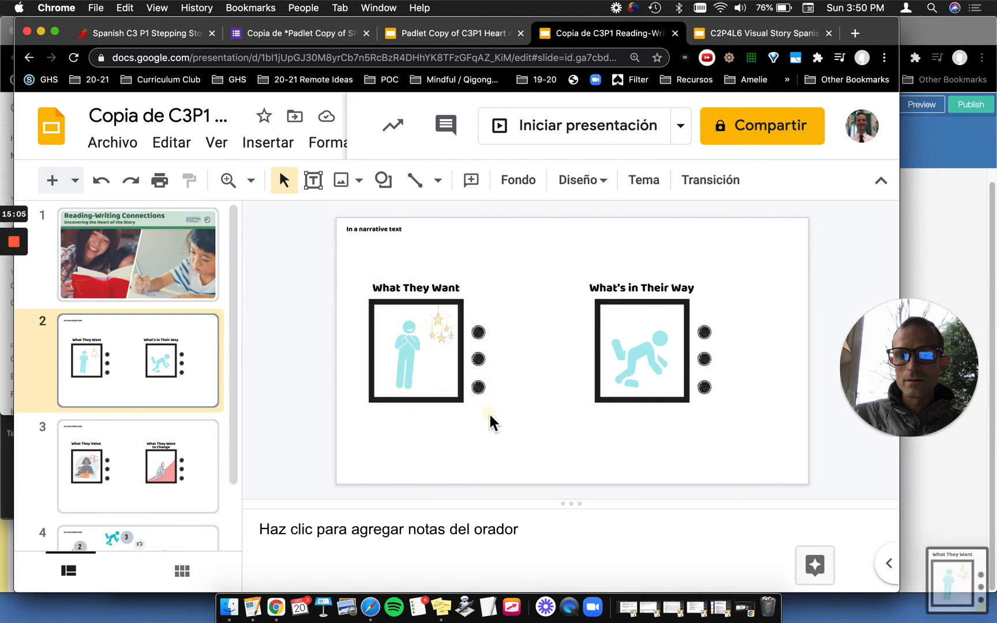
pyautogui.press('super+shift+4')
pyautogui.moveTo(584, 277); pyautogui.dragTo(721, 424)
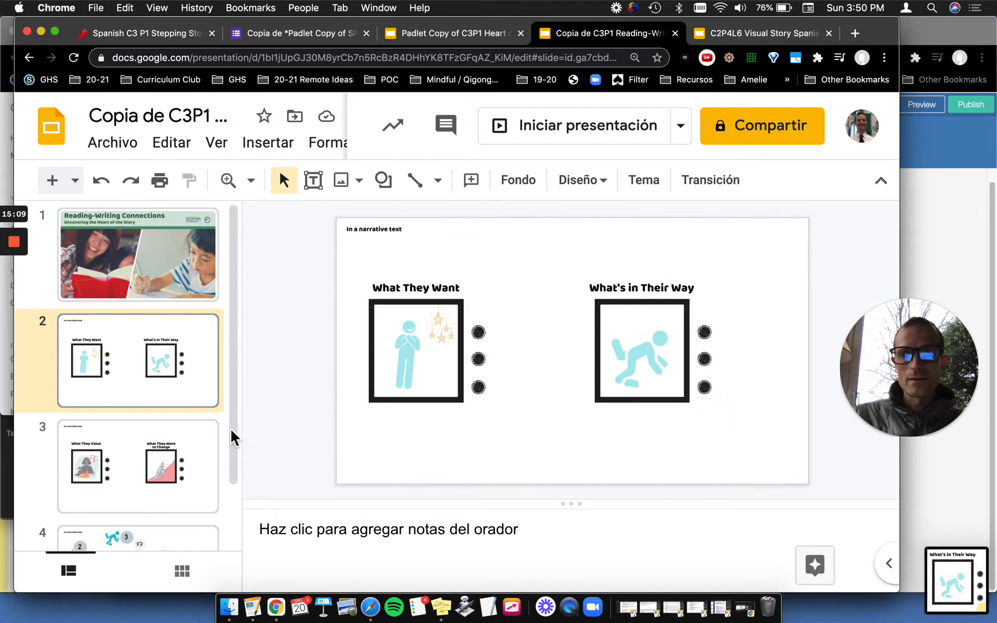
# Take separate screenshots of the "What They Value" and "What They Want to Change" pictures on slide 3.
pyautogui.scroll(-3, 214, 461)
pyautogui.click(153, 402)
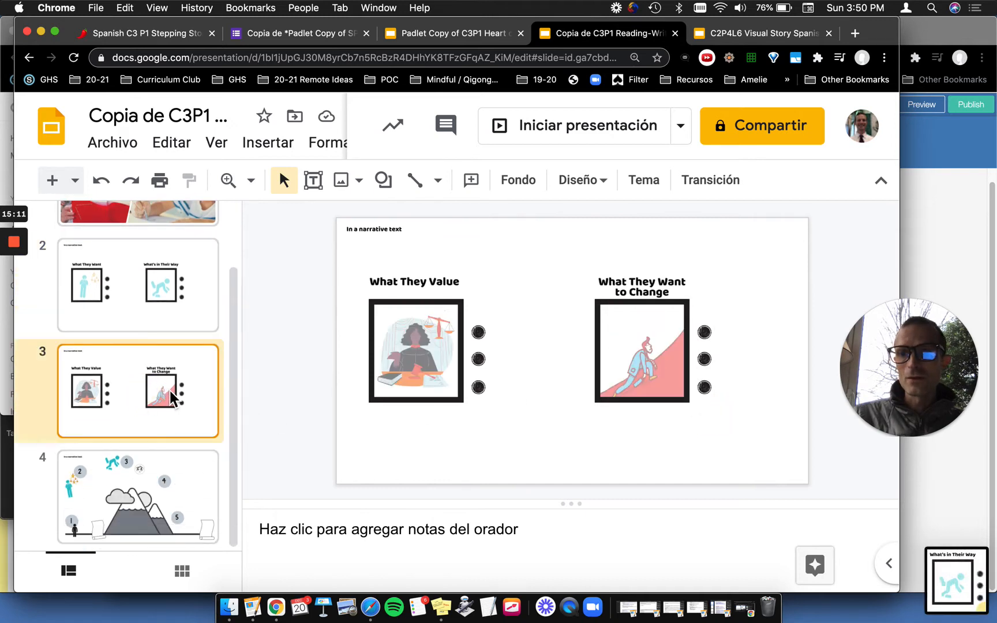
pyautogui.press('super+shift+4')
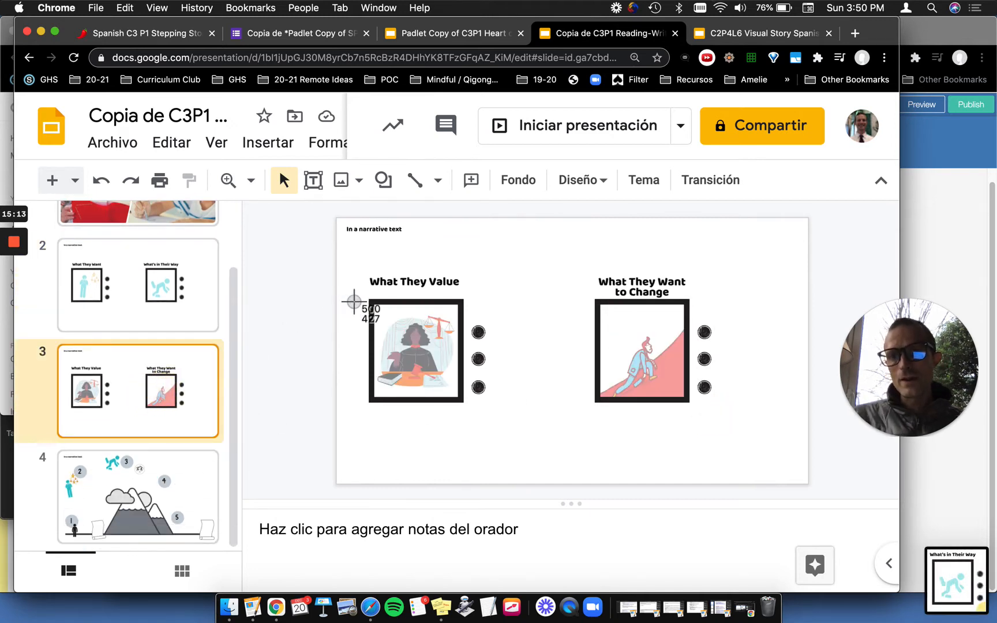
pyautogui.moveTo(361, 266); pyautogui.dragTo(495, 416)
pyautogui.press('super+shift+4')
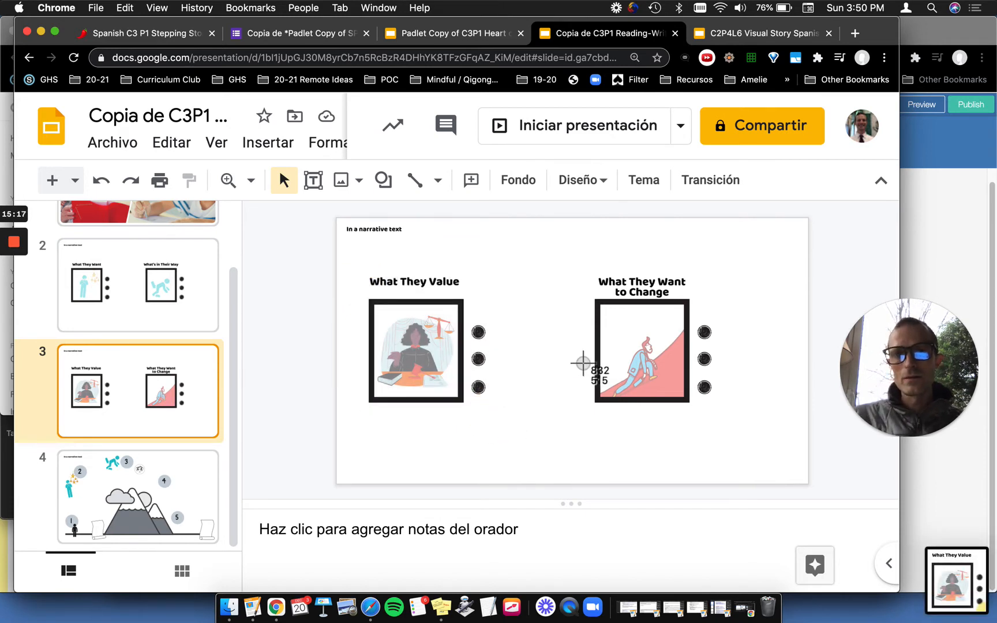
pyautogui.moveTo(599, 292); pyautogui.dragTo(725, 413)
# Take a screenshot of the whole numbered mountain diagram on slide 4.
pyautogui.click(159, 470)
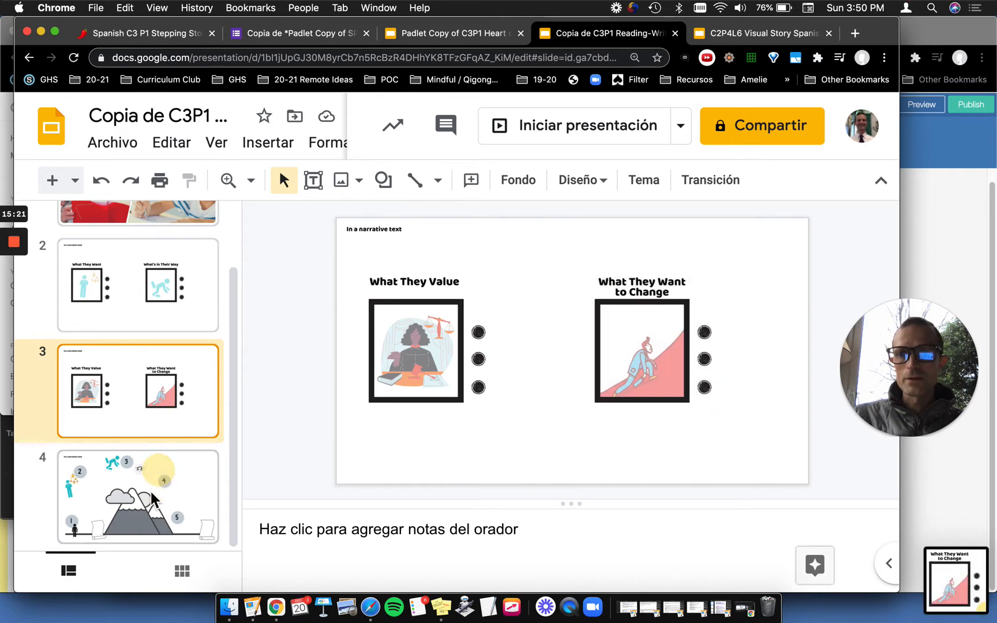
pyautogui.press('super+shift+4')
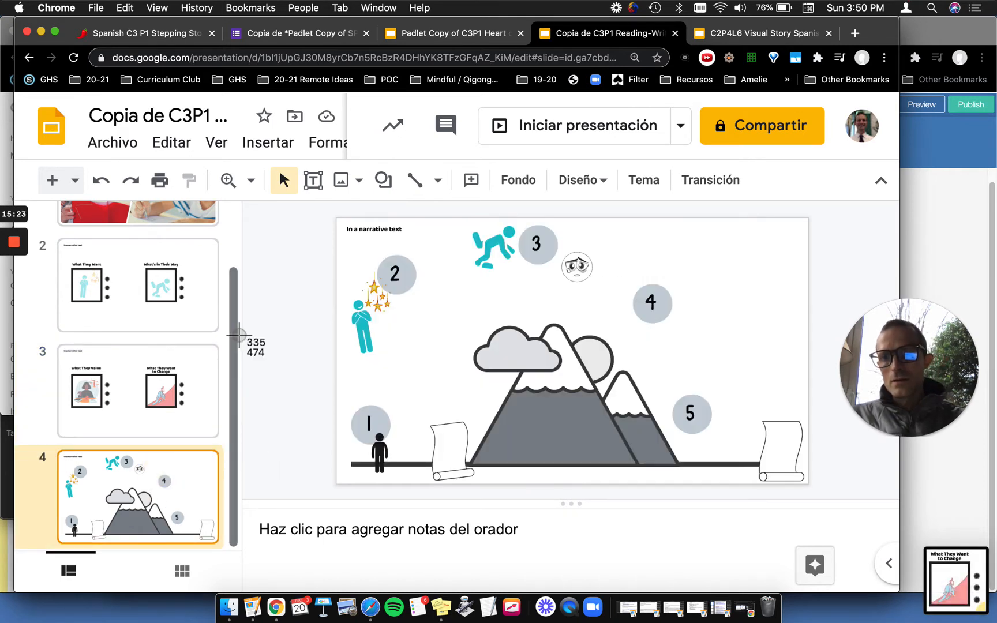
pyautogui.moveTo(340, 221); pyautogui.dragTo(810, 495)
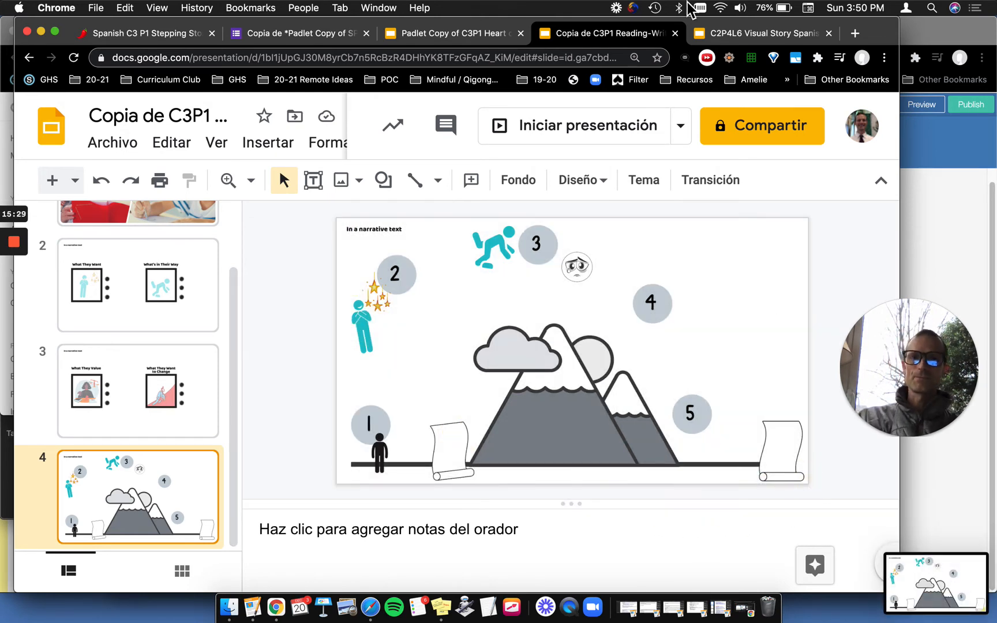
# Return to Desmos and glance at the "Check-Ins and other templates" activity before going back to C3P1L1 (long version).
pyautogui.click(917, 229)
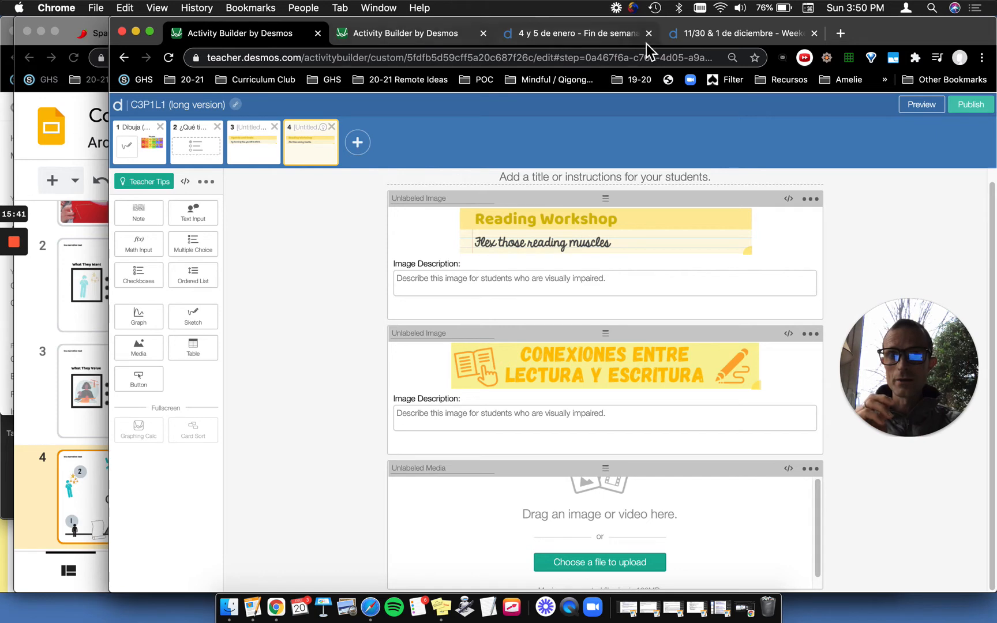
pyautogui.click(396, 40)
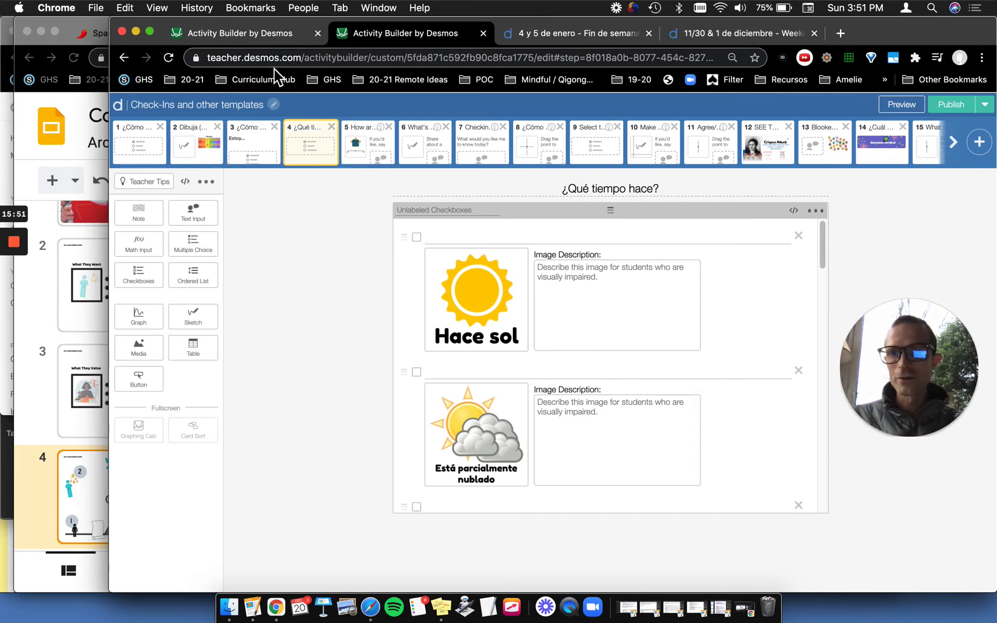
pyautogui.click(247, 35)
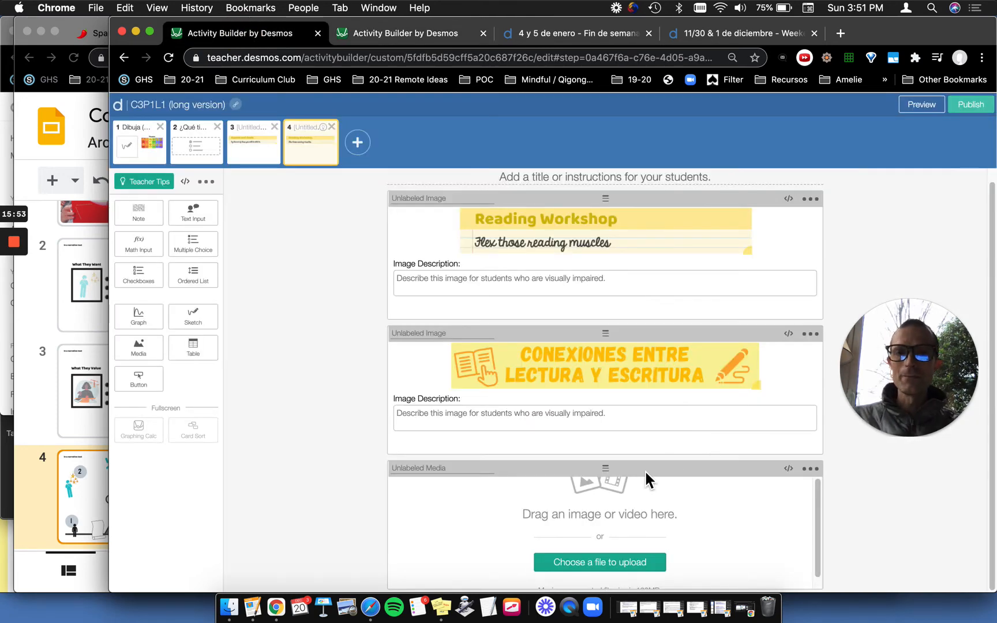
# Add a fourth media component to screen 4, in its own column beside the stacked images.
pyautogui.scroll(-1, 607, 505)
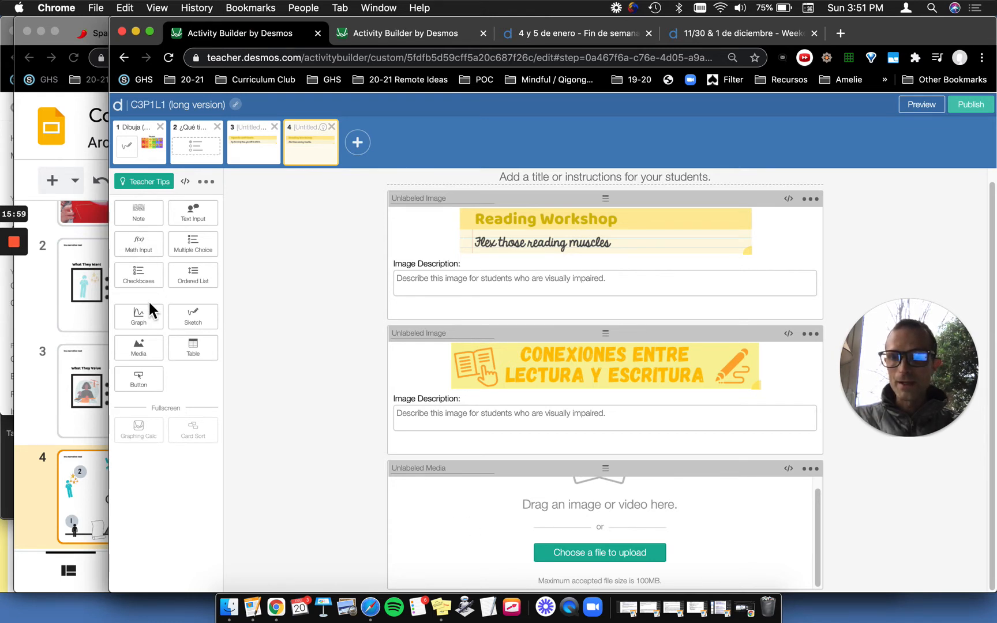
pyautogui.click(150, 348)
pyautogui.moveTo(745, 476); pyautogui.dragTo(737, 506)
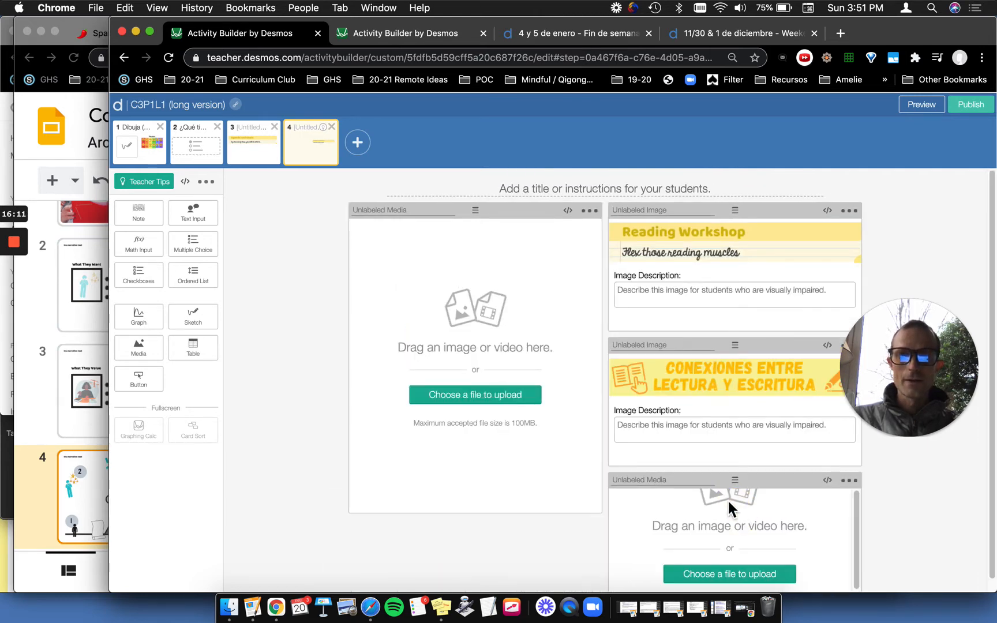
# Upload the mountain diagram screenshot, Screen Shot 2020-12-20 at 3.50.45 PM, to the empty media component below the CONEXIONES ENTRE LECTURA Y ESCRITURA banner.
pyautogui.click(714, 560)
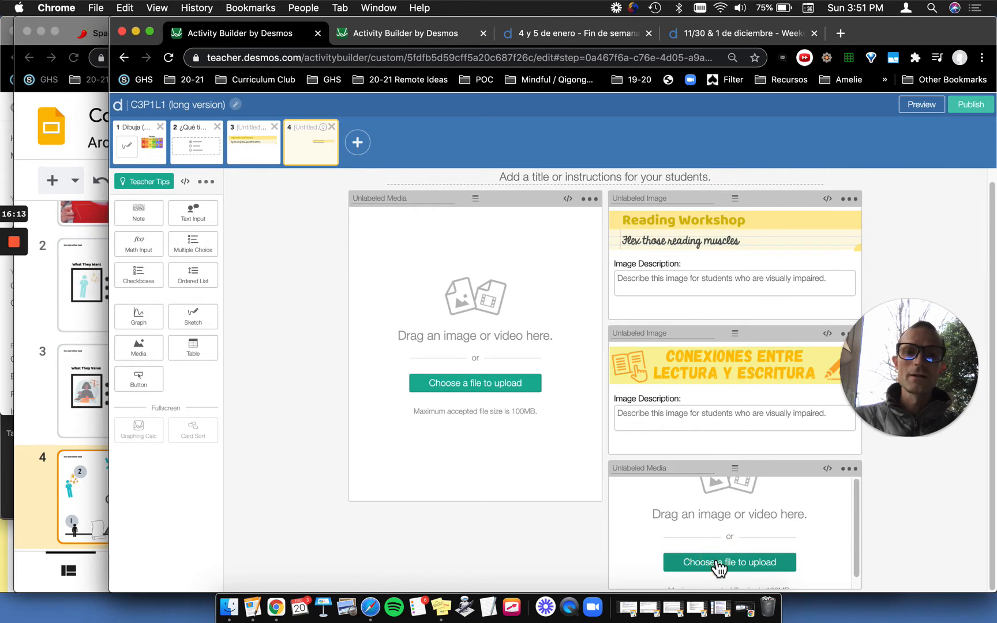
pyautogui.click(433, 394)
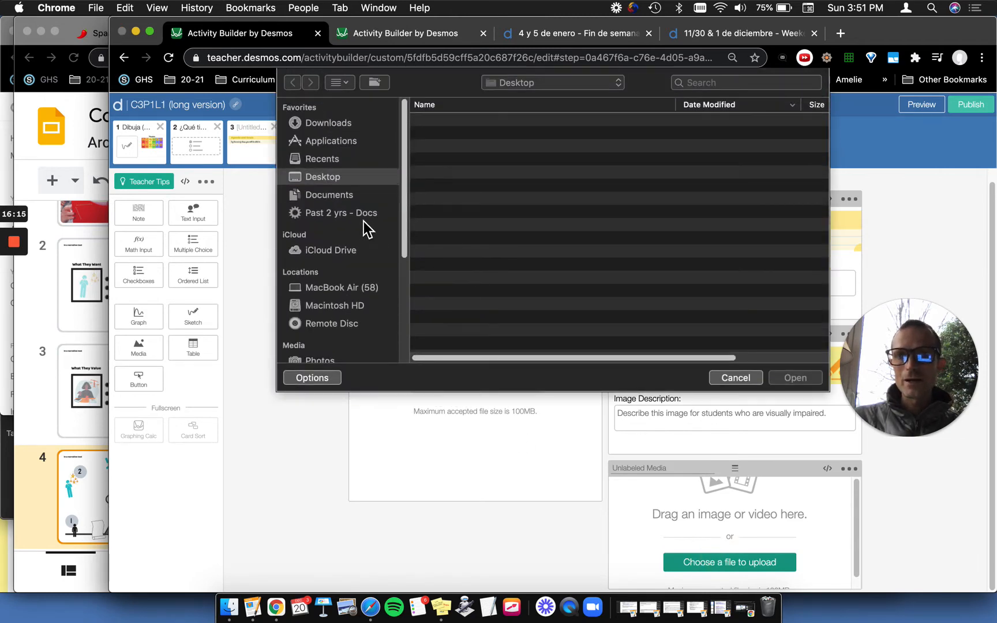
pyautogui.scroll(-10, 545, 296)
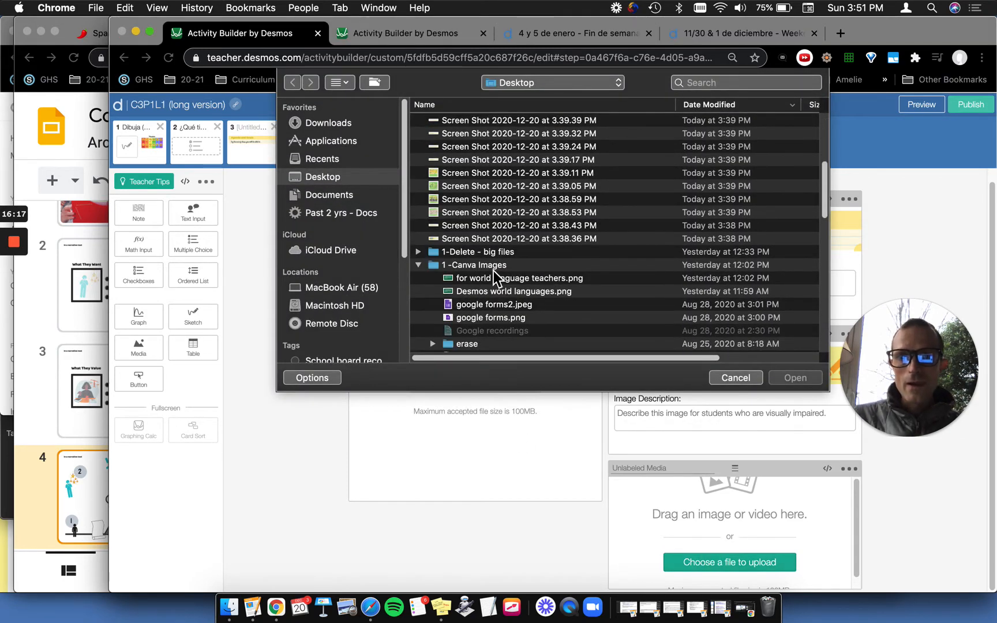
pyautogui.scroll(5, 494, 276)
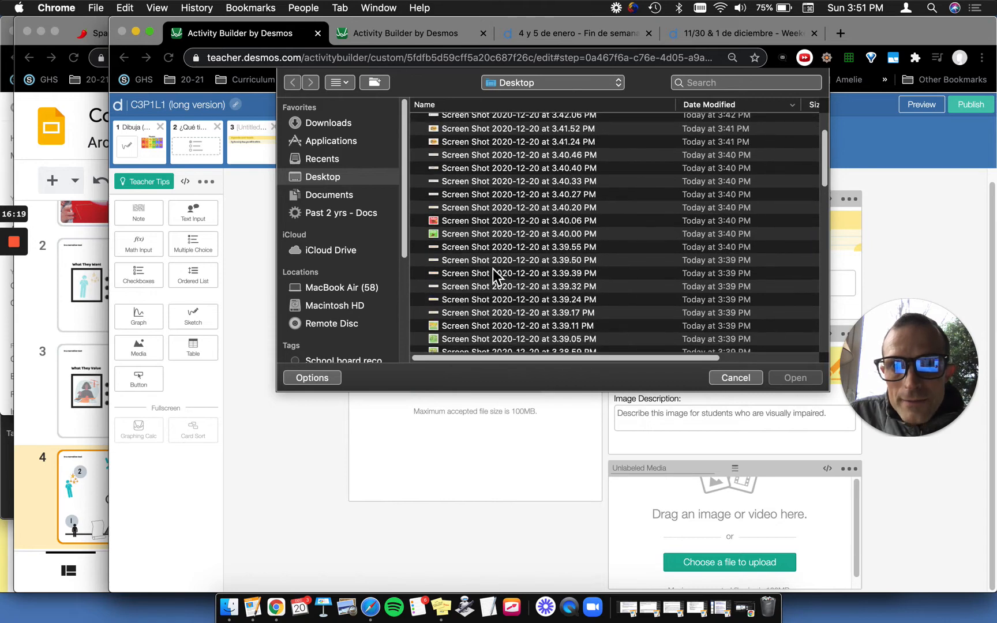
pyautogui.scroll(3, 495, 276)
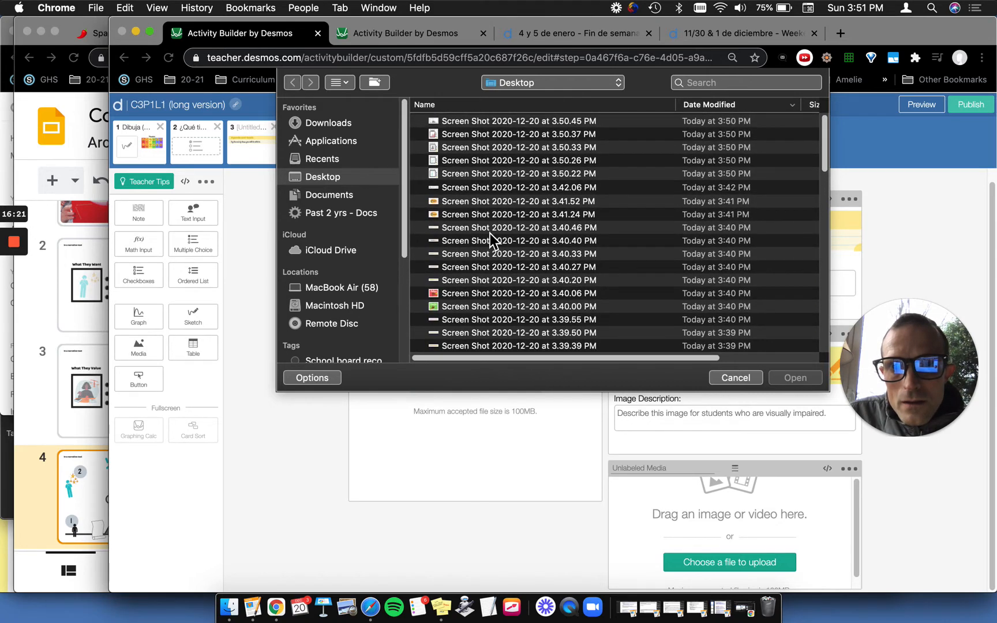
pyautogui.click(447, 120)
pyautogui.click(794, 379)
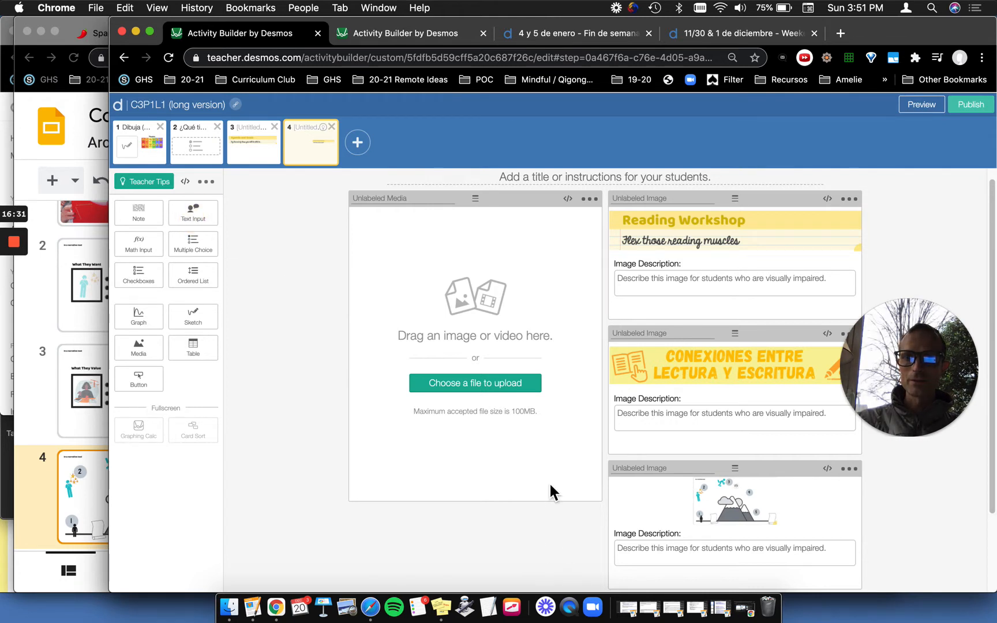
# Rearrange screen 4 with both banners stacked above the text input in one column and the empty media component above the mountain diagram in the other.
pyautogui.scroll(-3, 452, 471)
pyautogui.moveTo(735, 509); pyautogui.dragTo(492, 514)
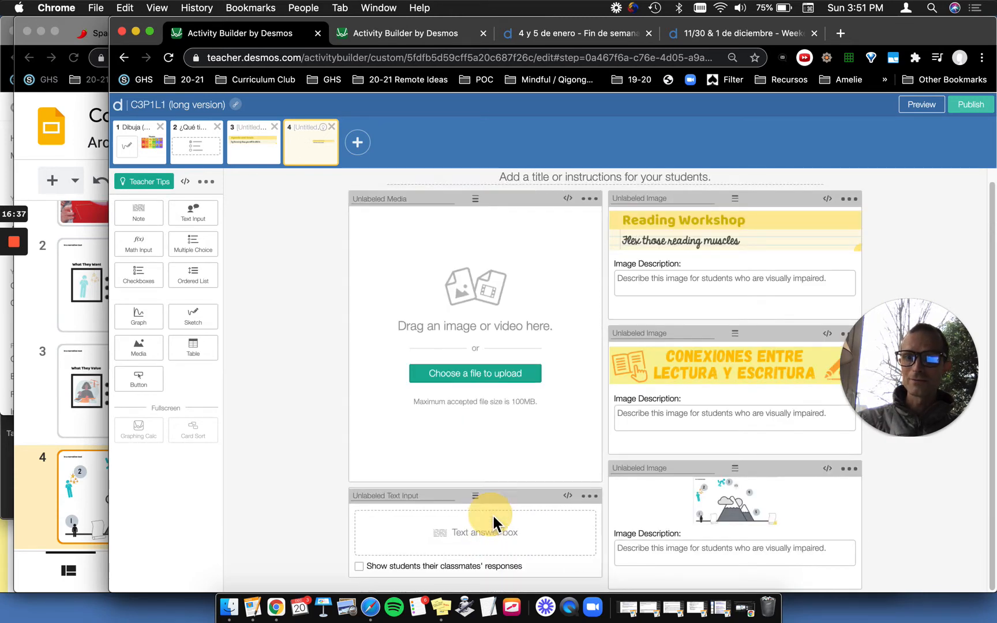
pyautogui.moveTo(734, 198); pyautogui.dragTo(448, 196)
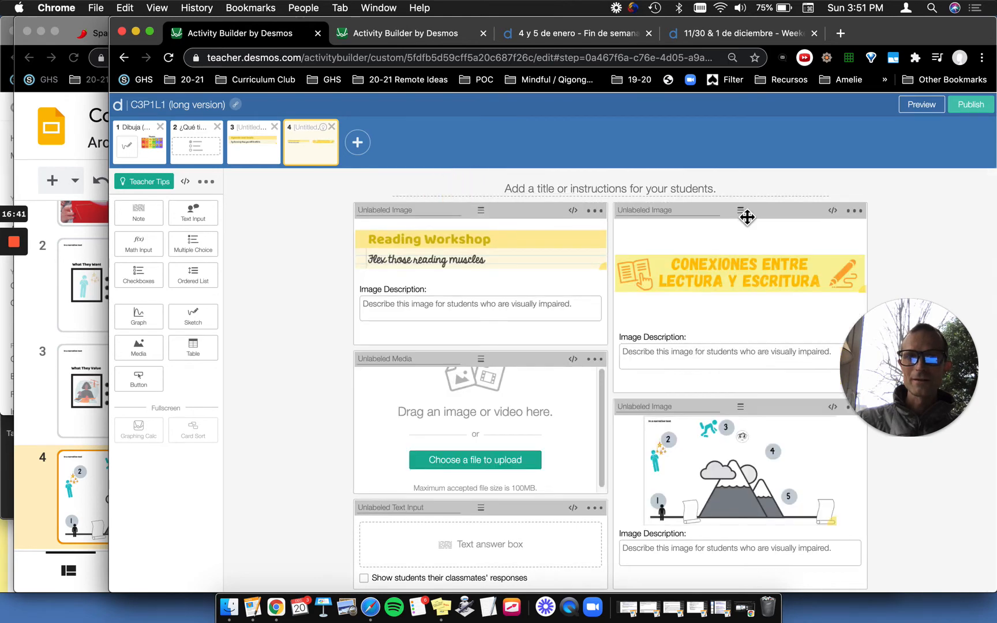
pyautogui.moveTo(740, 210); pyautogui.dragTo(459, 360)
pyautogui.moveTo(475, 480); pyautogui.dragTo(740, 256)
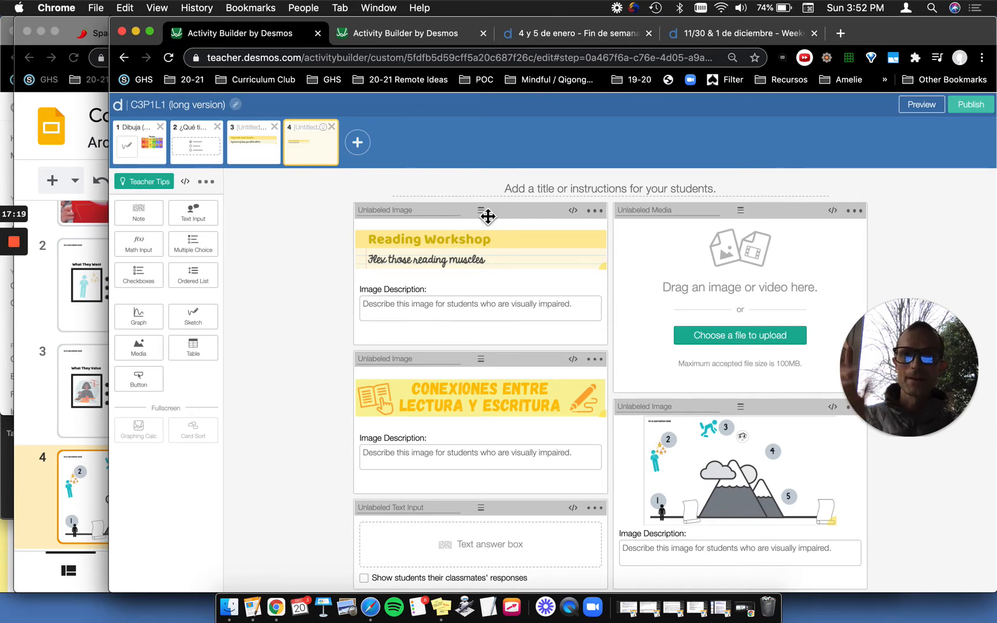
# Title screen 4 "Read the below story and complete the story mountain with . . . .".
pyautogui.click(527, 186)
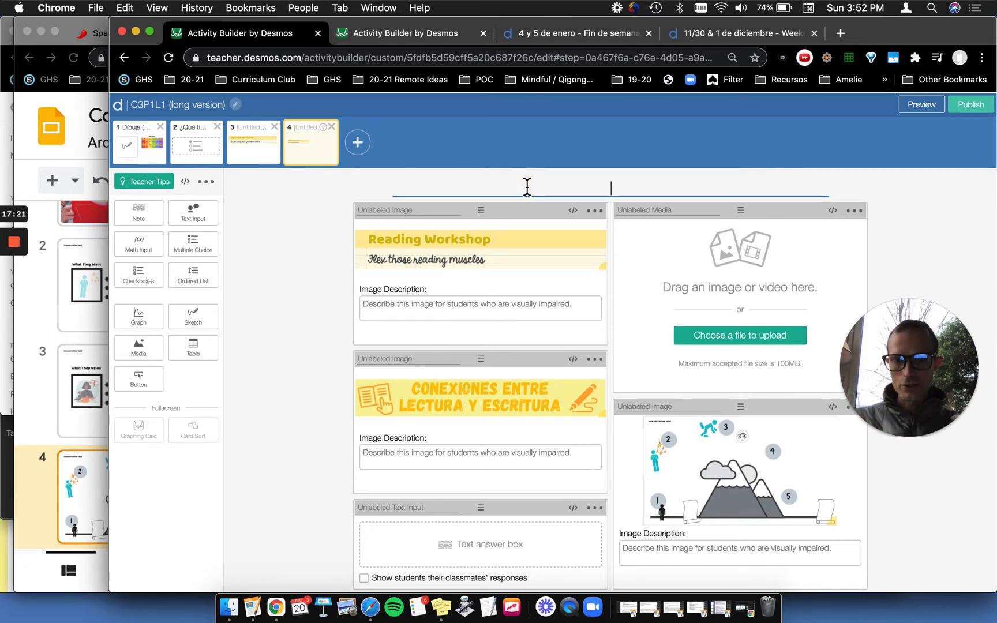
pyautogui.write('Read te')
pyautogui.press('BackSpace')
pyautogui.press('BackSpace')
pyautogui.write('the below story and ')
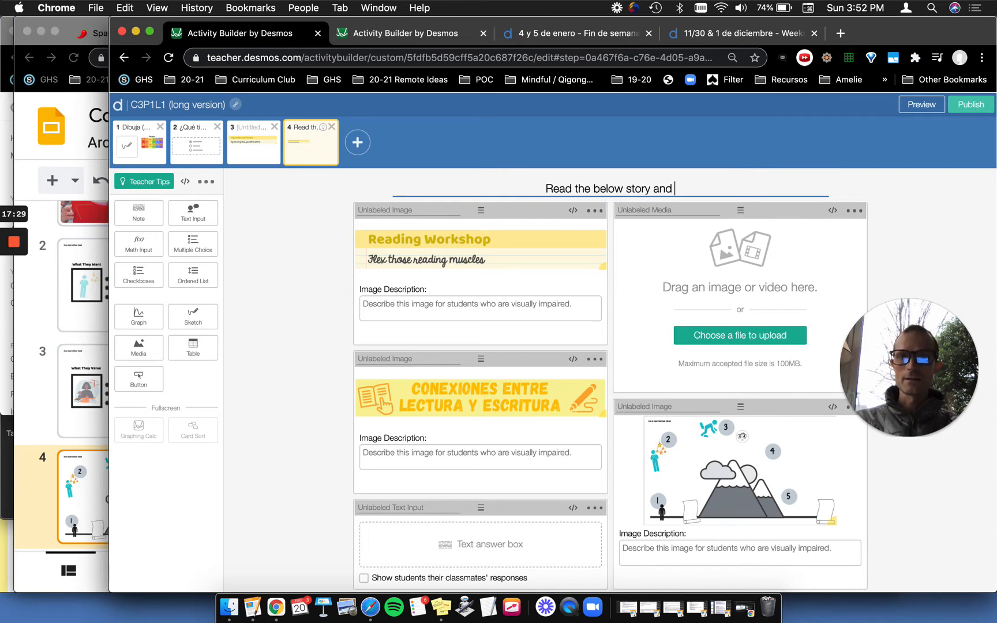
pyautogui.write('complete')
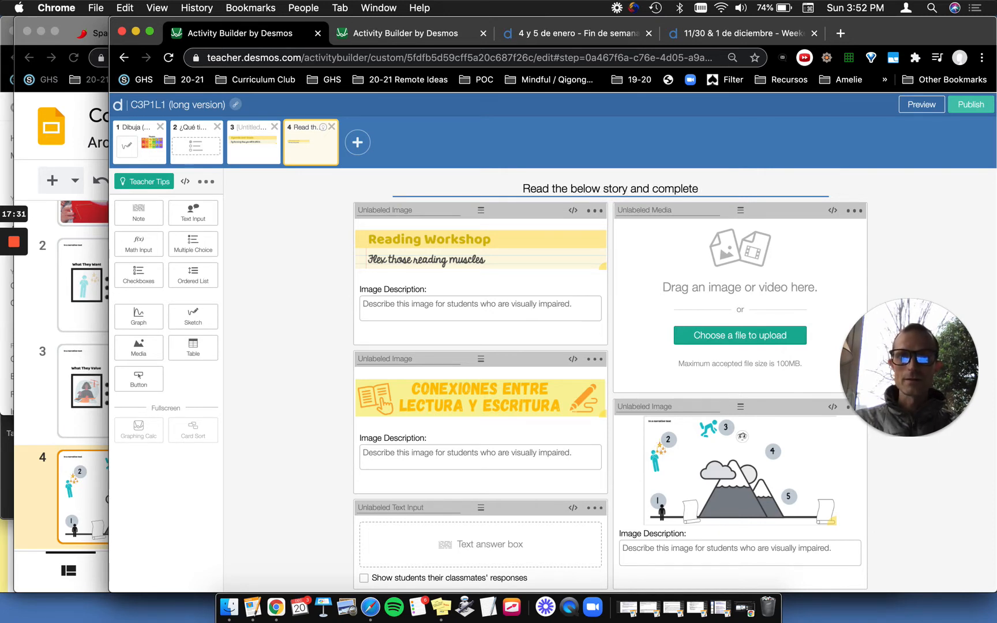
pyautogui.write(' the story mountain with . . . .')
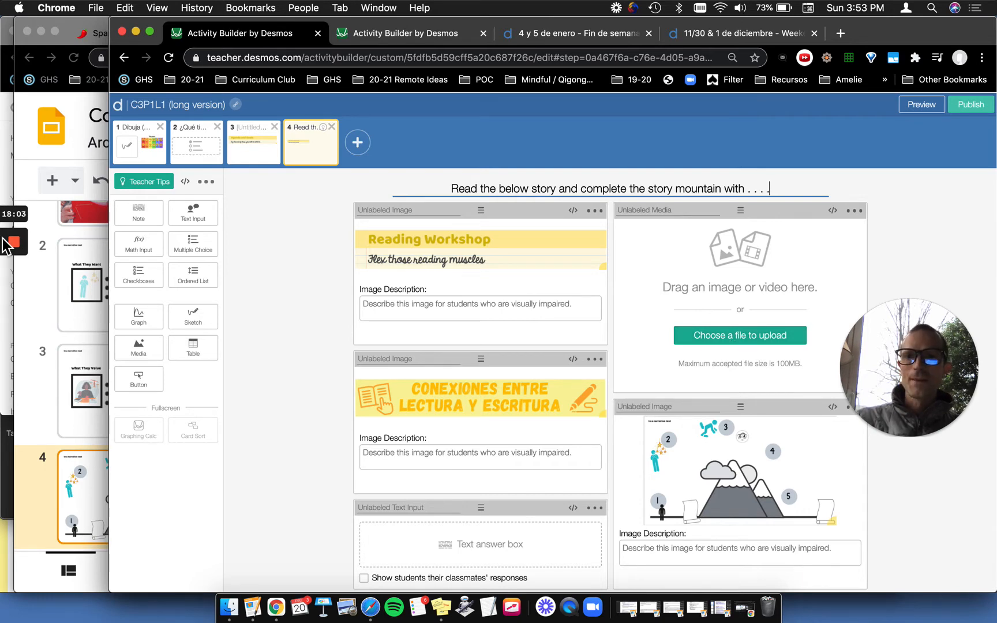
# Switch to Padlet and open the bookmarked Spanish C1 P2 Stepping Stones Curriculum board.
pyautogui.click(91, 34)
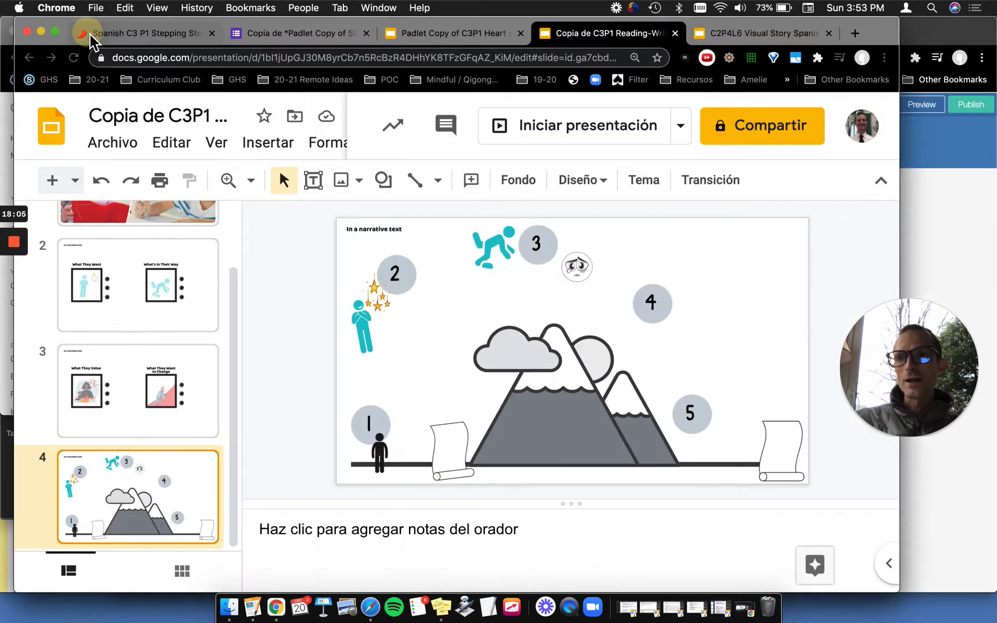
pyautogui.click(116, 38)
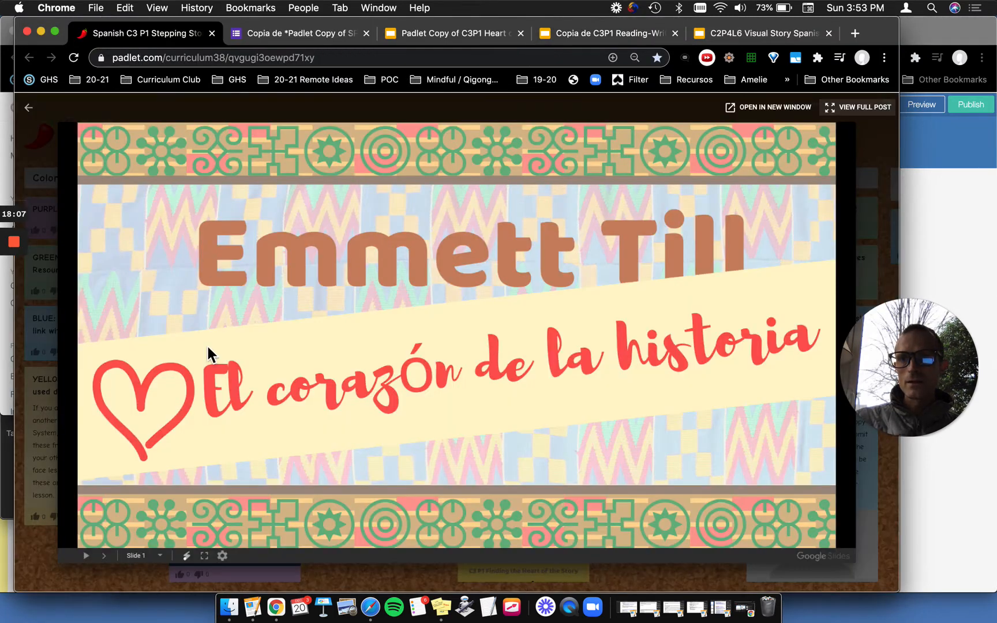
pyautogui.press('Escape')
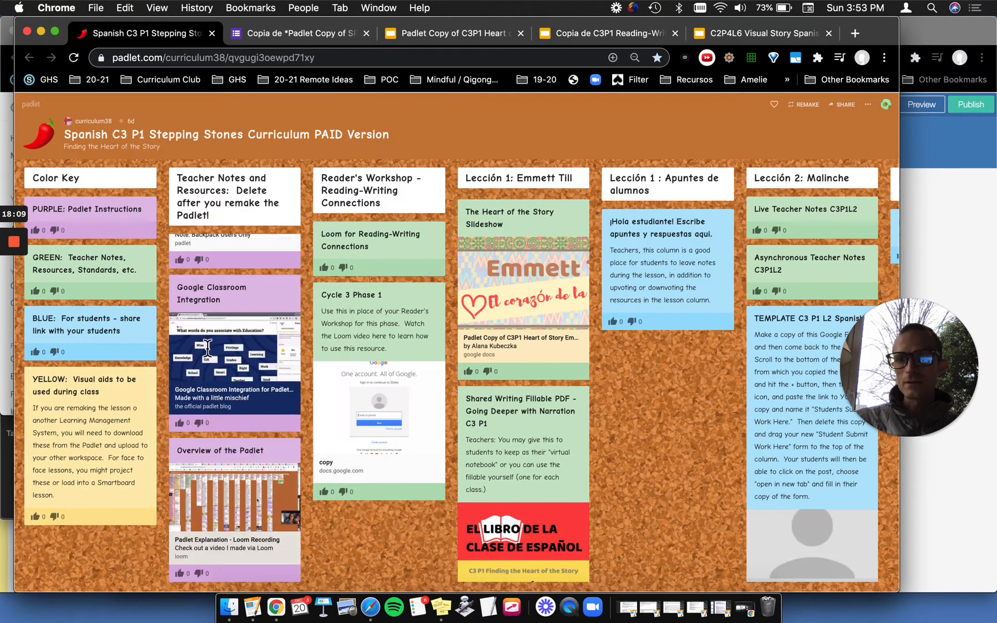
pyautogui.click(152, 82)
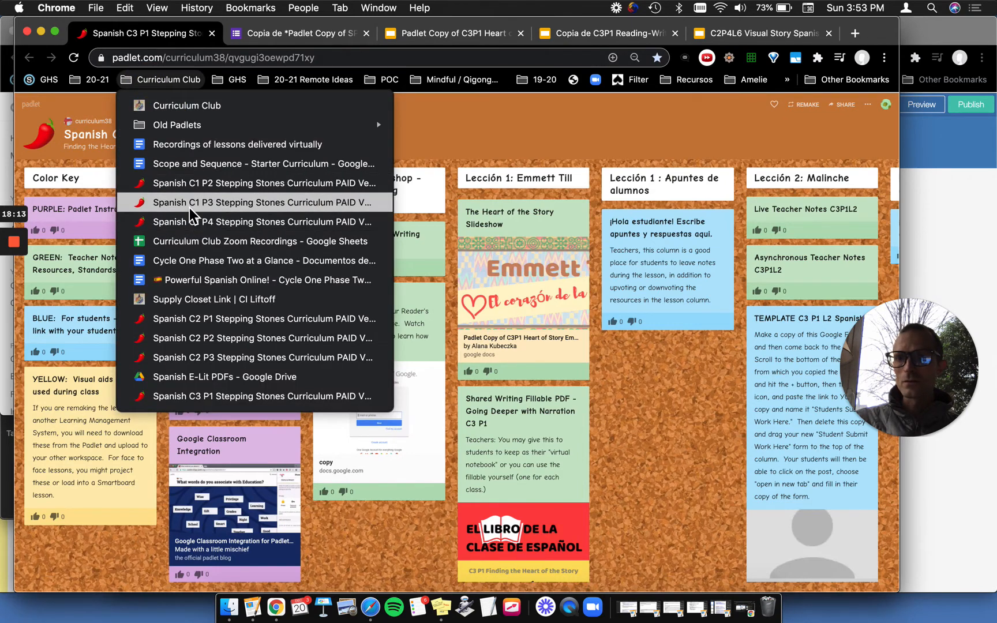
pyautogui.click(193, 184)
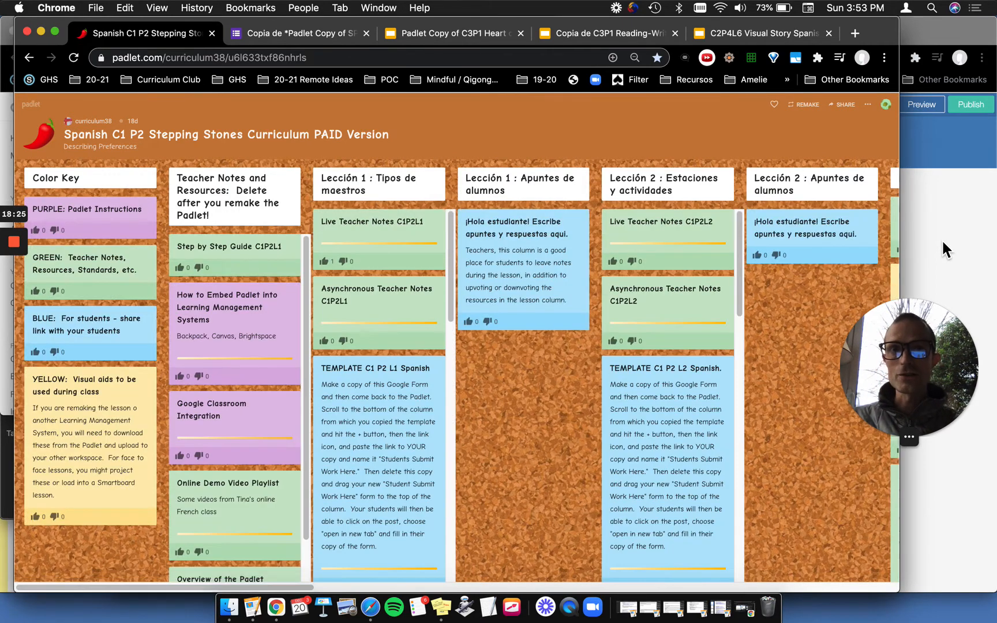
pyautogui.click(937, 237)
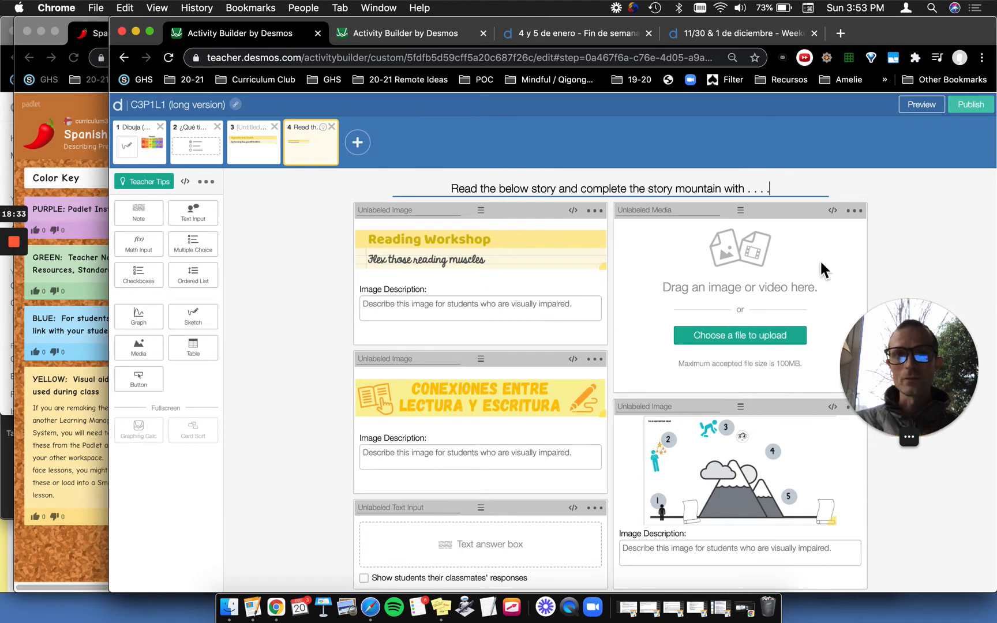
pyautogui.click(66, 130)
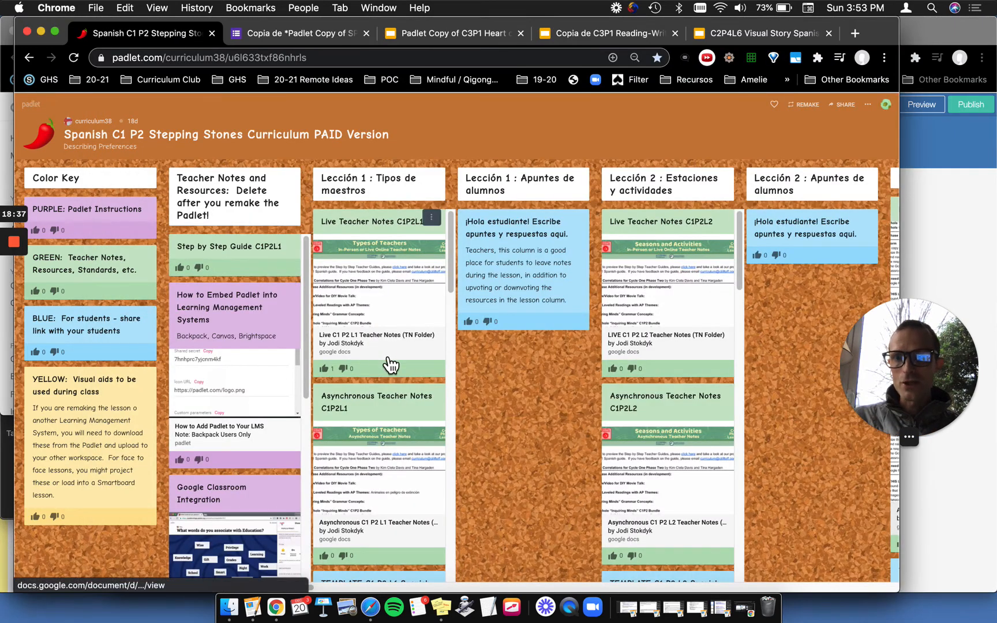
# Open the "¿Por qué visitar América Latina?" reading just above the Advanced version in the Lección 1 : Tipos de maestros column.
pyautogui.scroll(-15, 388, 358)
pyautogui.scroll(-5, 385, 356)
pyautogui.scroll(-3, 366, 367)
pyautogui.scroll(6, 366, 367)
pyautogui.scroll(5, 366, 367)
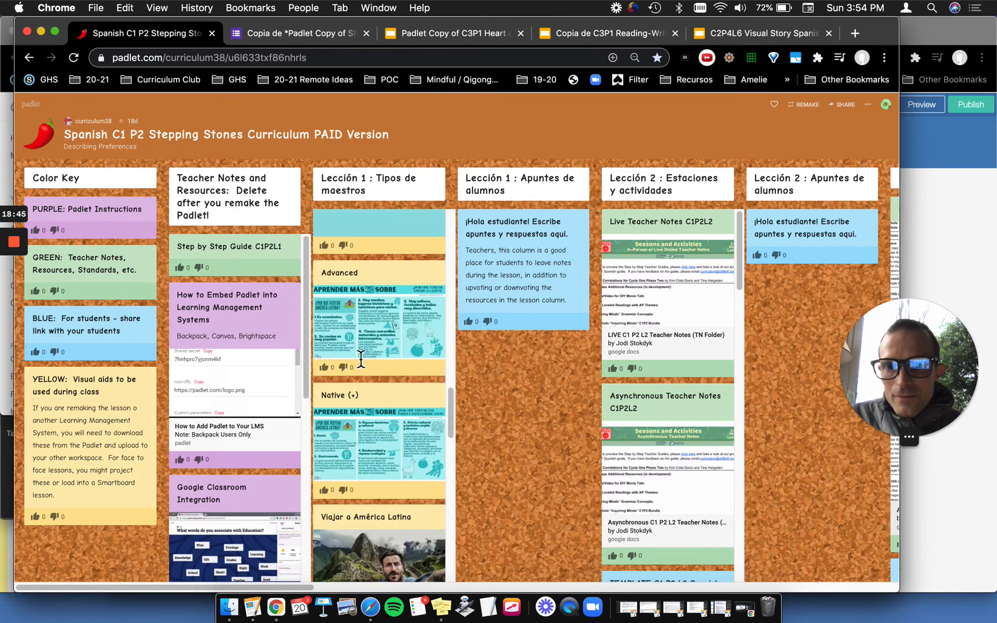
pyautogui.scroll(3, 367, 315)
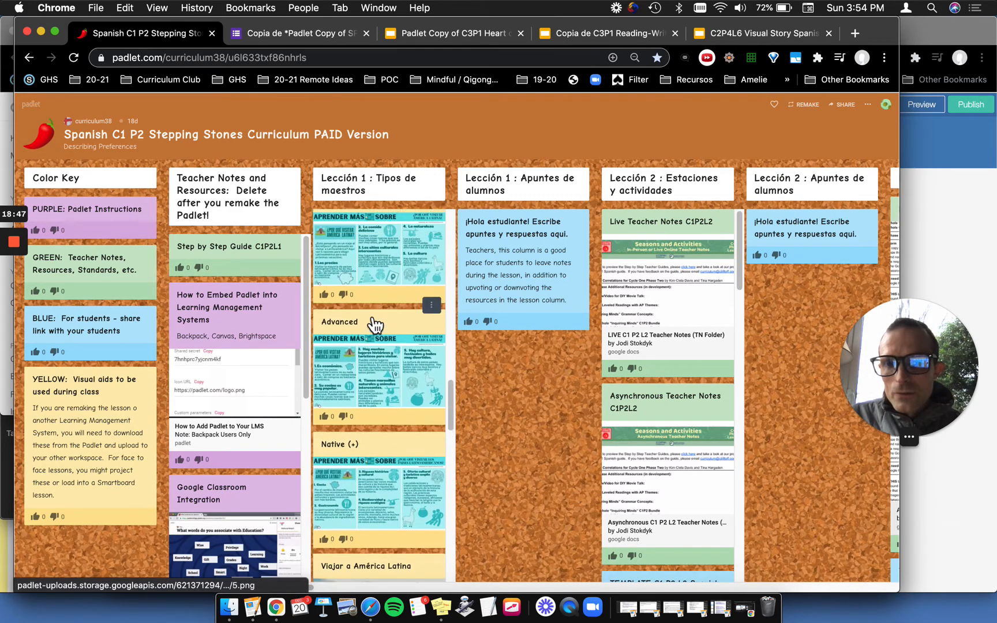
pyautogui.click(365, 265)
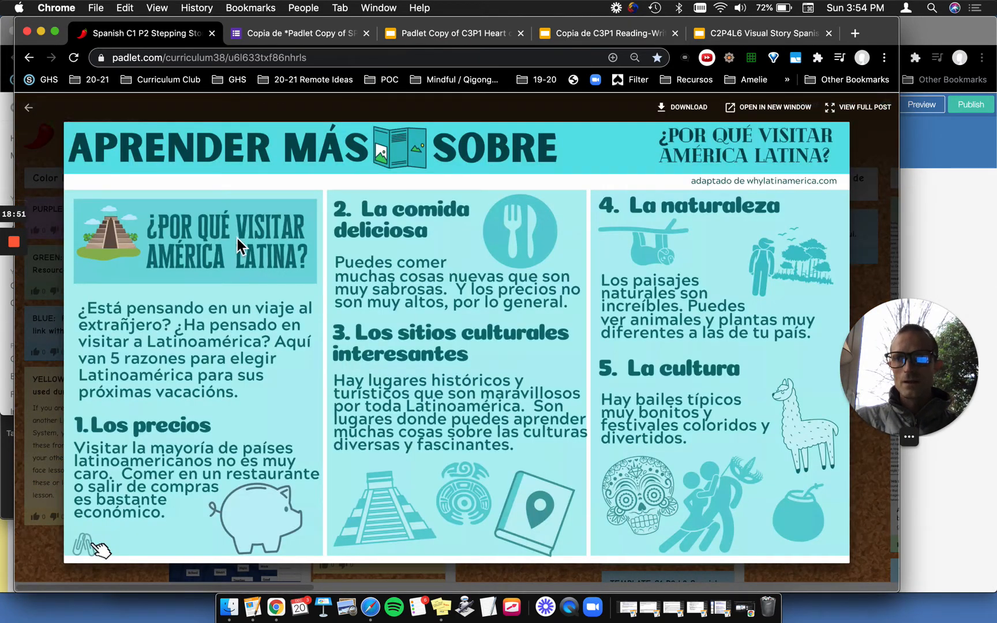
# Take a screenshot of the whole "Aprender más sobre" reading page.
pyautogui.press('super+shift+4')
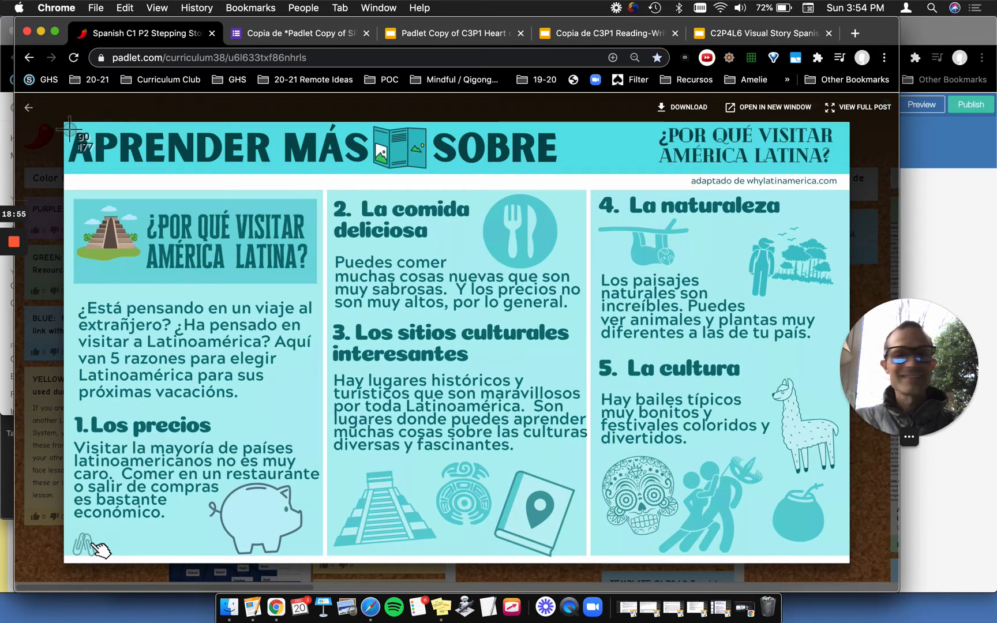
pyautogui.moveTo(68, 125); pyautogui.dragTo(852, 571)
pyautogui.moveTo(13, 291)
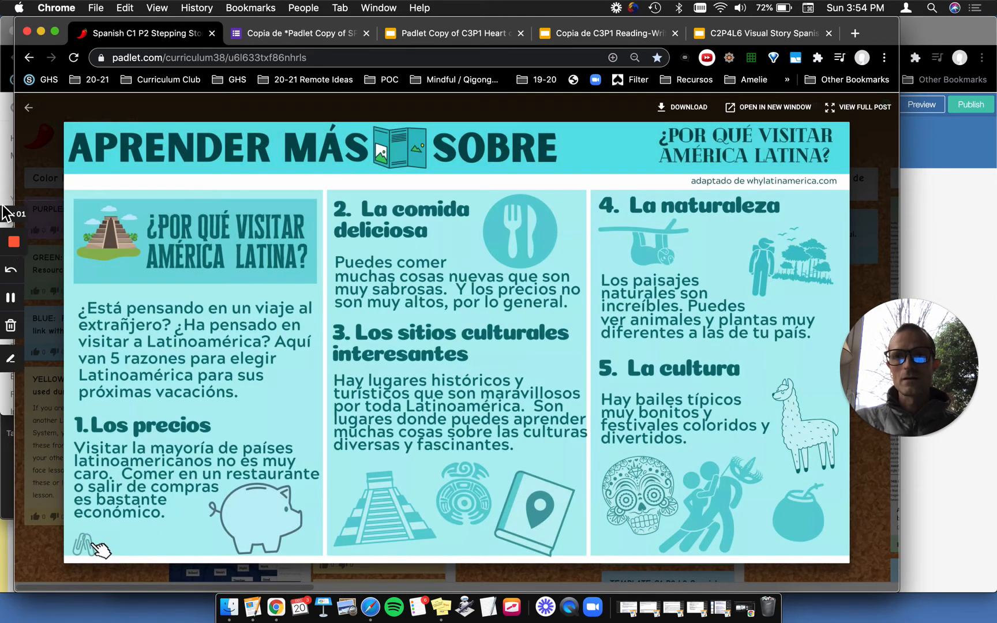
pyautogui.click(17, 300)
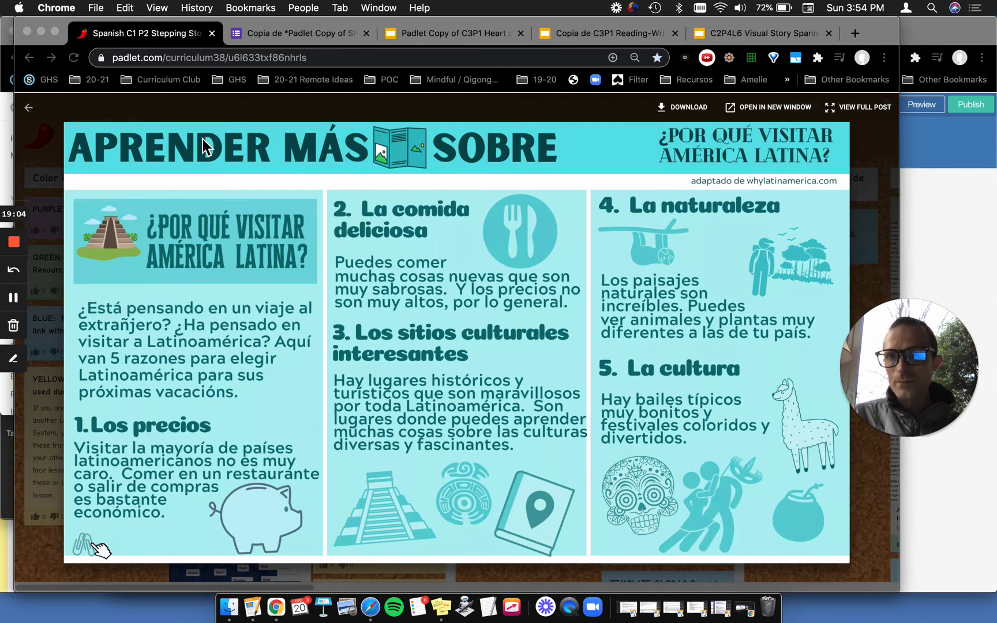
# Return to Desmos and upload Screen Shot 2020-12-20 at 3.54.17 PM to the empty media component above the mountain diagram.
pyautogui.click(963, 195)
pyautogui.click(722, 342)
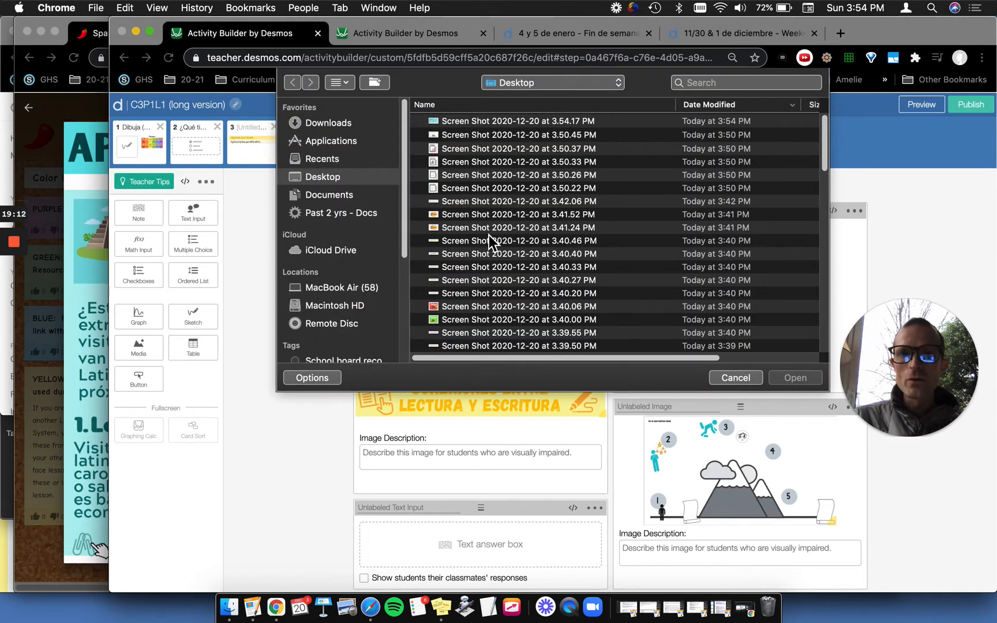
pyautogui.click(479, 122)
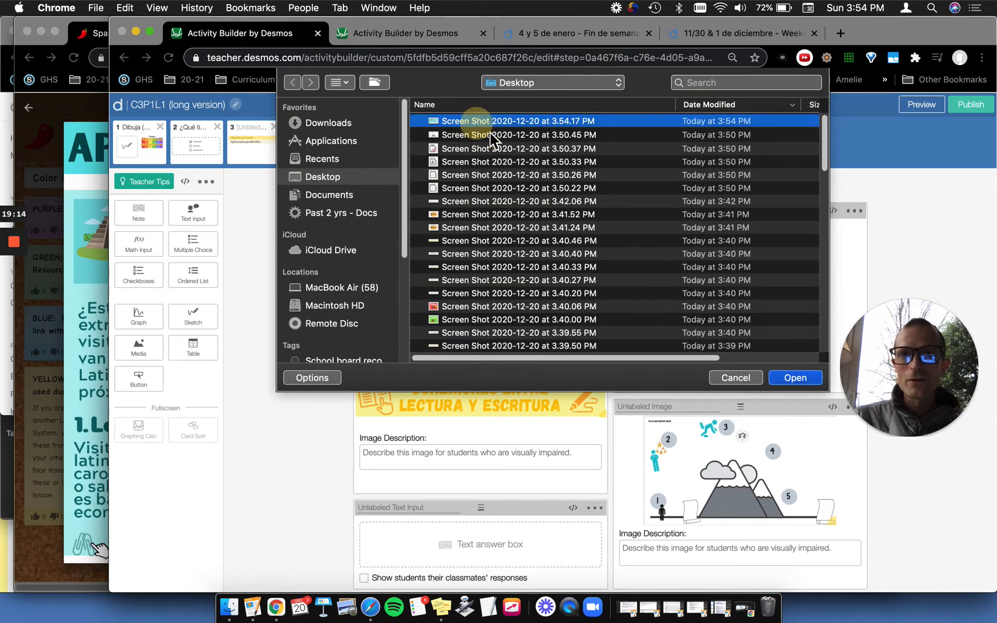
pyautogui.click(796, 377)
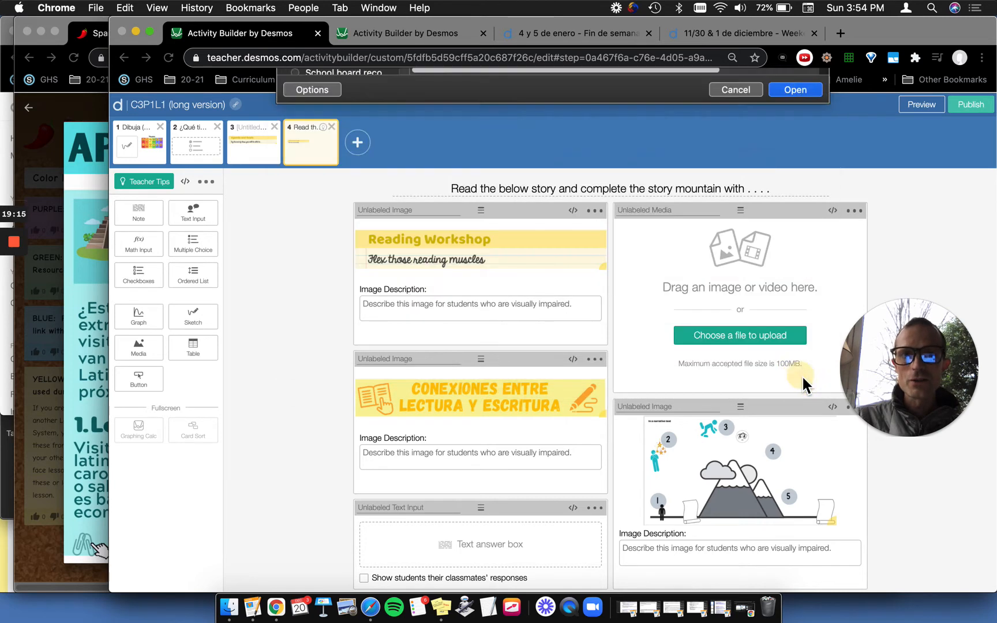
pyautogui.click(854, 211)
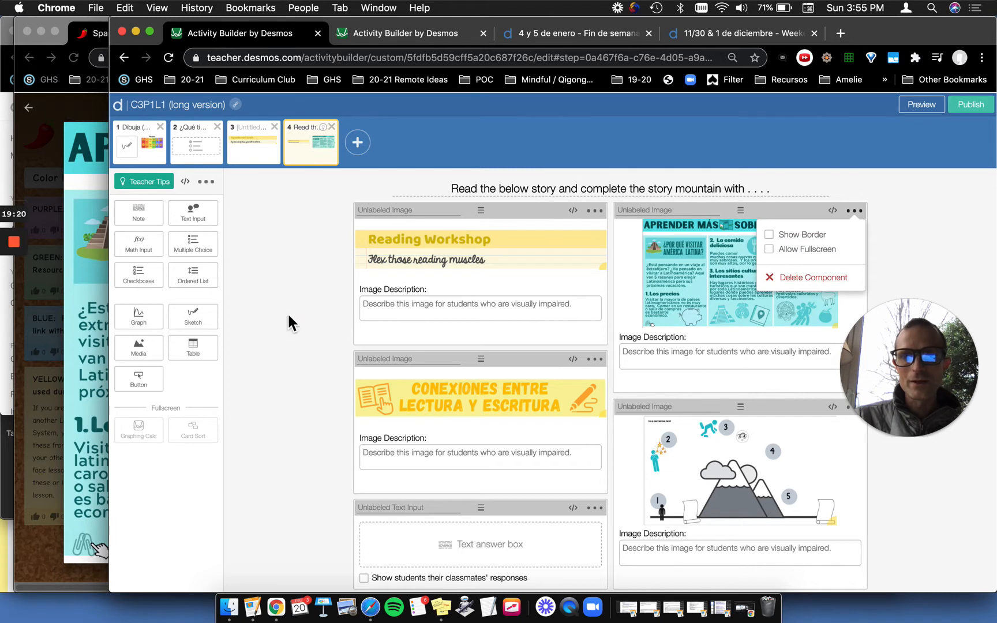
pyautogui.click(268, 301)
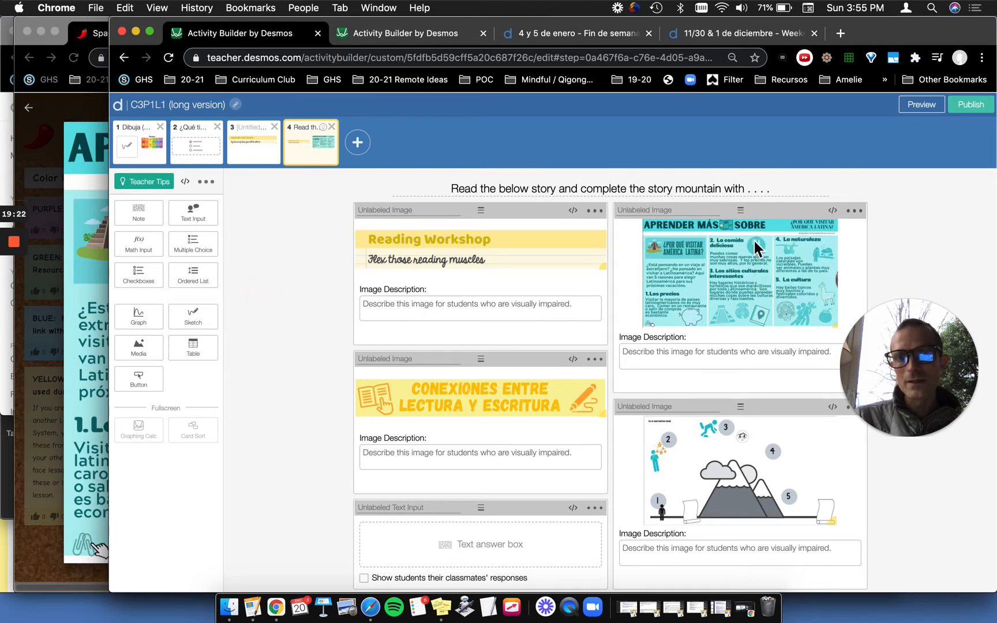
# Preview screen 4 as a student to check its layout and text answer box, then return to the editor.
pyautogui.click(934, 113)
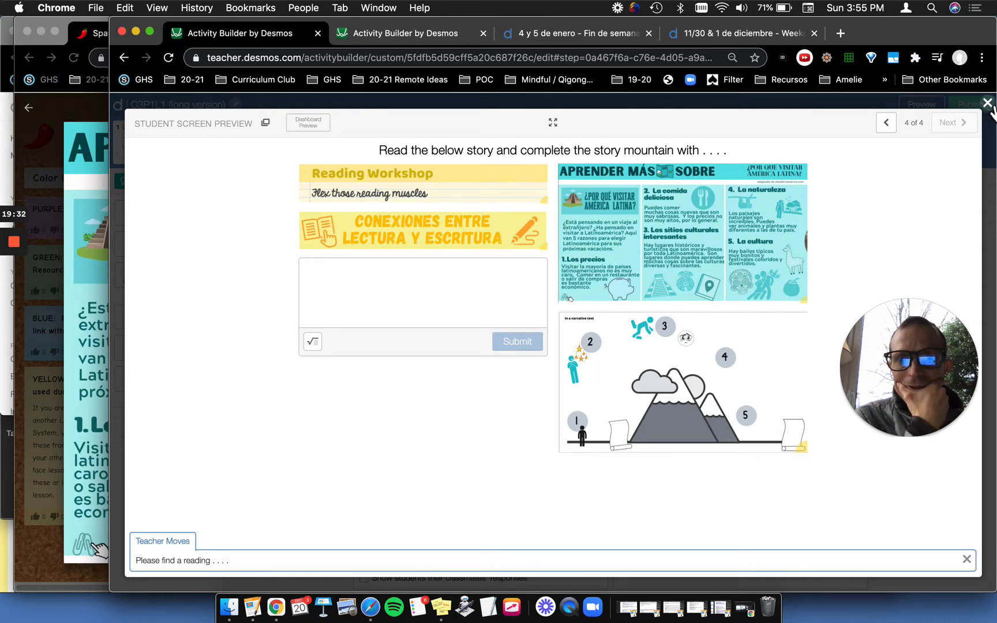
pyautogui.click(400, 270)
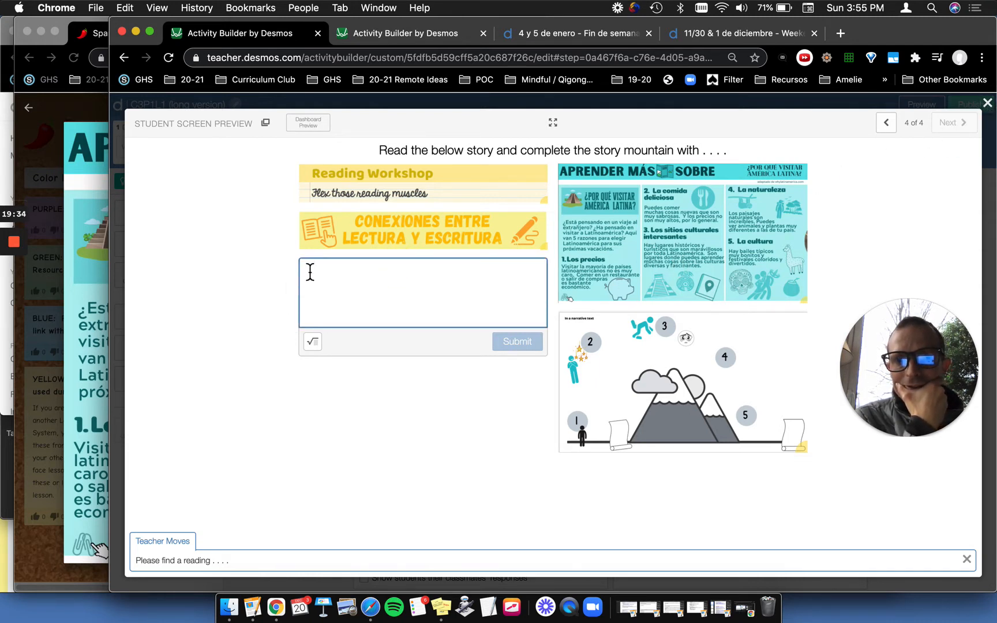
pyautogui.click(987, 103)
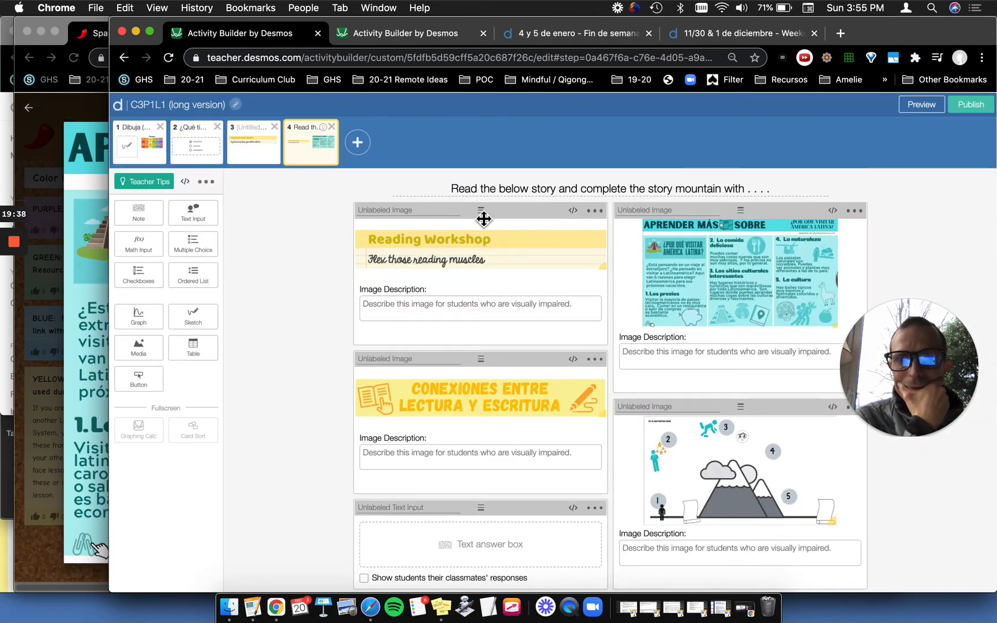
# Stack screen 4 in one column: Reading Workshop banner, Conexiones banner, América Latina reading, text answer box, mountain diagram.
pyautogui.moveTo(483, 219); pyautogui.dragTo(637, 210)
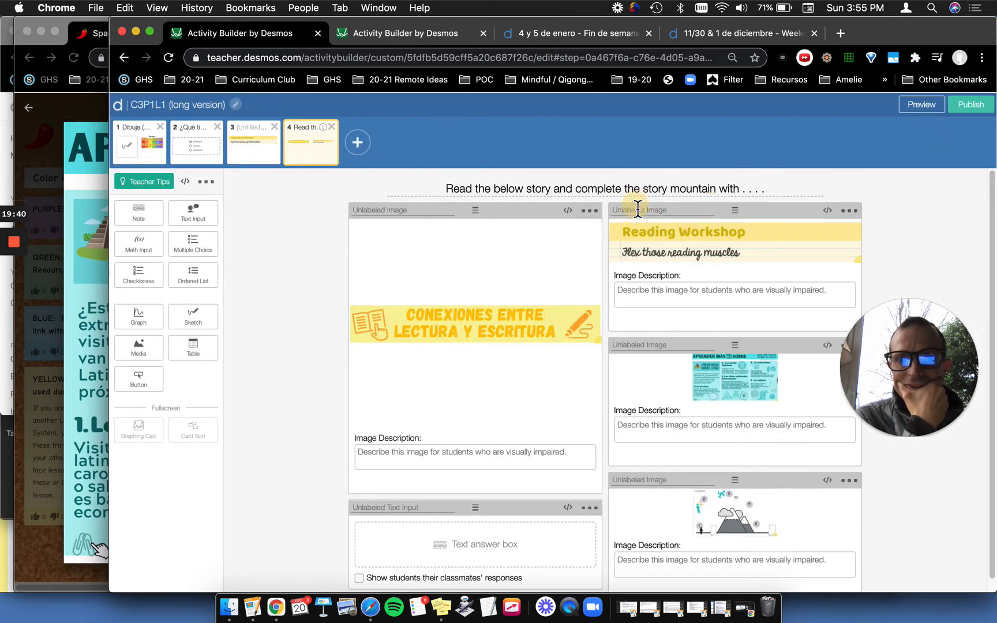
pyautogui.moveTo(476, 212); pyautogui.dragTo(637, 344)
pyautogui.moveTo(472, 212); pyautogui.dragTo(603, 456)
pyautogui.scroll(-4, 603, 456)
pyautogui.scroll(1, 604, 459)
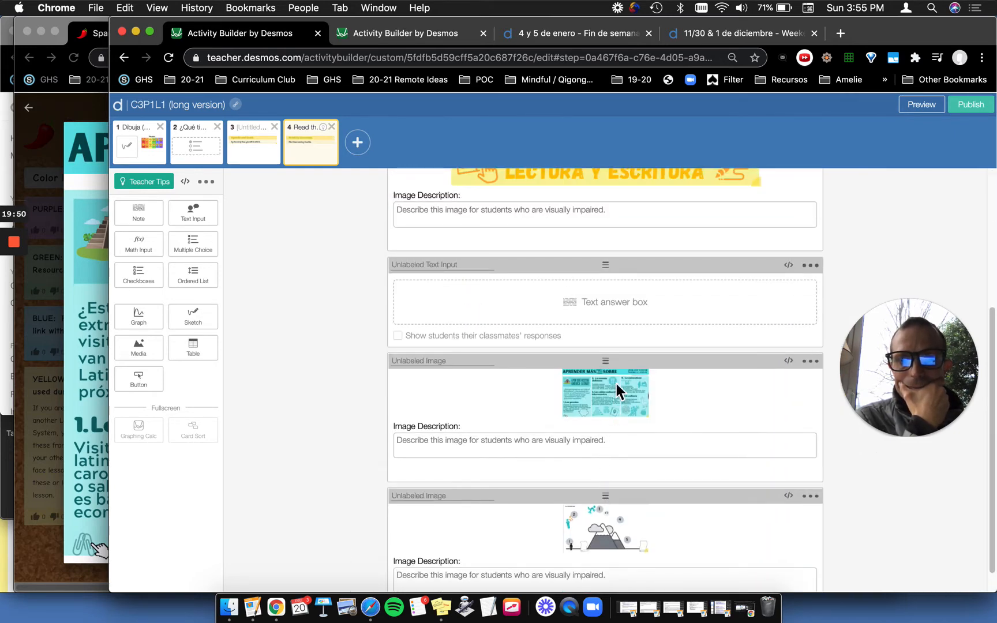
pyautogui.scroll(1, 610, 363)
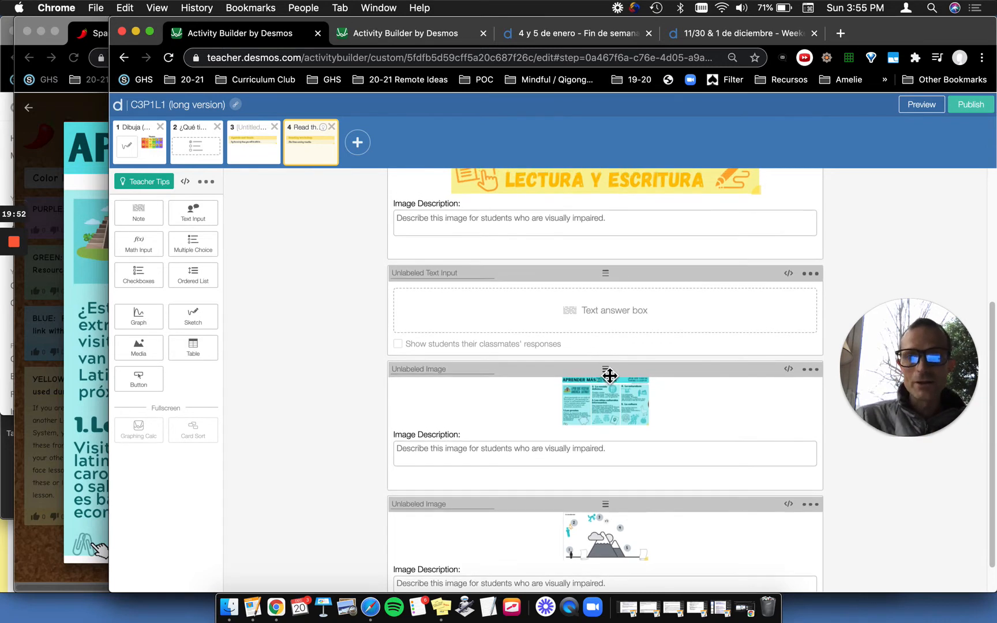
pyautogui.moveTo(610, 375); pyautogui.dragTo(598, 273)
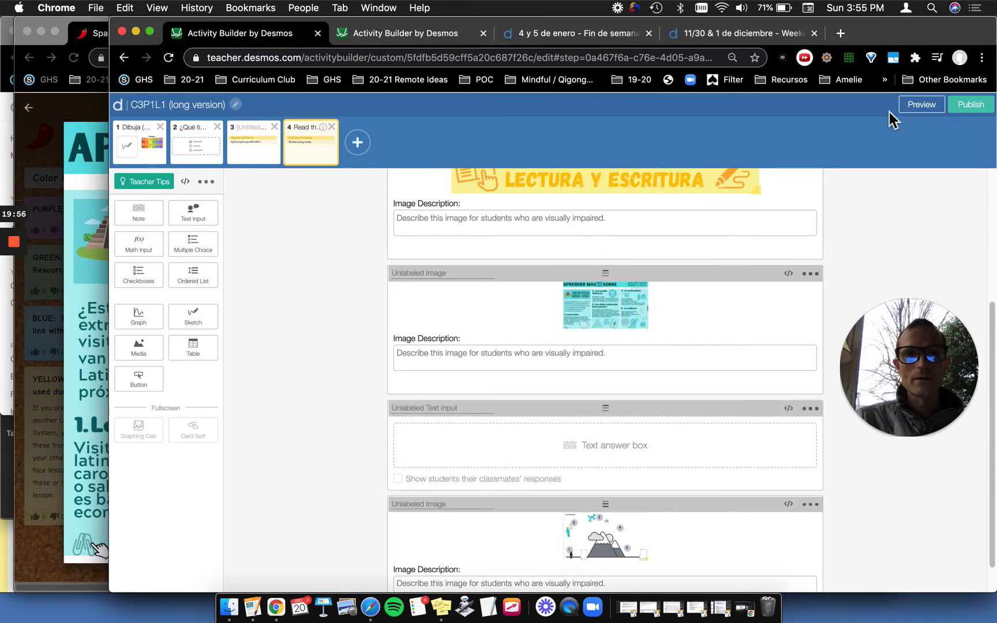
# Preview screen 4 as a student to check the order of the reading, answer box and mountain diagram, then return to the editor.
pyautogui.click(922, 108)
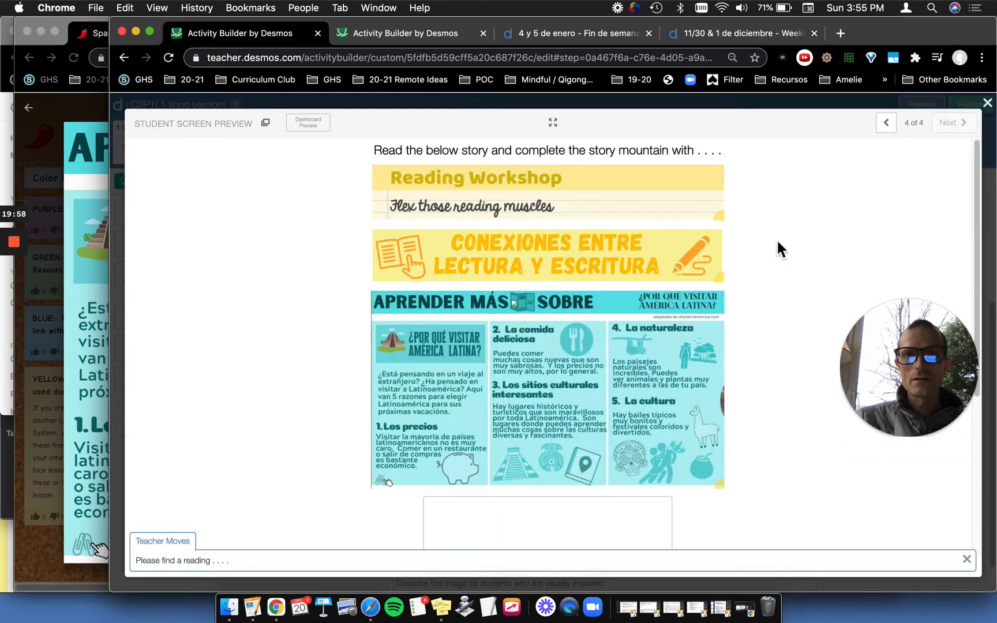
pyautogui.scroll(-5, 714, 340)
pyautogui.scroll(3, 714, 339)
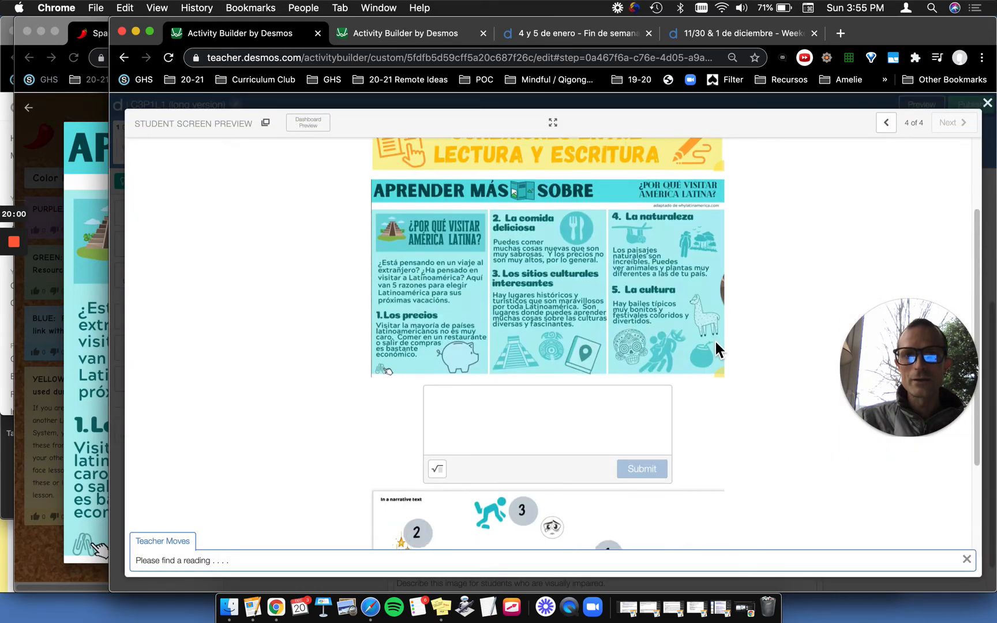
pyautogui.scroll(2, 716, 342)
pyautogui.scroll(-4, 716, 342)
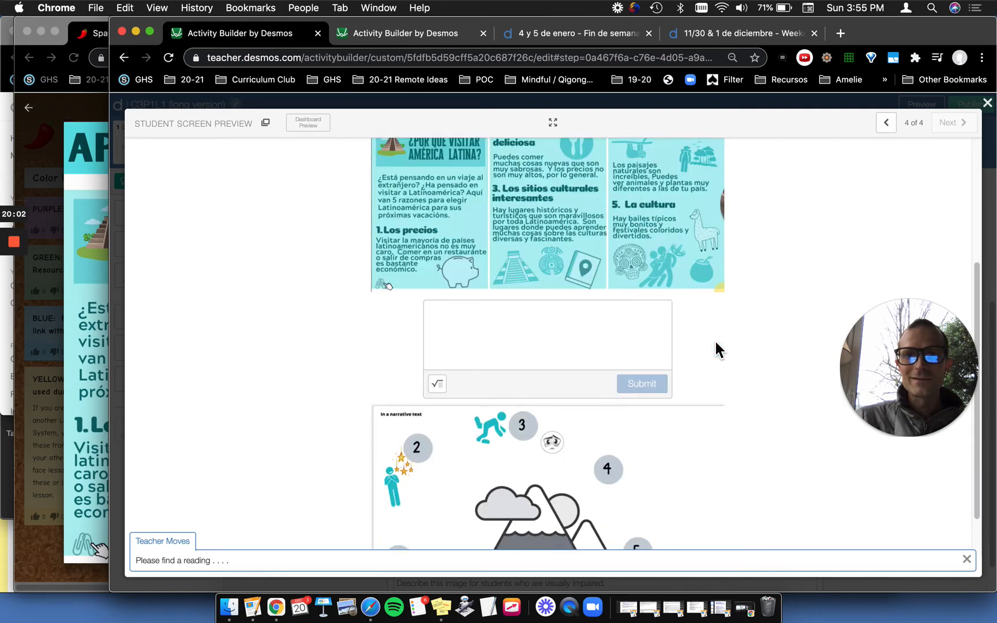
pyautogui.scroll(-2, 715, 345)
pyautogui.scroll(4, 716, 344)
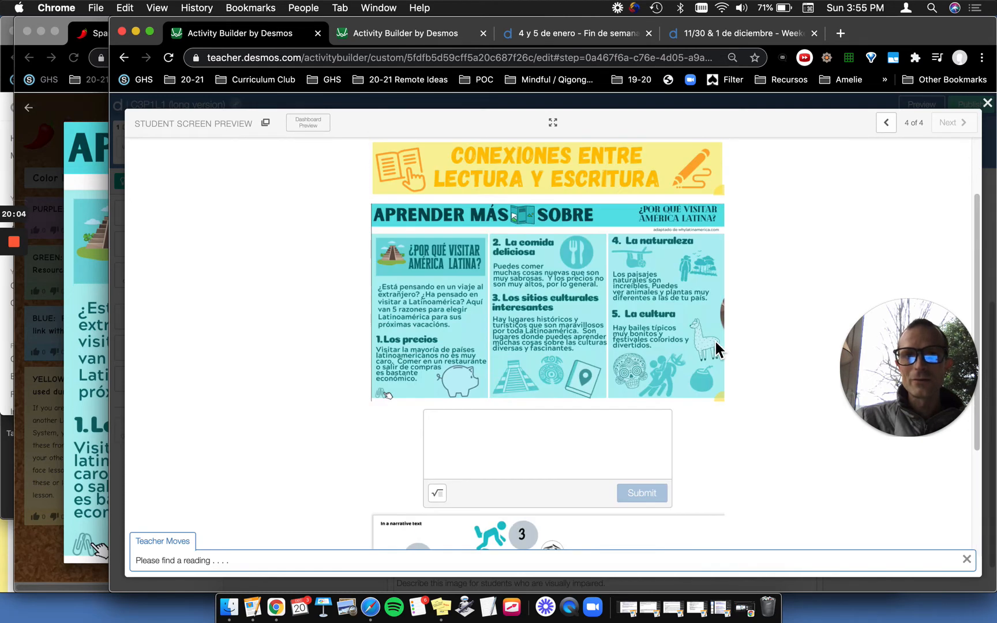
pyautogui.scroll(-2, 716, 342)
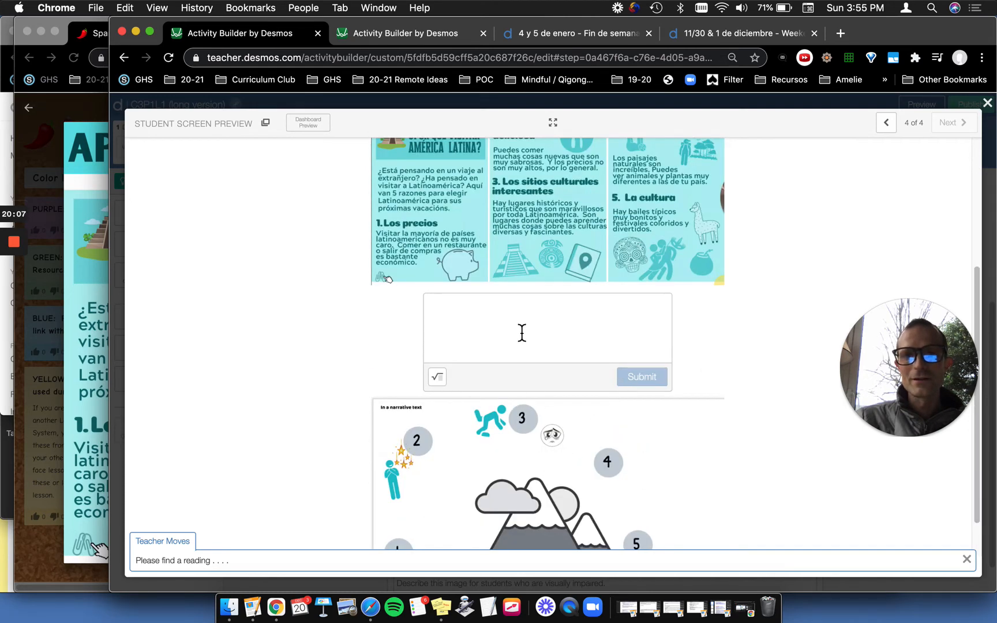
pyautogui.scroll(4, 521, 332)
pyautogui.click(987, 102)
# Move the mountain diagram between the América Latina reading and the text answer box, keeping all components in one column.
pyautogui.scroll(-1, 470, 361)
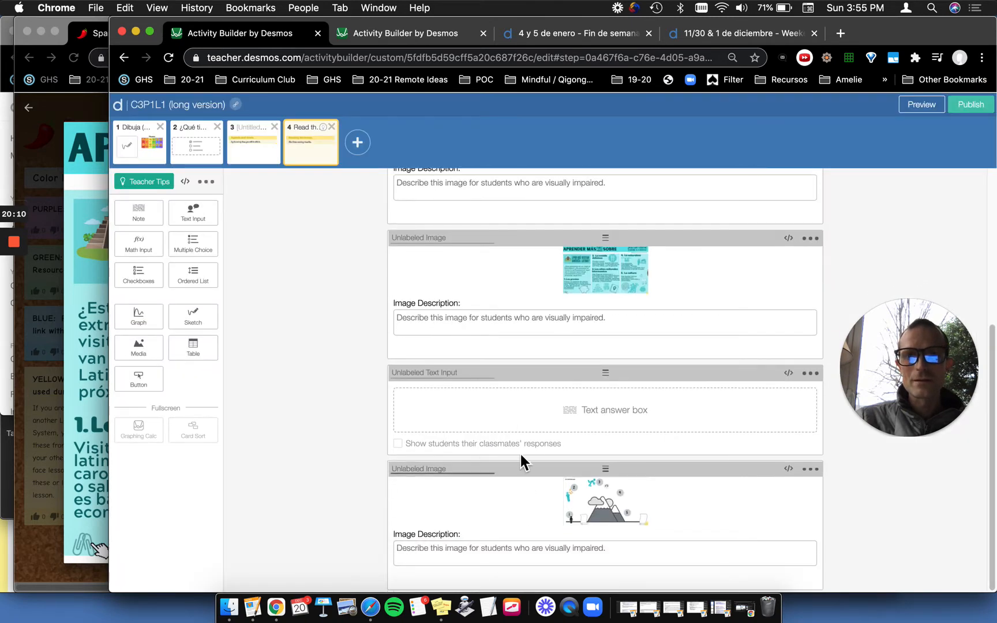
pyautogui.moveTo(612, 471); pyautogui.dragTo(478, 436)
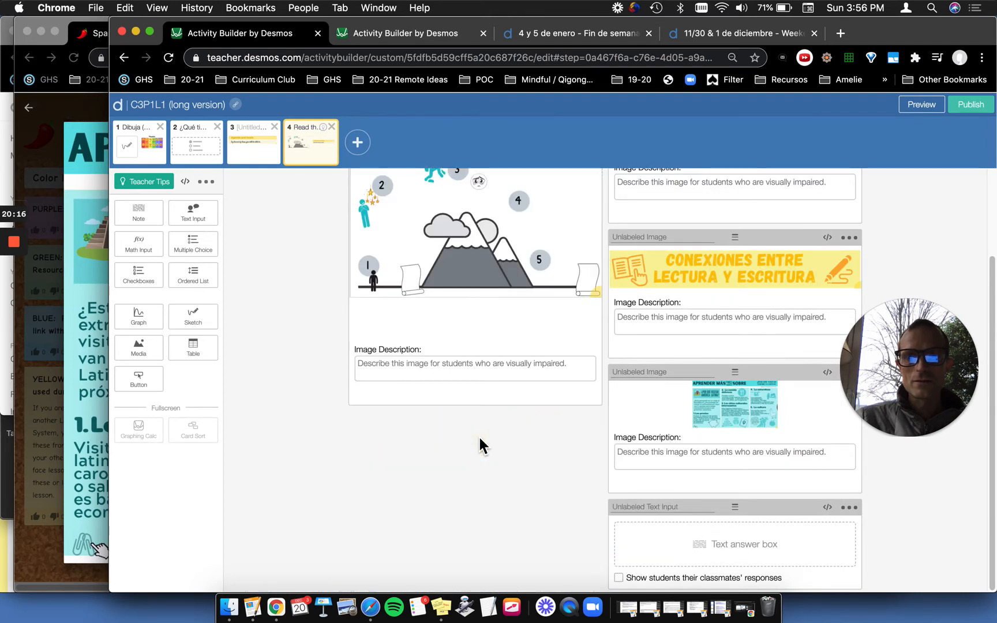
pyautogui.scroll(4, 484, 369)
pyautogui.moveTo(479, 210); pyautogui.dragTo(480, 513)
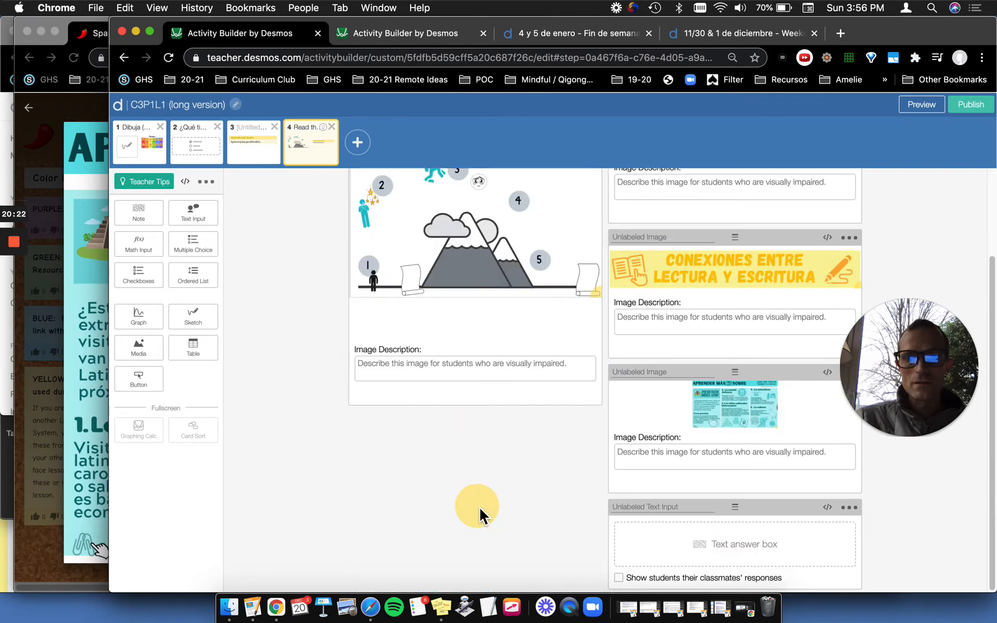
pyautogui.scroll(3, 478, 489)
pyautogui.moveTo(478, 214); pyautogui.dragTo(610, 393)
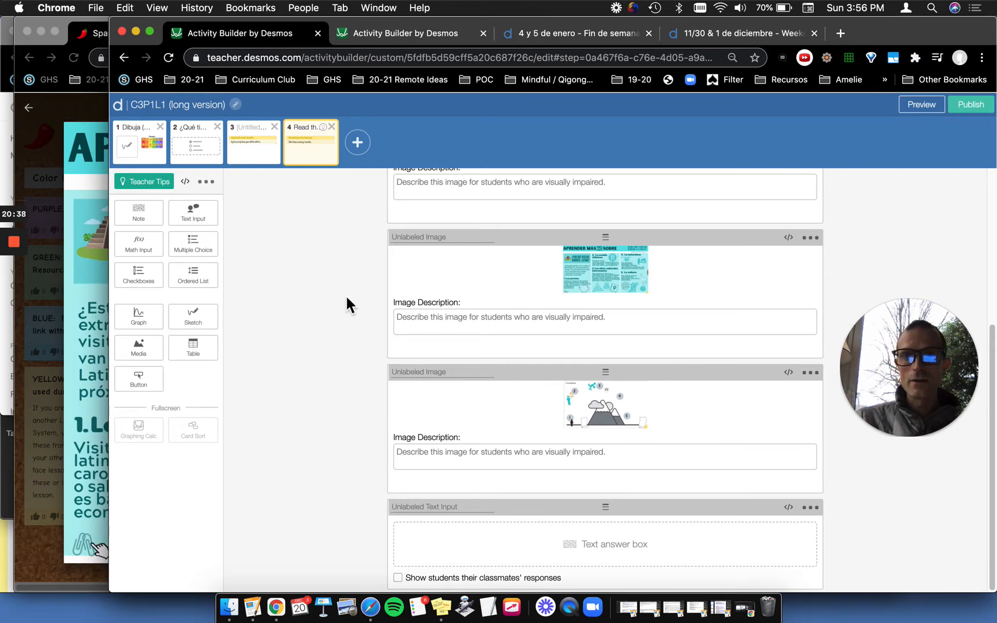
# Switch to Google Slides to review the "What They Want" and "What's in Their Way" slide, then return to screen 4 in Desmos.
pyautogui.click(58, 312)
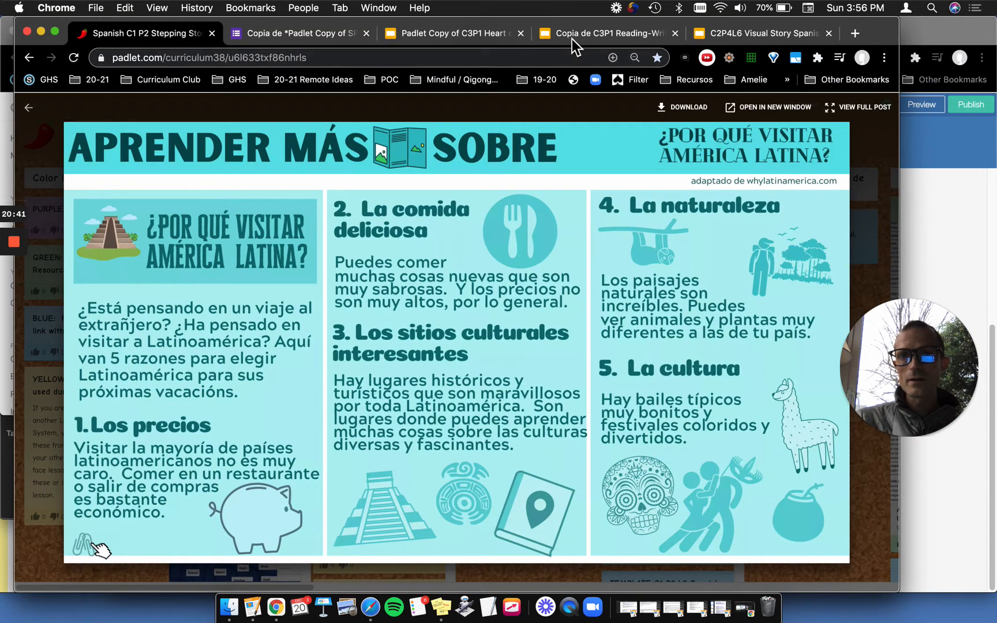
pyautogui.click(471, 36)
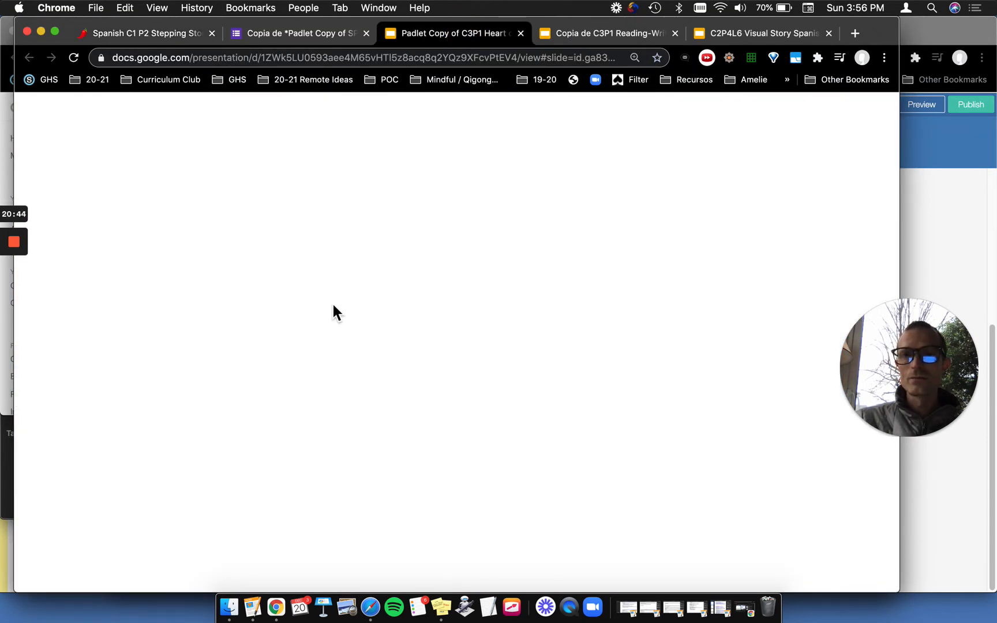
pyautogui.click(599, 38)
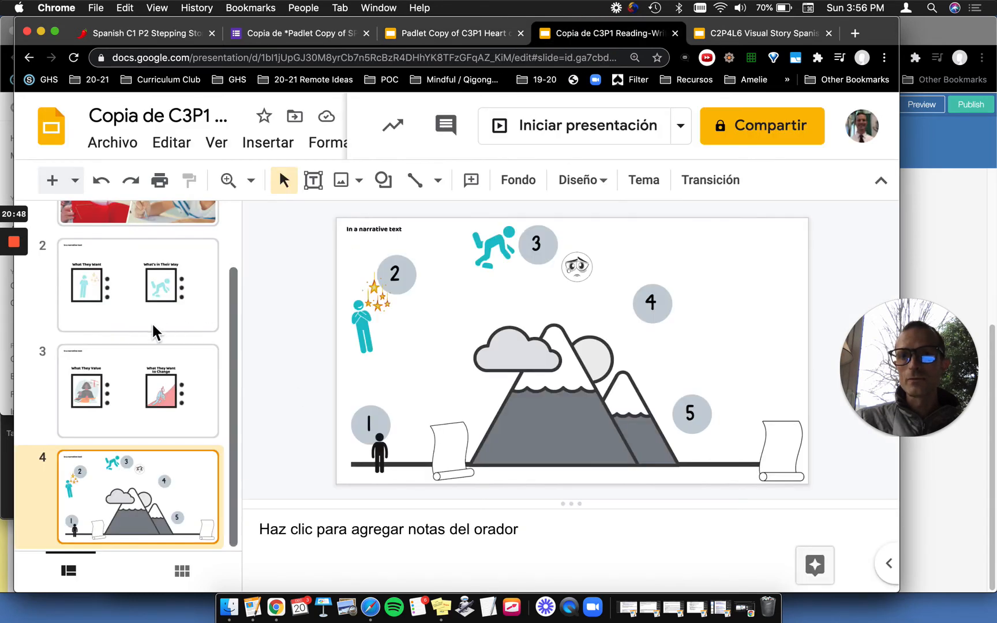
pyautogui.click(133, 270)
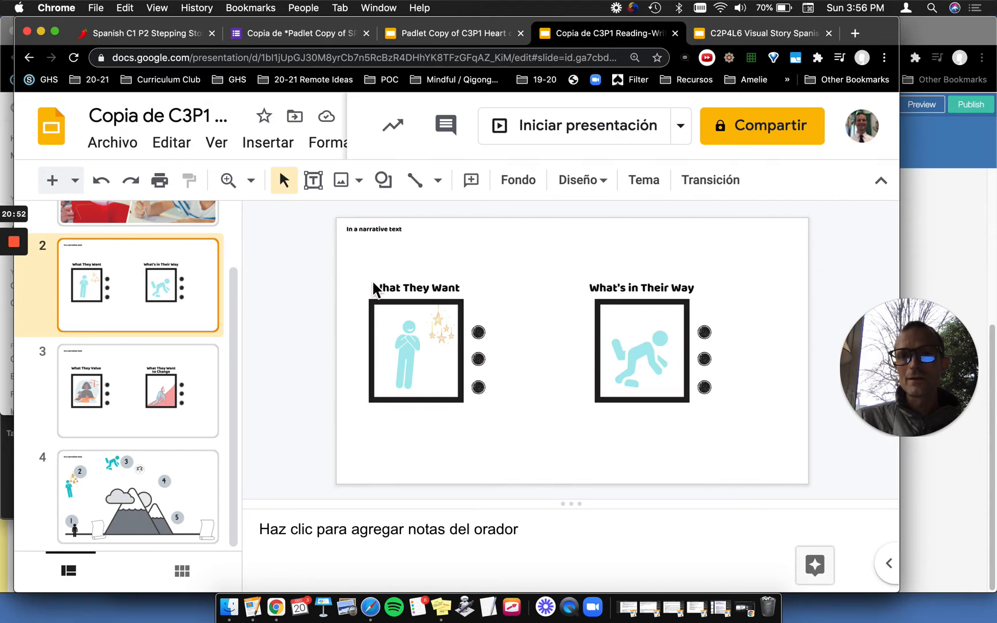
pyautogui.click(957, 38)
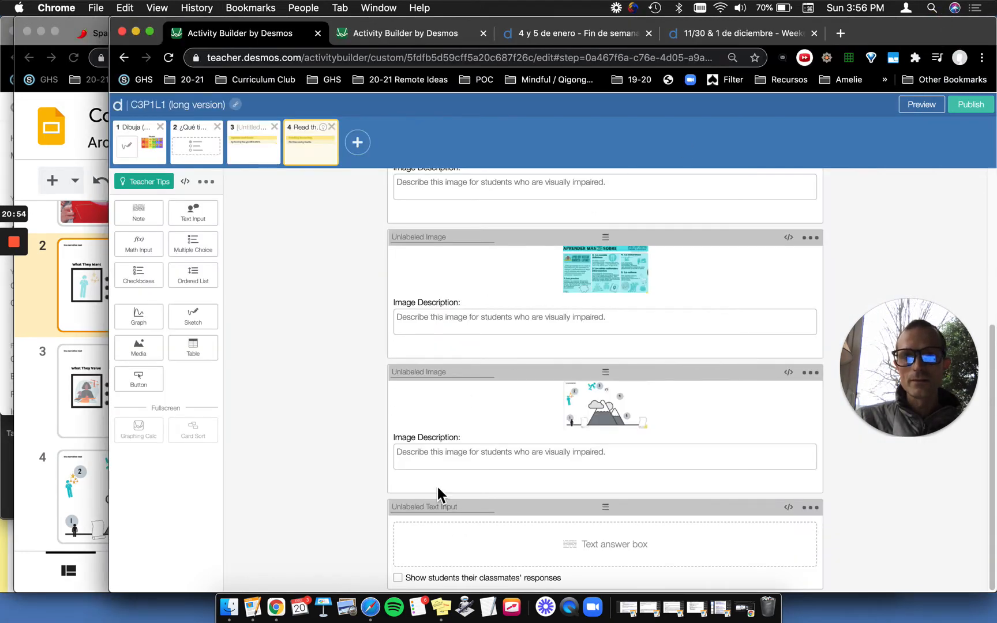
pyautogui.scroll(1, 524, 398)
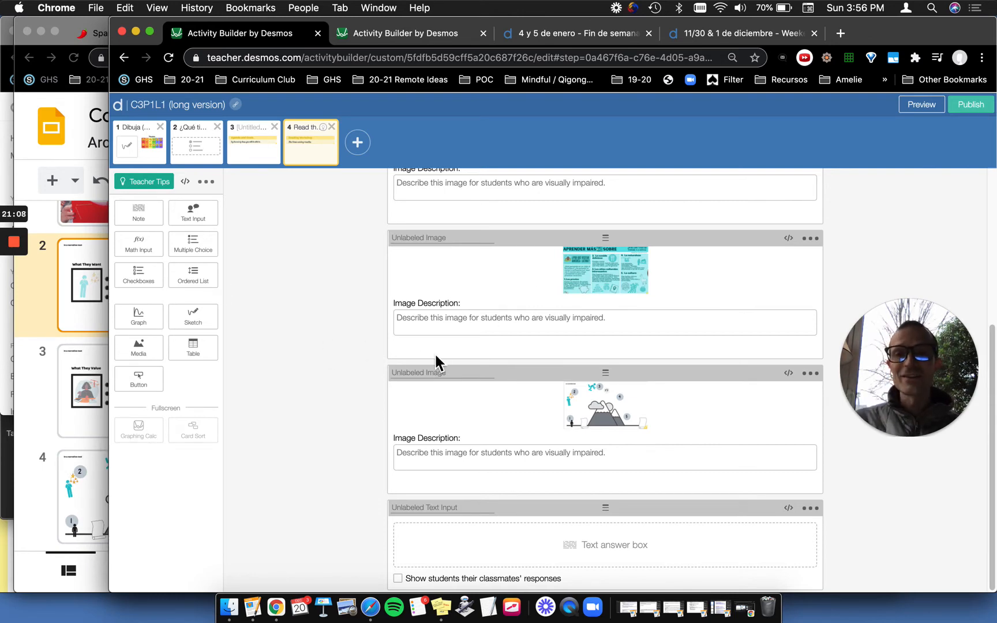
pyautogui.scroll(5, 434, 353)
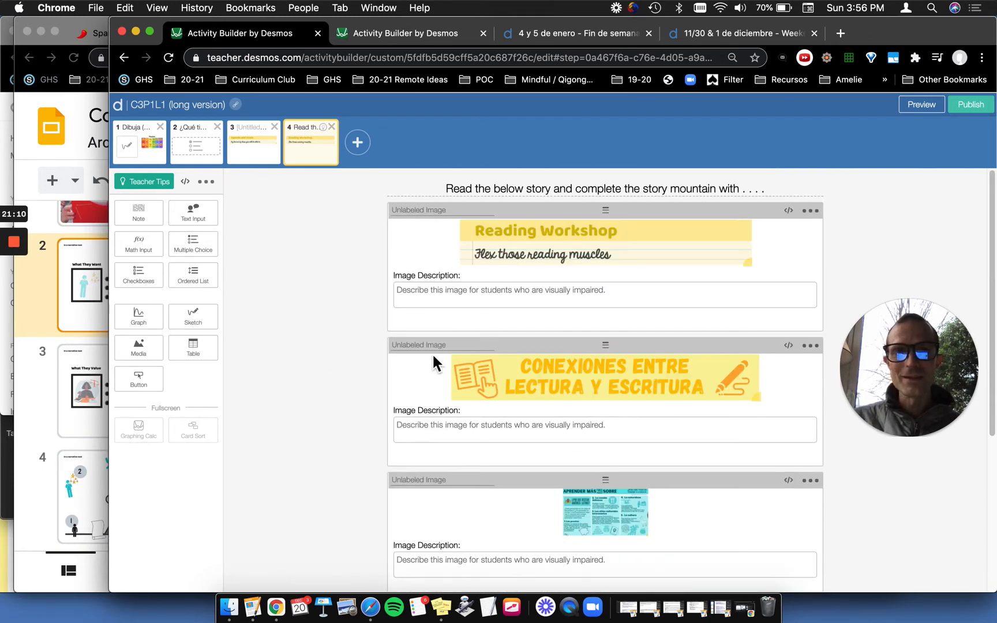
# Close the student preview of "4 y 5 de enero - Fin de semana / las vacaciones - #1aC1P4" and open that activity for editing.
pyautogui.click(553, 35)
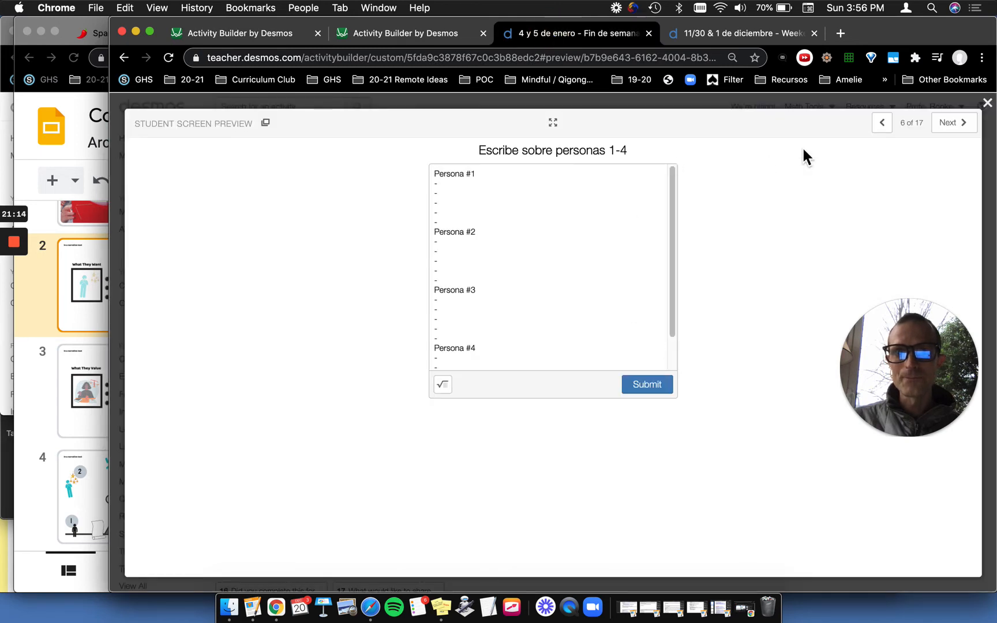
pyautogui.click(988, 105)
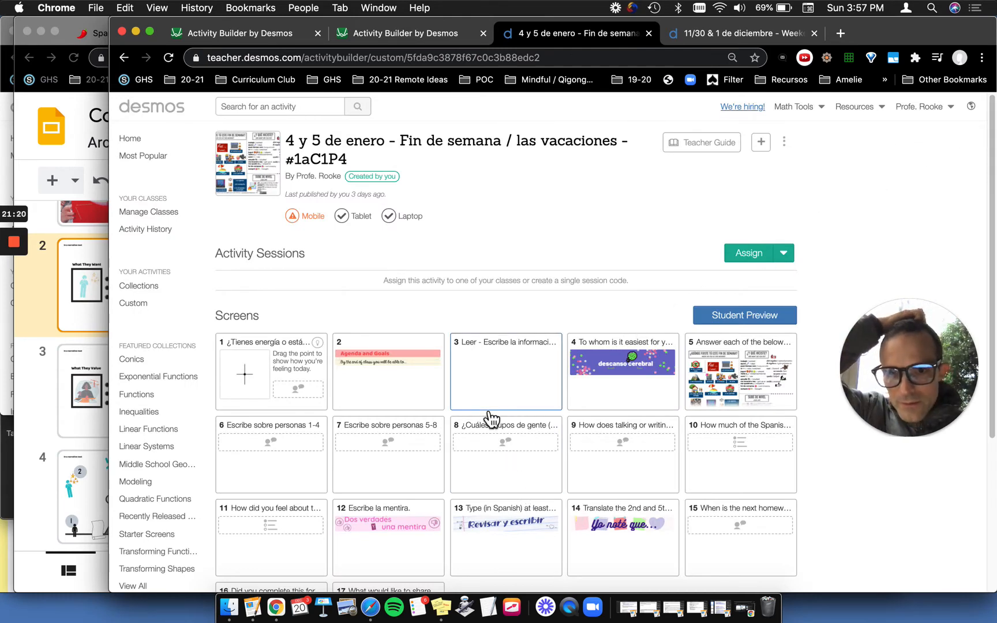
pyautogui.scroll(-4, 516, 418)
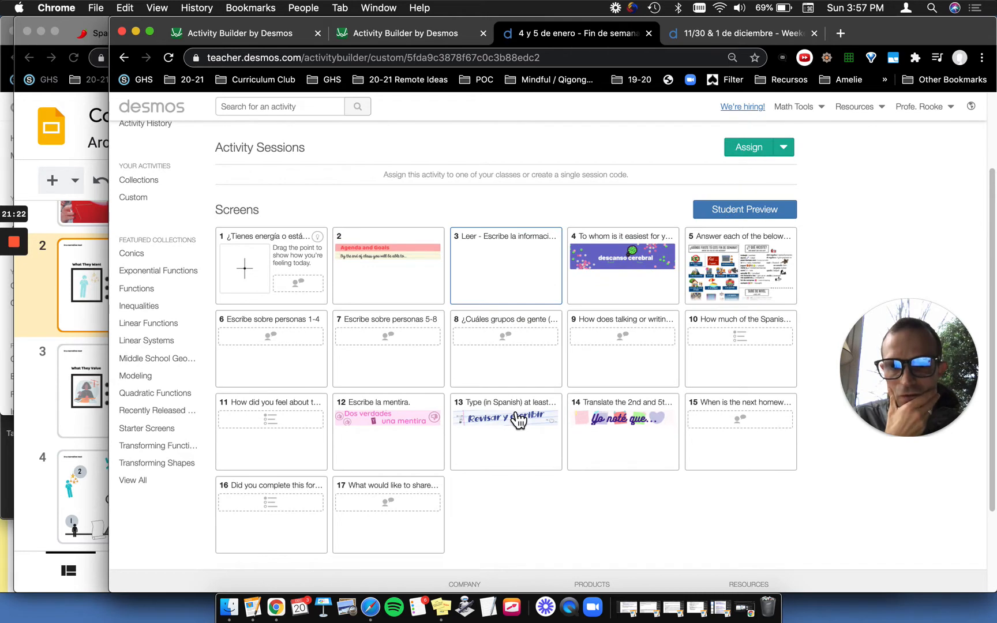
pyautogui.scroll(4, 518, 420)
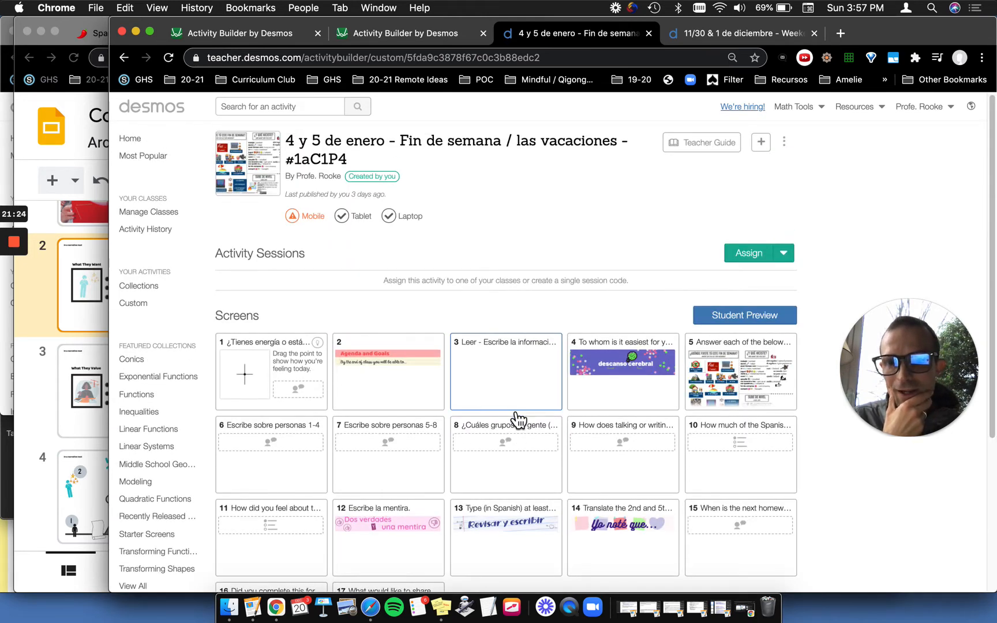
pyautogui.click(783, 142)
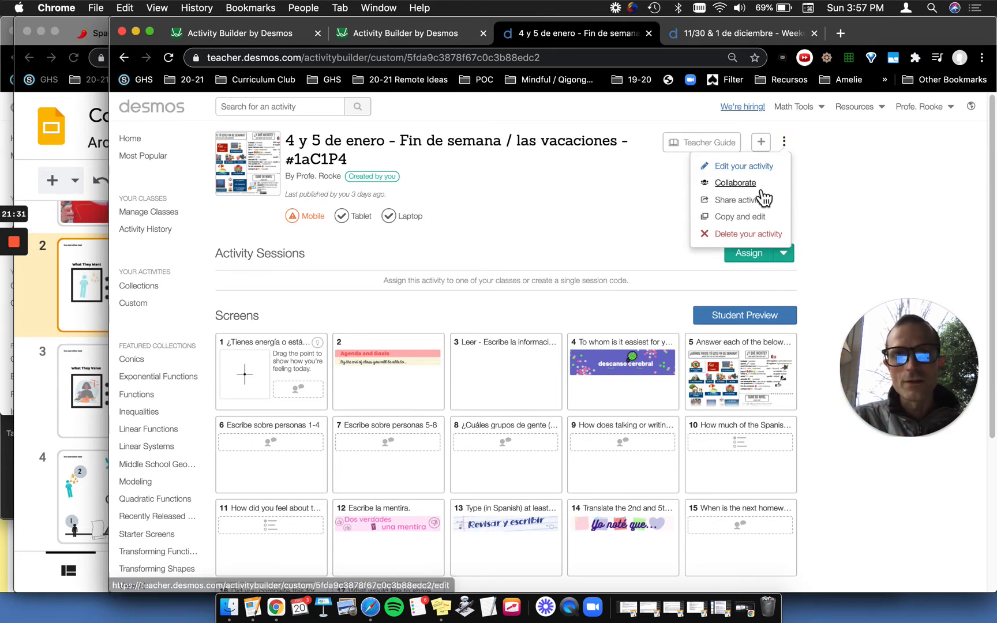
pyautogui.click(742, 169)
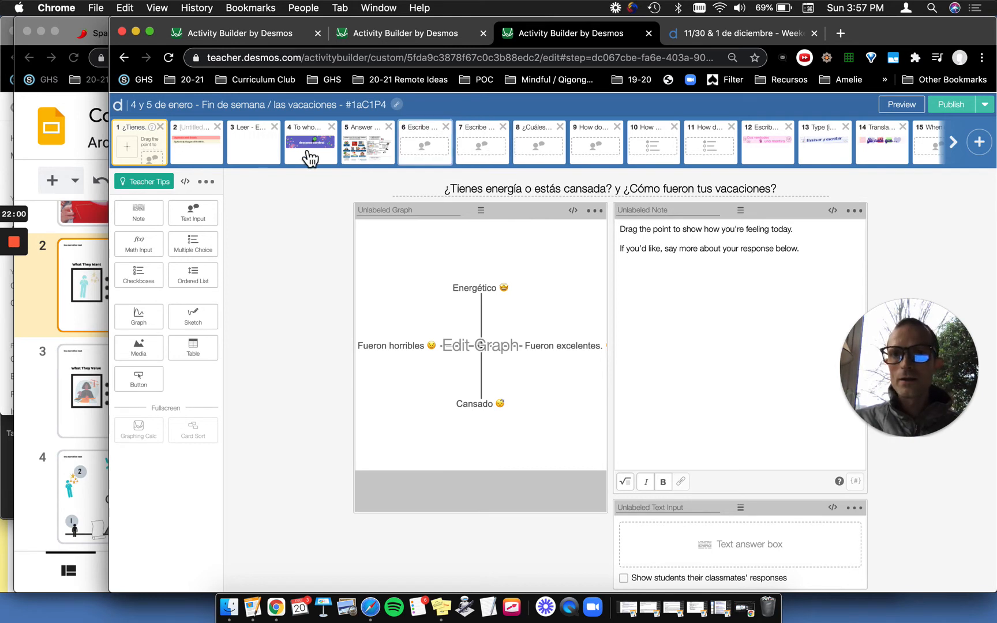
# Copy the entire initialText script from the text input on screen 6, "Escribe sobre personas 1-4", and finish with the script editor.
pyautogui.click(410, 149)
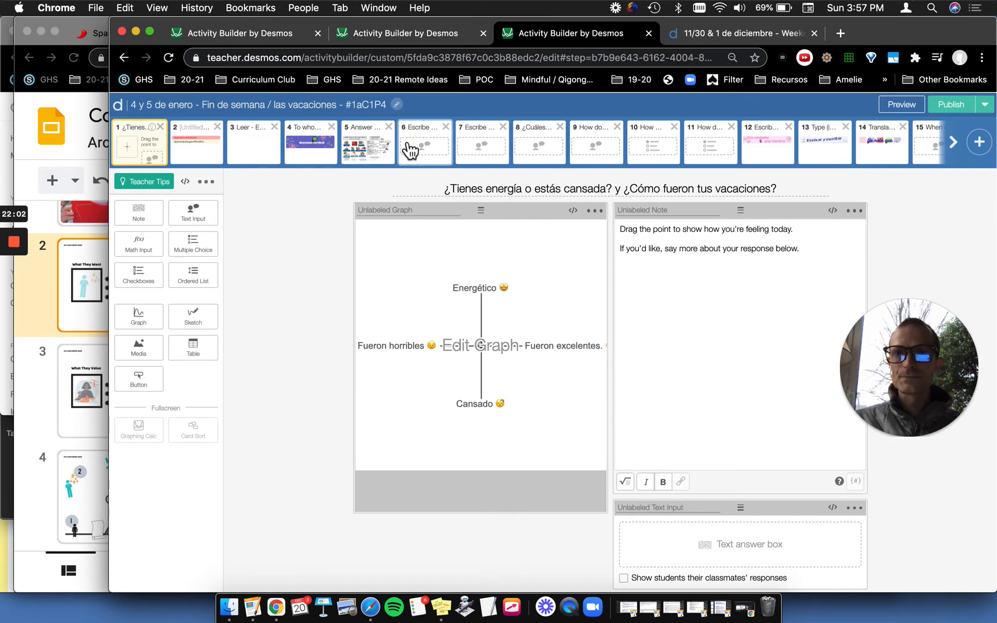
pyautogui.click(409, 149)
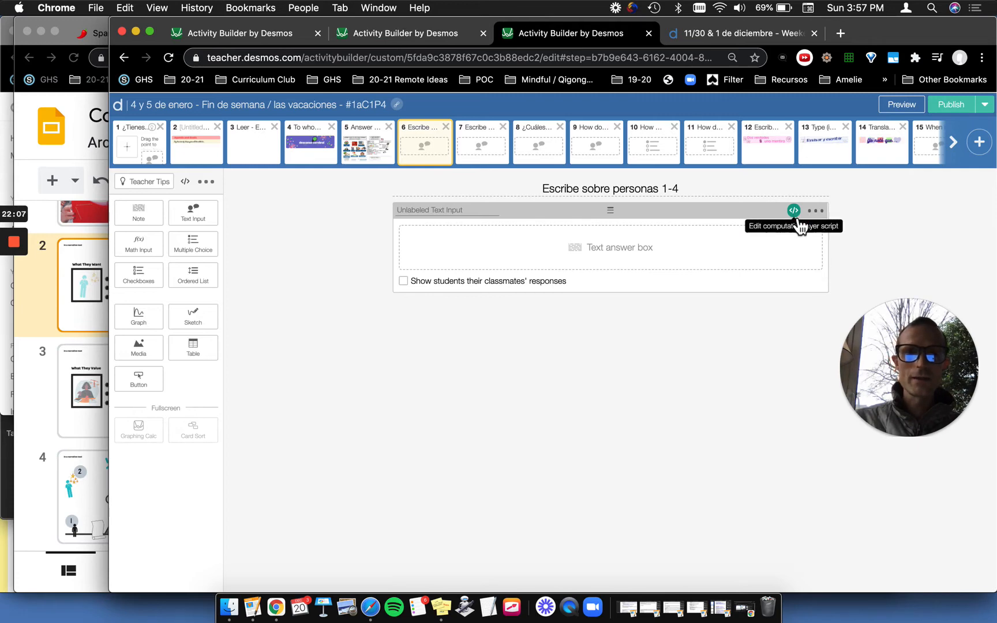
pyautogui.click(794, 211)
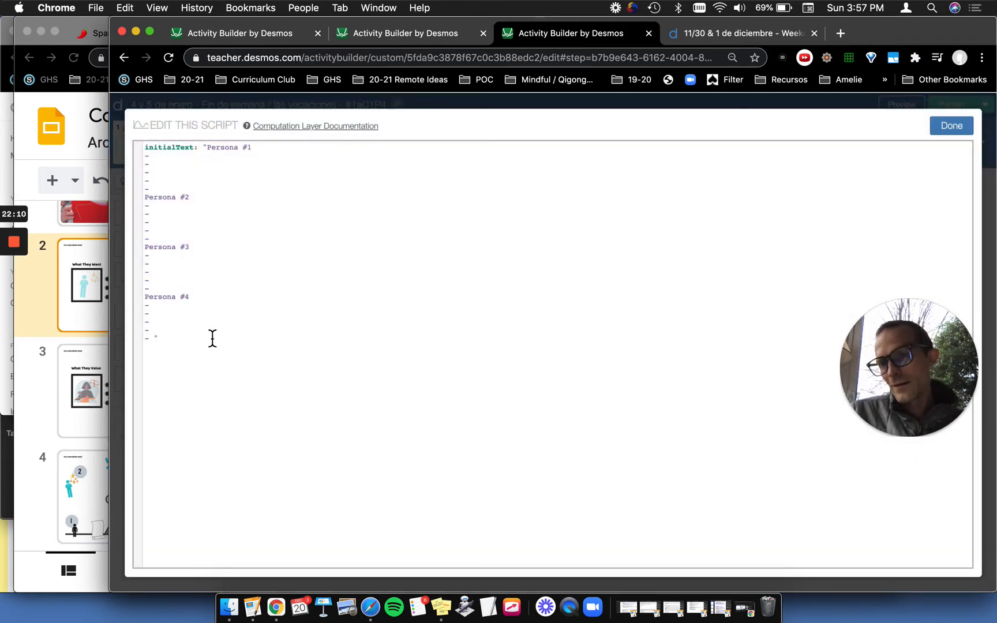
pyautogui.click(170, 296)
pyautogui.press('super+a')
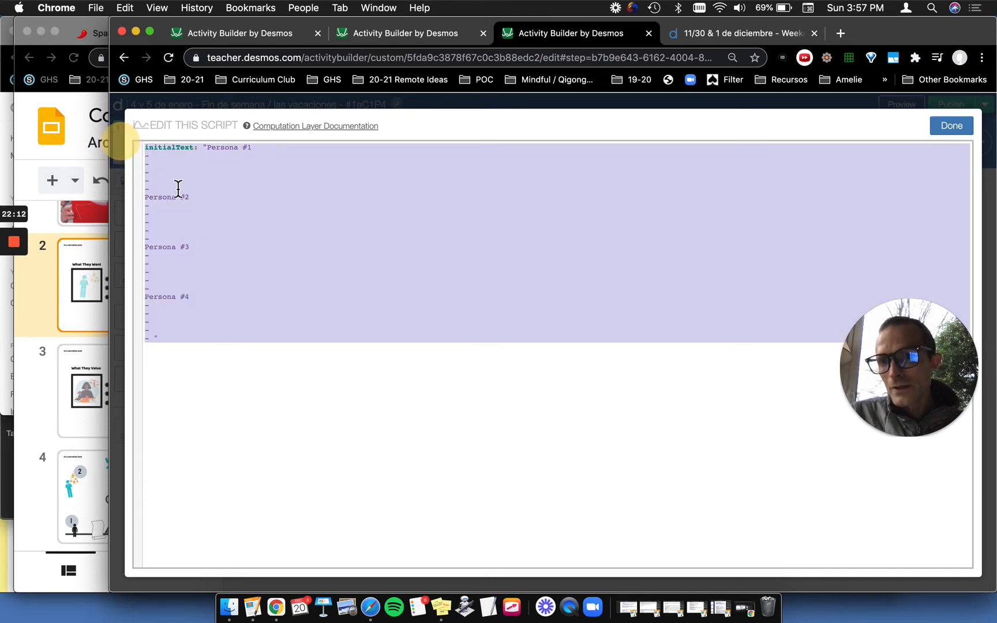
pyautogui.press('super+c')
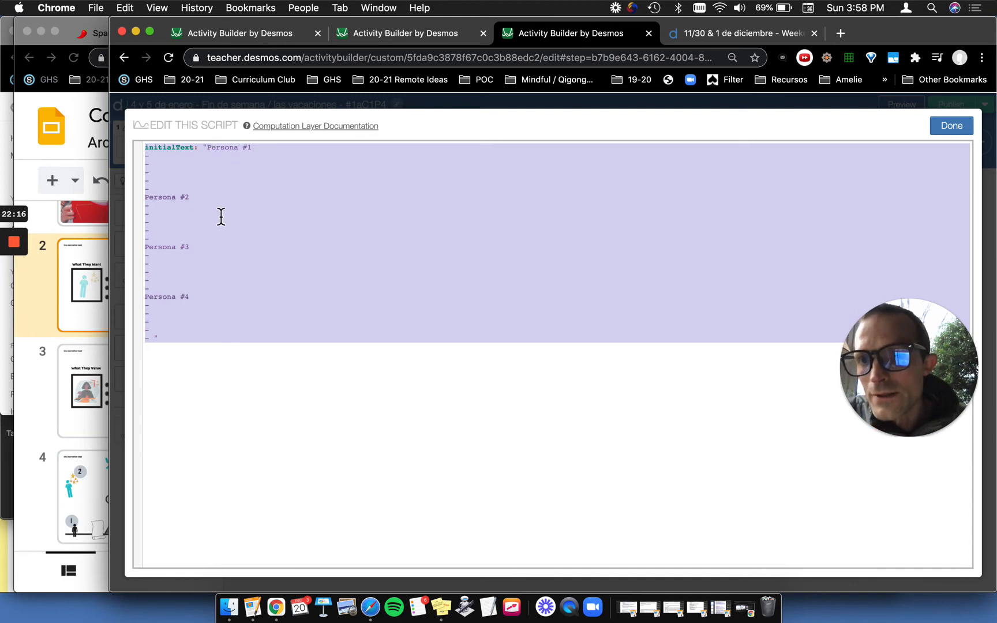
pyautogui.press('super+c')
pyautogui.click(962, 134)
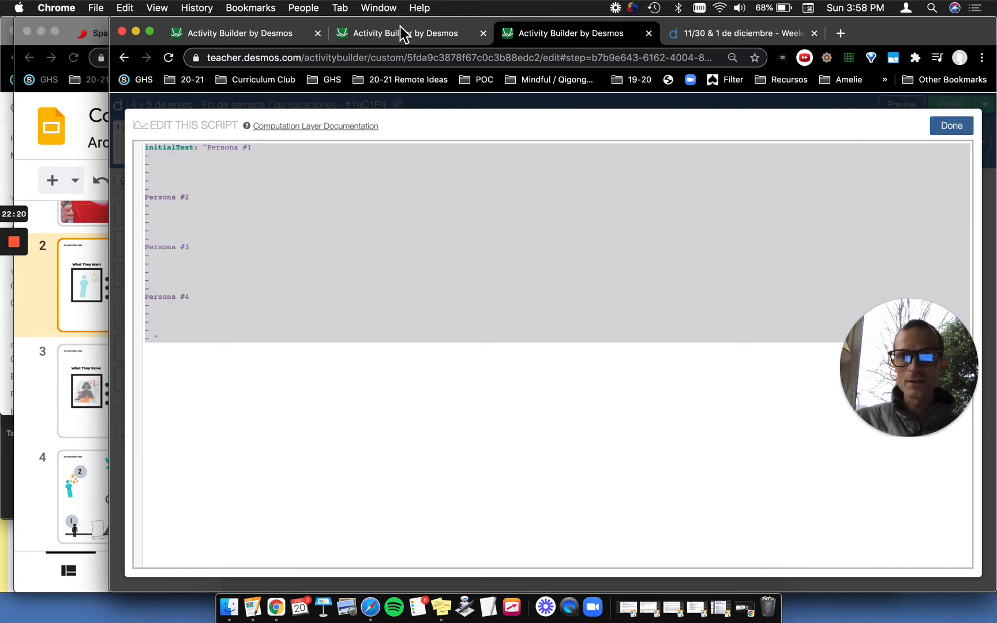
# Return to C3P1L1 (long version) and replace screen 4's Teacher Moves note with the copied initialText script.
pyautogui.click(363, 36)
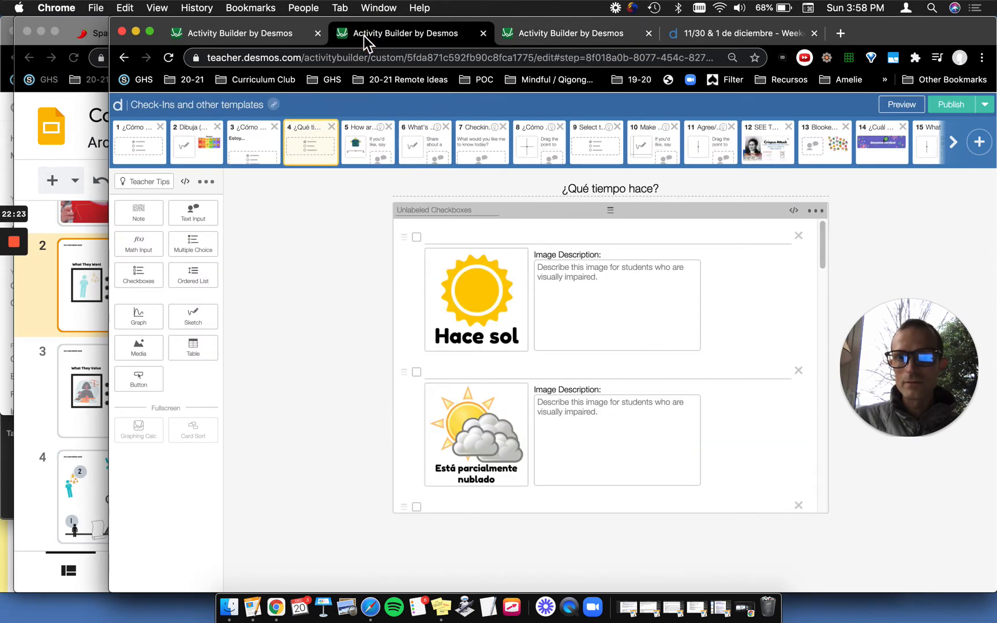
pyautogui.click(266, 34)
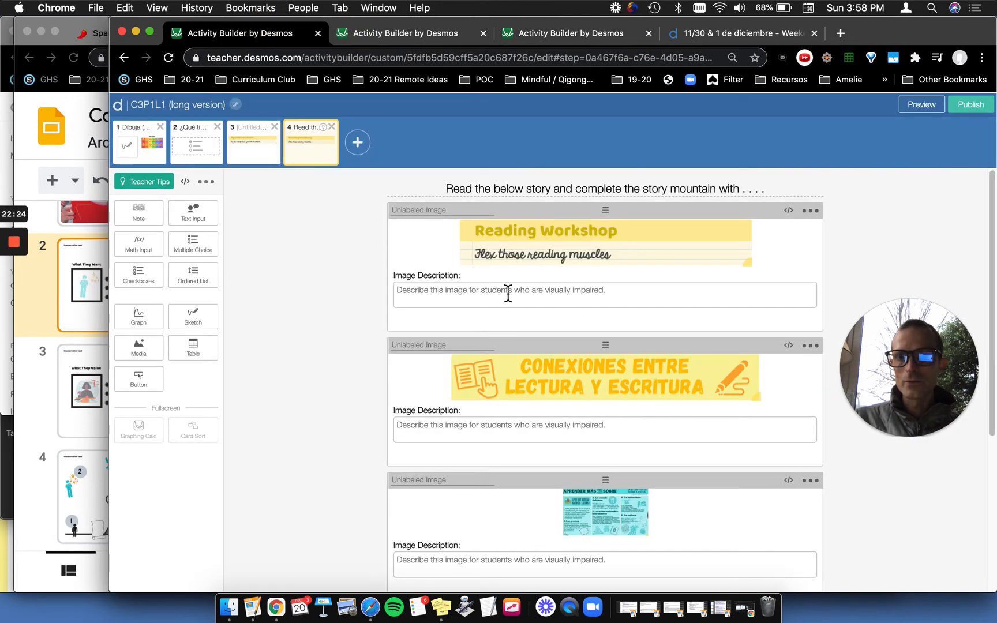
pyautogui.click(144, 192)
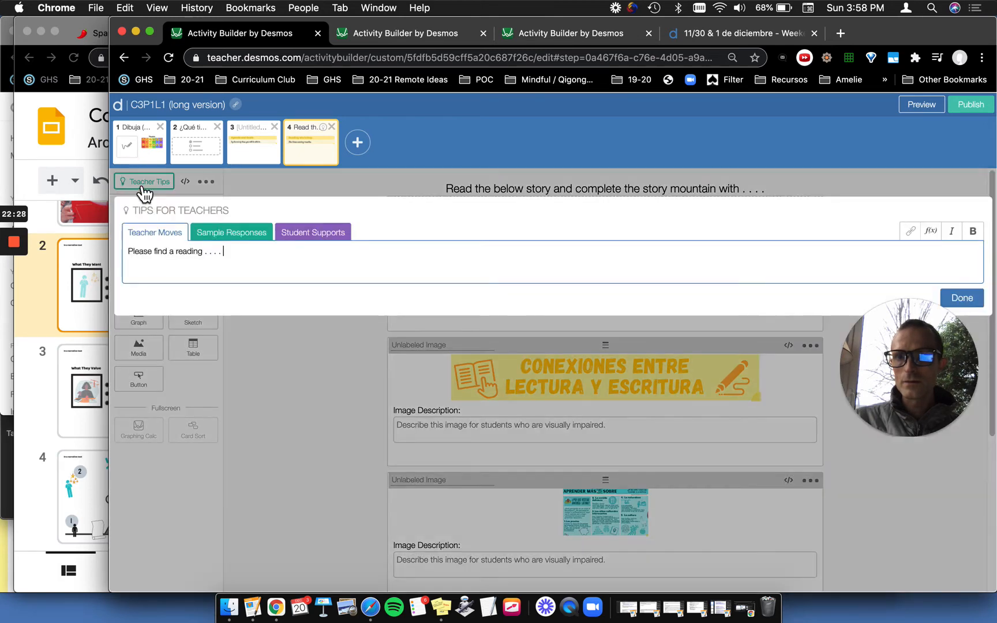
pyautogui.click(266, 248)
pyautogui.tripleClick(133, 250)
pyautogui.press('super+v')
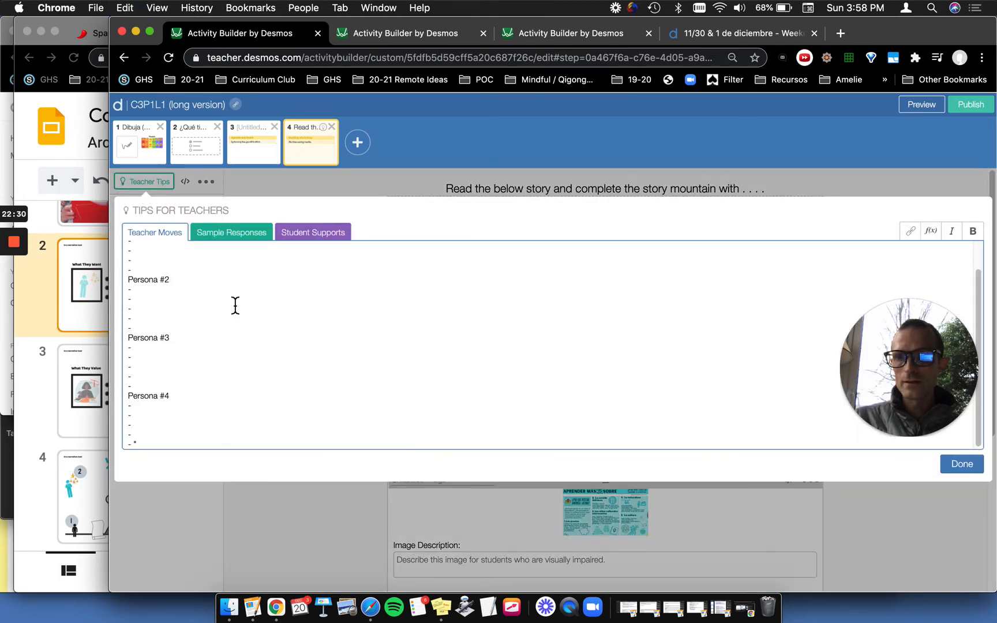
# Add the line "Copy and paste the below code." above the script in the Teacher Moves note and finish with the tips.
pyautogui.click(192, 257)
pyautogui.press('super+Left')
pyautogui.press('Return')
pyautogui.press('Return')
pyautogui.press('Up')
pyautogui.press('Up')
pyautogui.write('Copy')
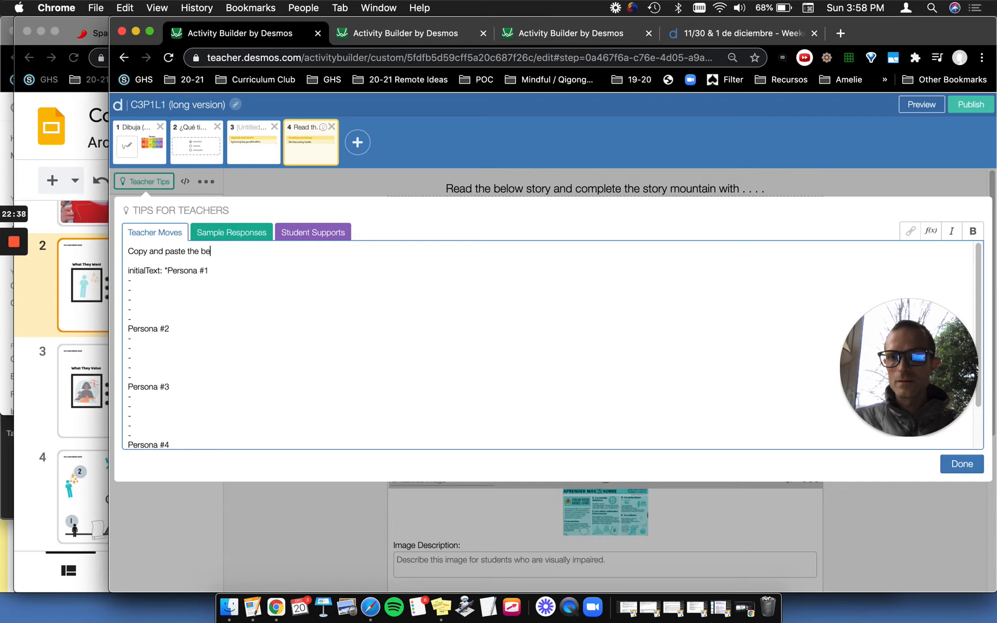
pyautogui.write('and paste the below code.')
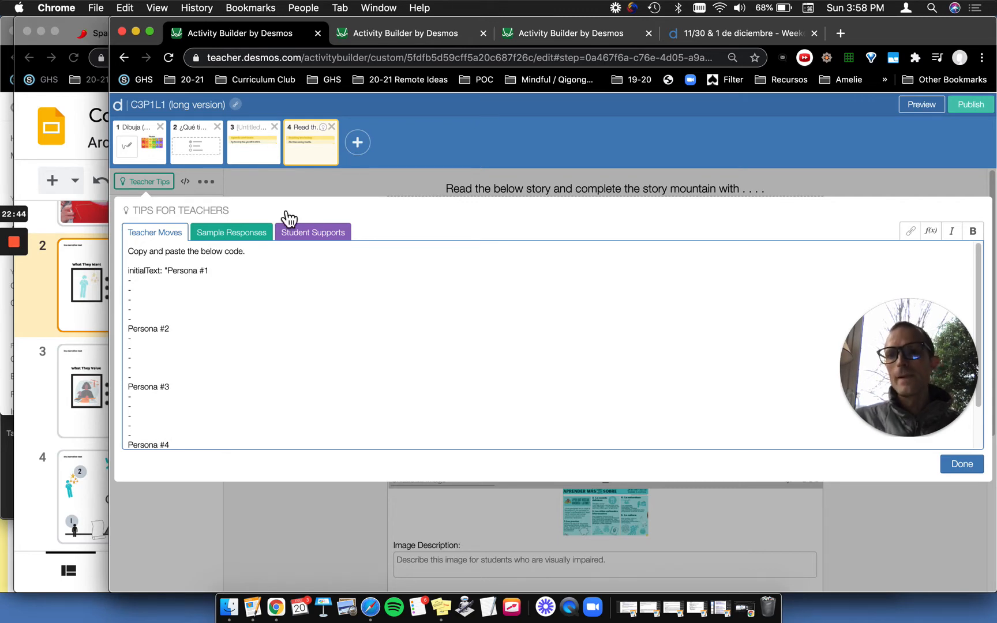
pyautogui.click(969, 477)
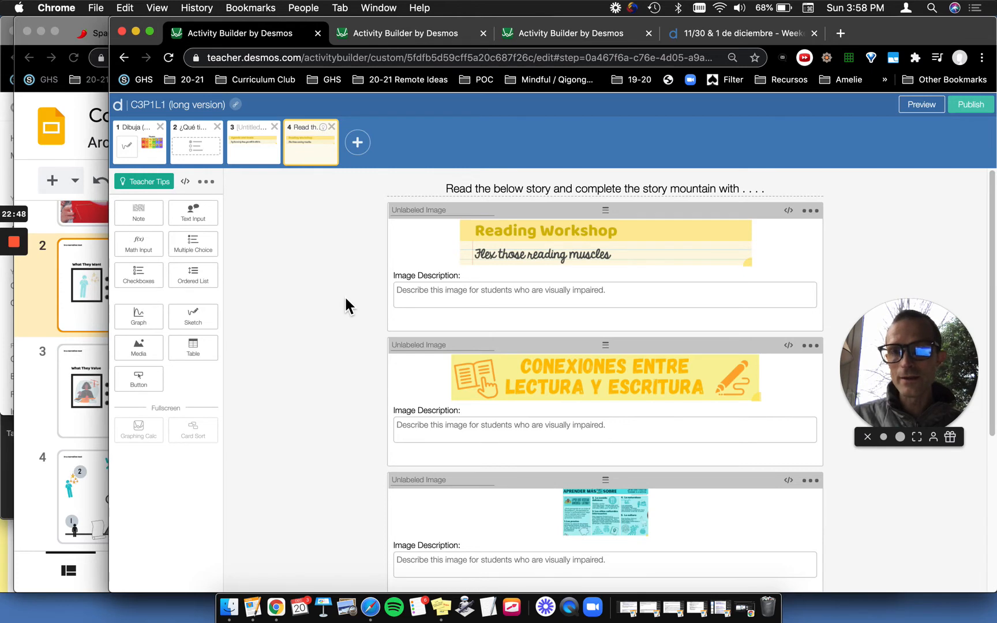
# Paste the copied initialText script, with its Persona #1 to #4 blocks, into the script of screen 4's text answer box.
pyautogui.scroll(-5, 345, 294)
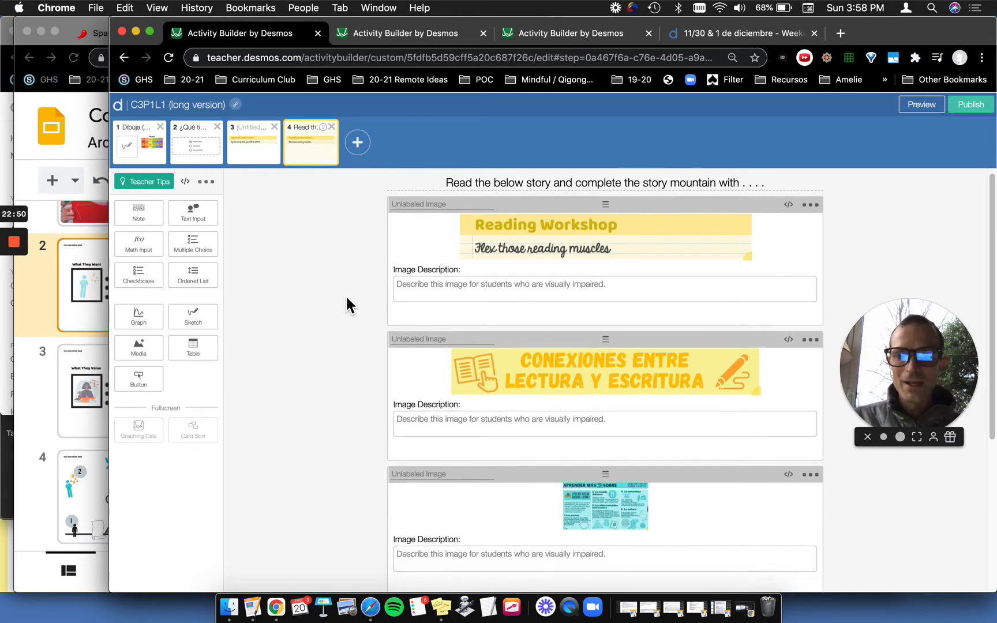
pyautogui.scroll(5, 346, 305)
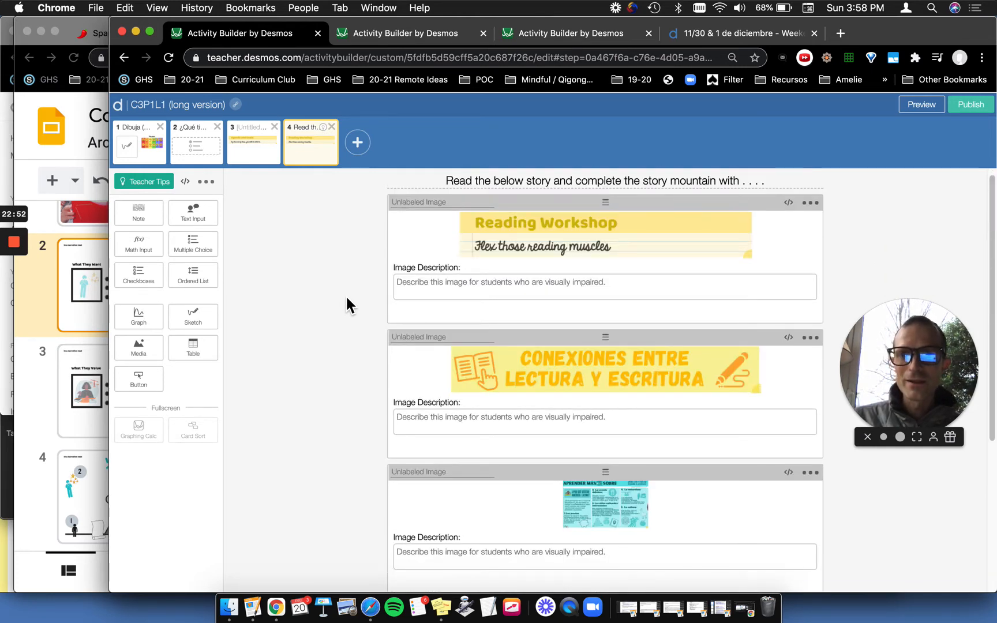
pyautogui.scroll(-5, 346, 298)
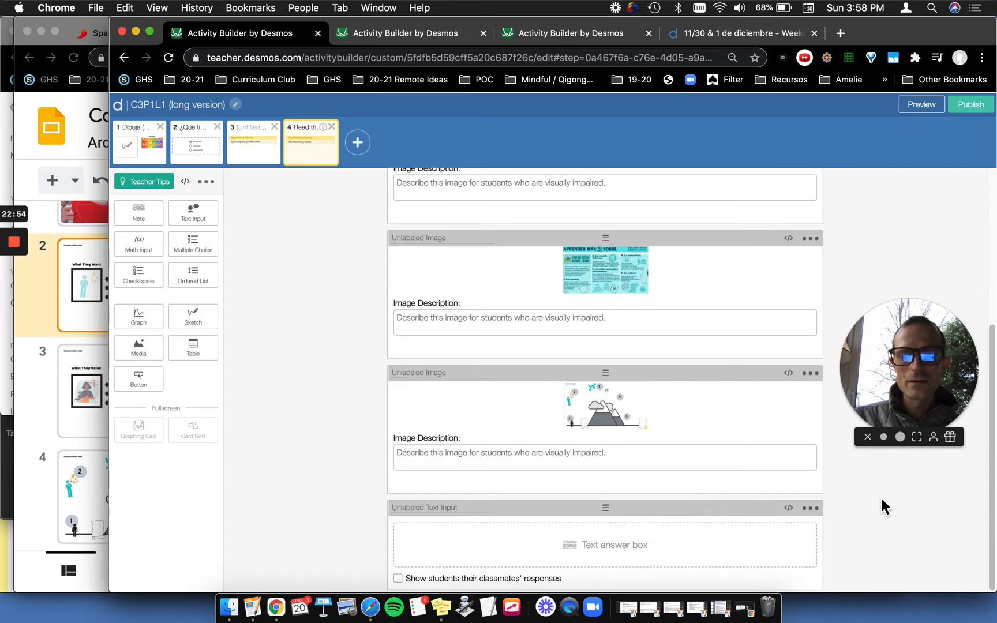
pyautogui.click(788, 508)
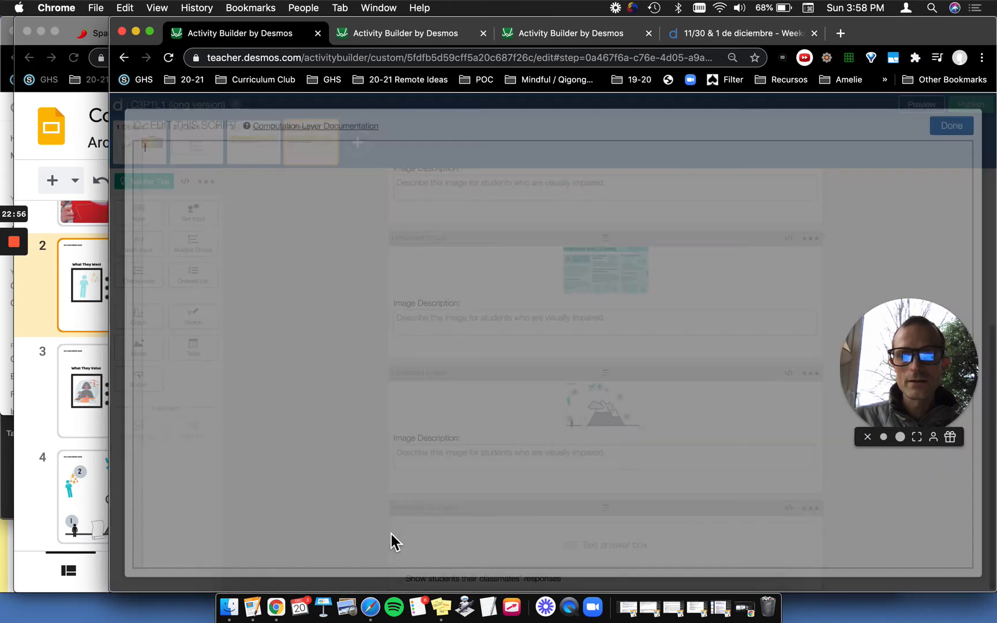
pyautogui.click(279, 245)
pyautogui.write('initialText: "Persona #1 - - - - - Persona #2 - - - - - Persona #3 - - - - - Persona #4 - - - - - "')
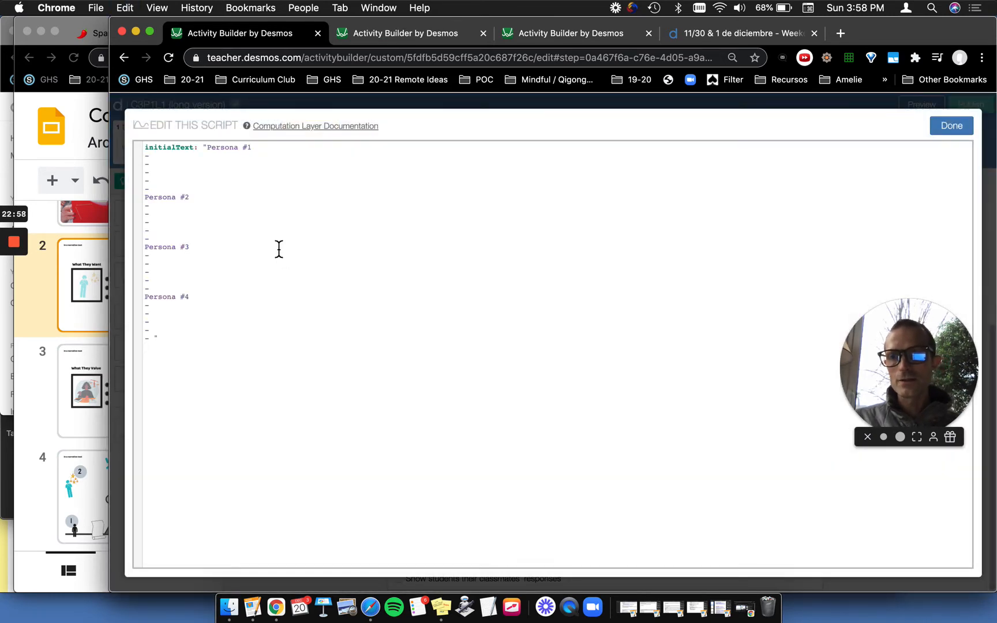
# Shorten the script's first two entries to #1 and #2, deleting the word Persona and the dash lines between them.
pyautogui.click(165, 186)
pyautogui.moveTo(148, 173); pyautogui.dragTo(143, 153)
pyautogui.press('BackSpace')
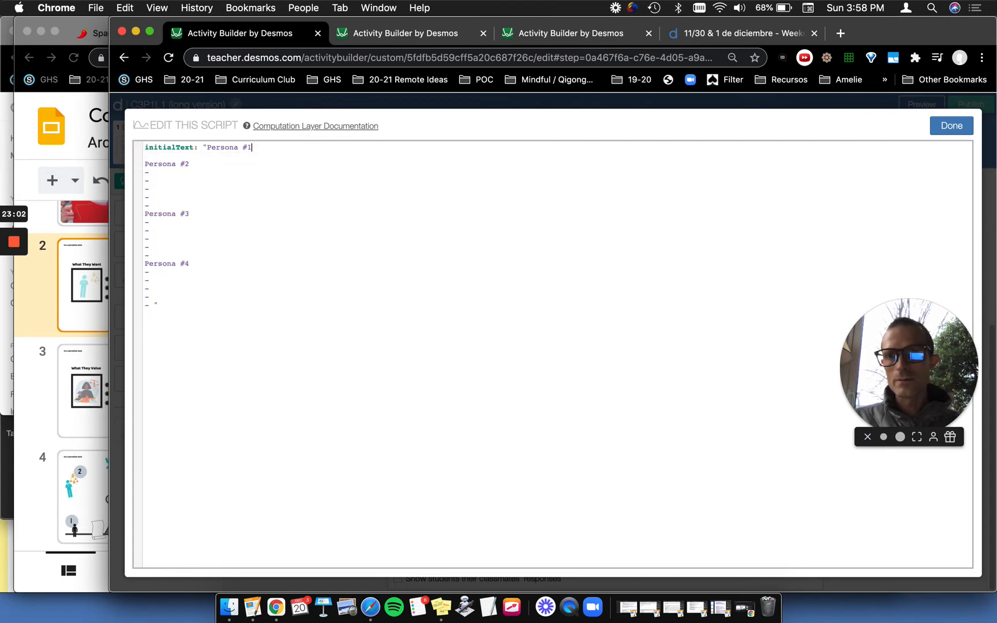
pyautogui.doubleClick(207, 147)
pyautogui.press('BackSpace')
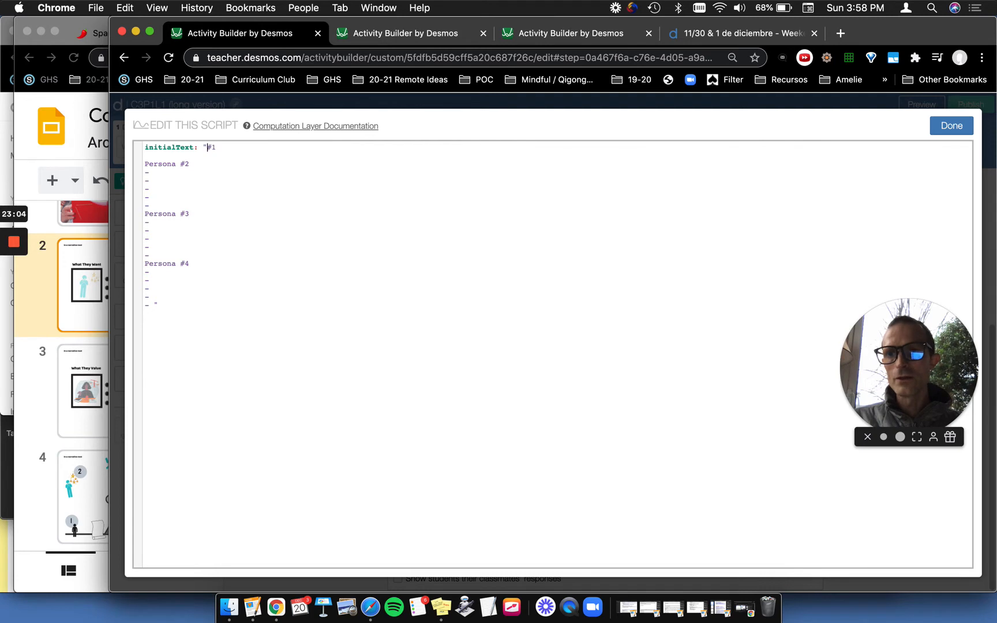
pyautogui.moveTo(144, 156); pyautogui.dragTo(176, 163)
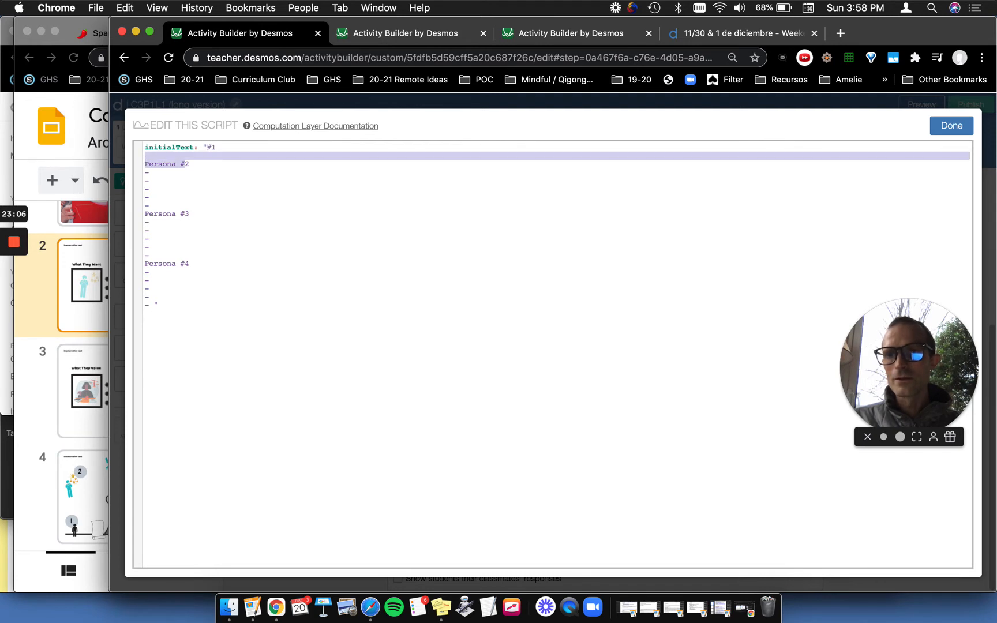
pyautogui.press('BackSpace')
# Shorten the Persona #3 and Persona #4 entries to #3 and #4, deleting the dash lines above each.
pyautogui.press('Down')
pyautogui.hotkey('shift', 'Down')
pyautogui.hotkey('shift', 'Down')
pyautogui.hotkey('shift', 'Down')
pyautogui.hotkey('shift', 'Down')
pyautogui.hotkey('shift', 'Down')
pyautogui.hotkey('alt', 'shift', 'Right')
pyautogui.press('BackSpace')
pyautogui.press('Down')
pyautogui.hotkey('shift', 'Down')
pyautogui.hotkey('shift', 'Down')
pyautogui.hotkey('shift', 'Down')
pyautogui.hotkey('shift', 'Down')
pyautogui.hotkey('shift', 'Down')
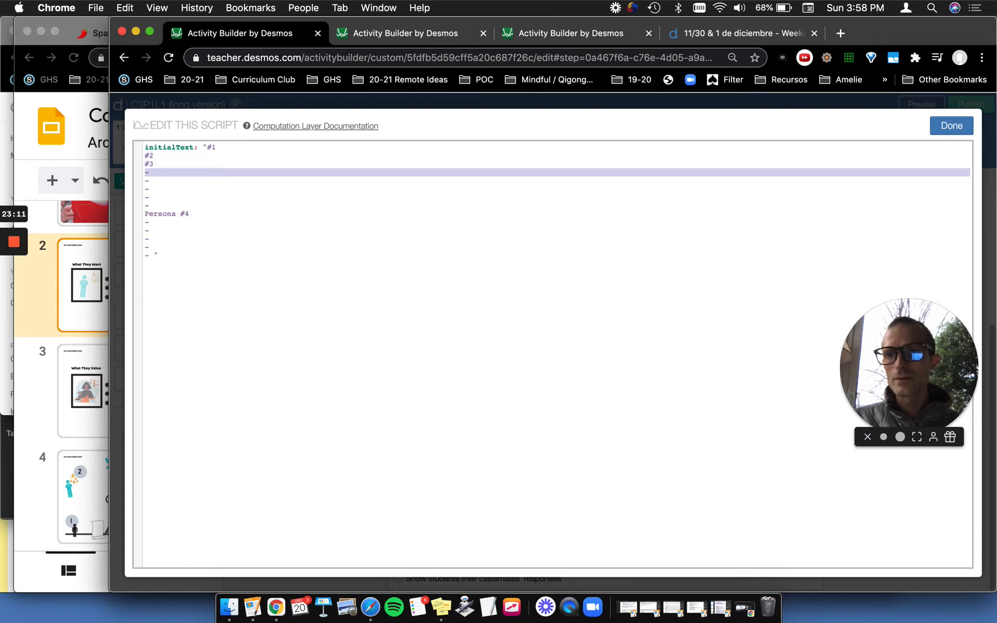
pyautogui.hotkey('alt', 'shift', 'Right')
pyautogui.hotkey('shift', 'Right')
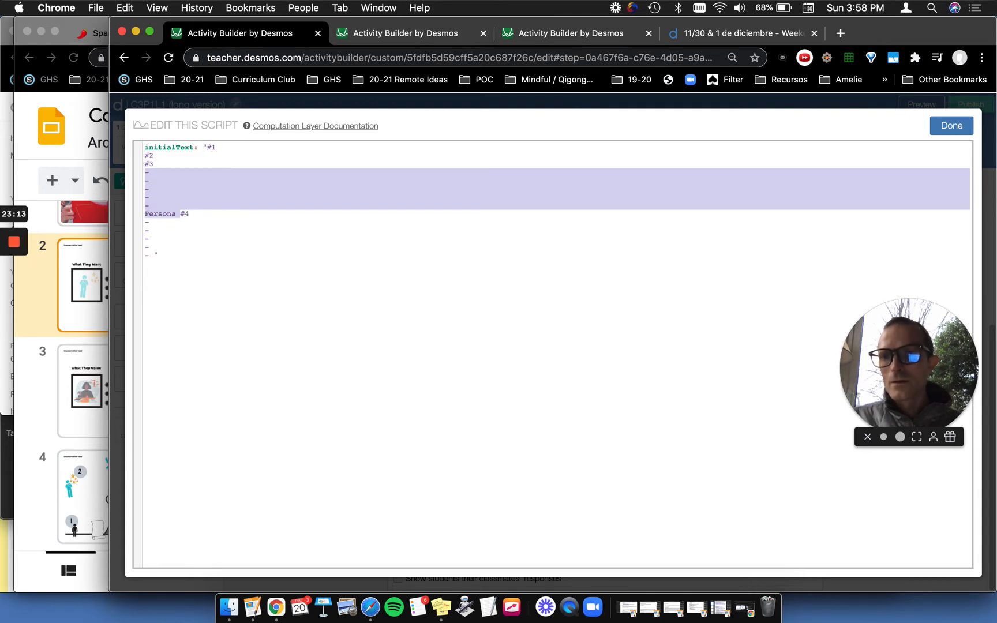
pyautogui.press('BackSpace')
# Replace the remaining dash lines with #5 directly before the closing quote and save the script.
pyautogui.press('Down')
pyautogui.hotkey('shift', 'Down')
pyautogui.hotkey('shift', 'Down')
pyautogui.hotkey('shift', 'Down')
pyautogui.hotkey('shift', 'Down')
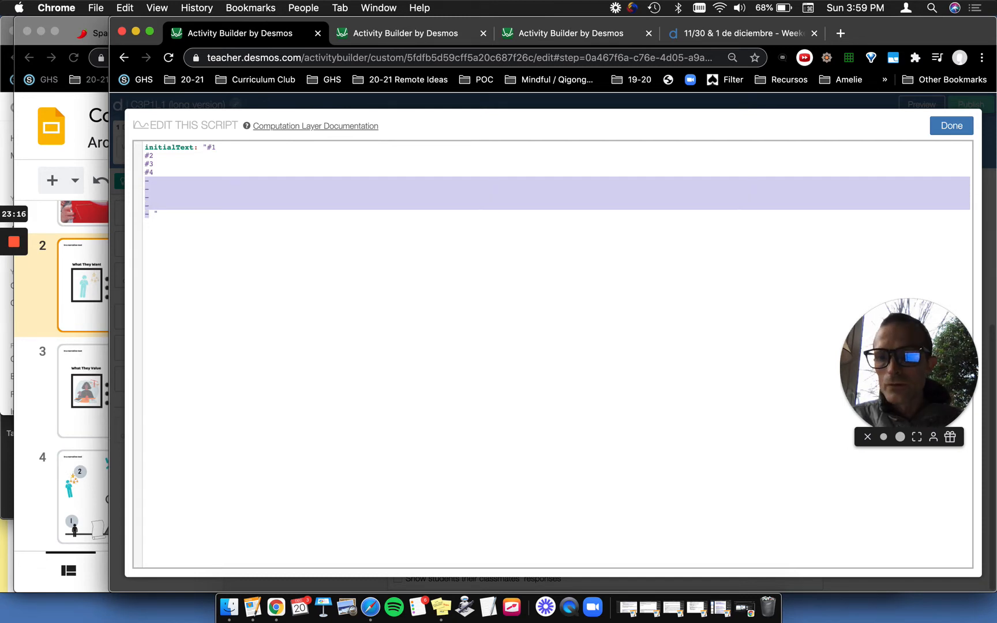
pyautogui.write('#5')
pyautogui.press('Up')
pyautogui.press('Up')
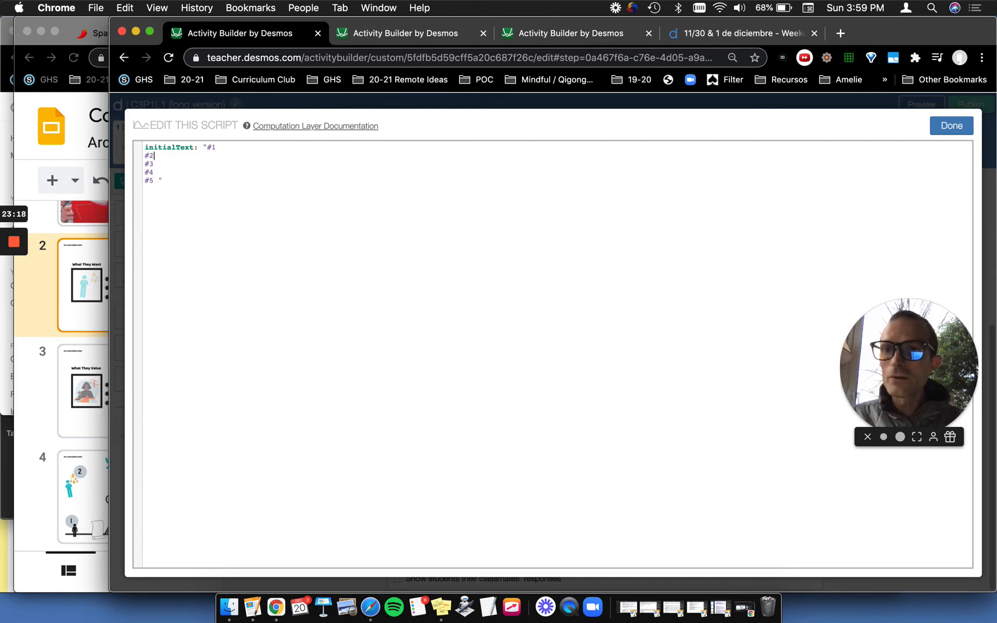
pyautogui.press('Down')
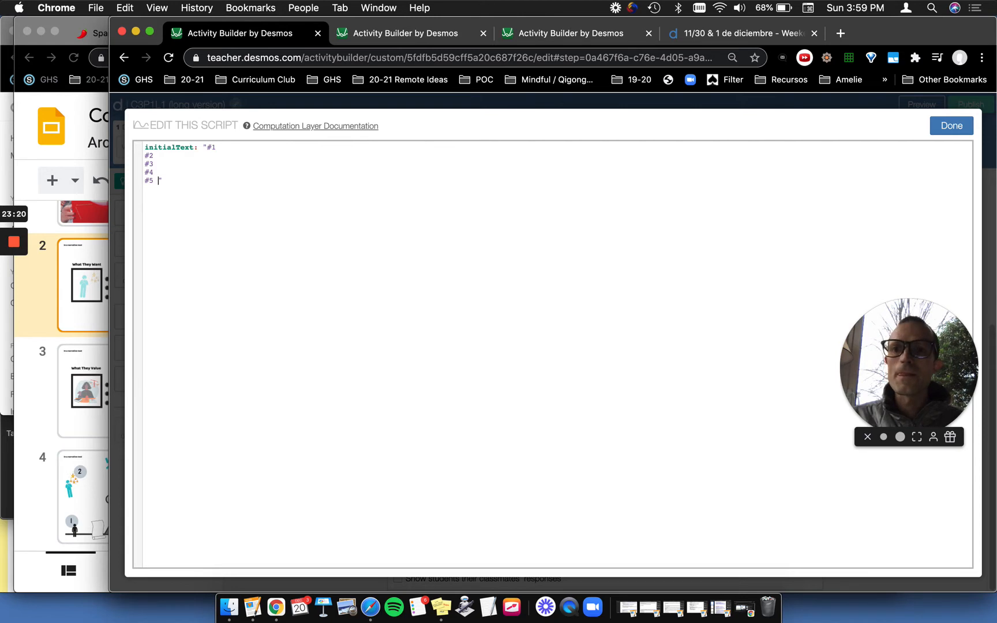
pyautogui.press('BackSpace')
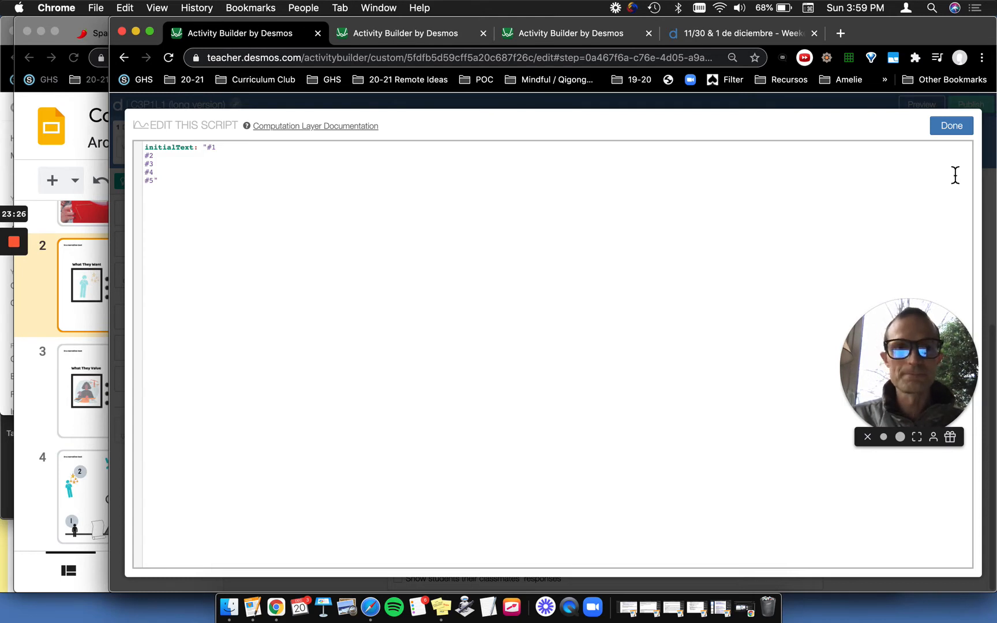
pyautogui.click(952, 126)
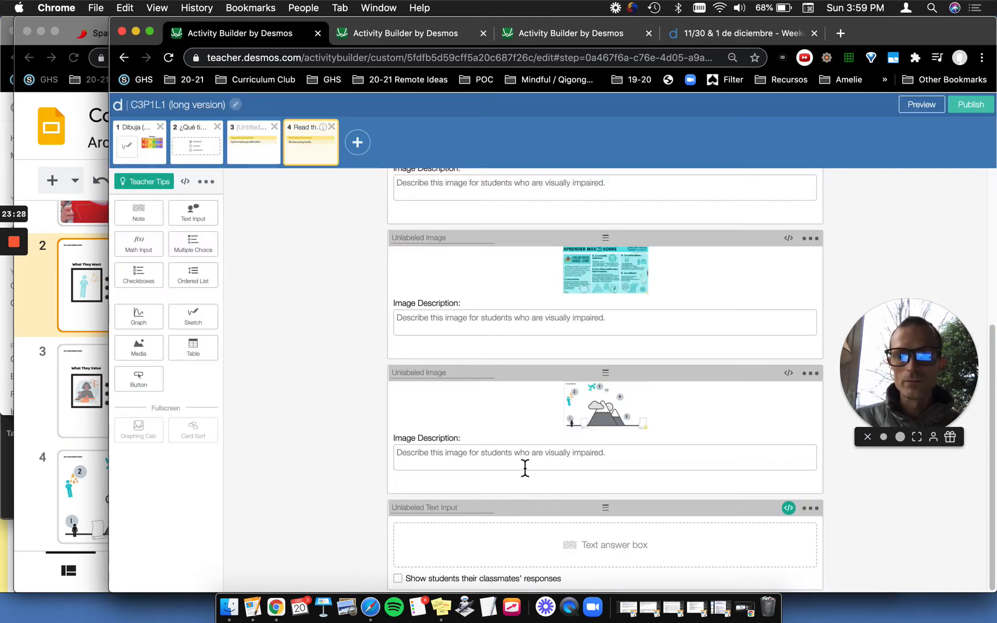
# Preview screen 4 as a student and dismiss the Teacher Moves notes covering it.
pyautogui.click(918, 109)
pyautogui.scroll(-3, 558, 251)
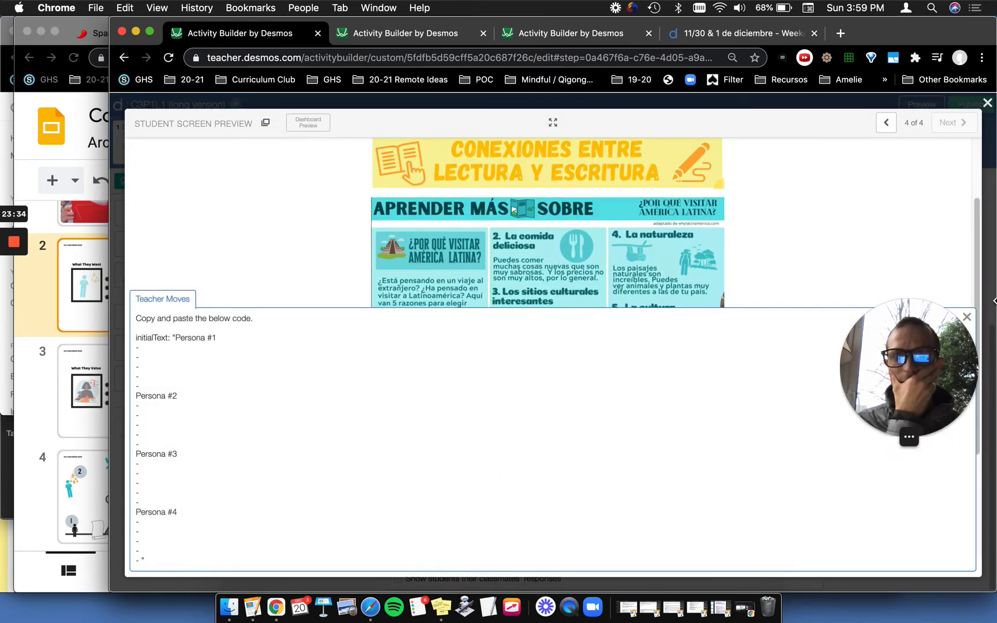
pyautogui.click(969, 323)
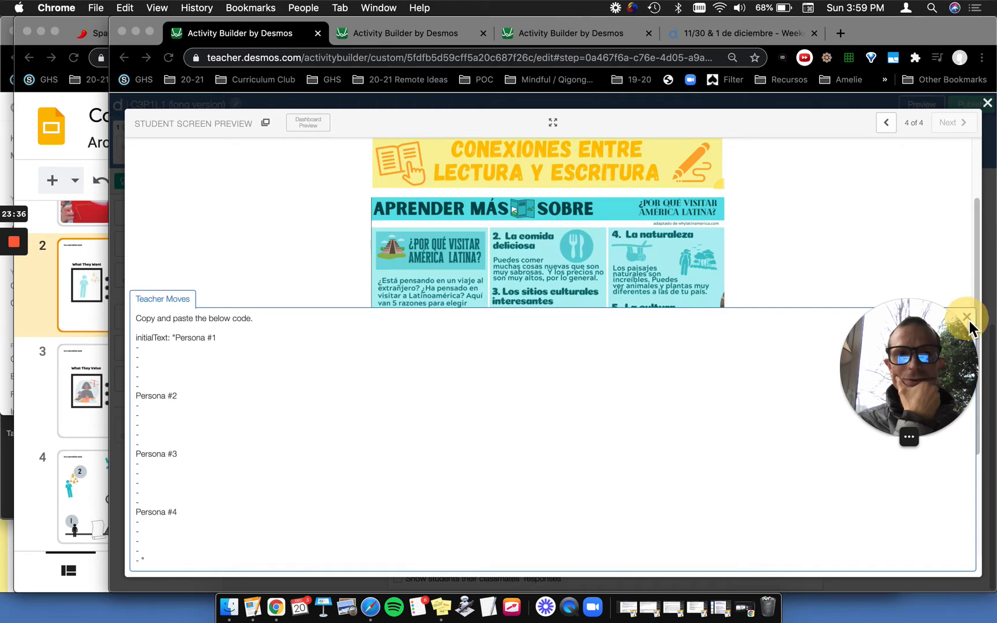
pyautogui.click(971, 324)
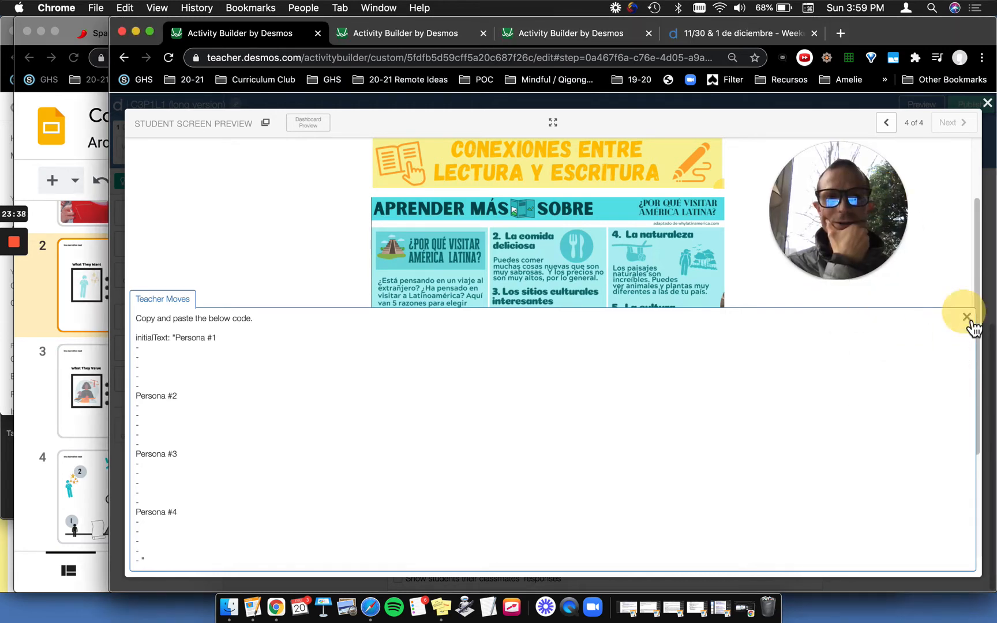
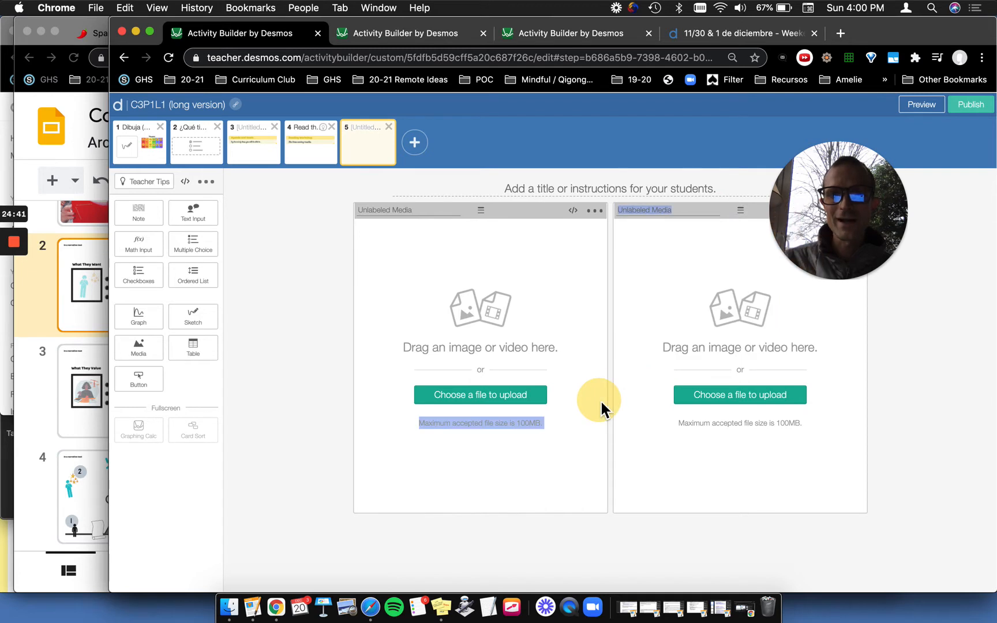
# On screen 5, stack the two media components in one column and add two text inputs stacked in a second column.
pyautogui.moveTo(747, 213); pyautogui.dragTo(600, 449)
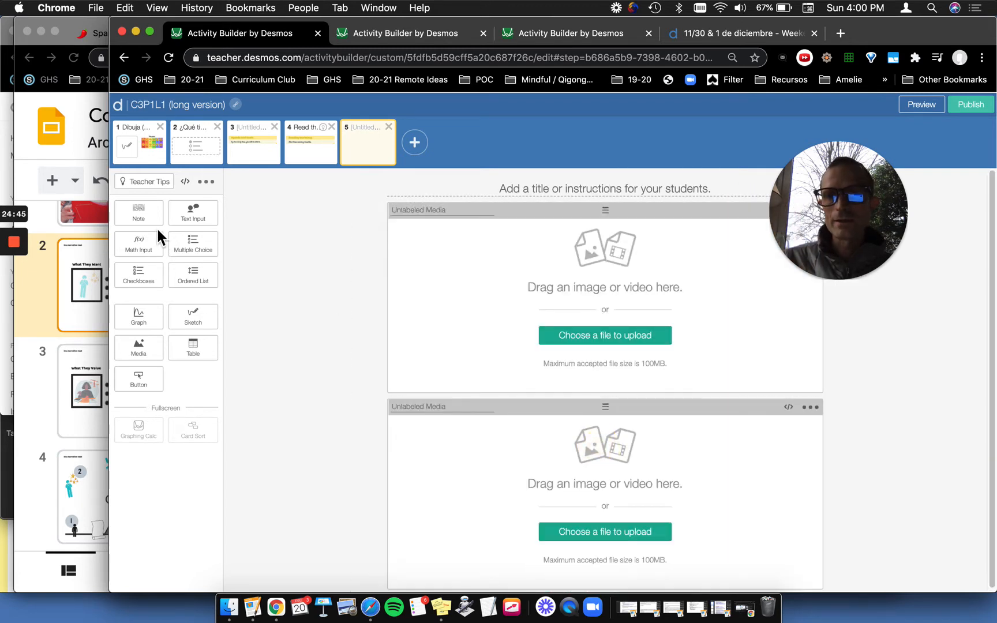
pyautogui.click(191, 221)
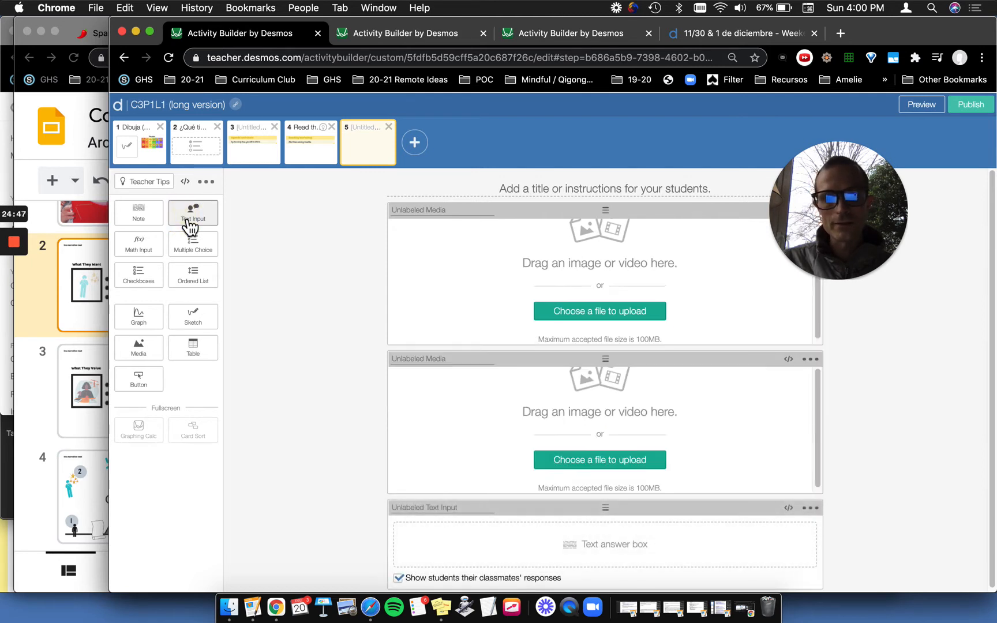
pyautogui.click(190, 222)
pyautogui.moveTo(605, 480); pyautogui.dragTo(796, 254)
pyautogui.moveTo(714, 411); pyautogui.dragTo(721, 472)
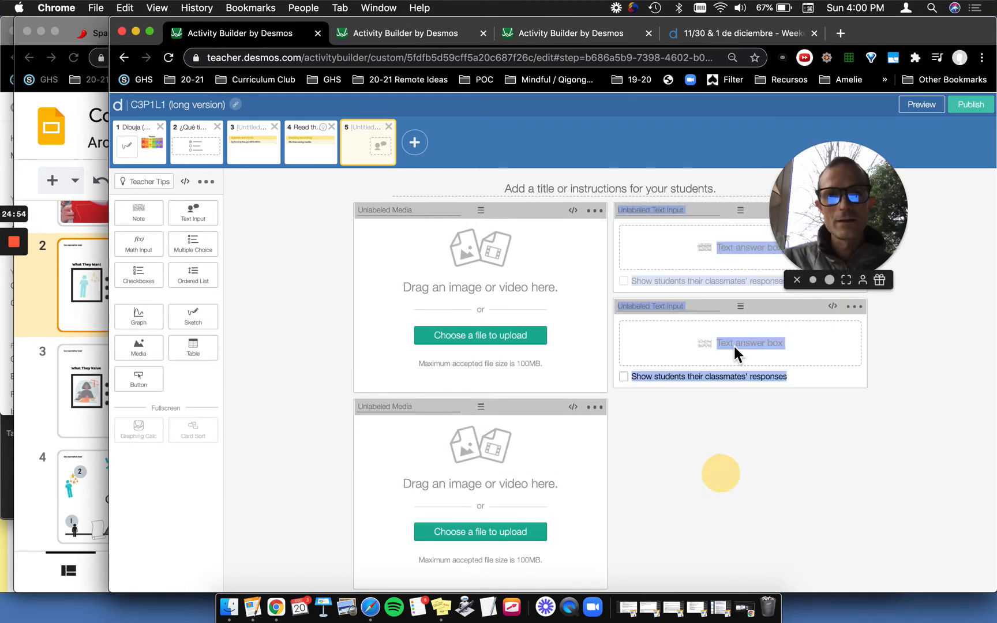
pyautogui.click(715, 238)
# Paste the Persona #1 to #4 initialText script into the script of screen 5's upper text input and save it.
pyautogui.moveTo(857, 197); pyautogui.dragTo(875, 496)
pyautogui.click(832, 212)
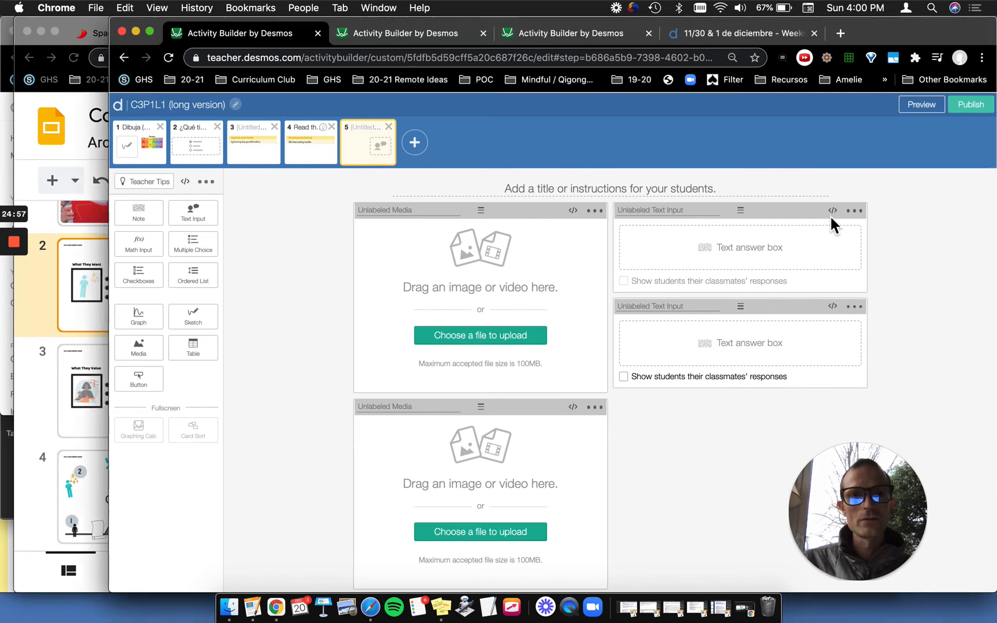
pyautogui.click(833, 211)
pyautogui.write('initialText: "Persona #1 - - - - - Persona #2 - - - - - Persona #3 - - - - - Persona #4 - - - - - "')
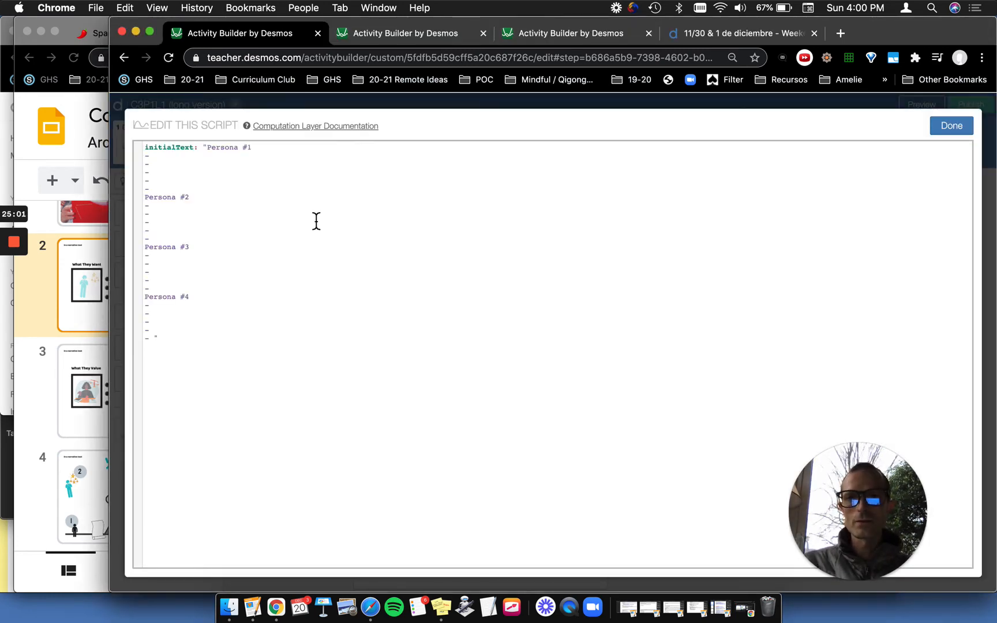
pyautogui.click(935, 126)
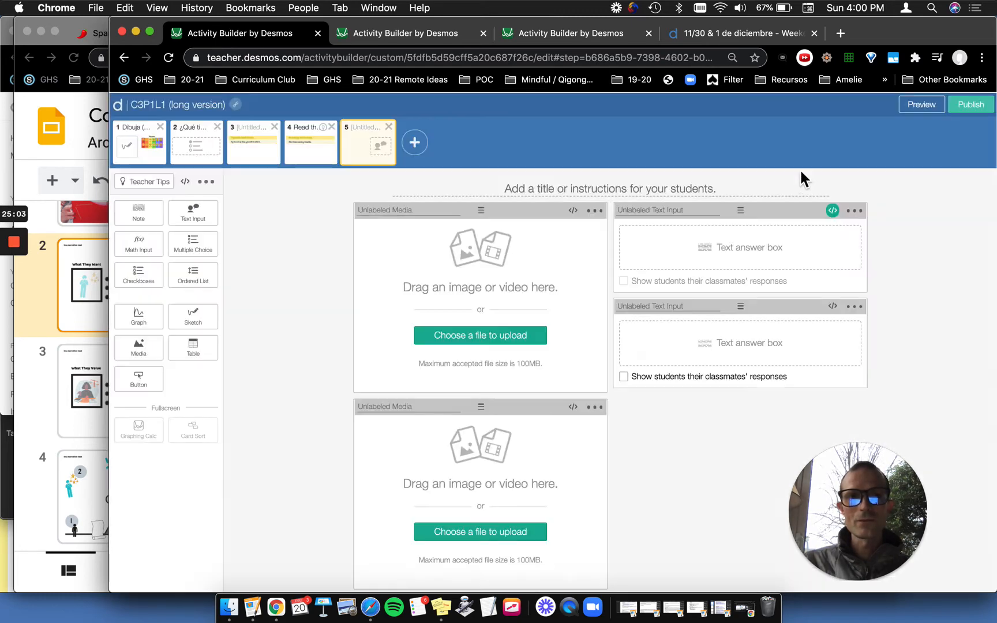
# Copy the whole initialText script listing #1 to #5 from the text input on screen 4.
pyautogui.click(312, 155)
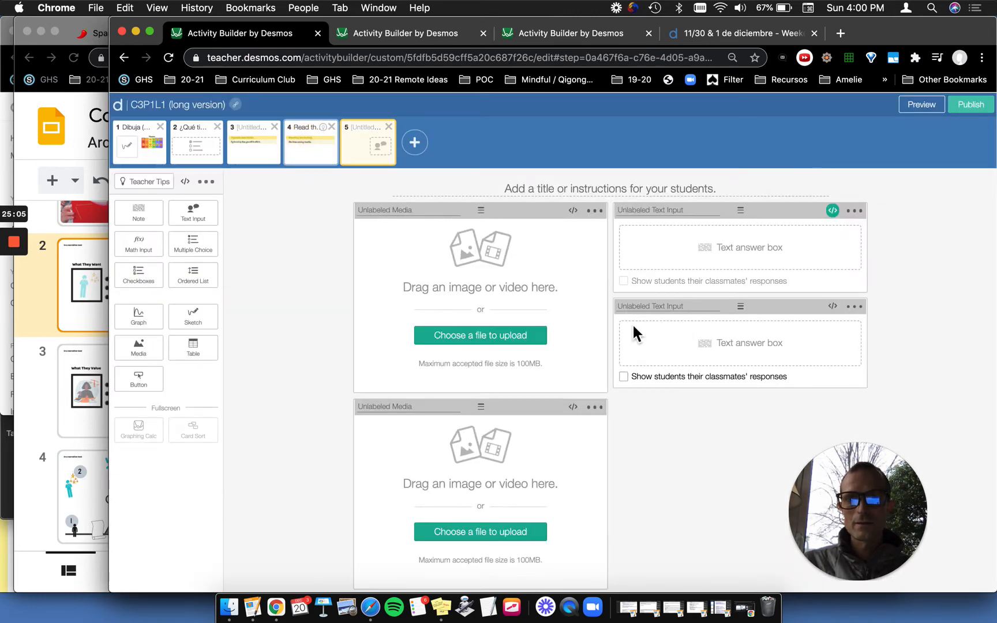
pyautogui.scroll(-5, 623, 375)
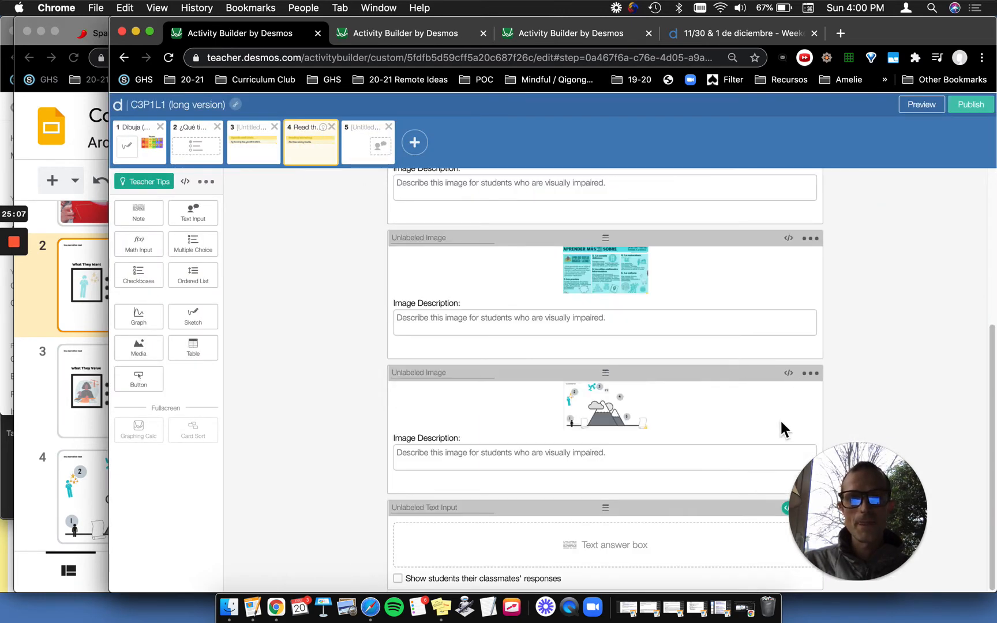
pyautogui.click(786, 508)
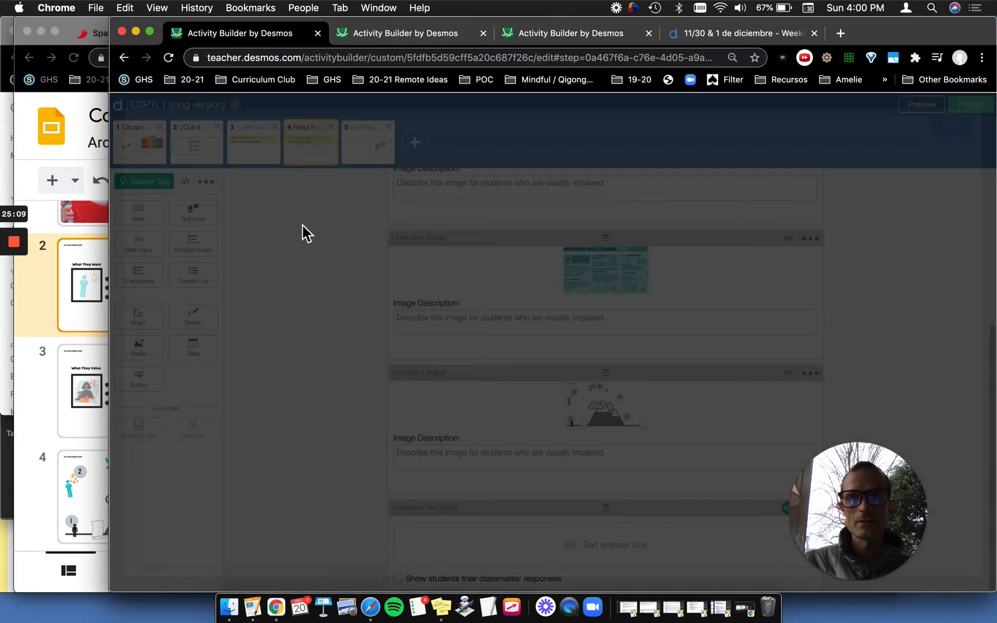
pyautogui.press('super+a')
pyautogui.press('super+c')
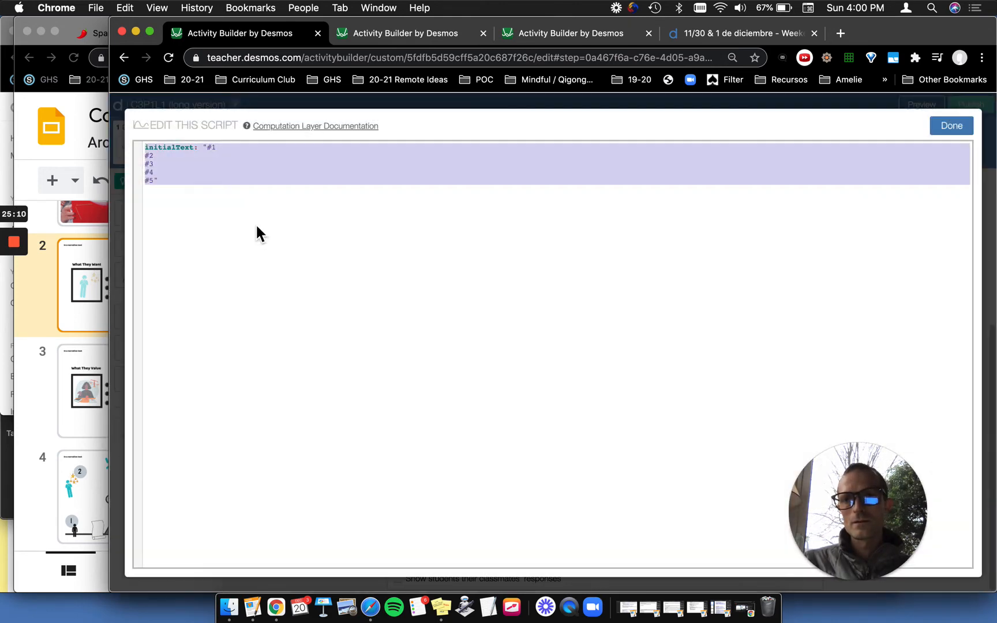
pyautogui.click(952, 125)
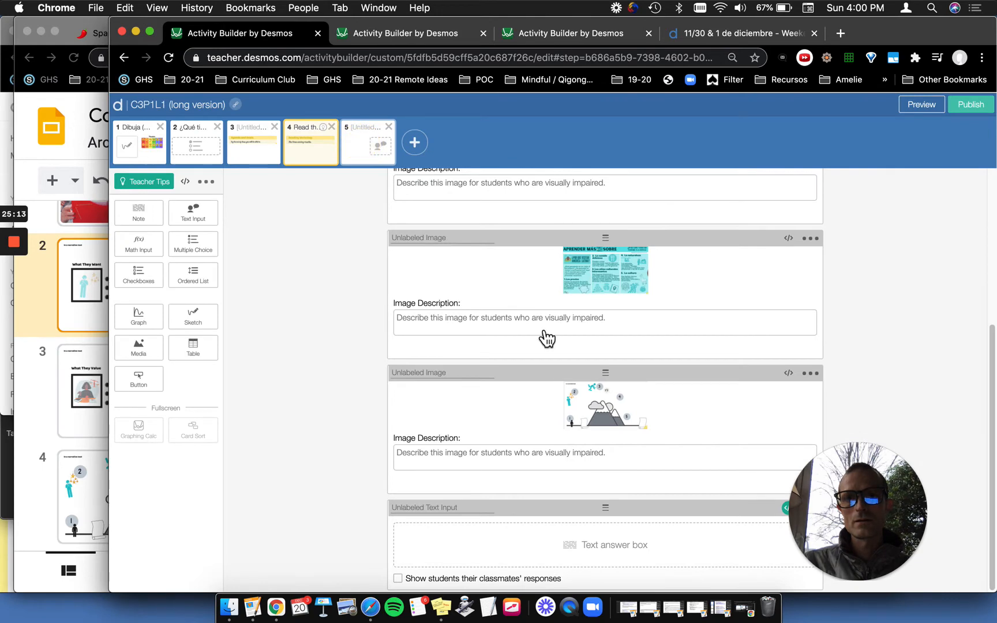
# Replace the script of screen 5's upper text input with the copied #1 to #5 initialText script.
pyautogui.click(833, 209)
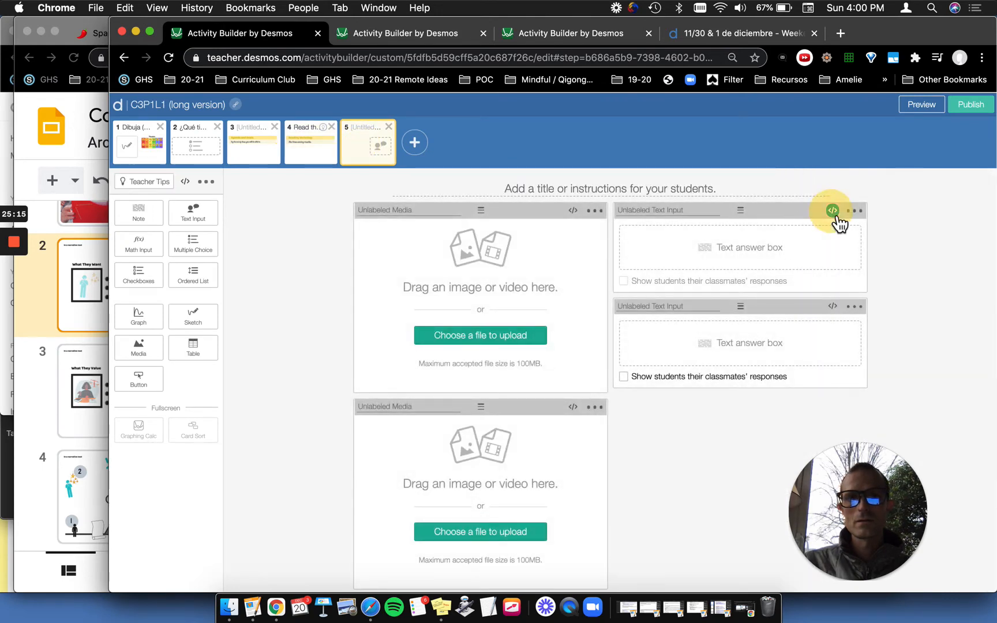
pyautogui.press('super+v')
pyautogui.press('super+a')
pyautogui.press('BackSpace')
pyautogui.press('super+v')
pyautogui.press('BackSpace')
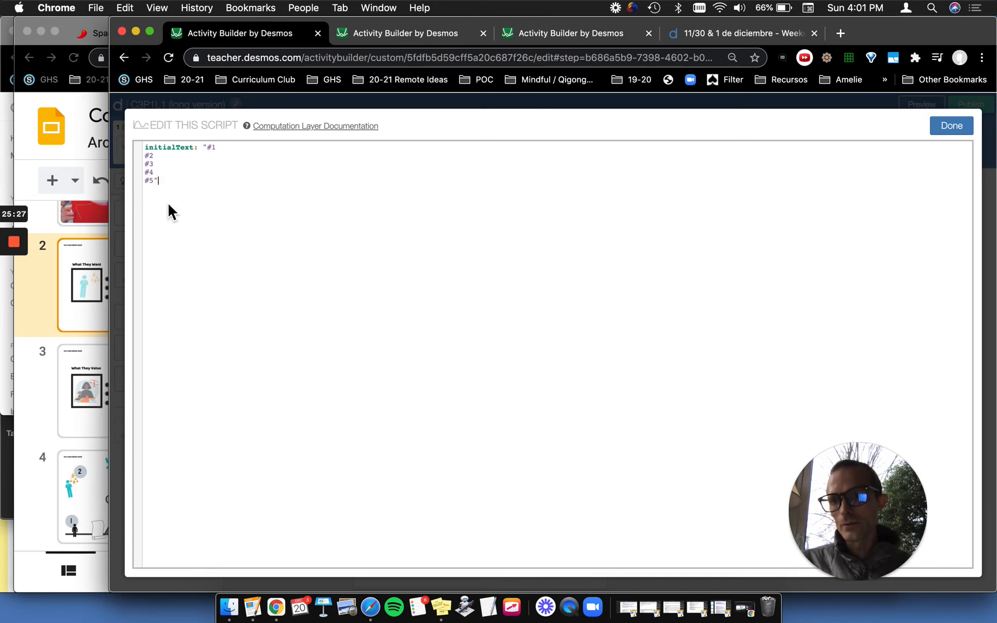
# Change the initialText of screen 5's upper text input to the lines A), B) and C), and save the script.
pyautogui.hotkey('shift', 'Up')
pyautogui.hotkey('shift', 'Up')
pyautogui.hotkey('shift', 'Up')
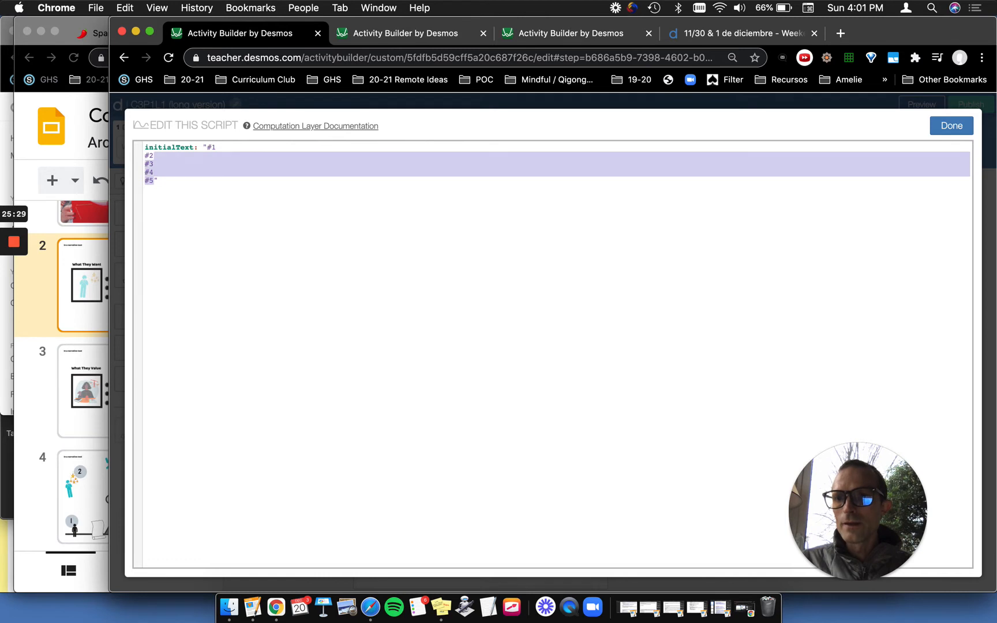
pyautogui.hotkey('shift', 'Up')
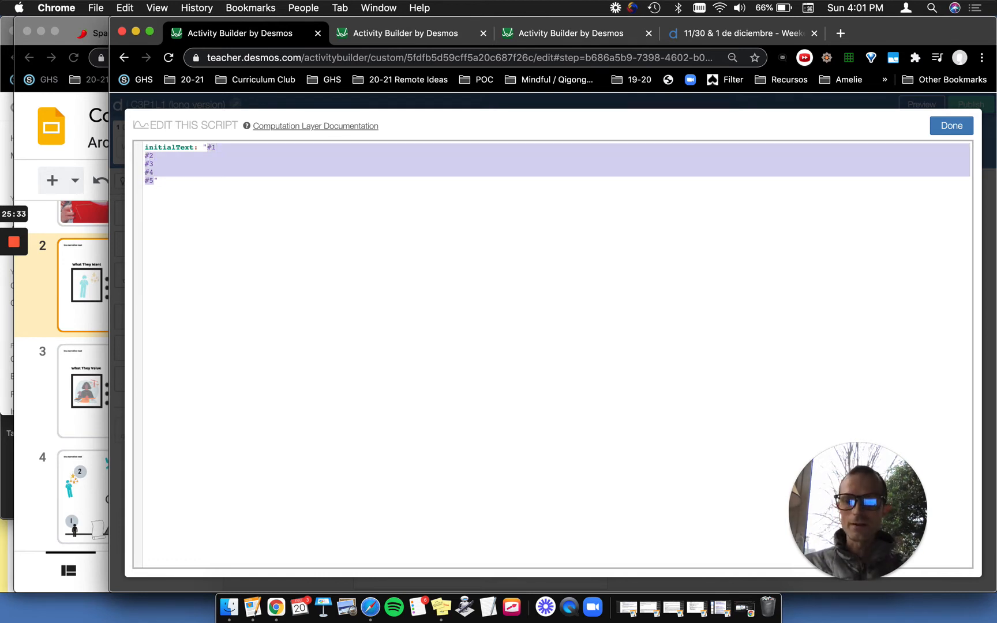
pyautogui.write('A)')
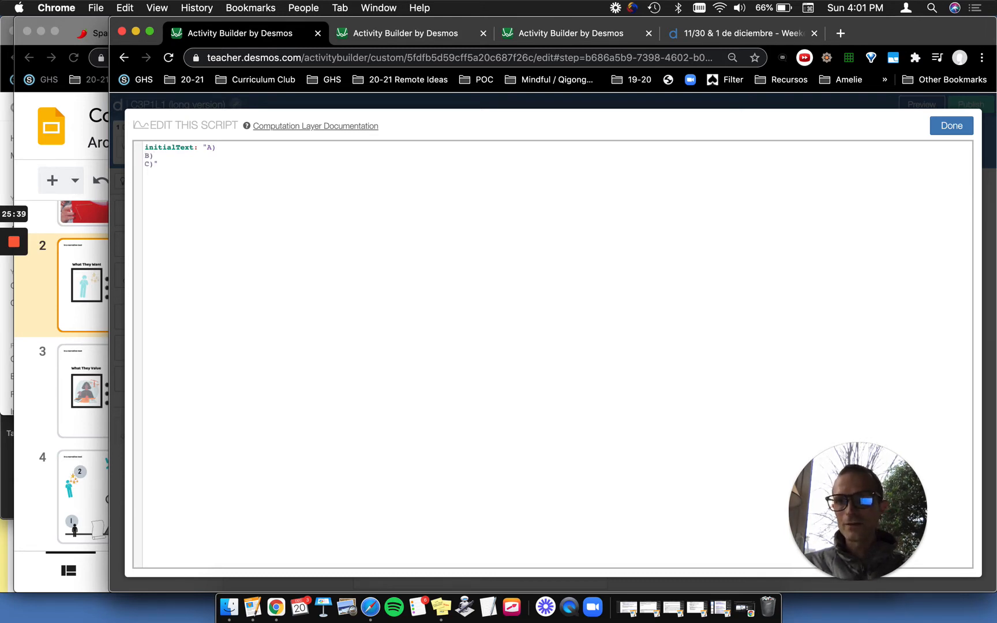
pyautogui.click(951, 127)
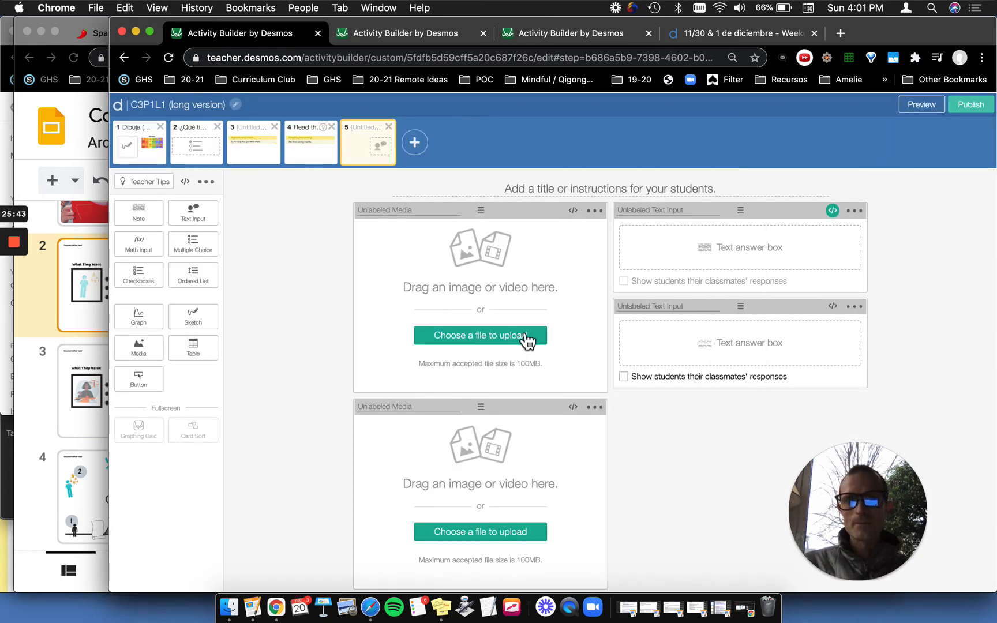
pyautogui.click(495, 348)
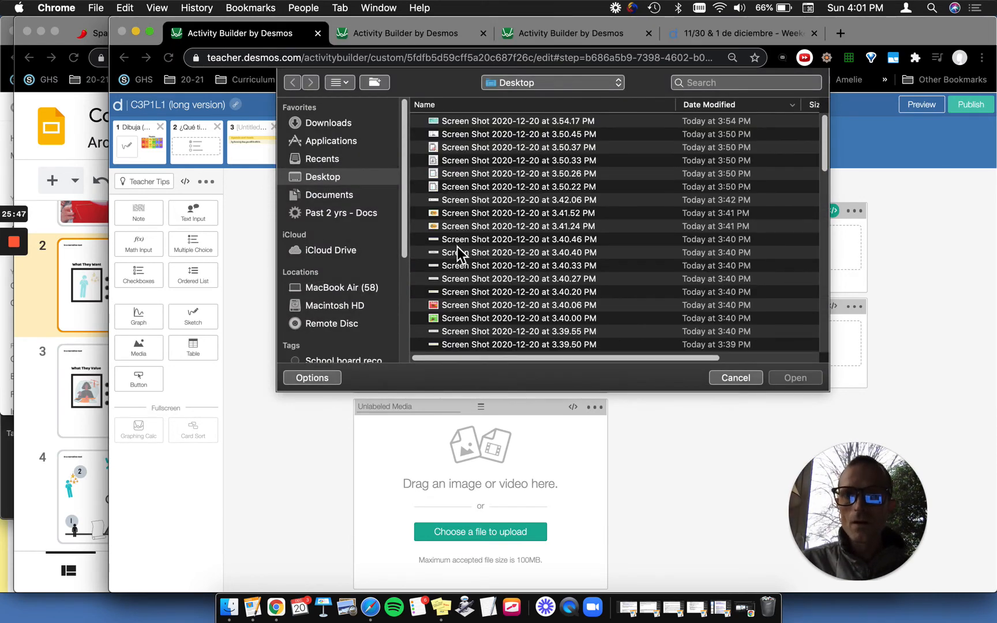
pyautogui.scroll(-1, 457, 247)
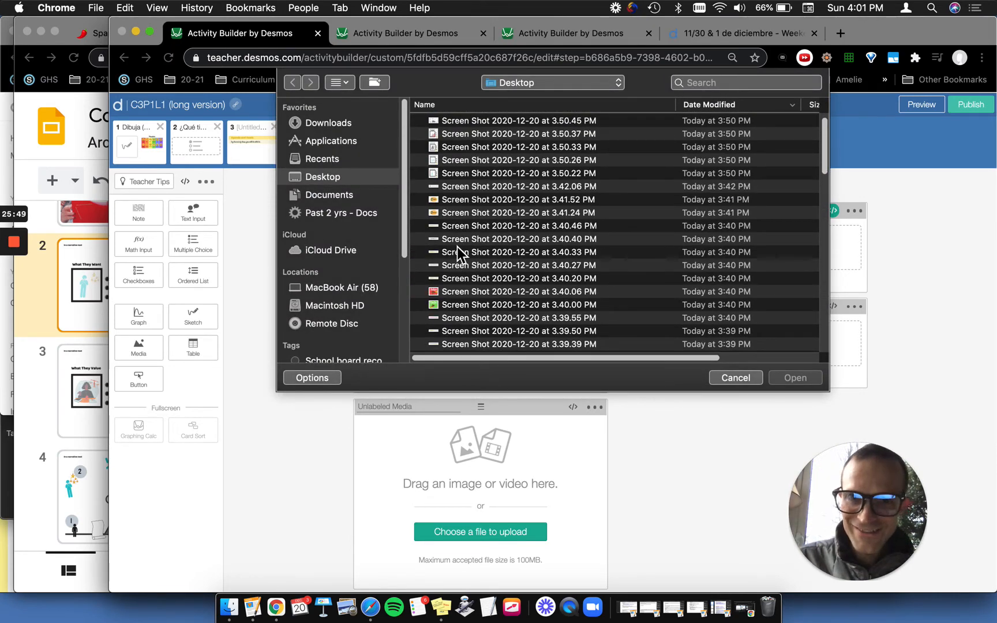
pyautogui.scroll(1, 457, 247)
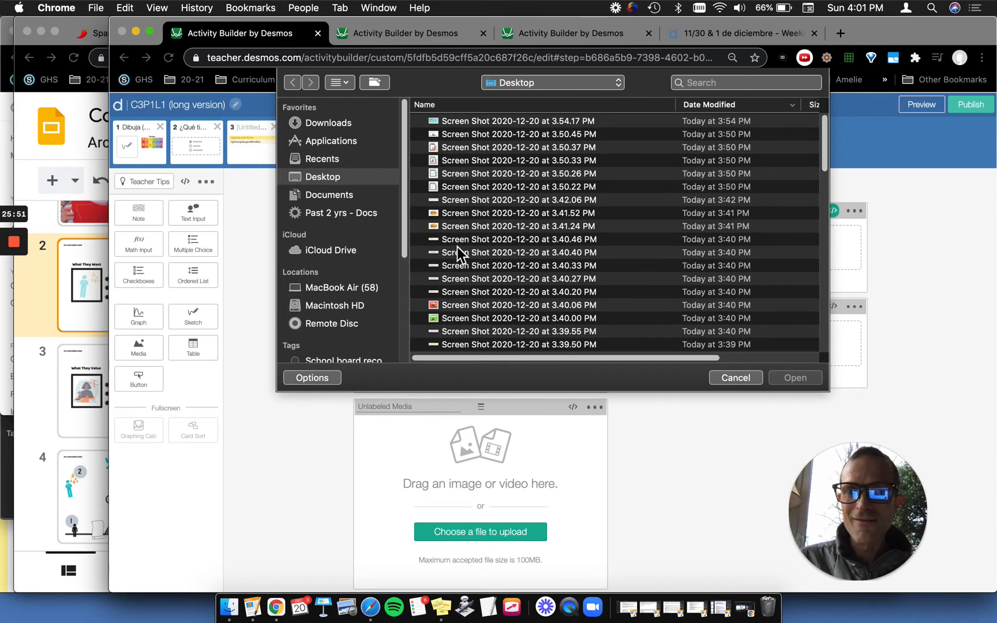
pyautogui.click(752, 378)
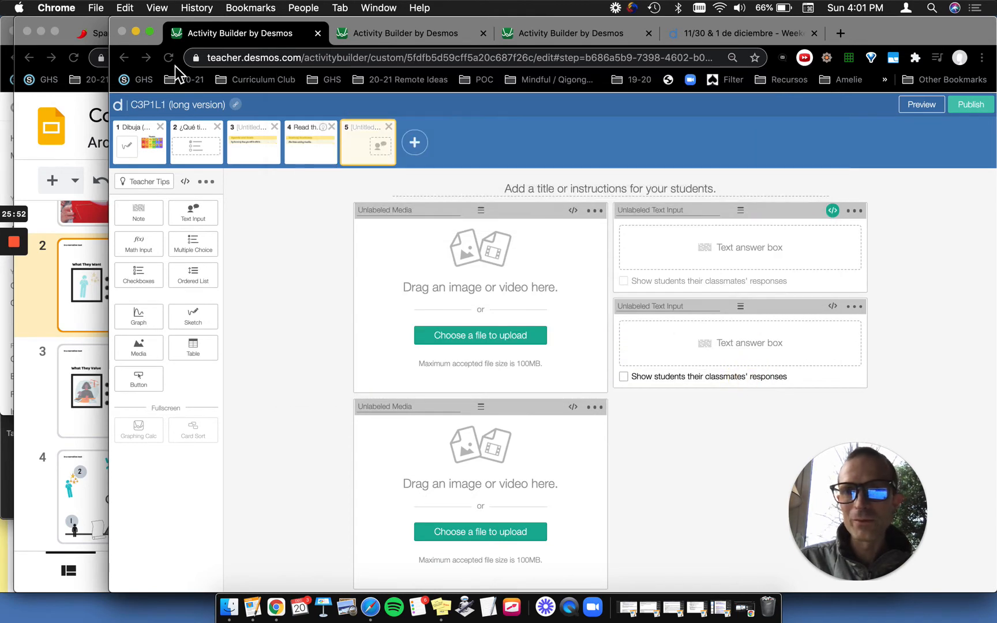
# Duplicate screen 4 and delete the story mountain image from the copy.
pyautogui.click(310, 153)
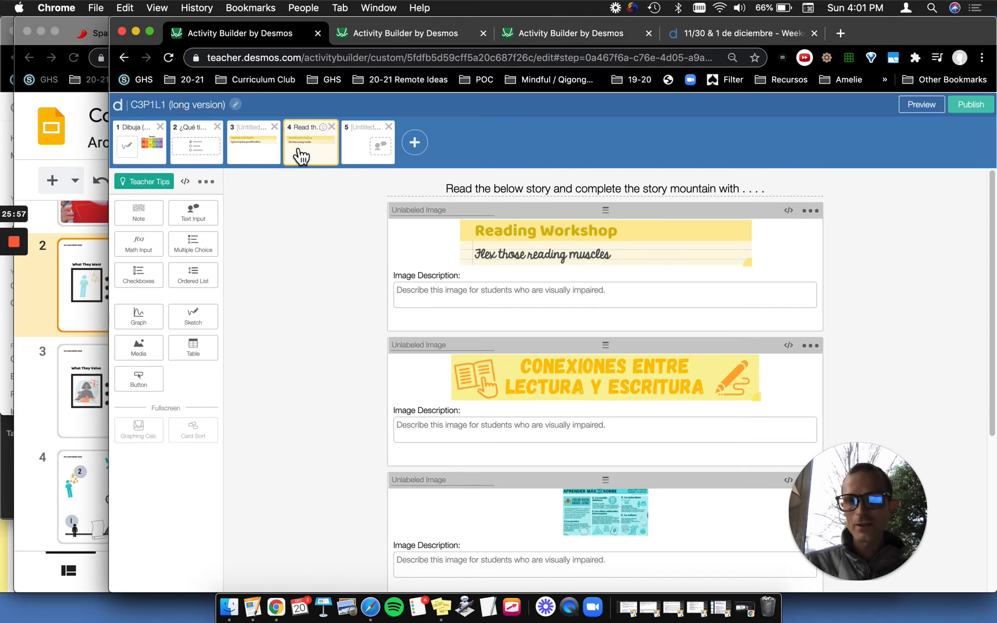
pyautogui.press('super+v')
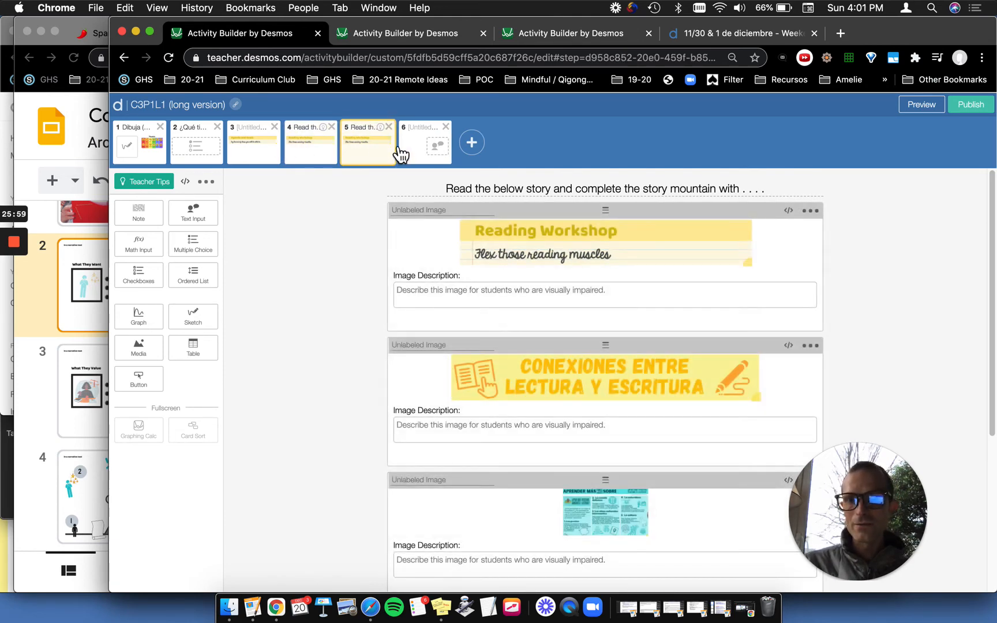
pyautogui.scroll(-5, 486, 362)
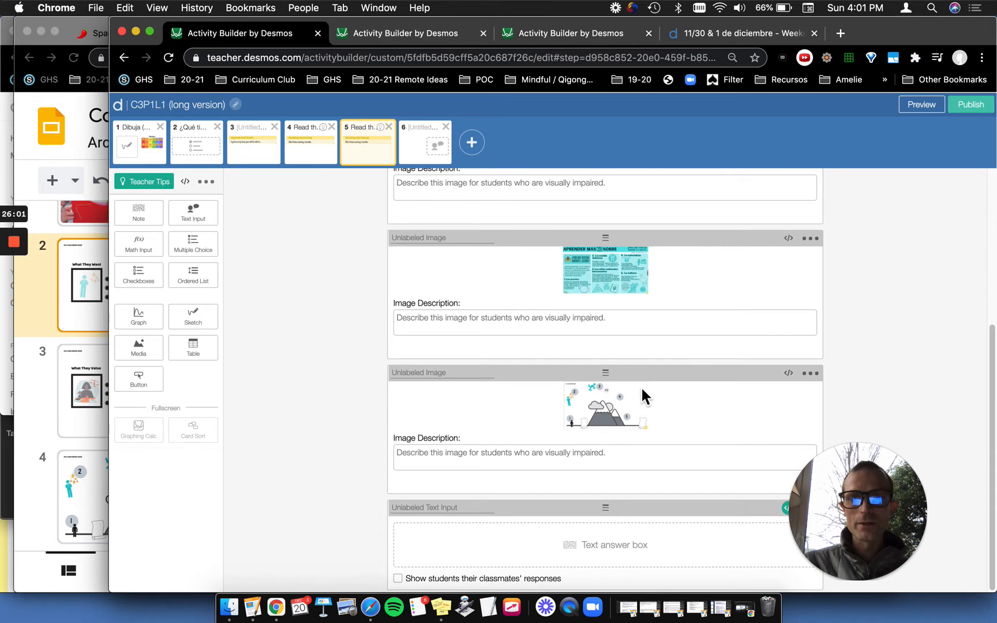
pyautogui.click(818, 376)
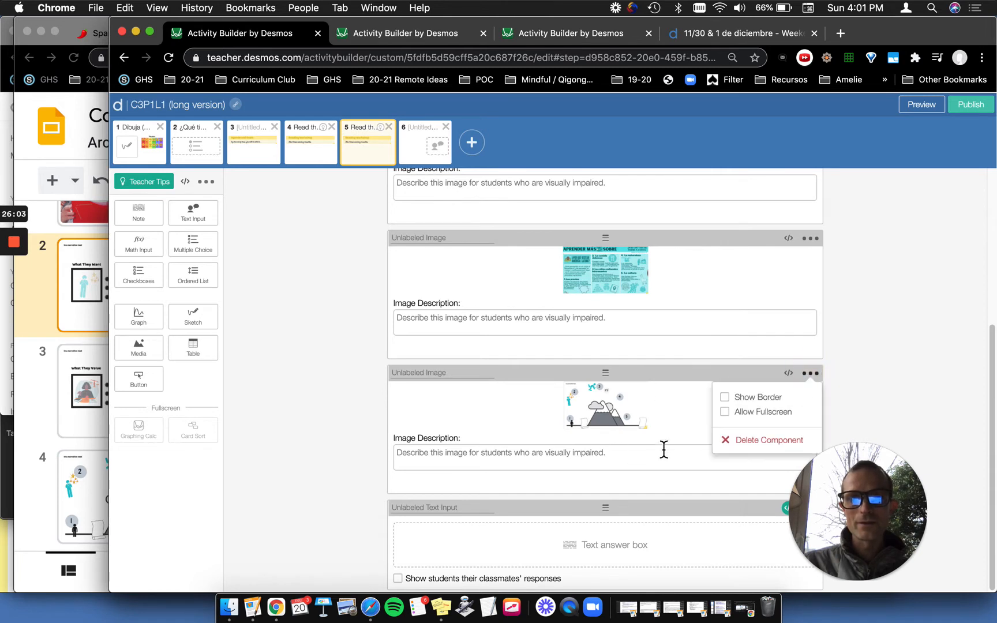
pyautogui.click(753, 439)
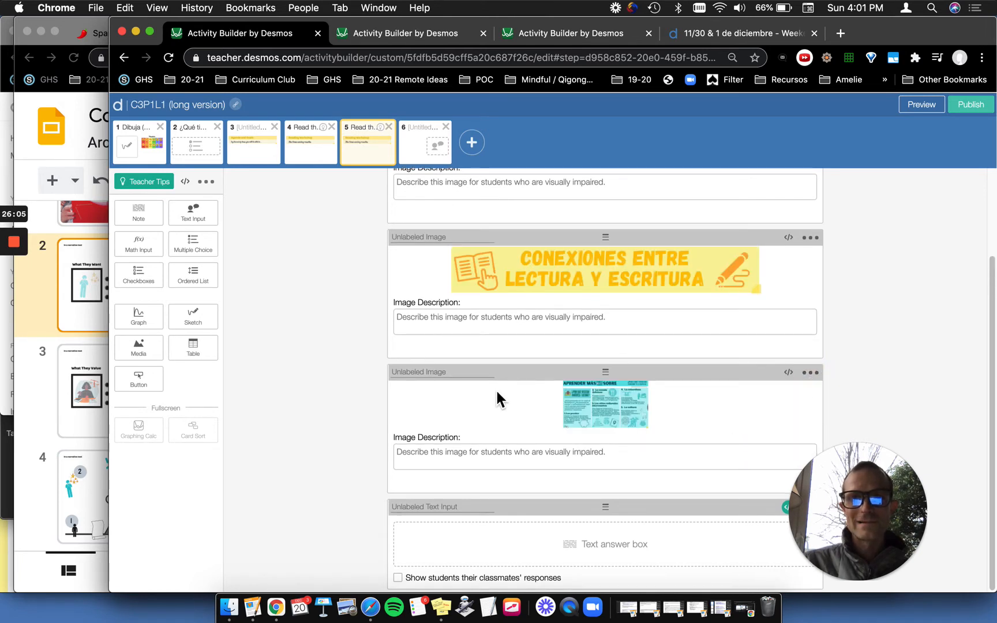
pyautogui.moveTo(880, 515); pyautogui.dragTo(890, 248)
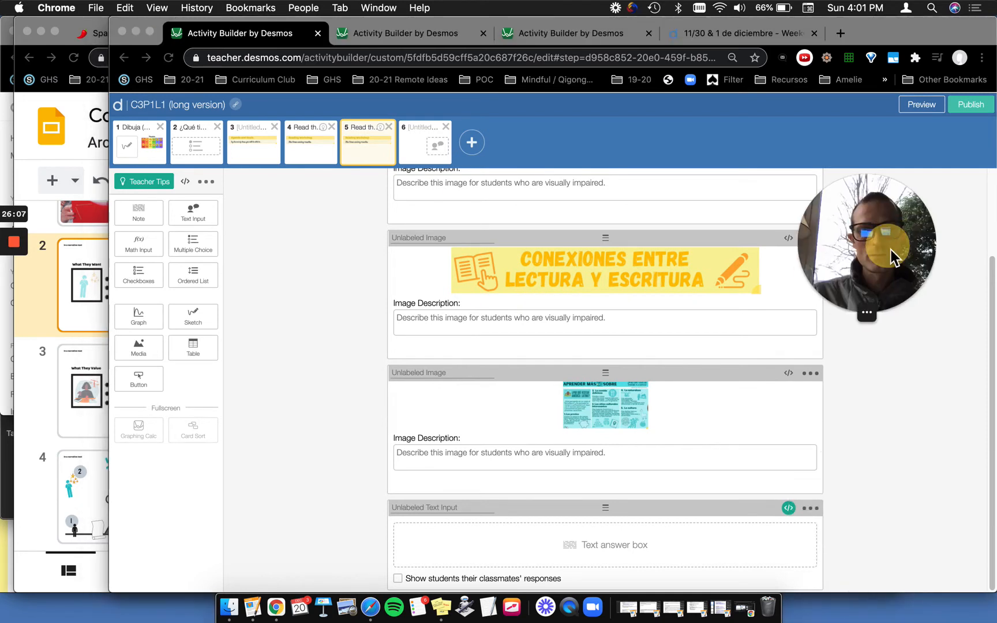
pyautogui.click(793, 513)
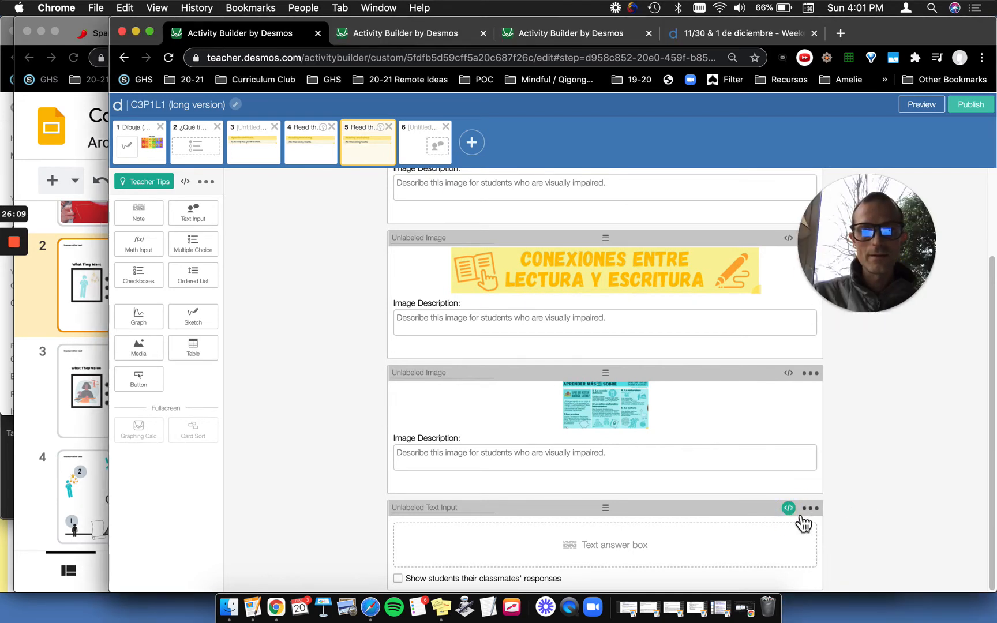
# Delete screen 6, which holds the two empty media components and two text inputs.
pyautogui.click(427, 147)
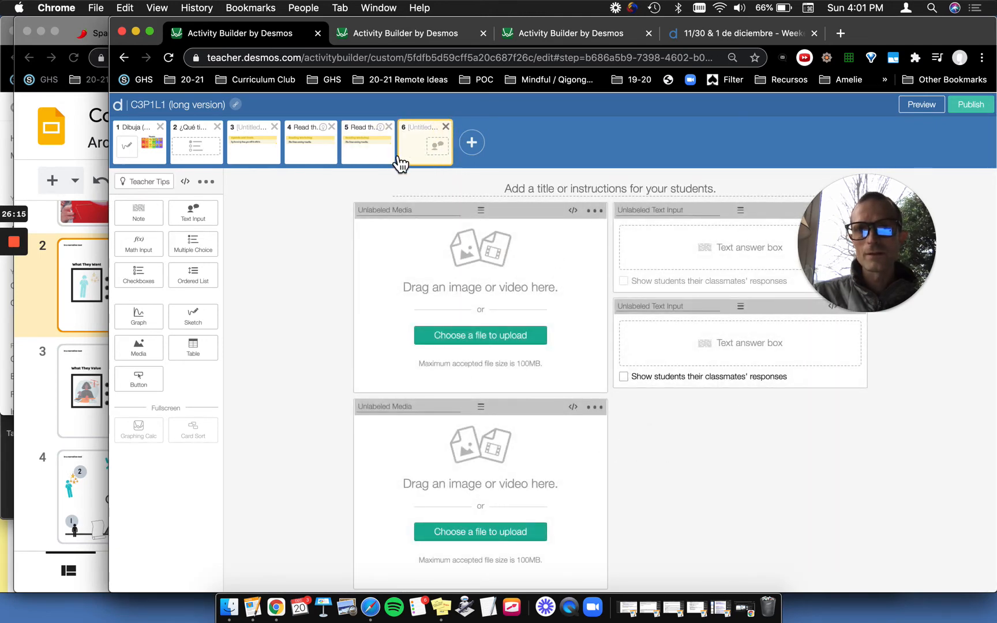
pyautogui.press('Delete')
pyautogui.click(634, 173)
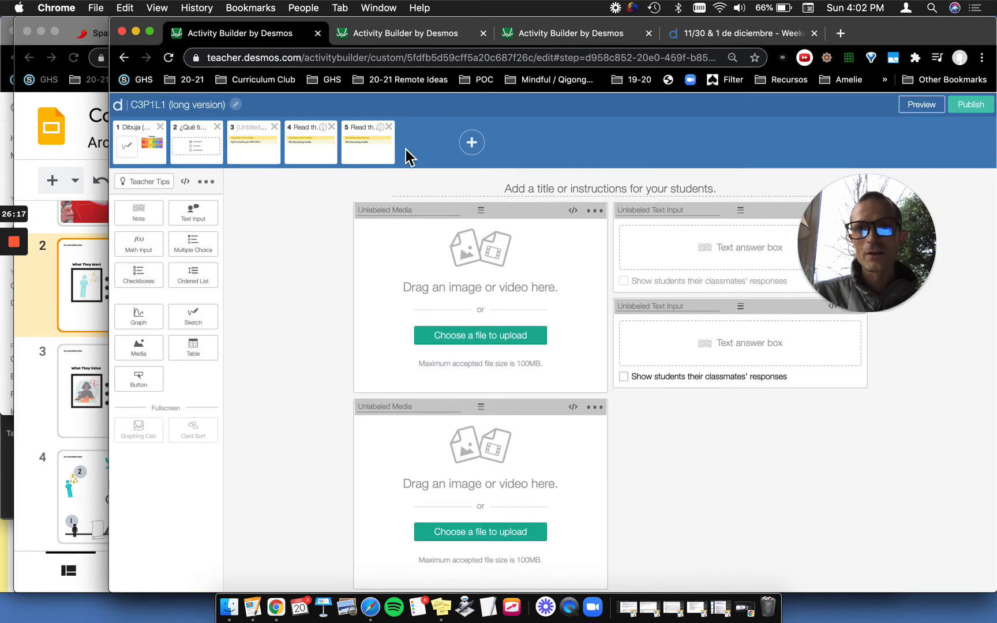
# In the script of screen 5's text input, replace #1 to #5 with A), B) and C) separated by blank lines, and save it.
pyautogui.scroll(-3, 581, 394)
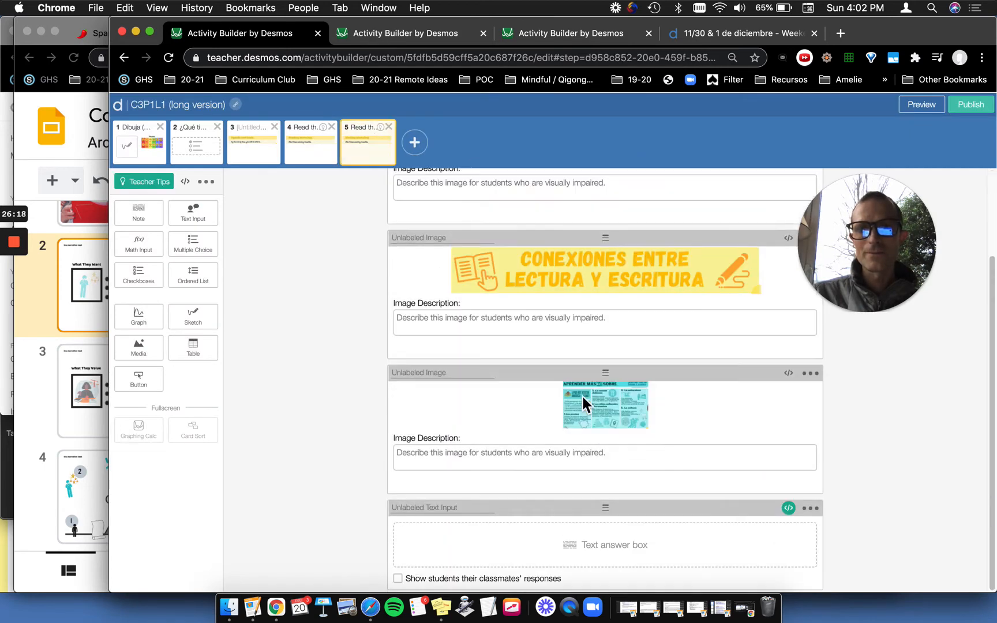
pyautogui.click(788, 509)
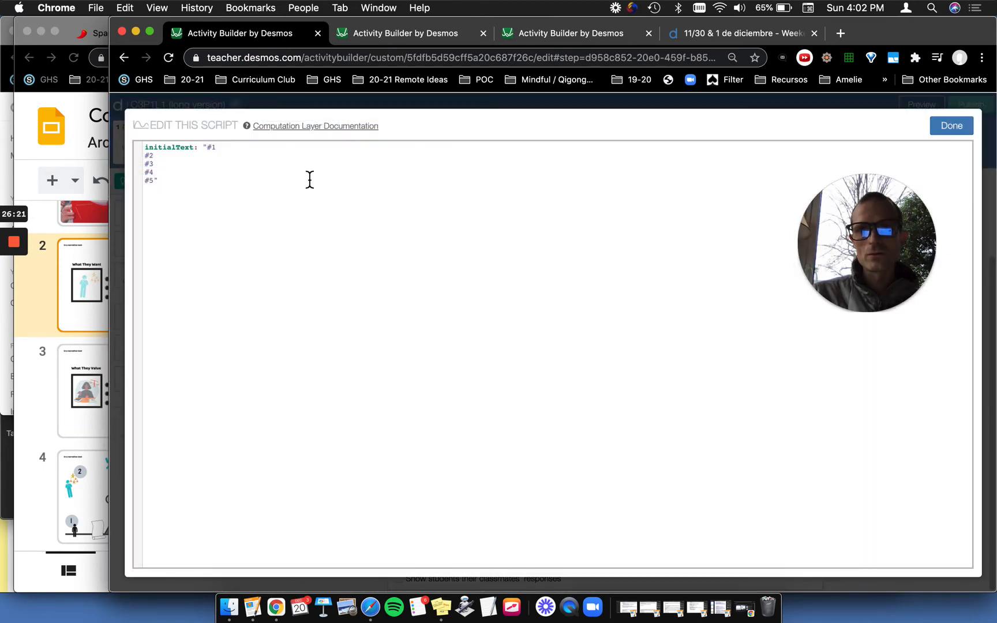
pyautogui.click(153, 182)
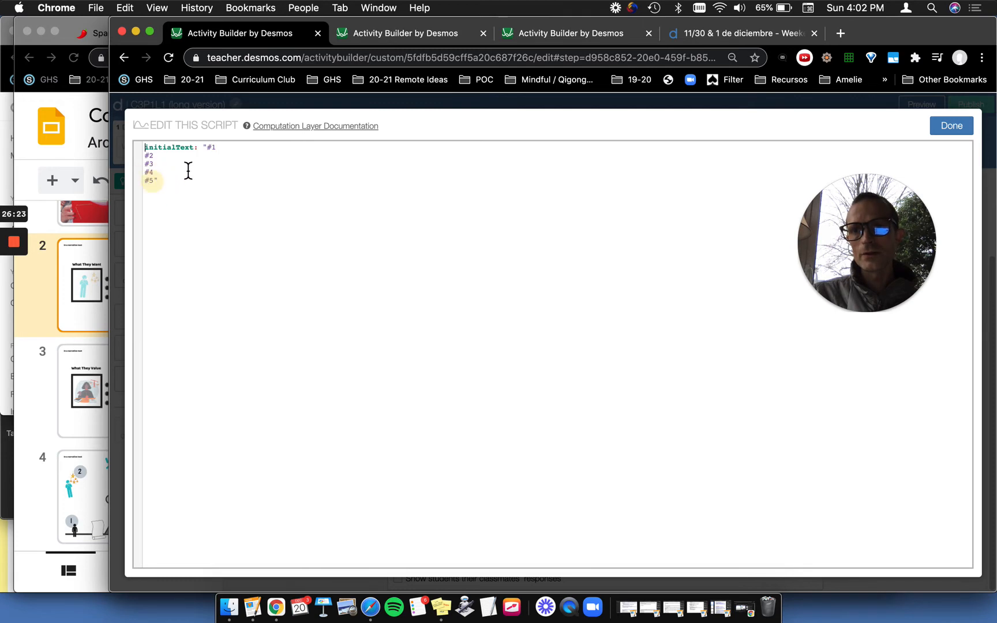
pyautogui.hotkey('shift', 'Up')
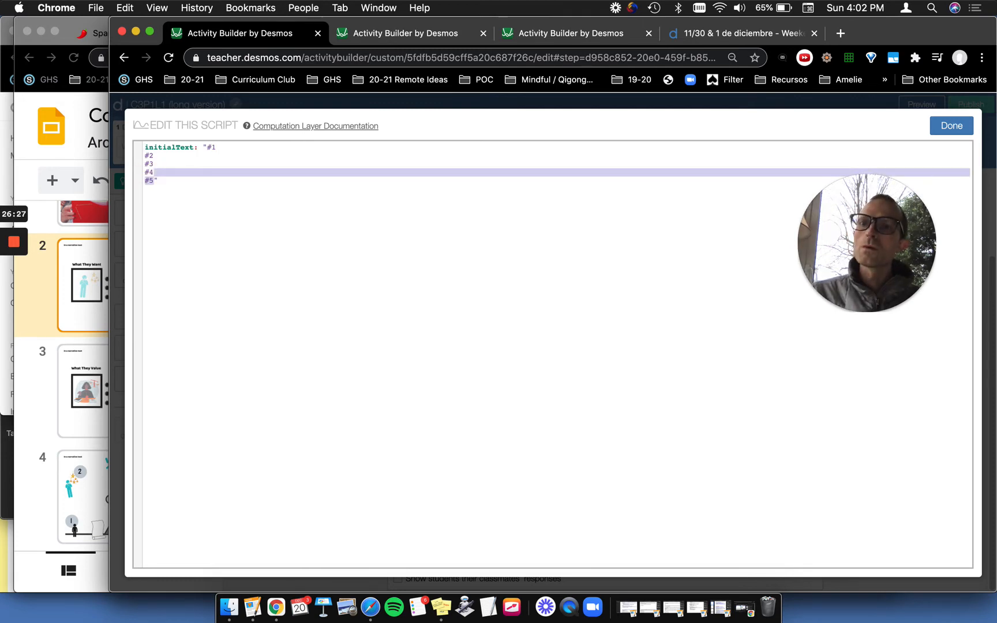
pyautogui.click(208, 147)
pyautogui.moveTo(207, 149); pyautogui.dragTo(155, 181)
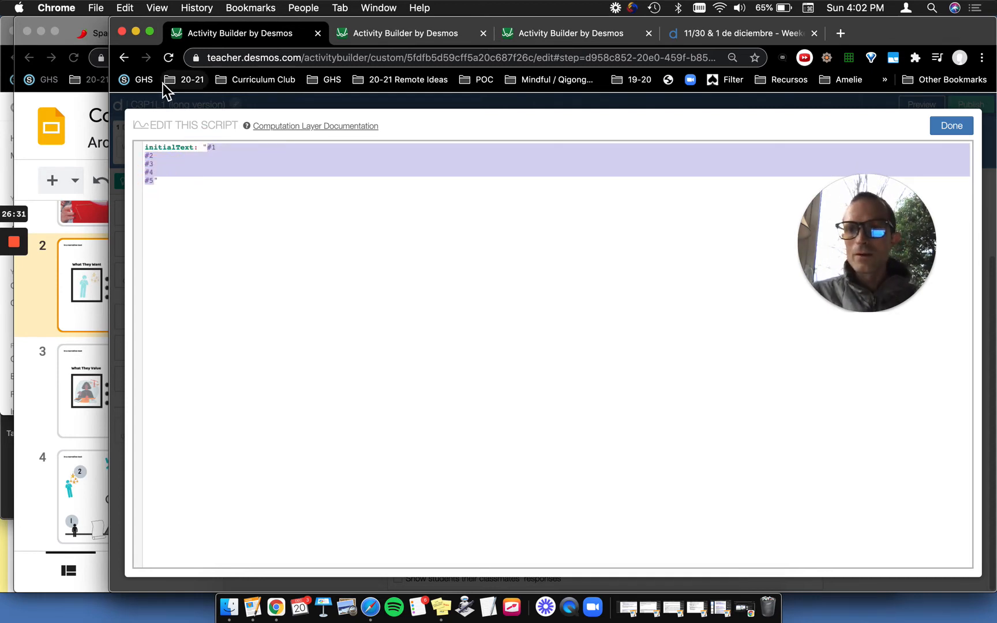
pyautogui.write('A')
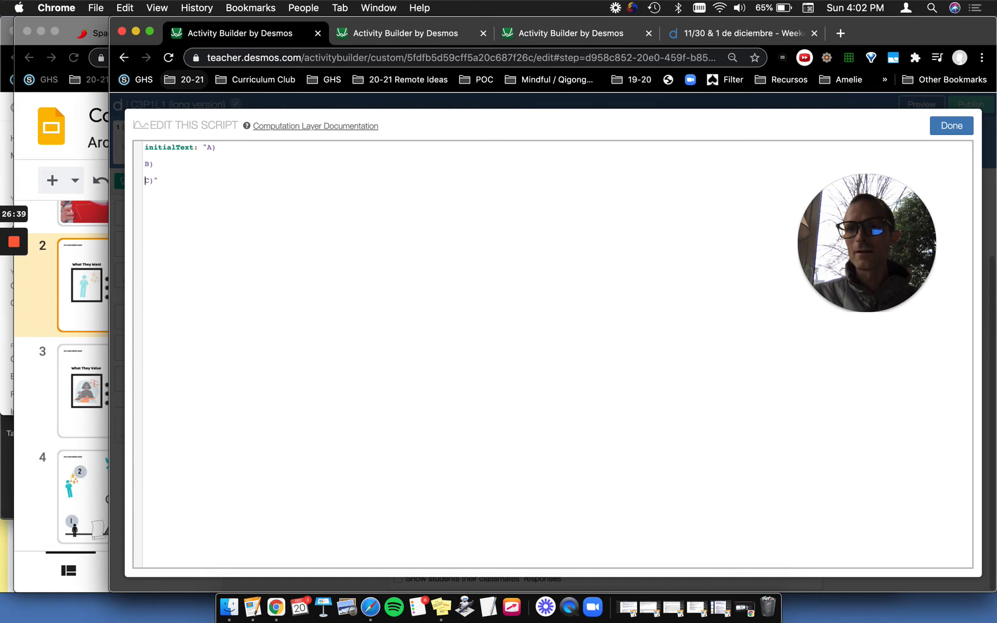
pyautogui.click(952, 126)
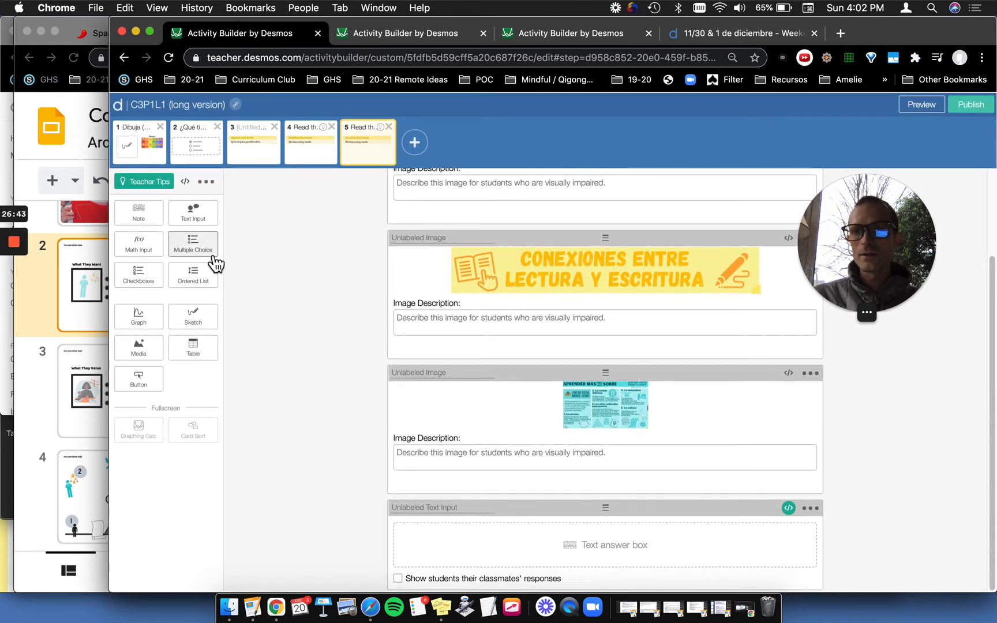
# Reopen the script of screen 5's text input, select all of its text, and close the script.
pyautogui.click(788, 507)
pyautogui.press('super+a')
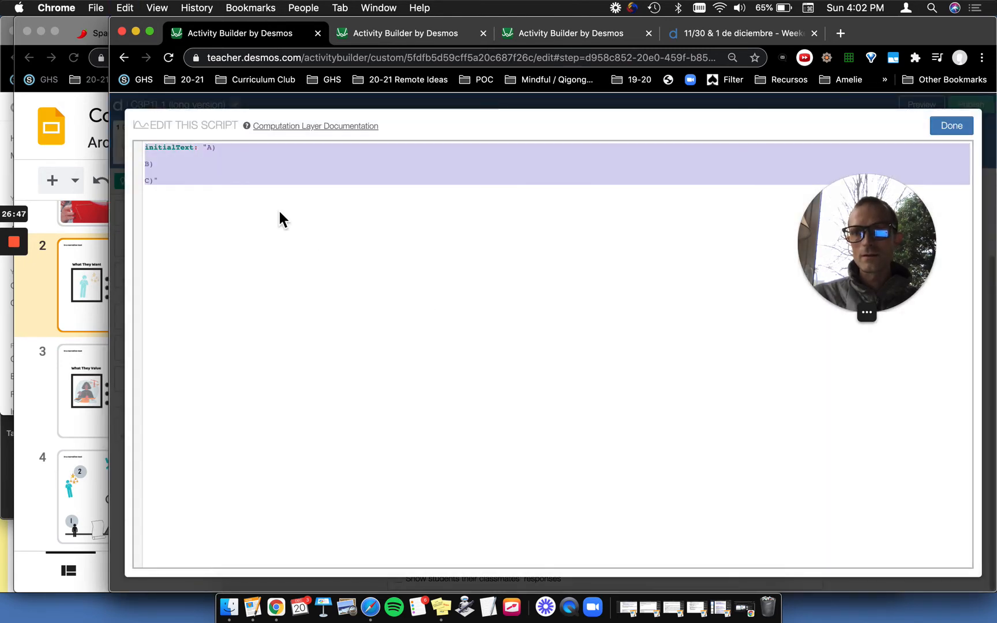
pyautogui.click(952, 128)
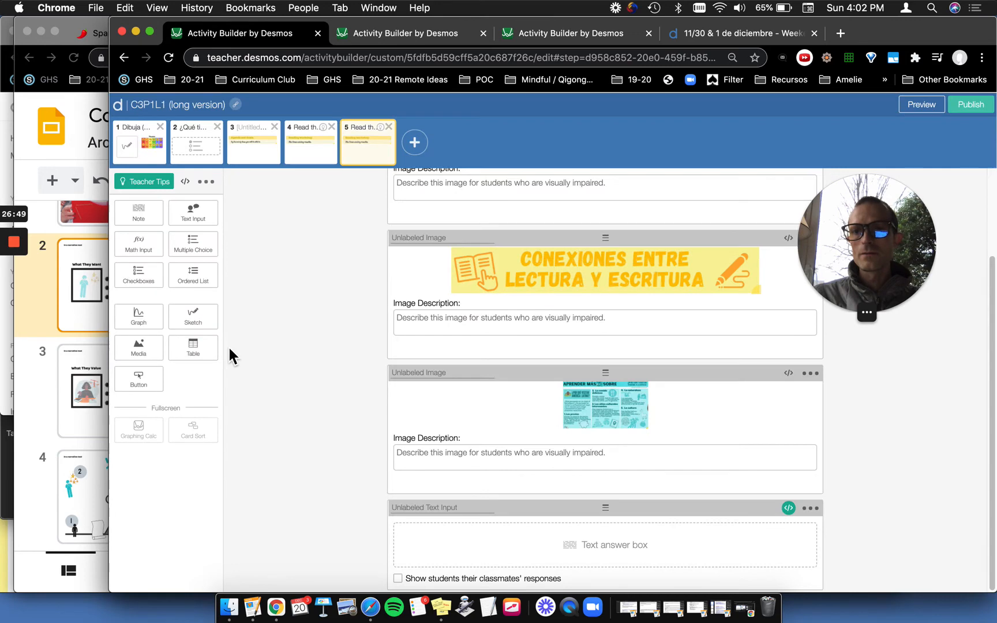
# Add an empty media component to screen 5 and place it between the Aprender más sobre image and the text answer box.
pyautogui.moveTo(145, 349); pyautogui.dragTo(530, 391)
pyautogui.scroll(4, 468, 173)
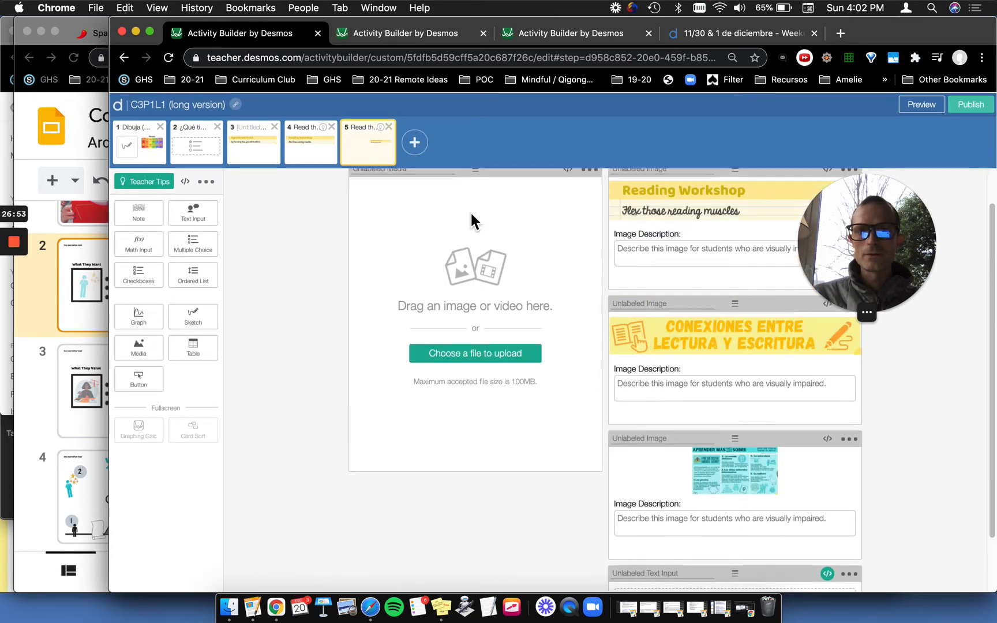
pyautogui.moveTo(475, 210); pyautogui.dragTo(710, 477)
pyautogui.moveTo(749, 525); pyautogui.dragTo(641, 537)
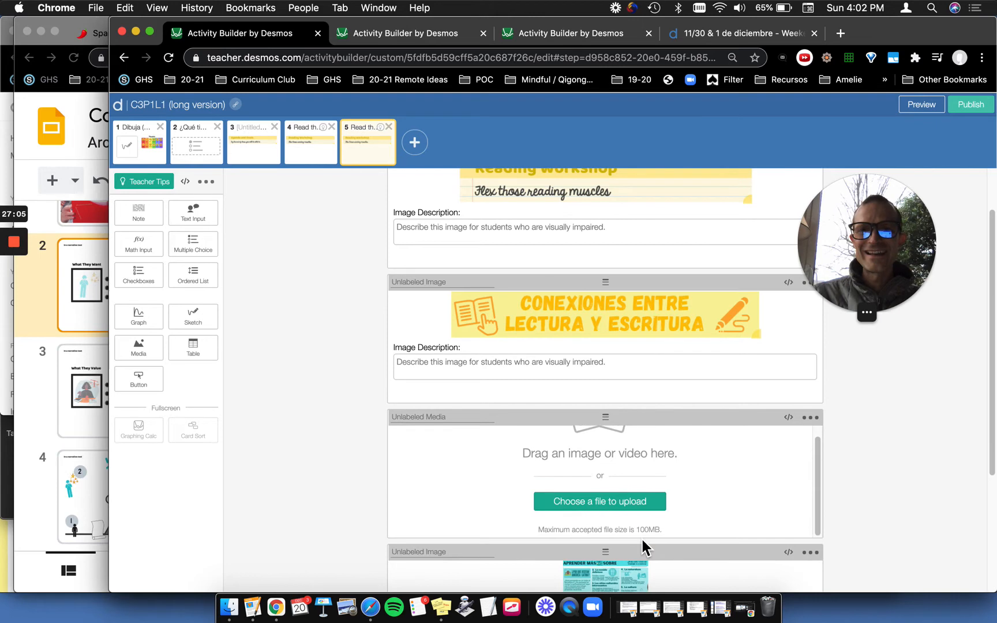
pyautogui.moveTo(607, 524); pyautogui.dragTo(601, 563)
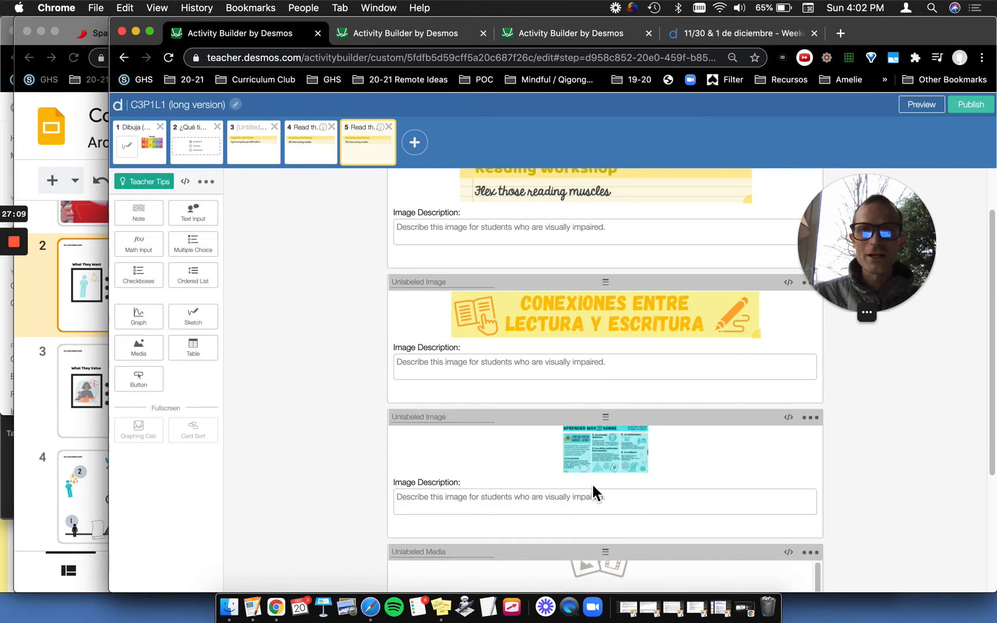
pyautogui.scroll(-5, 592, 488)
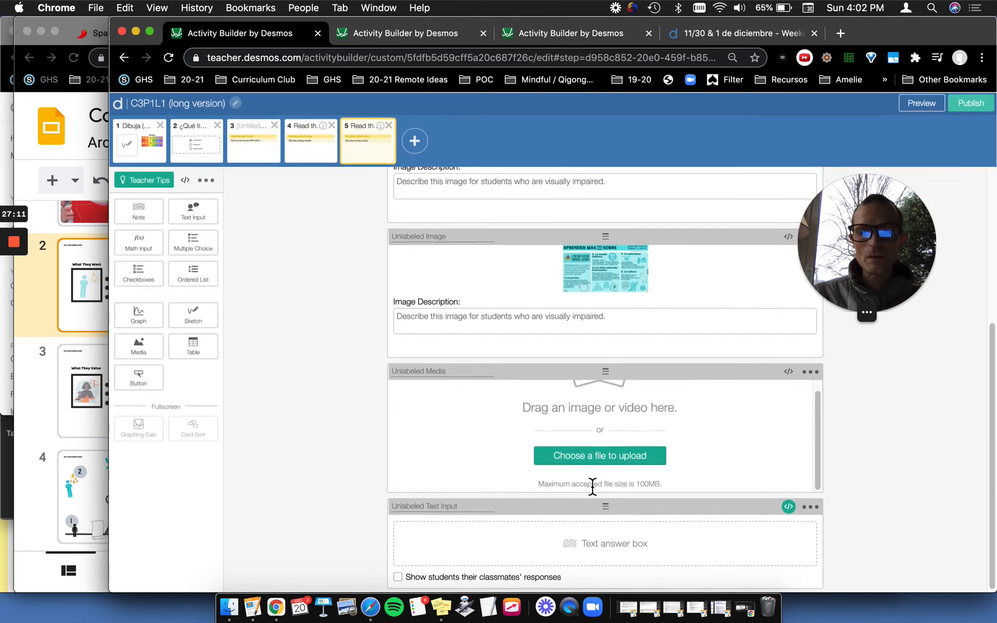
# Find the "What's in Their Way" screenshot on the Desktop by previewing the files and upload it to the empty media component.
pyautogui.click(608, 462)
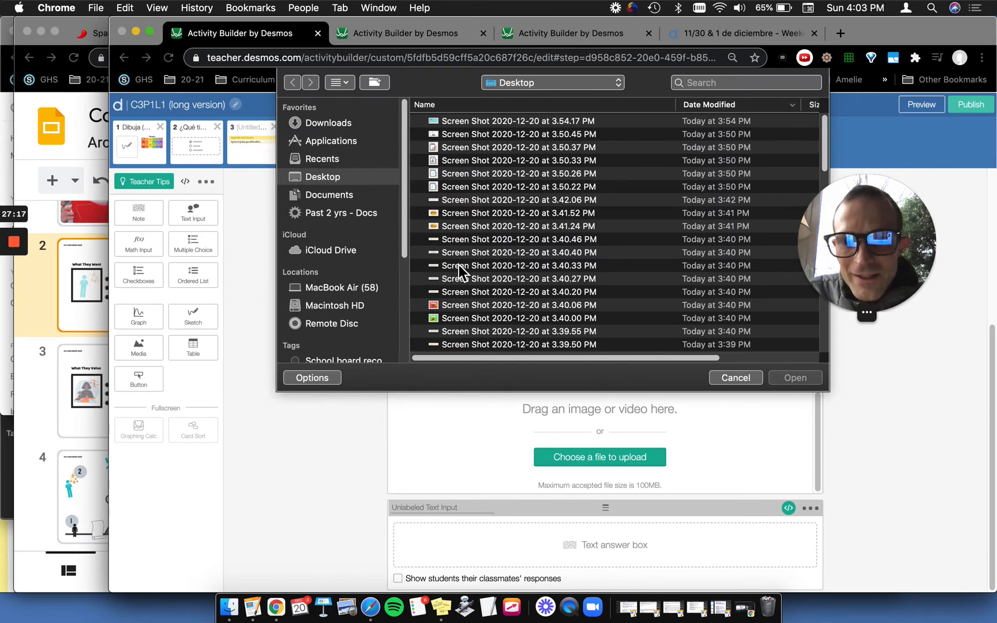
pyautogui.scroll(-5, 460, 270)
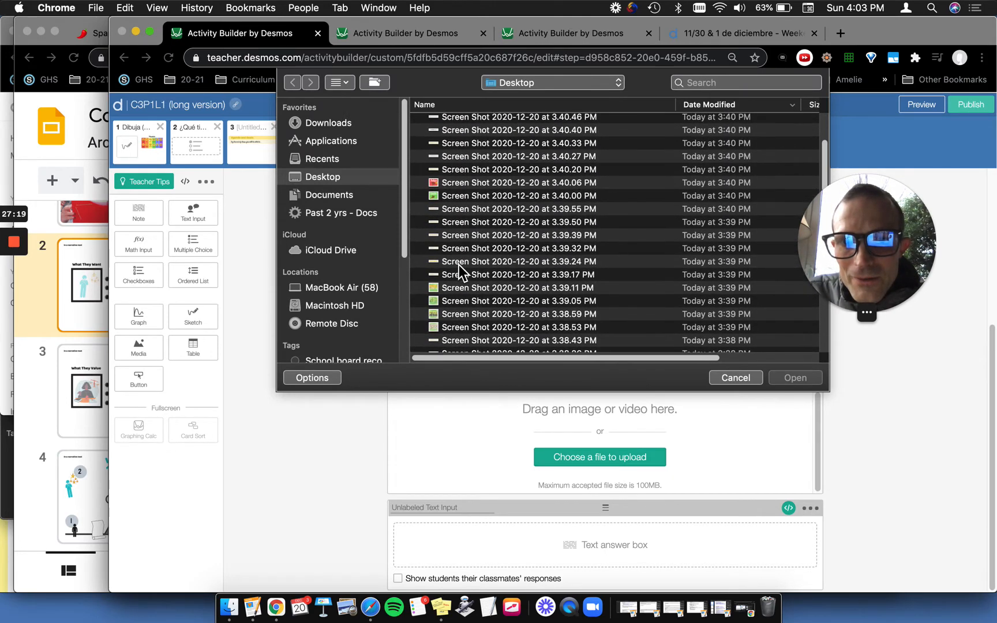
pyautogui.click(454, 226)
pyautogui.press('space')
pyautogui.press('space')
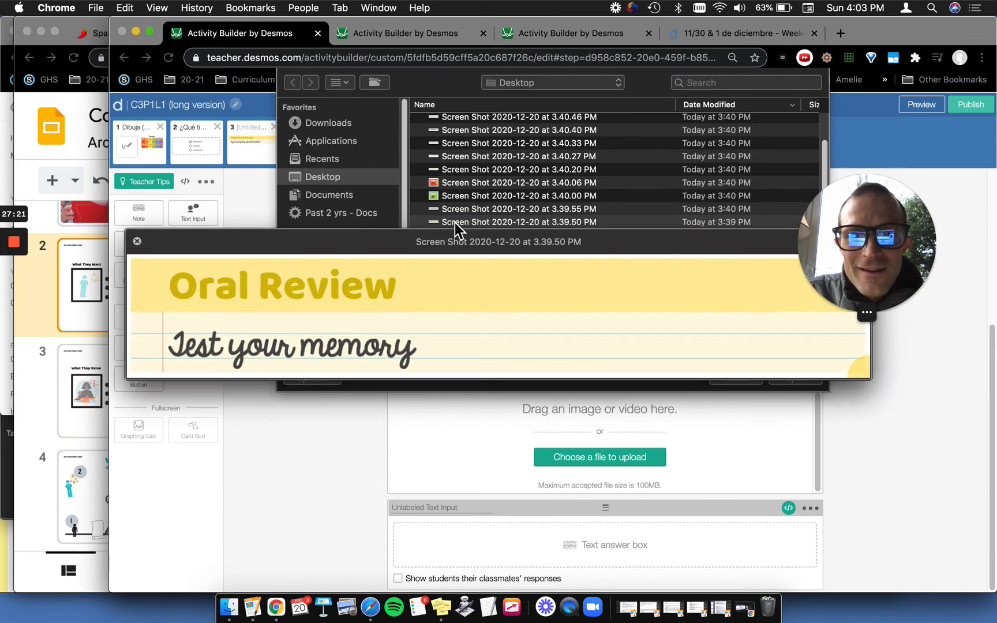
pyautogui.press('Down')
pyautogui.press('Down')
pyautogui.press('Down')
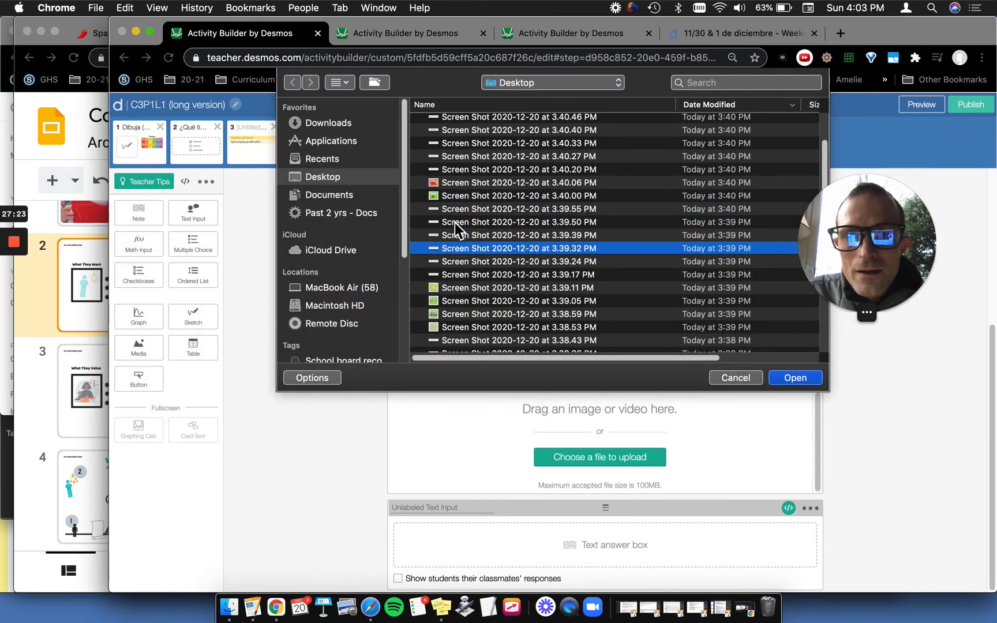
pyautogui.press('space')
pyautogui.press('space')
pyautogui.press('Up')
pyautogui.press('Up')
pyautogui.press('Up')
pyautogui.press('Up')
pyautogui.press('Up')
pyautogui.press('Up')
pyautogui.press('Up')
pyautogui.press('Up')
pyautogui.press('Up')
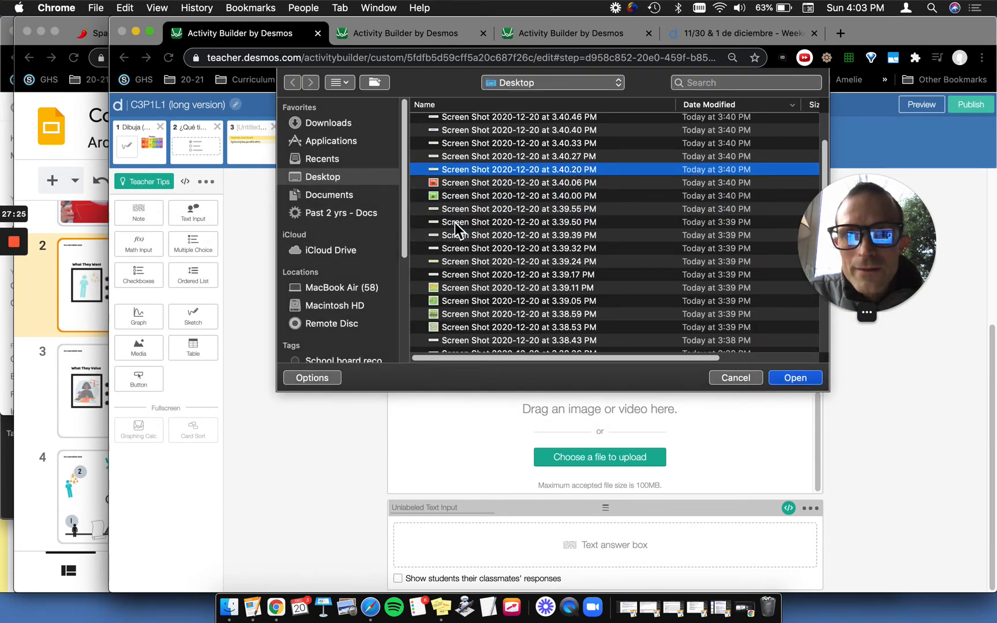
pyautogui.press('Up')
pyautogui.press('Up')
pyautogui.press('Up')
pyautogui.press('Up')
pyautogui.press('Up')
pyautogui.press('Up')
pyautogui.press('Up')
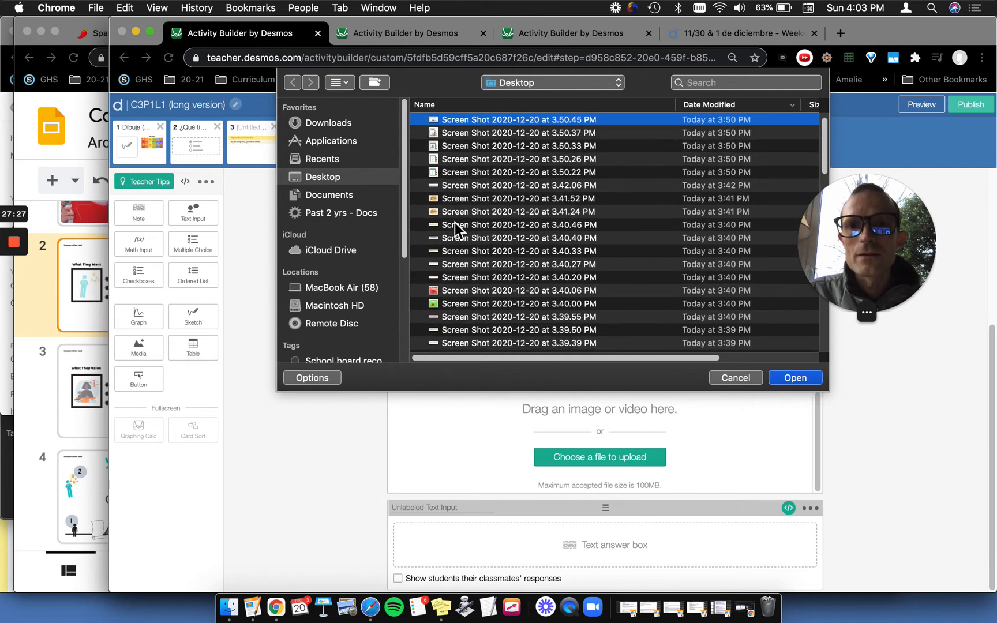
pyautogui.press('Down')
pyautogui.press('Return')
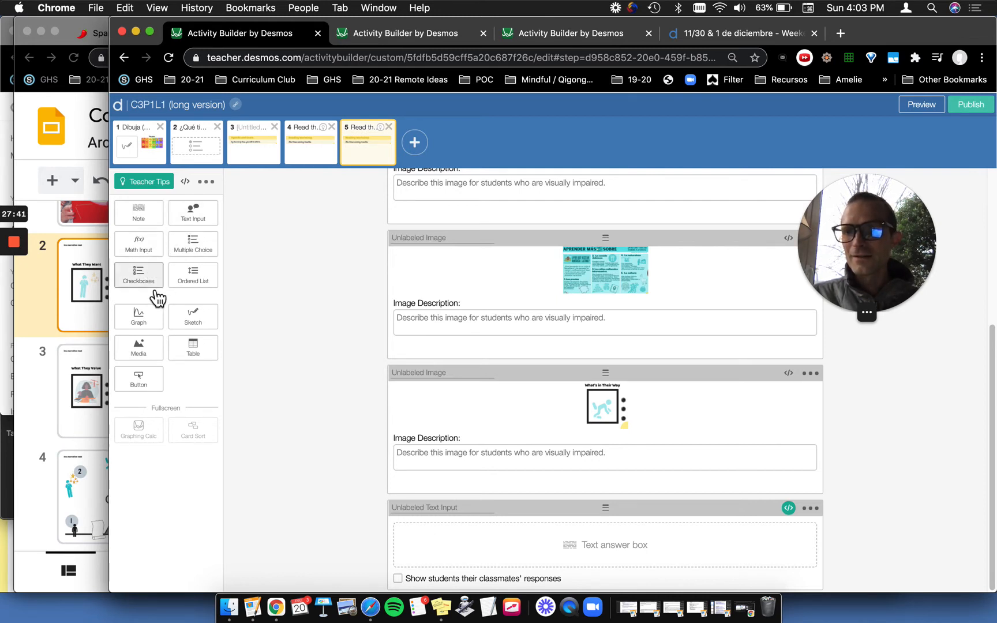
# Add a media component to screen 5 and place it directly below the "What's in Their Way" image.
pyautogui.click(148, 354)
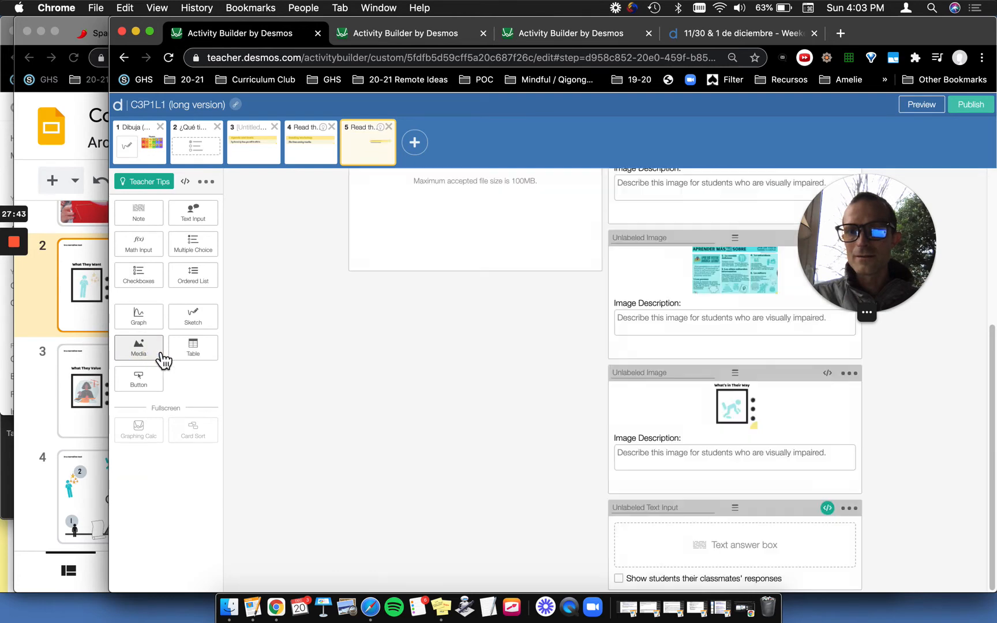
pyautogui.scroll(5, 484, 259)
pyautogui.moveTo(475, 210); pyautogui.dragTo(539, 508)
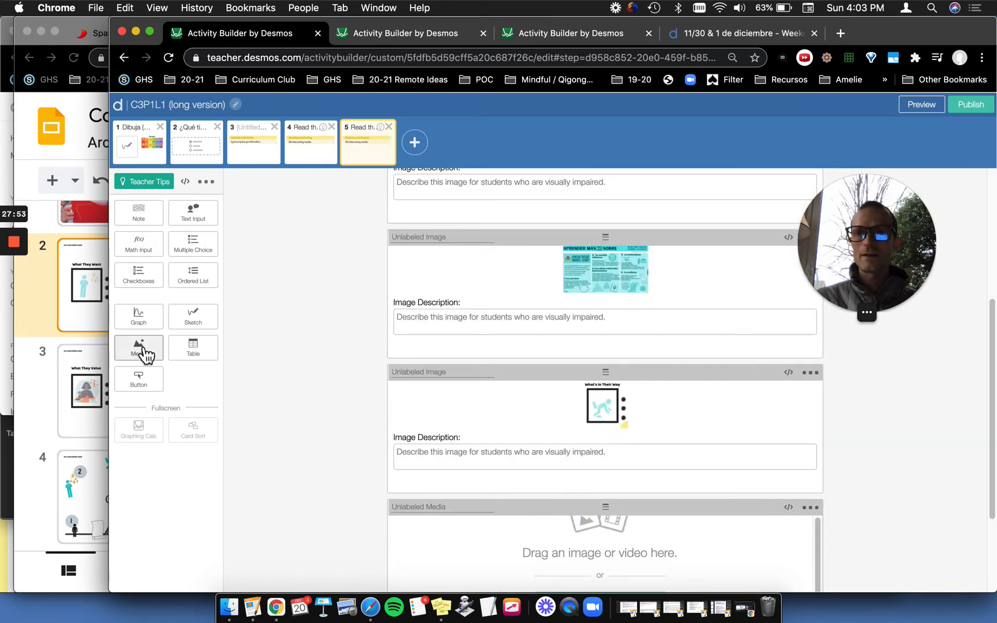
# Add a text input that hides classmates' responses at the end of screen 5, and move the scripted text input above the empty media component.
pyautogui.click(196, 209)
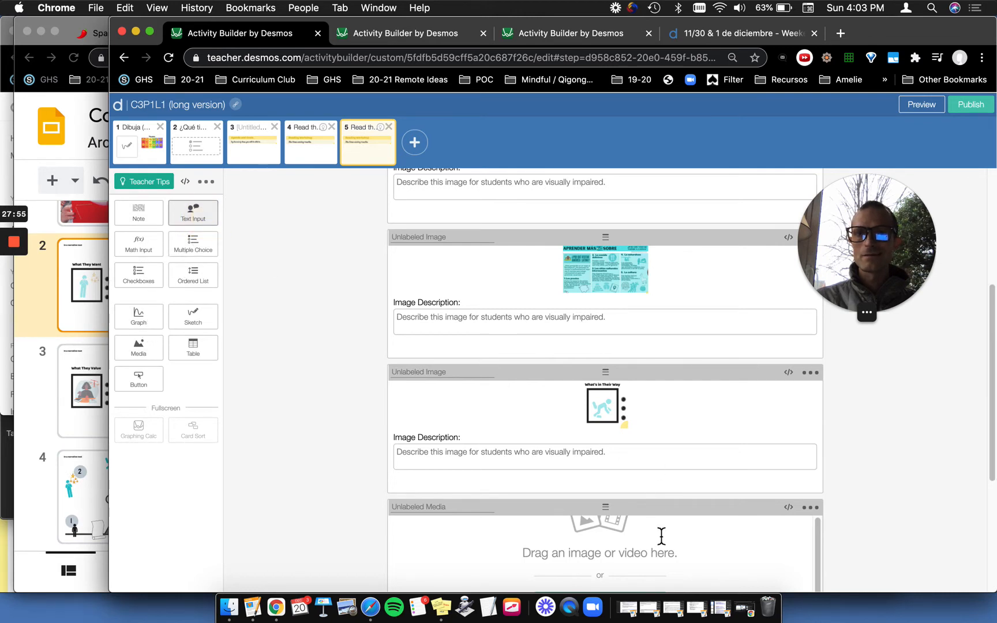
pyautogui.scroll(-5, 640, 508)
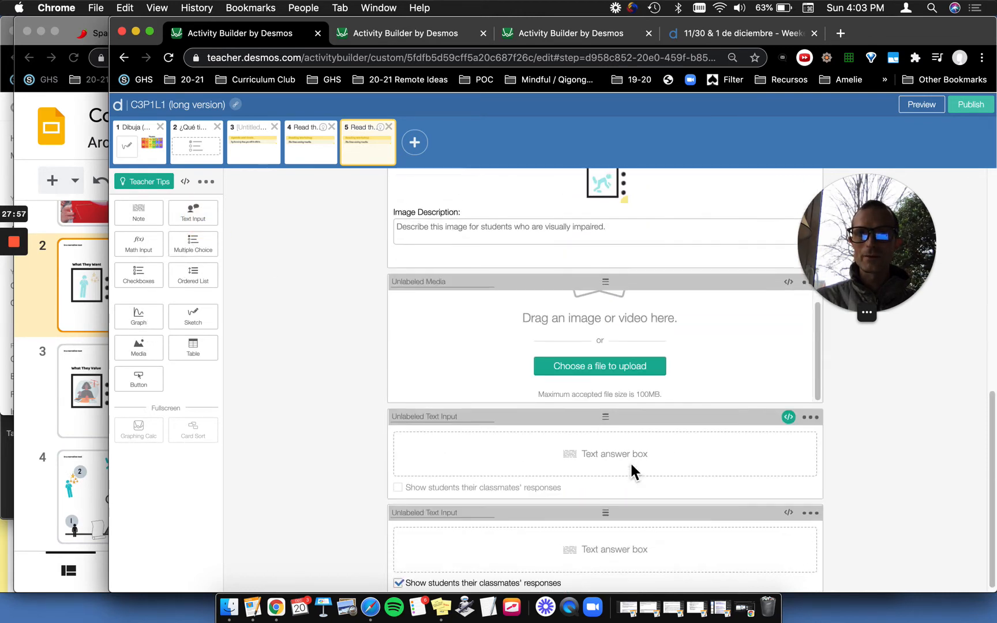
pyautogui.moveTo(604, 507); pyautogui.dragTo(603, 293)
pyautogui.moveTo(607, 289); pyautogui.dragTo(597, 263)
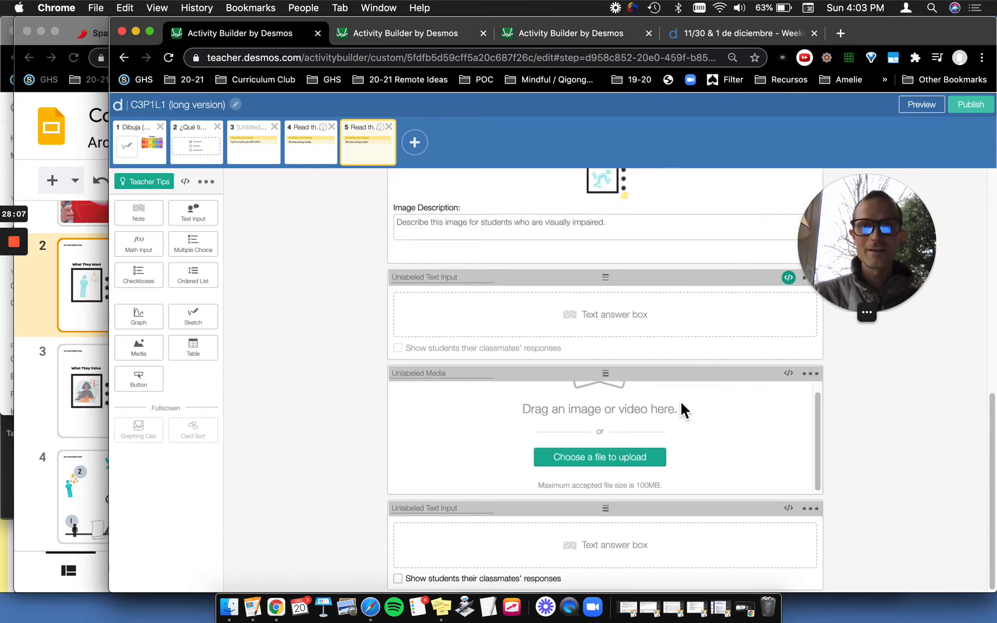
# Upload "Screen Shot 2020-12-20 at 3.50.22 PM" from the Desktop to the empty media component.
pyautogui.click(601, 459)
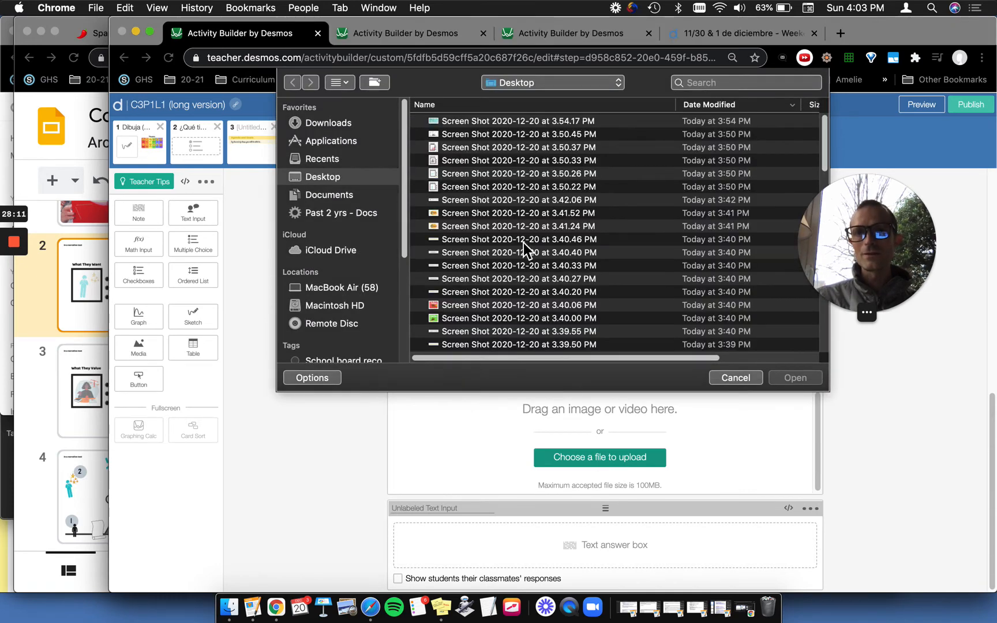
pyautogui.click(477, 186)
pyautogui.click(794, 377)
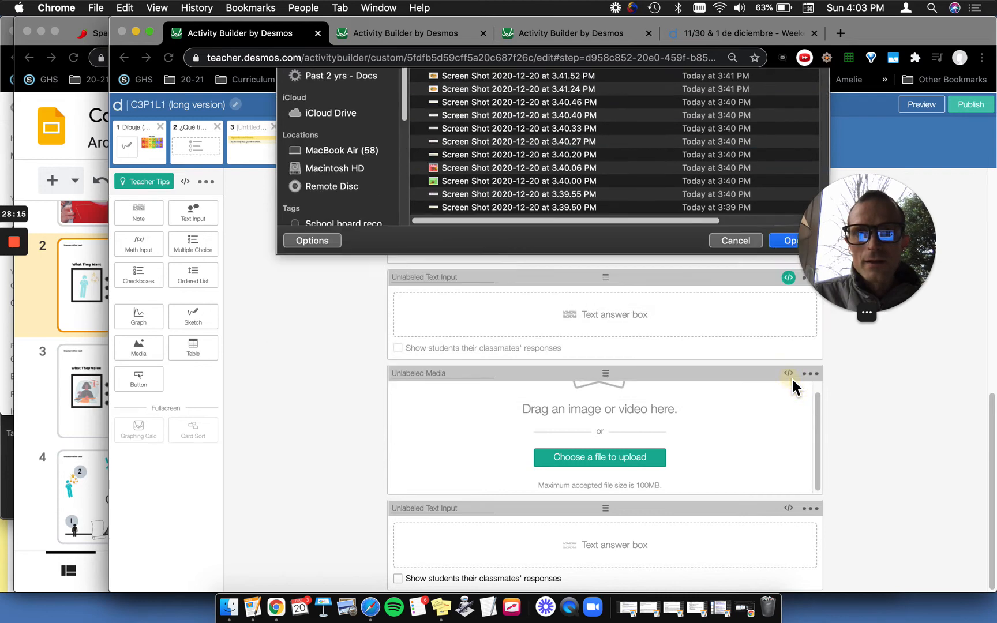
pyautogui.click(542, 41)
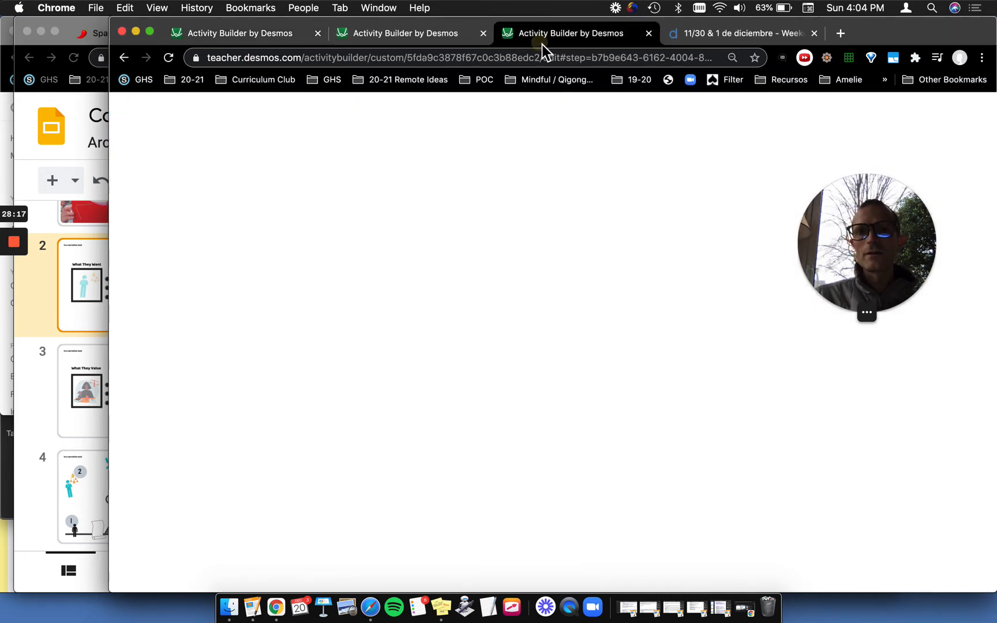
pyautogui.click(416, 33)
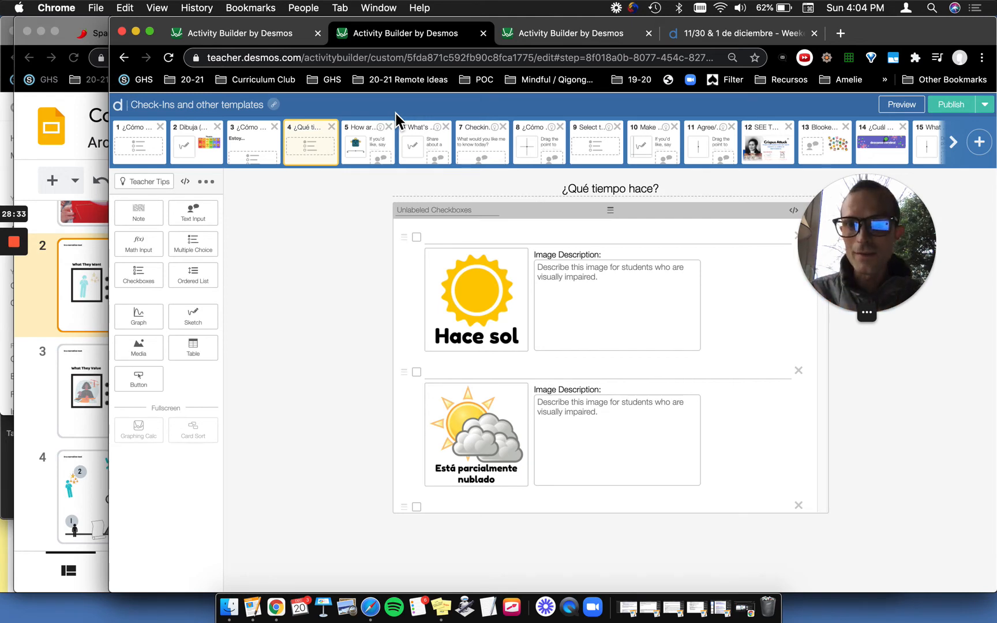
pyautogui.click(221, 35)
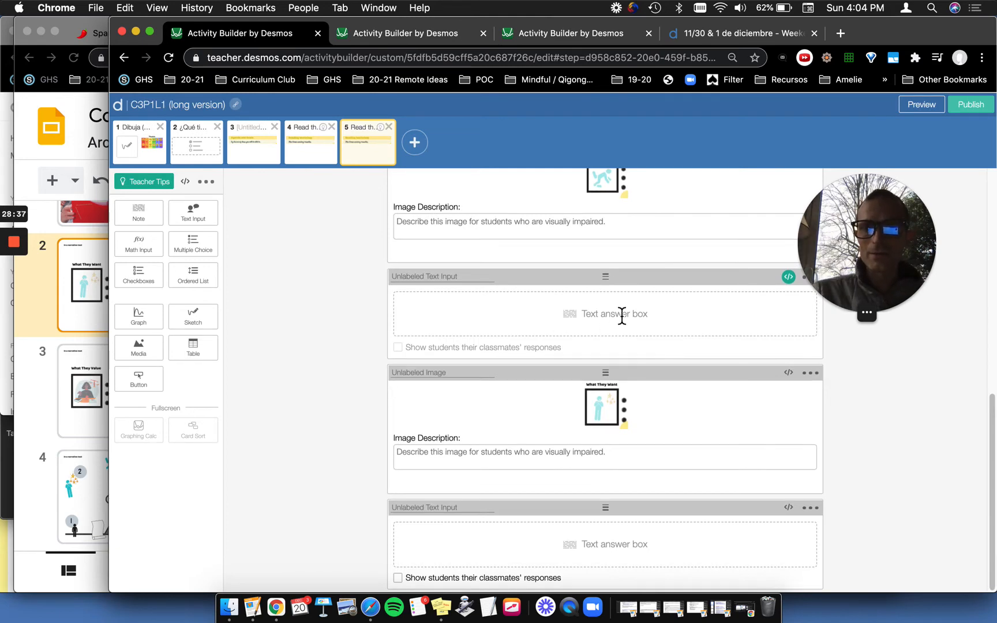
# Copy the initialText script from the upper text input into the script of the last text input.
pyautogui.click(788, 277)
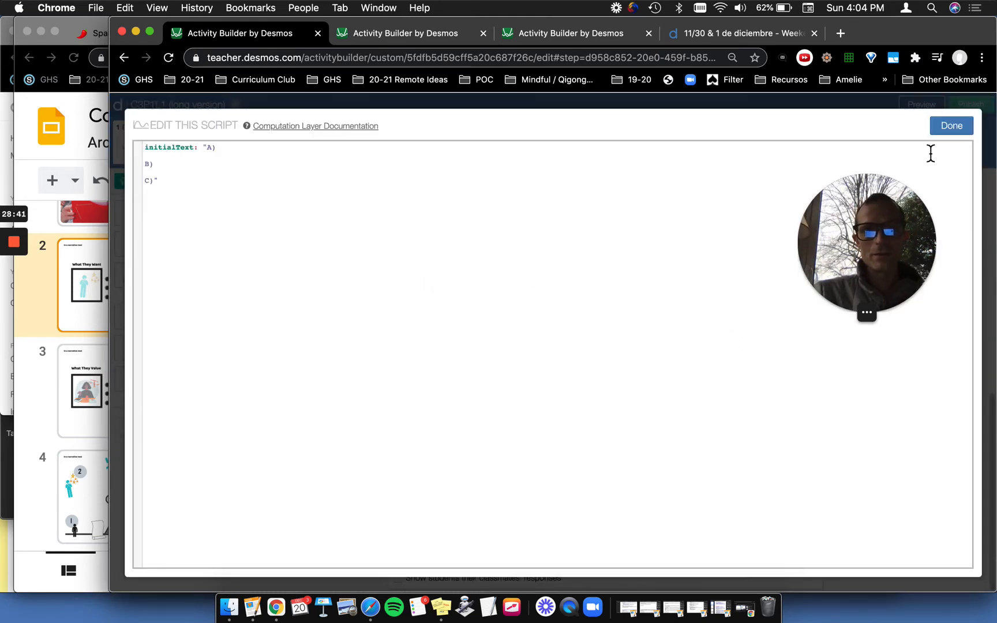
pyautogui.click(942, 134)
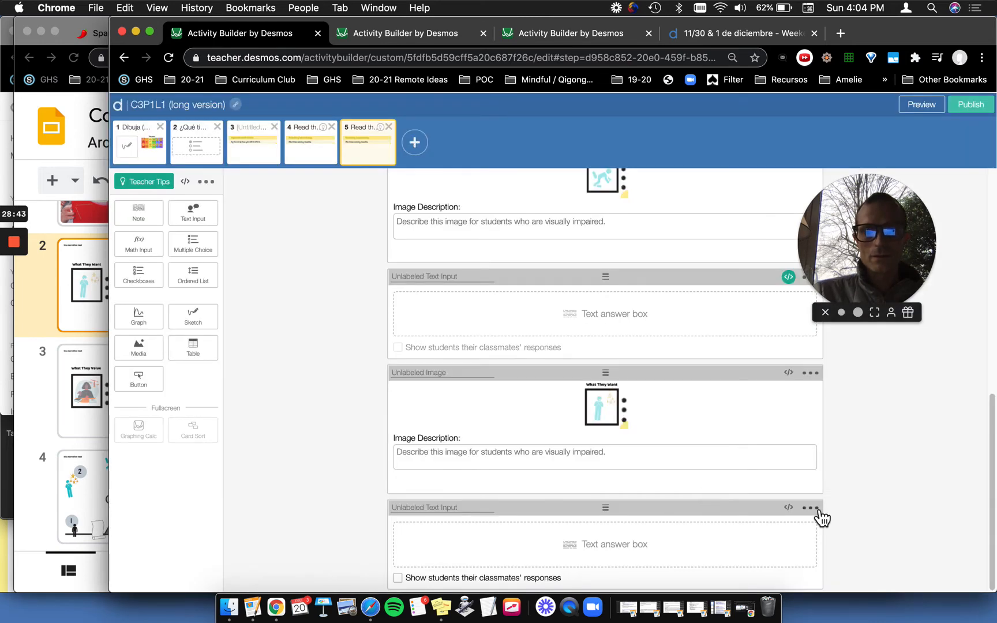
pyautogui.click(788, 509)
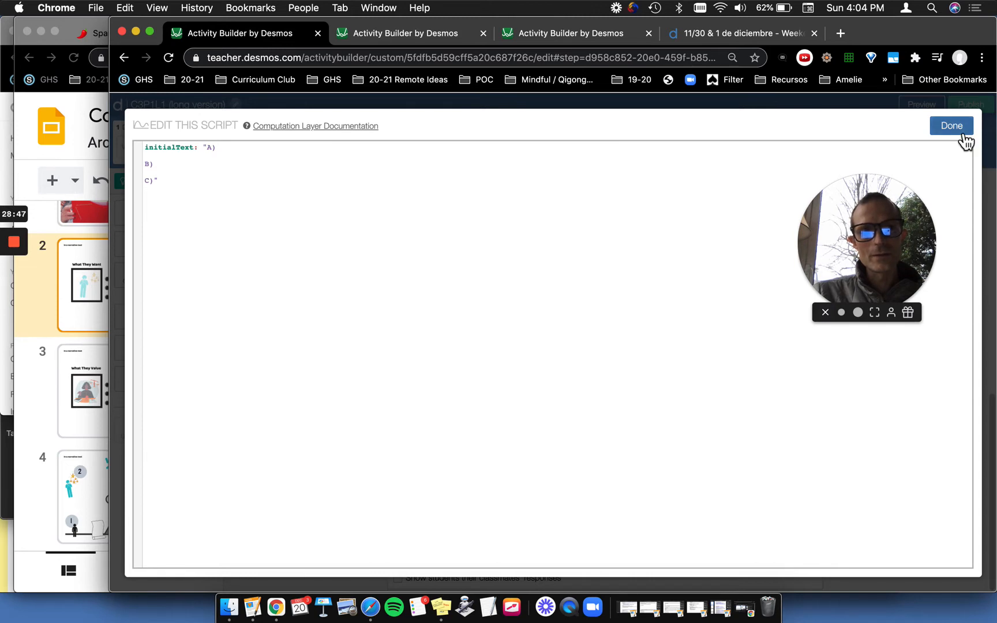
# Change the initial text labels in the last text input's script to D), E) and F), and save the script.
pyautogui.click(213, 156)
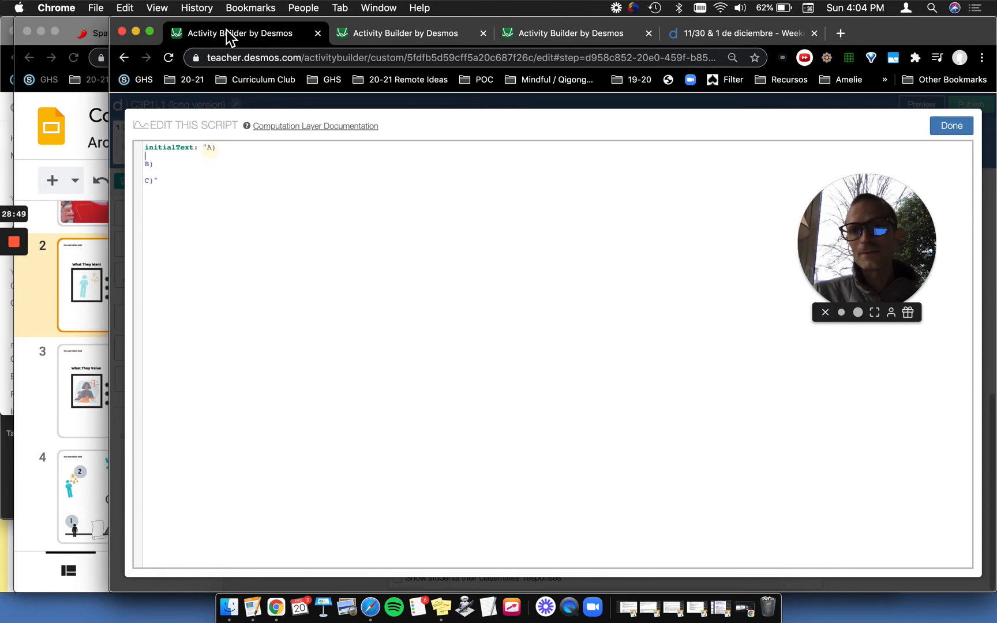
pyautogui.press('Left')
pyautogui.press('Left')
pyautogui.press('BackSpace')
pyautogui.write('D')
pyautogui.press('Up')
pyautogui.write('E')
pyautogui.press('Down')
pyautogui.press('Down')
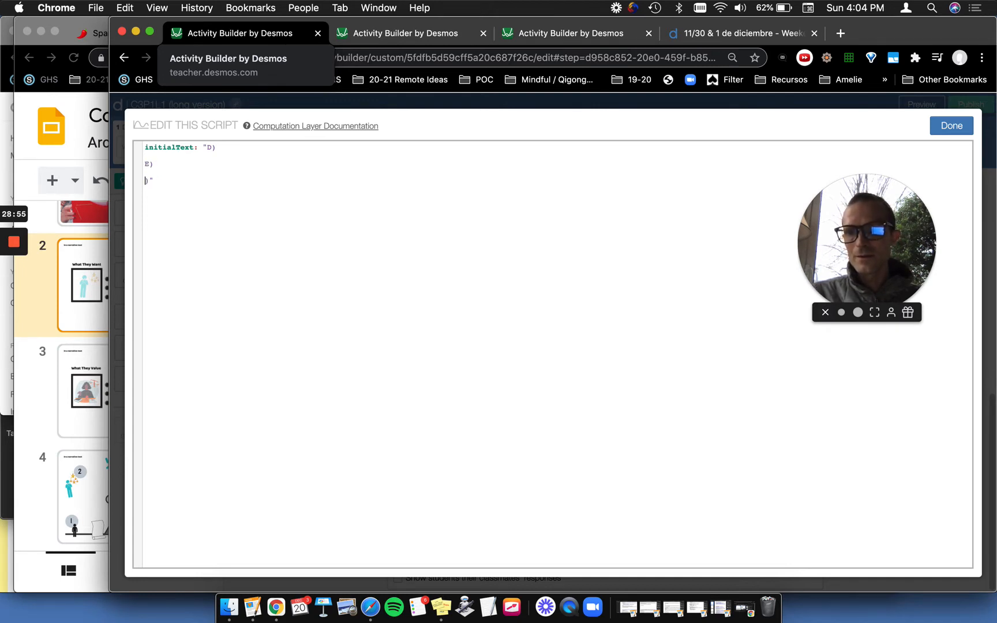
pyautogui.click(951, 127)
# Preview screen 5 as a student and check the reading text, both story images and their lettered answer boxes.
pyautogui.click(923, 111)
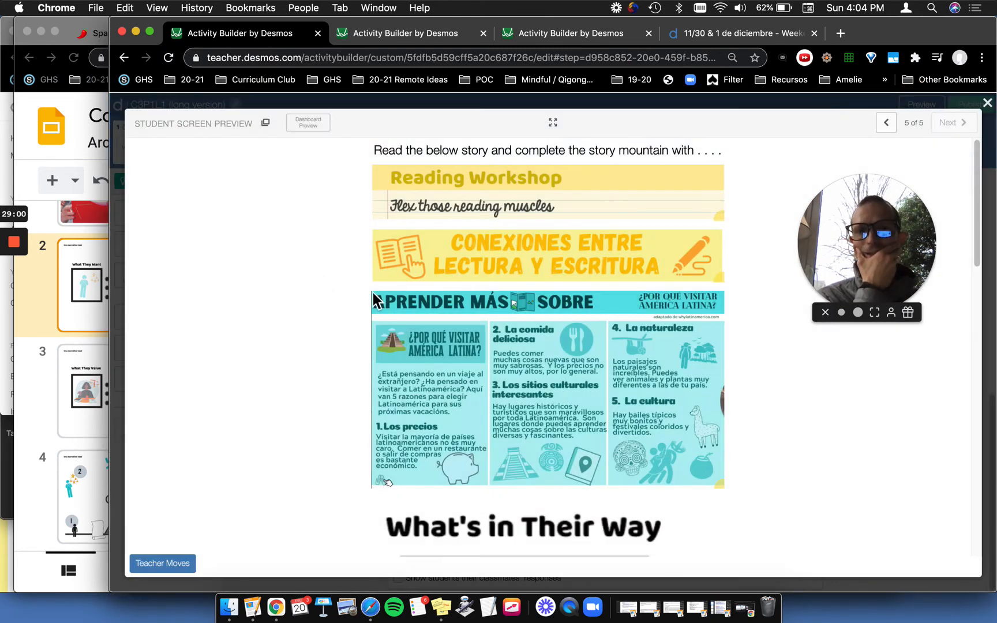
pyautogui.scroll(-5, 354, 308)
pyautogui.scroll(-5, 354, 308)
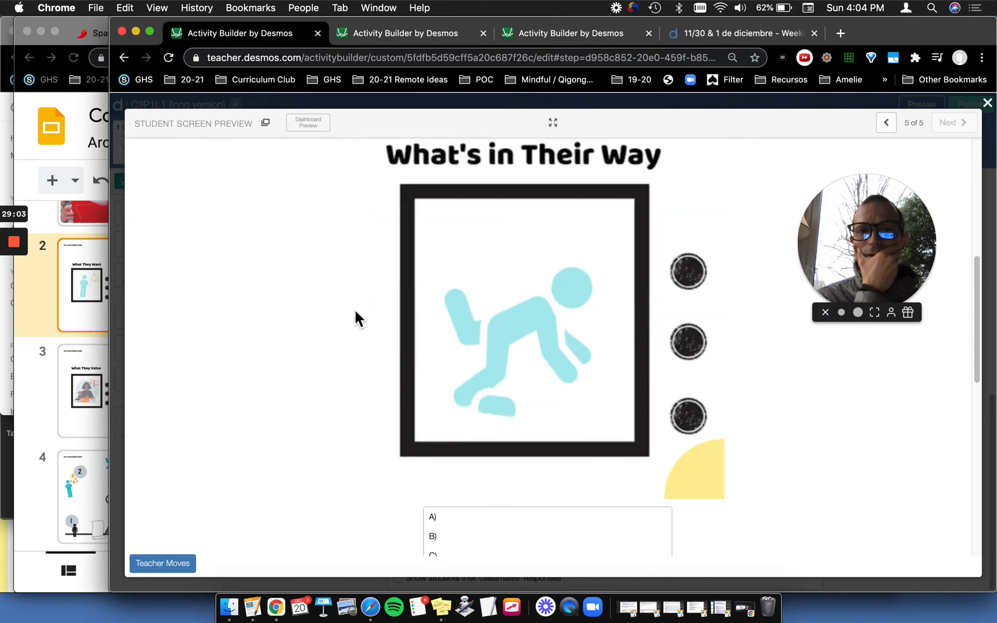
pyautogui.scroll(-1, 354, 309)
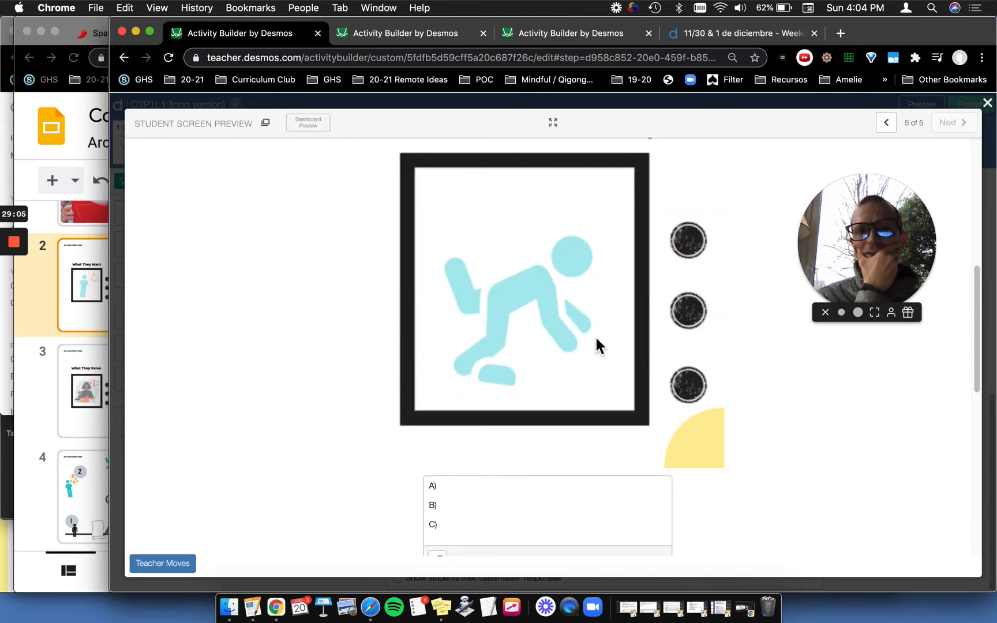
pyautogui.scroll(5, 532, 327)
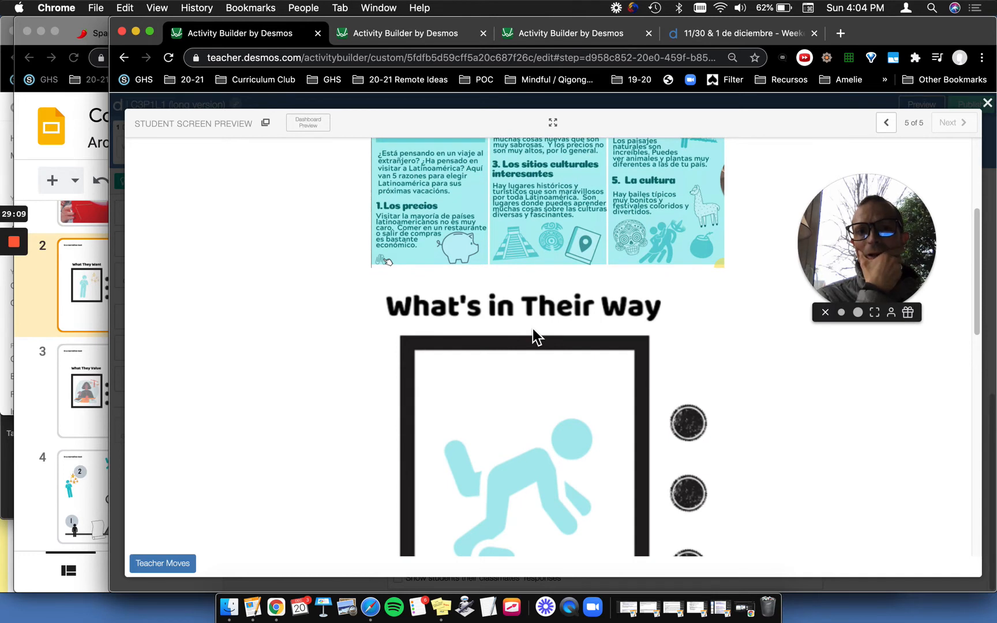
pyautogui.scroll(-4, 535, 336)
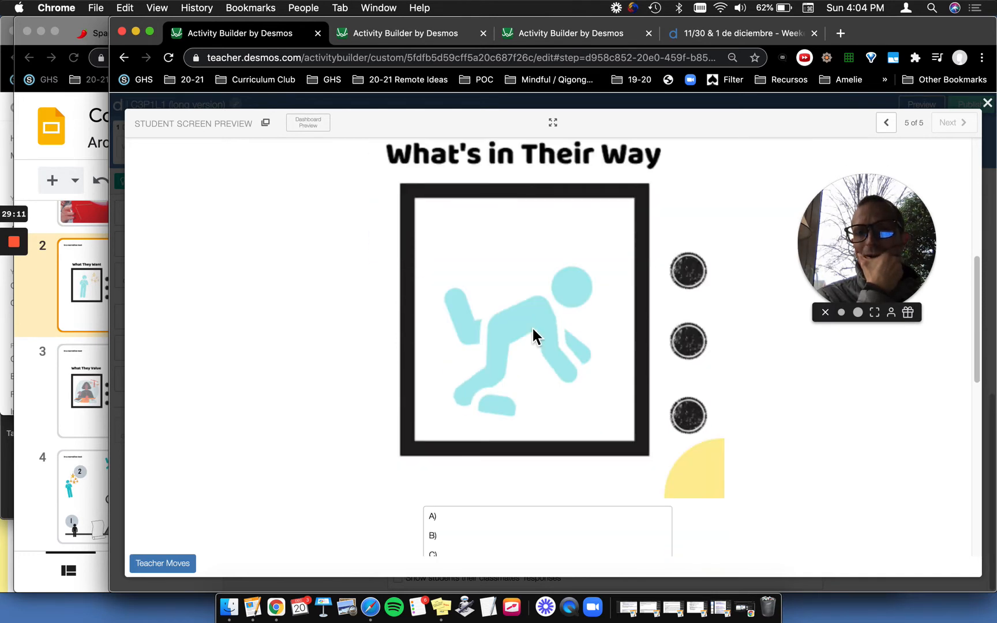
pyautogui.scroll(-1, 532, 326)
pyautogui.scroll(-5, 531, 326)
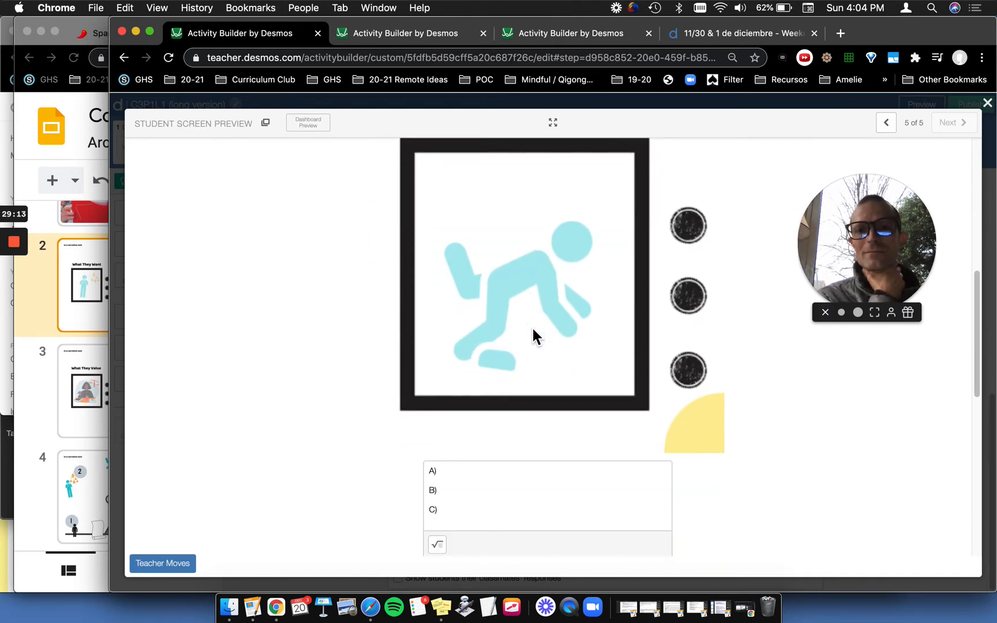
pyautogui.scroll(-8, 532, 330)
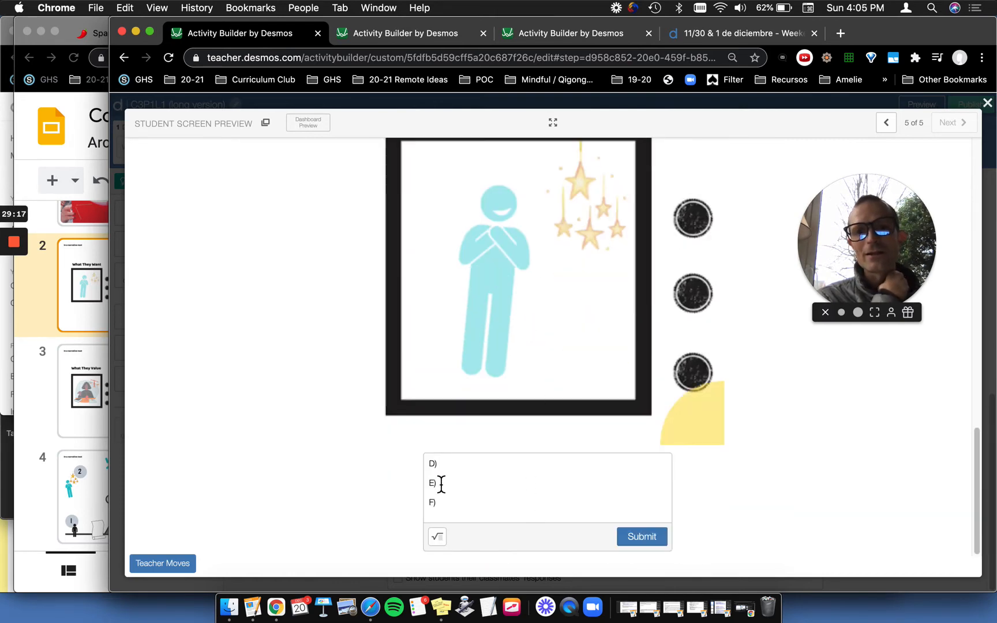
pyautogui.scroll(12, 441, 484)
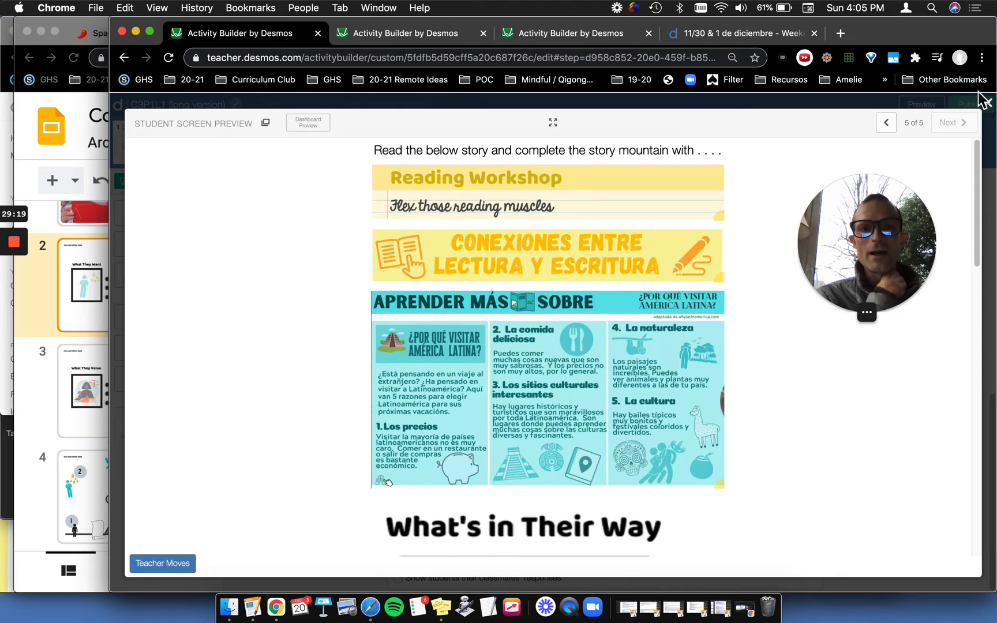
pyautogui.click(987, 103)
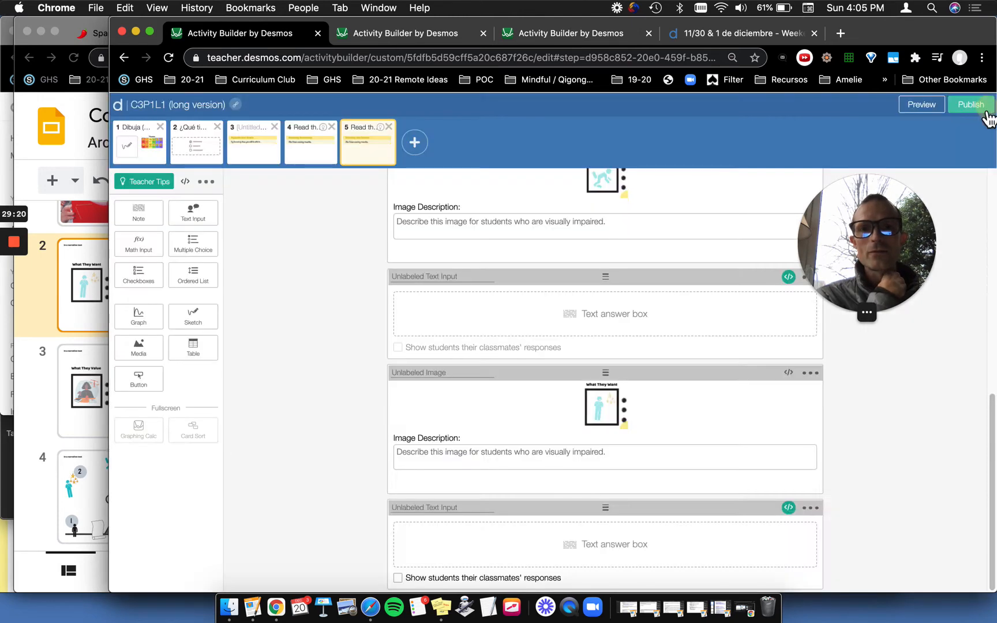
# Add a blank sixth screen, and switch to the source Google Form to review its Class Discussion section.
pyautogui.click(414, 148)
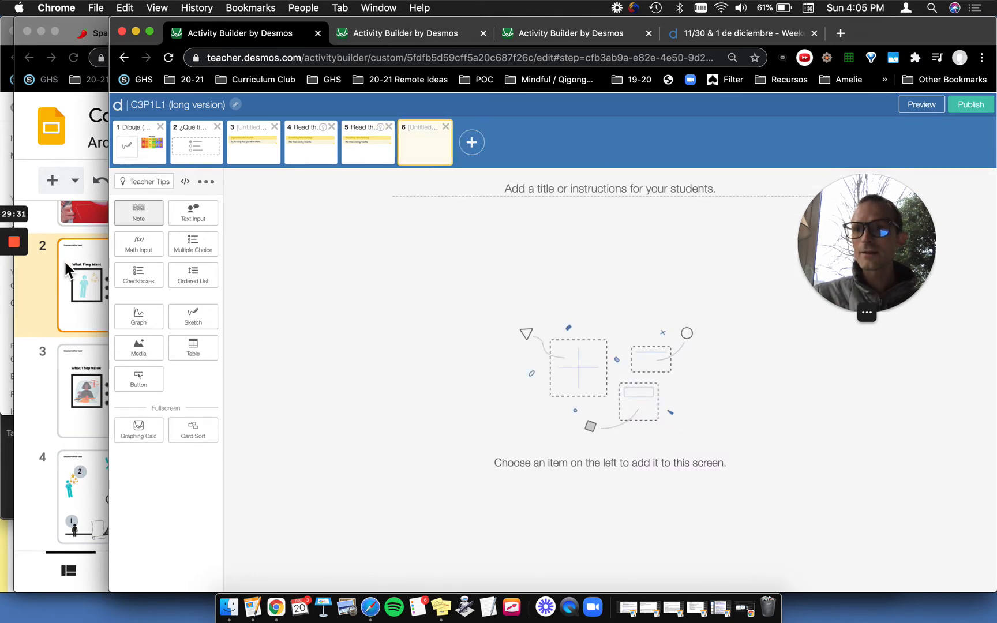
pyautogui.click(46, 296)
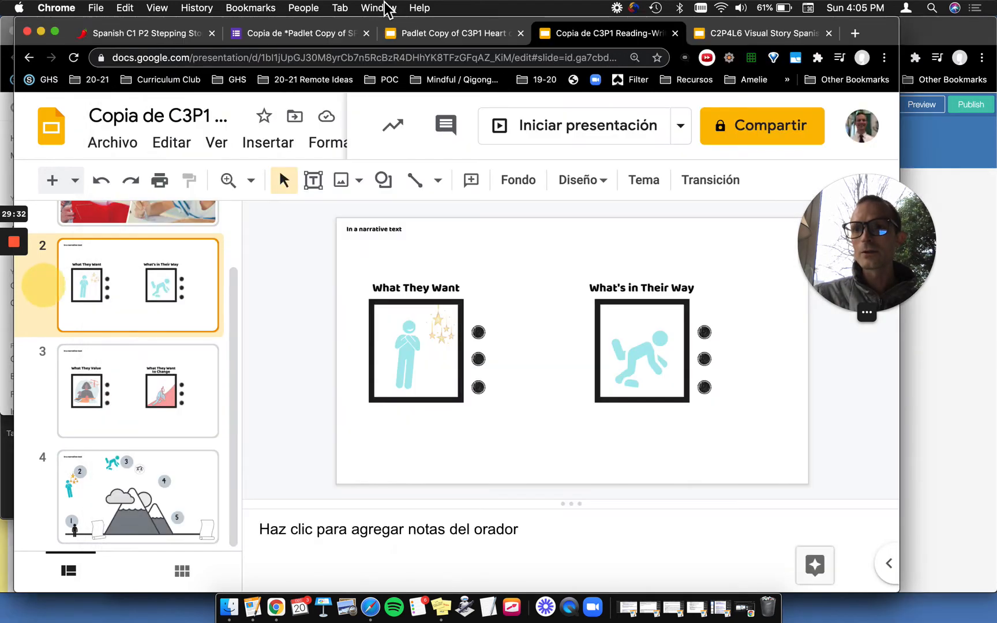
pyautogui.click(322, 36)
pyautogui.scroll(-2, 252, 396)
pyautogui.scroll(2, 252, 395)
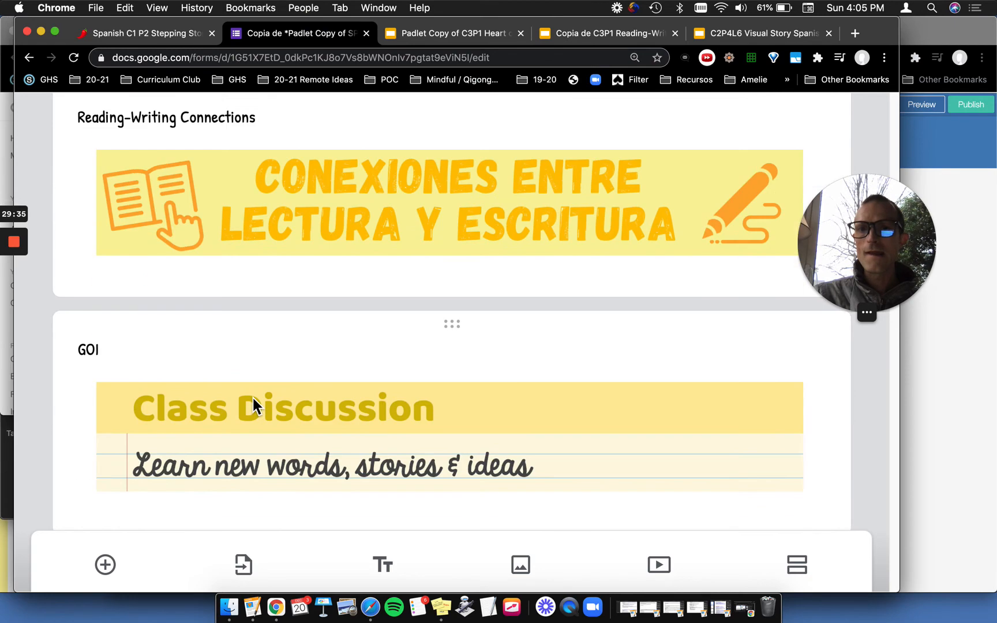
pyautogui.scroll(-4, 252, 395)
pyautogui.scroll(-1, 253, 400)
pyautogui.scroll(2, 253, 400)
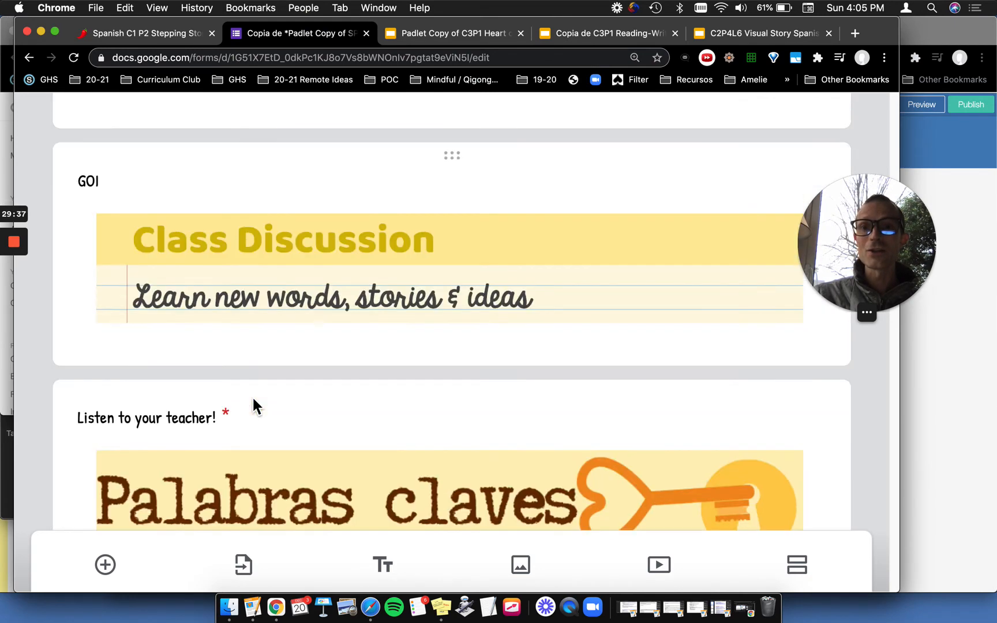
# Review the source form's Class Discussion and Palabras claves sections, and check the images and text inputs on Desmos screen 5.
pyautogui.click(964, 179)
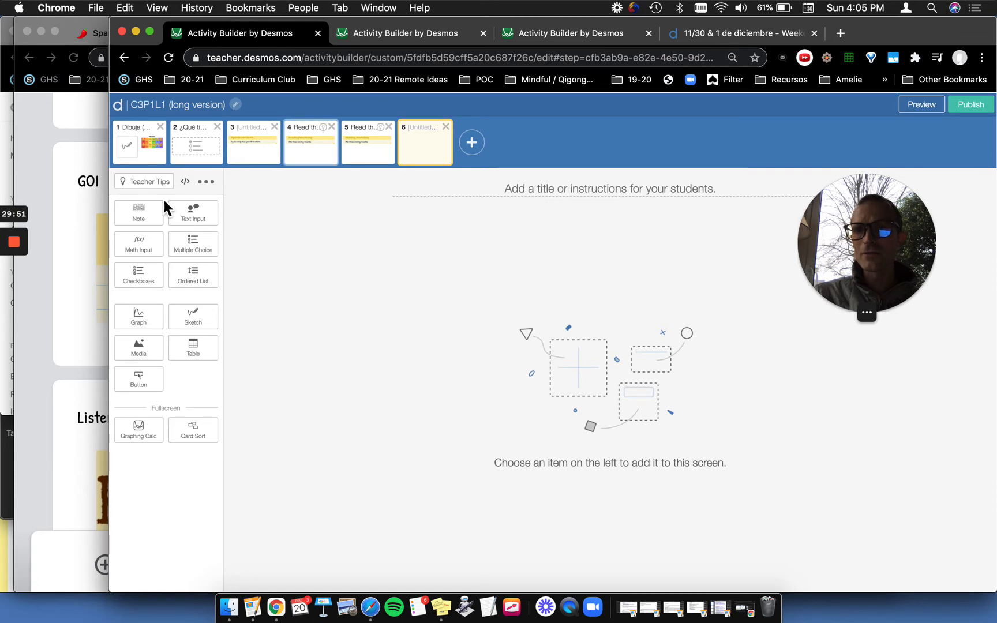
pyautogui.click(85, 222)
pyautogui.scroll(-3, 112, 300)
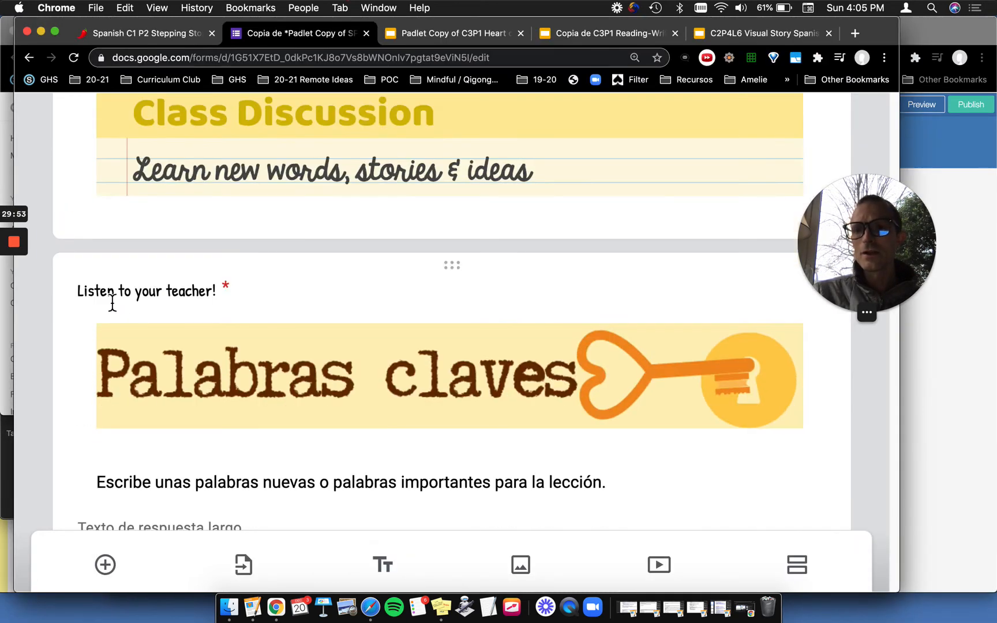
pyautogui.scroll(3, 112, 300)
pyautogui.scroll(-2, 111, 300)
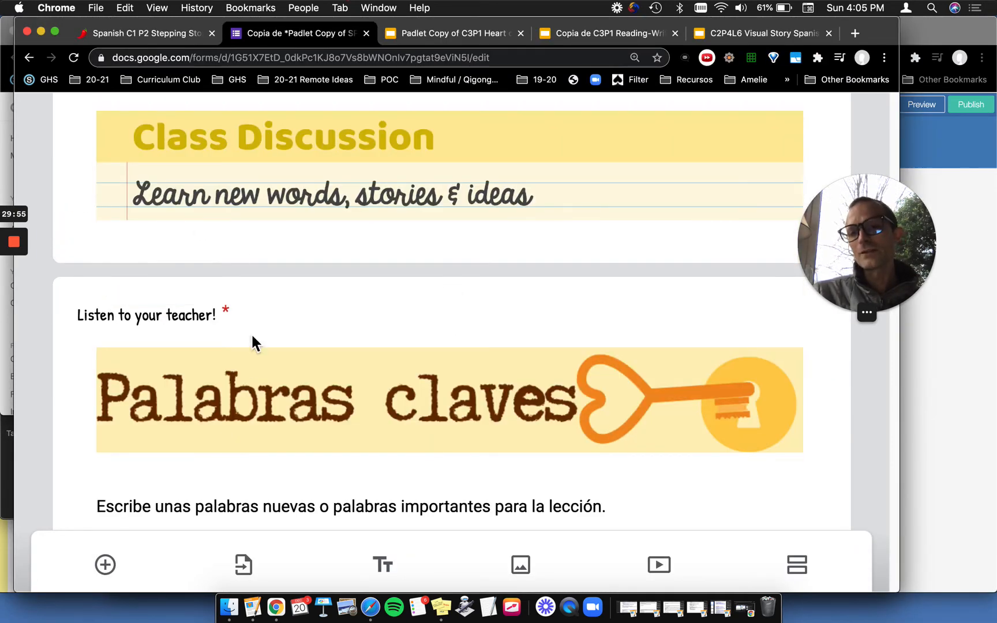
pyautogui.click(953, 232)
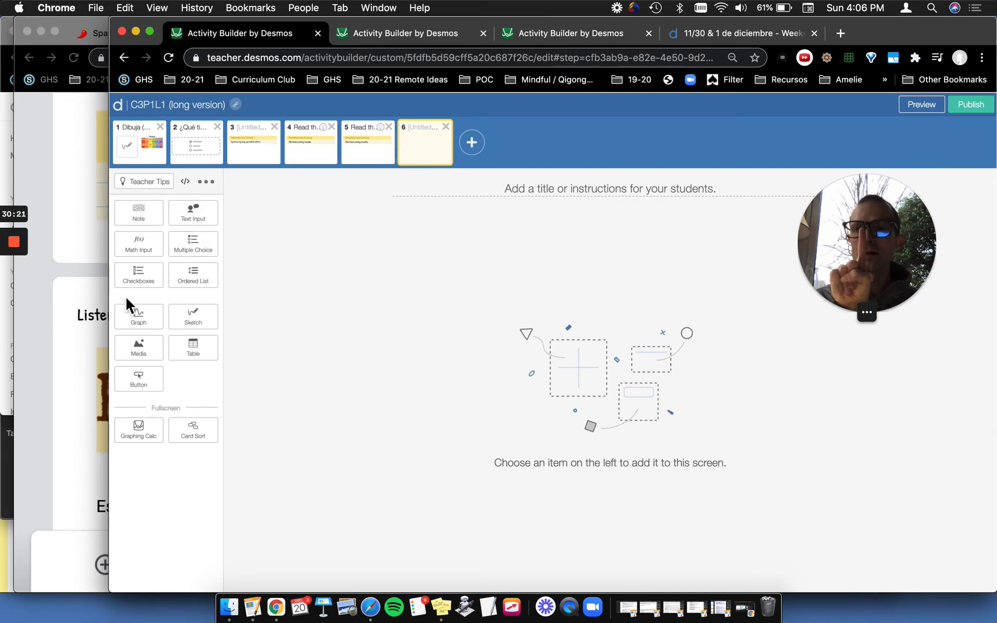
pyautogui.click(91, 319)
pyautogui.scroll(-2, 90, 320)
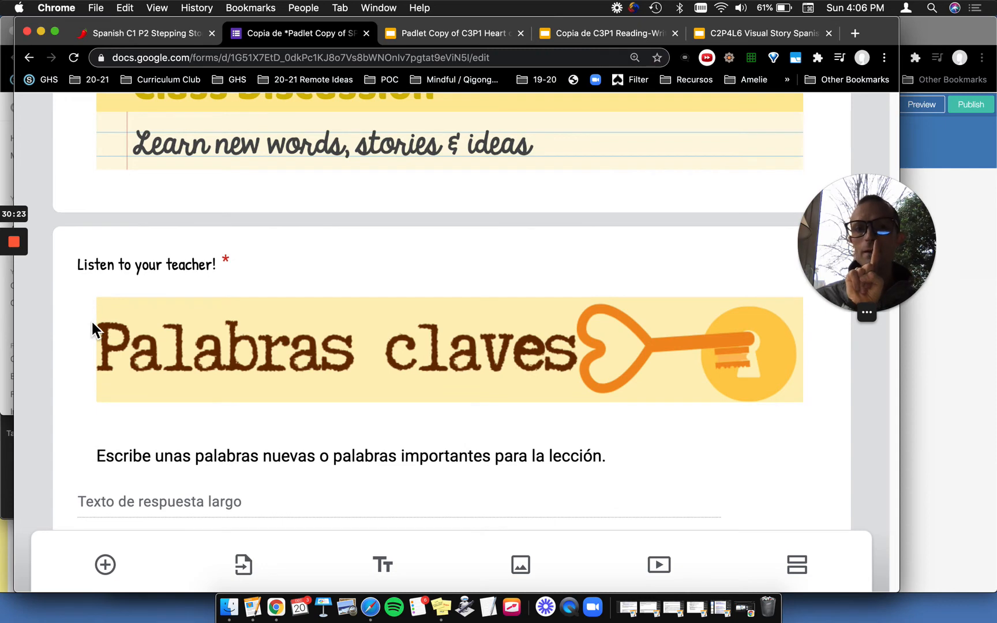
pyautogui.click(957, 166)
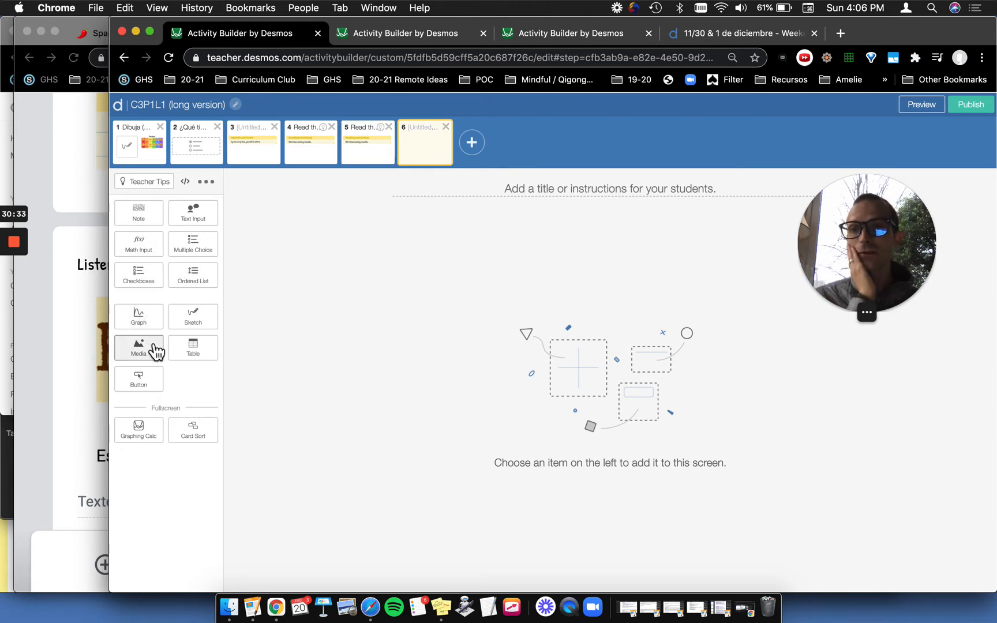
pyautogui.click(382, 143)
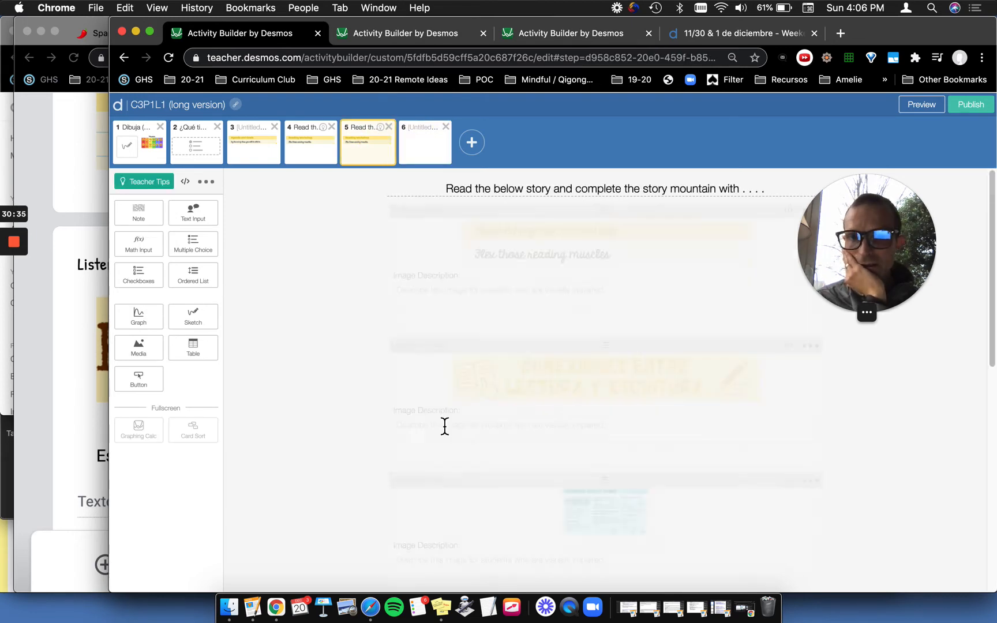
pyautogui.scroll(-15, 445, 426)
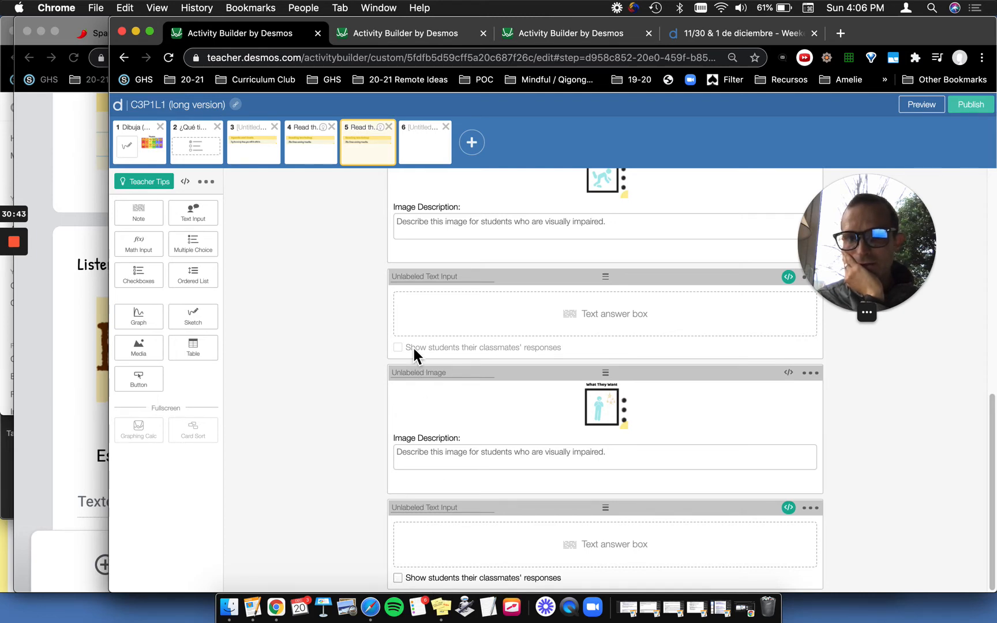
pyautogui.scroll(15, 417, 356)
# Add a media component to screen 6, open its image upload, and preview the Desktop screenshots to find the Class Discussion banner.
pyautogui.click(439, 149)
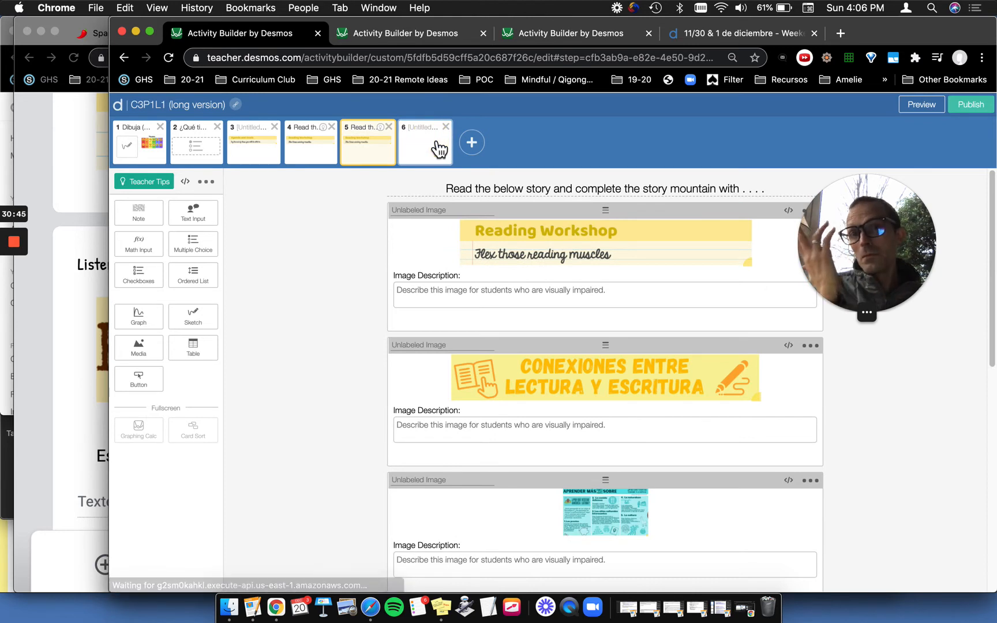
pyautogui.click(159, 358)
pyautogui.click(615, 398)
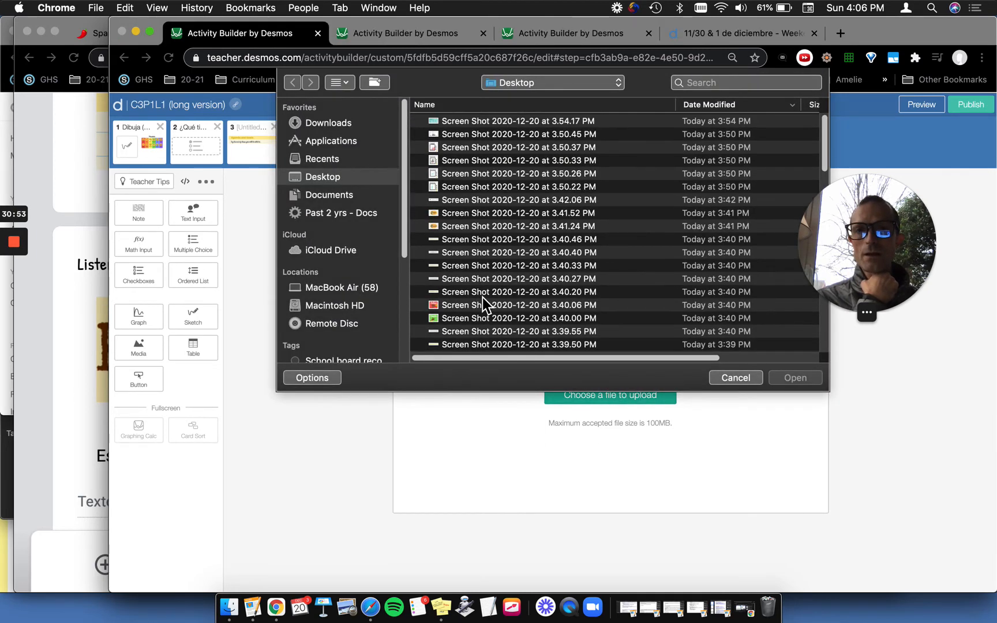
pyautogui.click(471, 293)
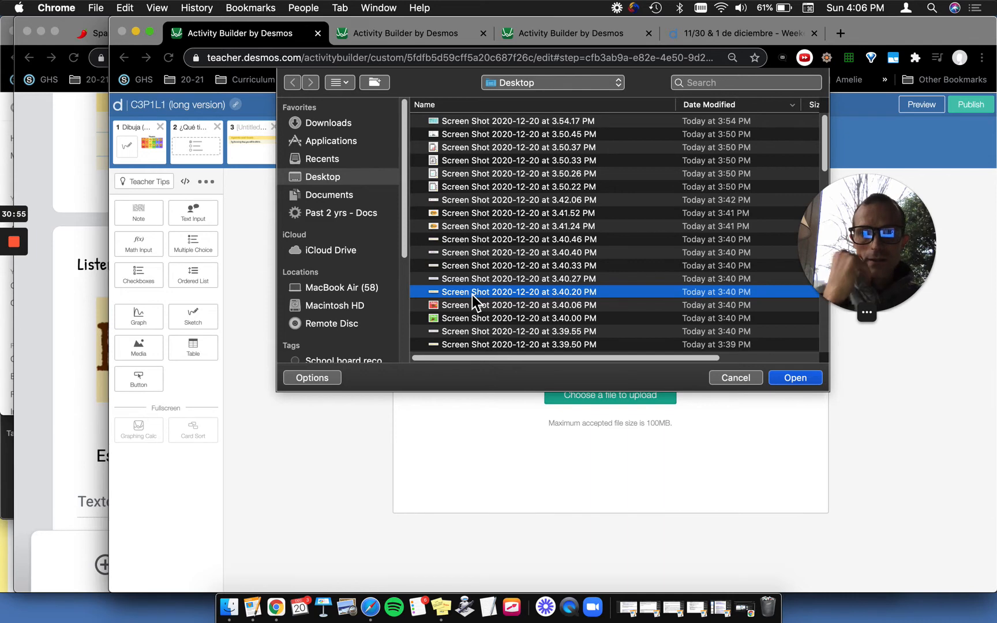
pyautogui.press('Up')
pyautogui.press('Up')
pyautogui.press('space')
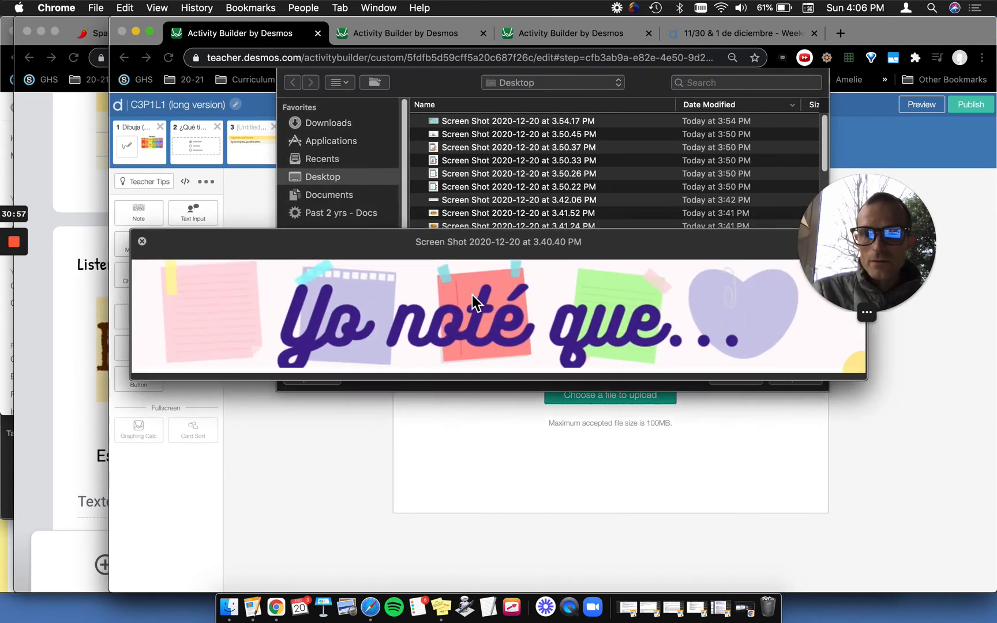
pyautogui.press('space')
pyautogui.press('Down')
pyautogui.press('space')
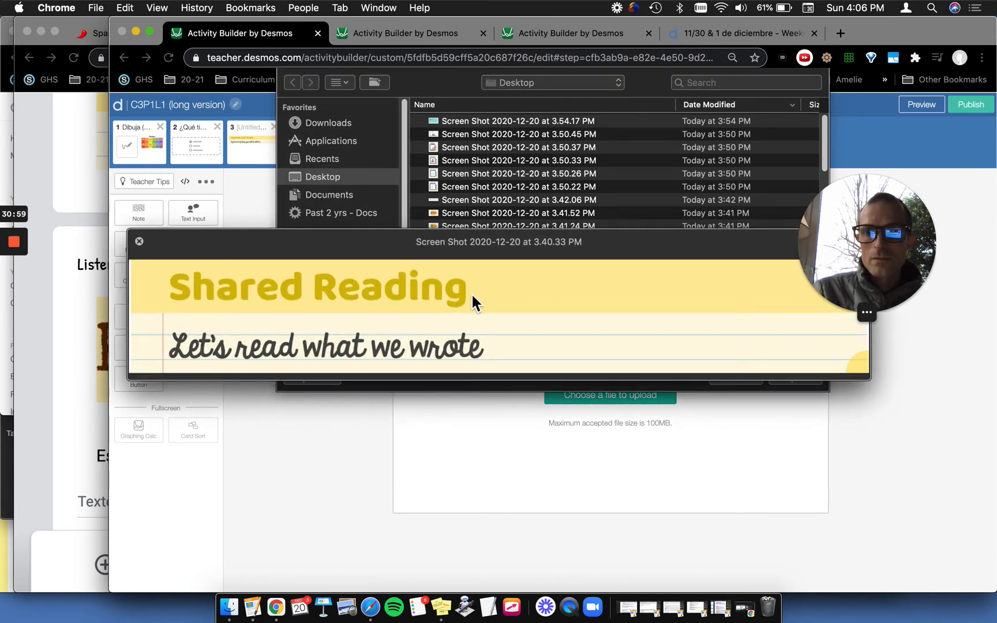
pyautogui.press('space')
pyautogui.press('Down')
pyautogui.press('space')
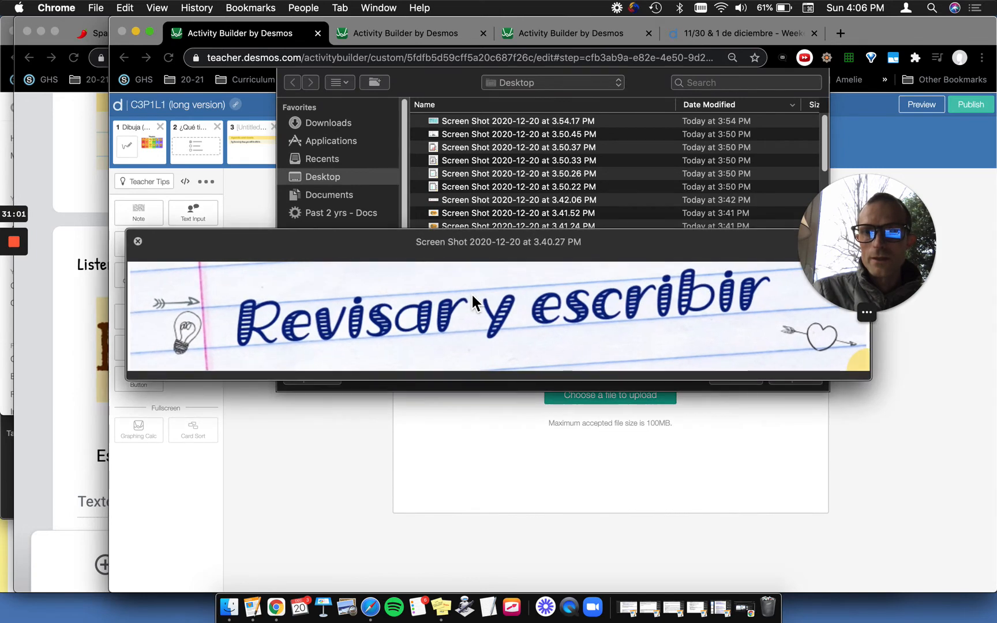
pyautogui.press('space')
pyautogui.press('Down')
pyautogui.press('space')
pyautogui.press('space')
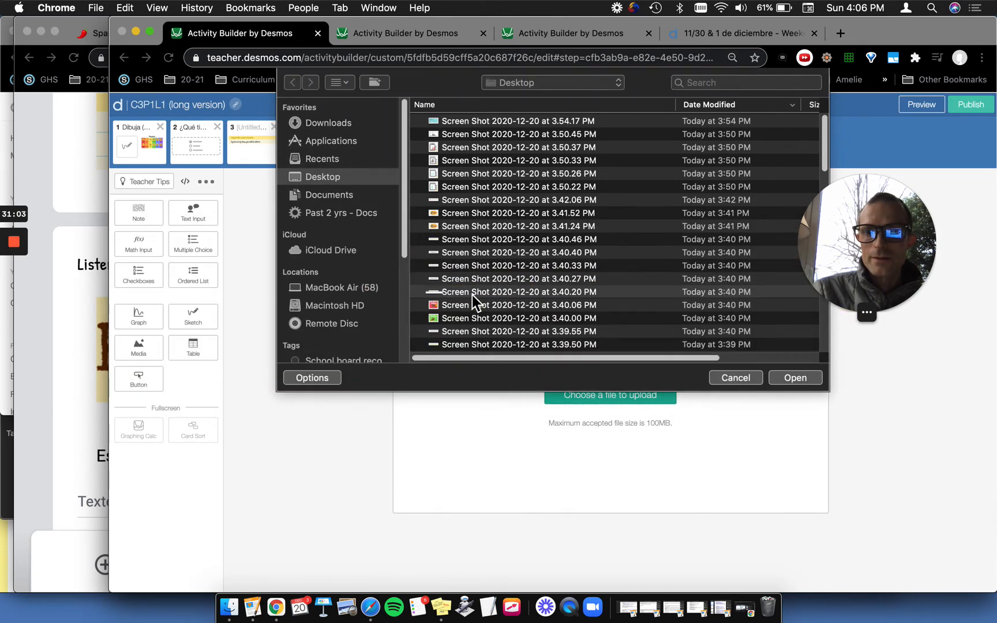
# Locate the Class Discussion banner, Screen Shot 2020-12-20 at 3.39.32 PM, and upload it to the media component.
pyautogui.press('Down')
pyautogui.press('Down')
pyautogui.press('Down')
pyautogui.press('Down')
pyautogui.press('Down')
pyautogui.press('Down')
pyautogui.press('Down')
pyautogui.press('Down')
pyautogui.press('Down')
pyautogui.press('Down')
pyautogui.press('Up')
pyautogui.press('Up')
pyautogui.press('Up')
pyautogui.press('Up')
pyautogui.press('Up')
pyautogui.press('space')
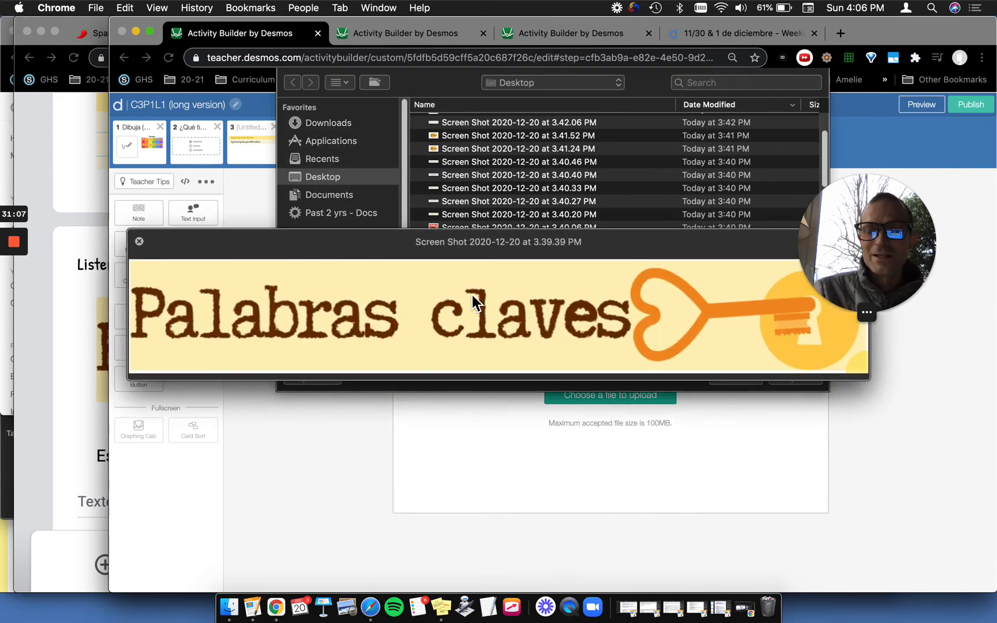
pyautogui.press('space')
pyautogui.press('Down')
pyautogui.press('space')
pyautogui.press('space')
pyautogui.press('Return')
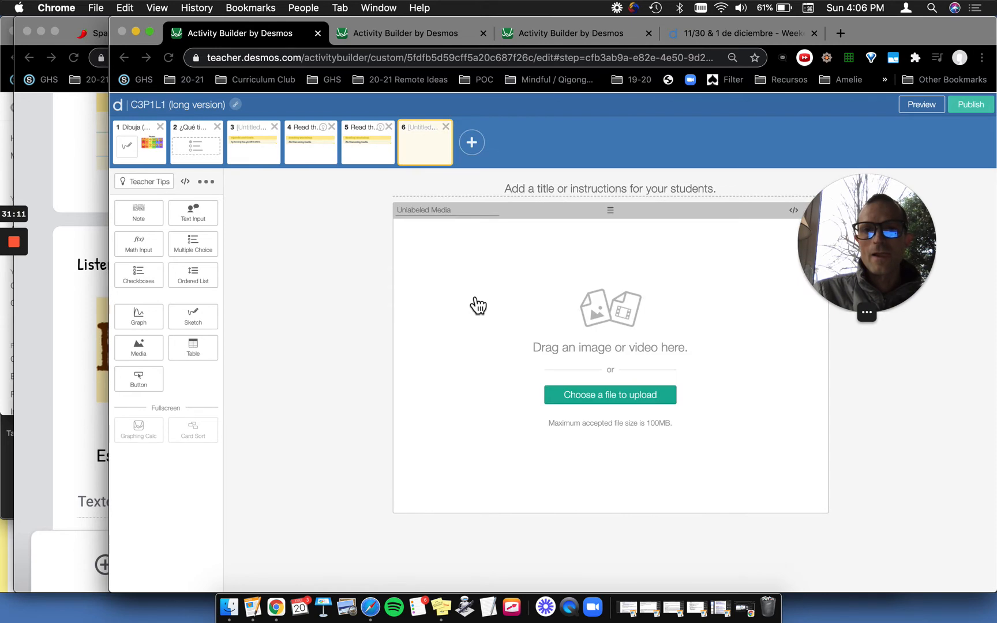
# Add a second media component below the Class Discussion image and upload the Palabras claves banner, Screen Shot 2020-12-20 at 3.39.39 PM.
pyautogui.click(147, 357)
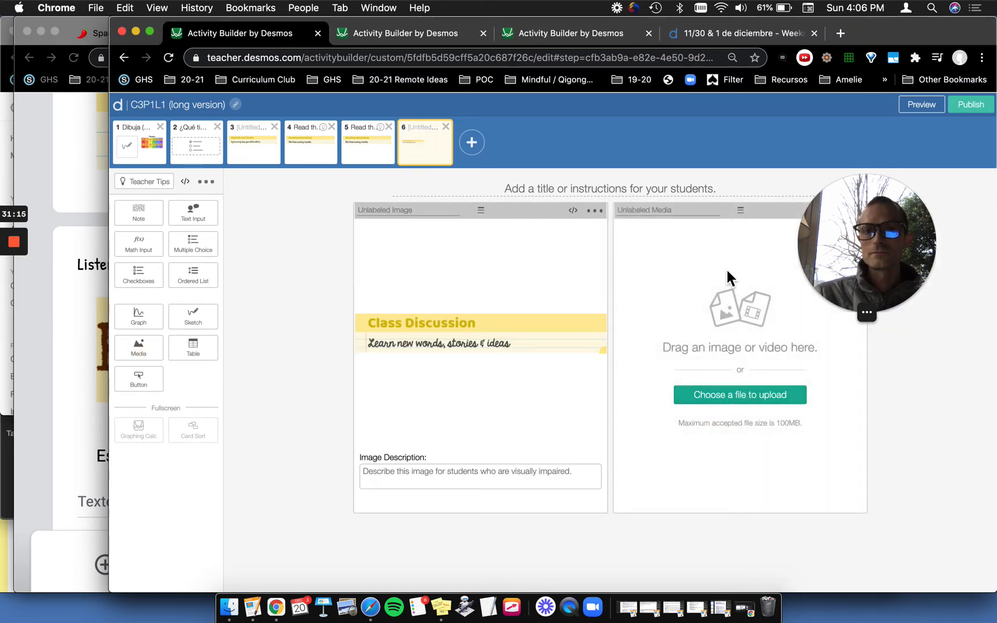
pyautogui.moveTo(746, 213); pyautogui.dragTo(569, 373)
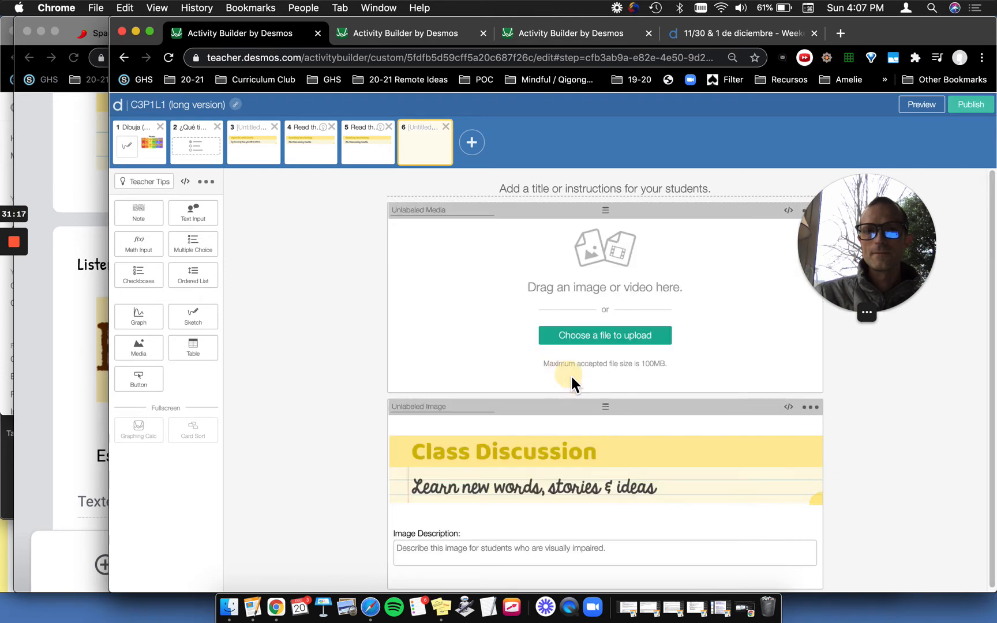
pyautogui.moveTo(606, 541); pyautogui.dragTo(607, 530)
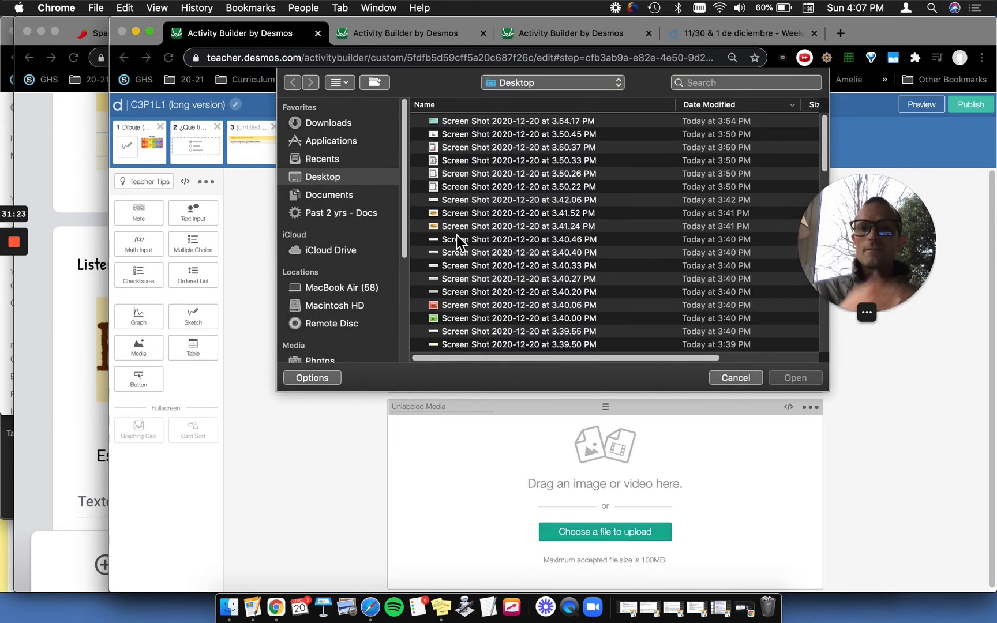
pyautogui.scroll(-5, 474, 271)
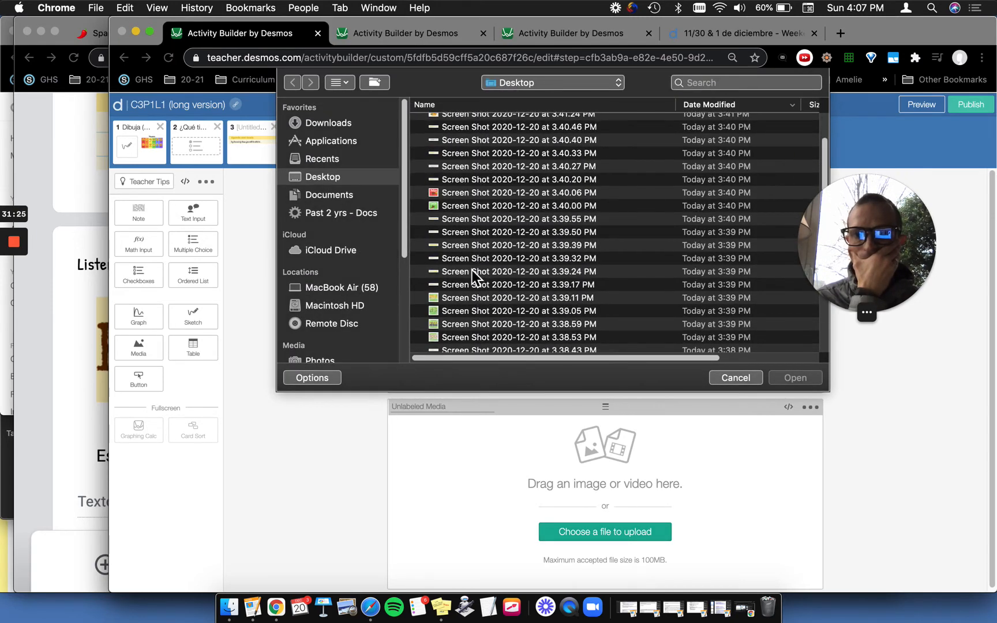
pyautogui.click(462, 246)
pyautogui.click(462, 253)
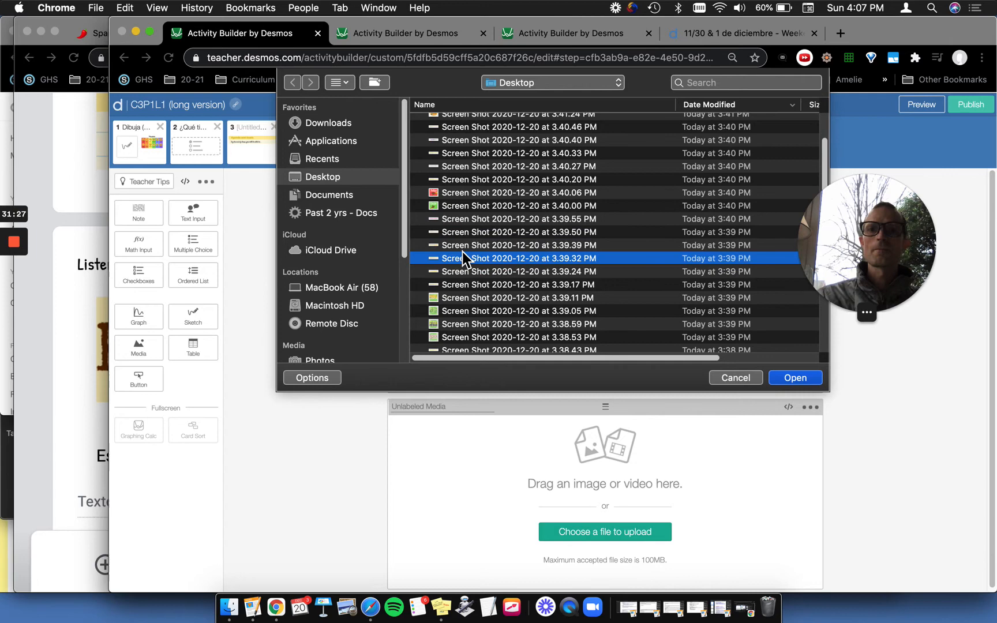
pyautogui.press('space')
pyautogui.press('space')
pyautogui.press('Up')
pyautogui.press('space')
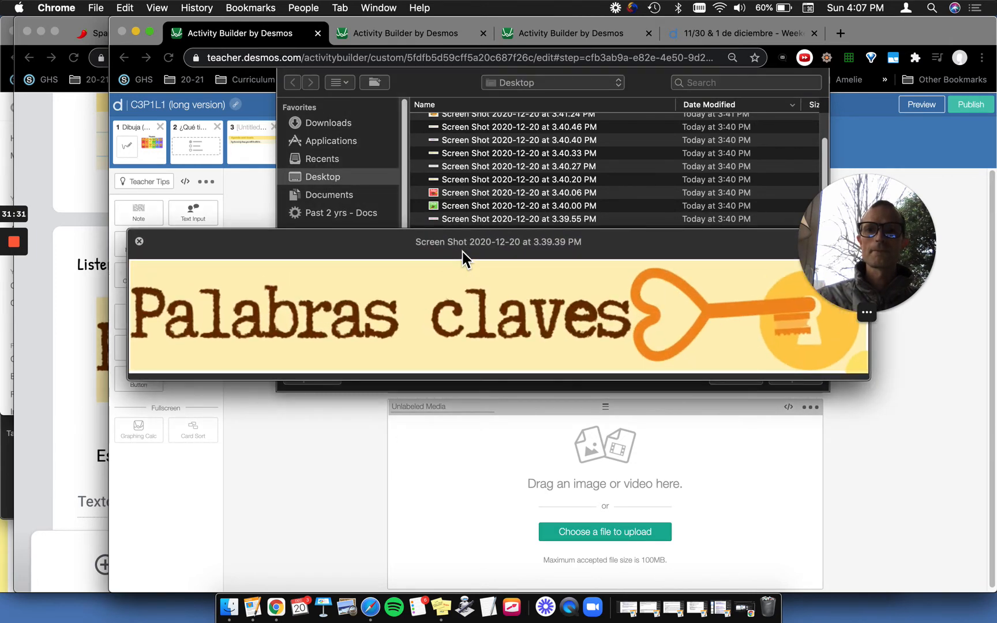
pyautogui.press('space')
pyautogui.press('Return')
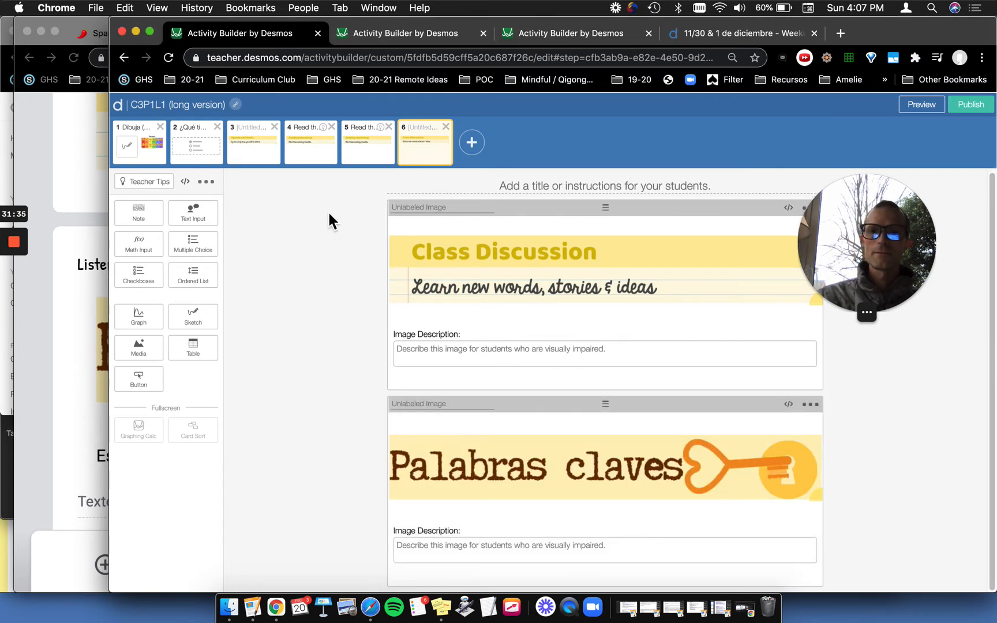
# Add a text input below the Palabras claves image and turn off showing students their classmates' responses.
pyautogui.click(208, 219)
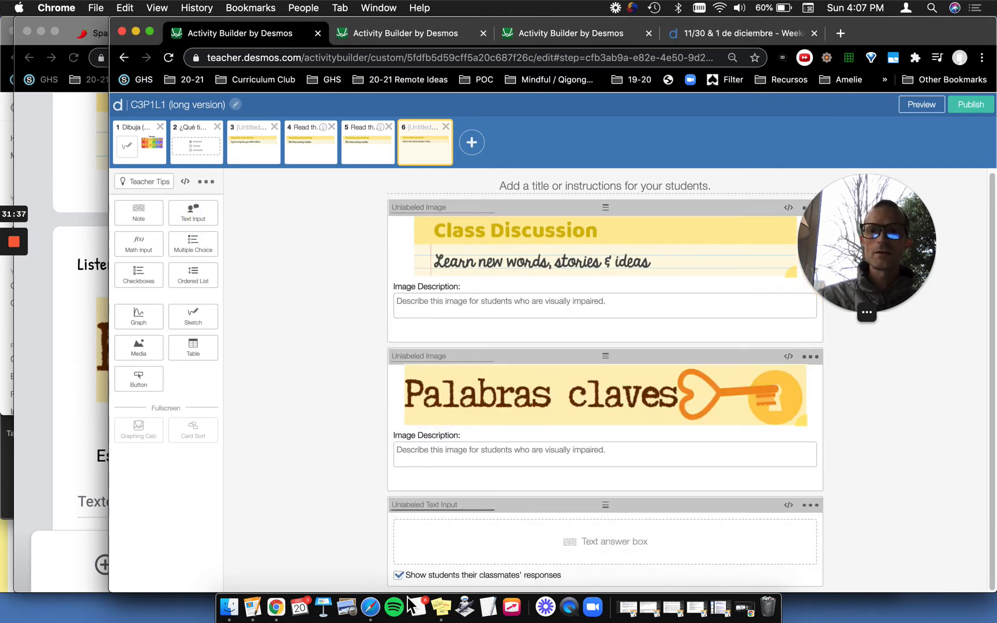
pyautogui.click(398, 575)
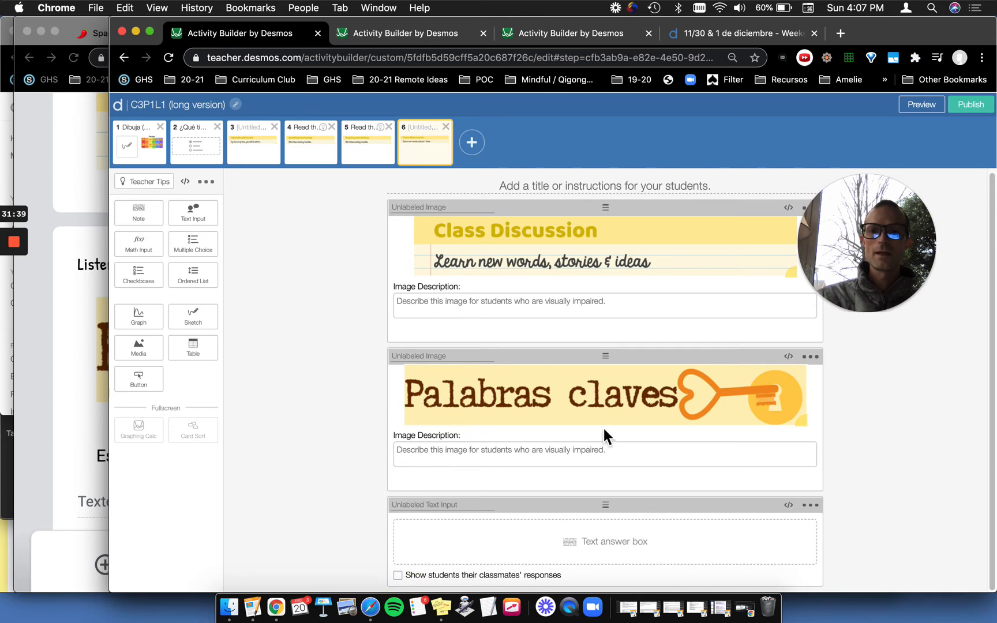
# Copy the form's prompt 'Escribe unas palabras nuevas o palabras importantes para la lección.' into the title of screen 6.
pyautogui.click(559, 185)
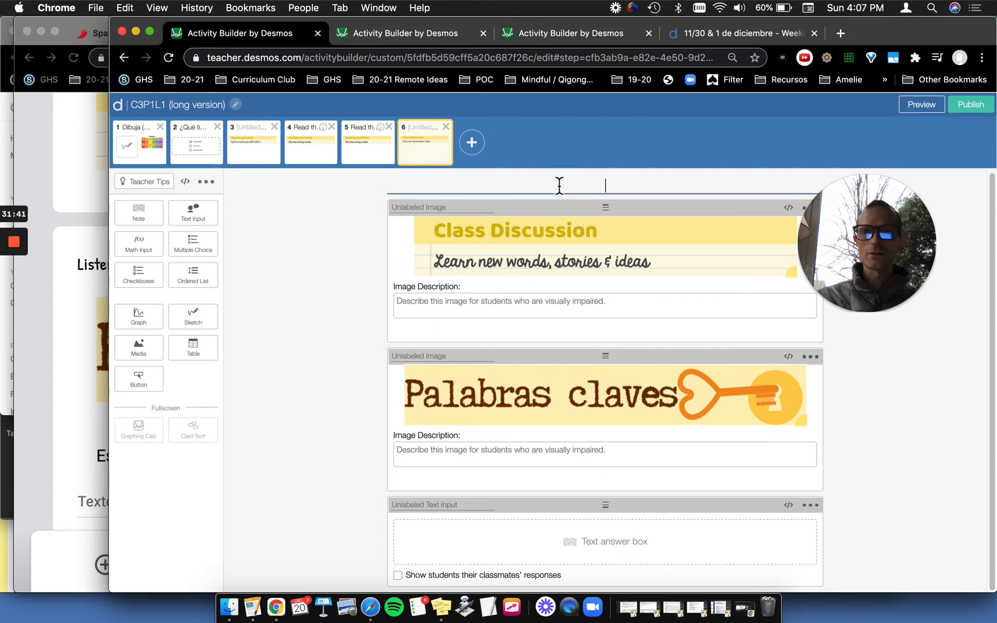
pyautogui.click(71, 303)
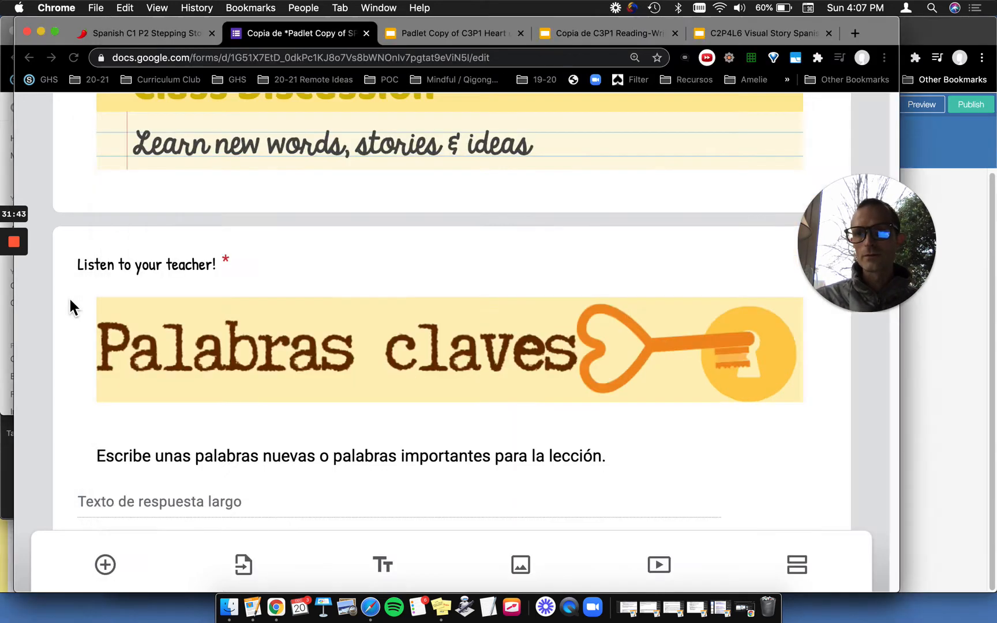
pyautogui.moveTo(609, 458); pyautogui.dragTo(110, 456)
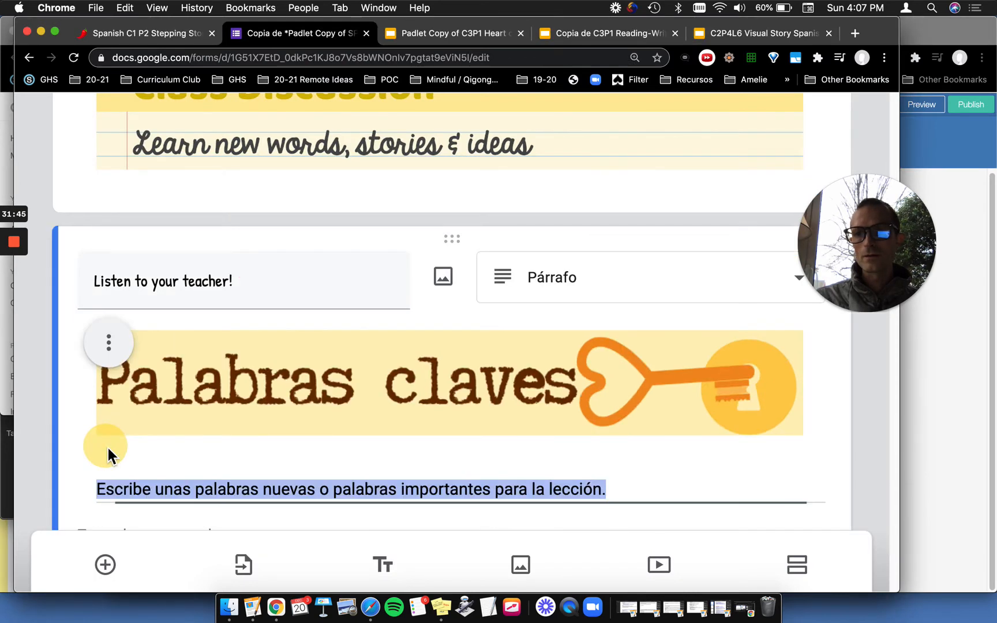
pyautogui.tripleClick(96, 489)
pyautogui.press('super+c')
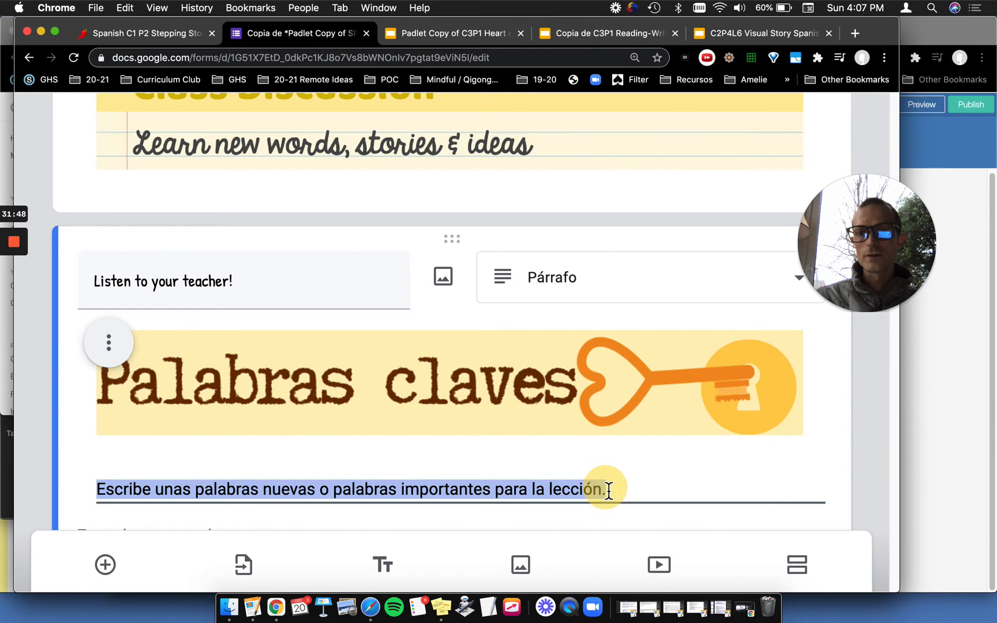
pyautogui.click(974, 236)
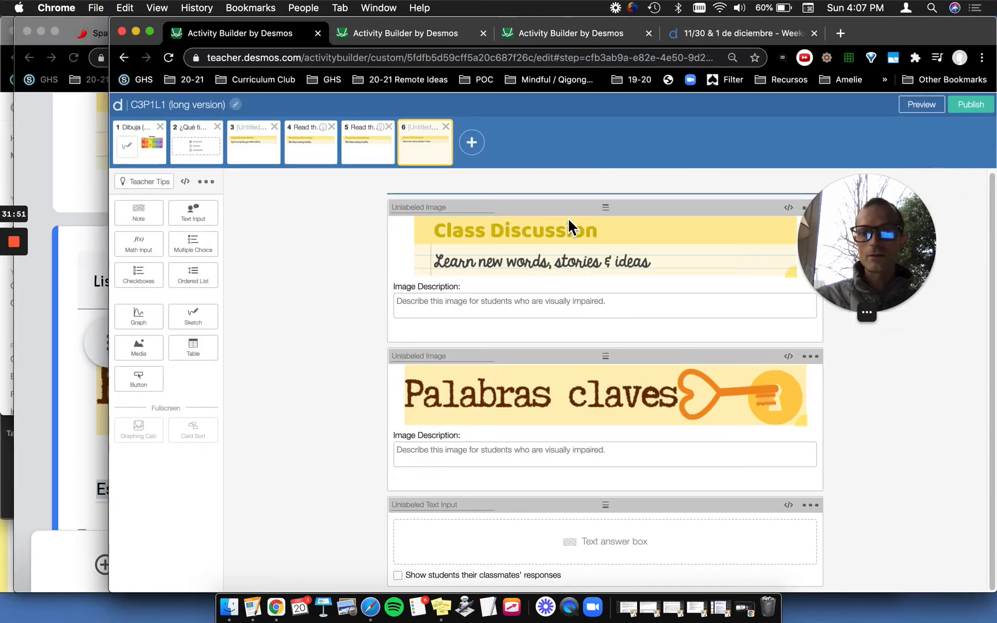
pyautogui.press('super+v')
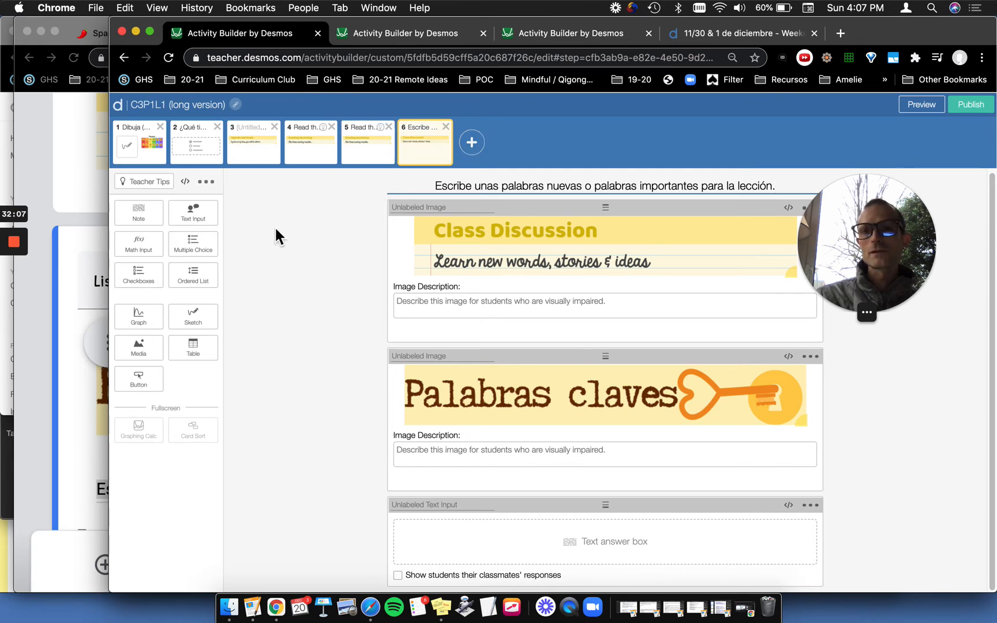
# Add a blank seventh screen, and switch to the Padlet Copy of C3P1 Heart slides in the source browser window.
pyautogui.click(487, 151)
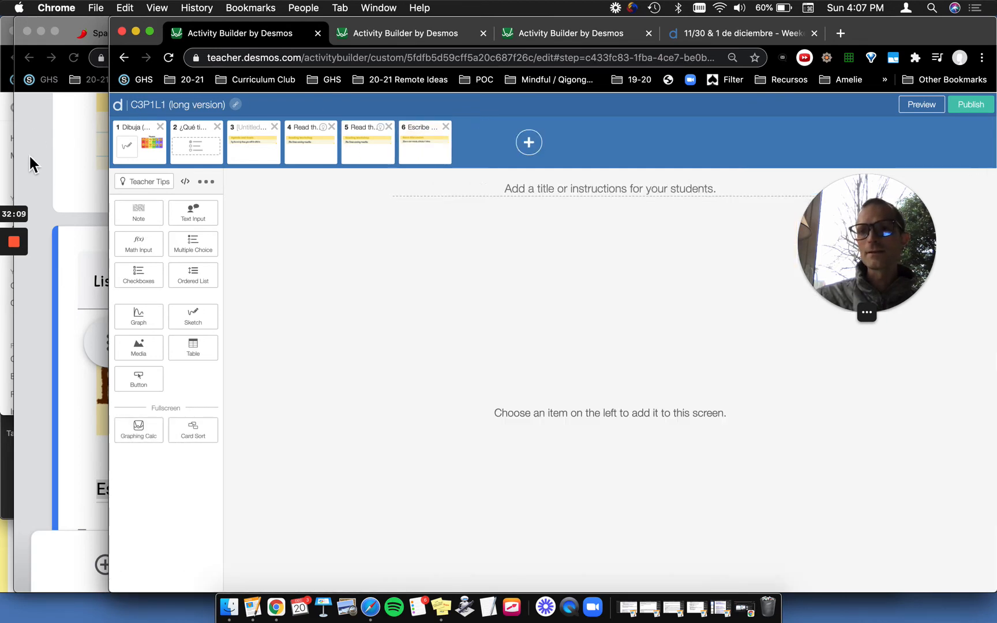
pyautogui.click(72, 166)
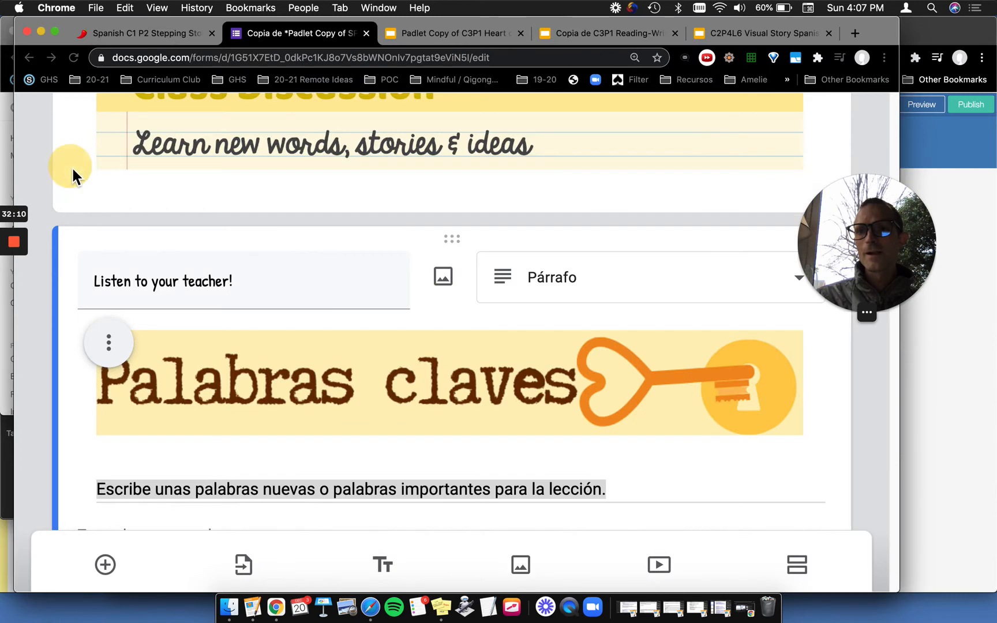
pyautogui.click(434, 36)
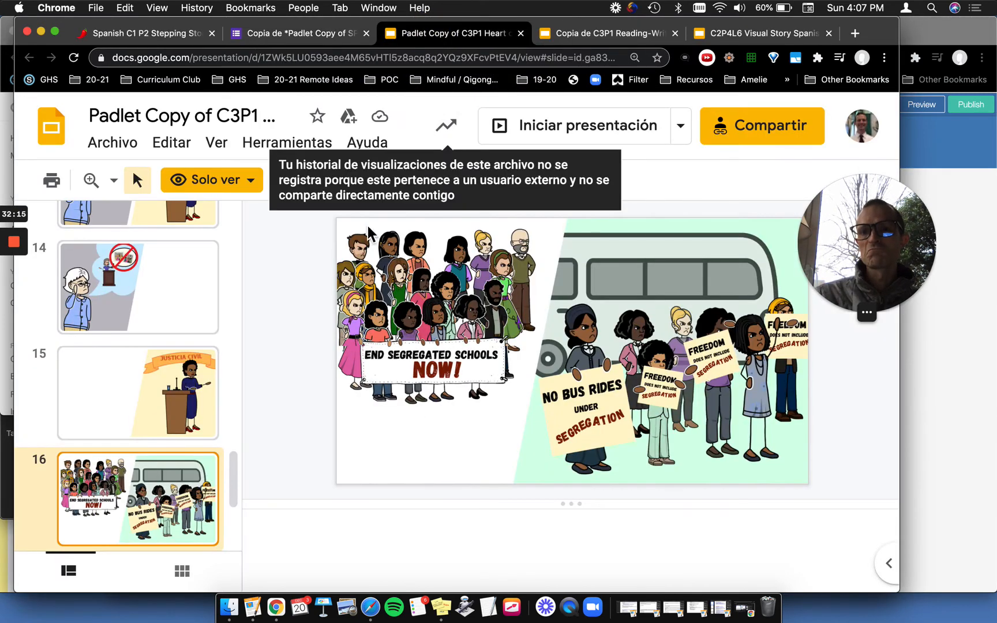
# Examine the opening slides of the Padlet Copy of C3P1 Heart presentation, around the hearts slide and the Mrs. Till slides.
pyautogui.scroll(15, 162, 392)
pyautogui.scroll(-4, 162, 396)
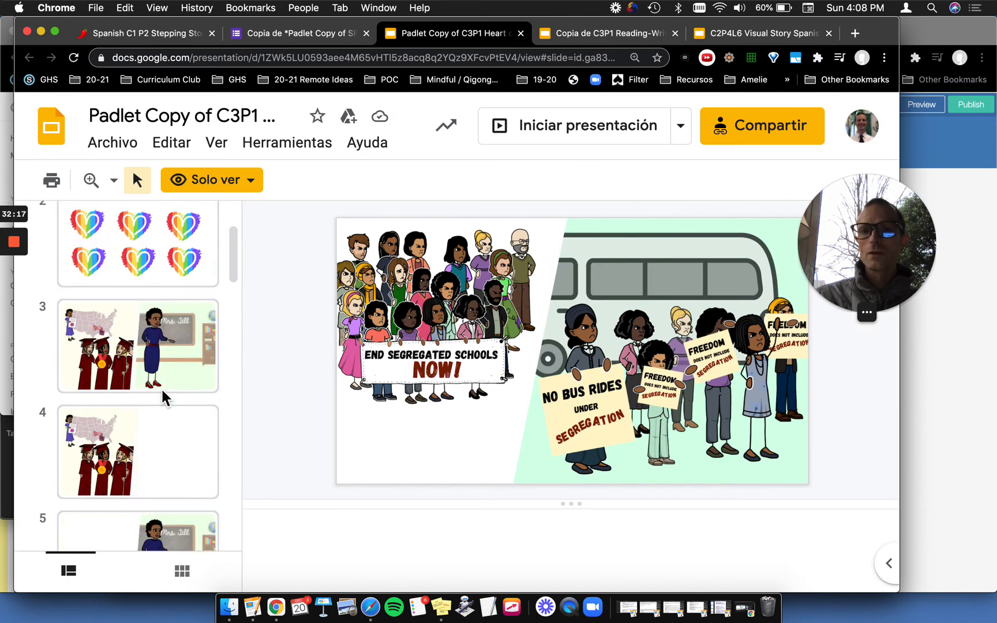
pyautogui.scroll(1, 162, 390)
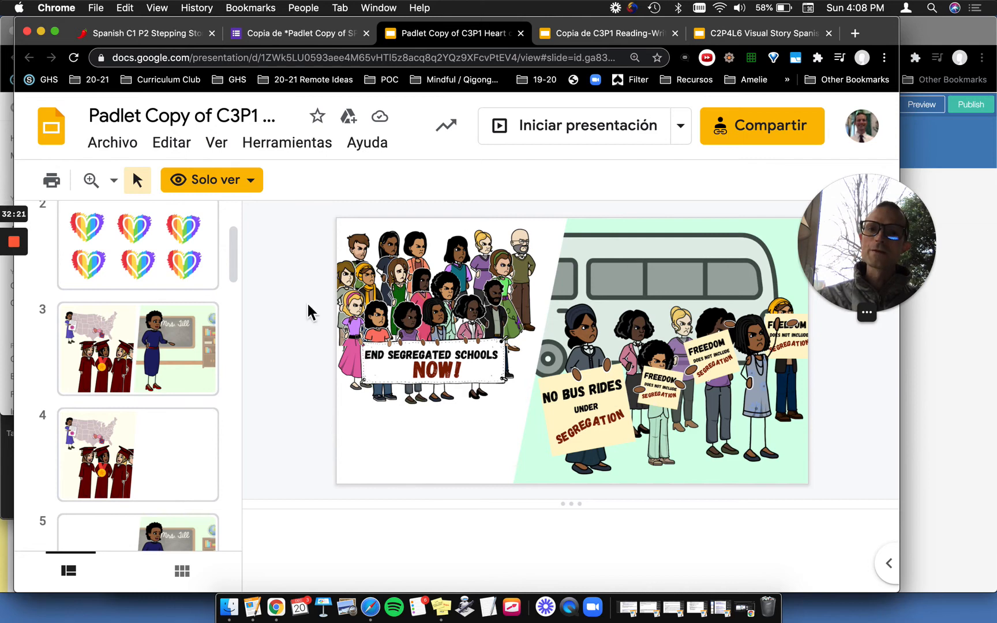
pyautogui.scroll(4, 109, 336)
pyautogui.scroll(-3, 102, 339)
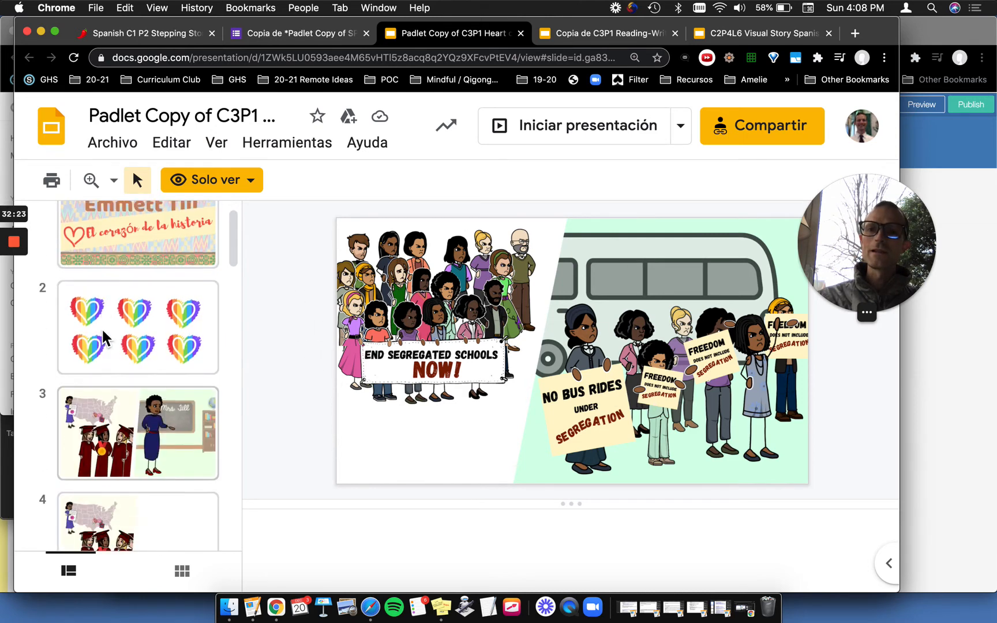
pyautogui.scroll(-1, 102, 336)
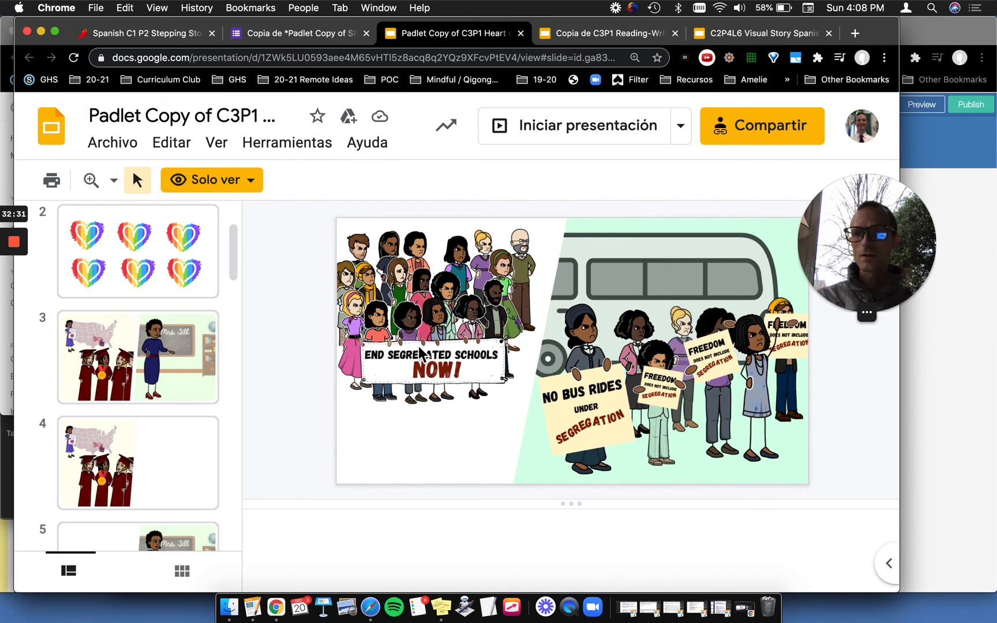
pyautogui.scroll(4, 156, 349)
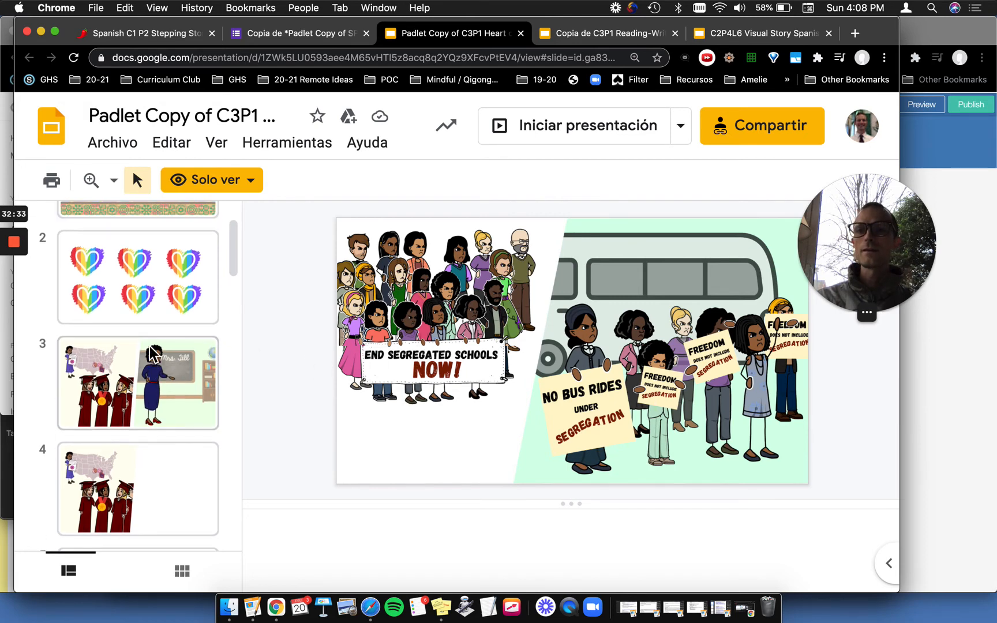
pyautogui.scroll(-6, 152, 352)
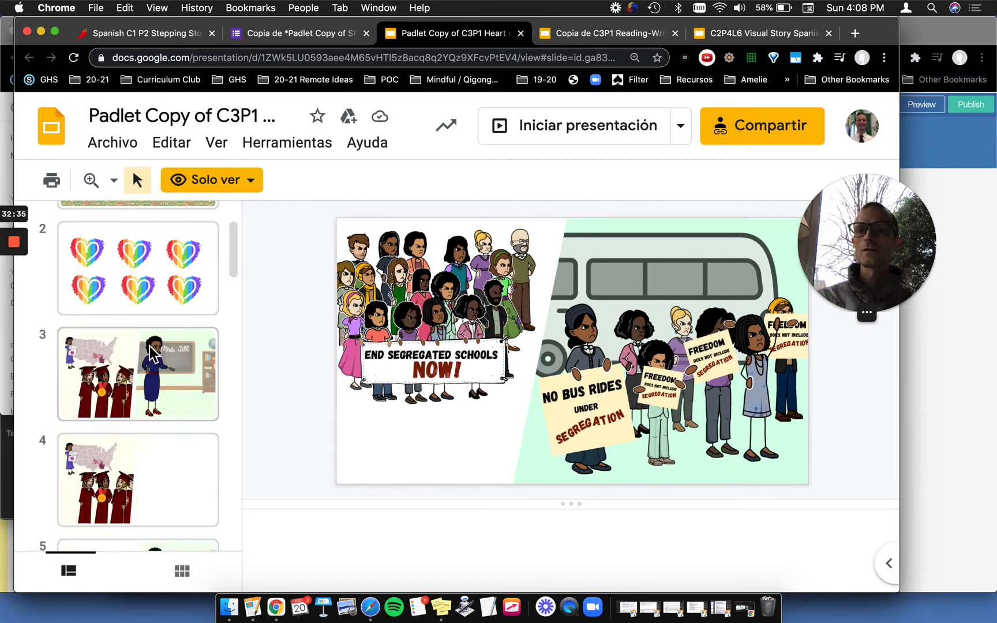
pyautogui.scroll(2, 151, 353)
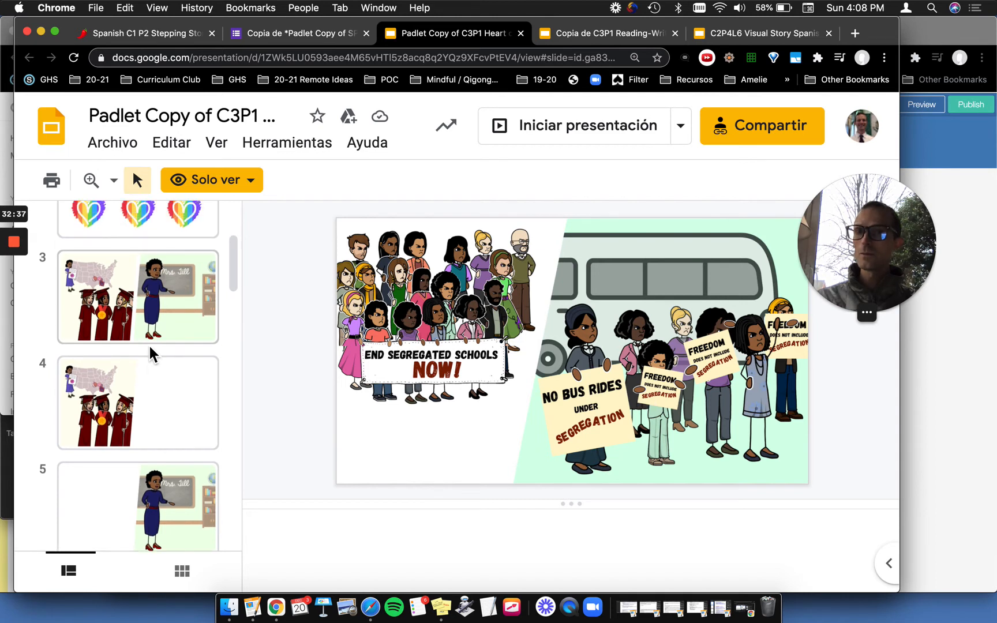
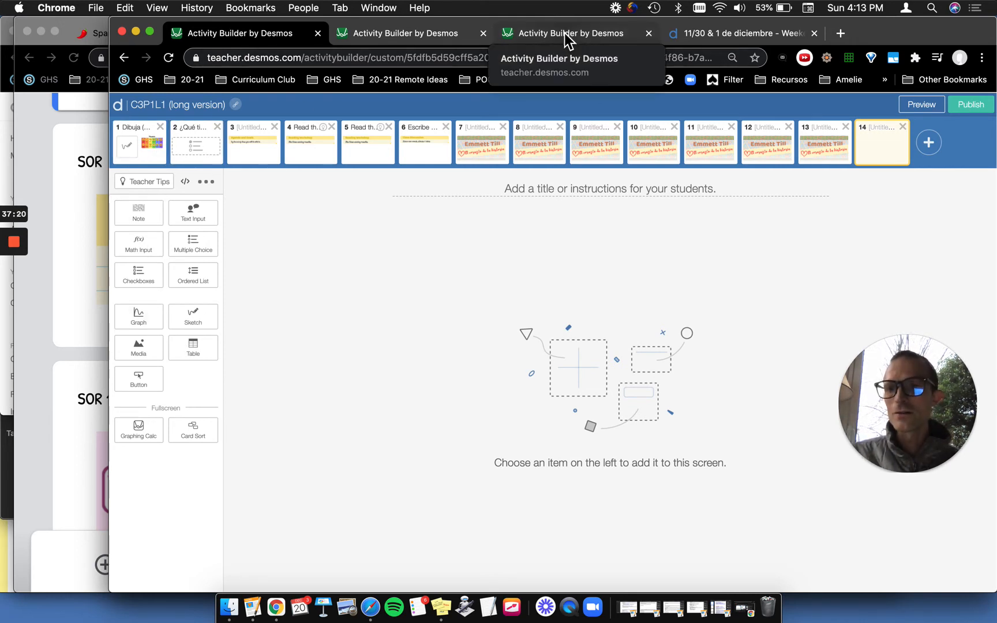
# Check the Oral Review and Cierto o Falso items in the source form and return to the Desmos activity.
pyautogui.click(77, 374)
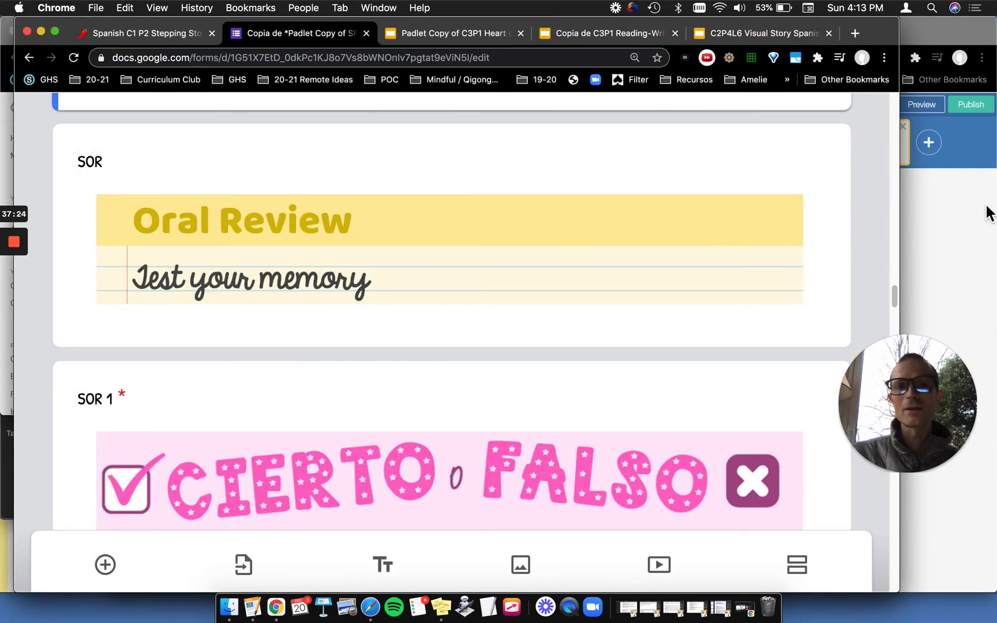
pyautogui.click(961, 226)
pyautogui.click(90, 314)
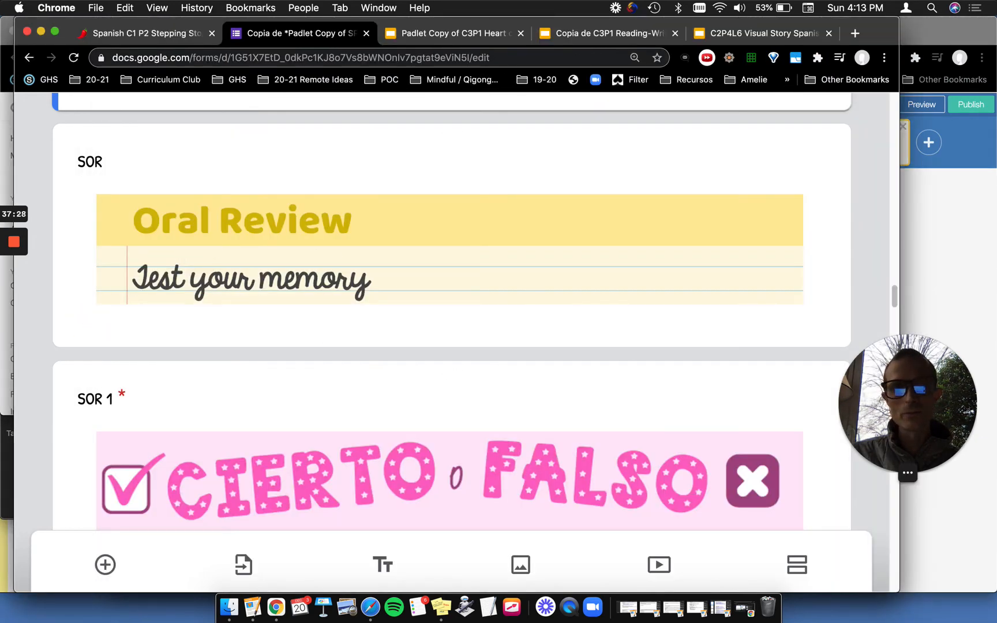
pyautogui.click(902, 213)
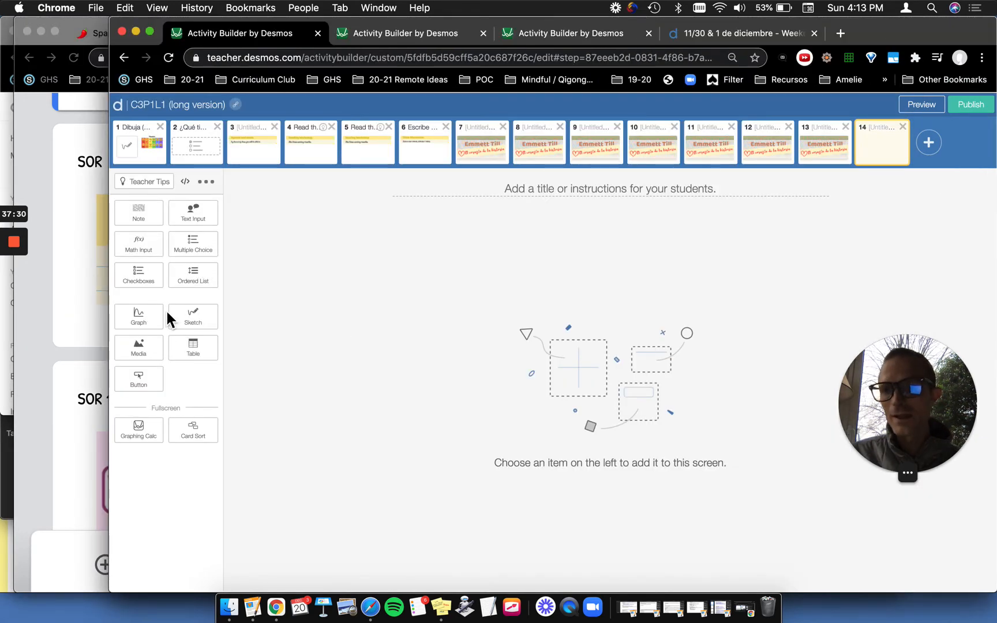
pyautogui.click(147, 333)
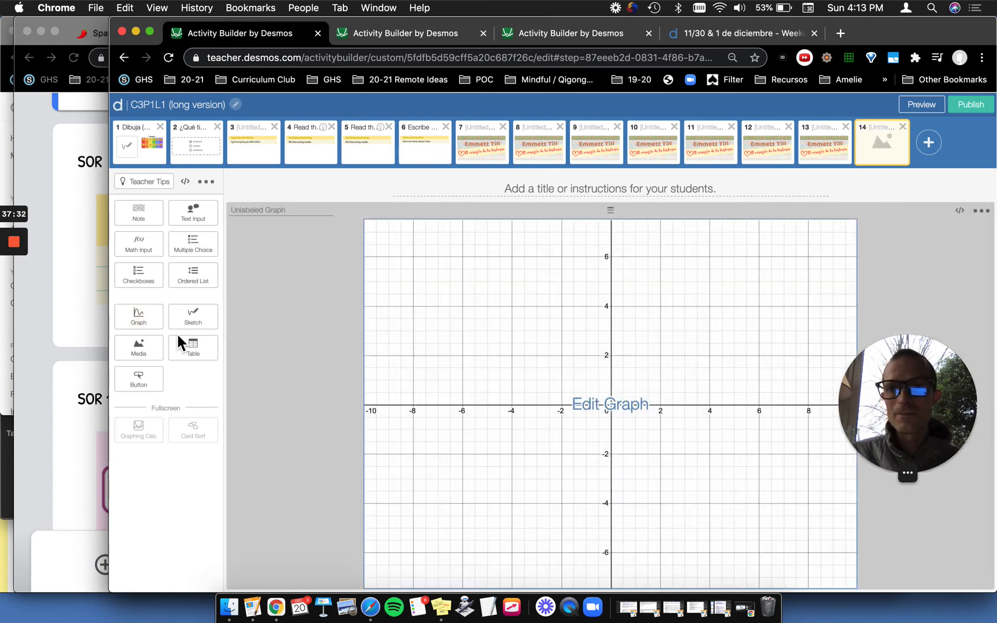
pyautogui.click(980, 211)
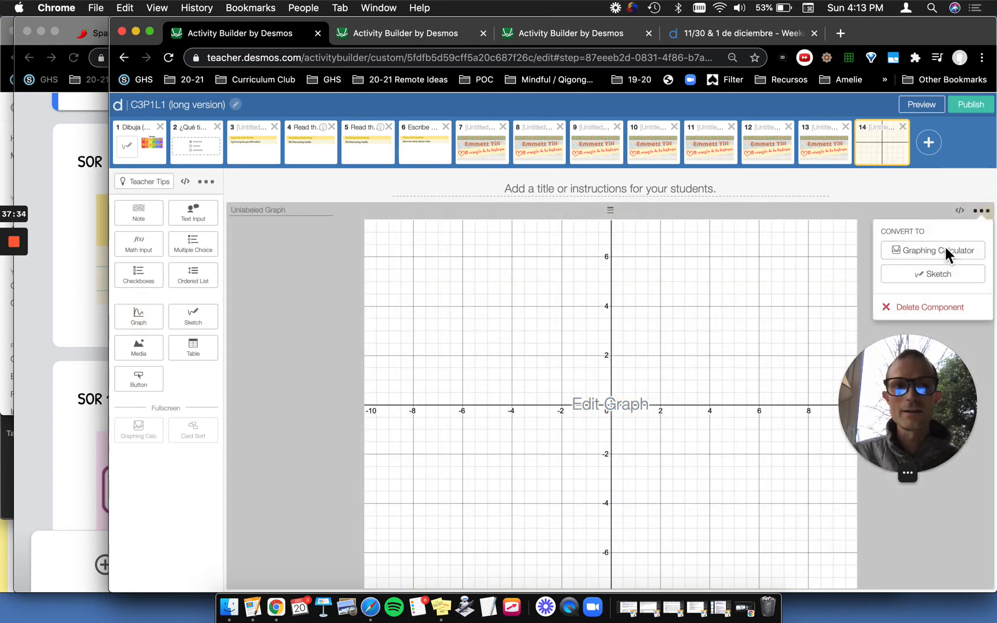
pyautogui.click(922, 313)
# Add four media components to screen 14 and stack them in a single column.
pyautogui.click(149, 357)
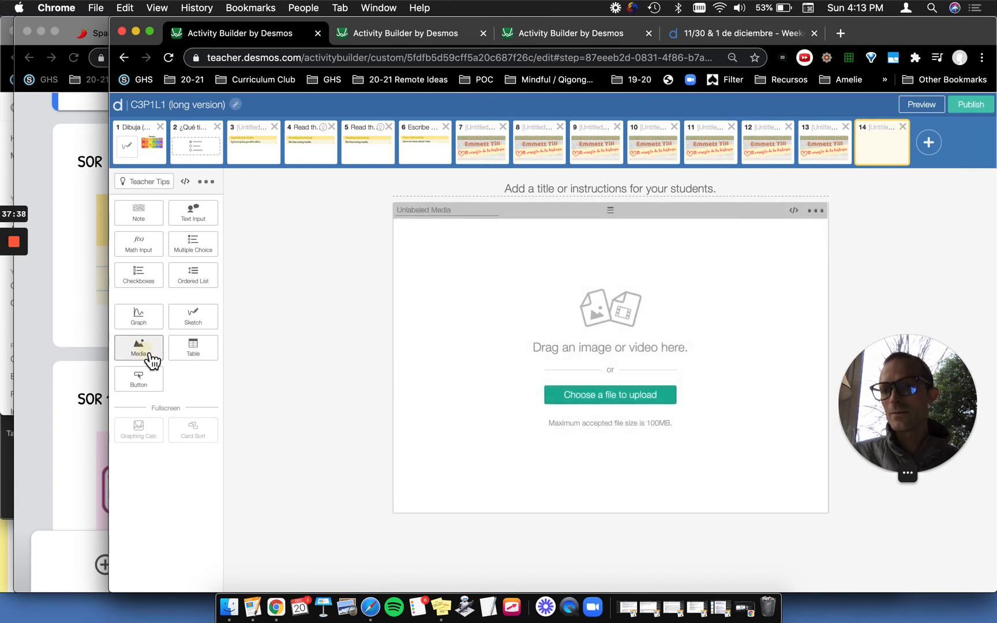
pyautogui.click(150, 358)
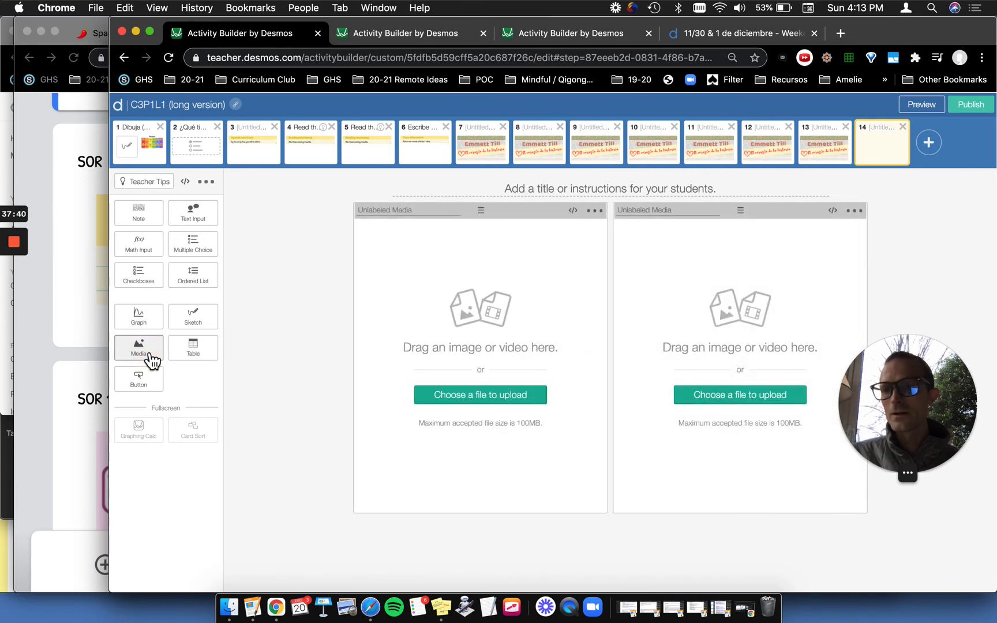
pyautogui.click(150, 358)
pyautogui.click(151, 357)
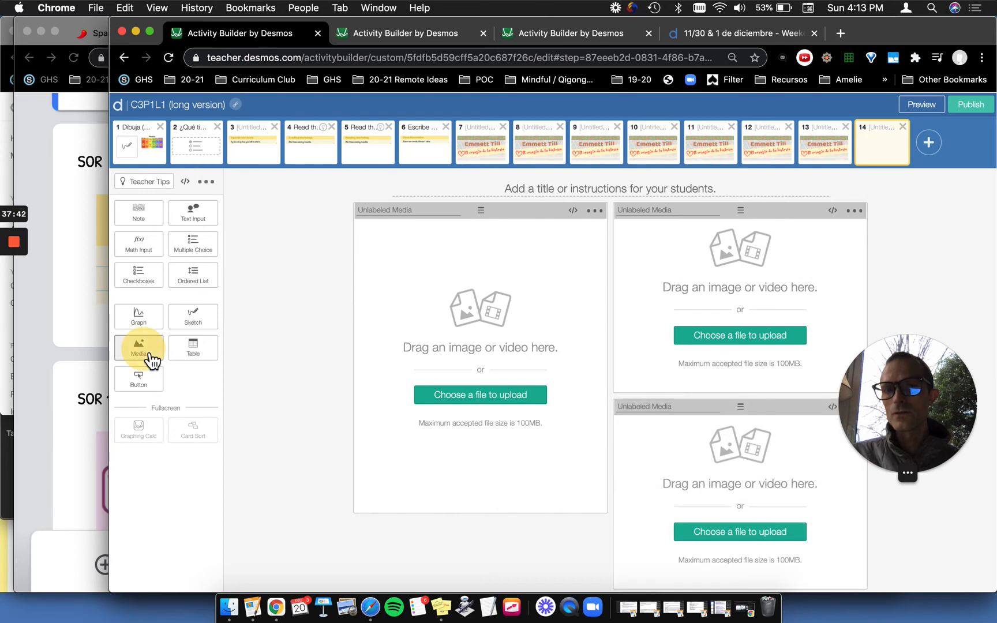
pyautogui.moveTo(481, 216); pyautogui.dragTo(652, 225)
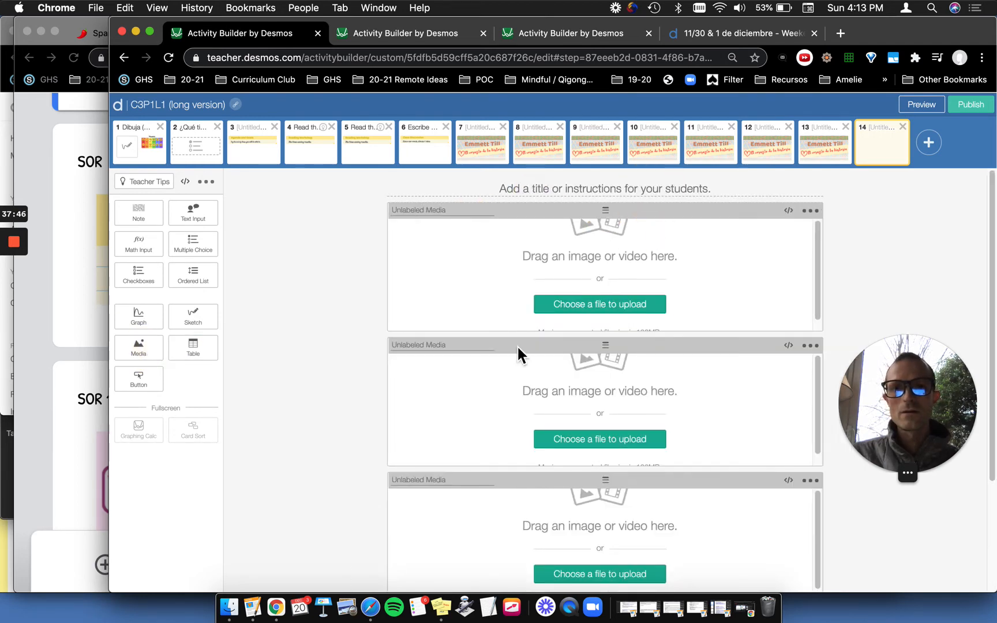
# Upload the Oral Review banner, Screen Shot 2020-12-20 at 3.39.50 PM, into the first media component.
pyautogui.click(575, 310)
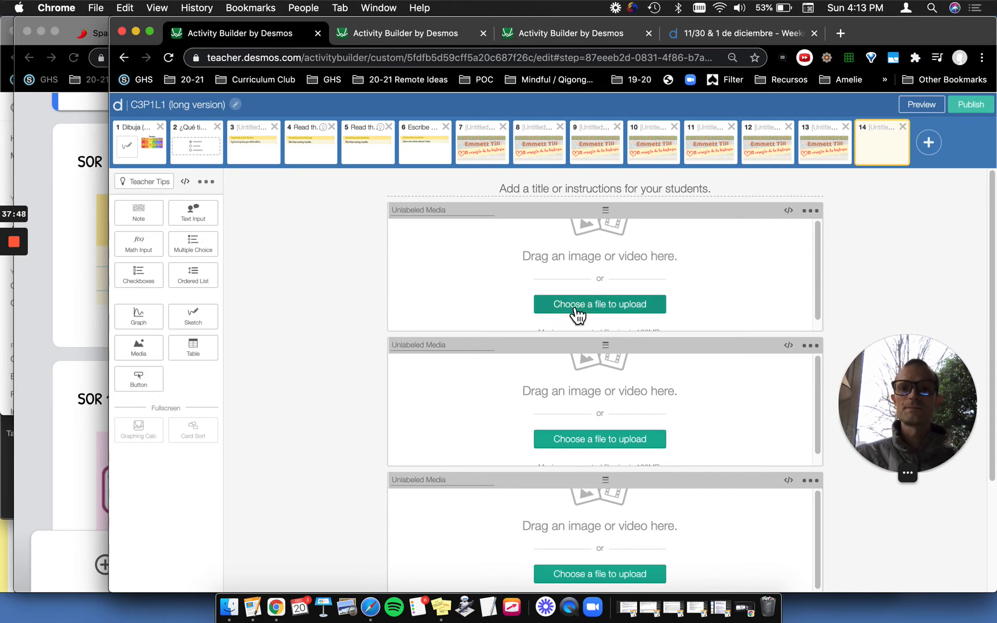
pyautogui.scroll(-10, 456, 300)
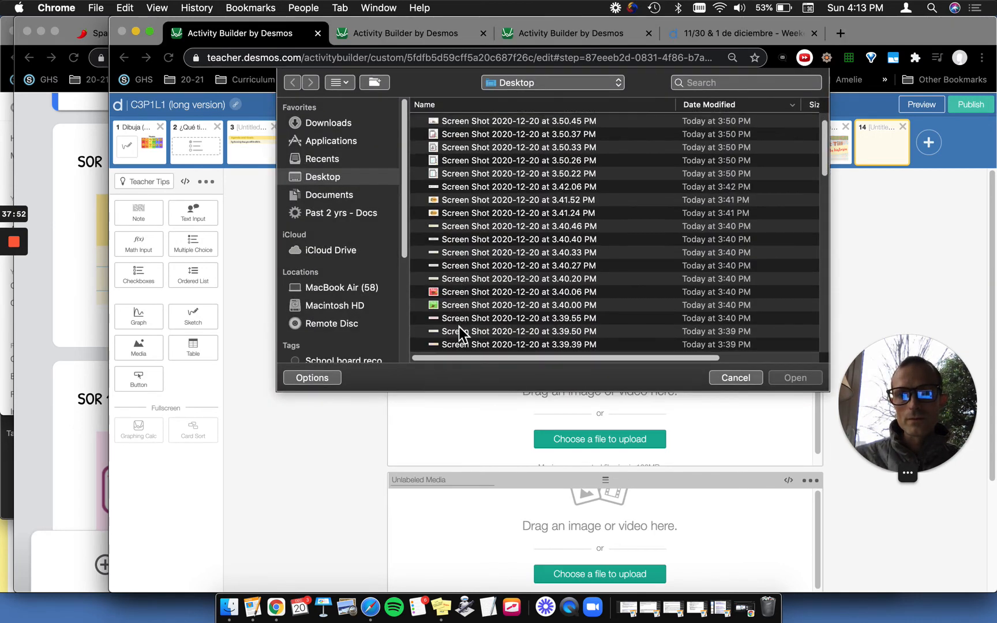
pyautogui.click(458, 326)
pyautogui.press('space')
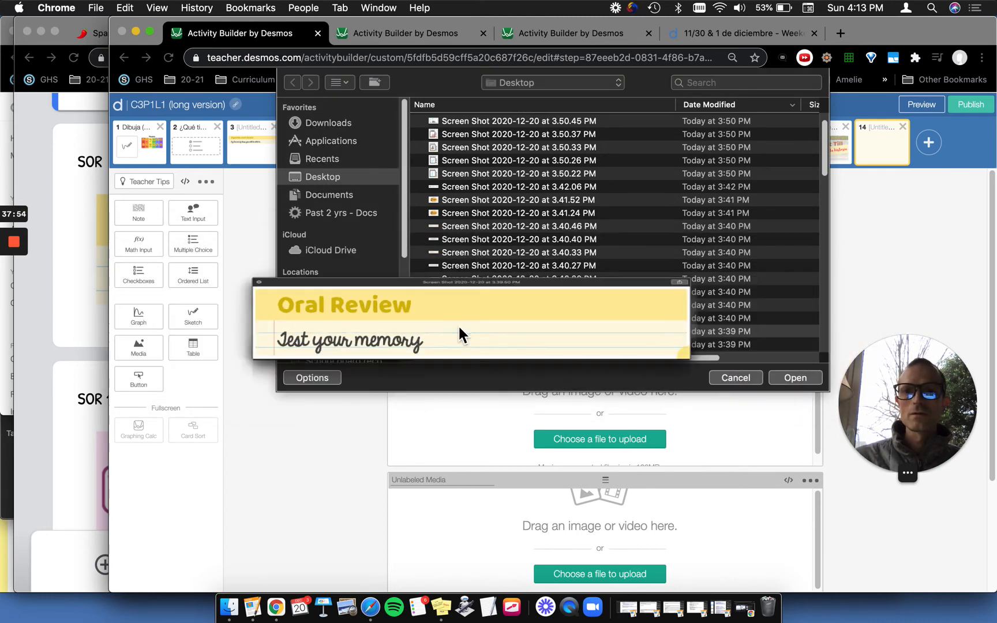
pyautogui.press('Return')
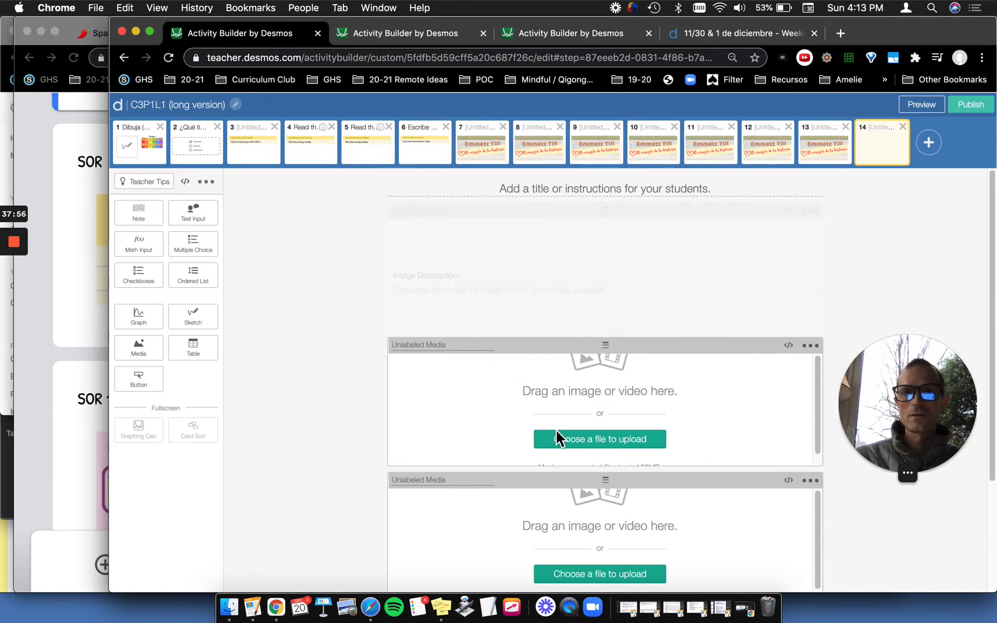
# Upload the Cierto o Falso banner, Screen Shot 2020-12-20 at 3.39.55 PM, into the second media component.
pyautogui.click(557, 439)
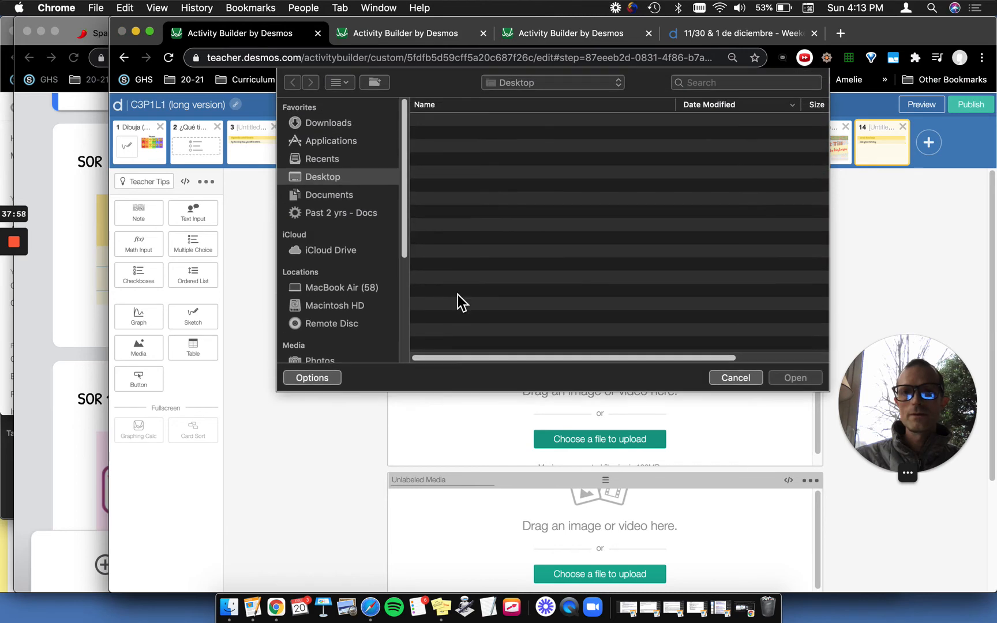
pyautogui.click(455, 346)
pyautogui.press('space')
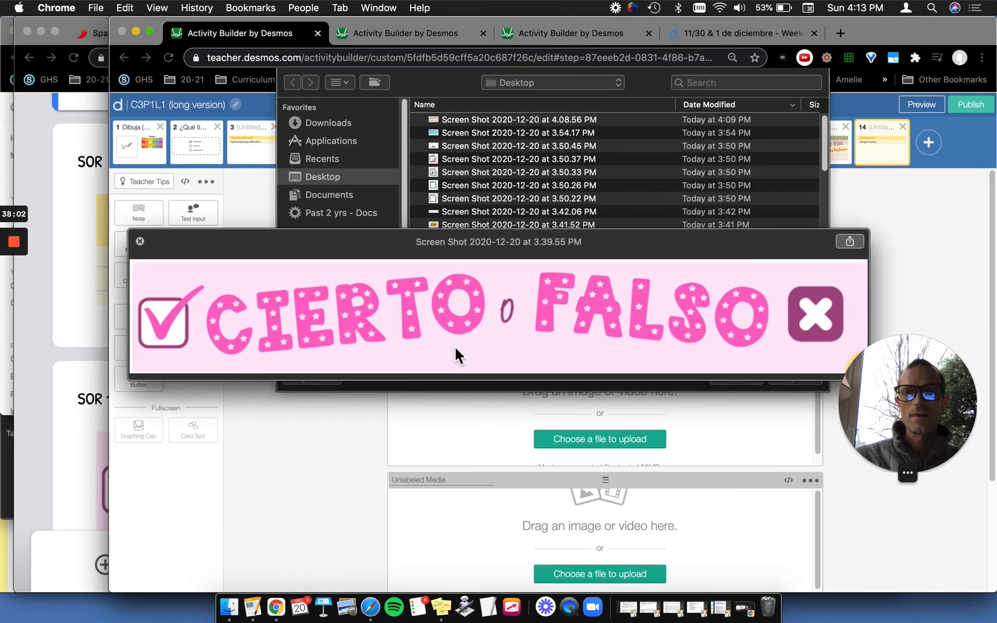
pyautogui.press('space')
pyautogui.press('Return')
# Upload the red Falso image, Screen Shot 2020-12-20 at 3.40.06 PM, into the third media component.
pyautogui.scroll(-2, 506, 347)
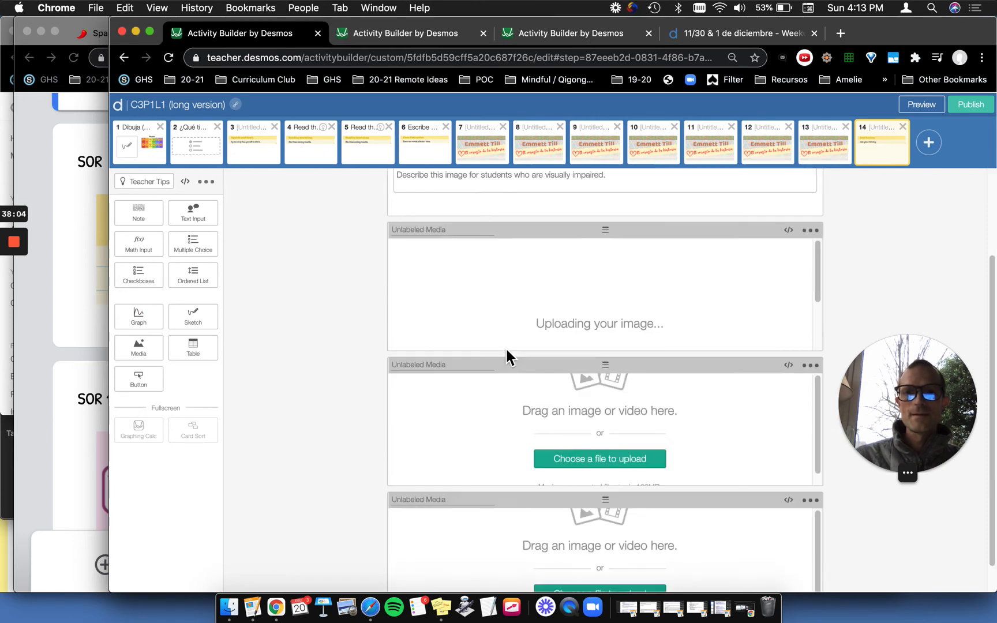
pyautogui.scroll(-1, 506, 350)
pyautogui.click(612, 445)
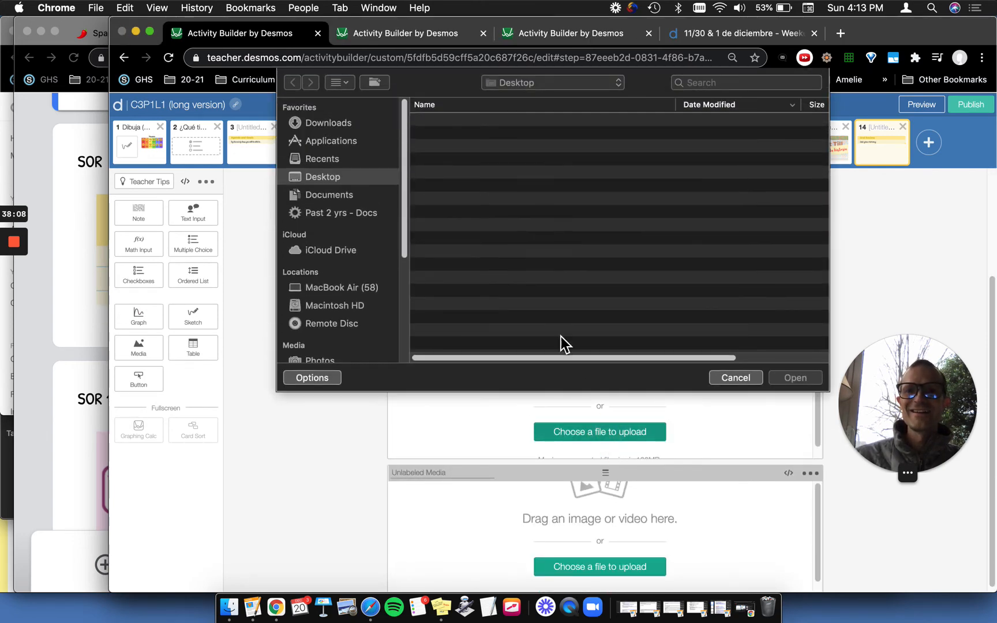
pyautogui.scroll(-10, 496, 257)
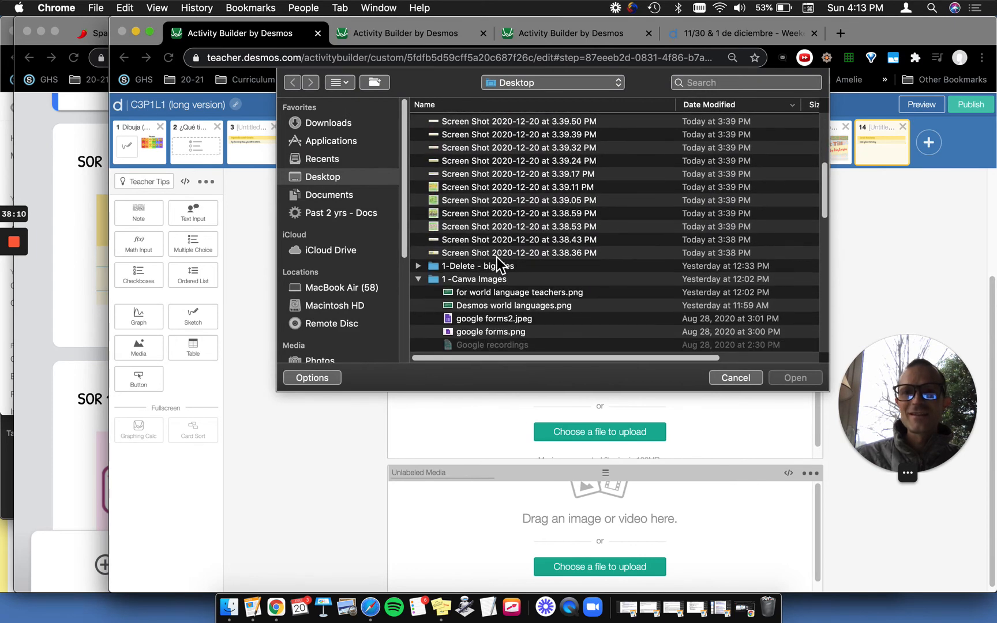
pyautogui.scroll(5, 497, 257)
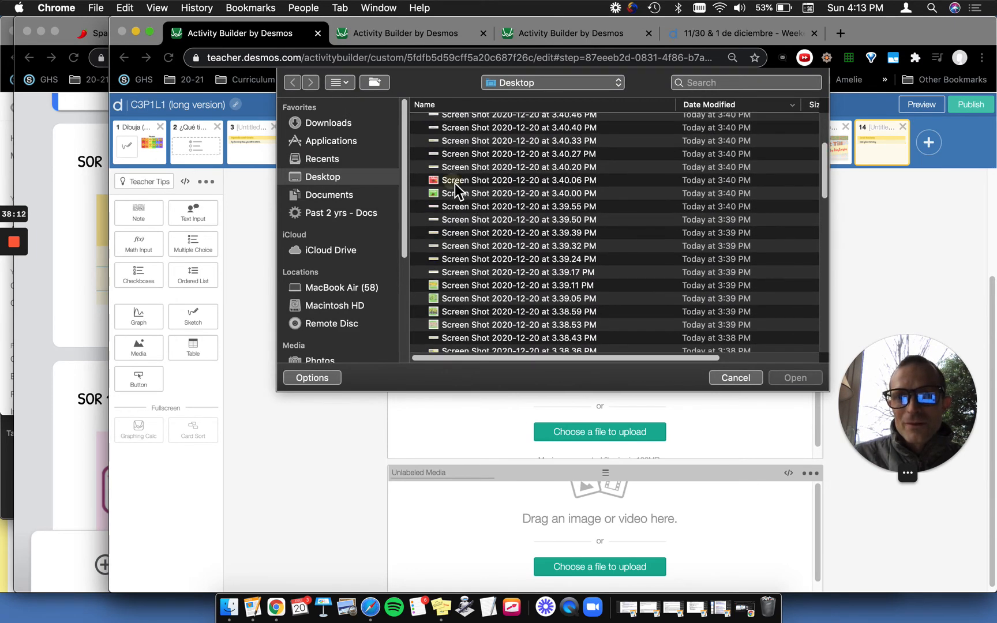
pyautogui.click(456, 181)
pyautogui.click(801, 379)
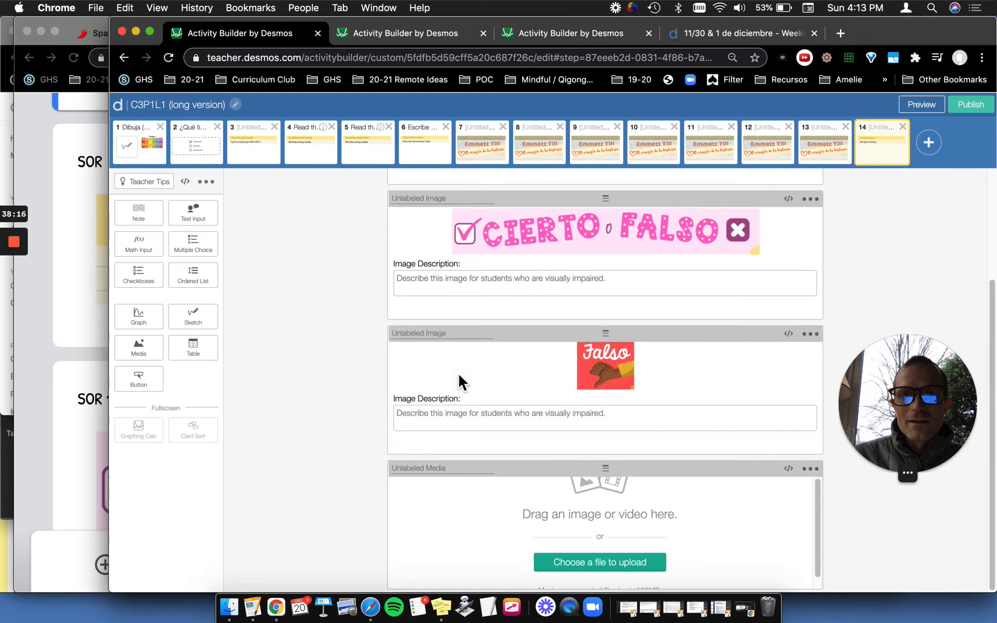
# Upload the green Cierto image, Screen Shot 2020-12-20 at 3.40.00 PM, into the fourth media component and place it above the Falso image.
pyautogui.moveTo(609, 338); pyautogui.dragTo(629, 502)
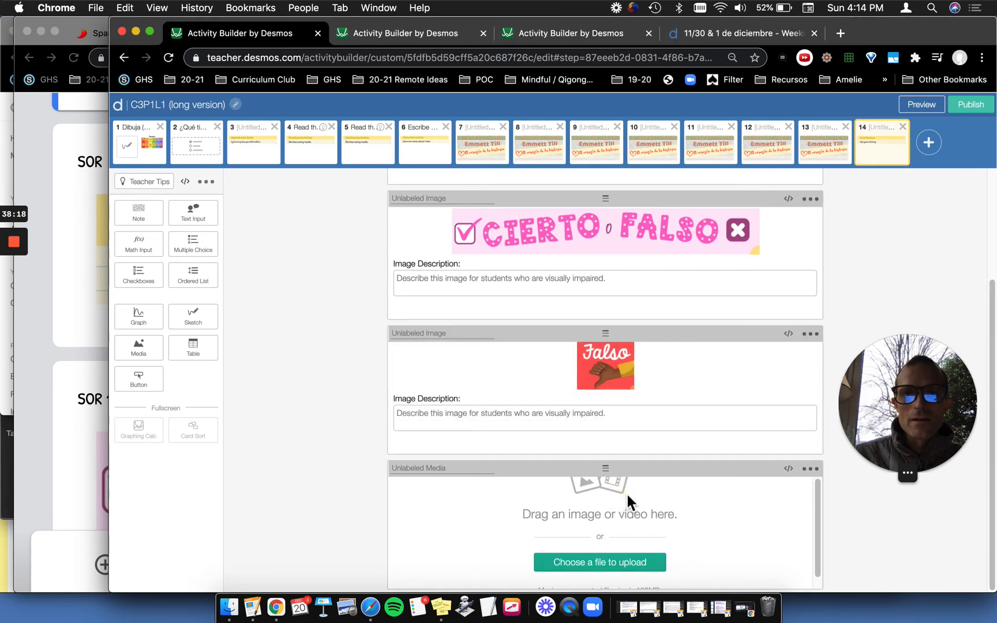
pyautogui.click(613, 563)
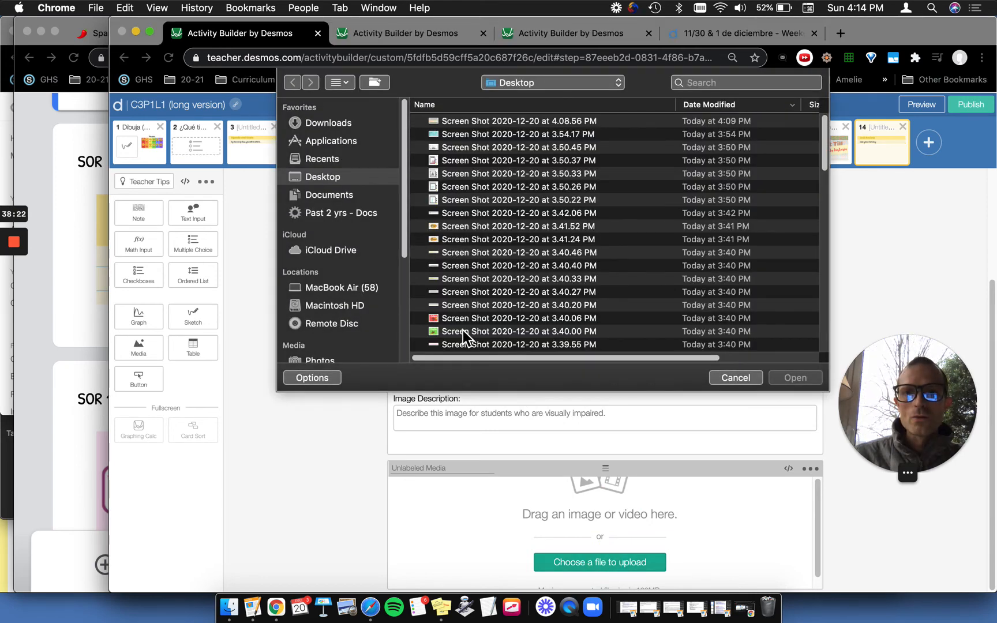
pyautogui.click(496, 331)
pyautogui.click(796, 378)
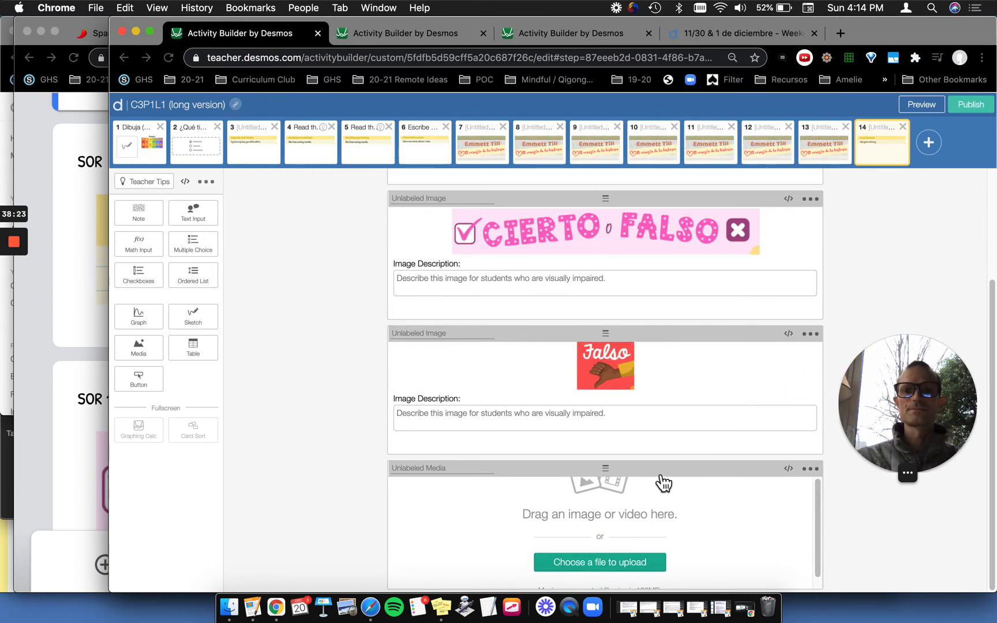
pyautogui.moveTo(613, 472); pyautogui.dragTo(631, 333)
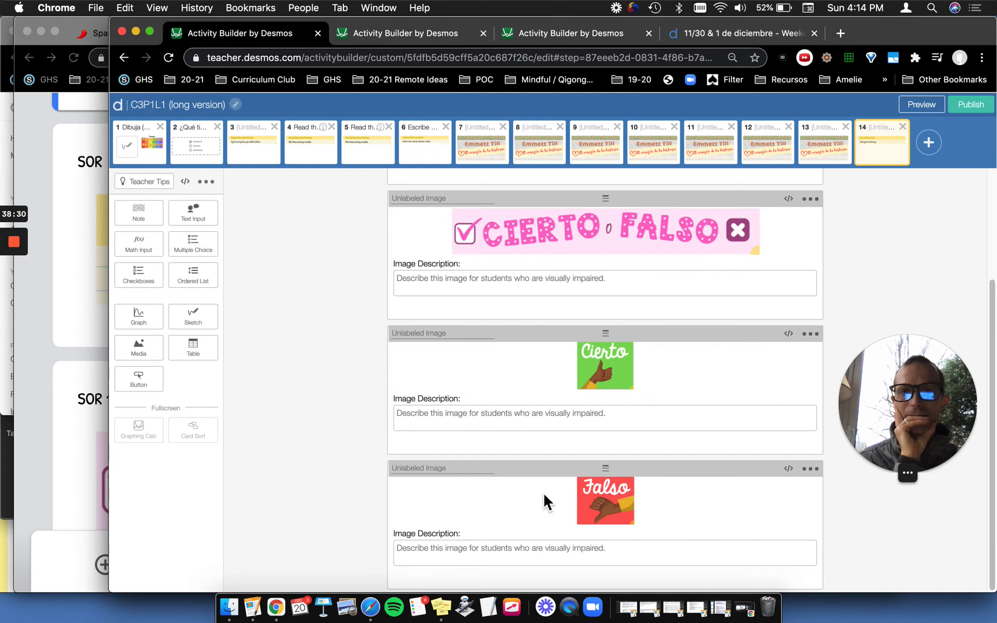
# Delete the separate Cierto and Falso images and add a multiple choice component below the Cierto o Falso banner.
pyautogui.click(812, 335)
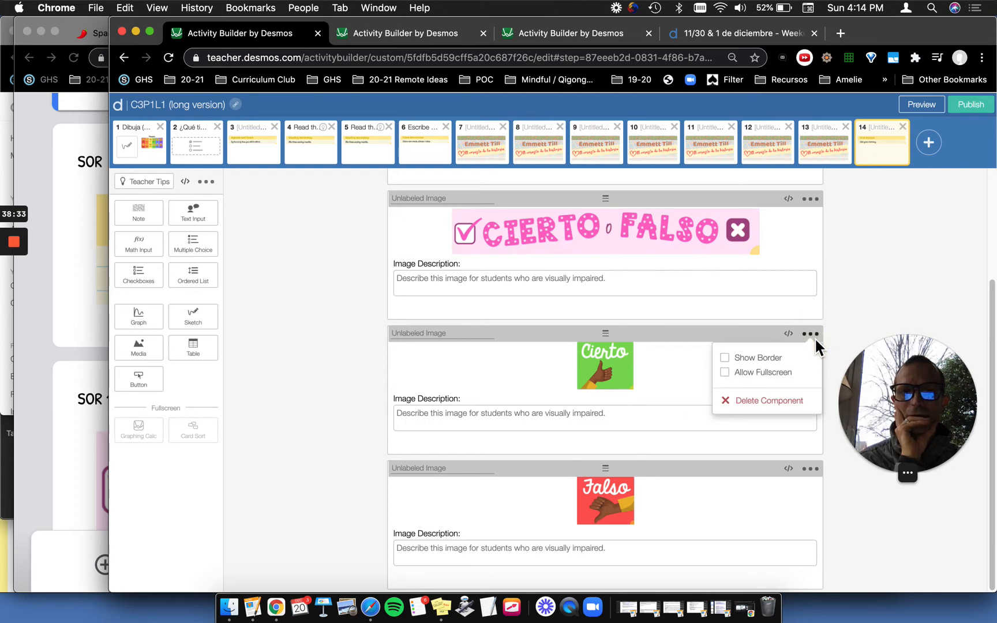
pyautogui.click(787, 406)
pyautogui.click(811, 470)
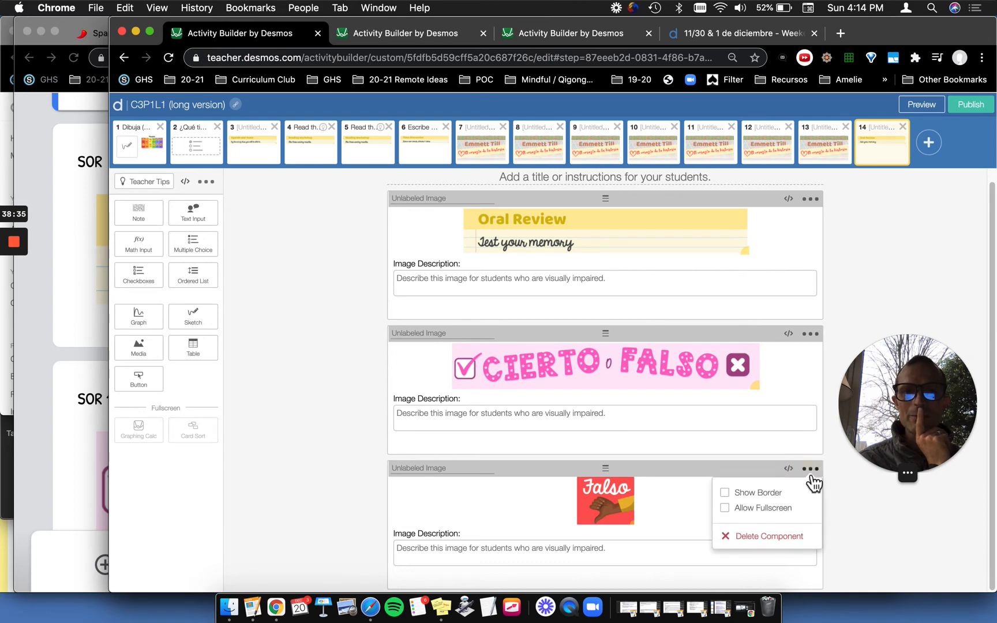
pyautogui.click(208, 248)
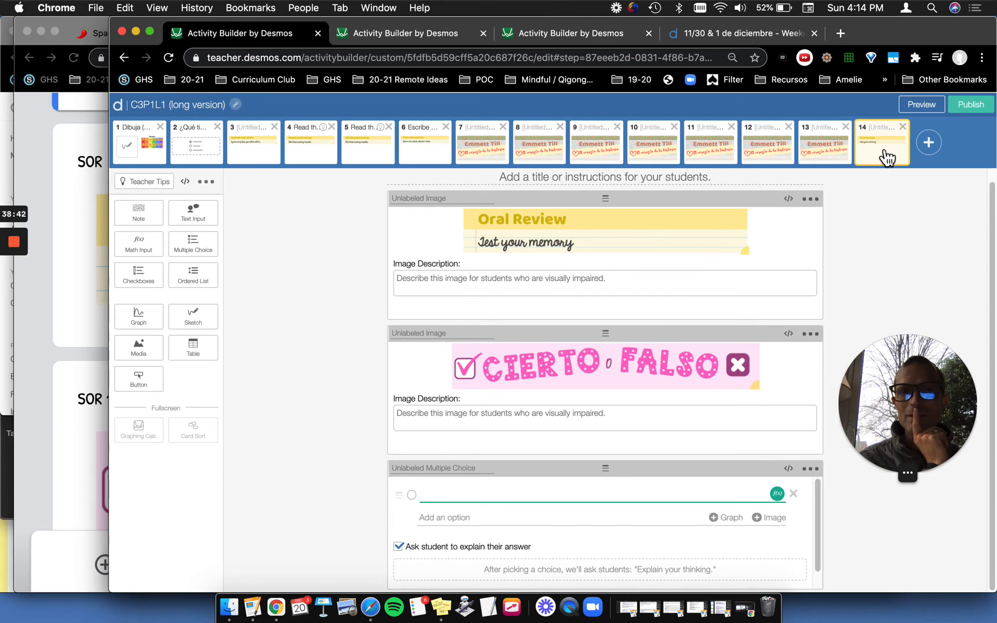
# Add the green Cierto image, Screen Shot 2020-12-20 at 3.40.00 PM, as the first option of screen 14's multiple choice question.
pyautogui.click(423, 37)
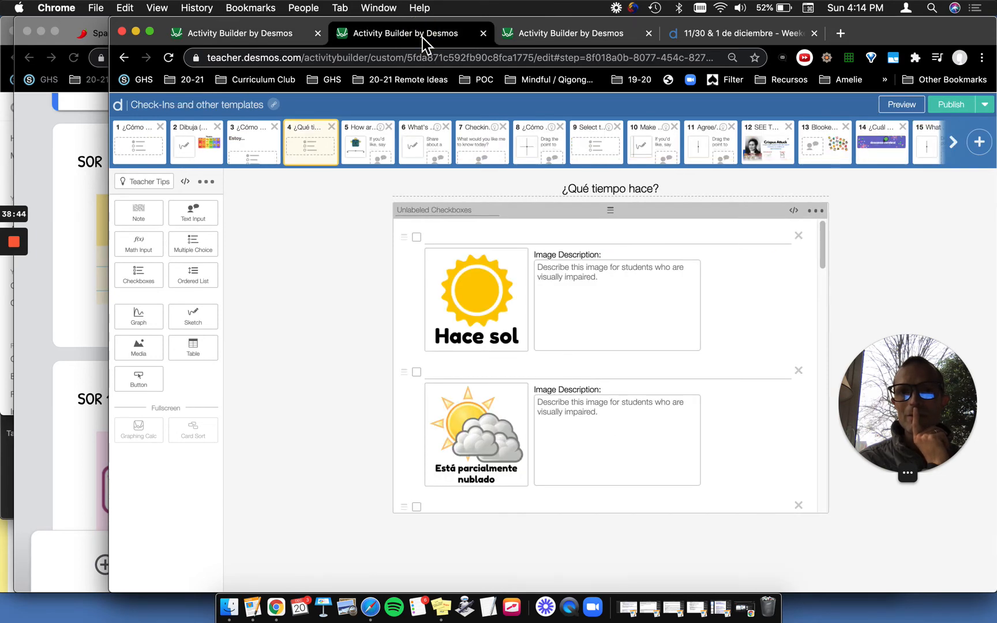
pyautogui.click(247, 35)
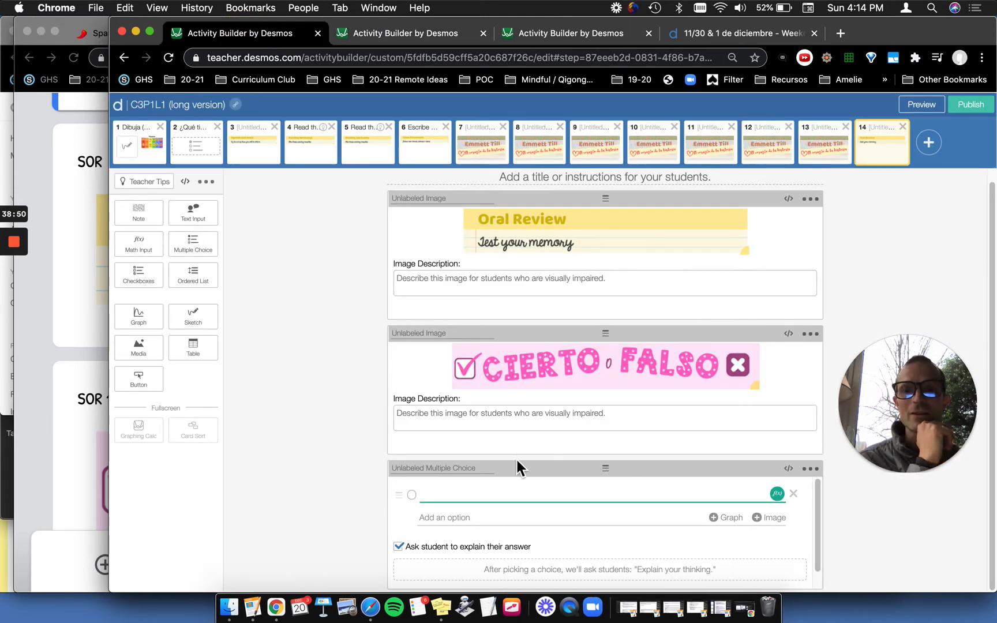
pyautogui.click(762, 519)
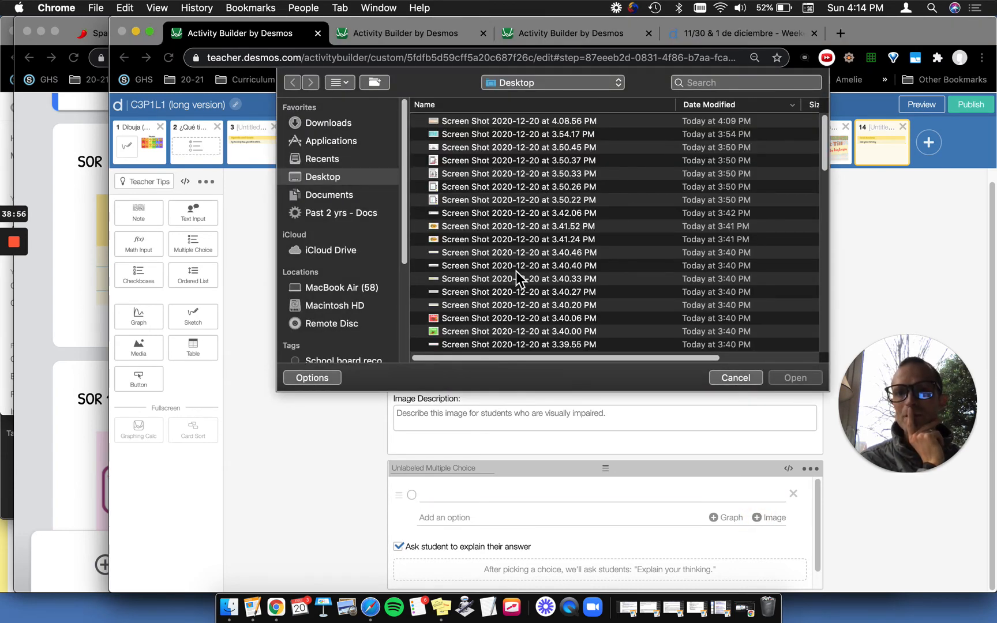
pyautogui.click(483, 332)
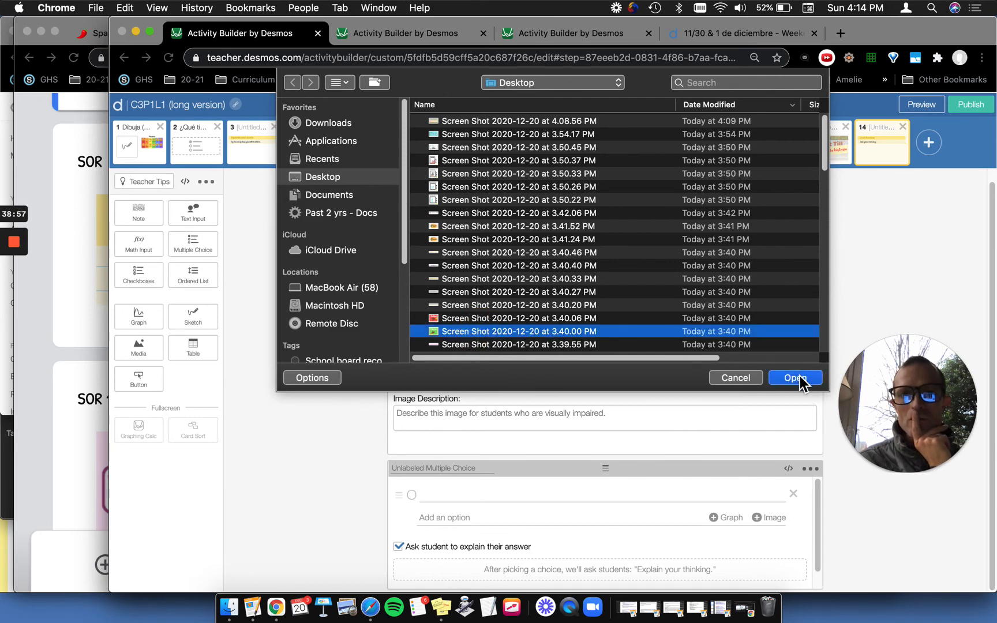
pyautogui.click(796, 376)
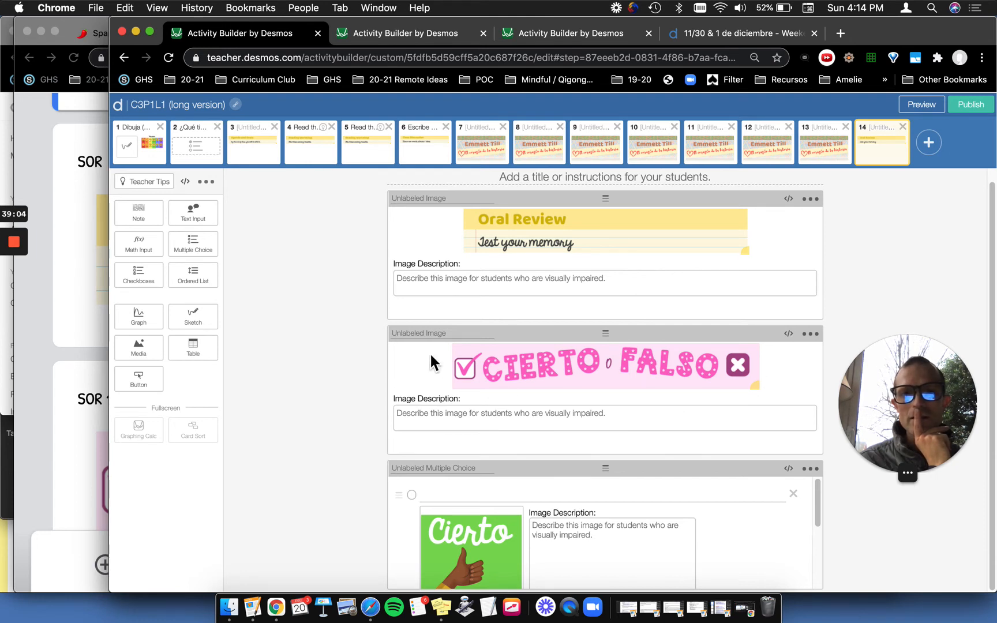
# Add the red Falso image, Screen Shot 2020-12-20 at 3.40.06 PM, as the second option of the multiple choice question.
pyautogui.scroll(-3, 779, 511)
pyautogui.click(757, 513)
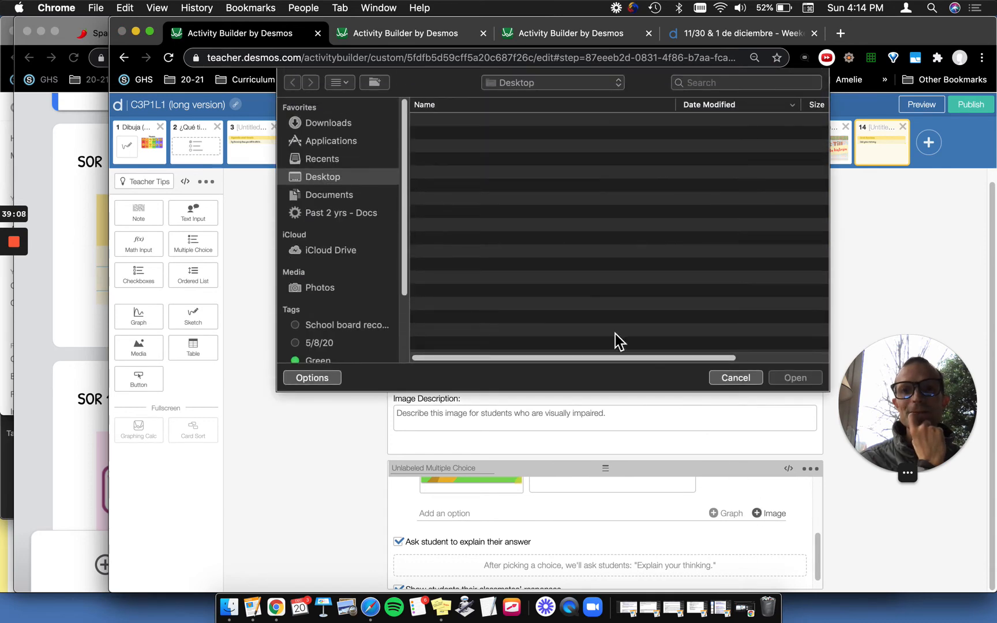
pyautogui.click(494, 317)
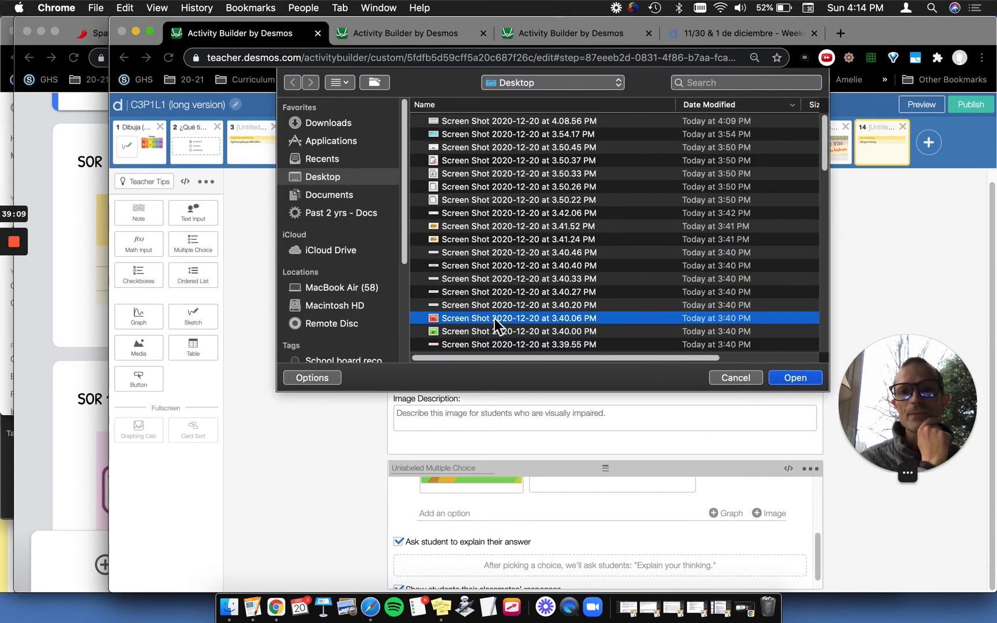
pyautogui.click(795, 378)
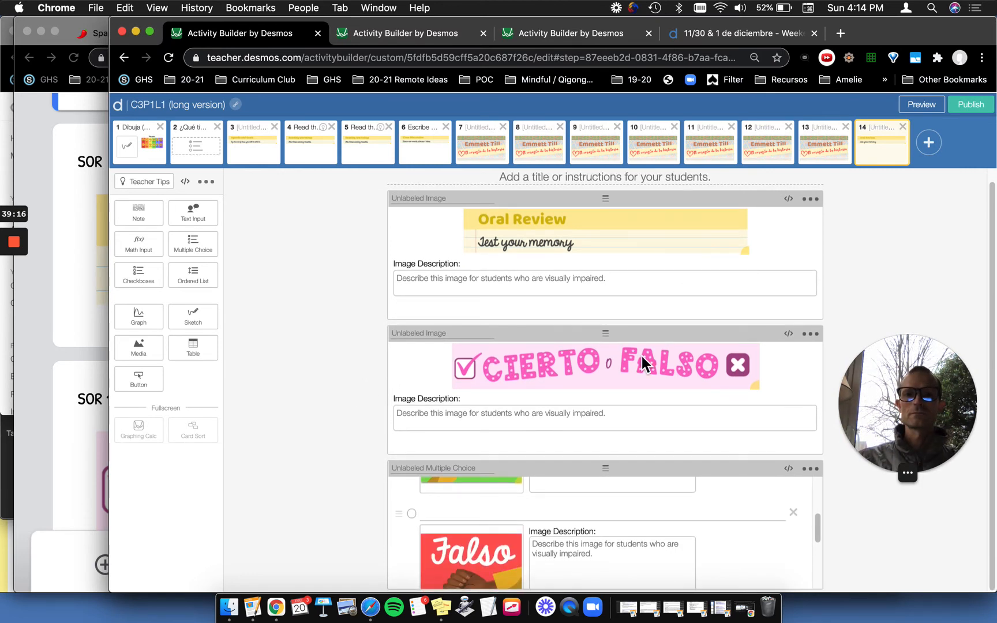
# Preview screen 14 as a student, try the Cierto answer, and close the preview.
pyautogui.moveTo(883, 375); pyautogui.dragTo(887, 173)
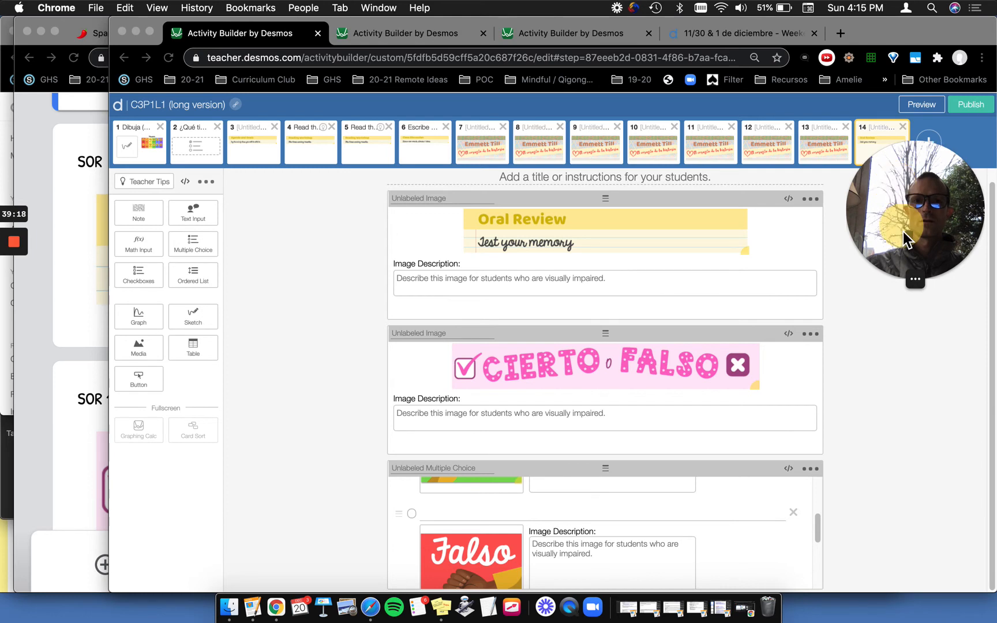
pyautogui.click(877, 142)
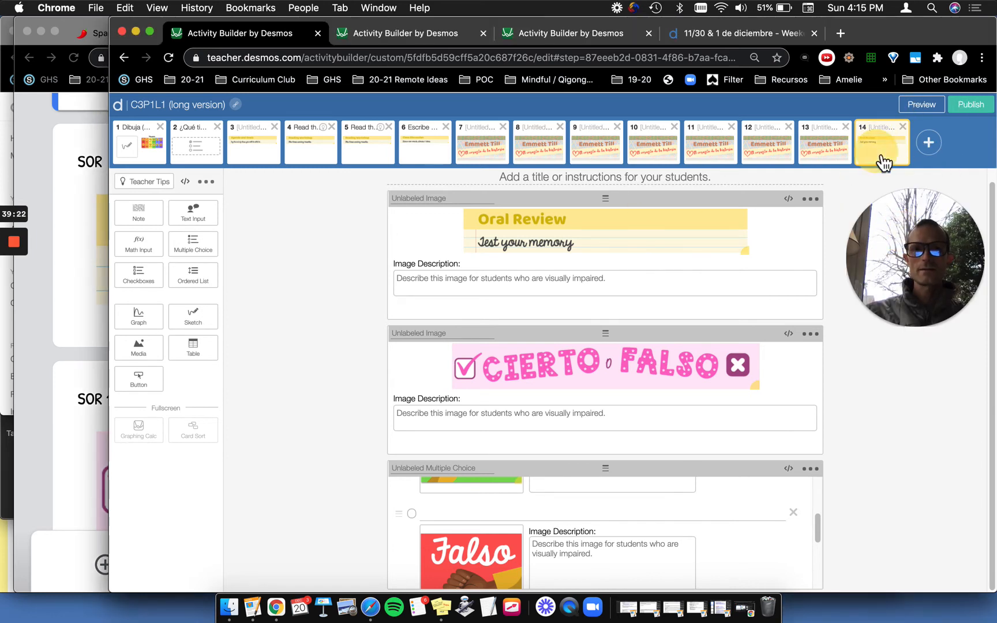
pyautogui.click(916, 112)
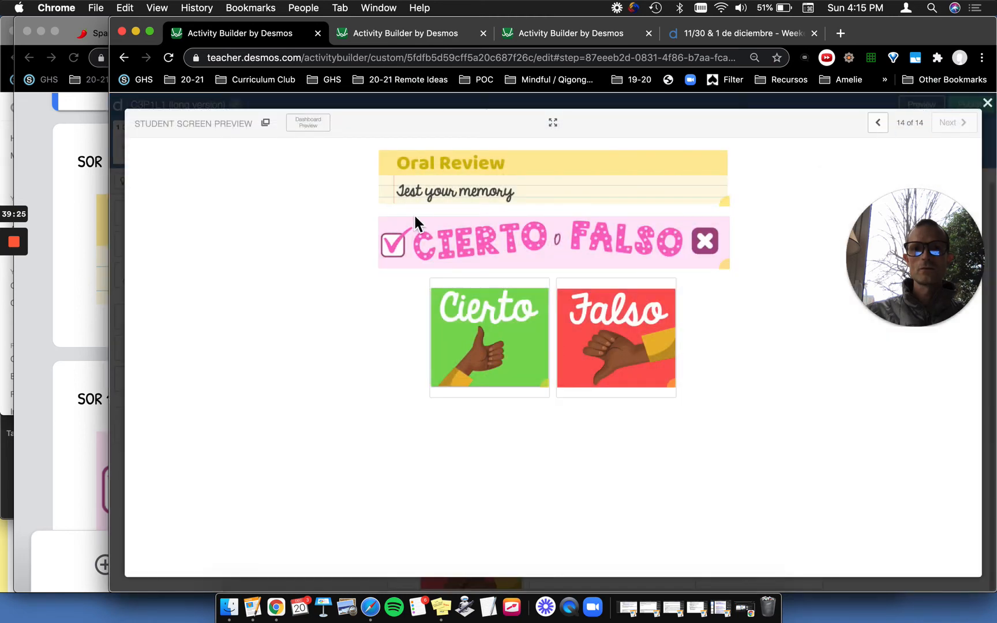
pyautogui.click(510, 355)
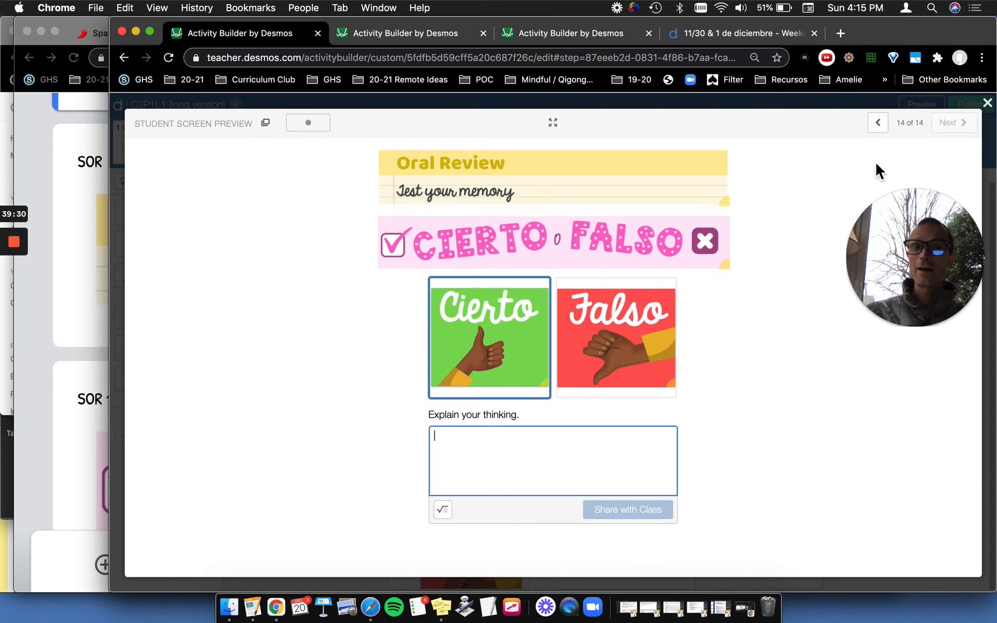
pyautogui.click(987, 103)
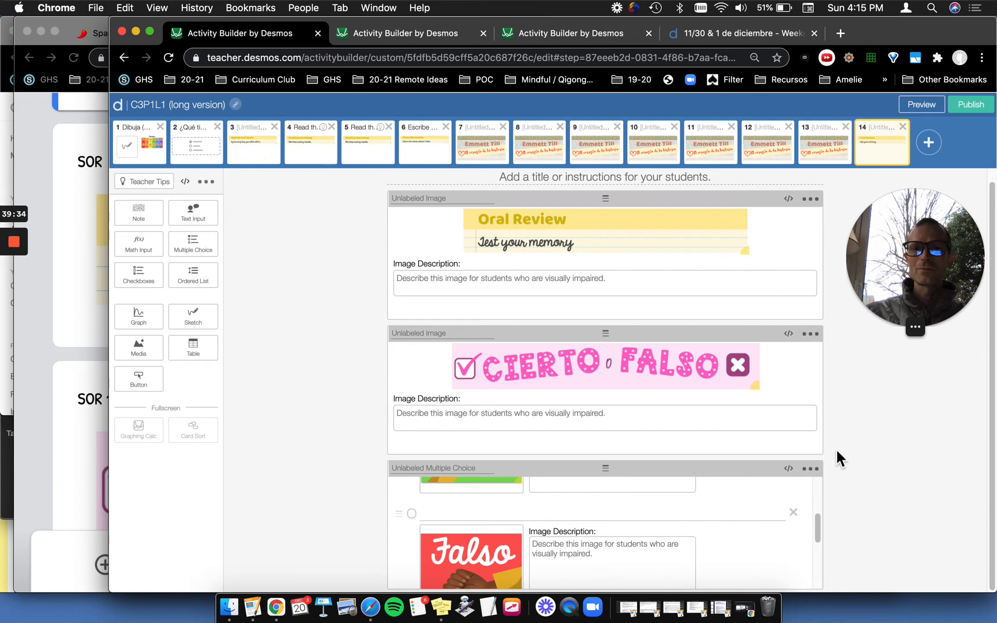
# Keep asking students to explain their answer, but turn off showing them their classmates' responses in the multiple choice question.
pyautogui.scroll(-5, 752, 506)
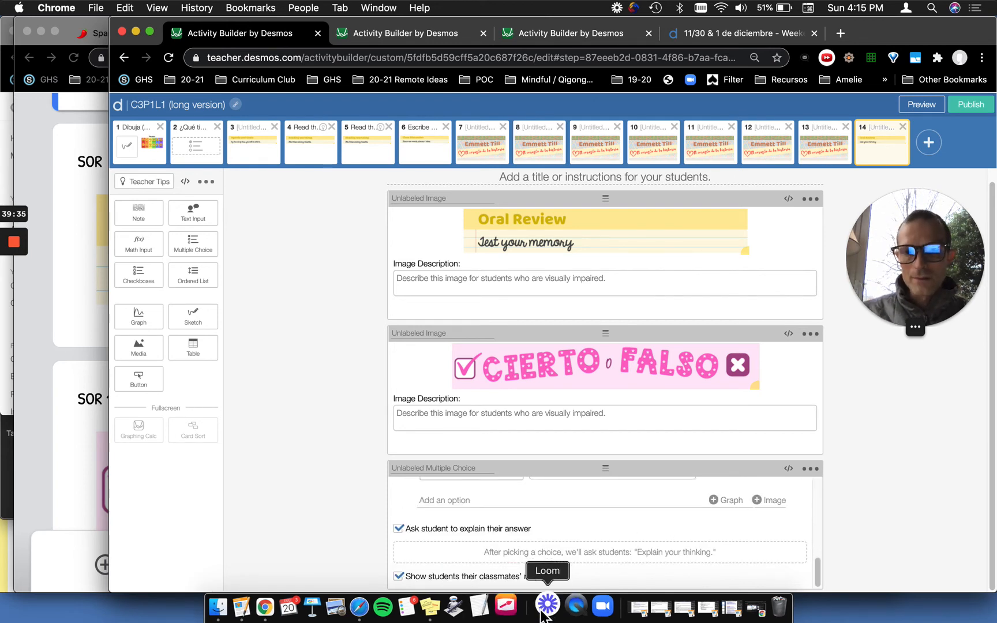
pyautogui.click(403, 531)
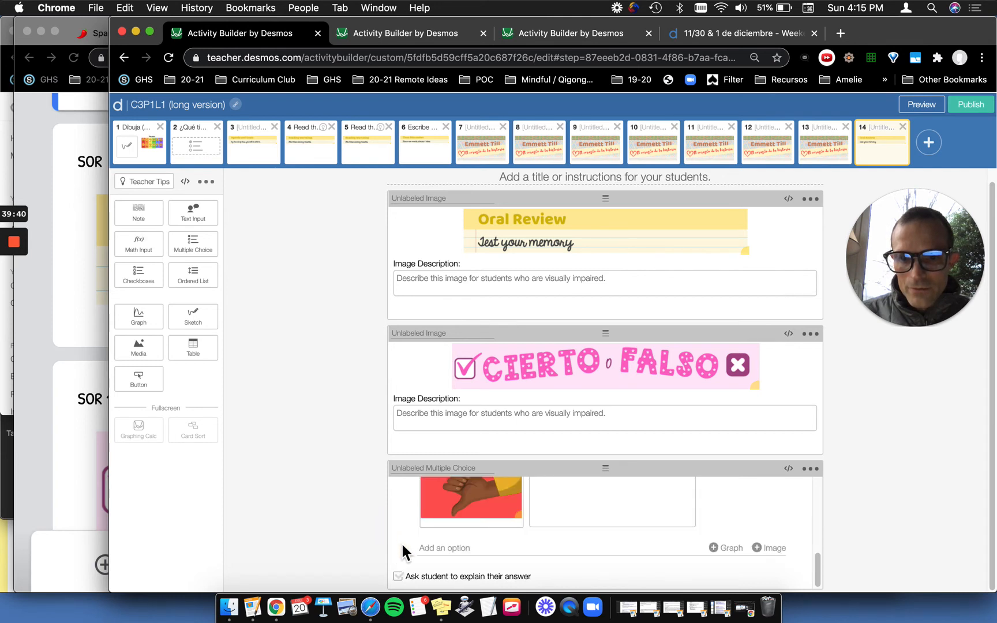
pyautogui.click(404, 579)
pyautogui.scroll(-2, 409, 552)
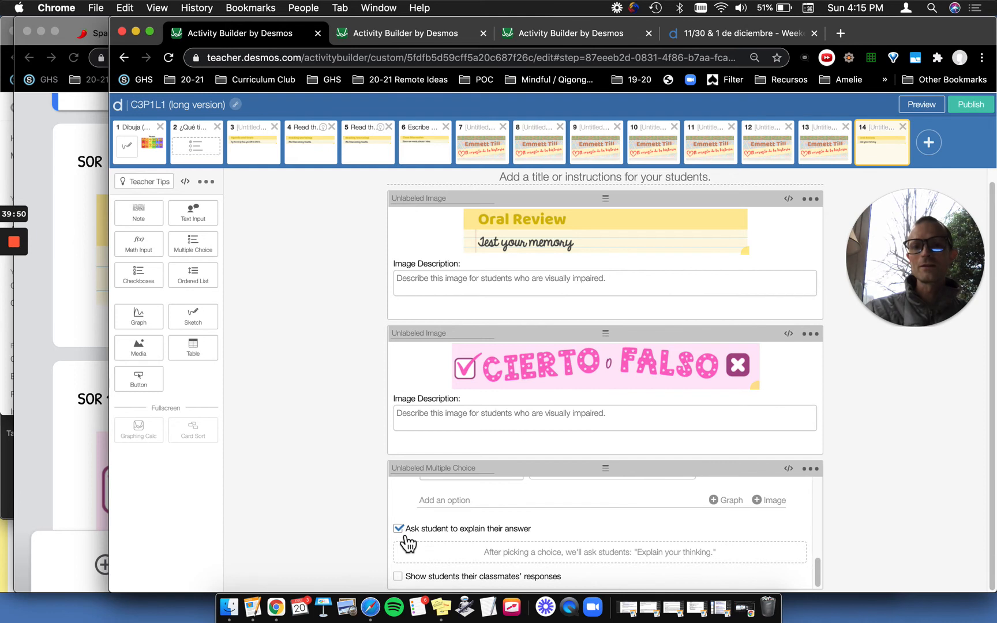
# Duplicate the Cierto o Falso screen 14 twice, placing the copies as screens 15 and 16.
pyautogui.scroll(10, 421, 519)
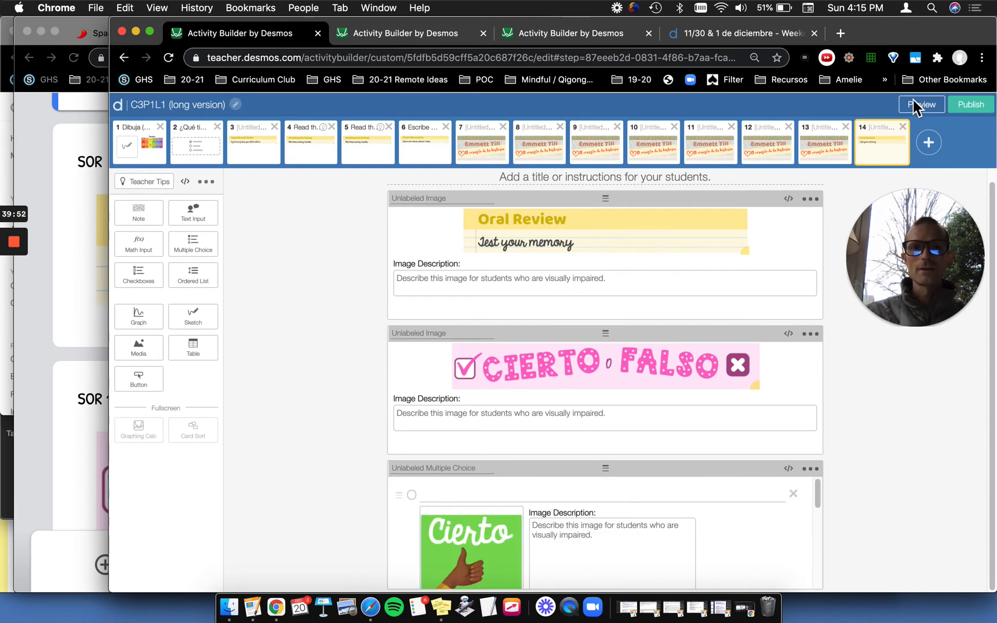
pyautogui.click(889, 140)
pyautogui.press('super+c')
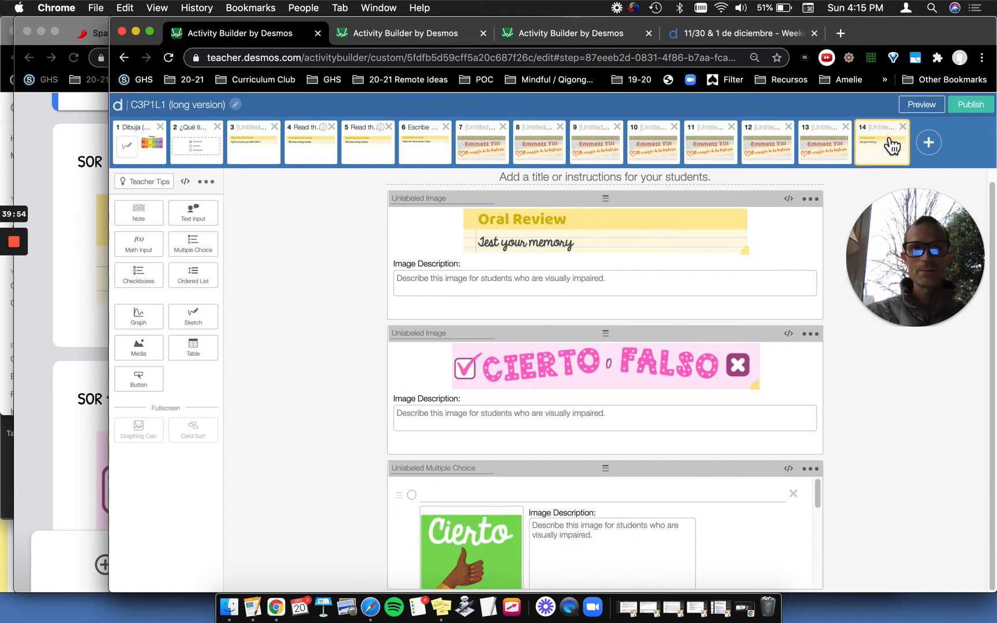
pyautogui.press('super+v')
pyautogui.press('super+v')
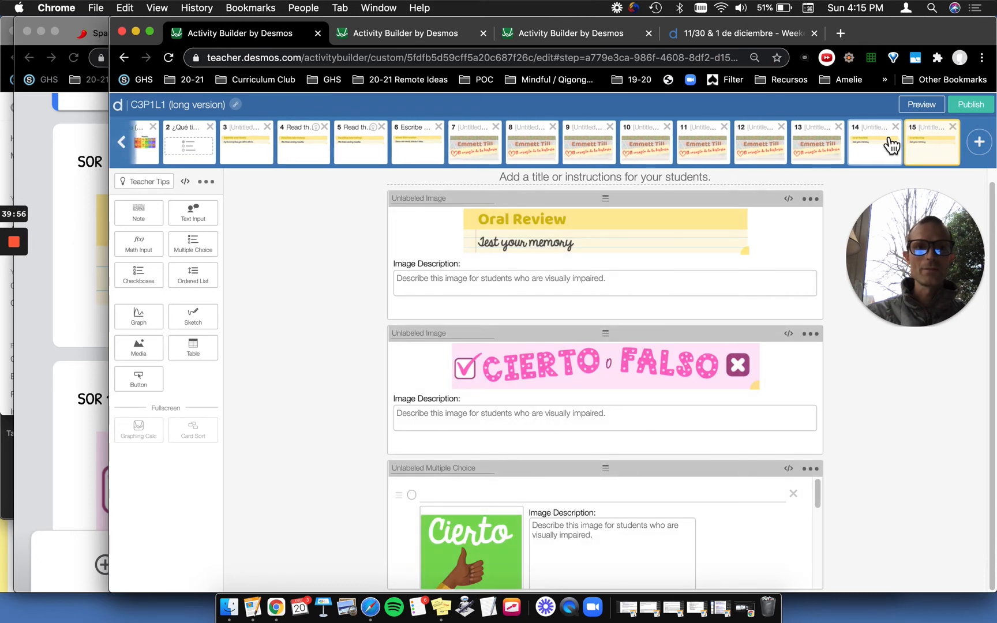
# Check the Google Form for its Shared Writing section and add a blank screen 17 to the Desmos activity for it.
pyautogui.press('super+Tab')
pyautogui.press('super+Tab')
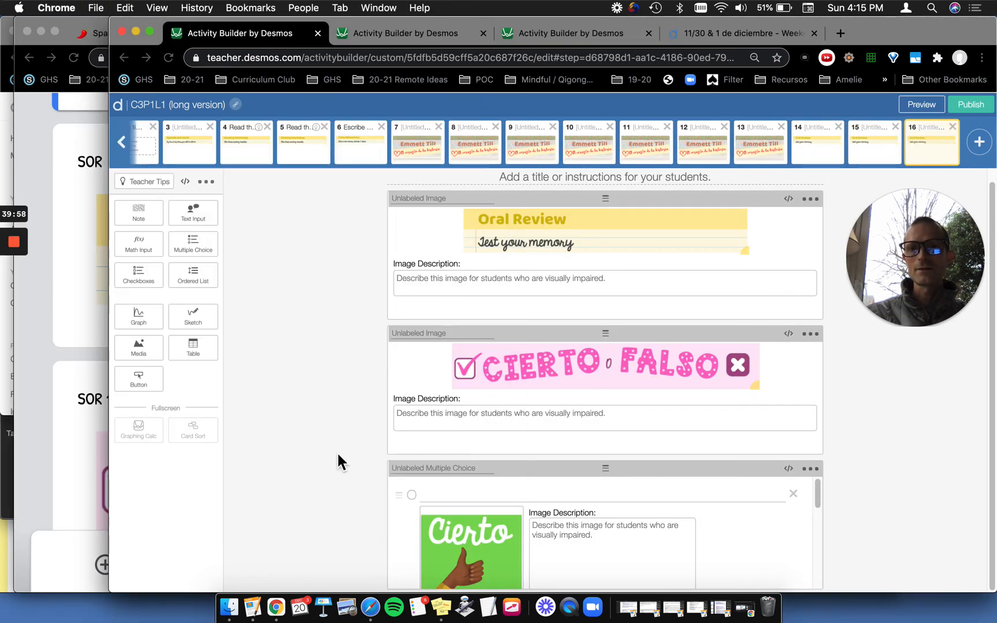
pyautogui.click(87, 270)
pyautogui.scroll(-18, 190, 347)
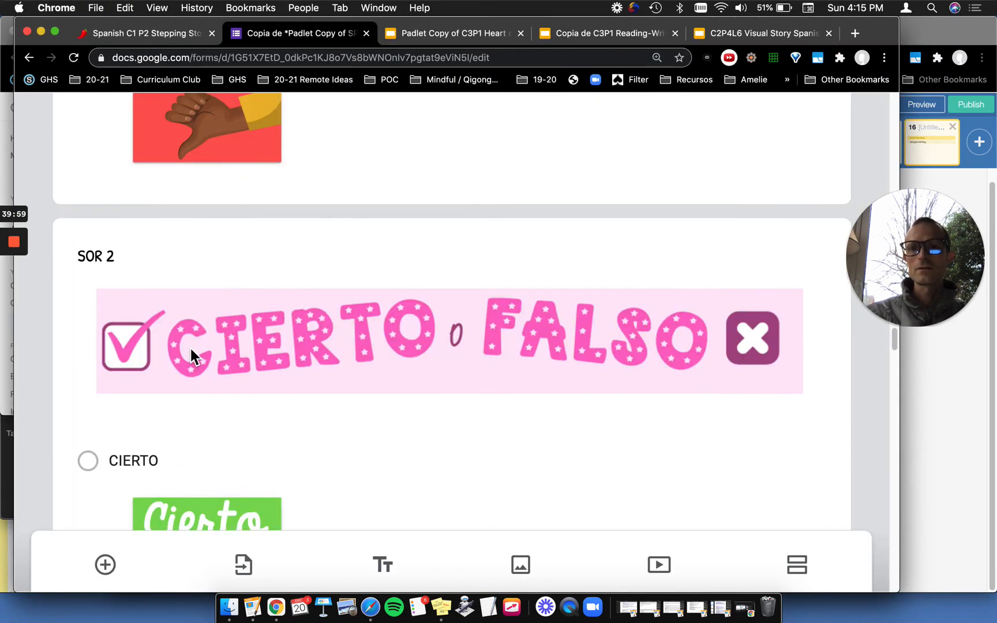
pyautogui.scroll(-15, 190, 348)
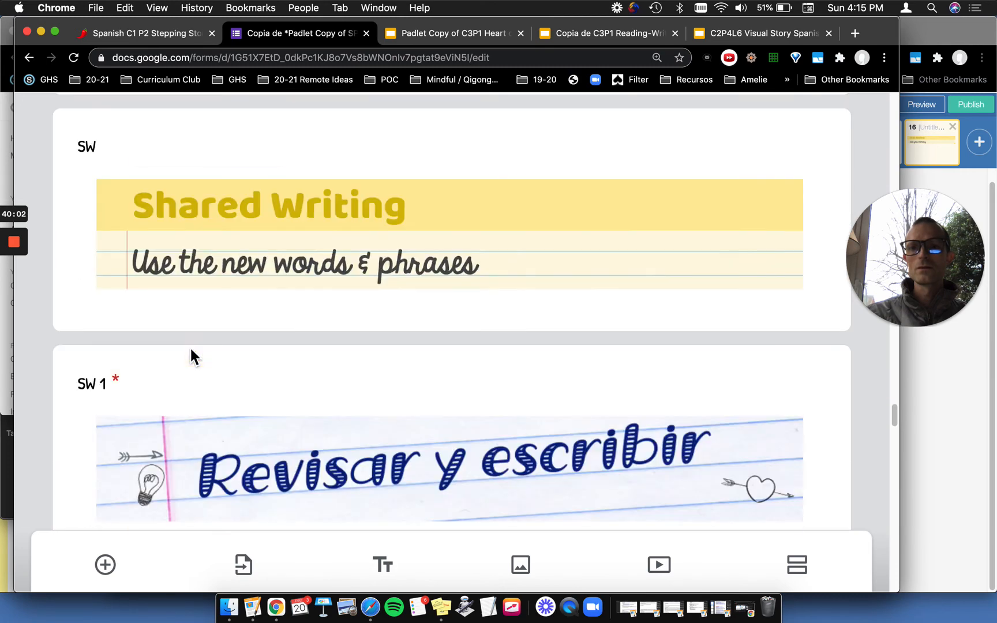
pyautogui.scroll(-3, 190, 345)
pyautogui.scroll(4, 189, 356)
pyautogui.scroll(-1, 376, 316)
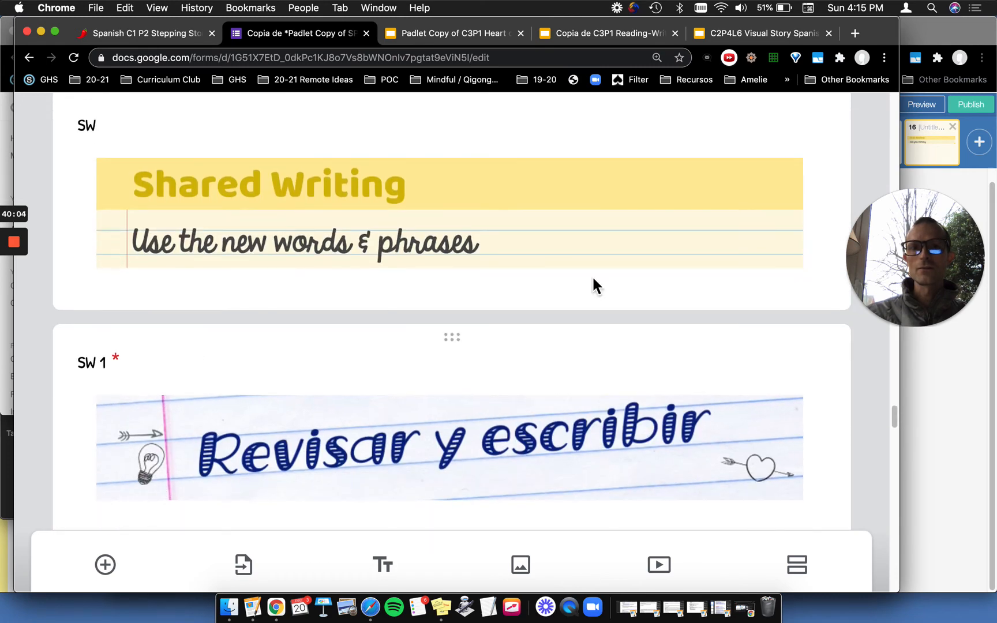
pyautogui.click(991, 441)
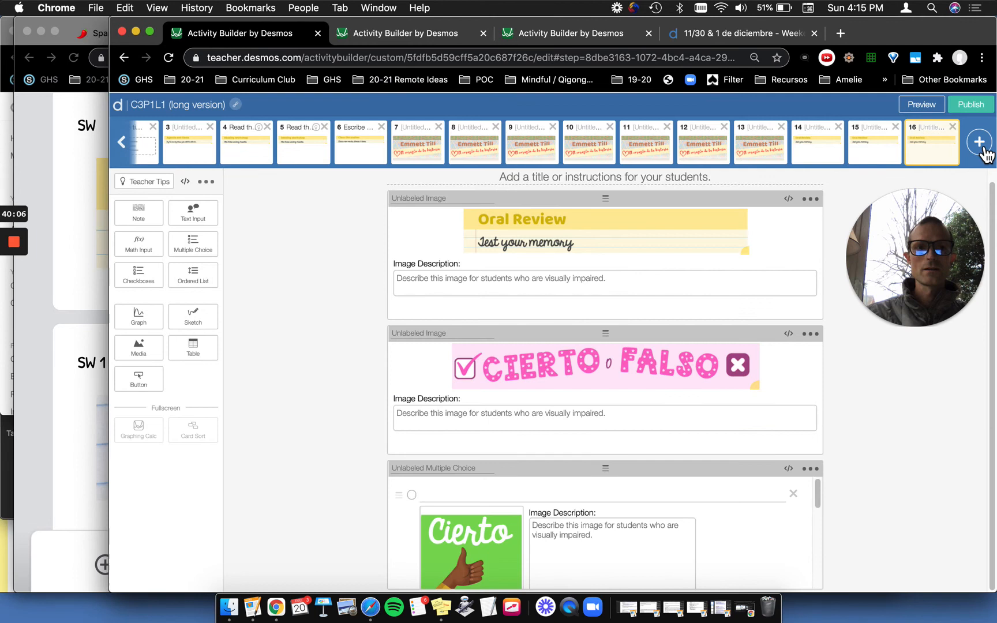
pyautogui.click(984, 150)
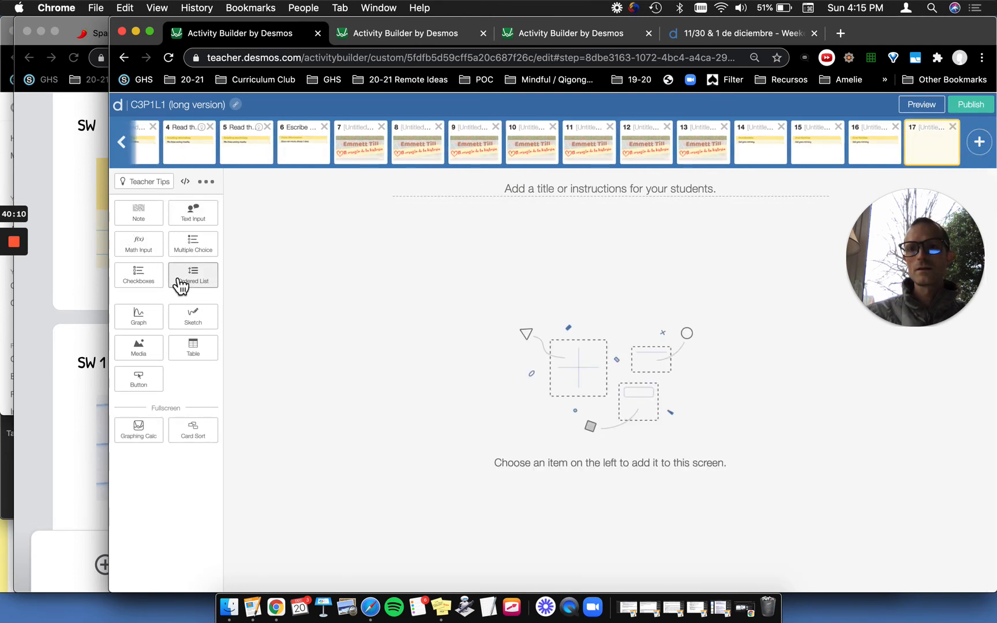
# Review the form's Revisar y escribir question, and add two media components and a text input to screen 17, stacked in one column.
pyautogui.click(81, 343)
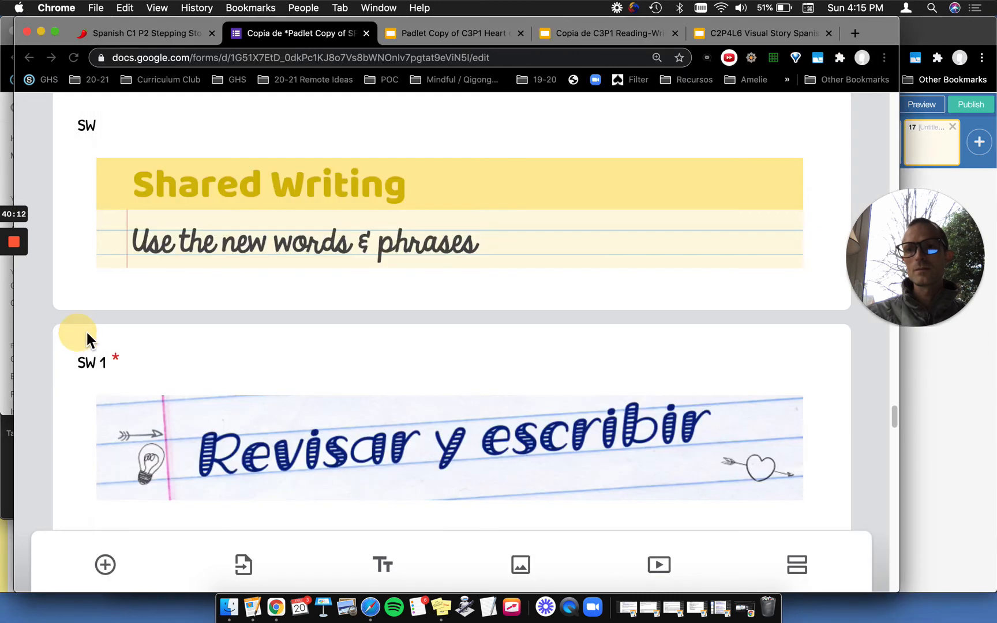
pyautogui.scroll(-2, 332, 458)
pyautogui.scroll(-4, 331, 458)
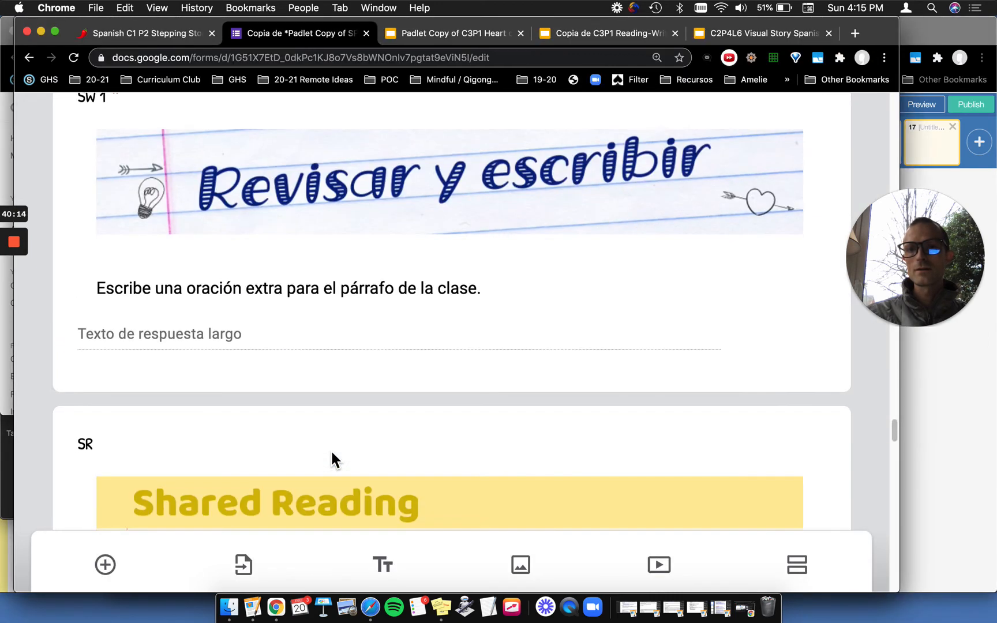
pyautogui.scroll(9, 337, 456)
pyautogui.scroll(-3, 323, 415)
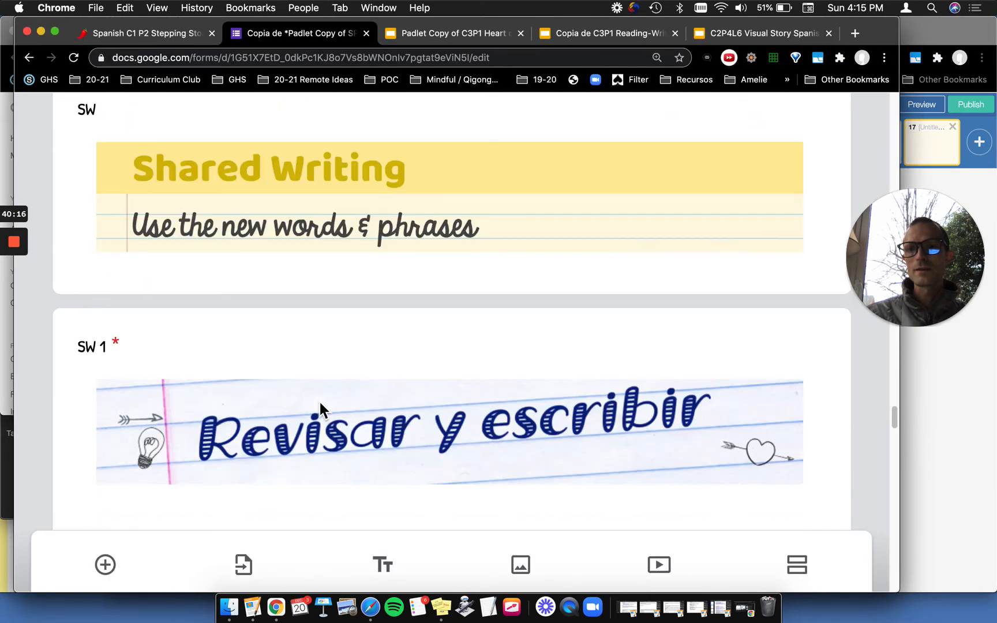
pyautogui.scroll(1, 318, 400)
pyautogui.click(975, 384)
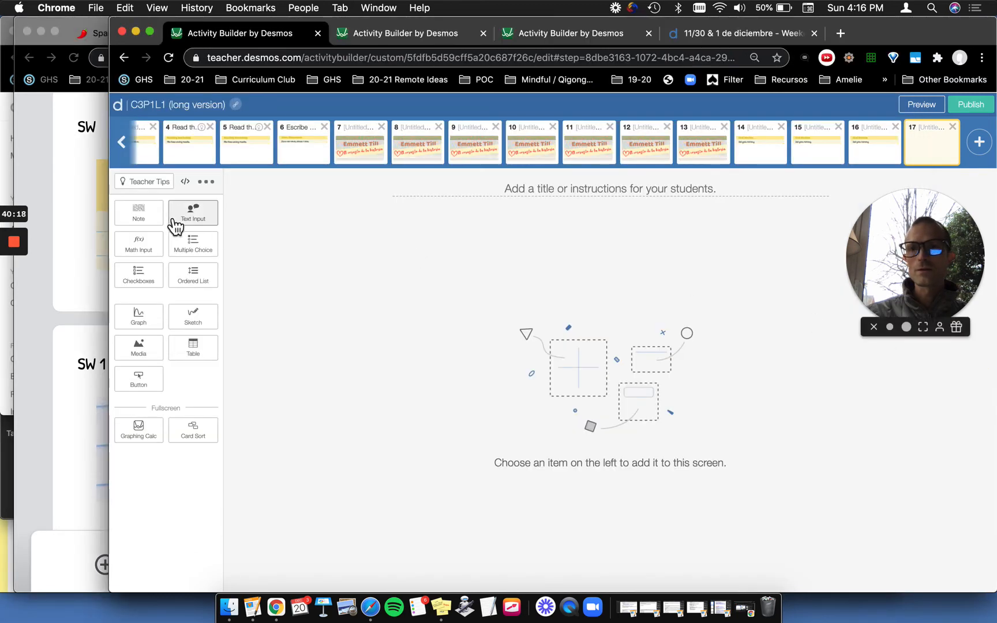
pyautogui.click(143, 354)
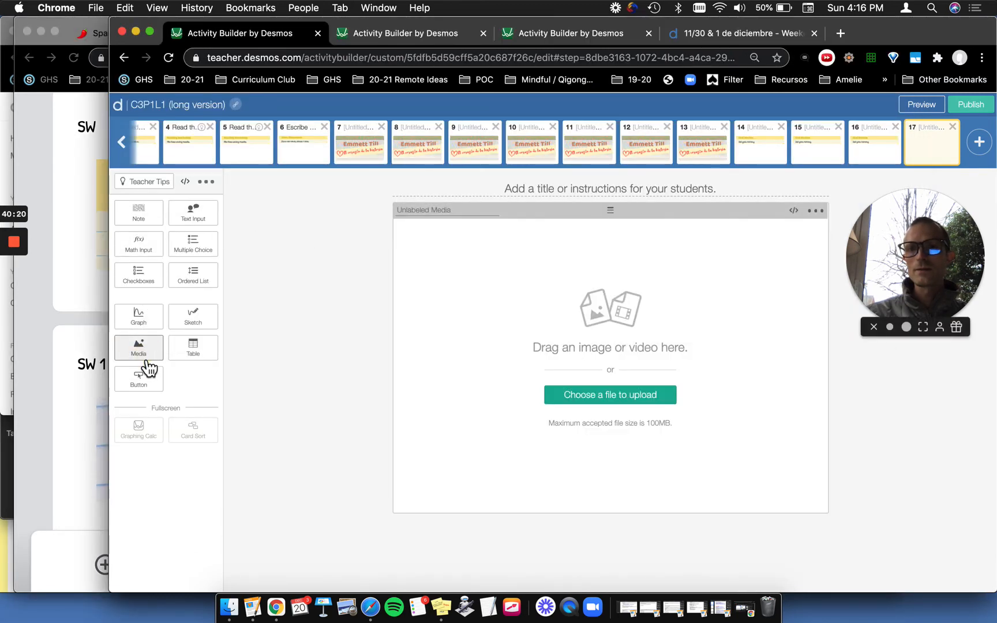
pyautogui.click(147, 362)
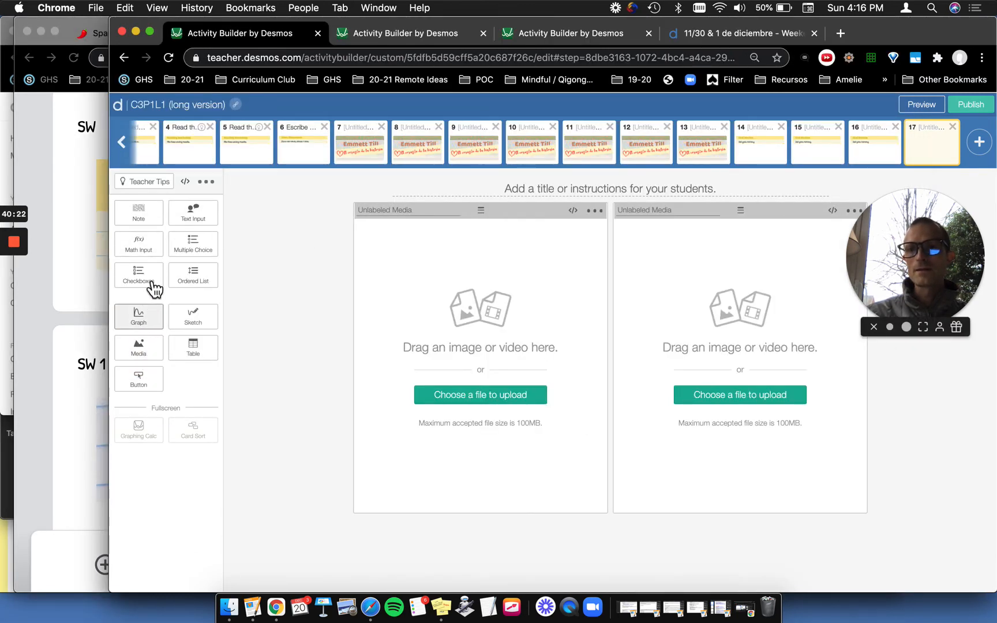
pyautogui.click(194, 225)
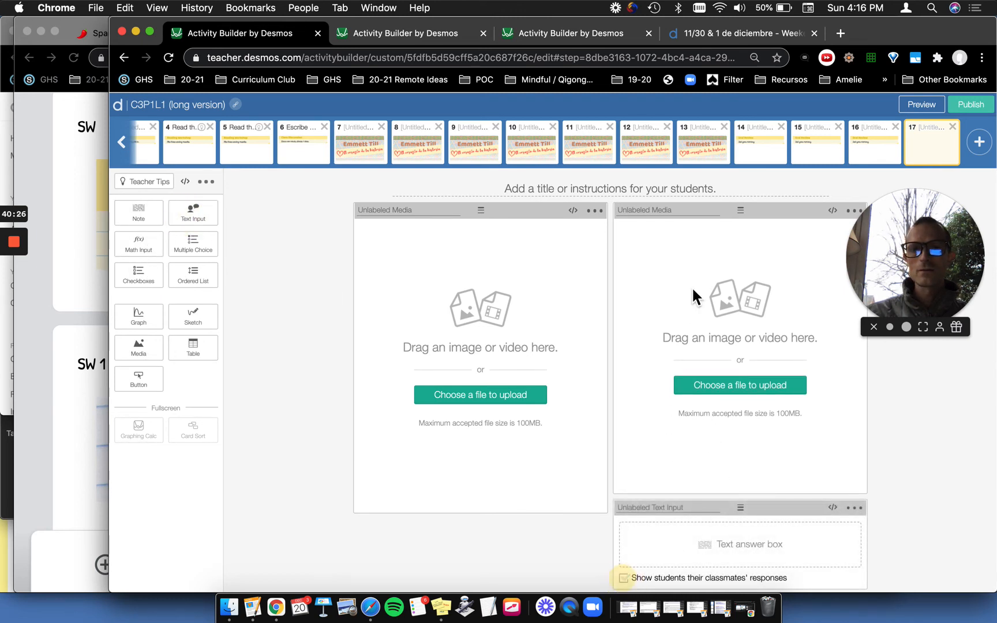
pyautogui.moveTo(670, 206); pyautogui.dragTo(718, 195)
pyautogui.moveTo(480, 217); pyautogui.dragTo(705, 205)
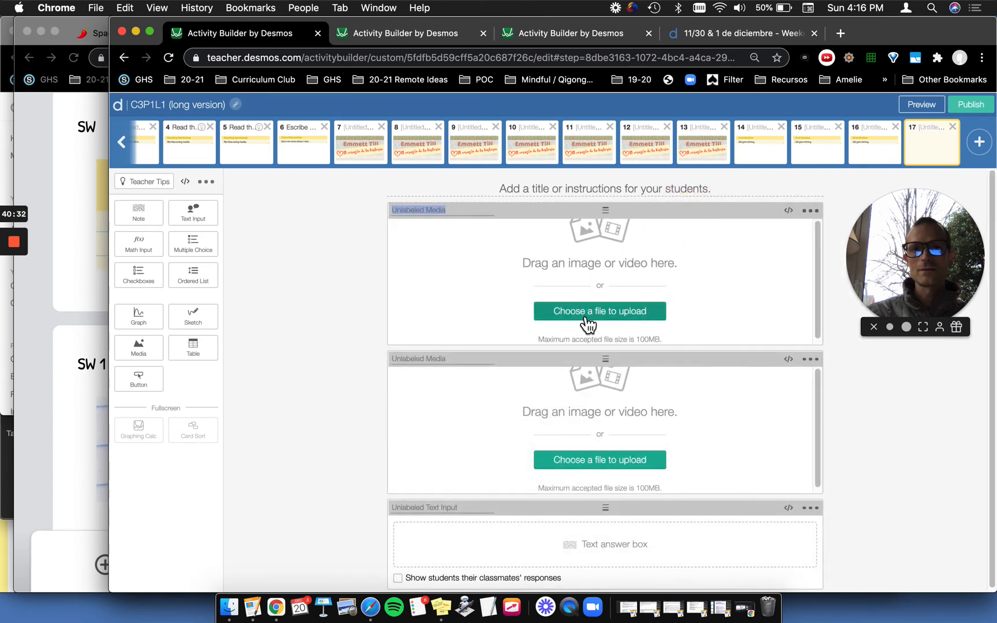
# Upload the Shared Writing banner, Screen Shot 2020-12-20 at 3.40.20 PM, into the upper media component of screen 17.
pyautogui.click(583, 316)
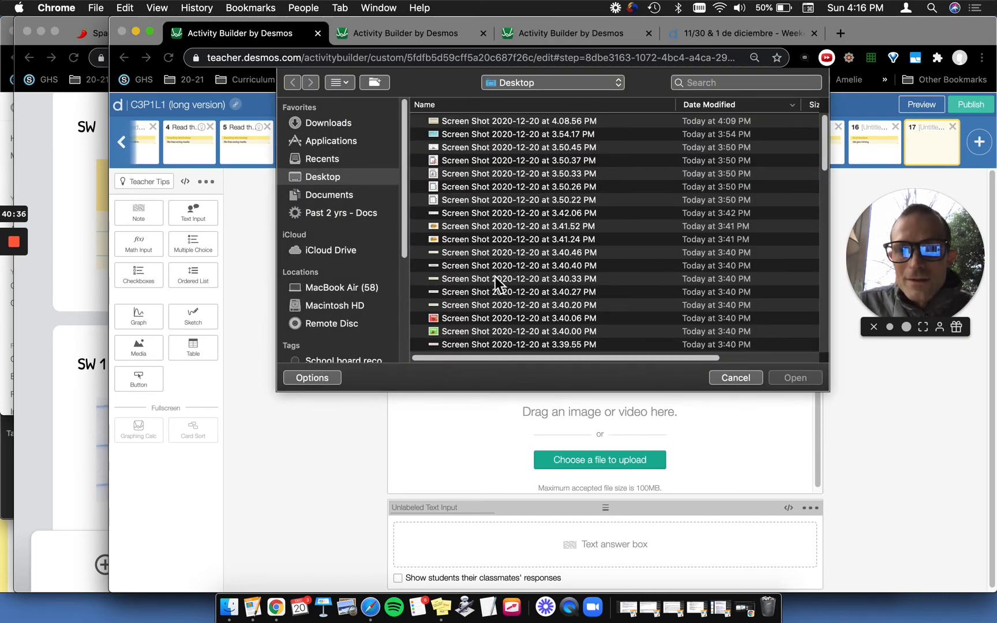
pyautogui.click(474, 304)
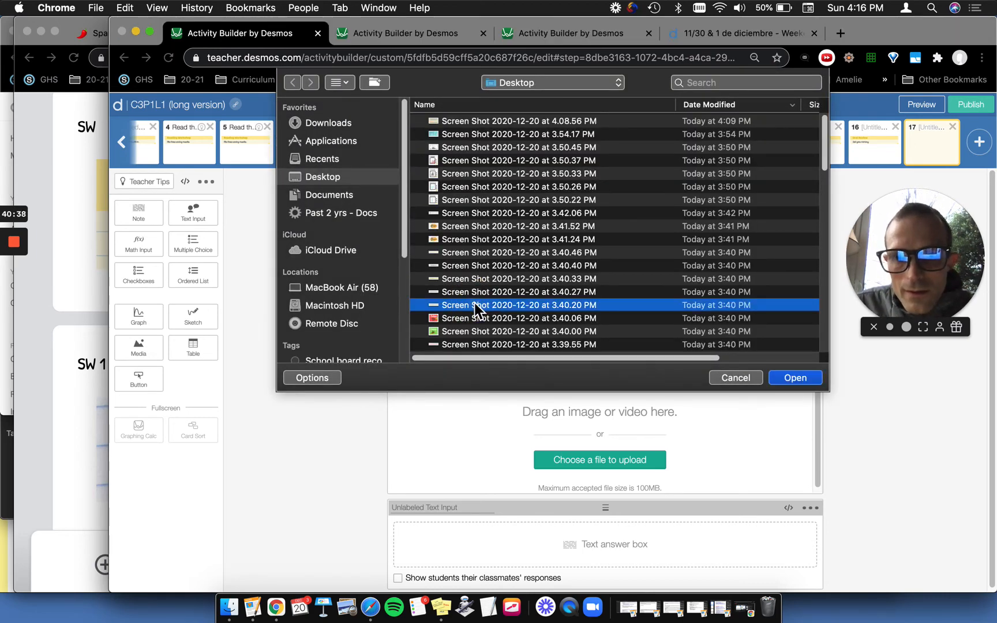
pyautogui.press('space')
pyautogui.press('space')
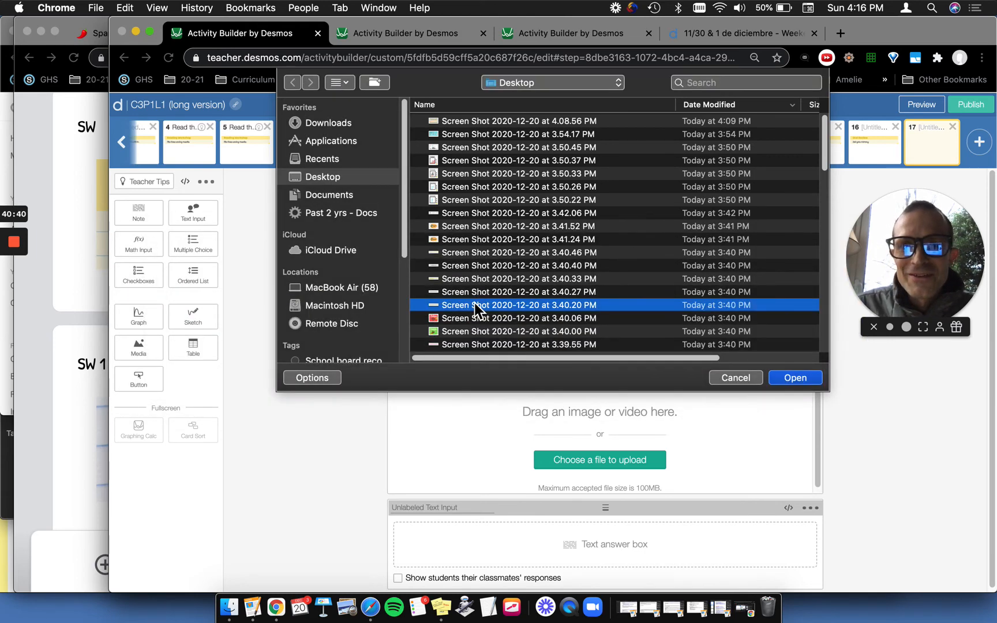
pyautogui.press('space')
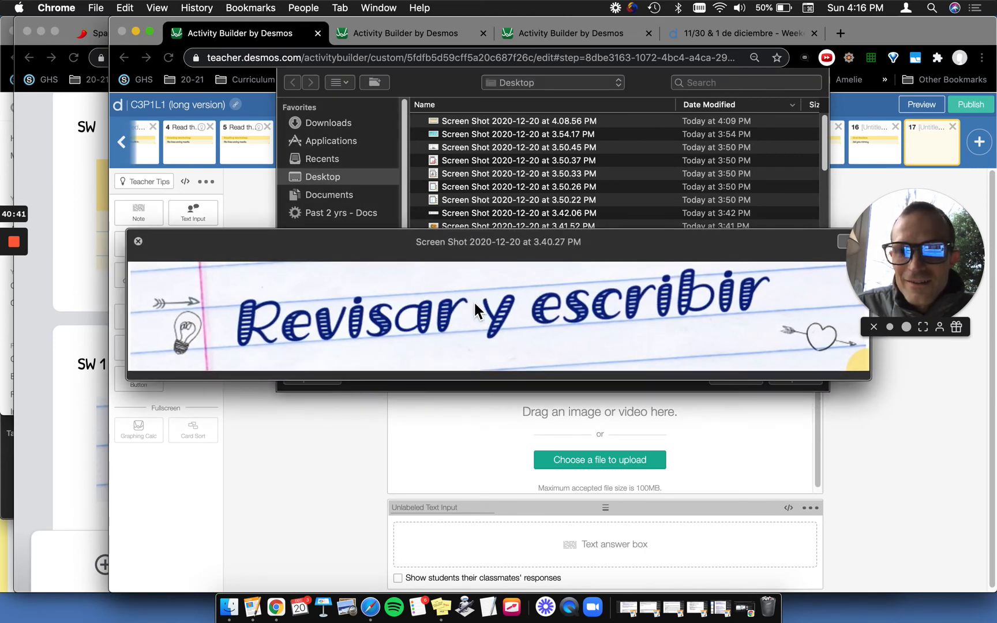
pyautogui.press('space')
pyautogui.doubleClick(474, 305)
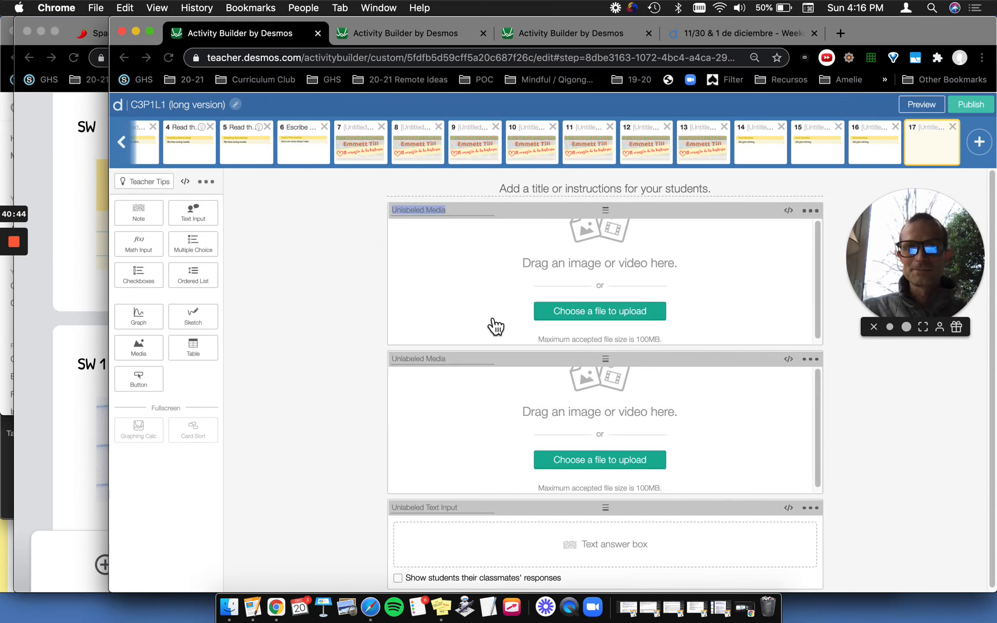
# Upload the Revisar y escribir banner, Screen Shot 2020-12-20 at 3.40.27 PM, into the second media component of screen 17.
pyautogui.click(605, 476)
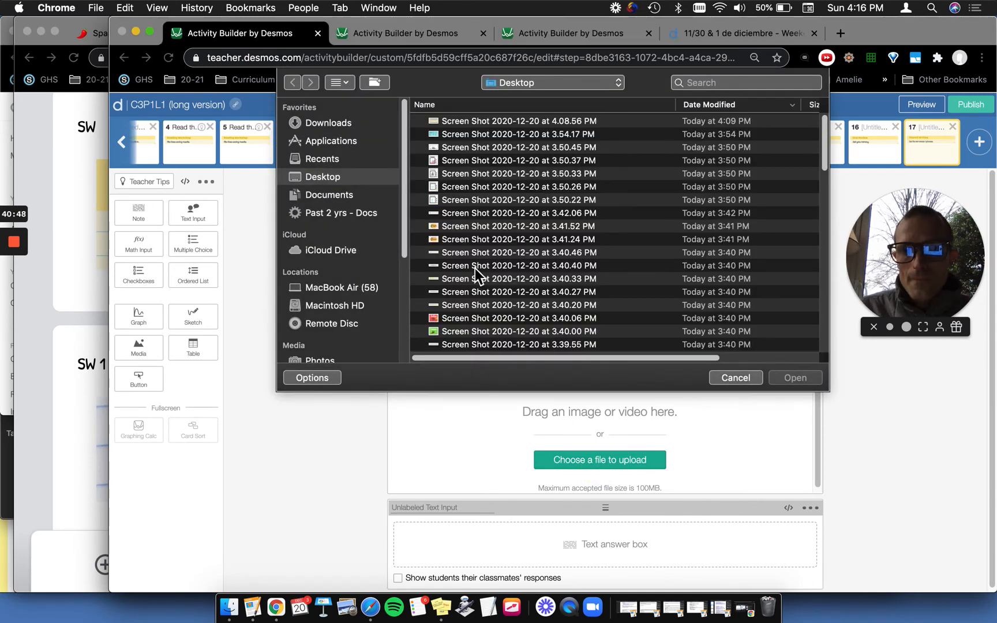
pyautogui.click(463, 293)
pyautogui.press('Down')
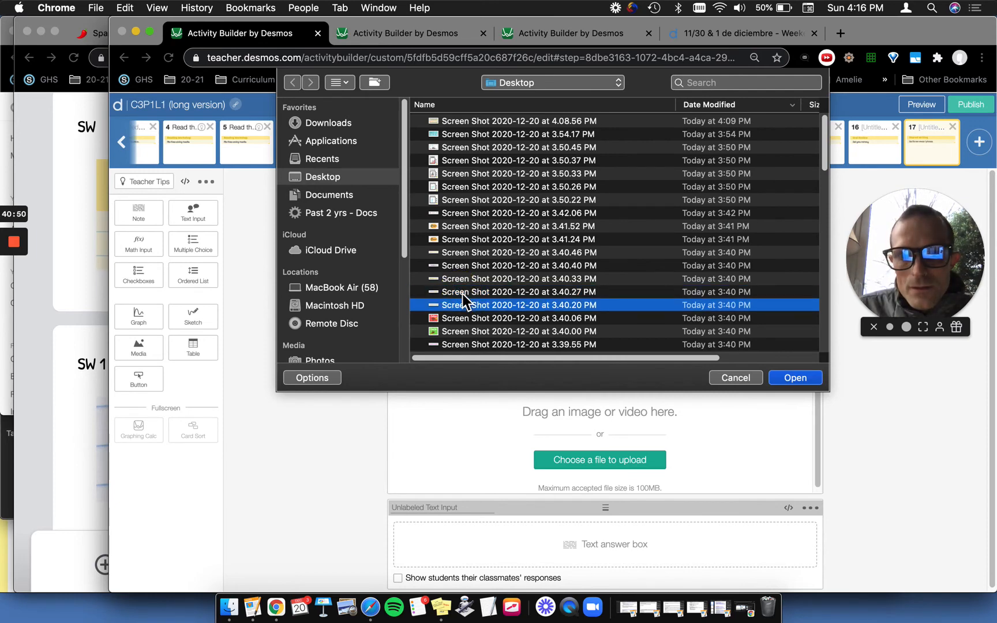
pyautogui.press('Up')
pyautogui.press('space')
pyautogui.press('space')
pyautogui.press('Return')
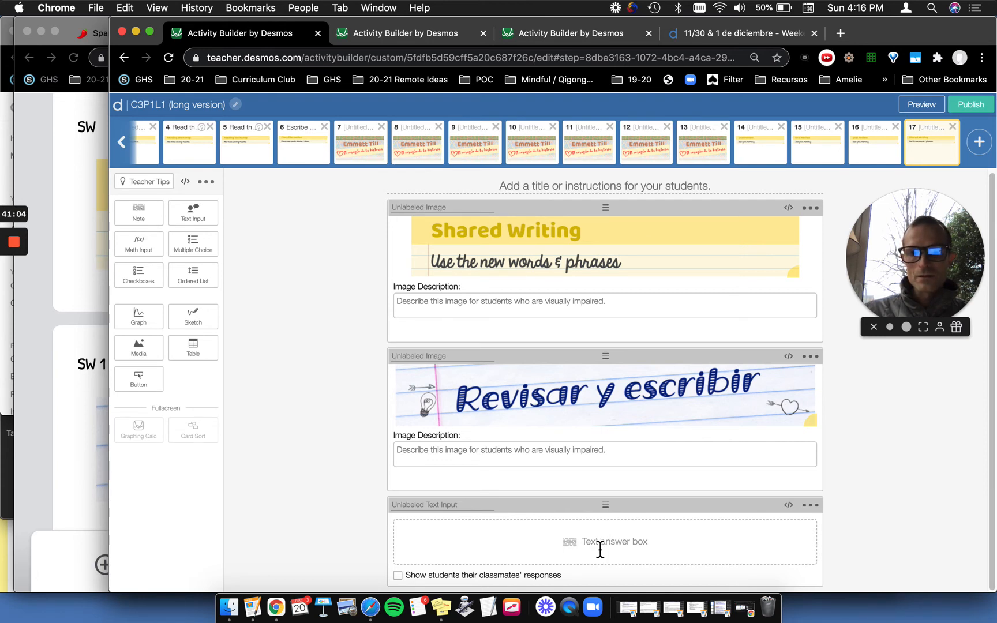
# Copy the prompt "Escribe una oración extra para el párrafo de la clase." from the SW 1 form question into screen 17's title.
pyautogui.press('super+Tab')
pyautogui.press('super+Tab')
pyautogui.click(84, 190)
pyautogui.scroll(4, 244, 342)
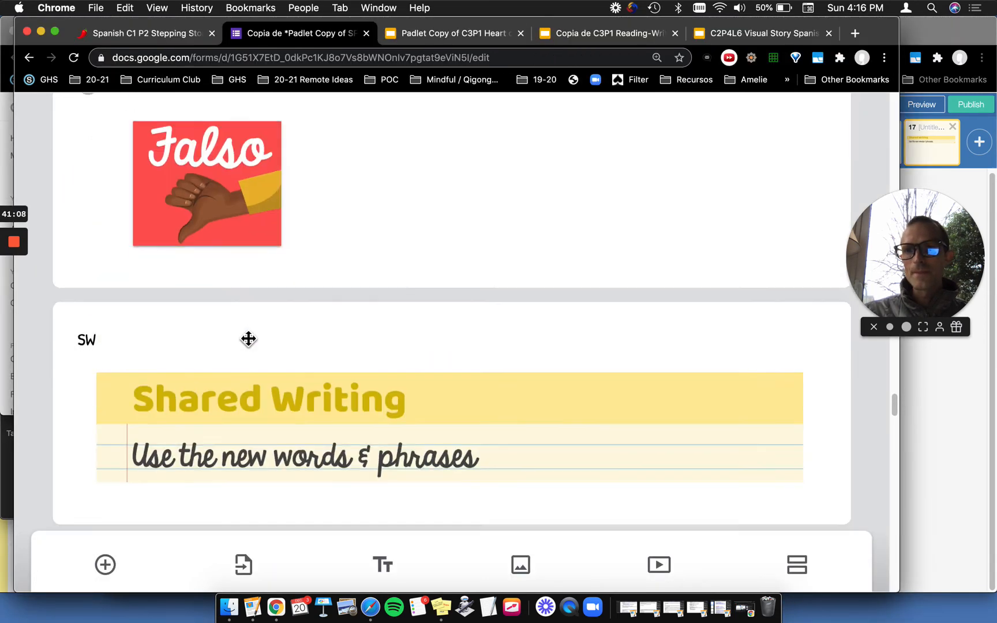
pyautogui.scroll(-8, 247, 339)
pyautogui.click(229, 302)
pyautogui.tripleClick(234, 323)
pyautogui.press('super+c')
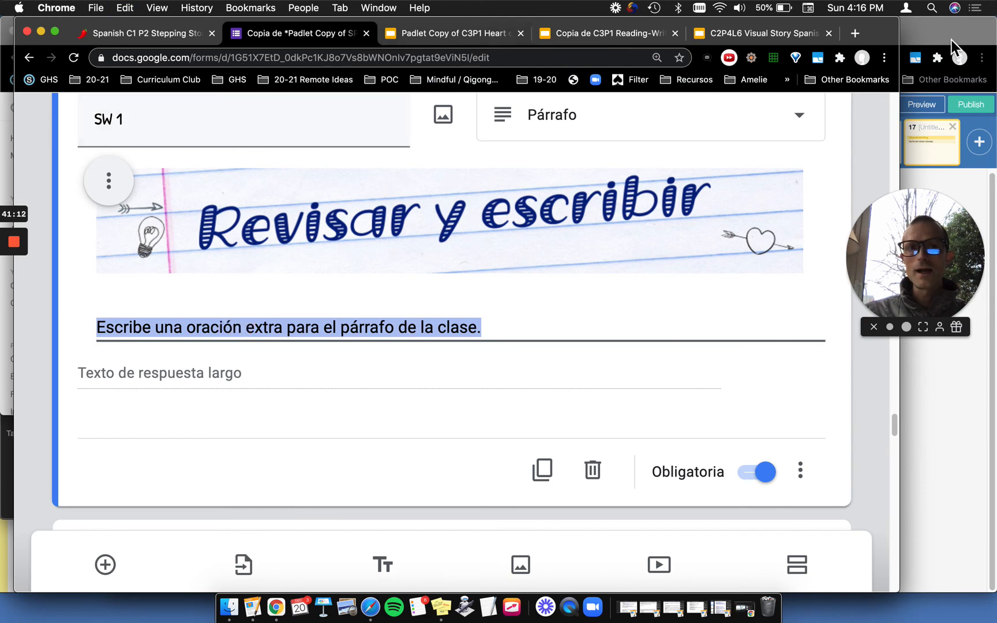
pyautogui.click(933, 31)
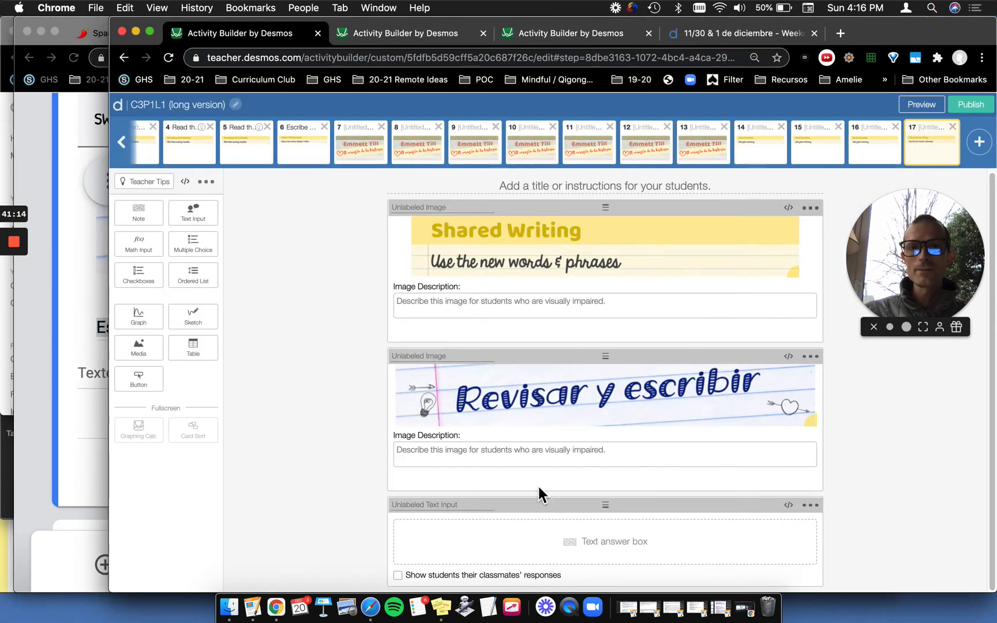
pyautogui.click(566, 190)
pyautogui.press('super+v')
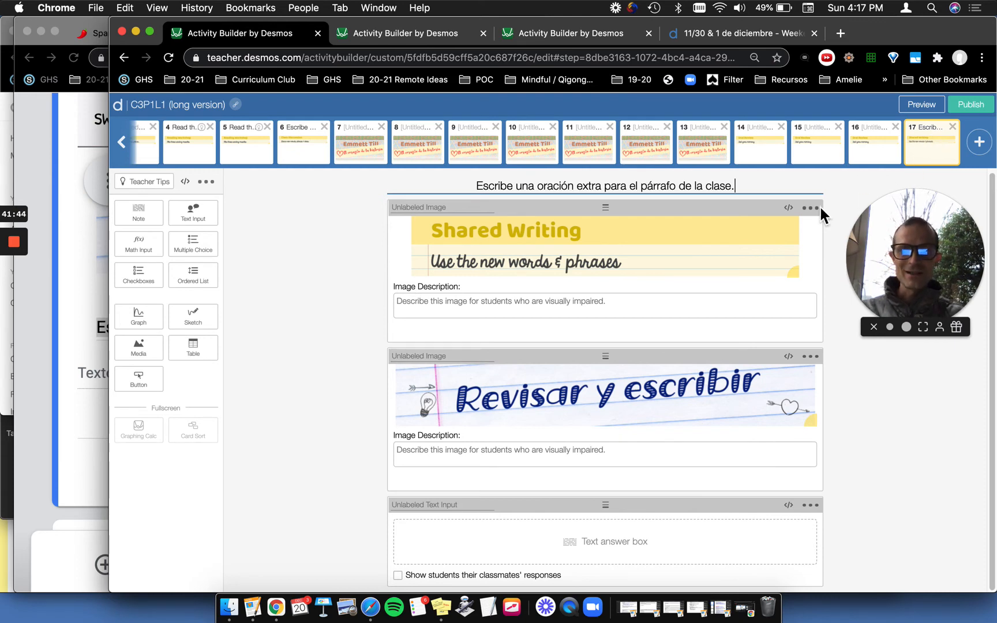
# Check the Google Form for its Shared Reading section and add a blank screen 18 to the Desmos activity for it.
pyautogui.click(60, 340)
pyautogui.scroll(-10, 210, 374)
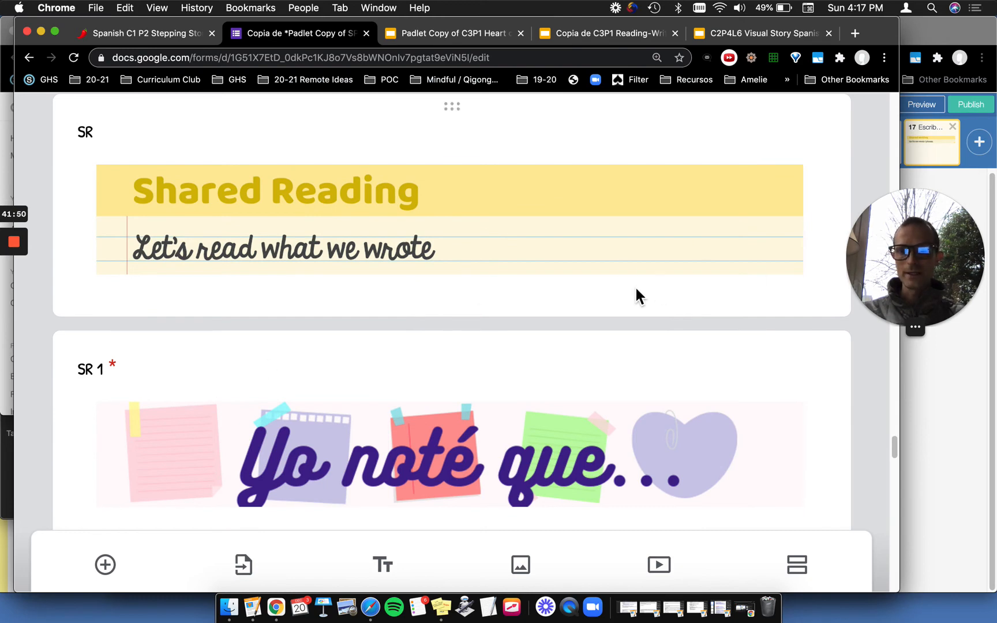
pyautogui.scroll(-2, 635, 286)
pyautogui.click(905, 199)
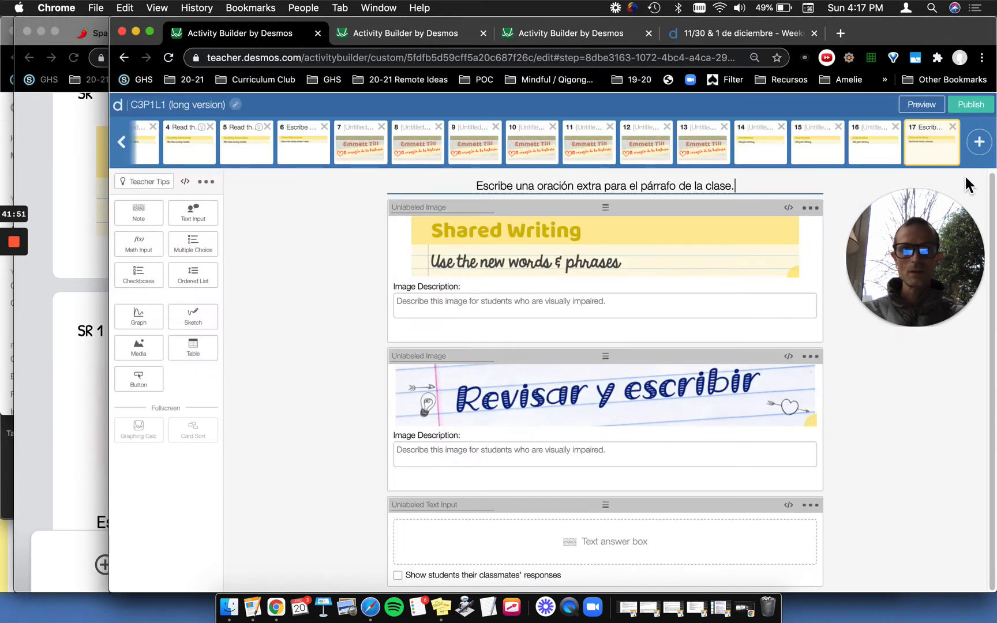
pyautogui.click(979, 143)
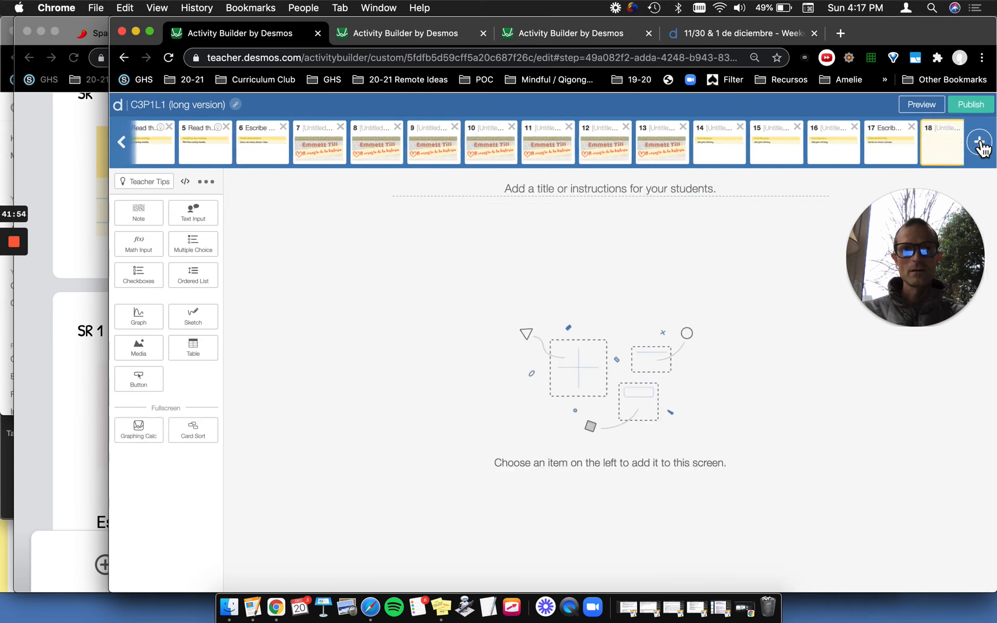
# Add two media components and a text input to screen 18, with showing students their classmates' responses turned off.
pyautogui.click(150, 358)
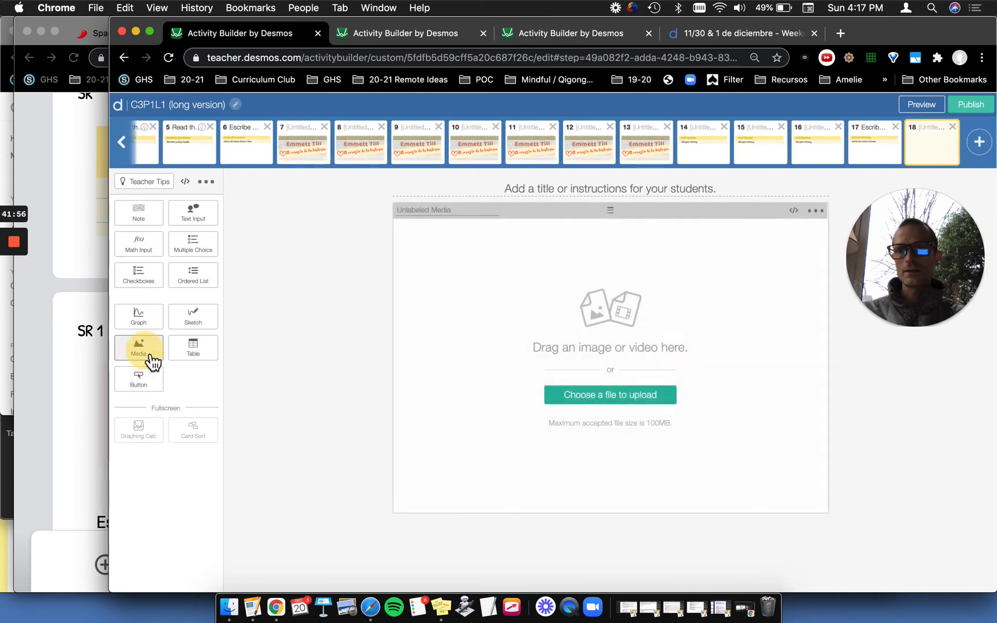
pyautogui.click(151, 360)
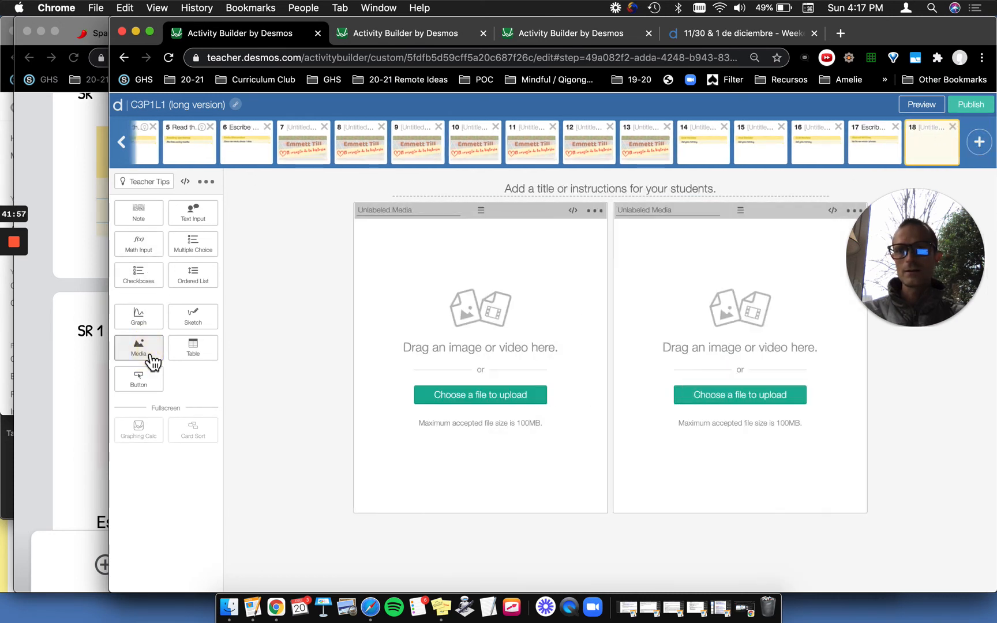
pyautogui.click(202, 217)
pyautogui.click(627, 579)
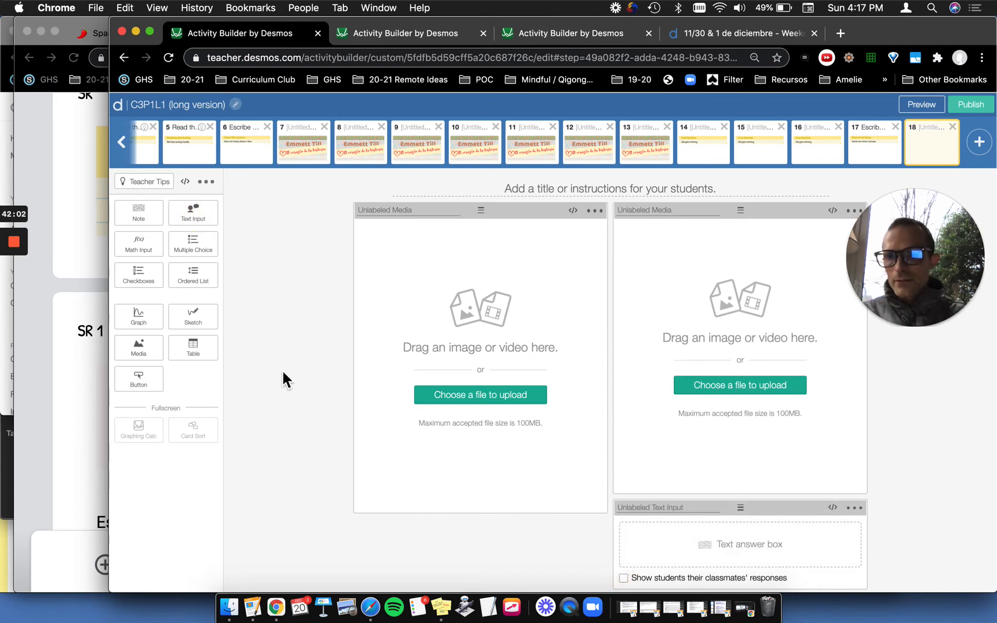
pyautogui.click(202, 330)
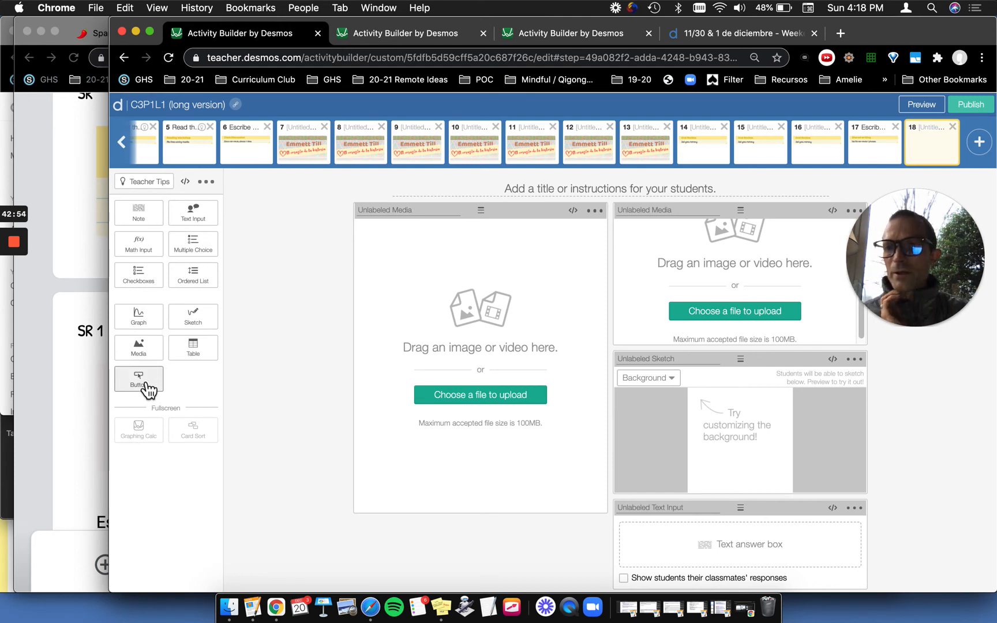
pyautogui.click(854, 358)
pyautogui.click(845, 390)
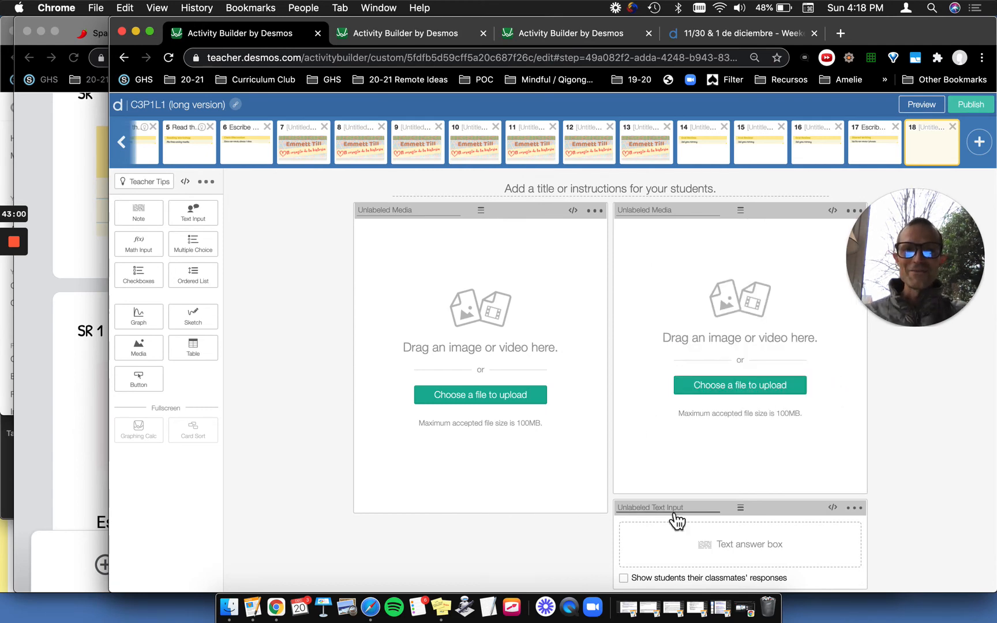
# Stack screen 18's components in one column and upload the Shared Reading banner, Screen Shot 2020-12-20 at 3.40.33 PM, into the upper media component.
pyautogui.moveTo(480, 211); pyautogui.dragTo(646, 203)
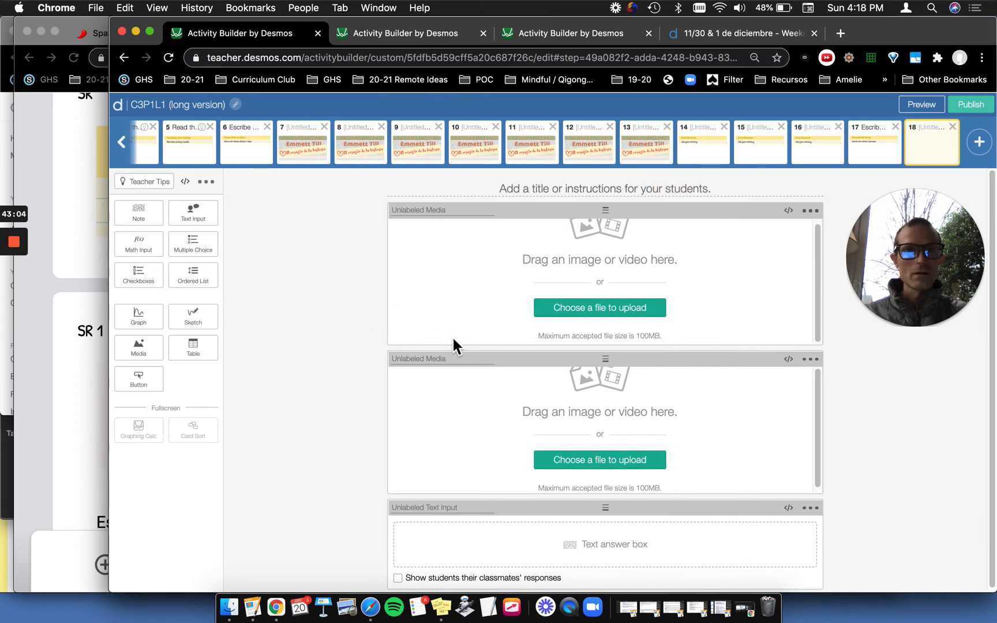
pyautogui.click(584, 314)
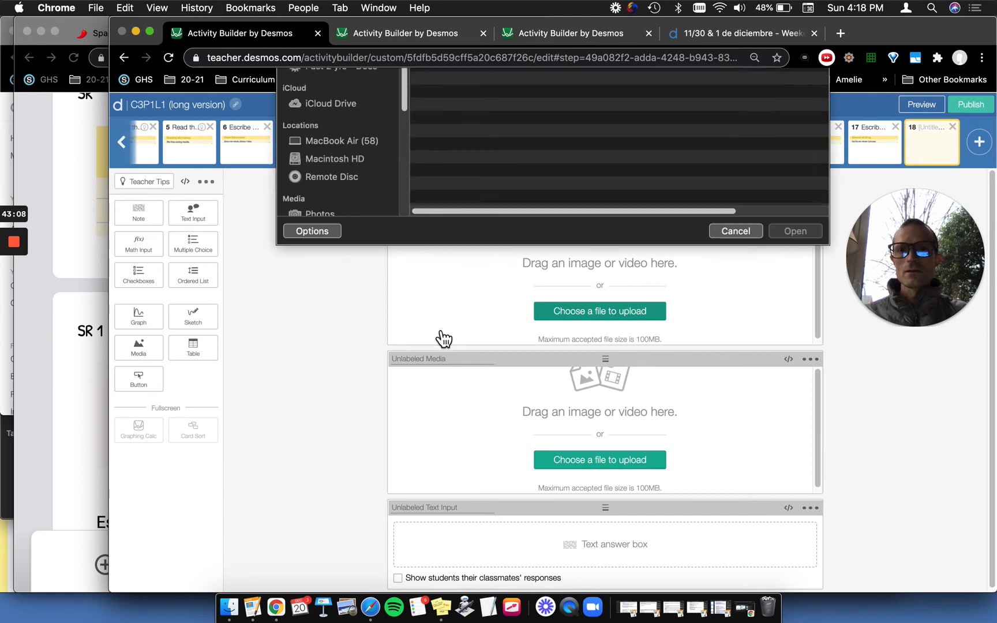
pyautogui.click(468, 280)
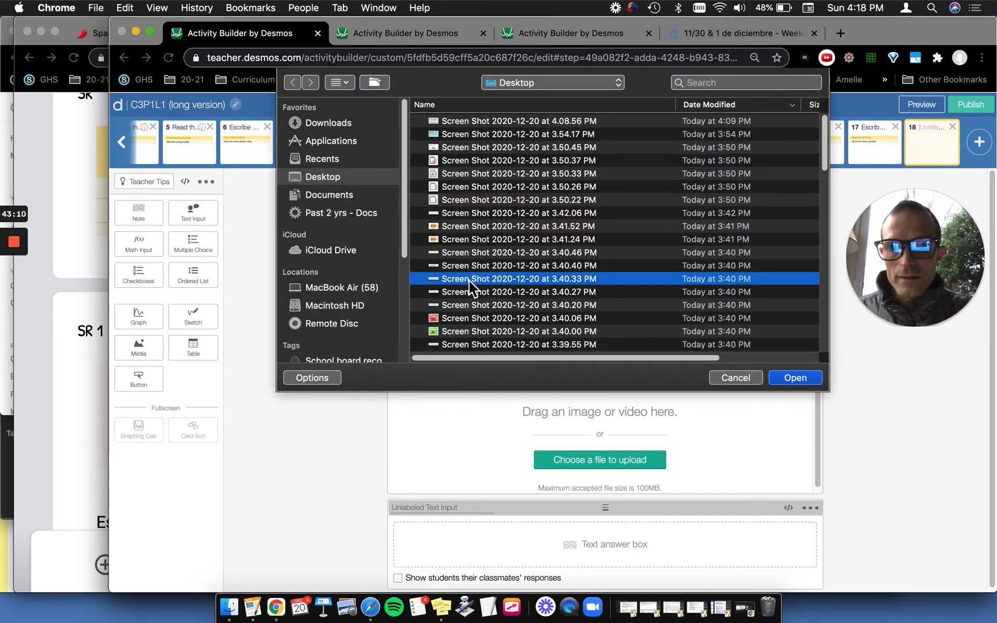
pyautogui.press('space')
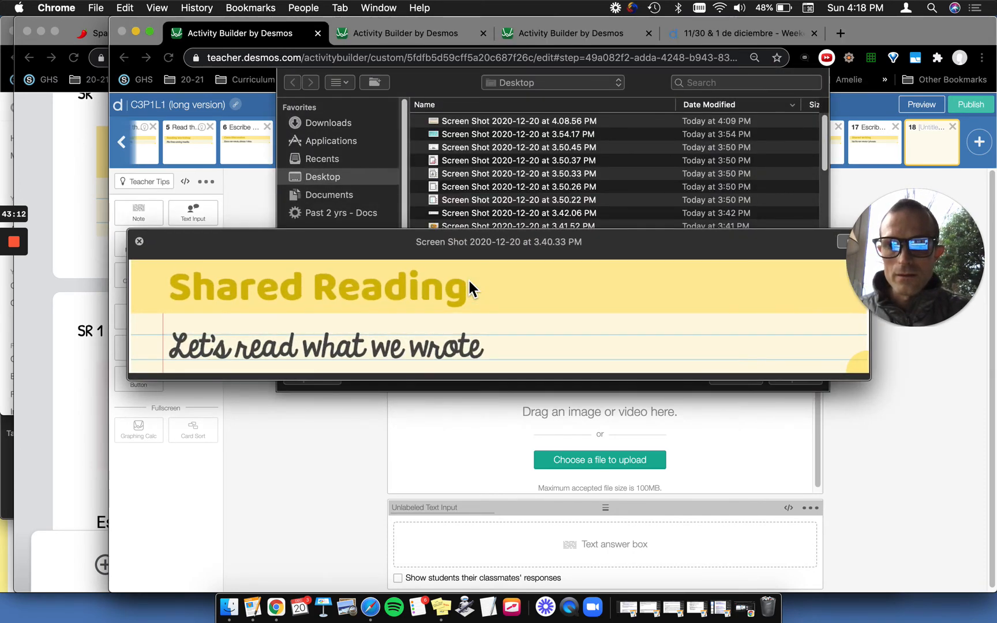
pyautogui.press('space')
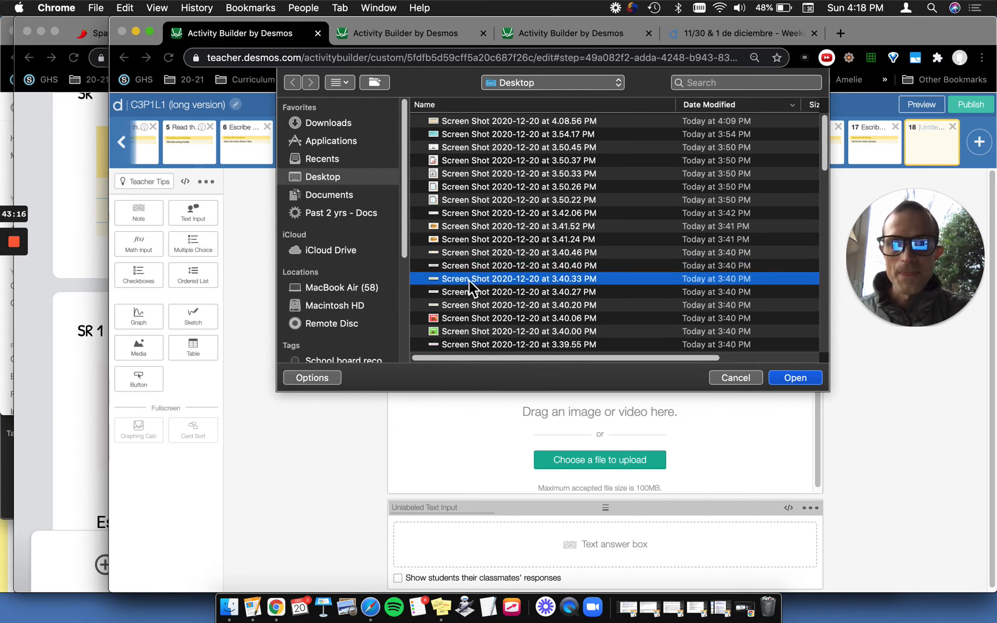
pyautogui.press('Return')
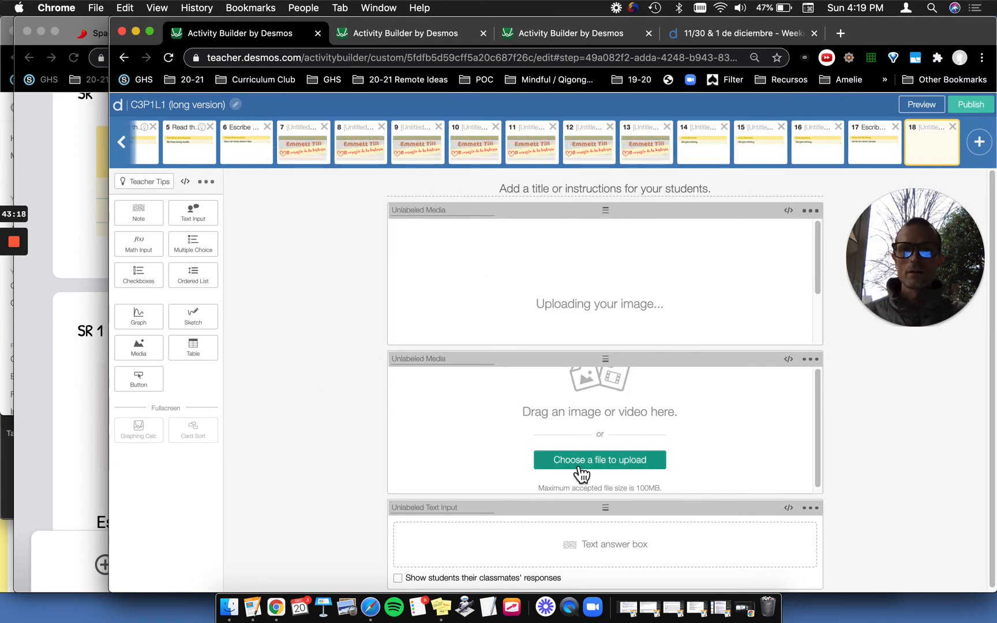
# Upload the Yo noté que banner, Screen Shot 2020-12-20 at 3.40.40 PM, into the second media component of screen 18.
pyautogui.click(579, 468)
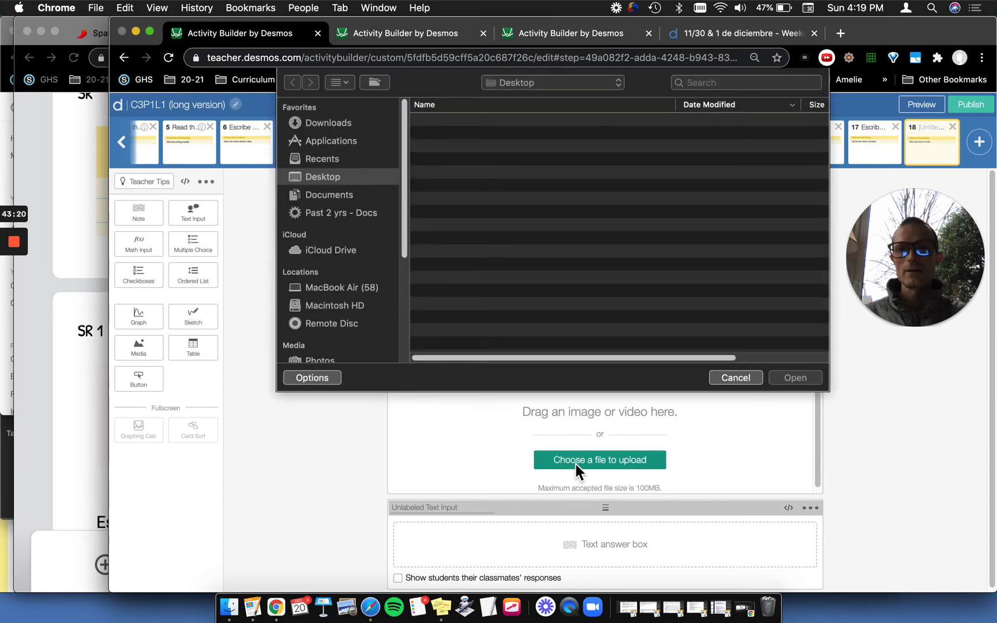
pyautogui.click(470, 280)
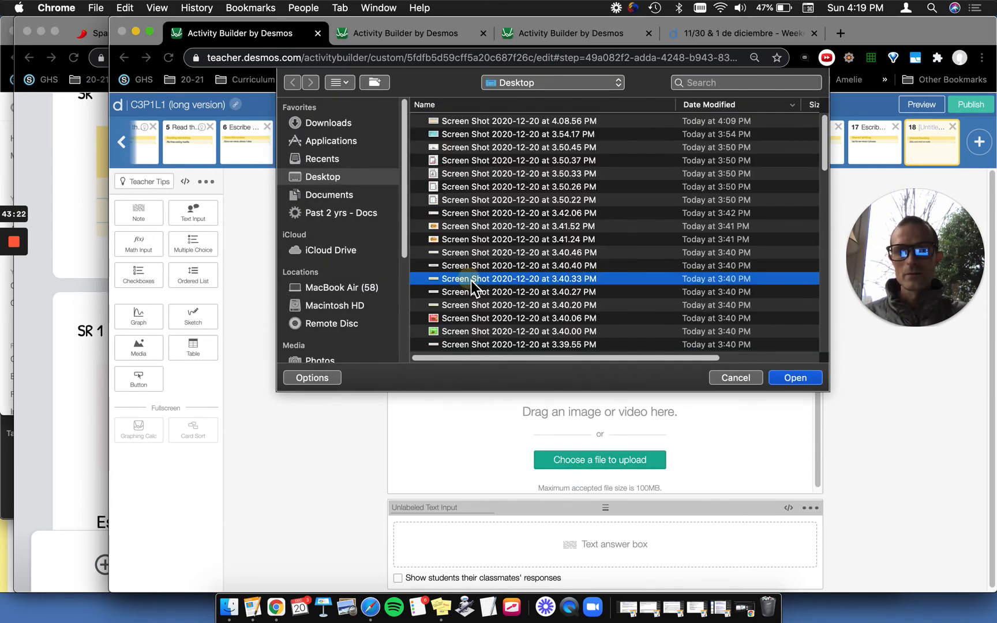
pyautogui.press('Up')
pyautogui.press('space')
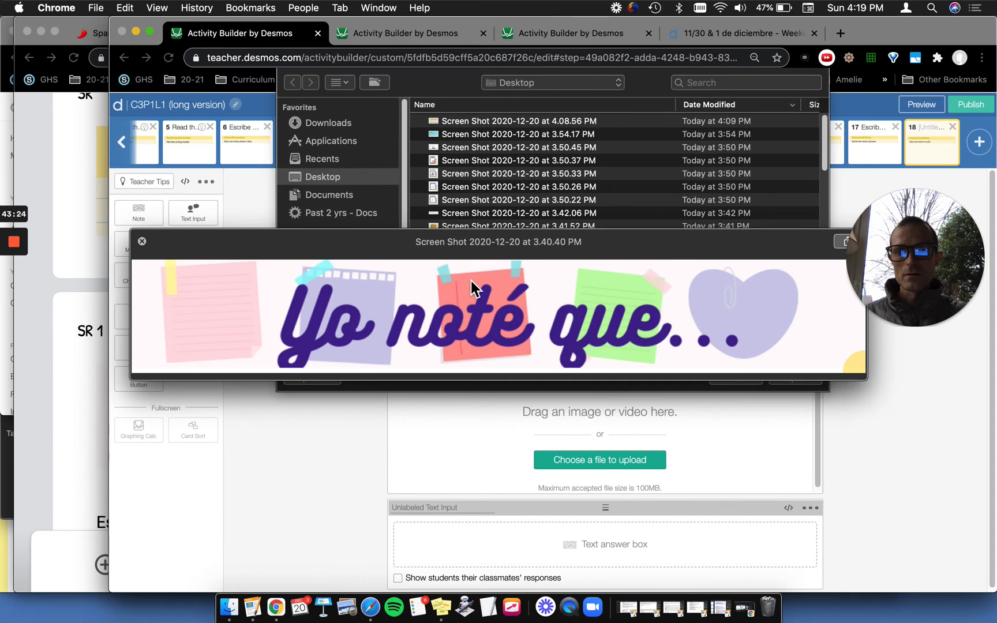
pyautogui.press('space')
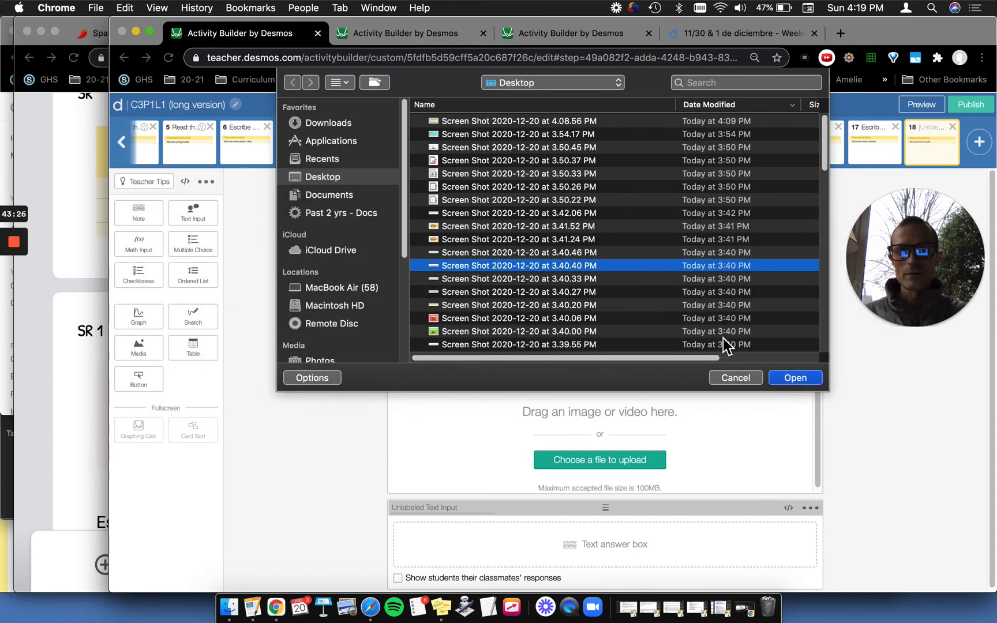
pyautogui.click(804, 382)
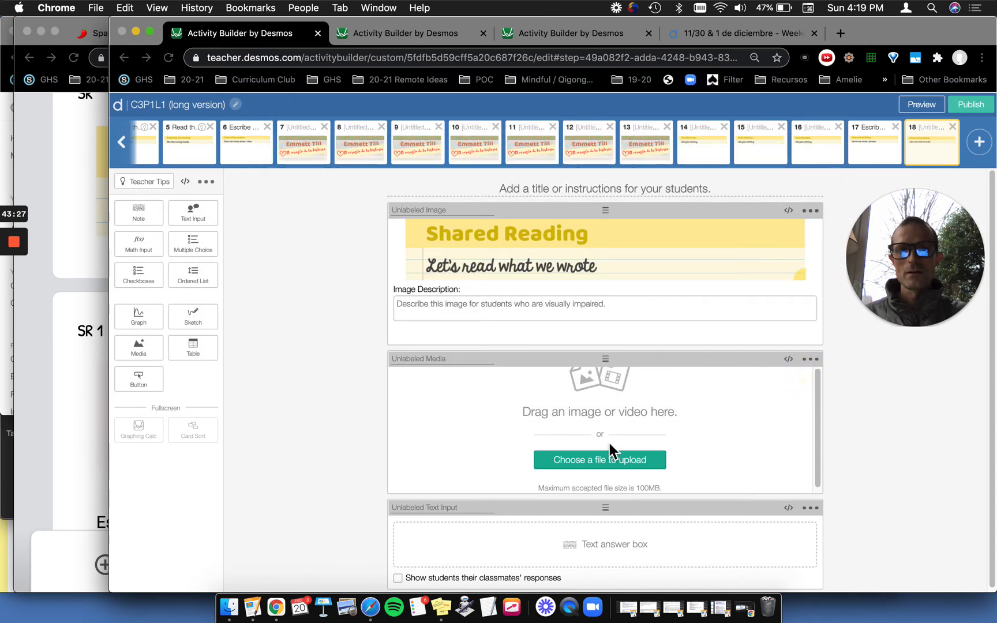
# Copy the form's prompt "Escribe algo que aprendiste del español." into screen 18's title, and add a blank screen 19.
pyautogui.click(55, 340)
pyautogui.scroll(-5, 116, 349)
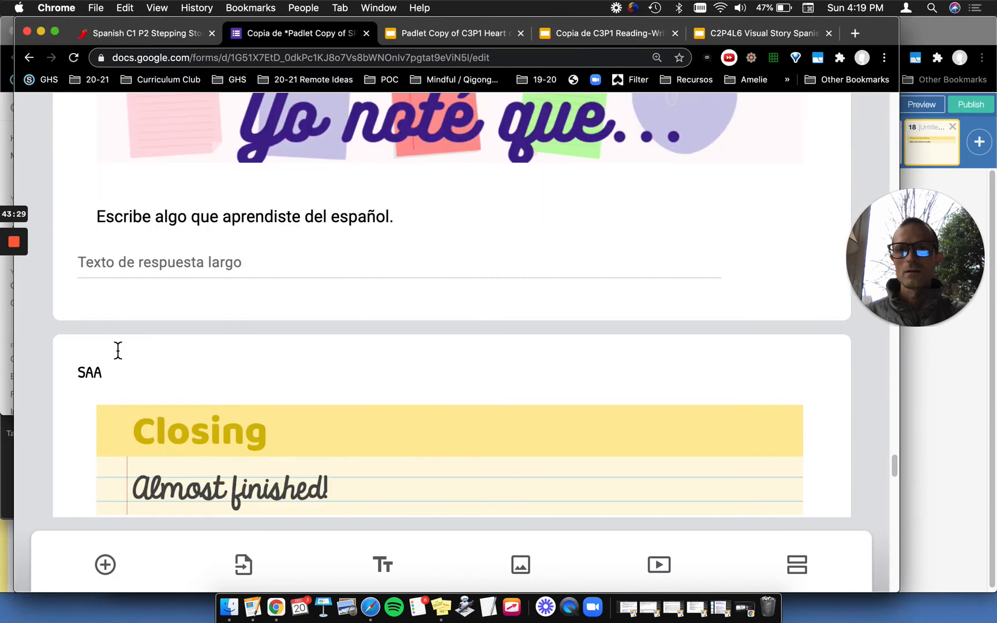
pyautogui.tripleClick(164, 217)
pyautogui.tripleClick(176, 238)
pyautogui.press('super+c')
pyautogui.press('super+Tab')
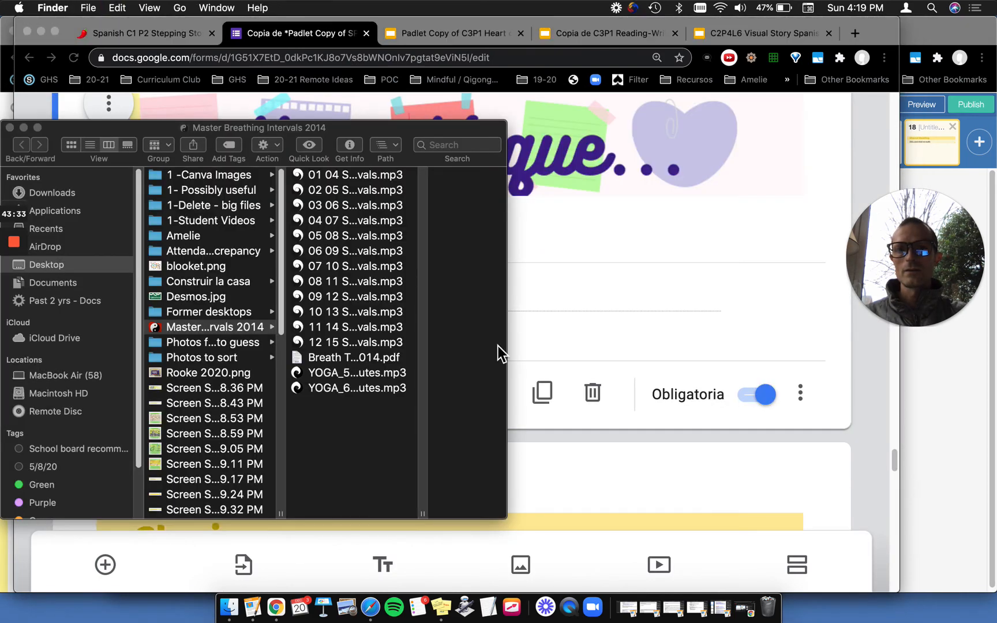
pyautogui.click(955, 428)
pyautogui.click(556, 194)
pyautogui.press('super+v')
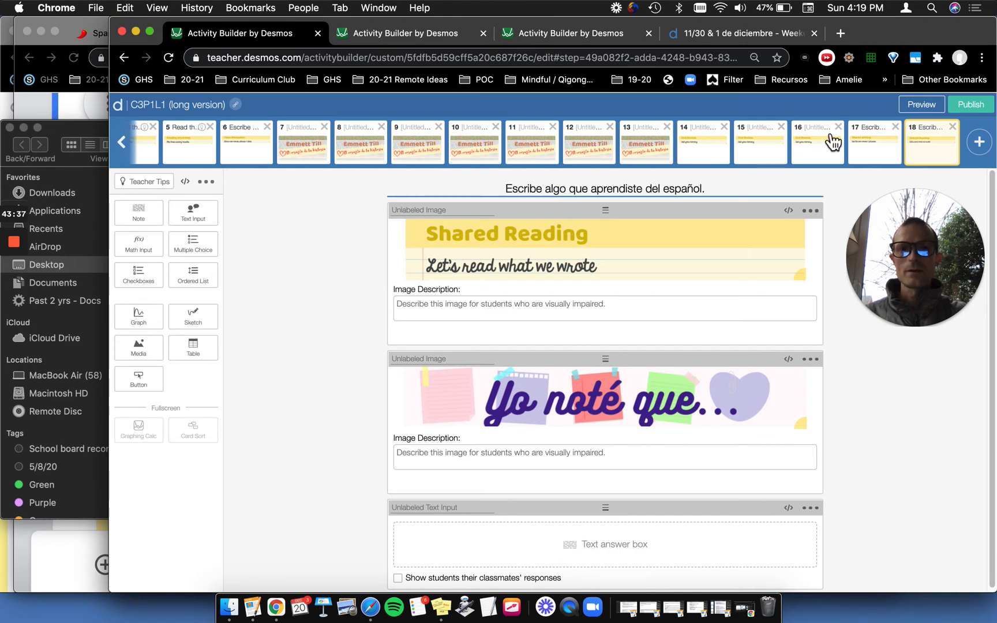
pyautogui.click(978, 141)
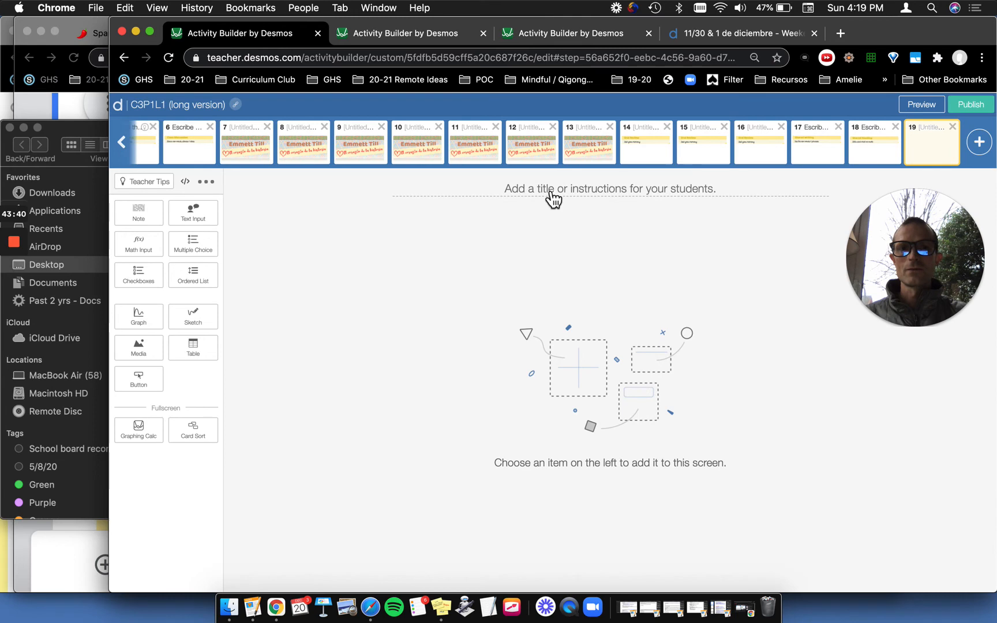
# Review the Closing banner and the first Closing question in the Google Form.
pyautogui.click(107, 152)
pyautogui.press('super+Tab')
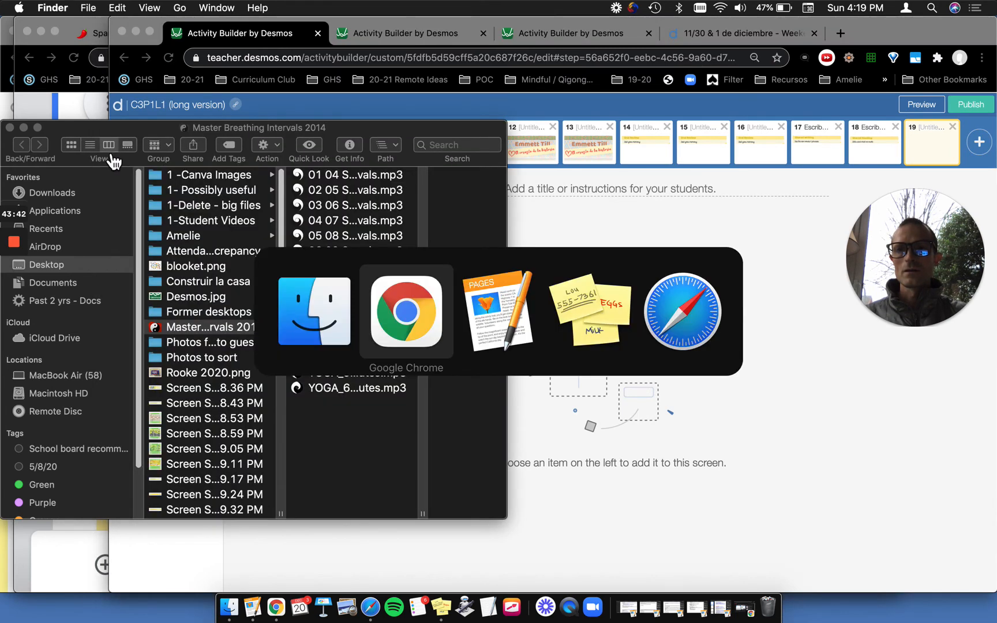
pyautogui.click(104, 264)
pyautogui.scroll(-10, 103, 264)
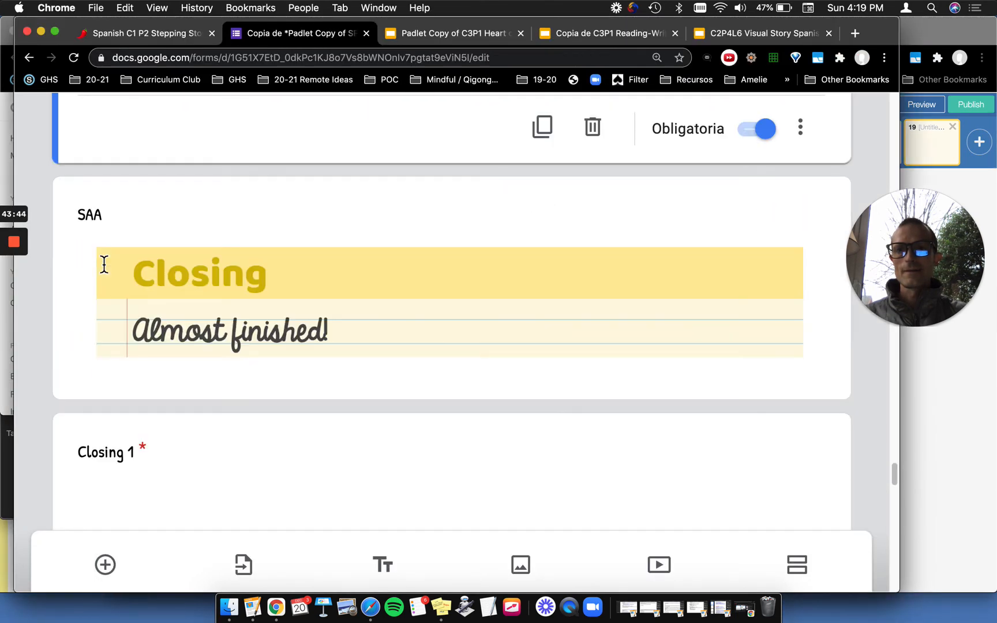
pyautogui.scroll(-15, 104, 264)
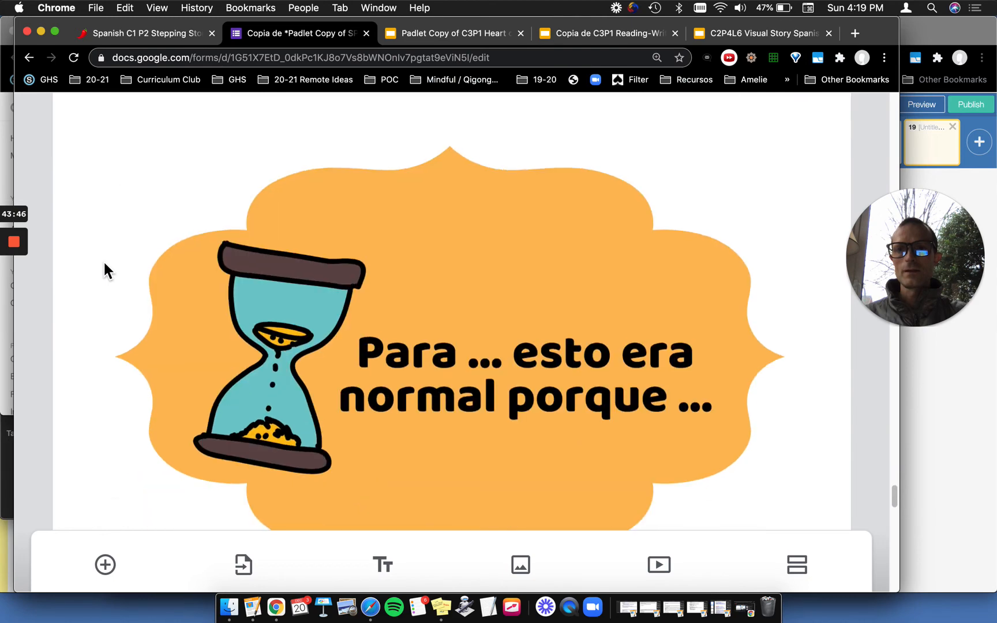
pyautogui.scroll(10, 104, 259)
pyautogui.scroll(10, 106, 268)
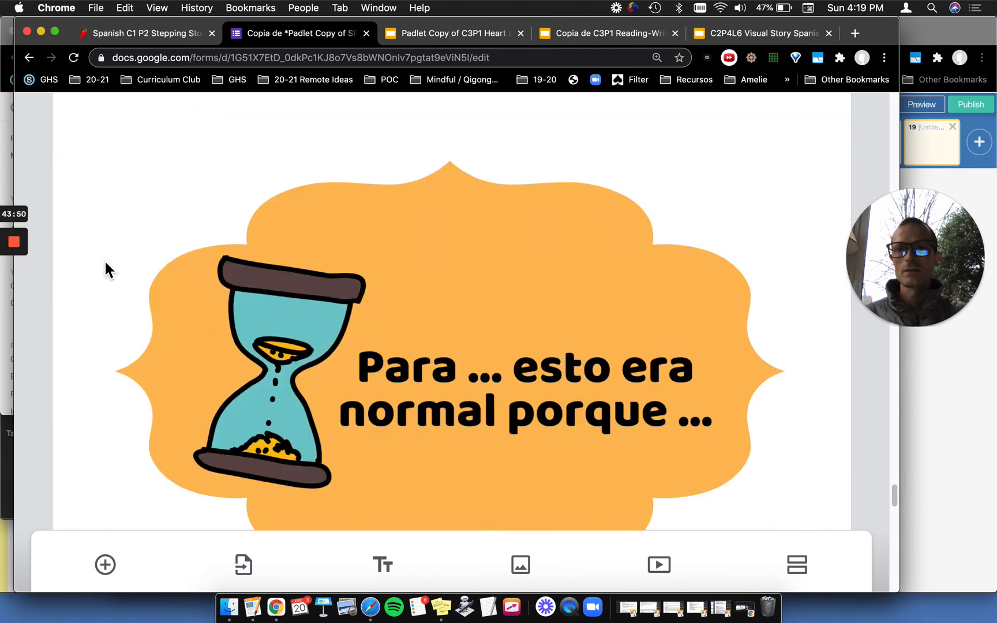
pyautogui.scroll(-2, 105, 268)
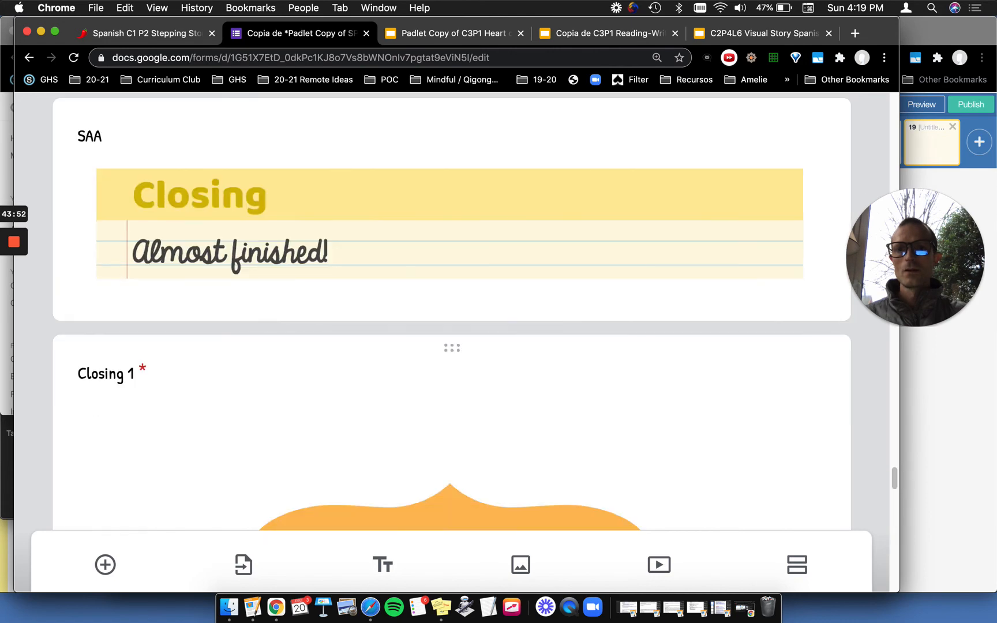
# Add two media components to screen 19 and stack them in one column.
pyautogui.click(960, 439)
pyautogui.moveTo(946, 233); pyautogui.dragTo(299, 201)
pyautogui.click(938, 144)
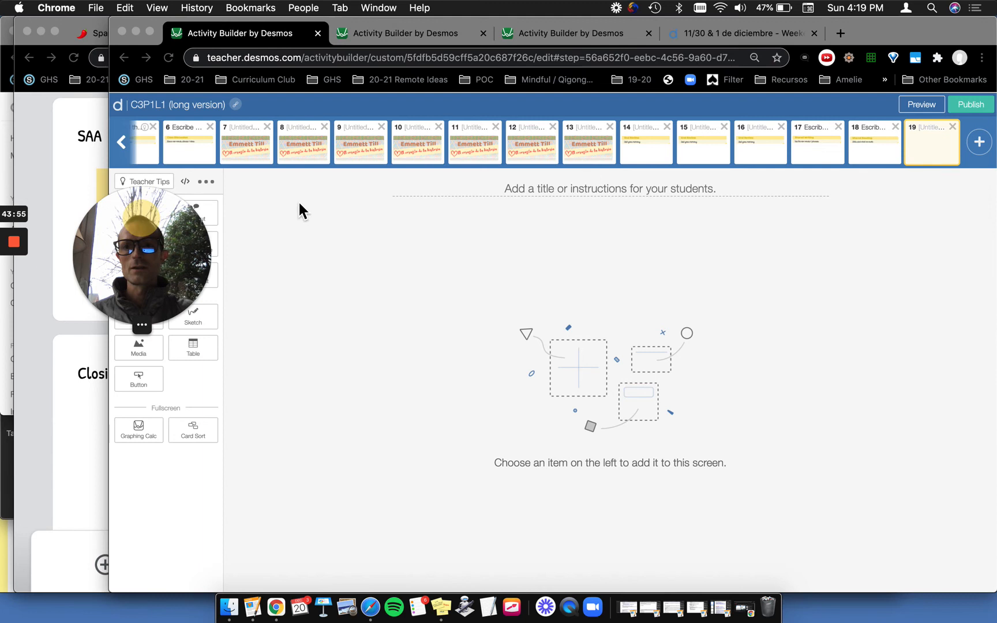
pyautogui.click(140, 352)
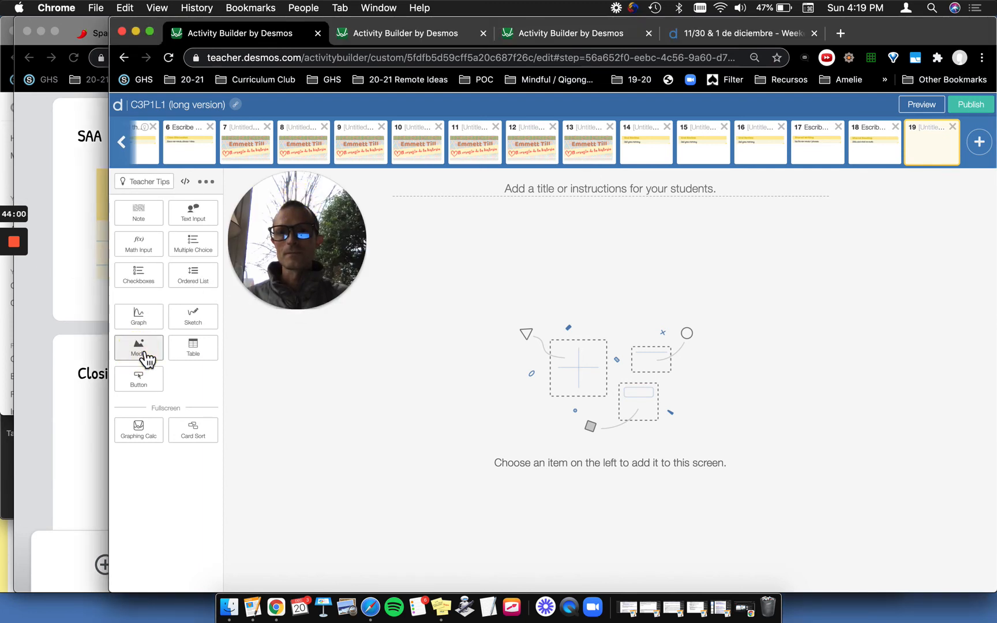
pyautogui.click(144, 352)
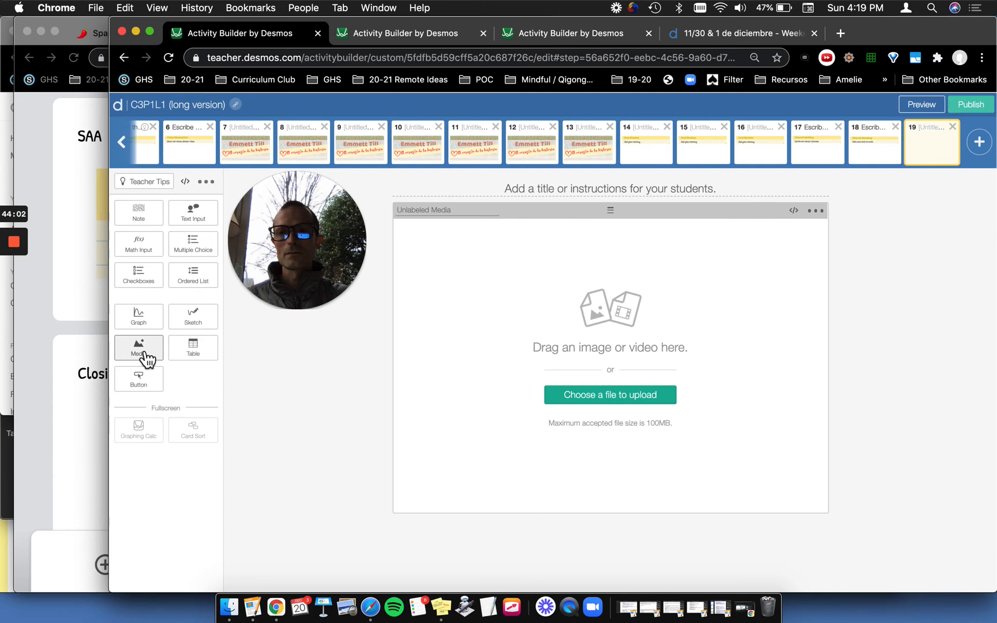
pyautogui.click(85, 315)
pyautogui.scroll(-2, 178, 378)
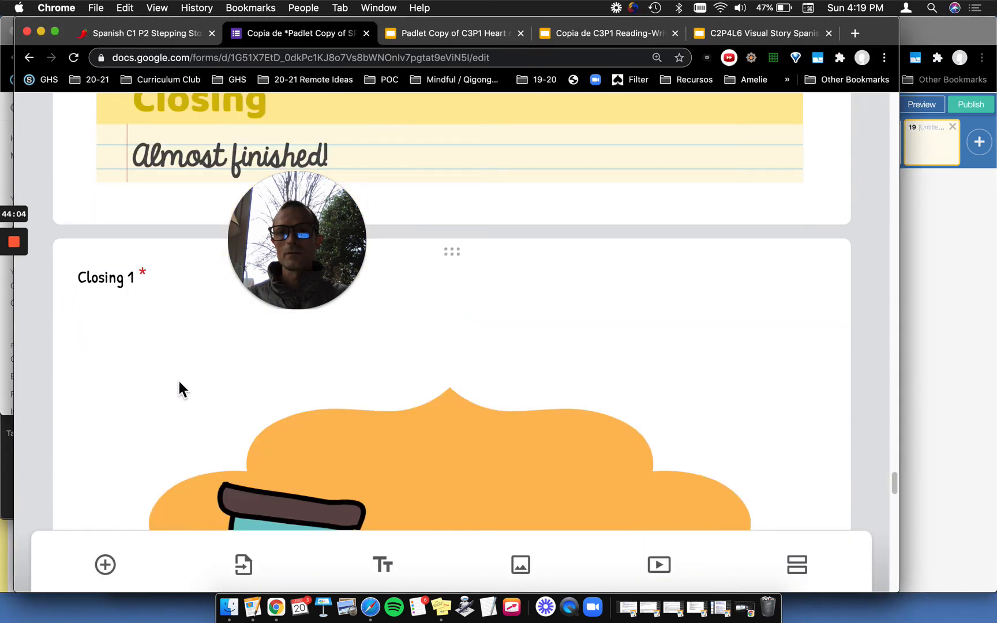
pyautogui.scroll(5, 178, 378)
pyautogui.click(959, 287)
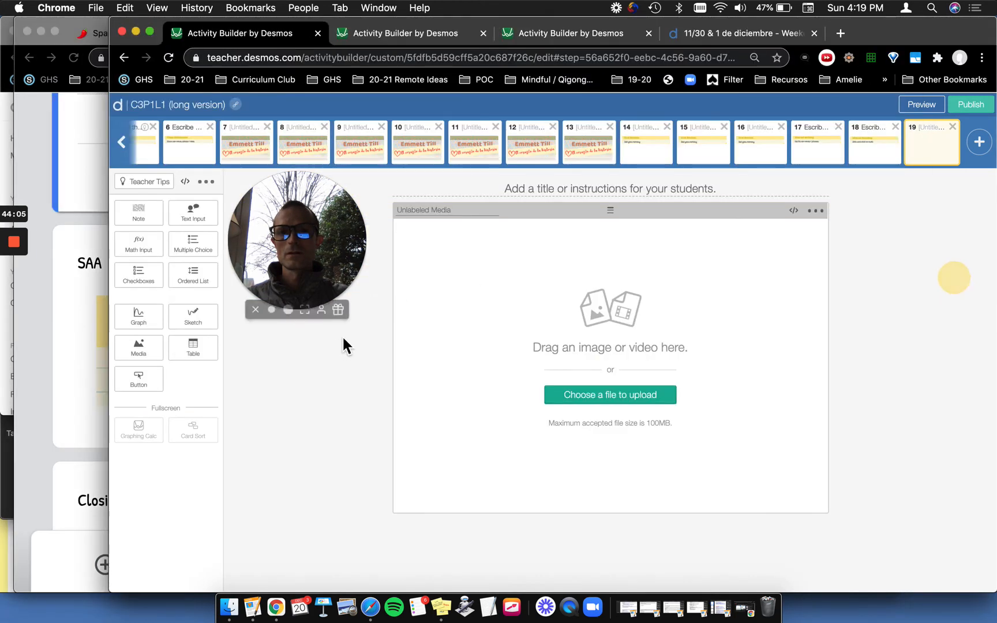
pyautogui.click(142, 353)
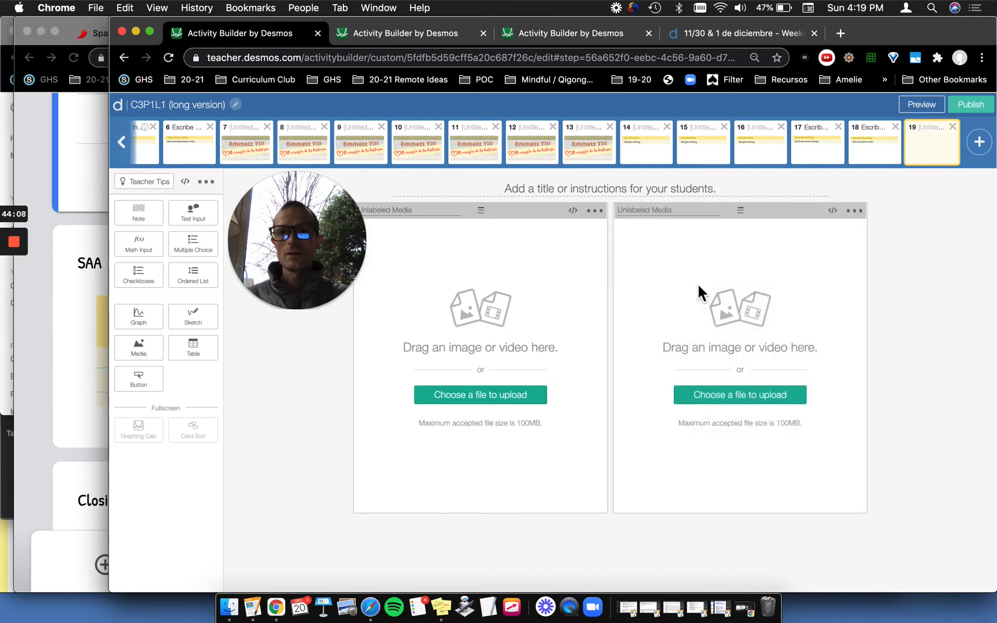
pyautogui.moveTo(713, 388); pyautogui.dragTo(600, 438)
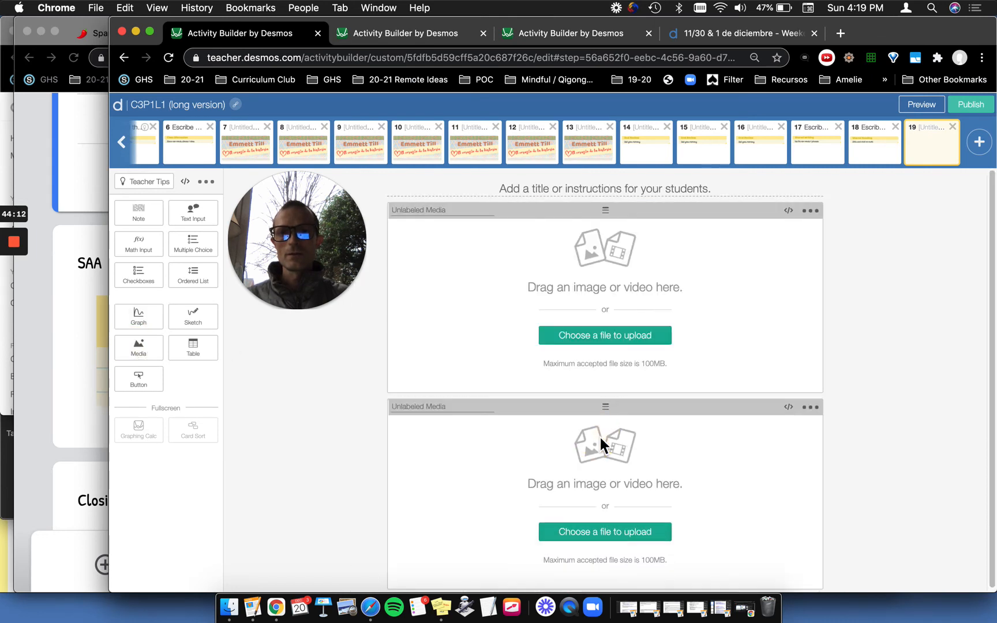
# Upload the Closing banner, Screen Shot 2020-12-20 at 3.40.46 PM, into the upper media component of screen 19.
pyautogui.click(605, 343)
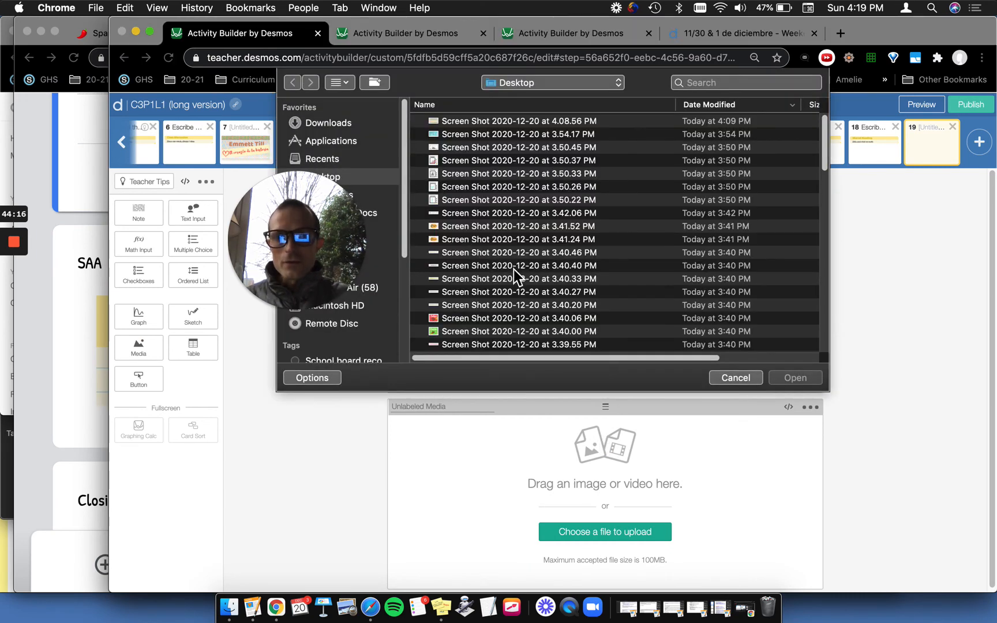
pyautogui.click(462, 231)
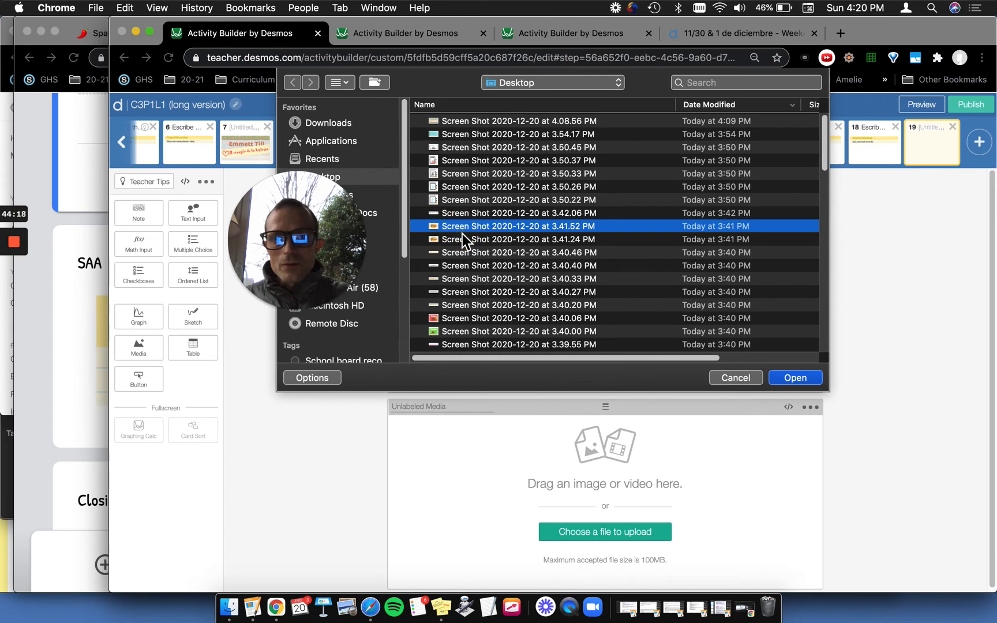
pyautogui.press('space')
pyautogui.press('space')
pyautogui.press('Down')
pyautogui.press('Down')
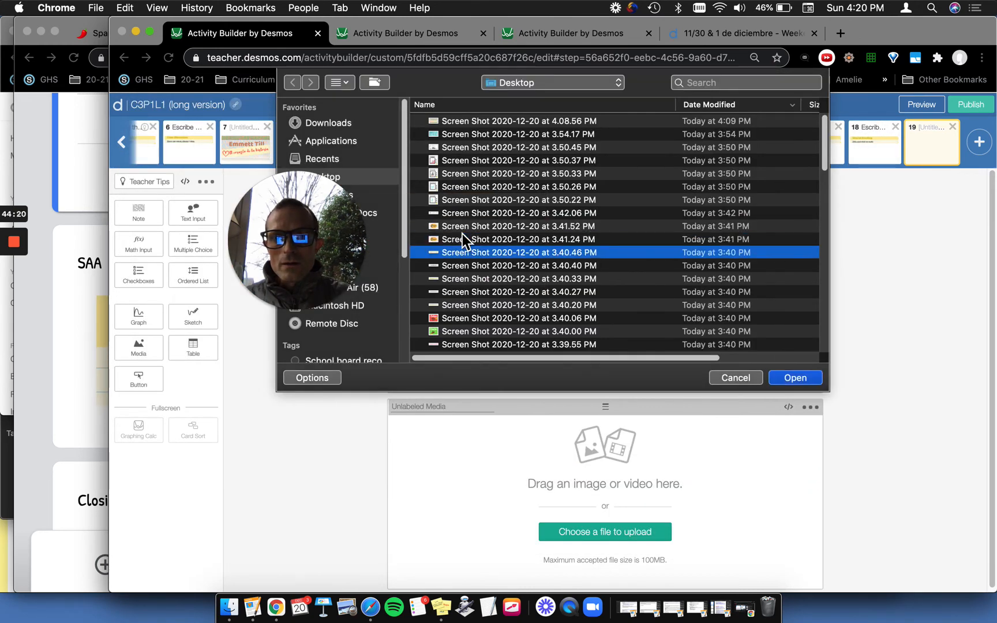
pyautogui.press('space')
pyautogui.press('space')
pyautogui.press('Return')
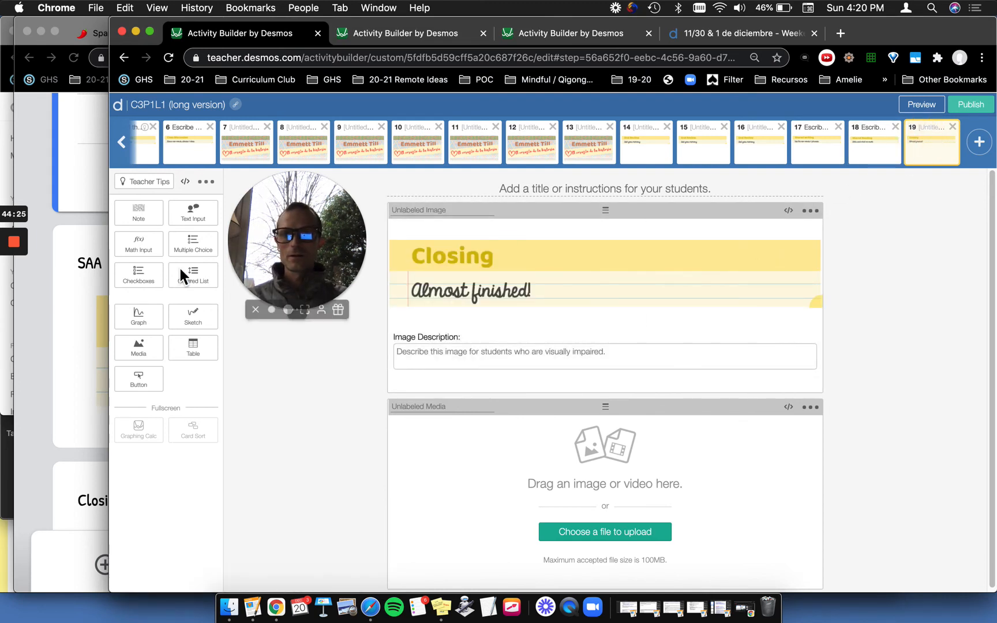
# Add a text input to screen 19 with showing students their classmates' responses turned off, and duplicate the screen as screen 20.
pyautogui.click(193, 213)
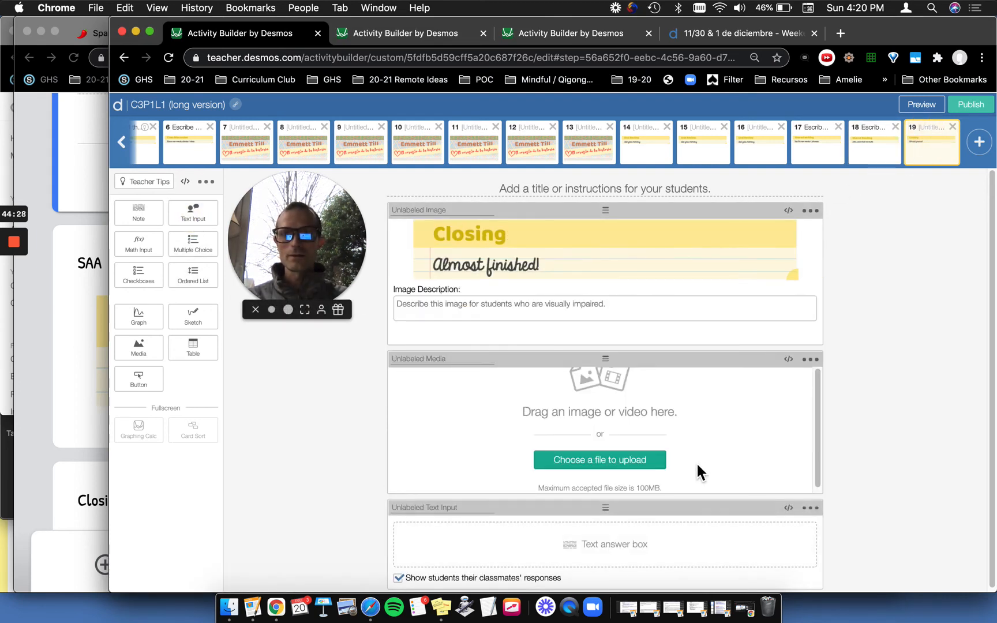
pyautogui.click(404, 579)
pyautogui.press('super+c')
pyautogui.press('super+v')
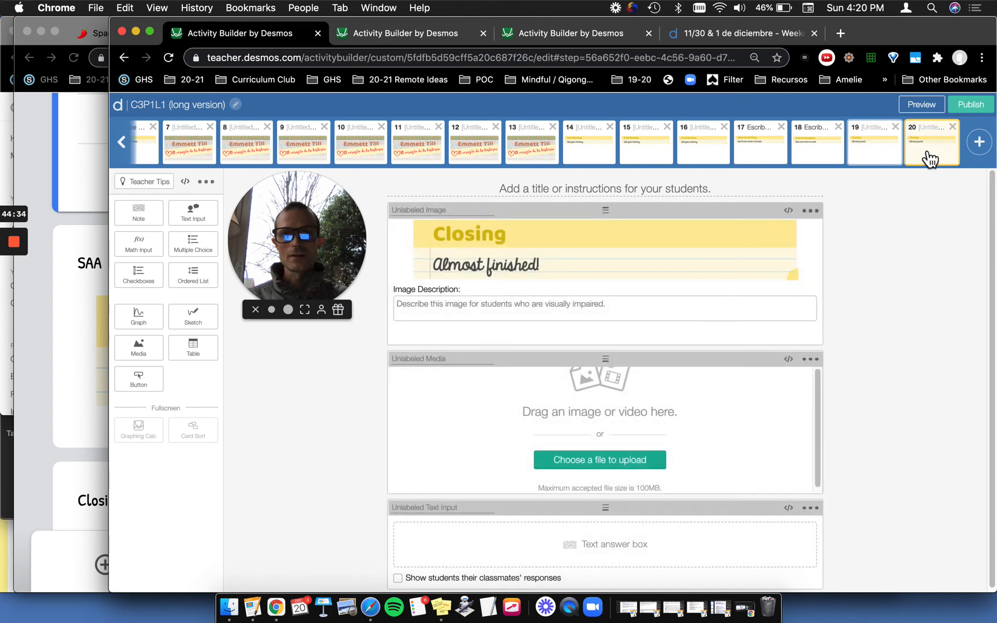
# Upload the "Para ... esto era normal porque ..." image, Screen Shot 2020-12-20 at 3.41.24 PM, into screen 19's second media component.
pyautogui.click(606, 465)
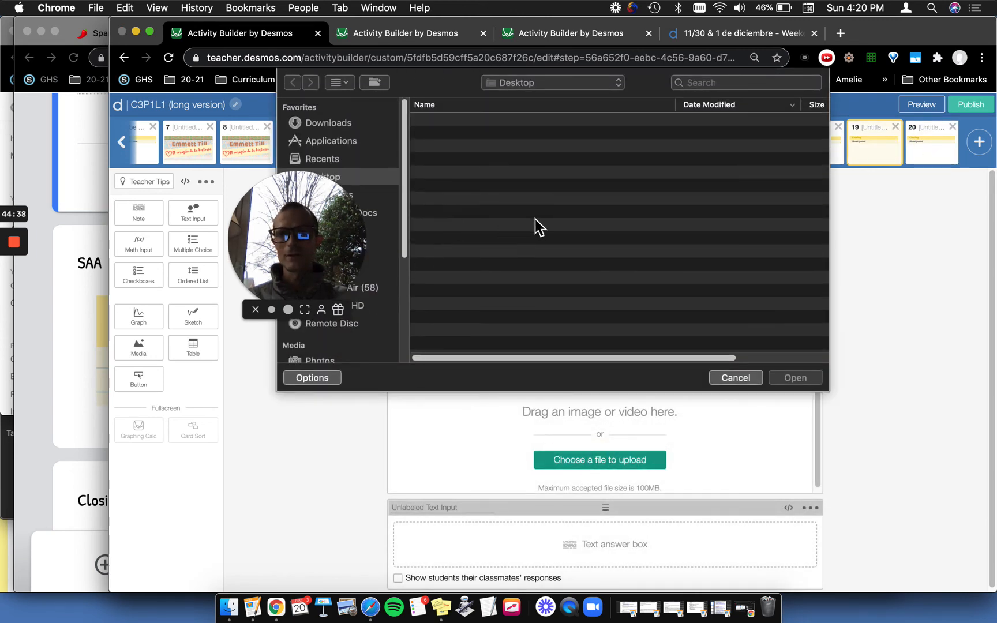
pyautogui.click(480, 238)
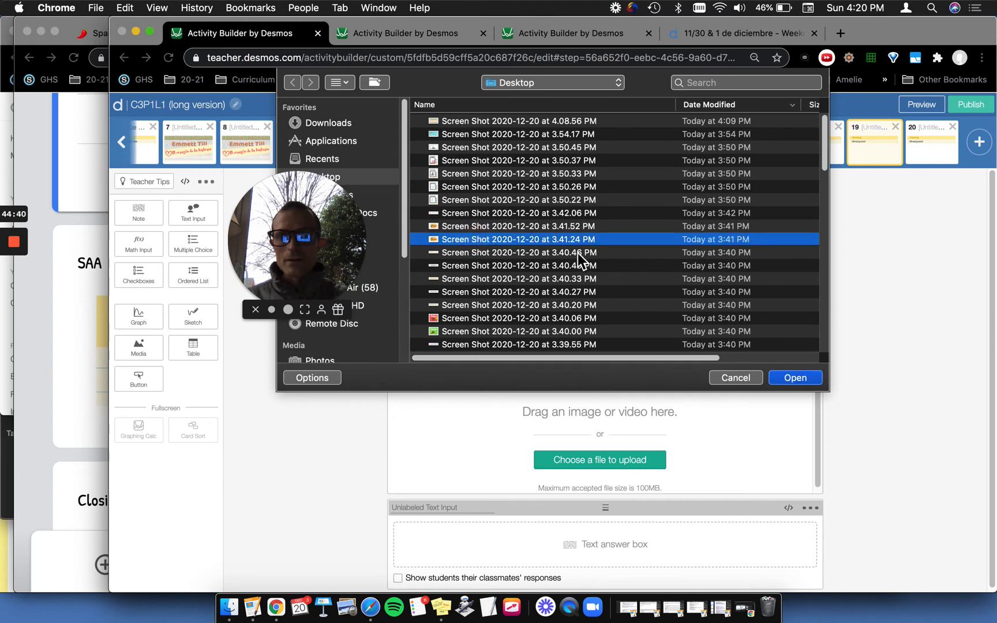
pyautogui.click(795, 378)
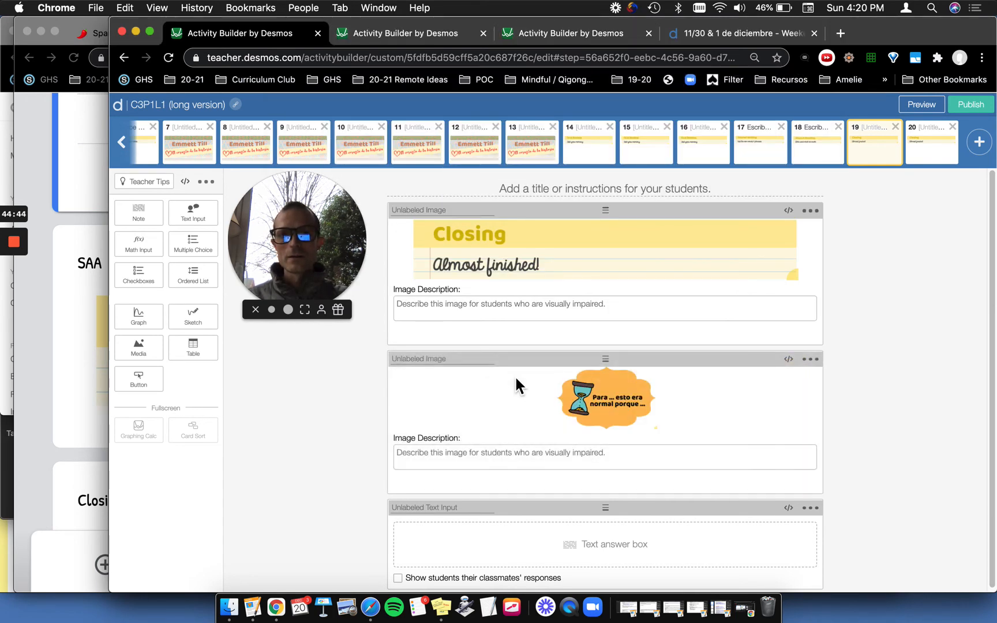
# Copy the form's prompt "Termina la oración." into screen 19's title.
pyautogui.click(97, 331)
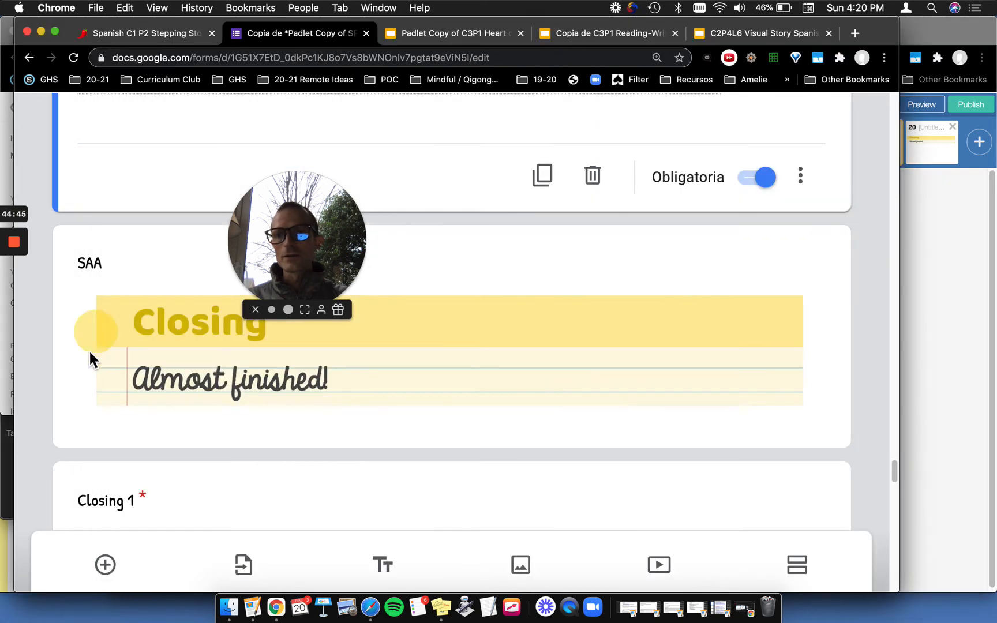
pyautogui.scroll(-5, 88, 349)
pyautogui.scroll(-8, 90, 354)
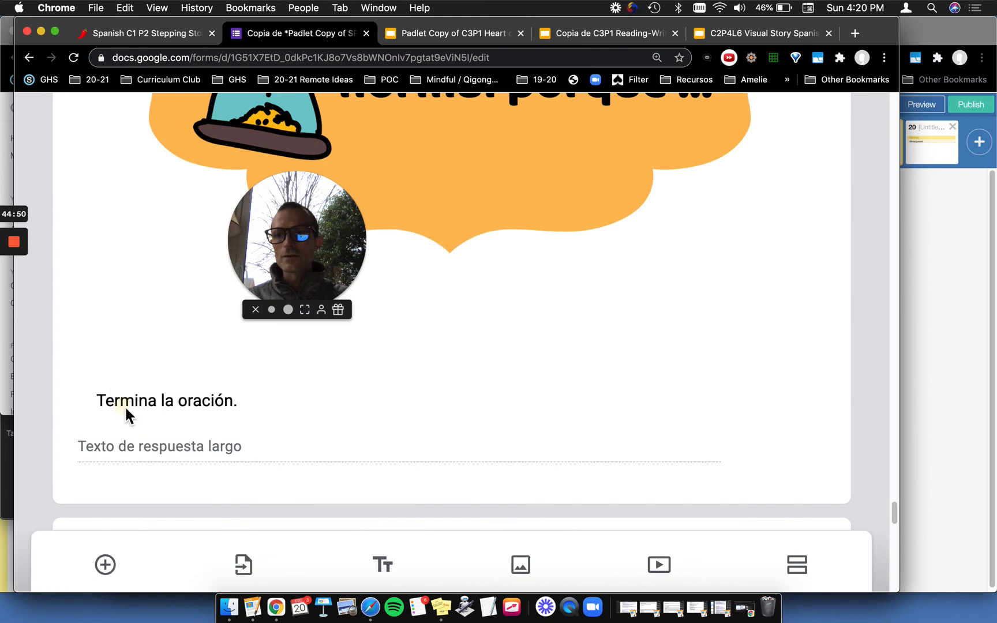
pyautogui.tripleClick(124, 405)
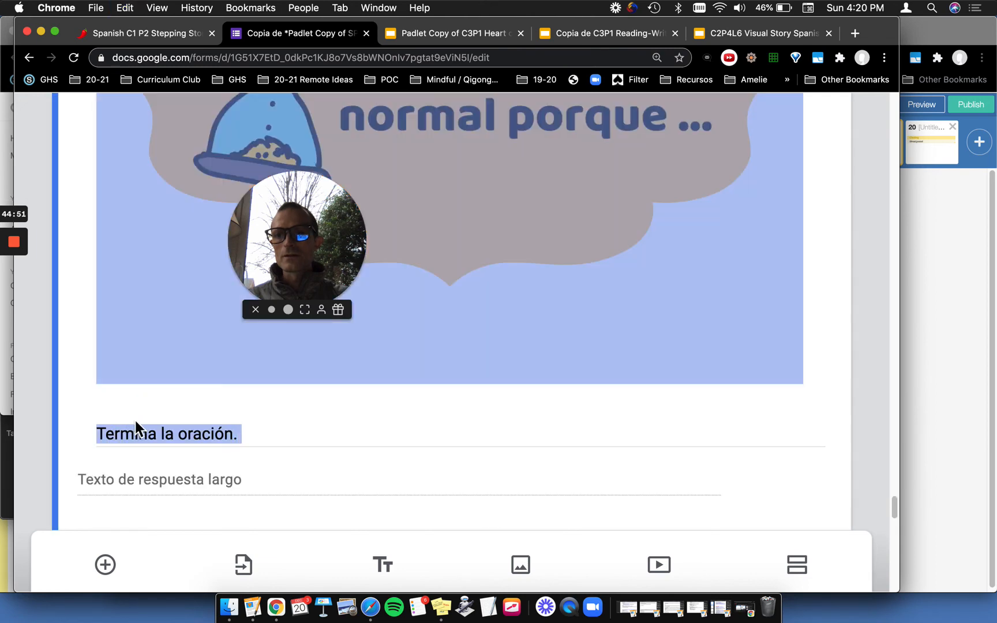
pyautogui.click(180, 432)
pyautogui.tripleClick(179, 432)
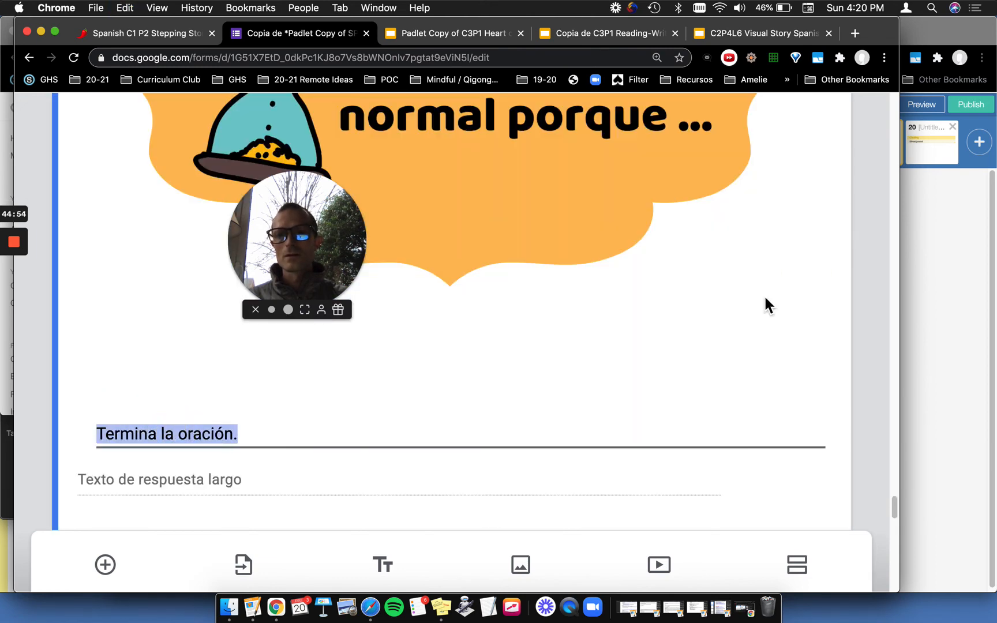
pyautogui.click(960, 256)
pyautogui.click(570, 188)
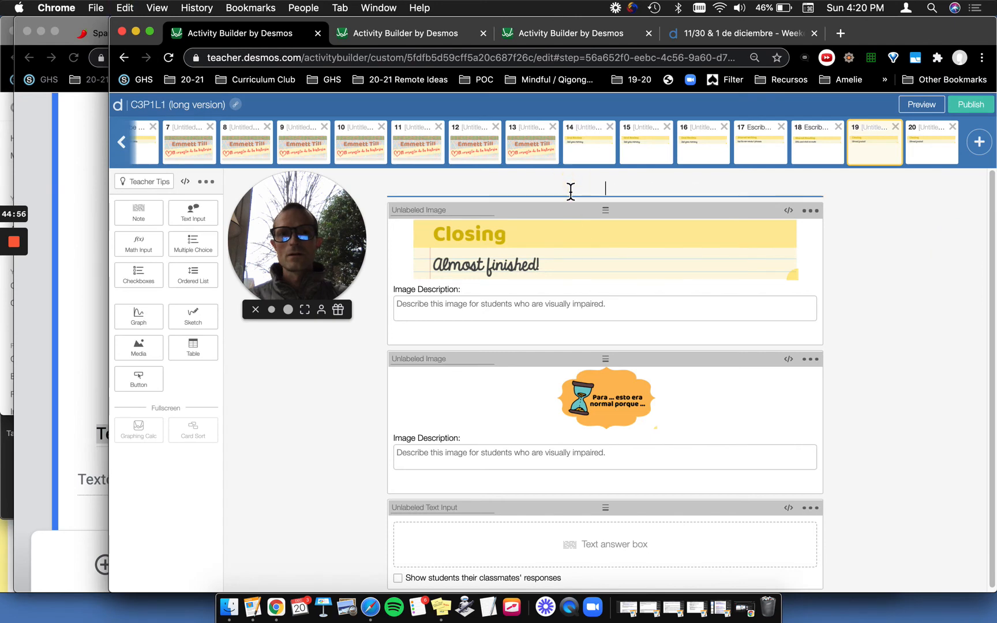
# Paste the same prompt, "Termina la oración.", into screen 20's title.
pyautogui.click(940, 148)
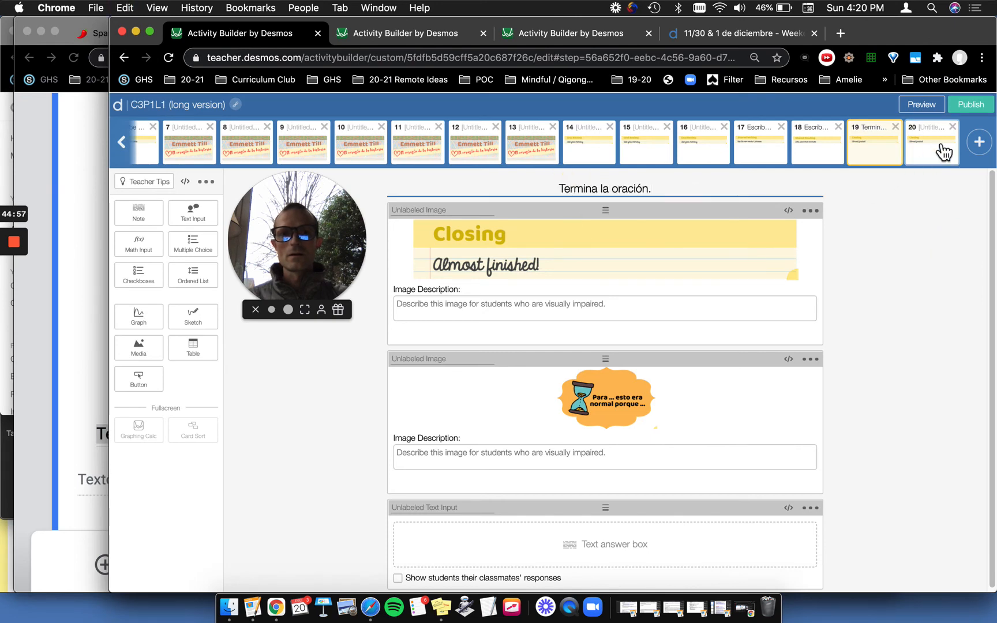
pyautogui.click(610, 190)
pyautogui.press('cmd+v')
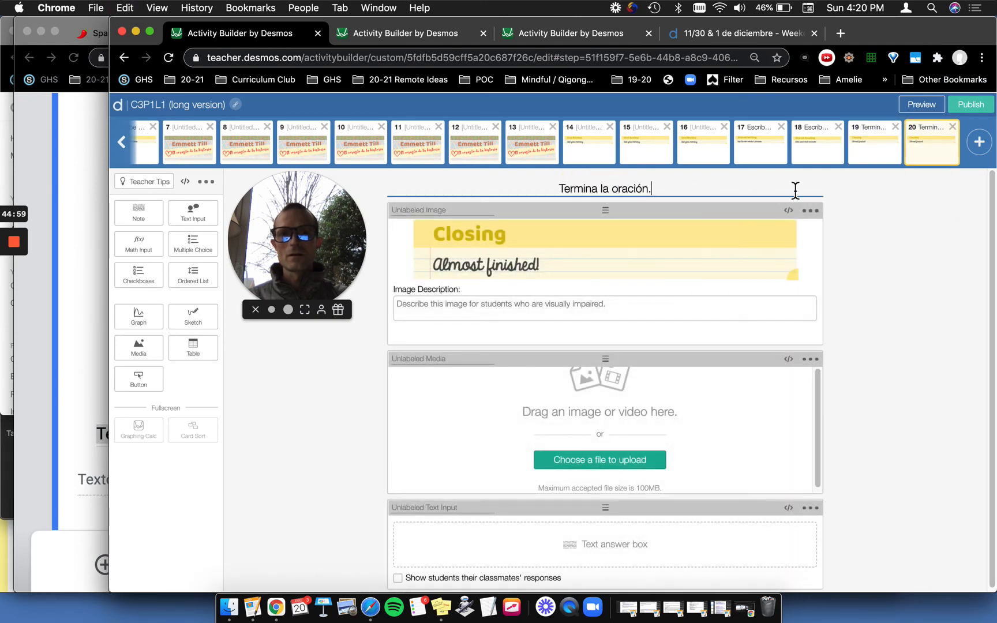
# Upload the "Para ... esto no era normal porque ..." image, Screen Shot 2020-12-20 at 3.41.52 PM, into screen 20's second media component.
pyautogui.click(875, 164)
pyautogui.scroll(-1, 597, 430)
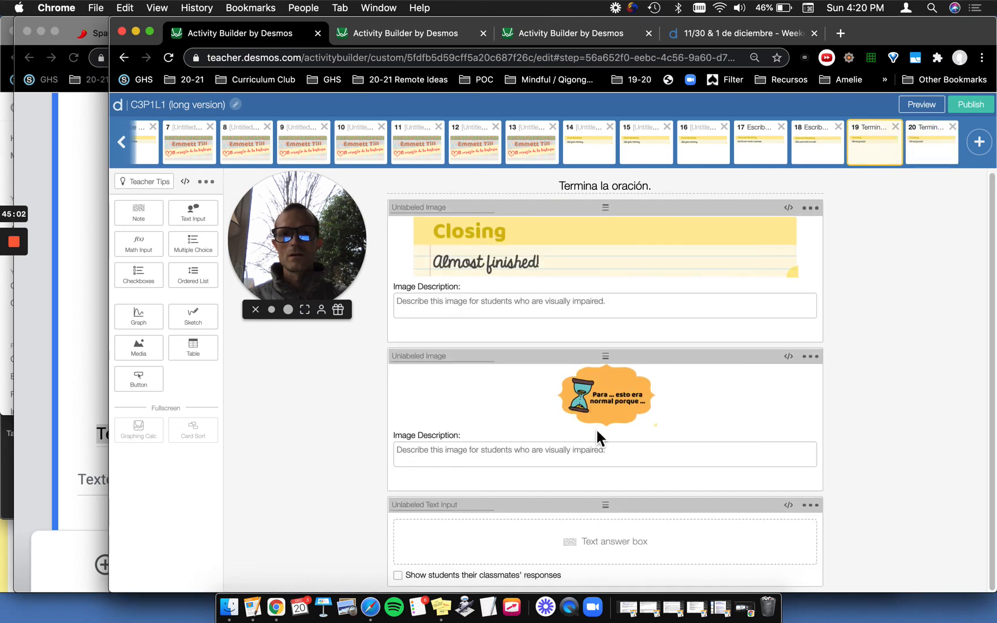
pyautogui.click(923, 147)
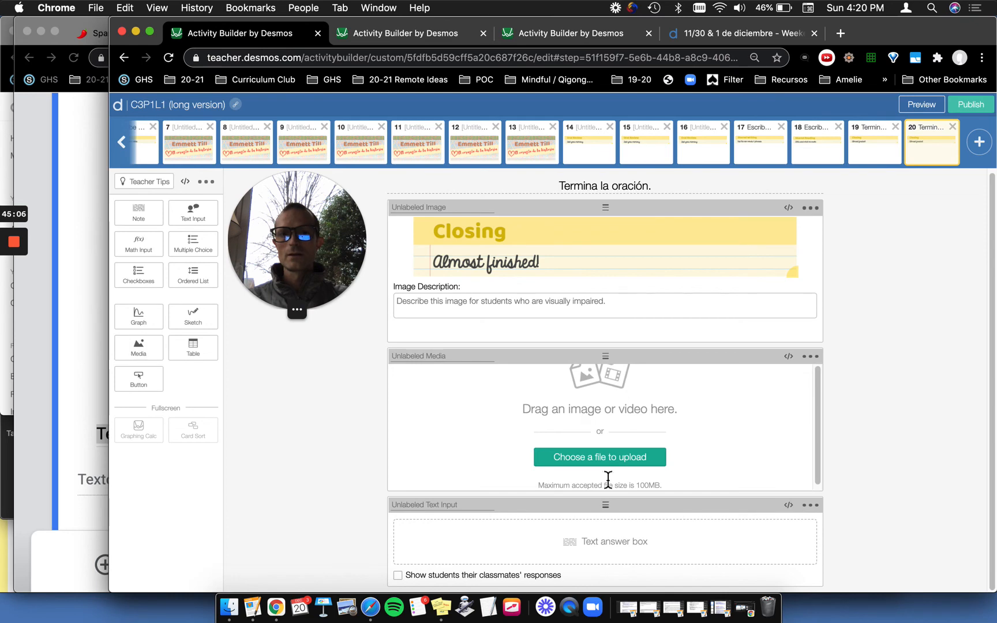
pyautogui.click(610, 469)
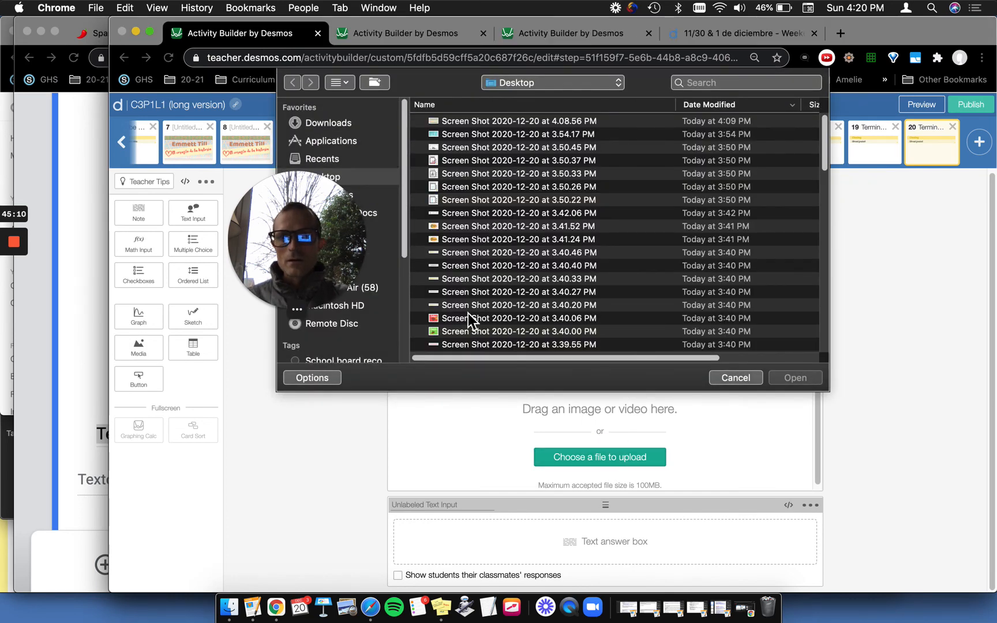
pyautogui.click(464, 226)
pyautogui.click(808, 377)
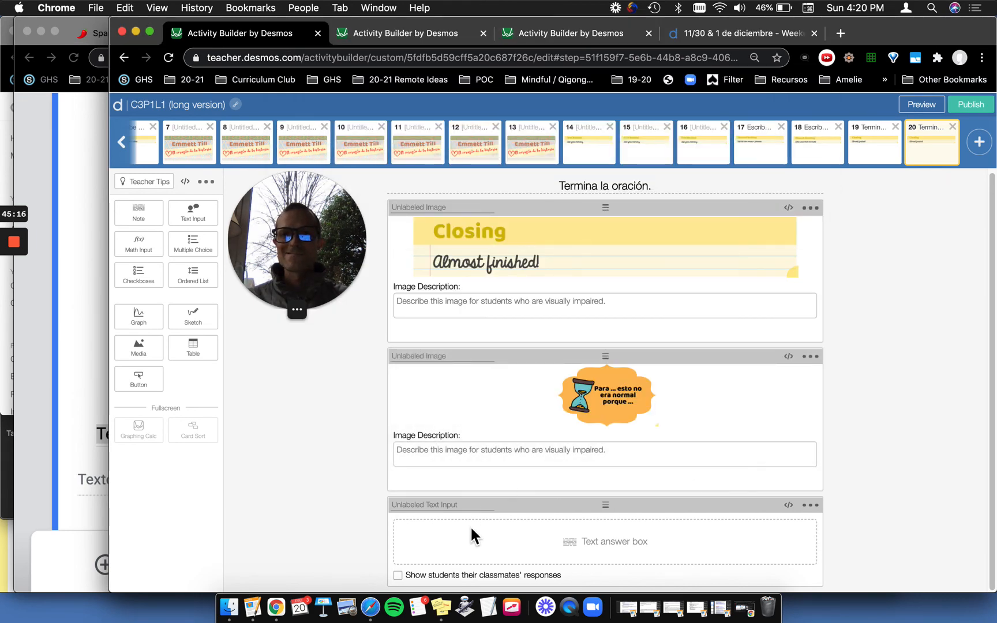
# Add a blank screen 21 to the activity and locate the Exit Ticket question in the Google Form.
pyautogui.scroll(1, 406, 460)
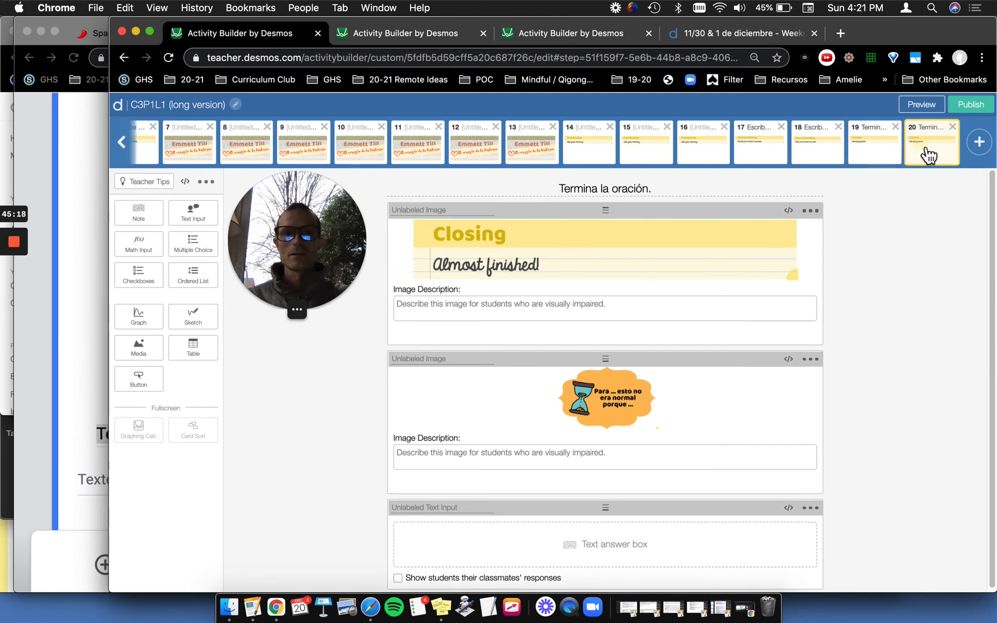
pyautogui.click(980, 144)
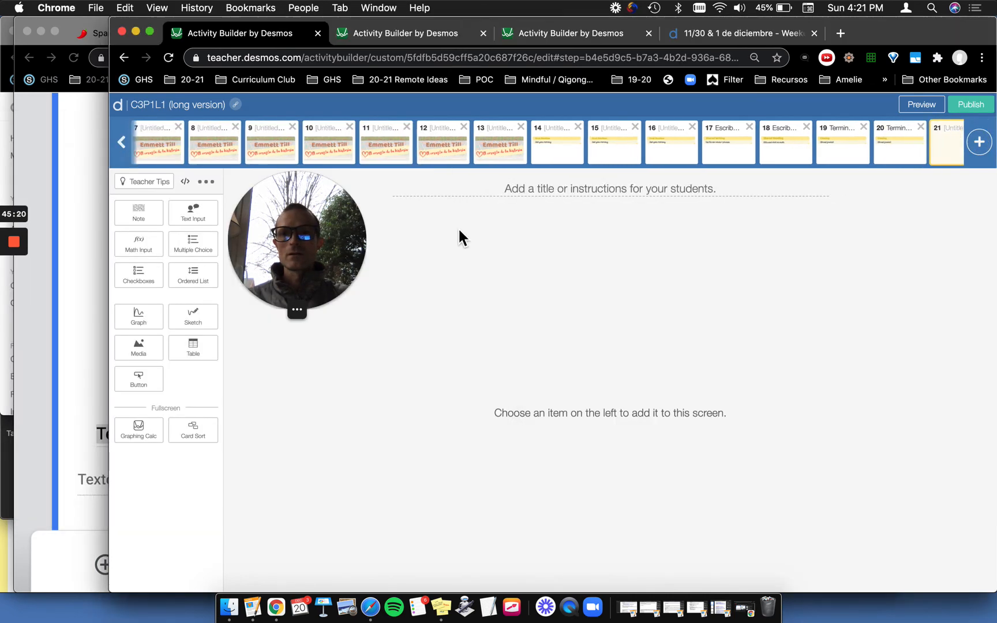
pyautogui.click(76, 296)
pyautogui.scroll(-15, 124, 334)
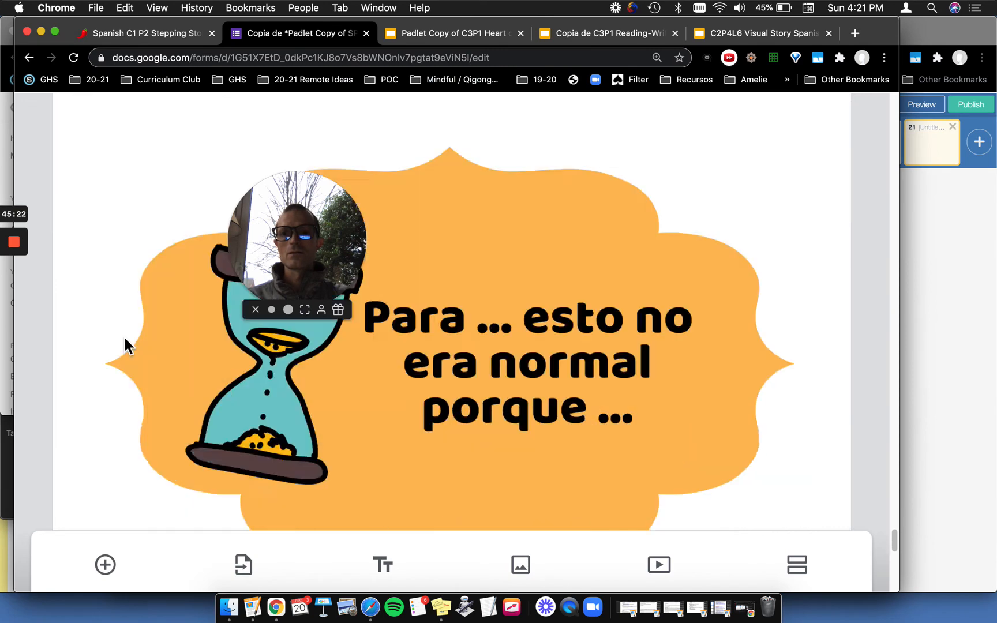
pyautogui.scroll(3, 125, 340)
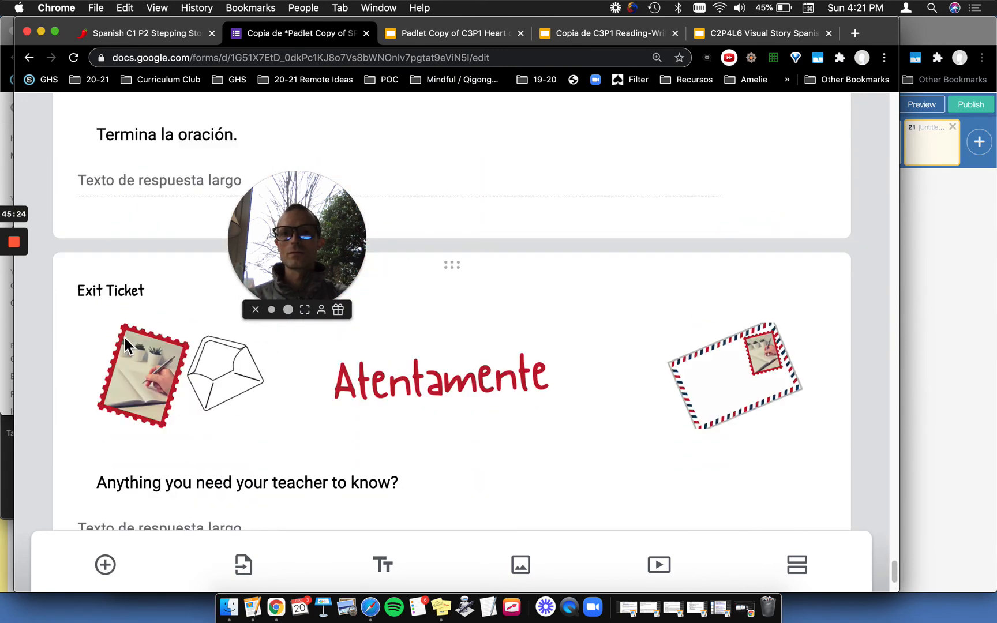
# Add a media component to screen 21 and upload the "Atentamente" banner, Screen Shot 2020-12-20 at 3.42.06 PM.
pyautogui.click(906, 242)
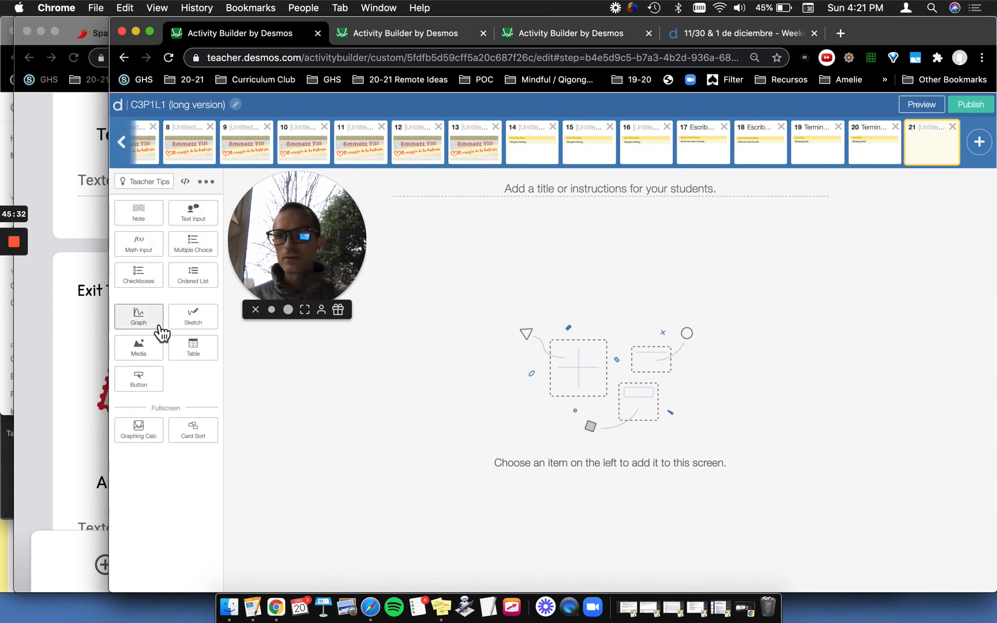
pyautogui.click(149, 355)
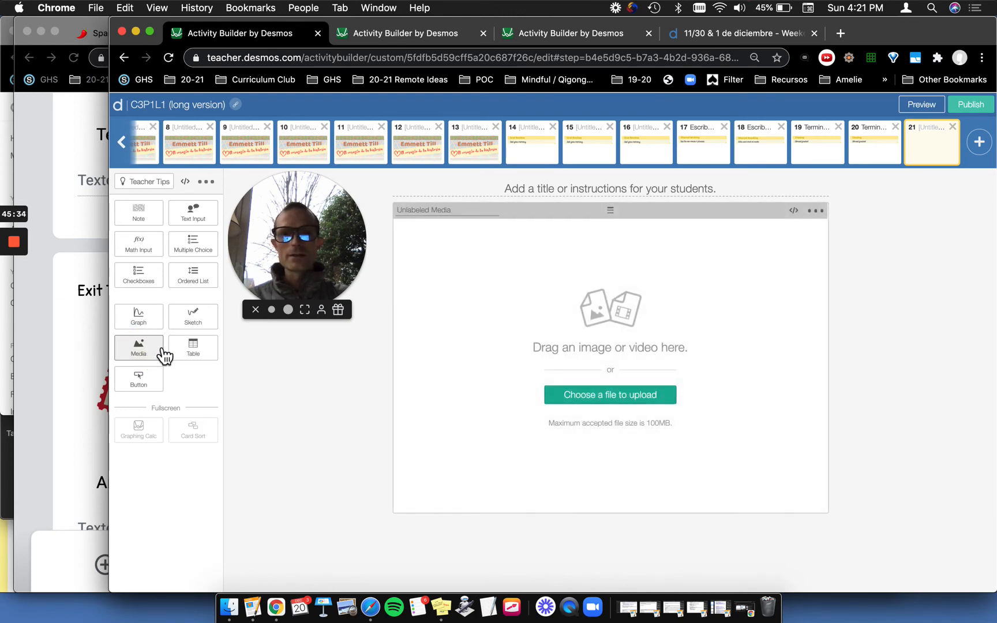
pyautogui.click(632, 395)
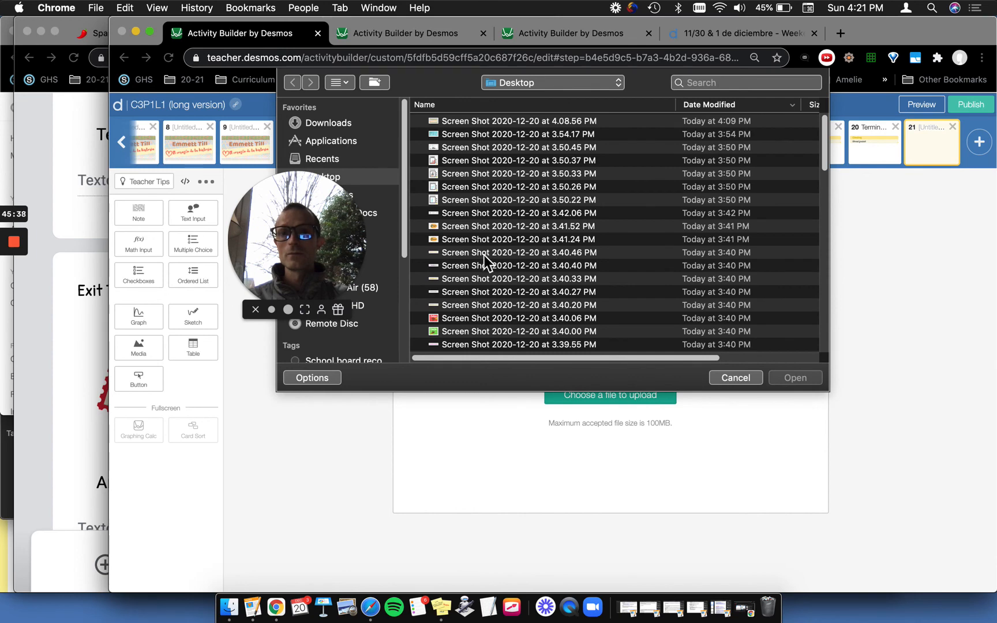
pyautogui.click(463, 217)
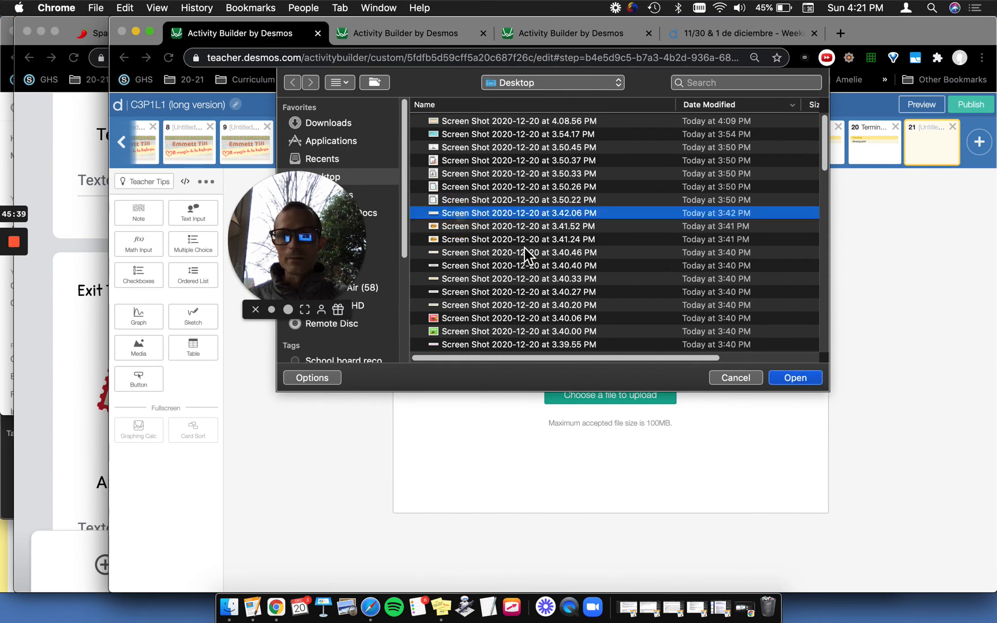
pyautogui.click(796, 378)
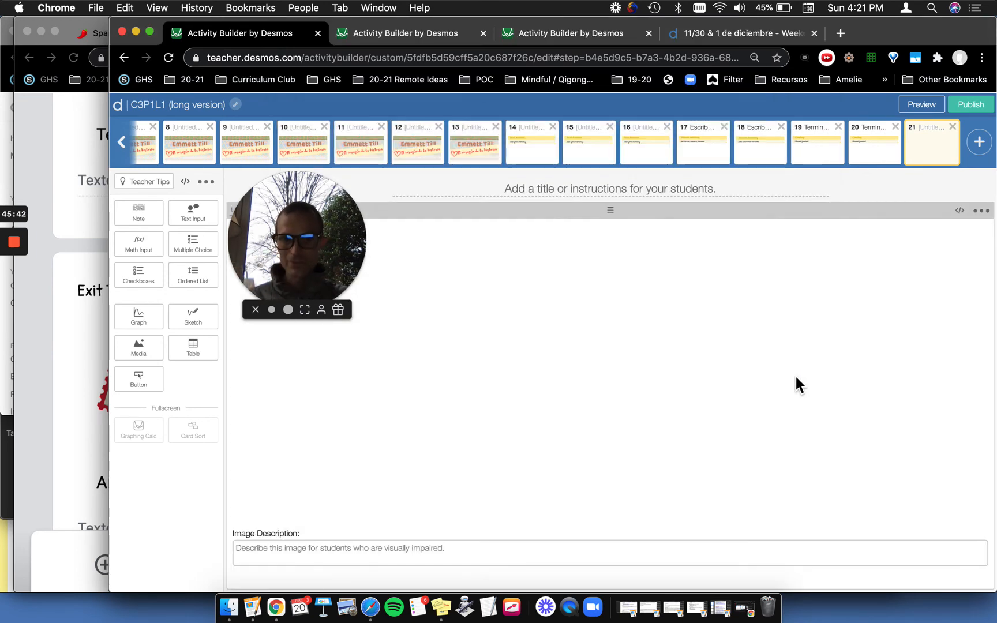
# Copy the form's Exit Ticket prompt, "Anything you need your teacher to know?", into screen 21's title.
pyautogui.press('super+Tab')
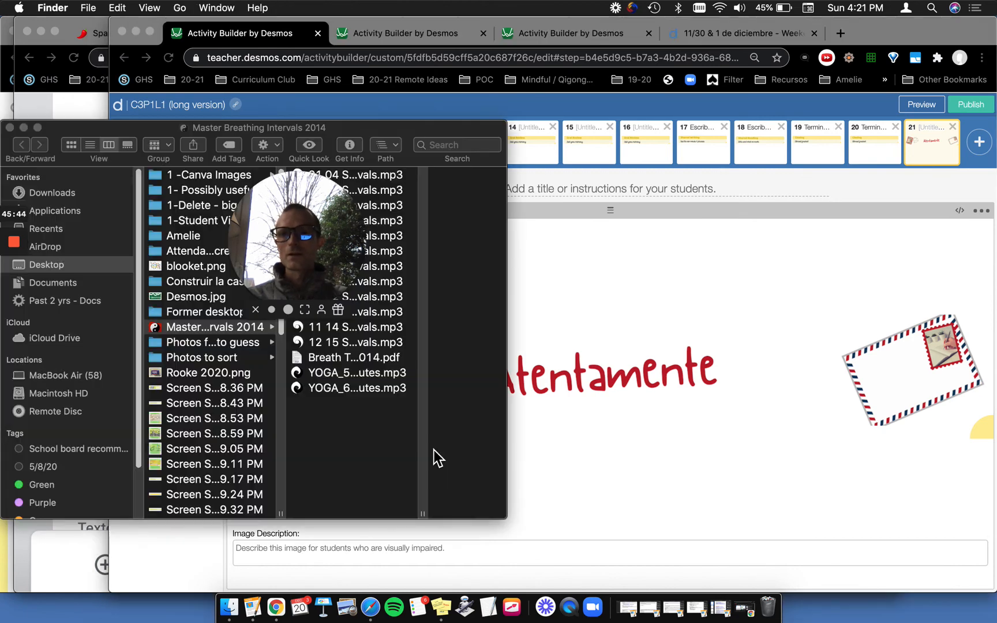
pyautogui.press('super+Tab')
pyautogui.click(98, 134)
pyautogui.scroll(-4, 156, 372)
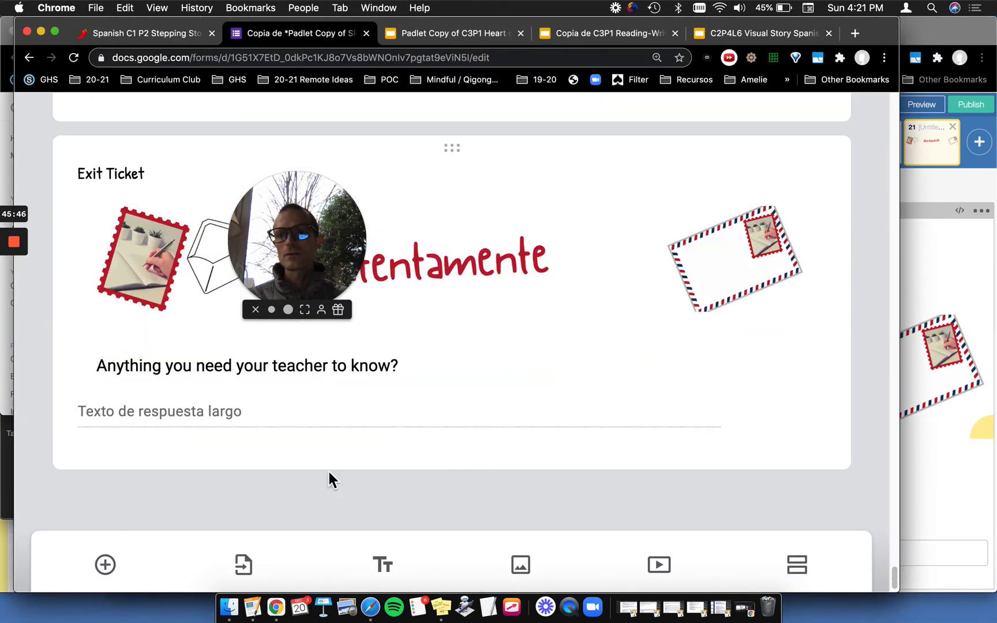
pyautogui.click(324, 365)
pyautogui.press('super+c')
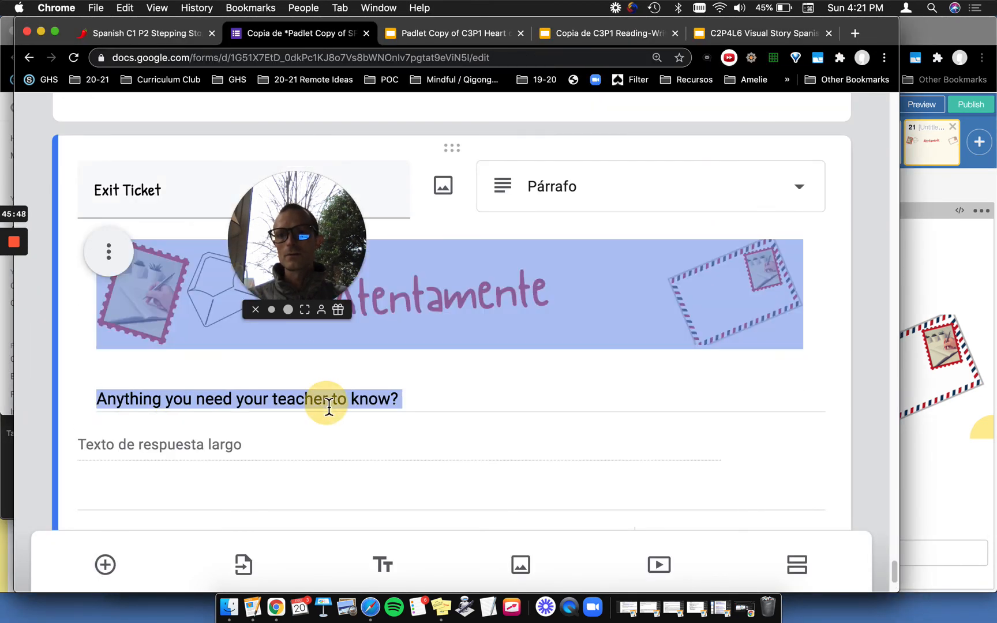
pyautogui.click(917, 297)
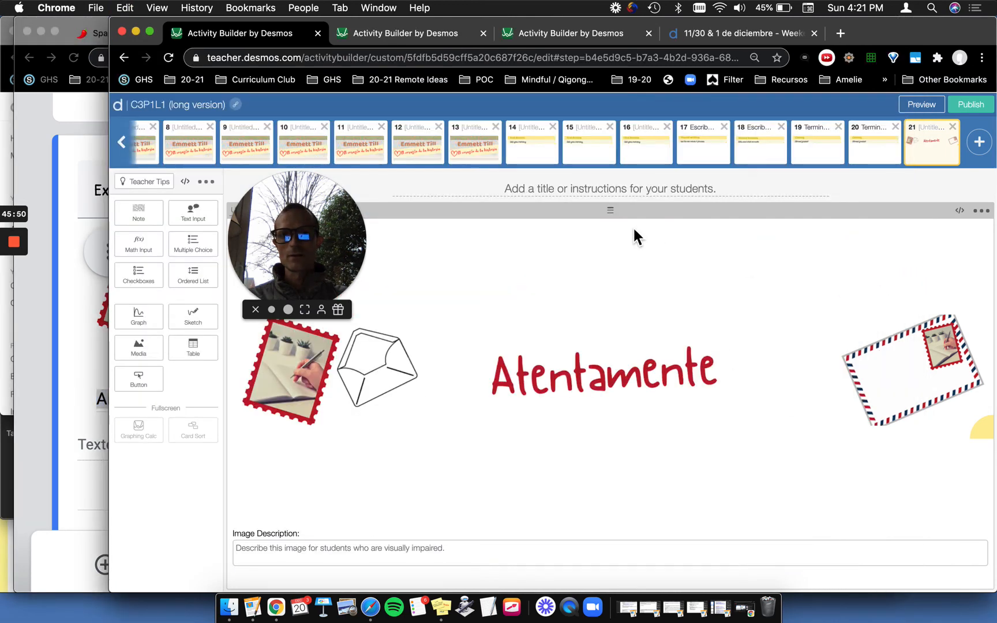
pyautogui.click(608, 193)
pyautogui.press('super+v')
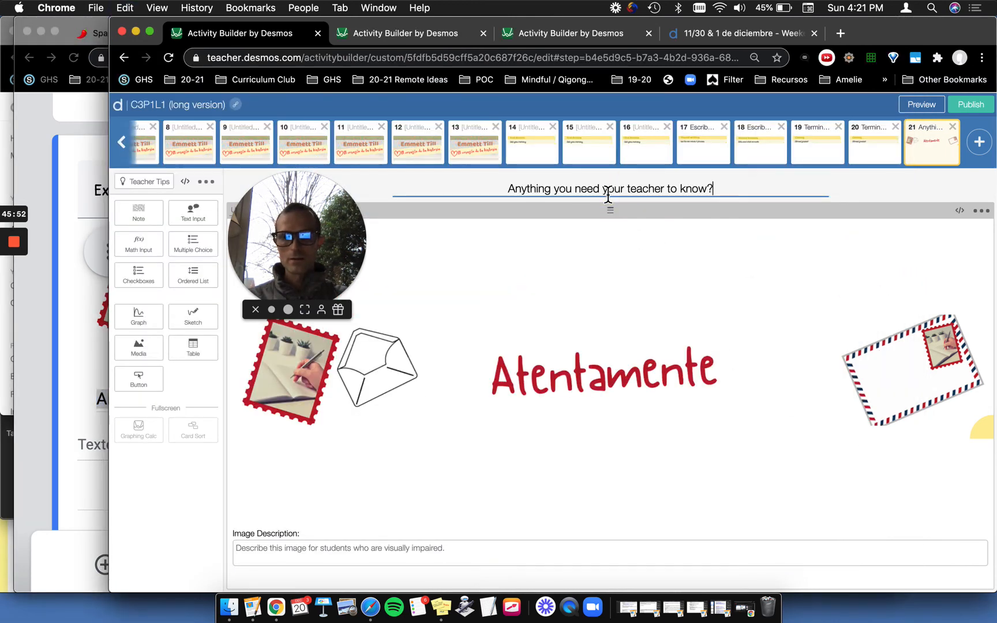
pyautogui.moveTo(294, 205); pyautogui.dragTo(888, 442)
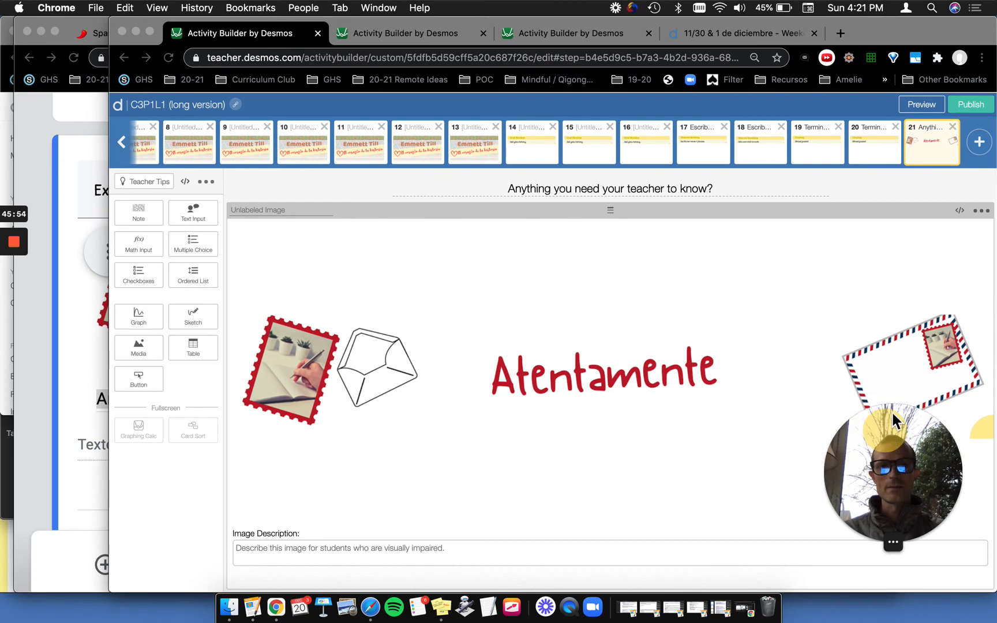
# Look through the screens of the "Check-Ins and other templates" activity, from screen 6 on, for a reusable closing reflection.
pyautogui.click(484, 149)
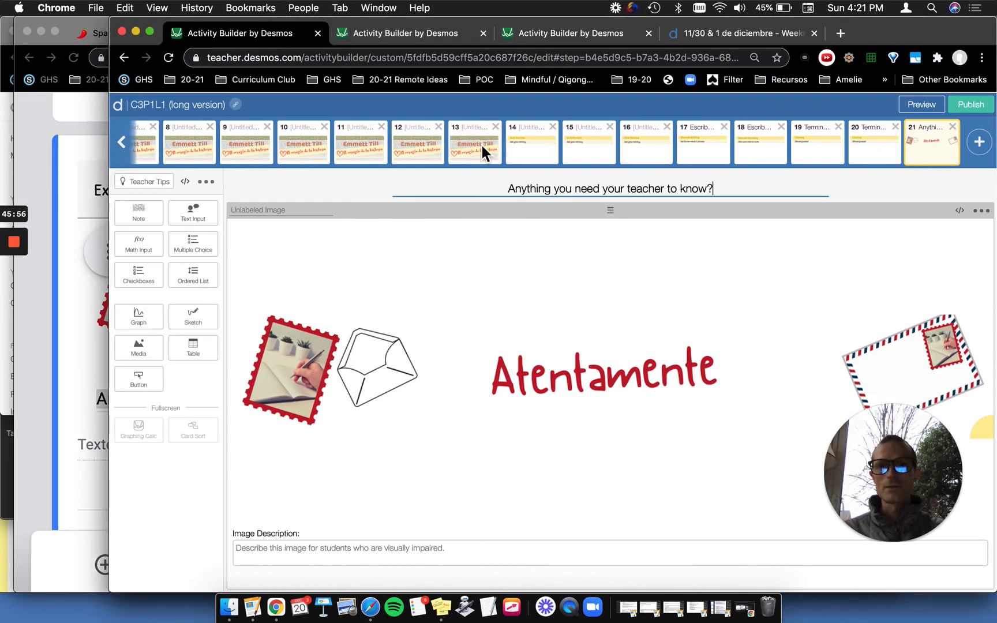
pyautogui.click(486, 150)
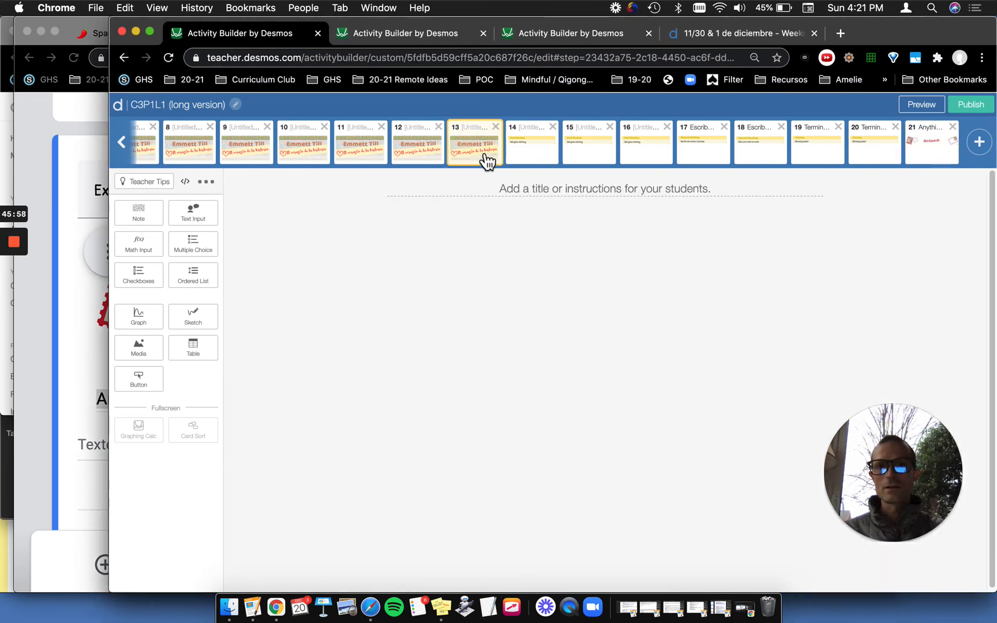
pyautogui.click(392, 35)
pyautogui.click(424, 150)
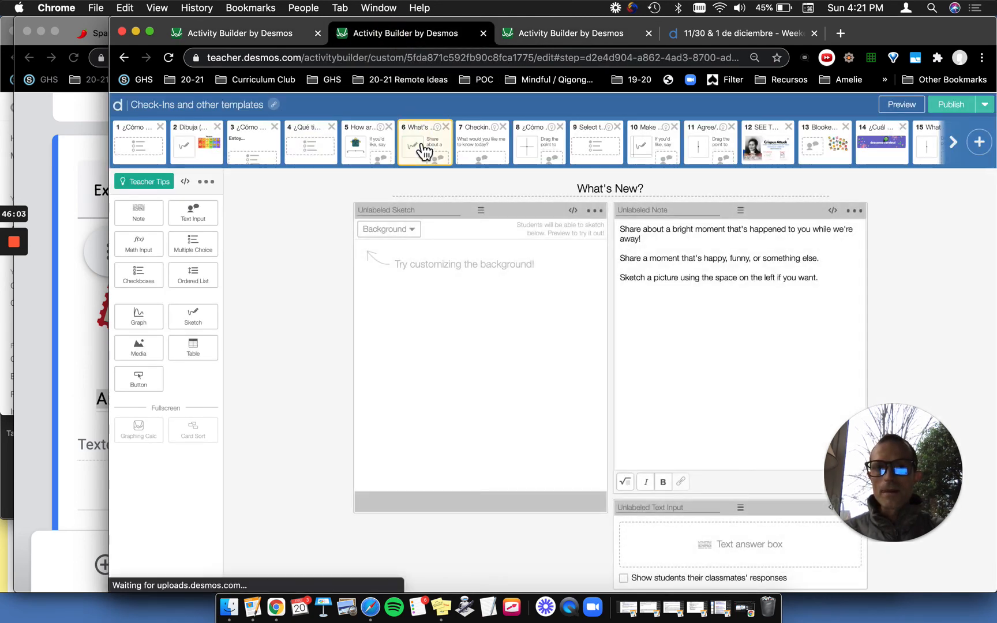
pyautogui.press('Right')
pyautogui.press('Right')
pyautogui.press('Right')
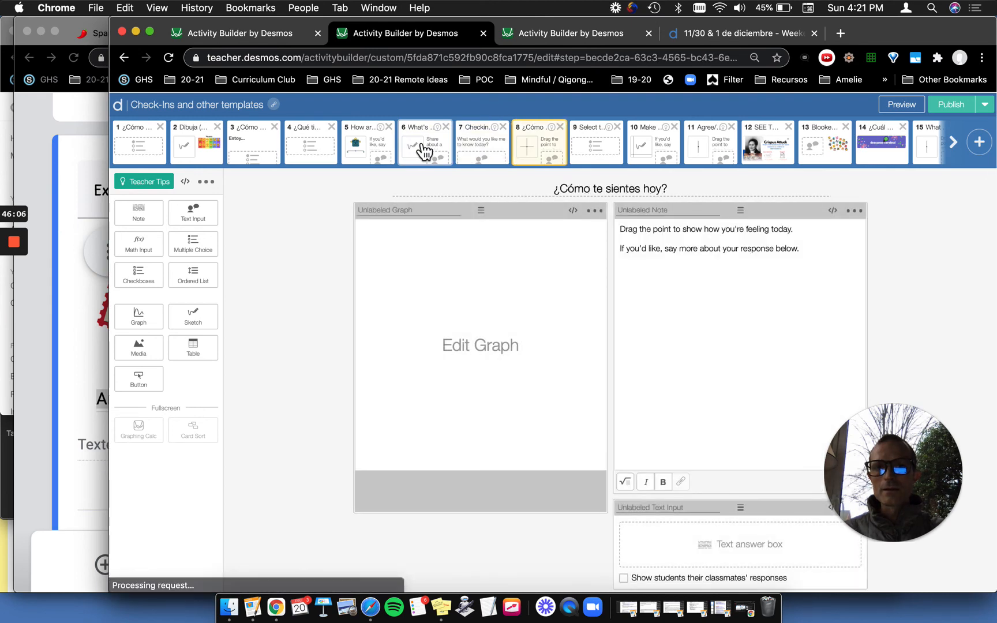
pyautogui.press('Right')
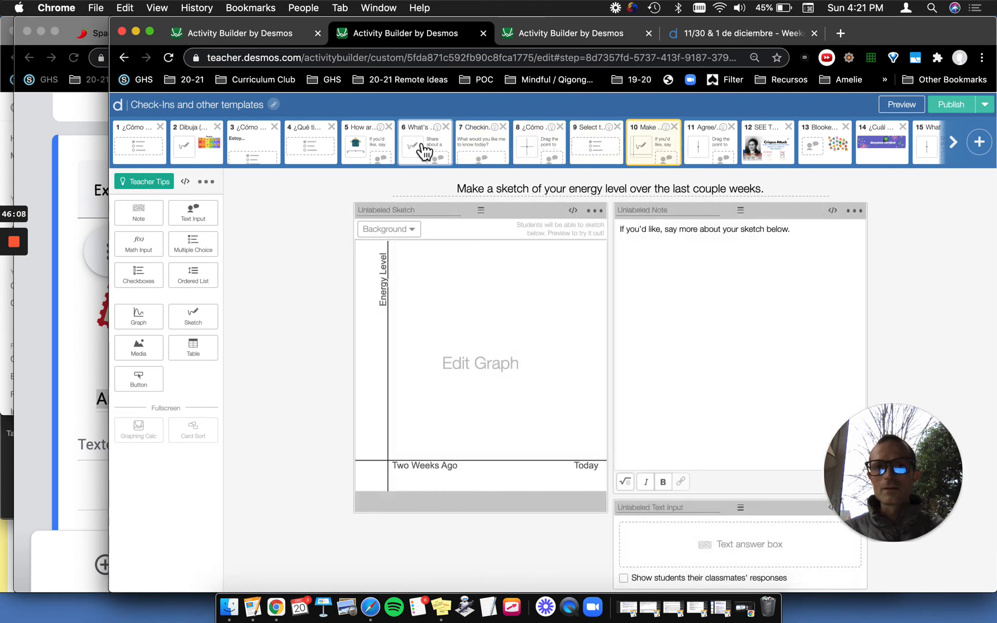
pyautogui.press('Right')
pyautogui.press('Right')
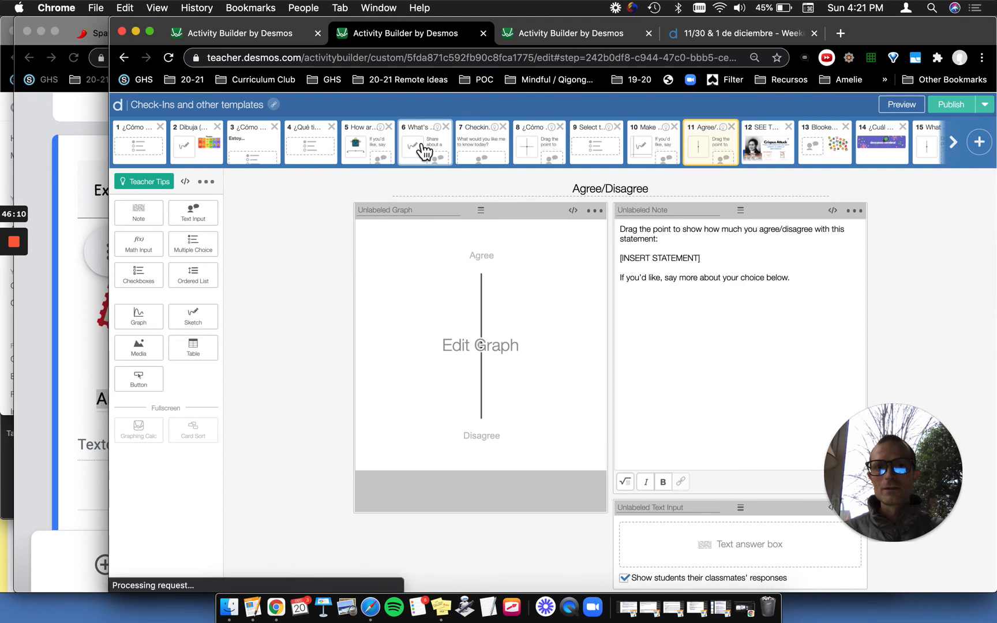
pyautogui.press('Right')
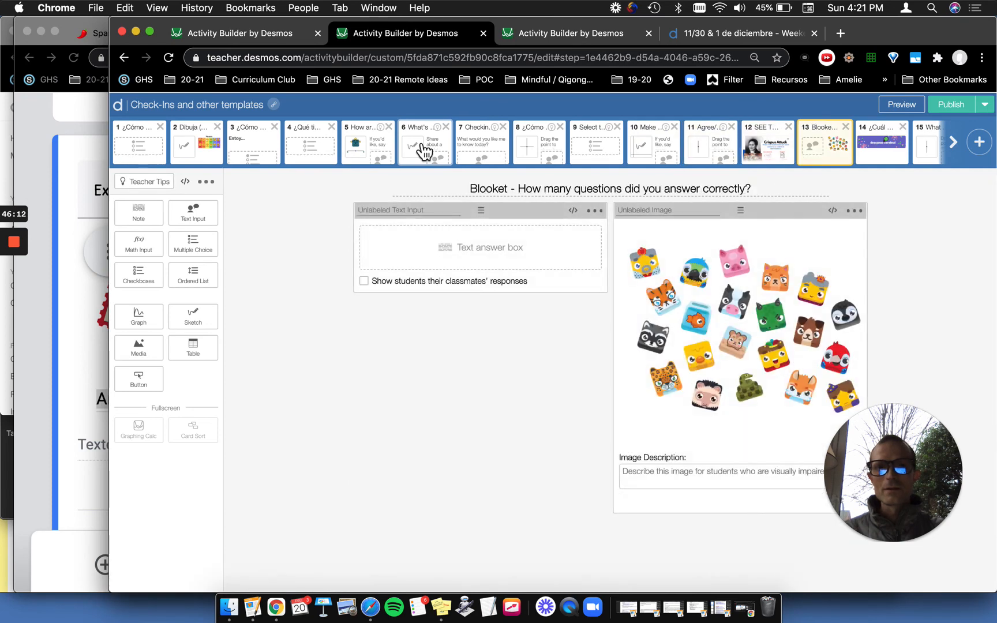
pyautogui.press('Right')
pyautogui.press('Right')
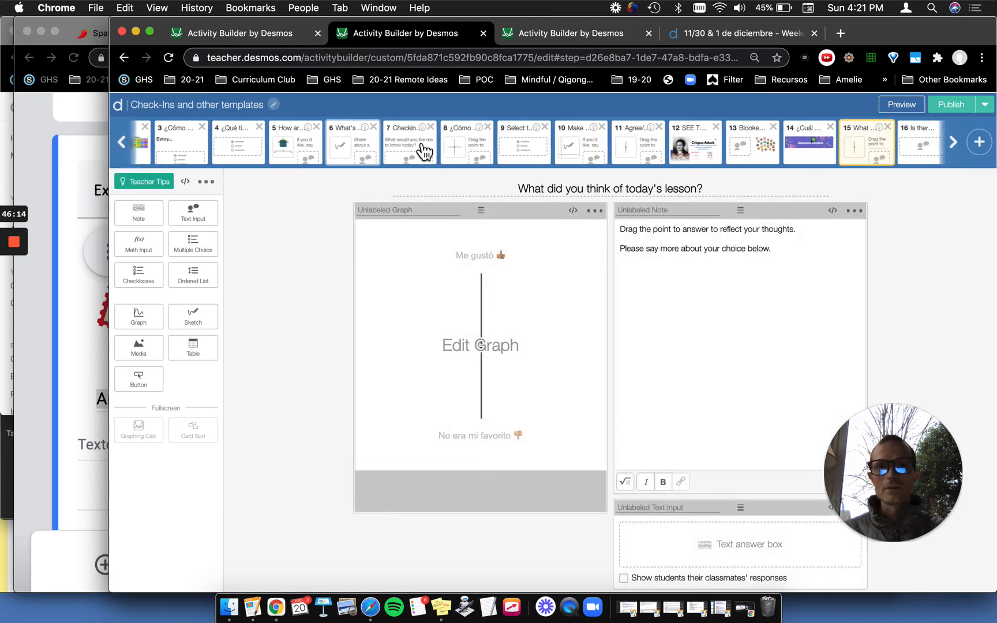
pyautogui.press('Right')
# Copy the "What did you think of today's lesson?" template screen into C3P1L1 and move it to the end as screen 22.
pyautogui.press('Left')
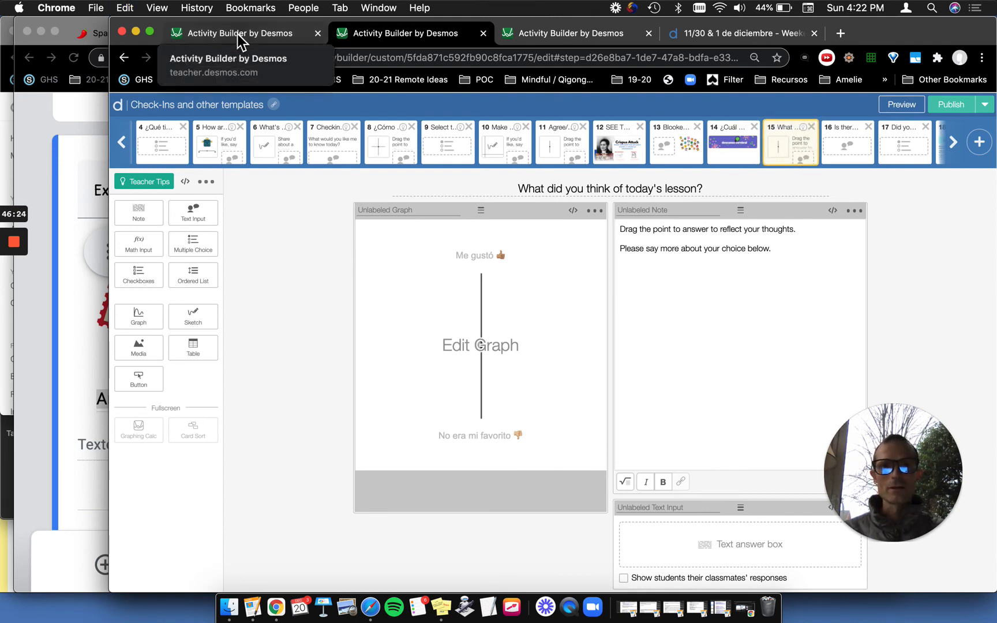
pyautogui.click(864, 153)
pyautogui.click(897, 153)
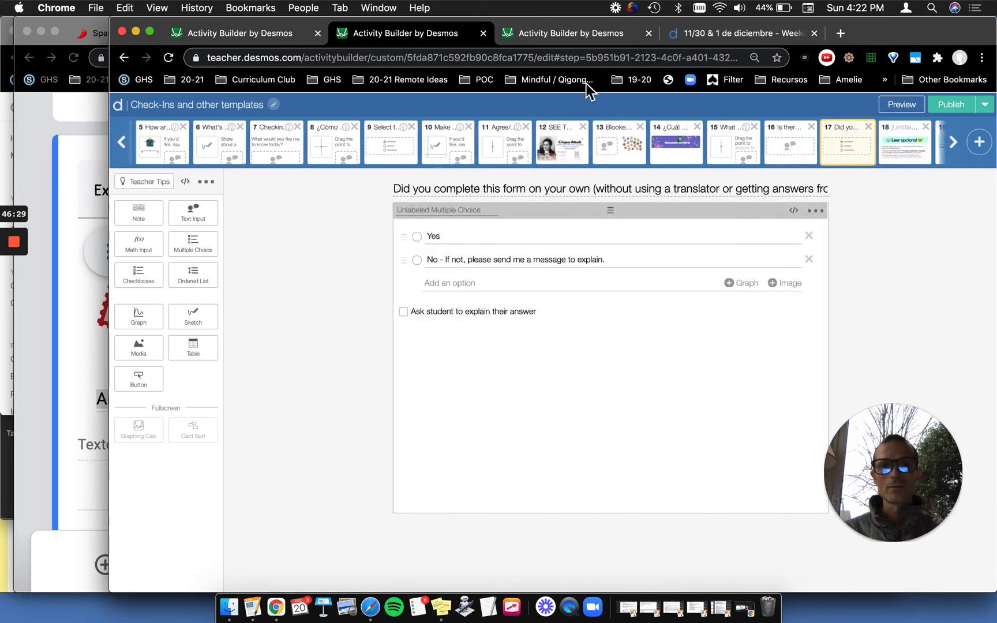
pyautogui.click(205, 36)
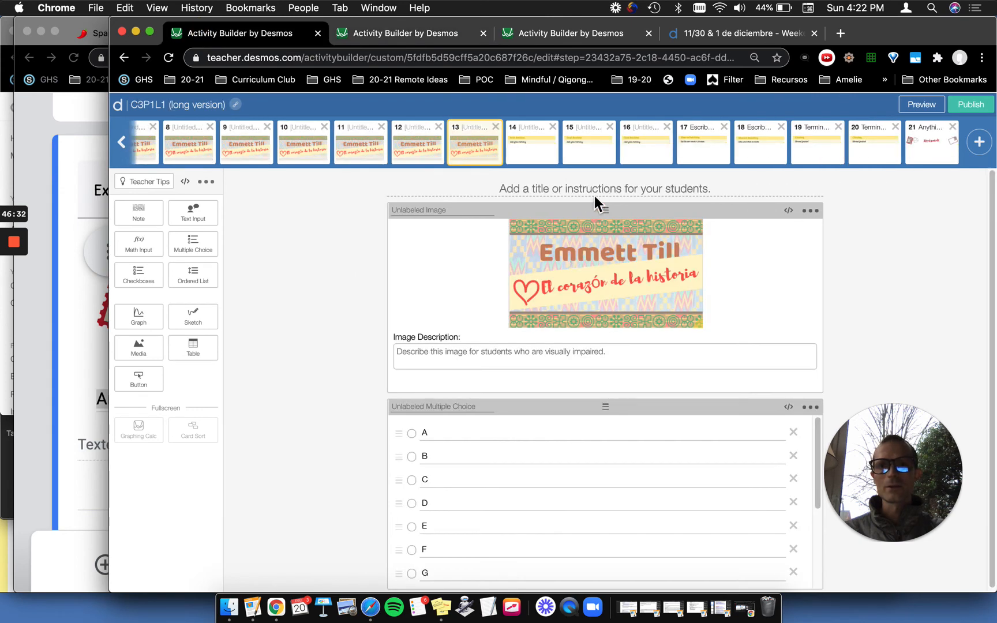
pyautogui.press('super+v')
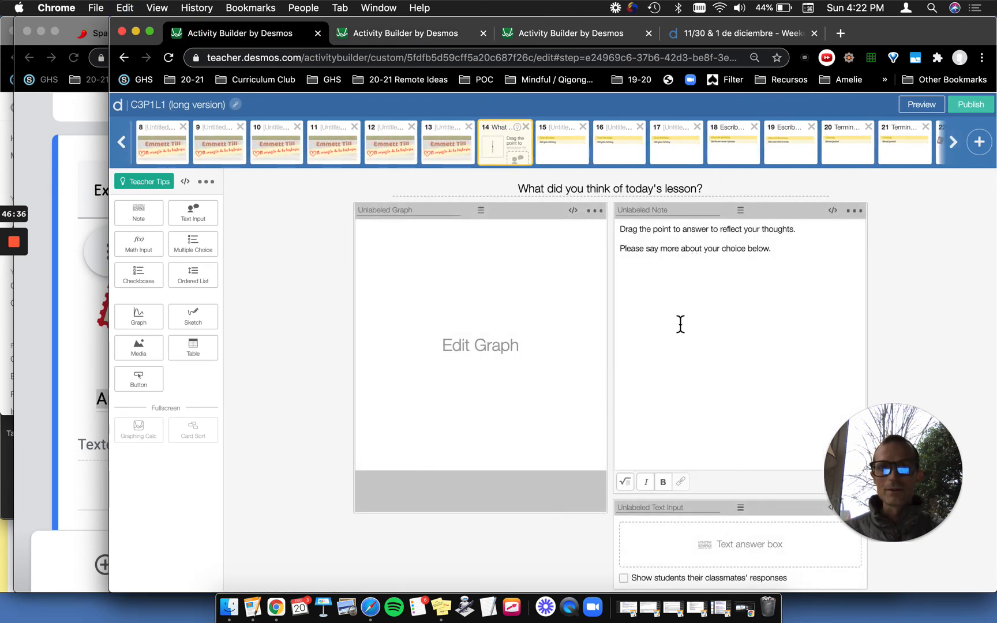
pyautogui.moveTo(503, 151); pyautogui.dragTo(935, 163)
# Insert a blank screen 14 into C3P1L1, directly after the last Emmett Till screen.
pyautogui.click(469, 150)
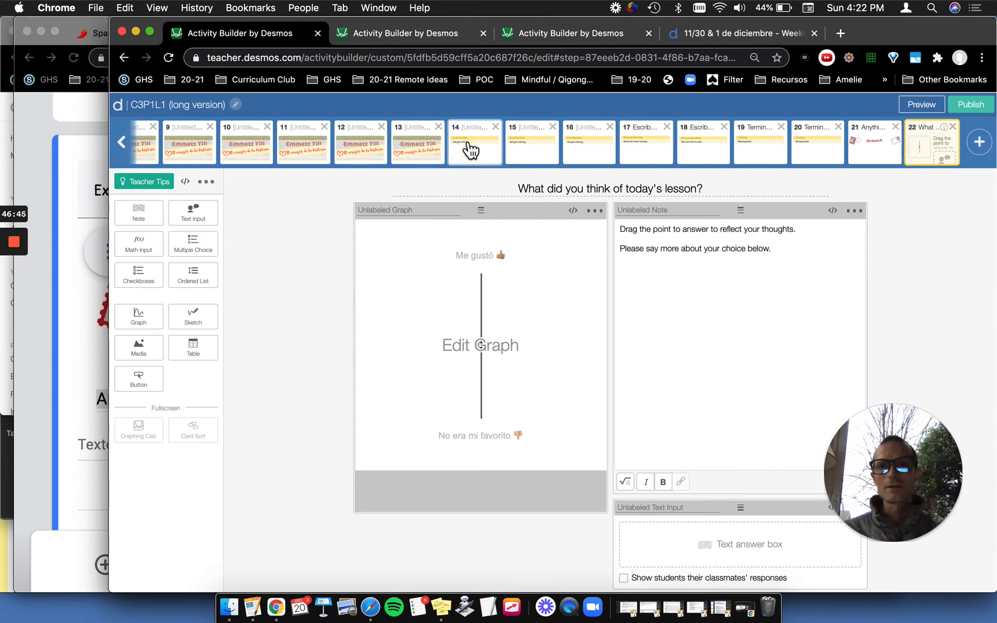
pyautogui.click(423, 154)
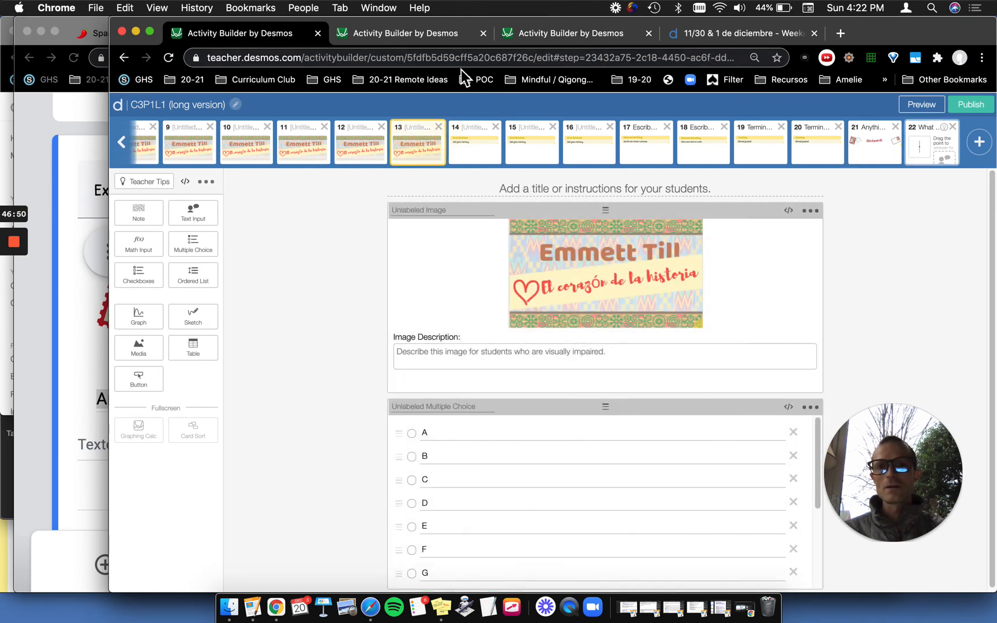
pyautogui.click(459, 39)
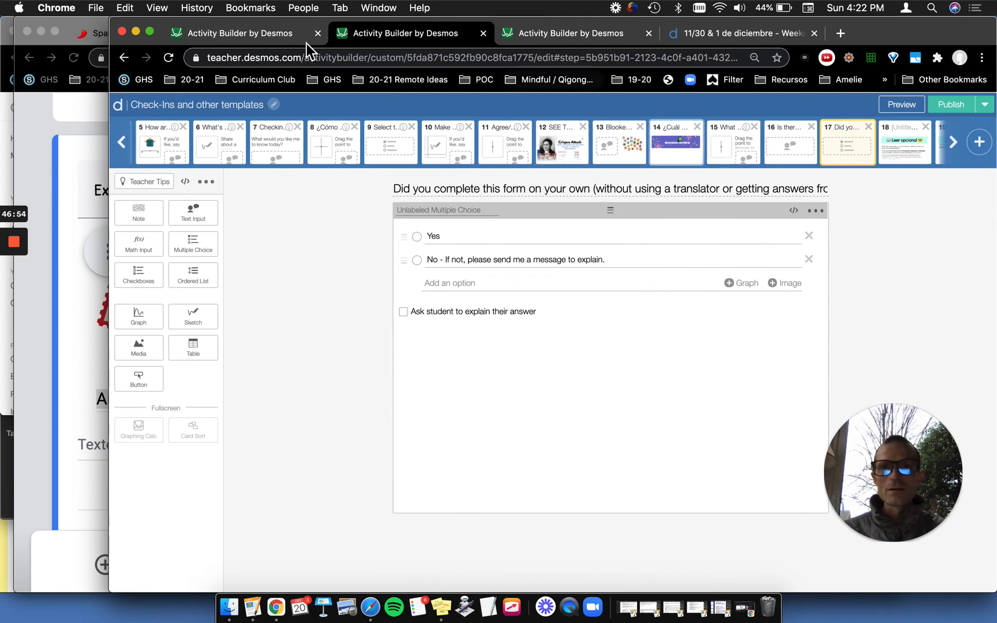
pyautogui.click(254, 42)
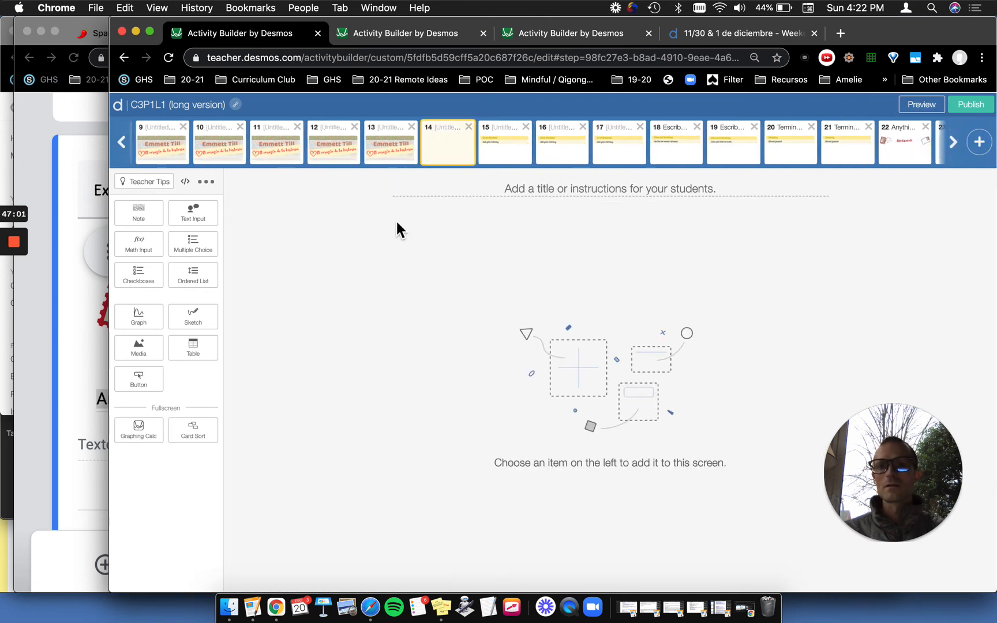
# Title screen 14 "How much of the class discussion did you understand today?".
pyautogui.click(580, 195)
pyautogui.write('How')
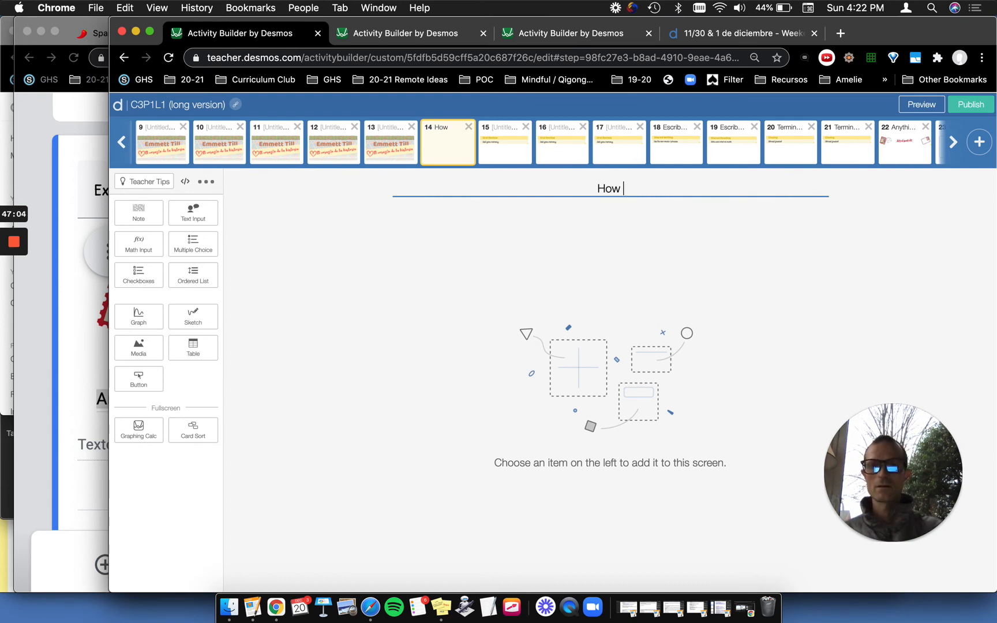
pyautogui.write(' much of the class discussion d')
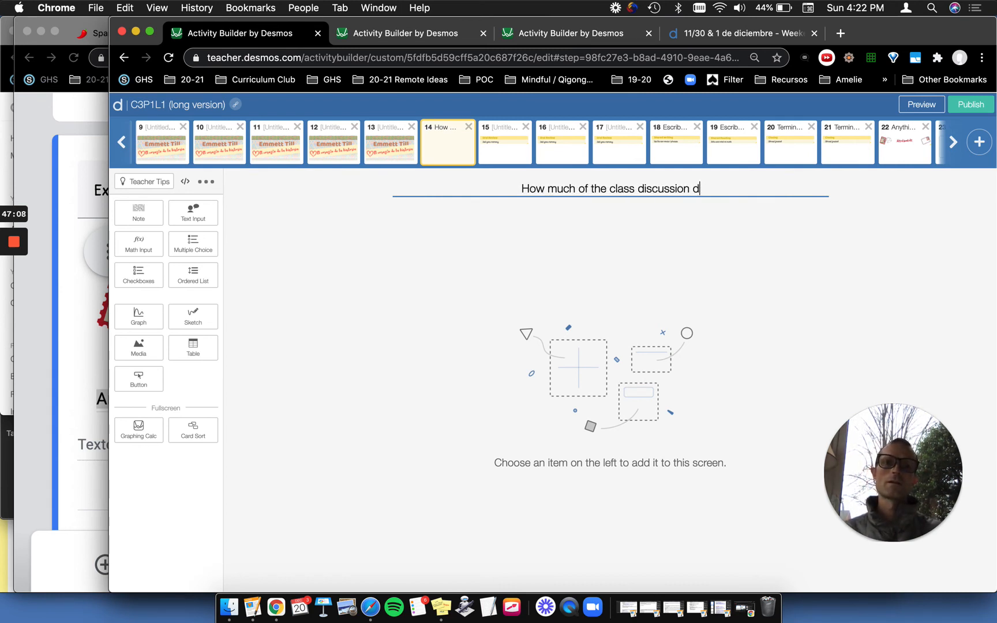
pyautogui.write('id you unde')
pyautogui.press('BackSpace')
pyautogui.write('s')
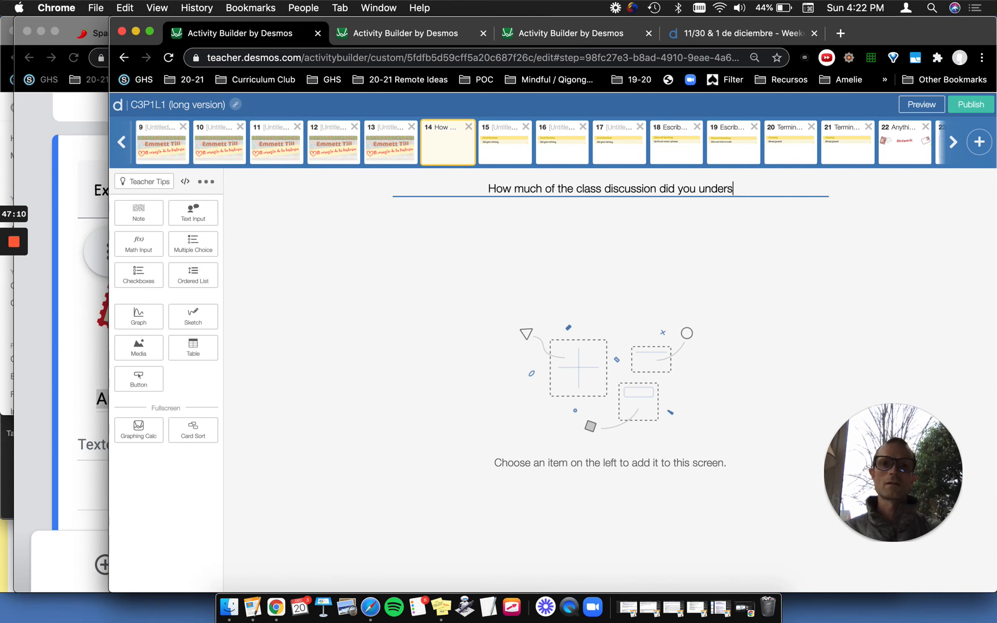
pyautogui.write('tand todqay?')
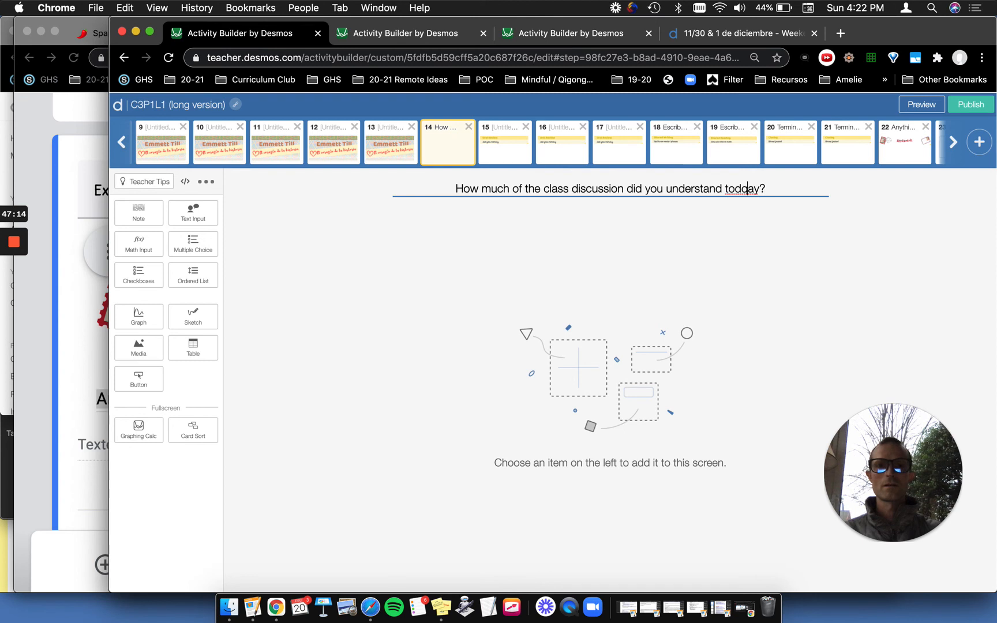
pyautogui.press('BackSpace')
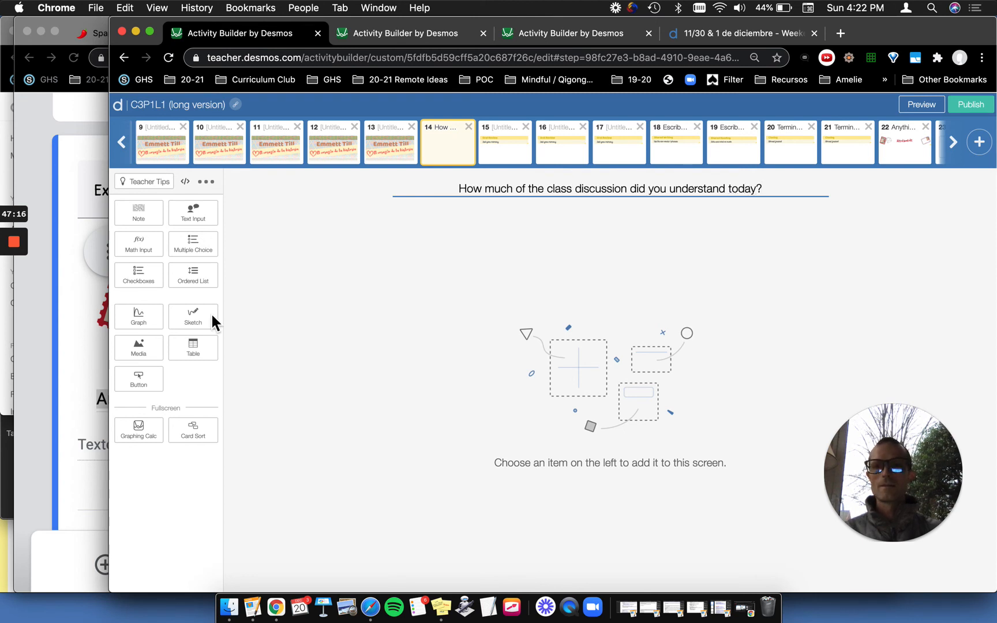
# Add a multiple-choice question with options 100%, 90%, 80%, 70% and Less 70%, and disable showing students their classmates' responses.
pyautogui.click(197, 254)
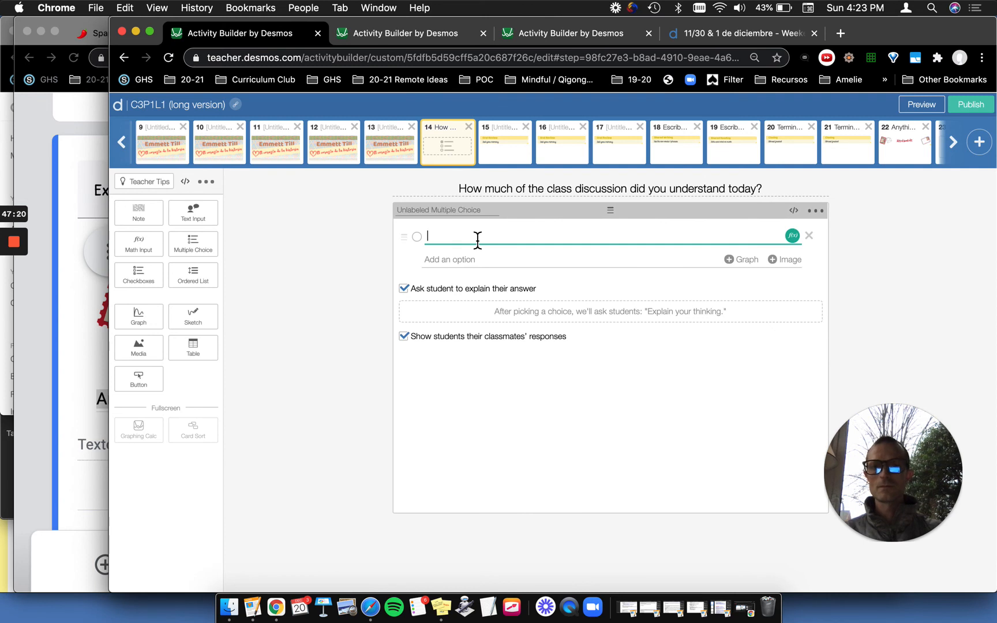
pyautogui.press('Return')
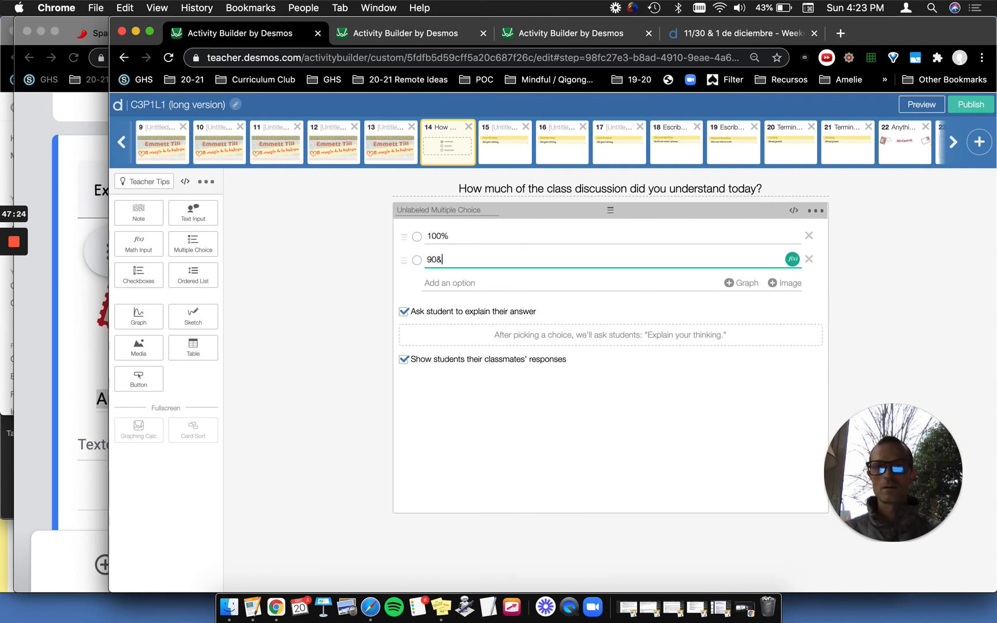
pyautogui.write('90%')
pyautogui.press('Return')
pyautogui.write('80')
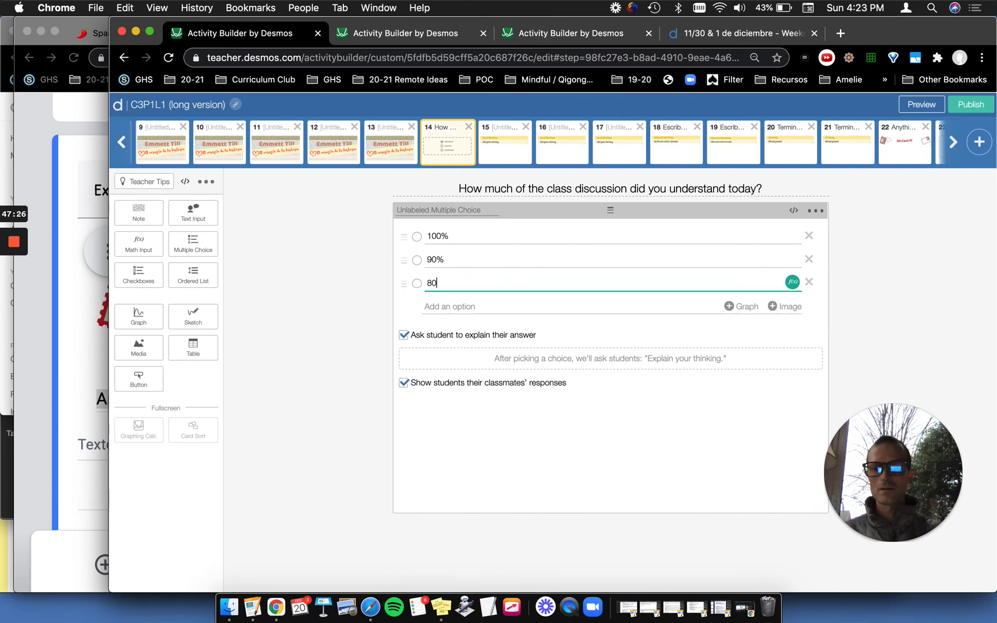
pyautogui.press('Return')
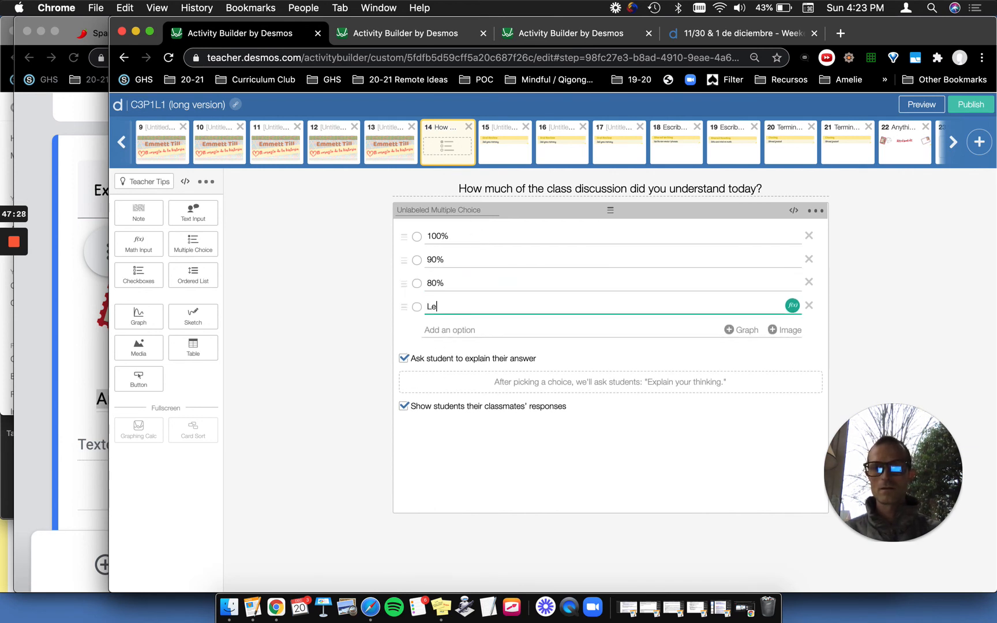
pyautogui.write('Less than 80%')
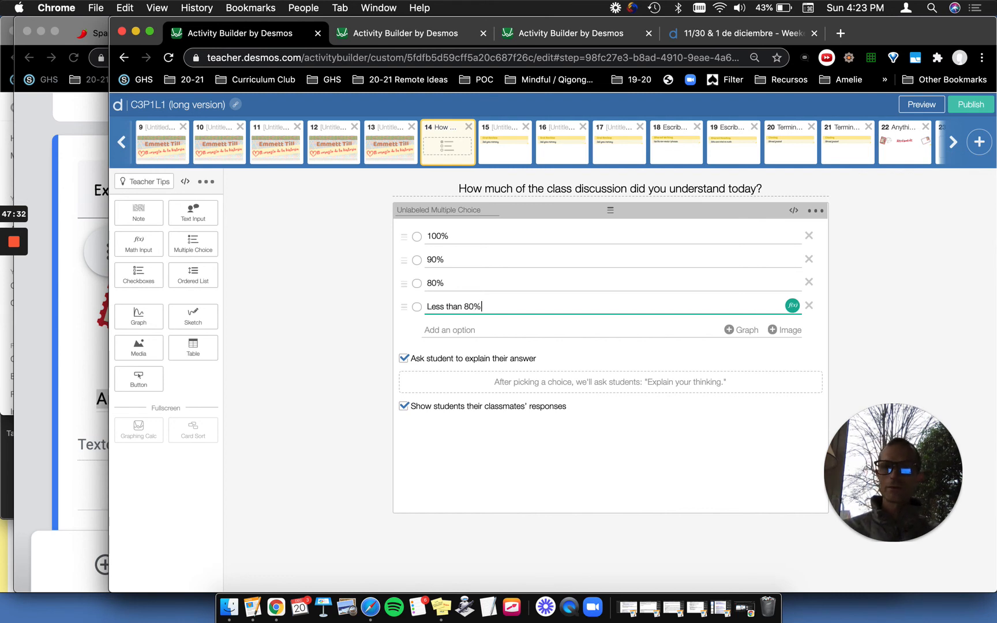
pyautogui.press('Left')
pyautogui.press('super+a')
pyautogui.write('70%')
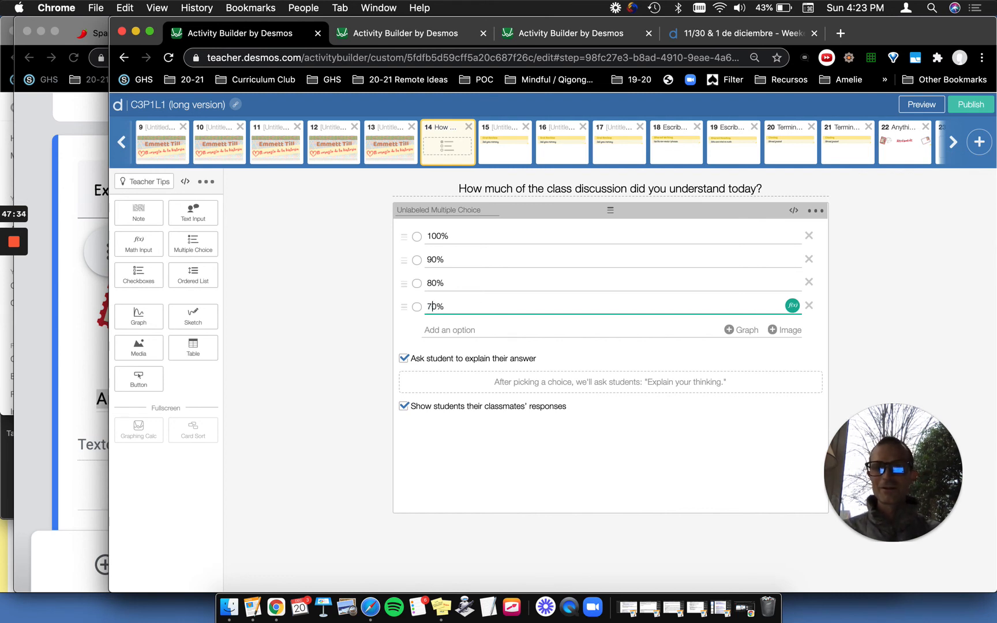
pyautogui.press('Return')
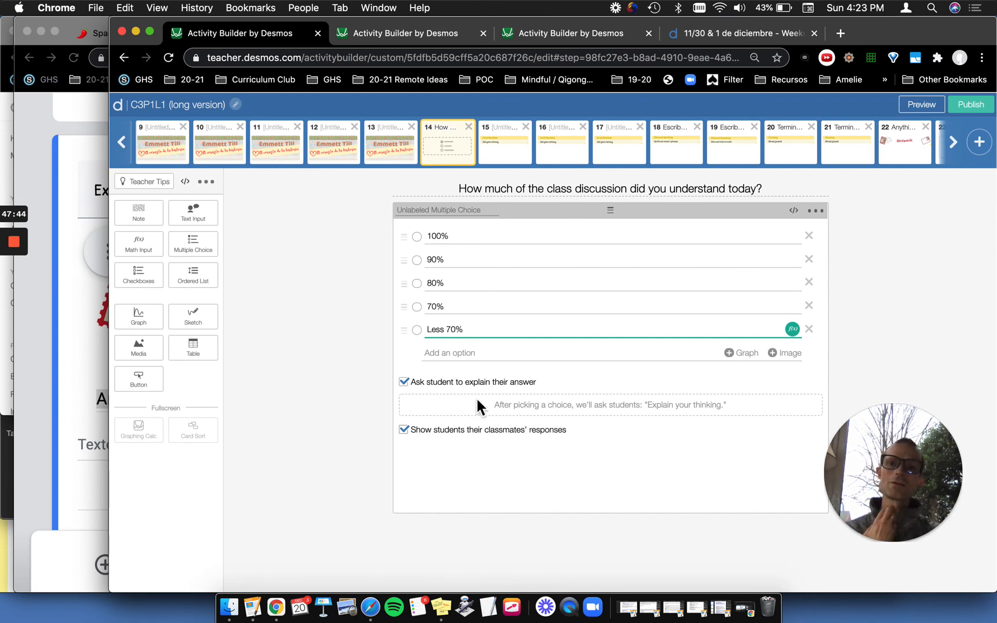
pyautogui.click(410, 437)
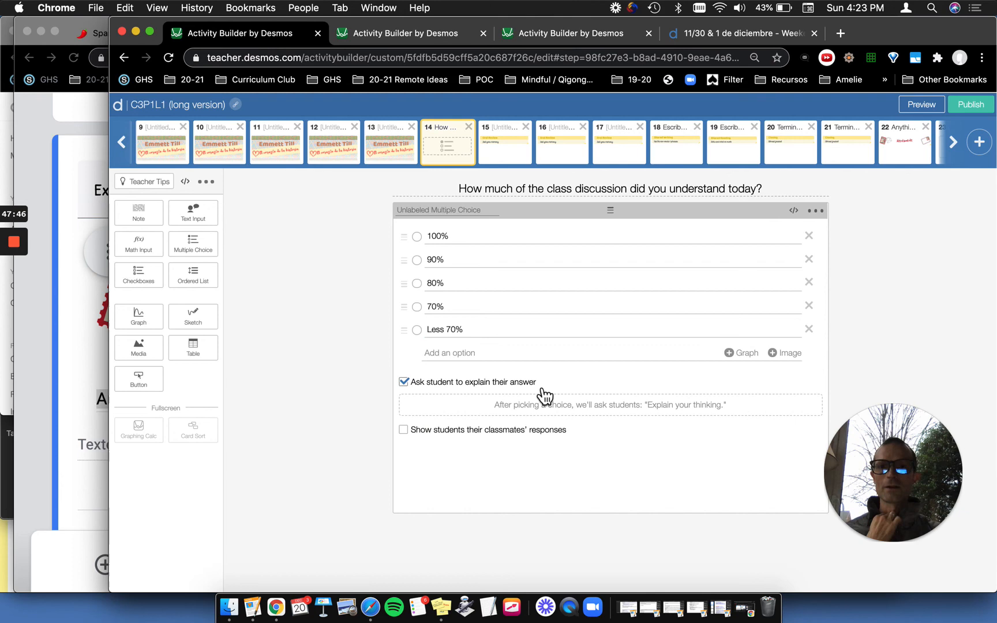
# Copy the "Did you complete this form on your own" screen from the Check-Ins templates to the end of C3P1L1 as screen 24.
pyautogui.click(954, 141)
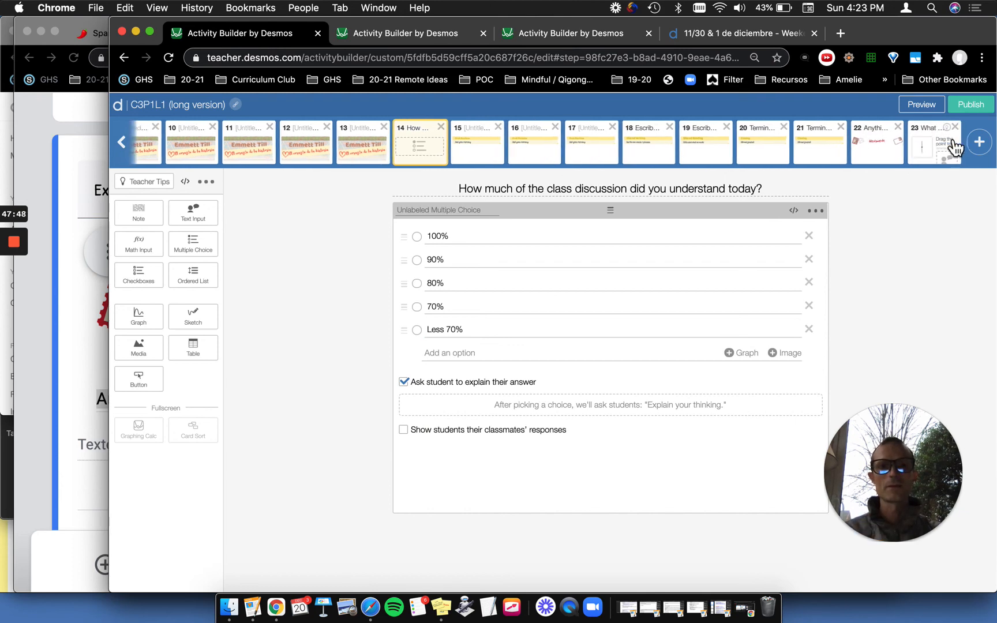
pyautogui.click(923, 149)
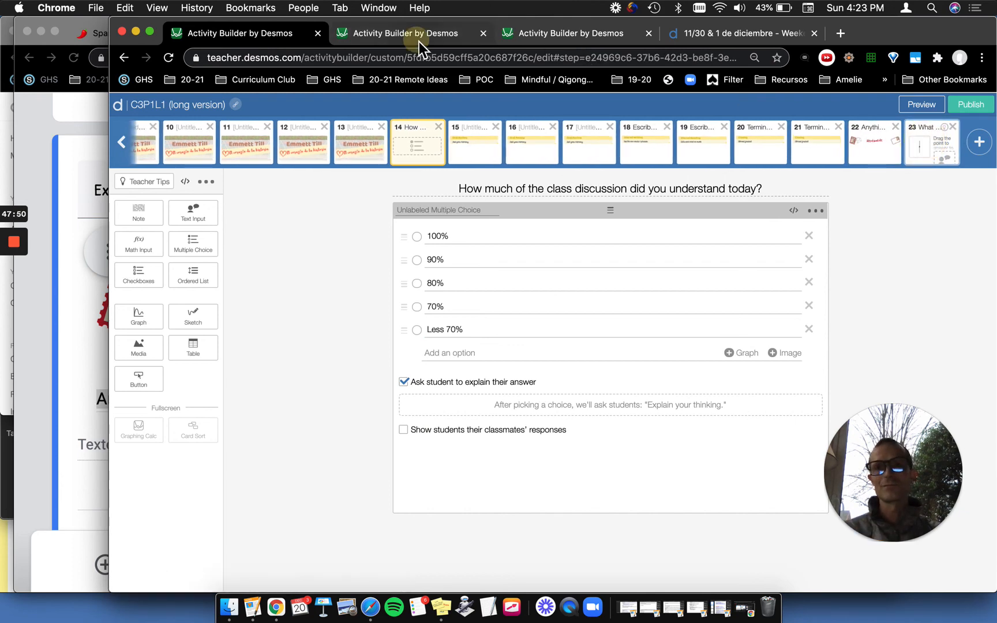
pyautogui.click(421, 43)
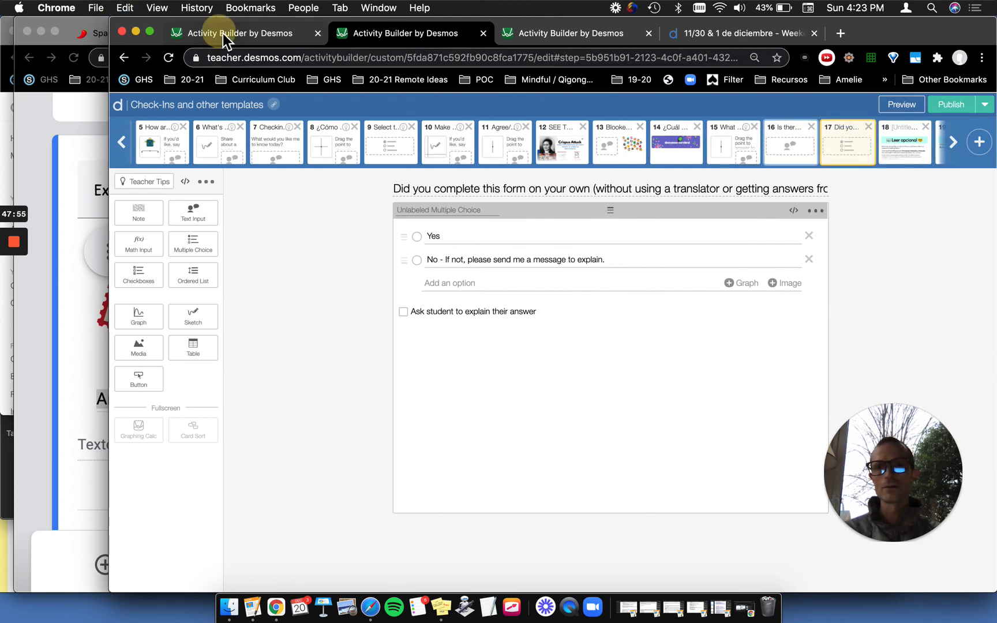
pyautogui.hotkey('ctrl', 'shift', 'Tab')
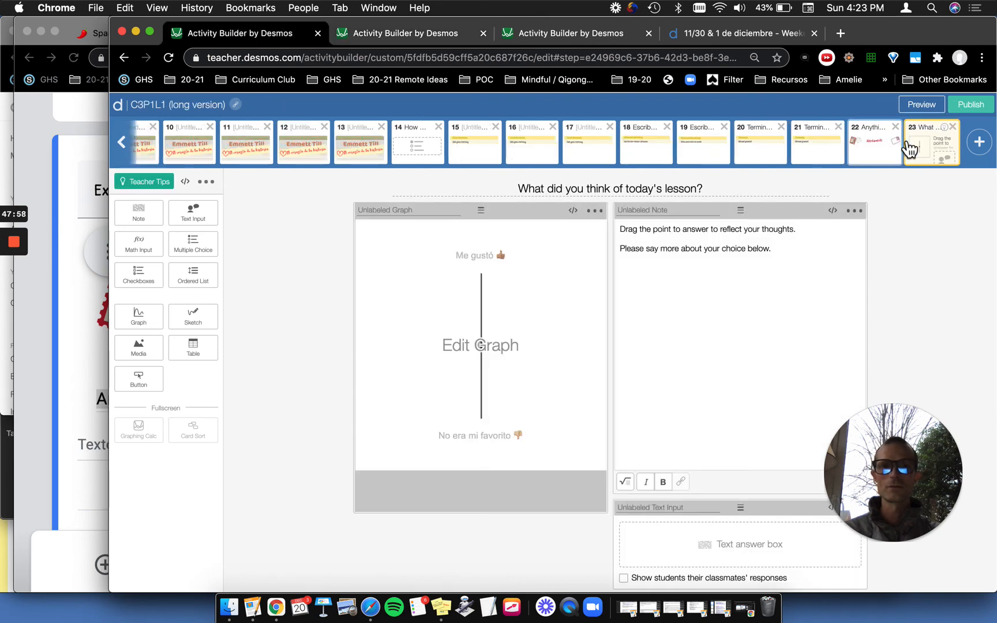
pyautogui.press('super+v')
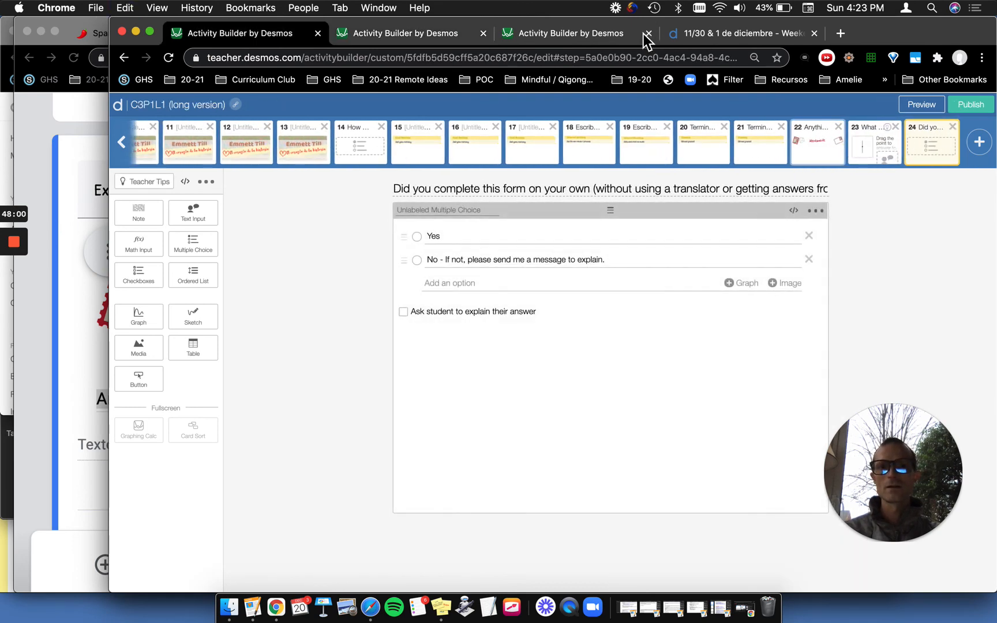
# Copy the "When is the next homework assignment due" screen from the "4 y 5 de enero" activity to the end of C3P1L1 as screen 25.
pyautogui.click(520, 33)
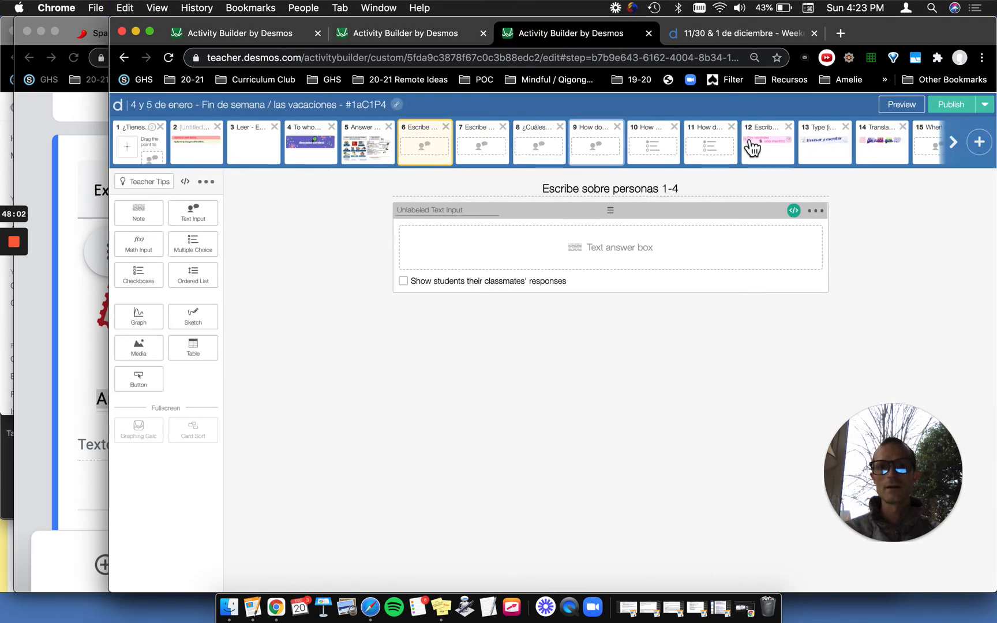
pyautogui.click(408, 36)
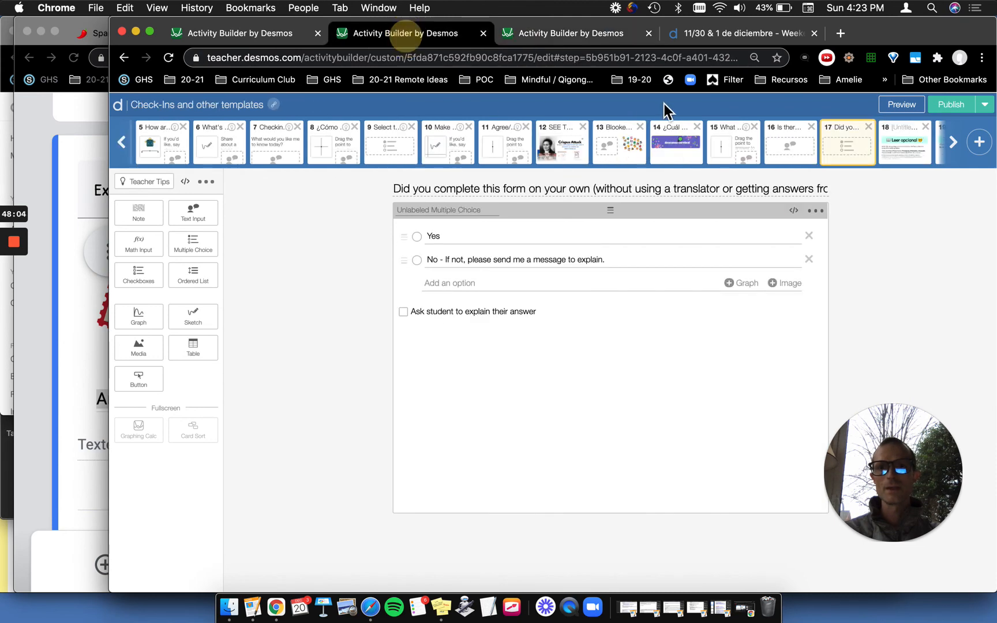
pyautogui.click(799, 157)
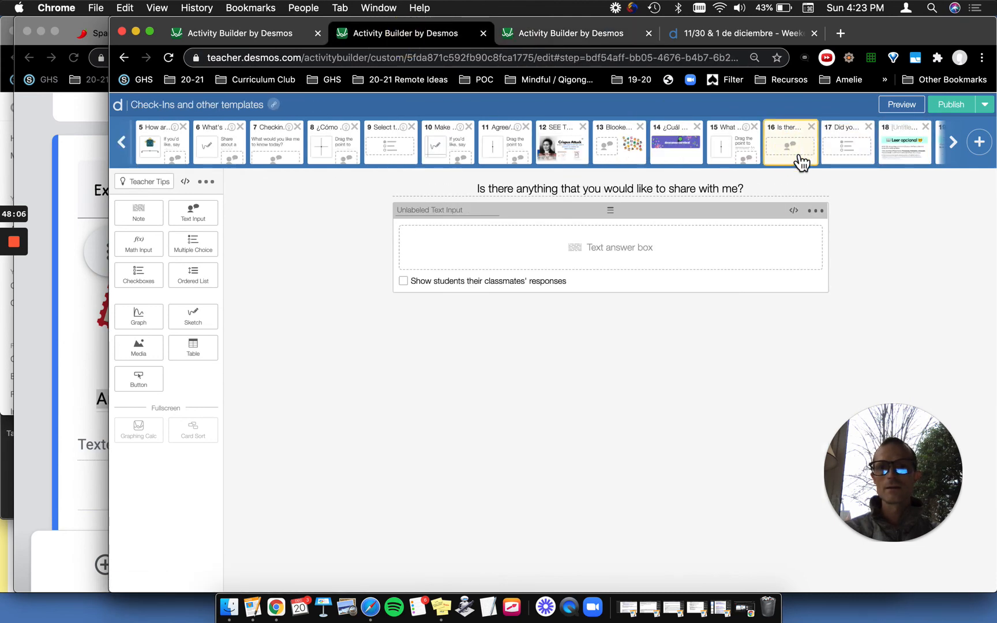
pyautogui.click(750, 161)
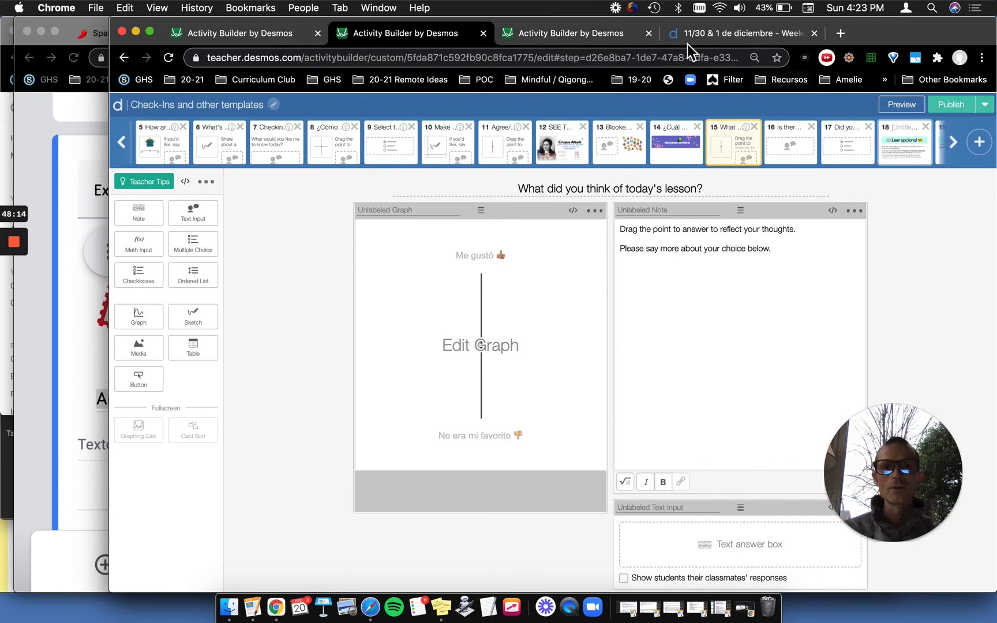
pyautogui.click(574, 35)
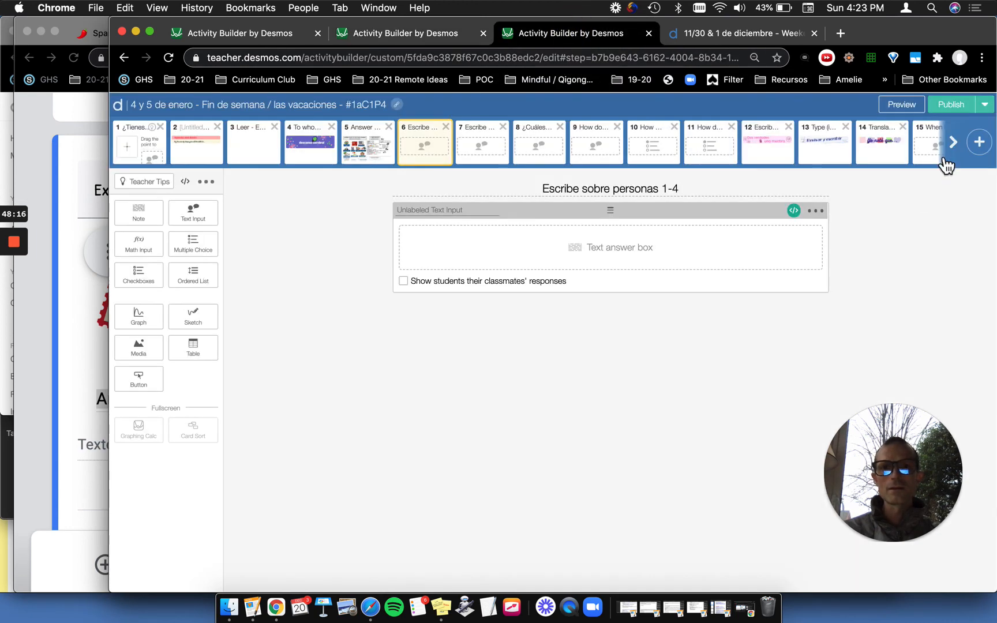
pyautogui.click(953, 142)
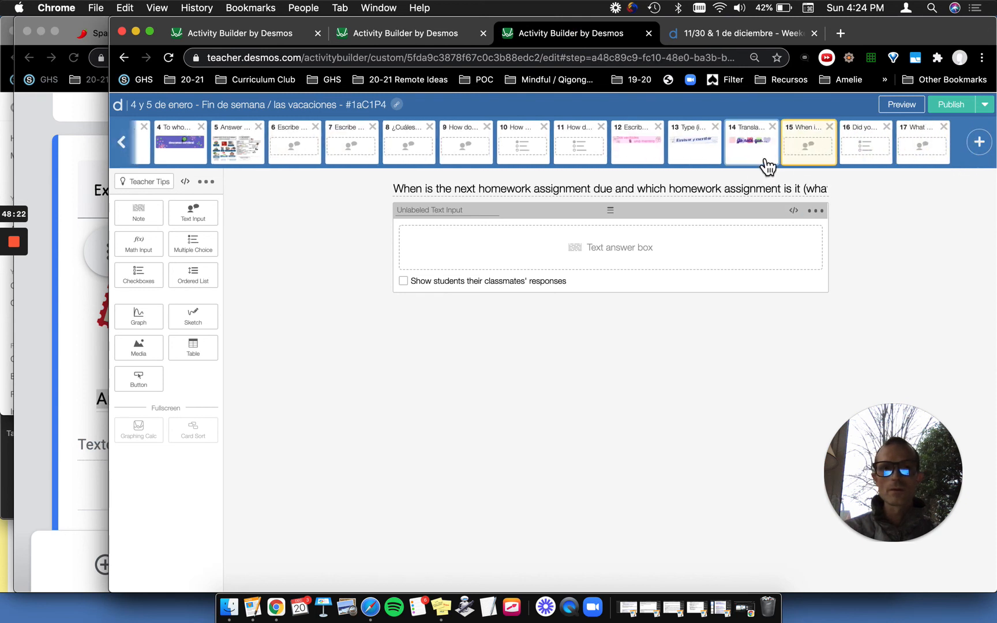
pyautogui.press('super+c')
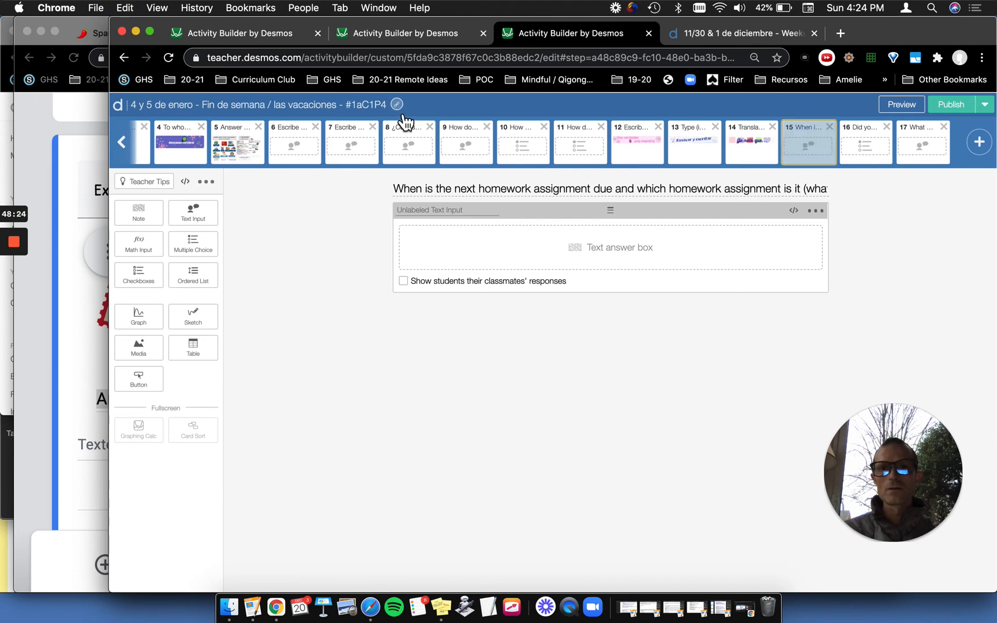
pyautogui.click(287, 38)
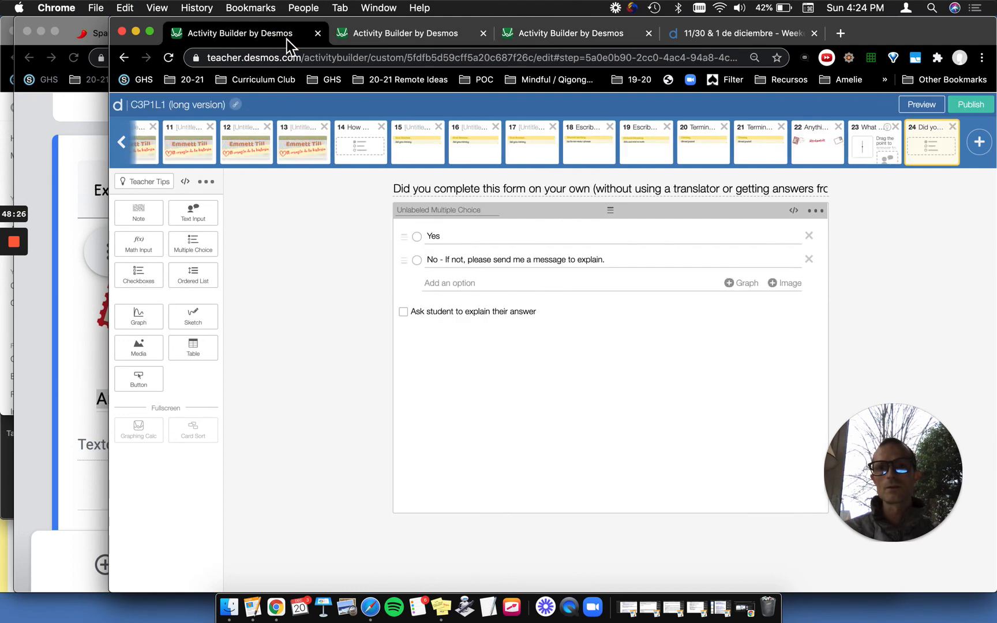
pyautogui.press('super+v')
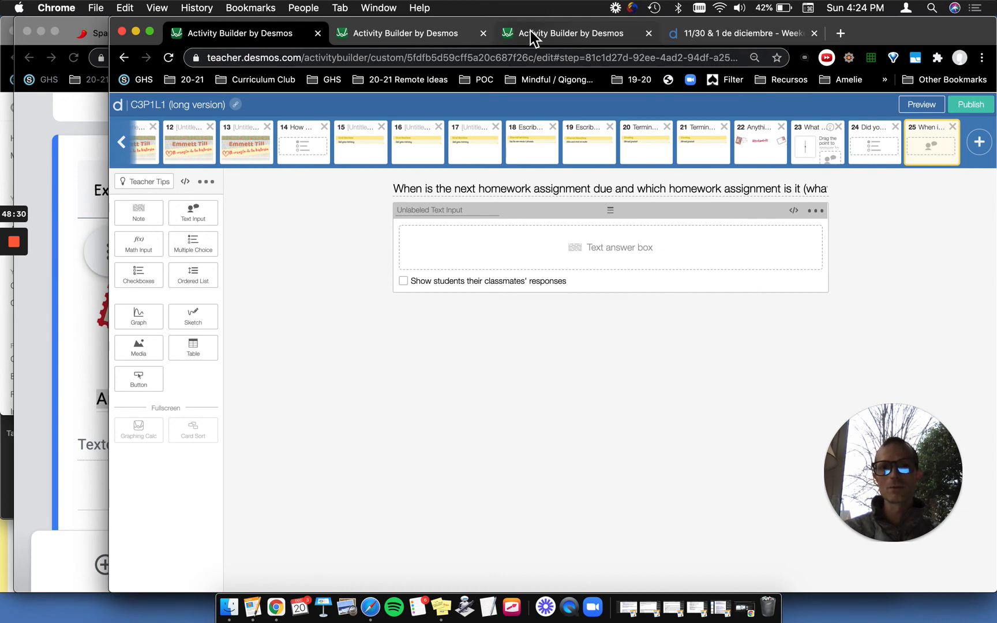
# Check the last two screens of the "4 y 5 de enero" activity for further closing questions and return to C3P1L1.
pyautogui.click(587, 37)
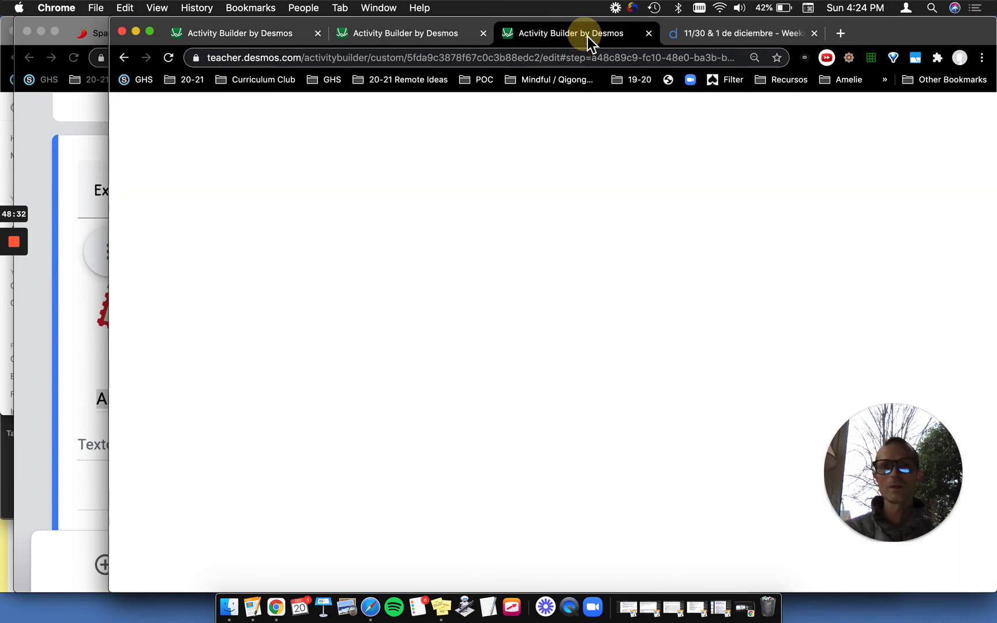
pyautogui.click(881, 148)
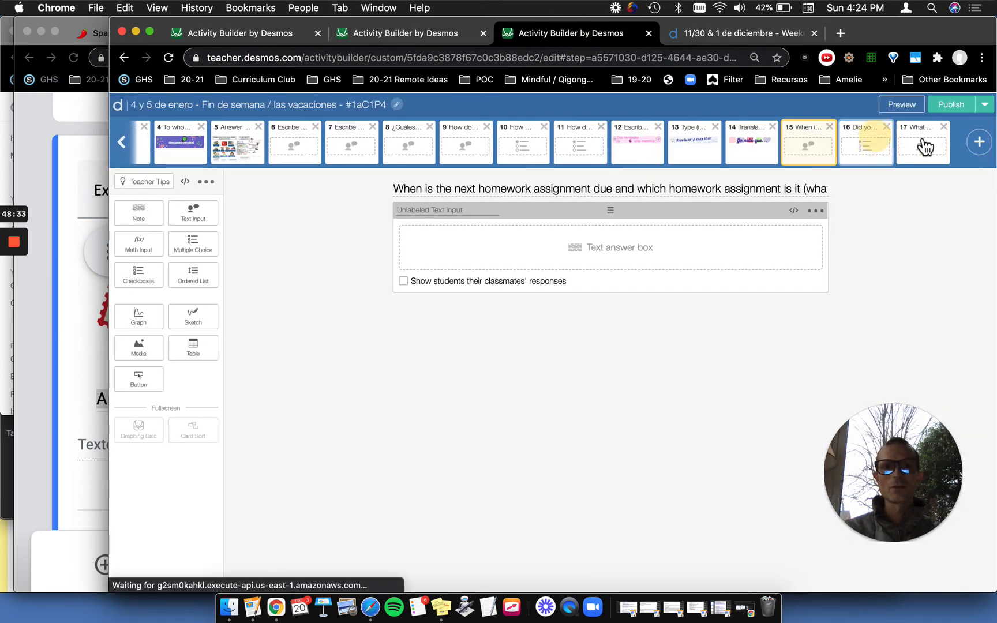
pyautogui.click(931, 147)
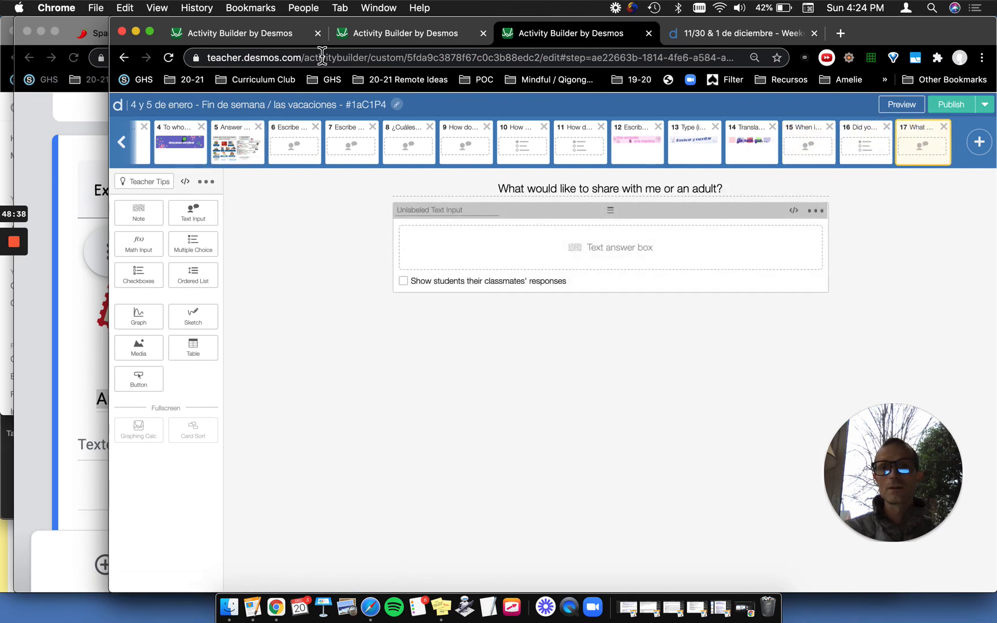
pyautogui.click(397, 36)
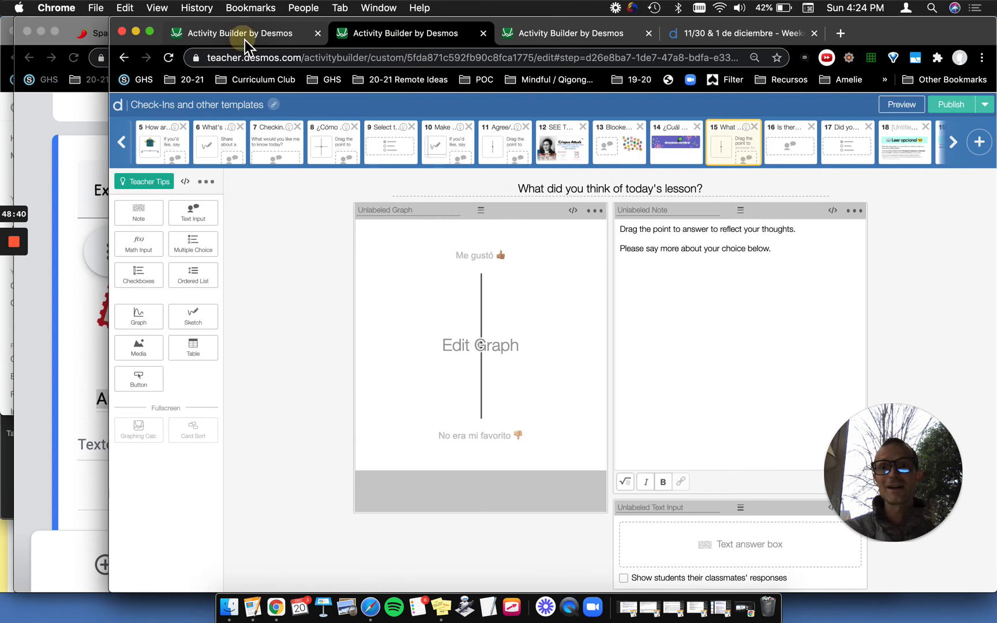
pyautogui.click(245, 40)
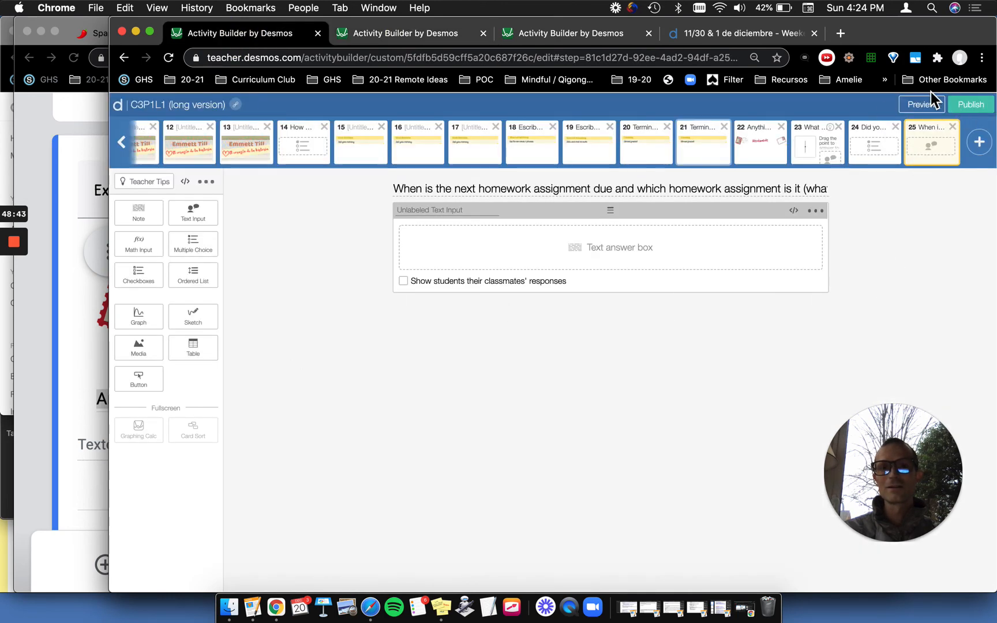
# Publish C3P1L1 (long version) and show its assigning options and its edit, collaborate, share and copy options.
pyautogui.click(973, 109)
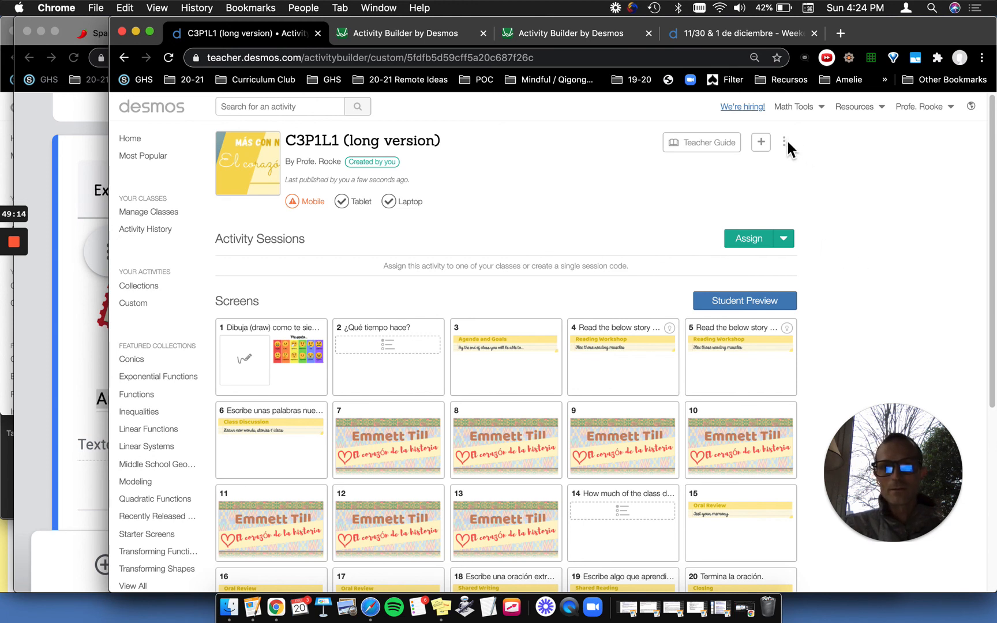
pyautogui.click(784, 240)
pyautogui.click(779, 188)
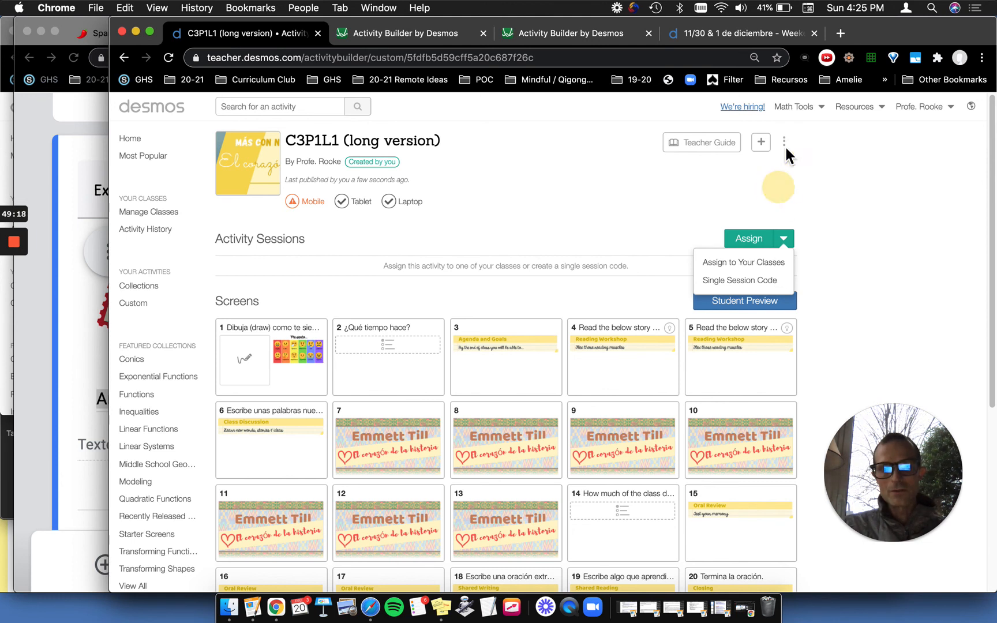
pyautogui.click(785, 141)
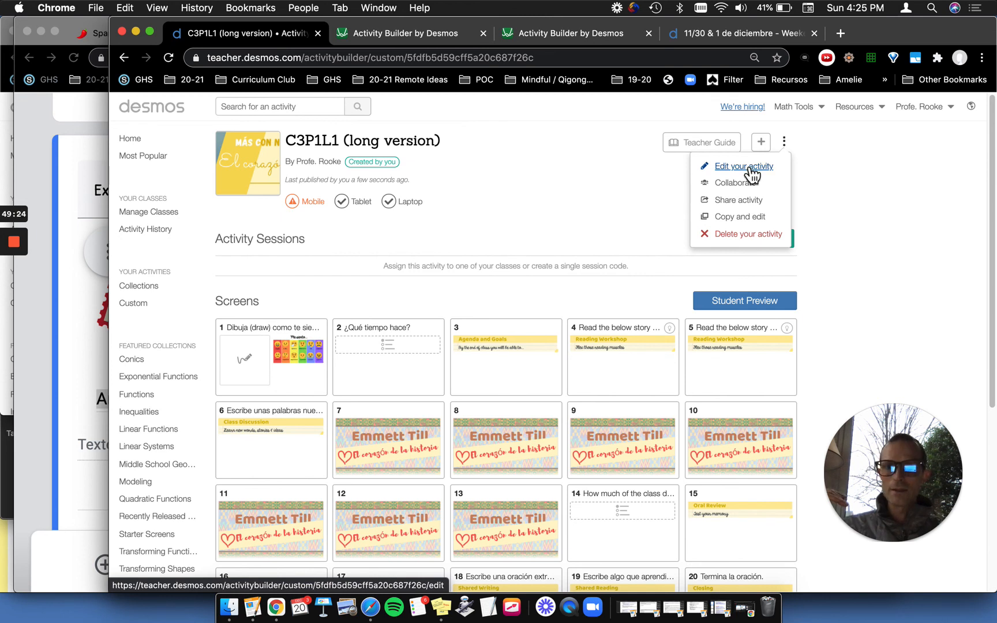
pyautogui.click(744, 166)
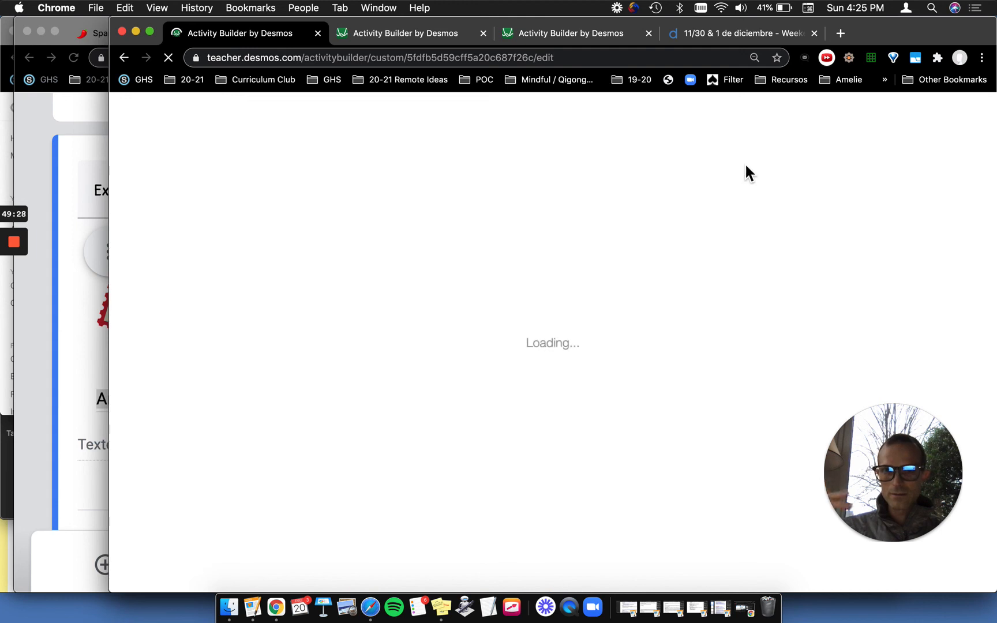
pyautogui.click(124, 60)
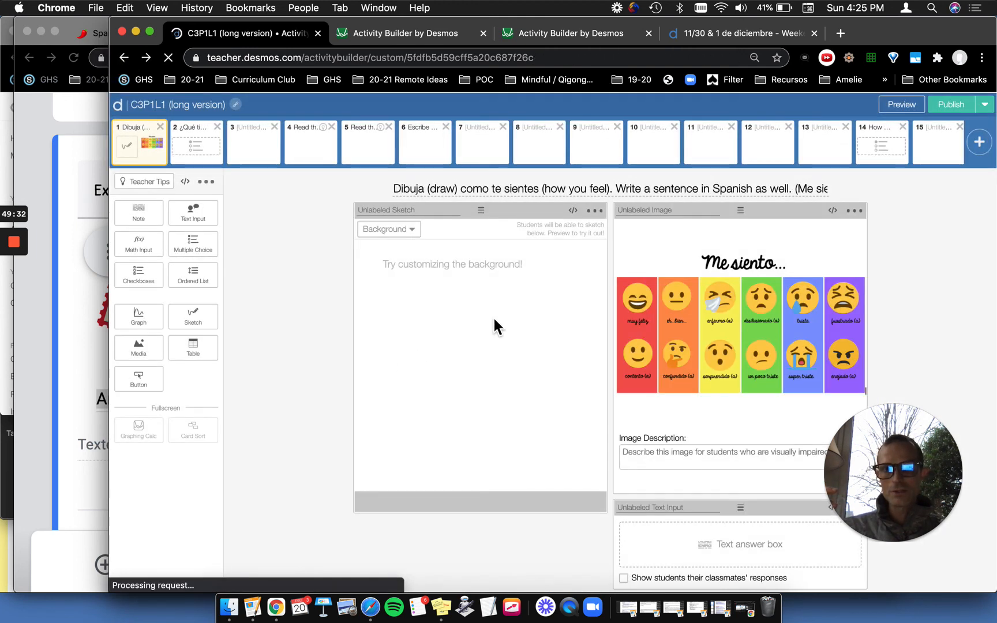
pyautogui.click(125, 59)
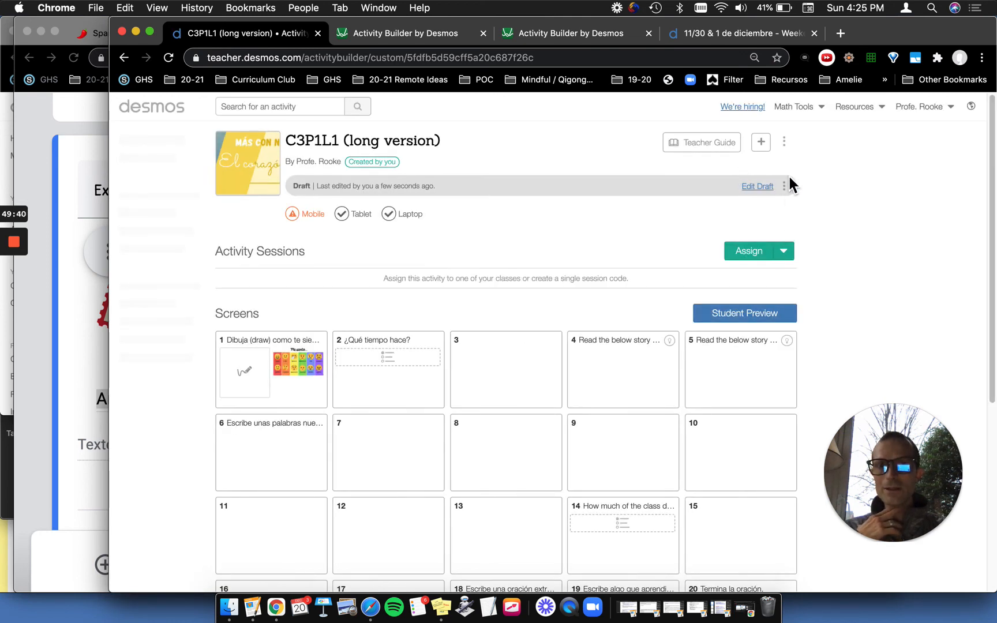
# Create an editable copy of the C3P1L1 (long version) activity.
pyautogui.click(784, 140)
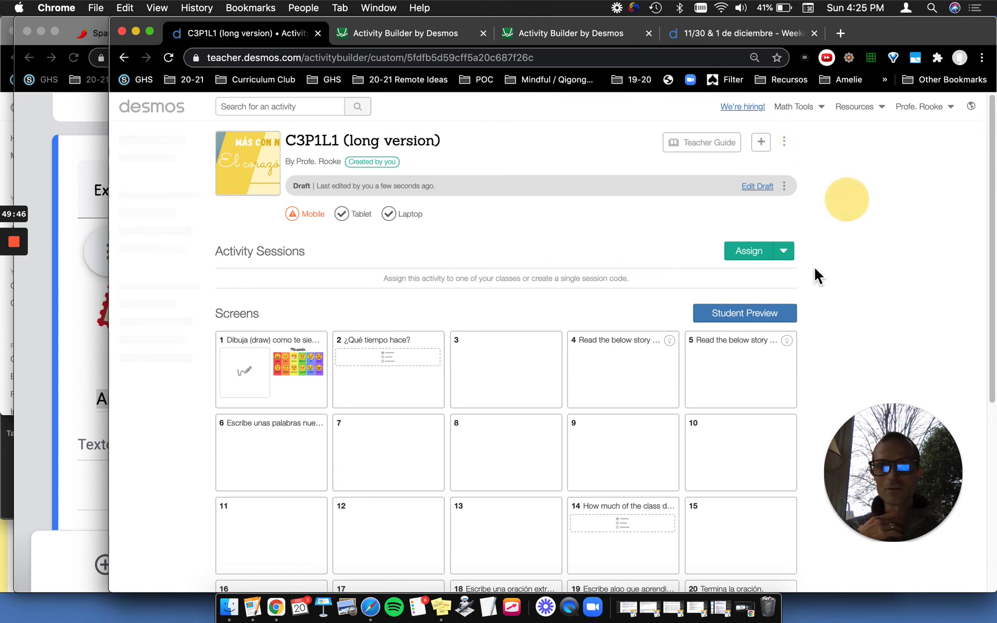
pyautogui.click(788, 145)
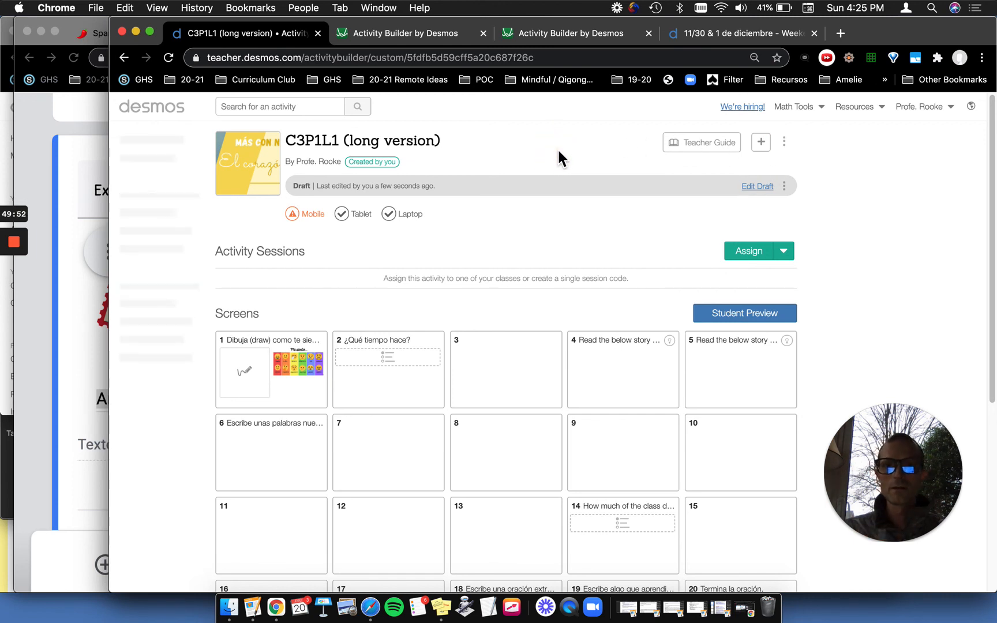
pyautogui.click(786, 146)
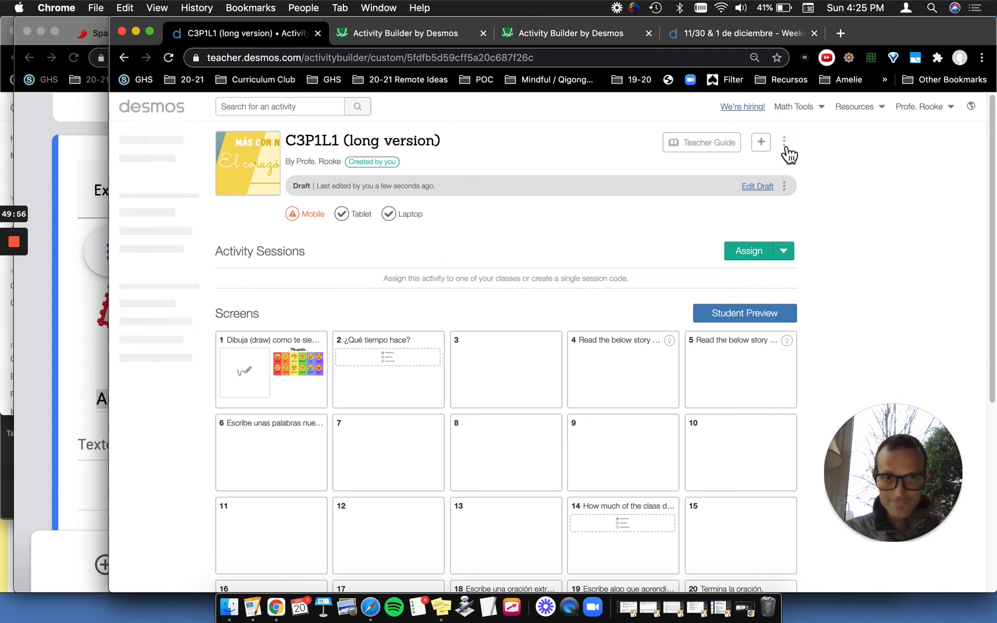
pyautogui.click(783, 144)
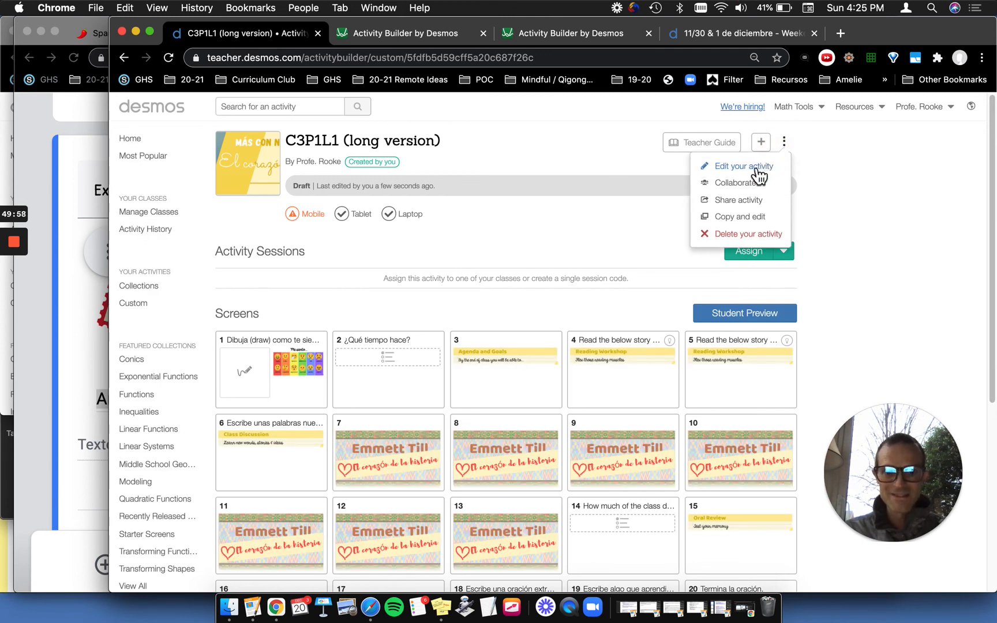
pyautogui.click(755, 225)
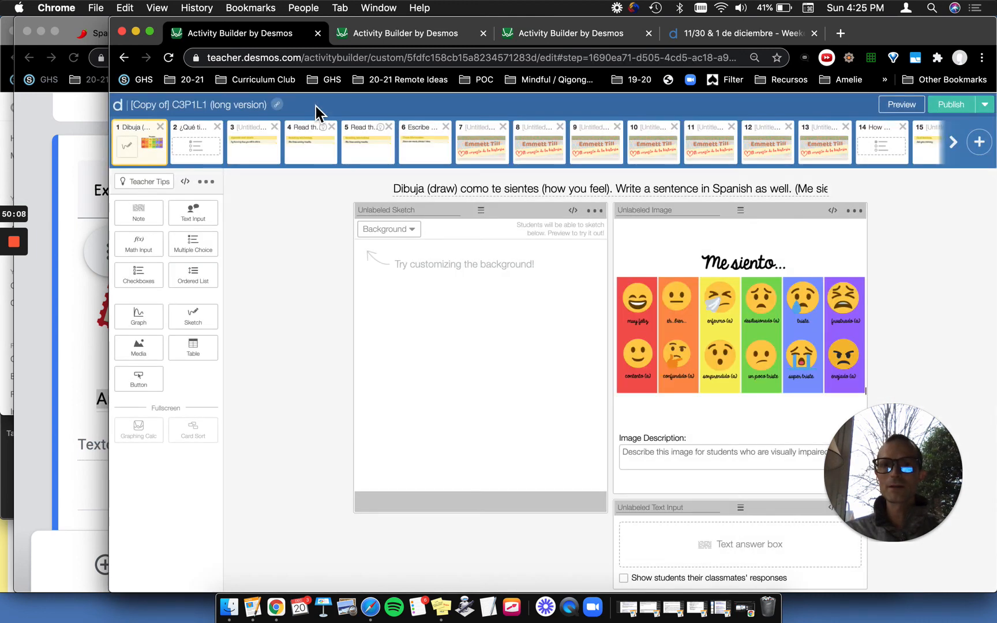
# Rename the copied activity as "C3P1L1 (short version)" and save its details.
pyautogui.click(205, 106)
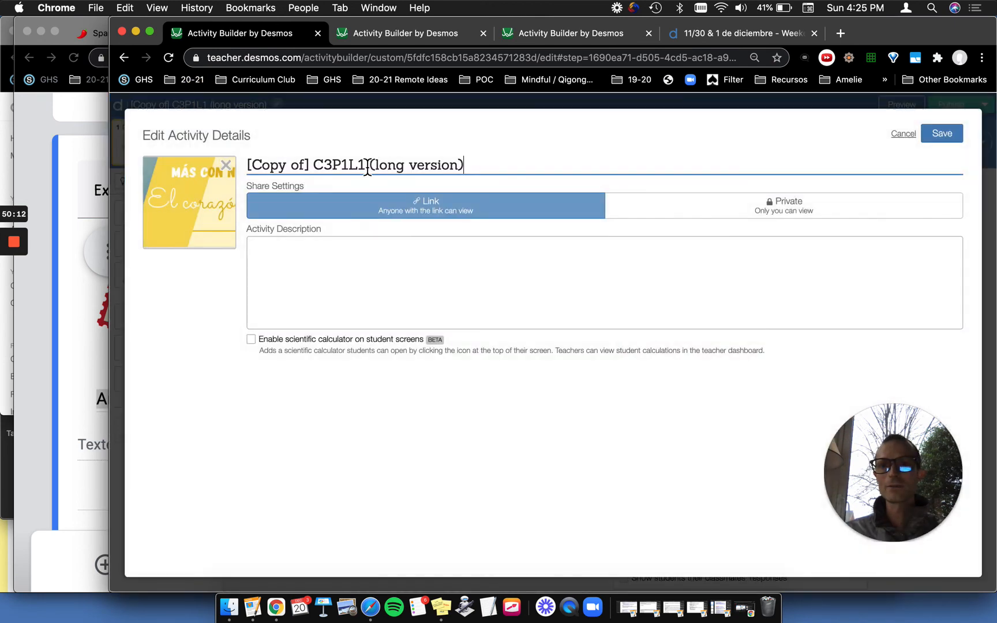
pyautogui.click(318, 169)
pyautogui.press('super+shift+Left')
pyautogui.press('BackSpace')
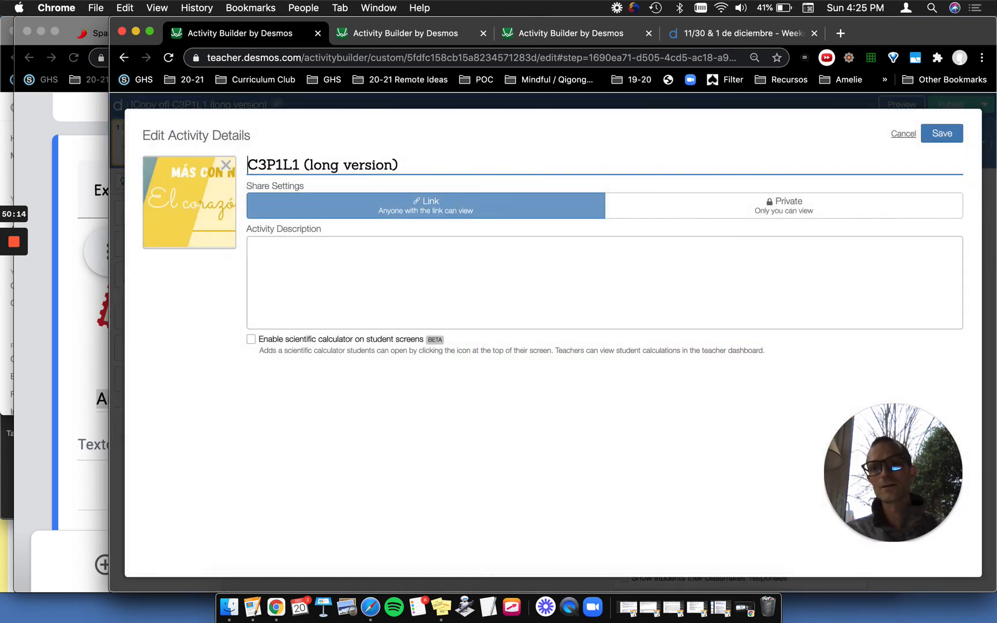
pyautogui.hotkey('alt', 'shift', 'Left')
pyautogui.write('short')
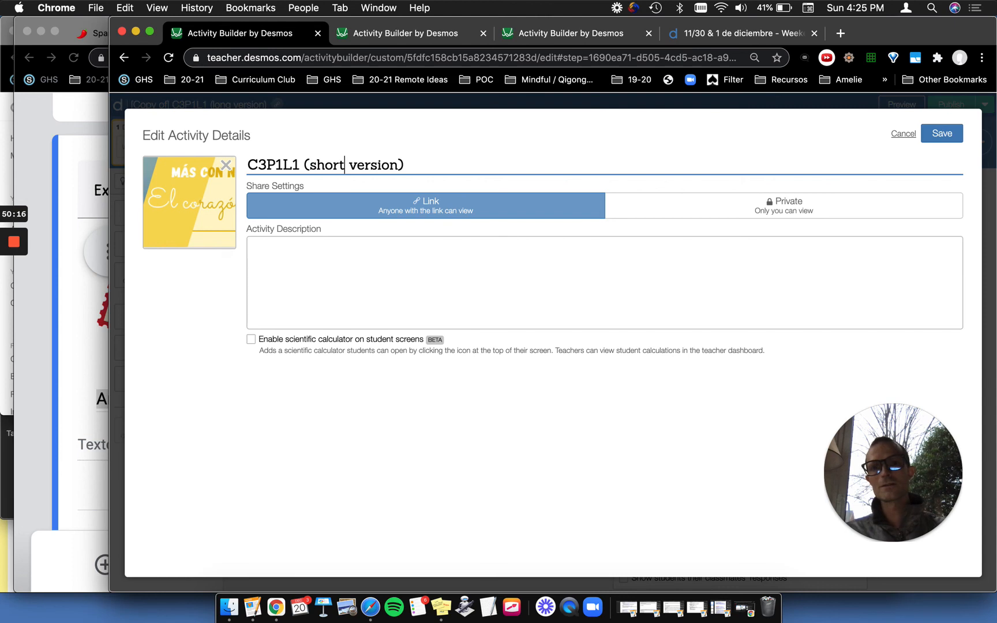
pyautogui.click(949, 134)
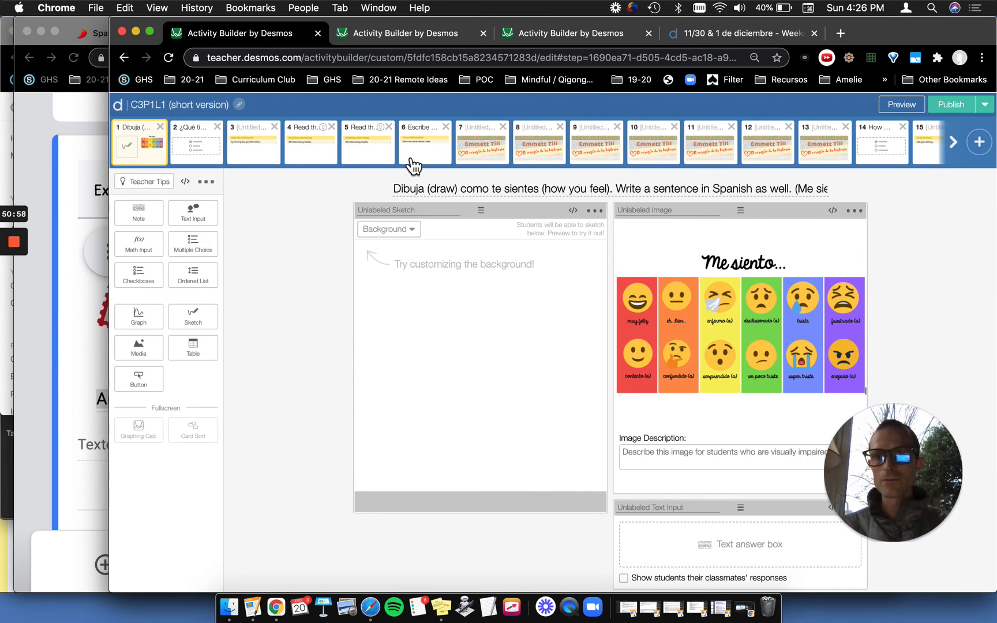
# Delete screen 2, the weather question "¿Qué tiempo hace?", from the short version.
pyautogui.click(213, 151)
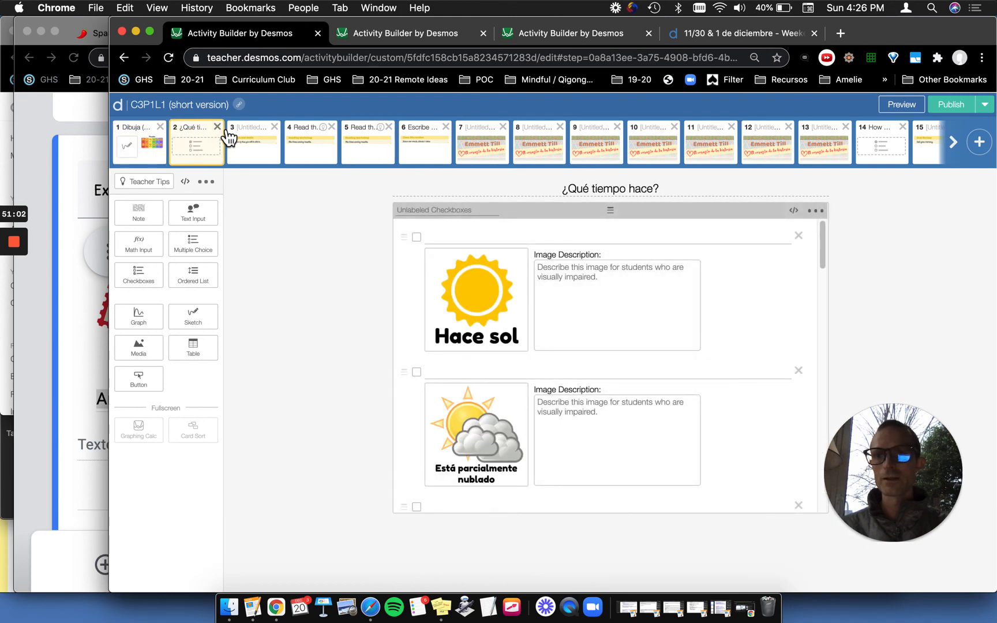
pyautogui.click(217, 126)
pyautogui.click(638, 171)
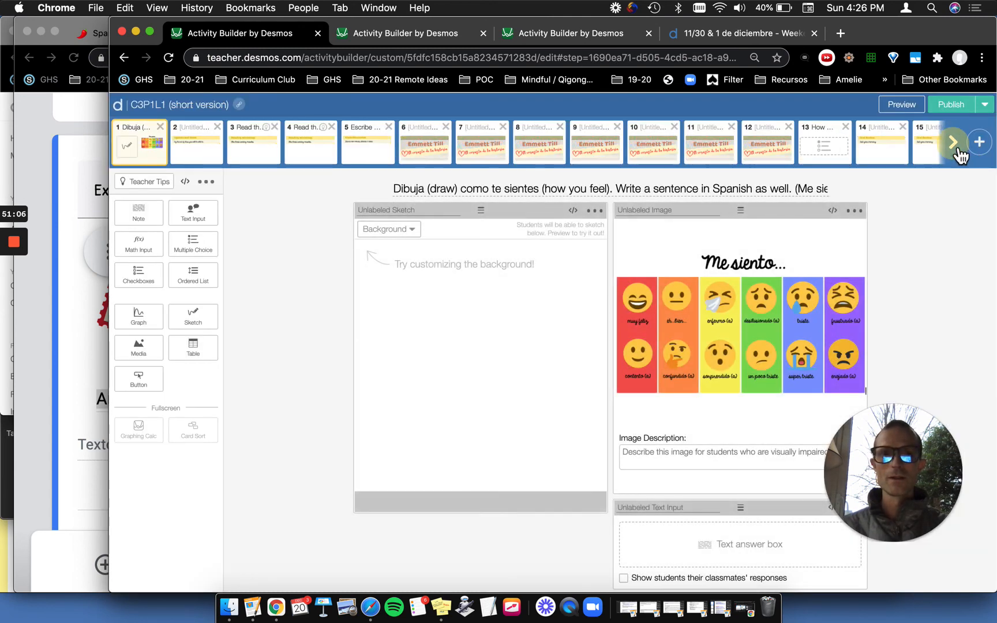
# Delete the final screen, "When is the next homework assignment due", from the short version.
pyautogui.click(958, 152)
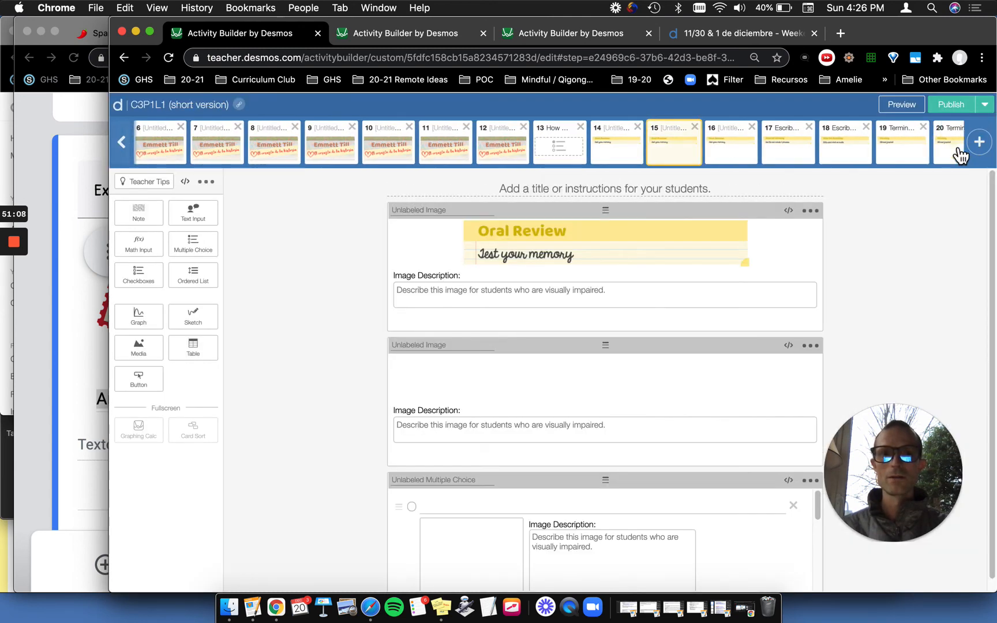
pyautogui.click(958, 151)
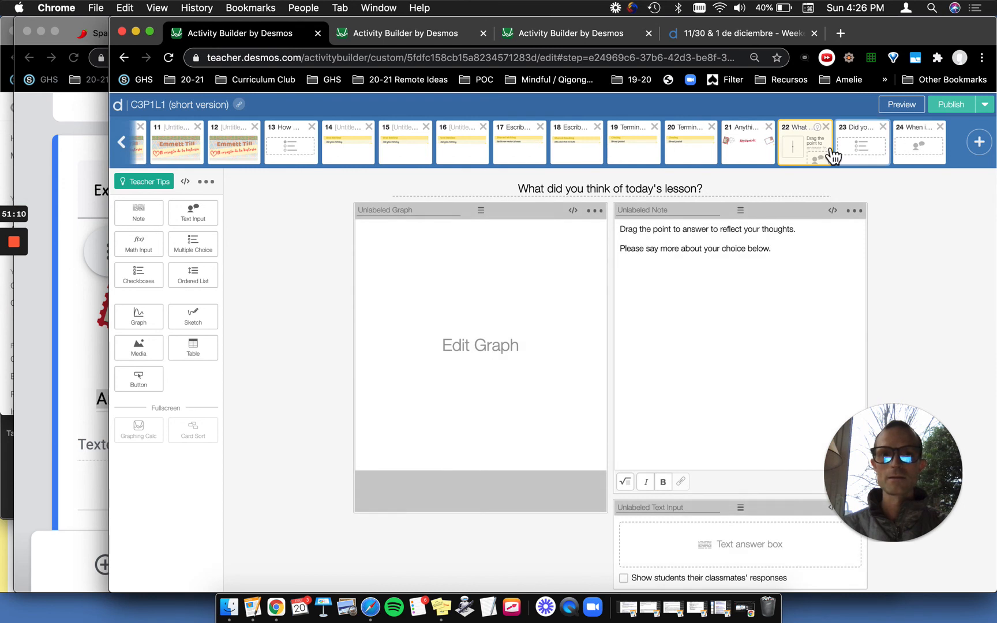
pyautogui.click(865, 149)
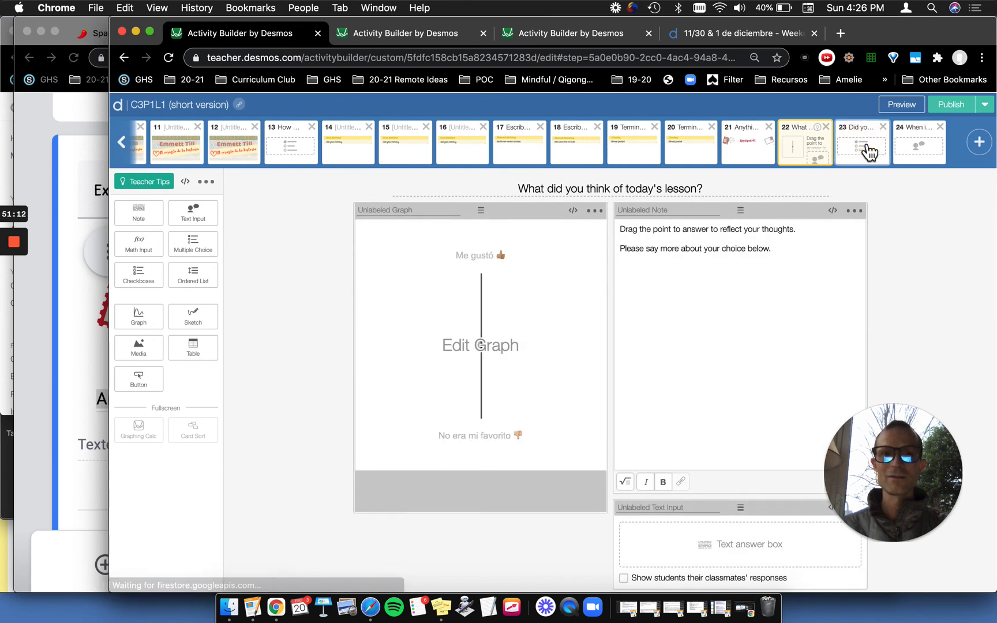
pyautogui.click(915, 144)
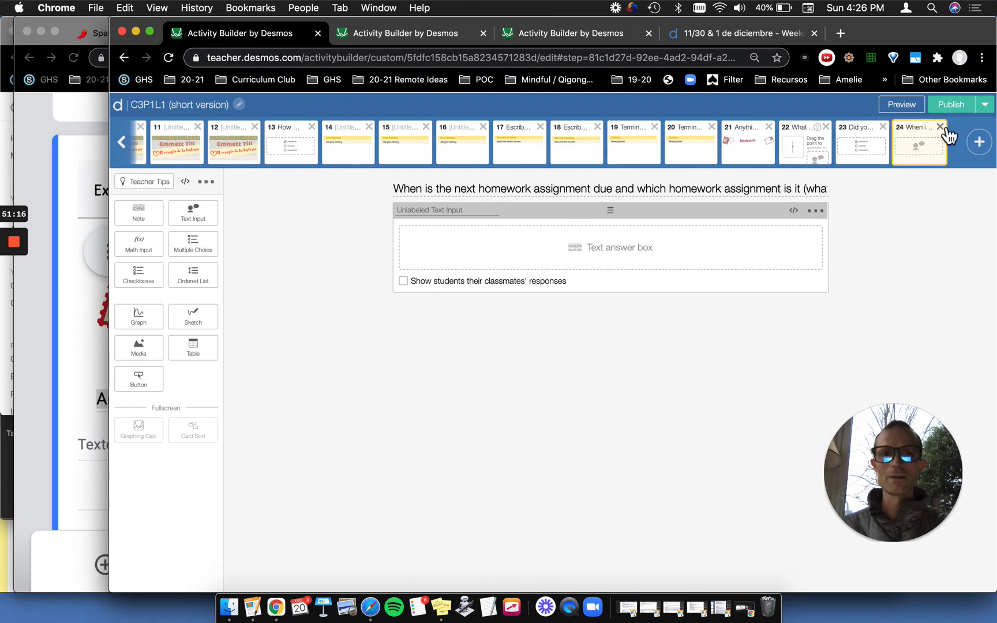
pyautogui.click(940, 127)
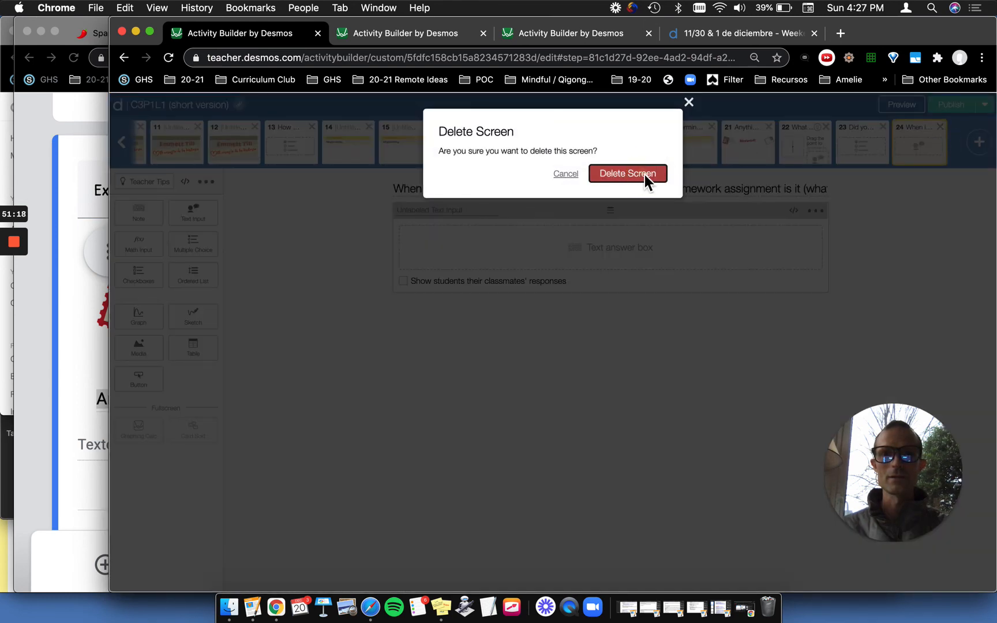
pyautogui.click(627, 174)
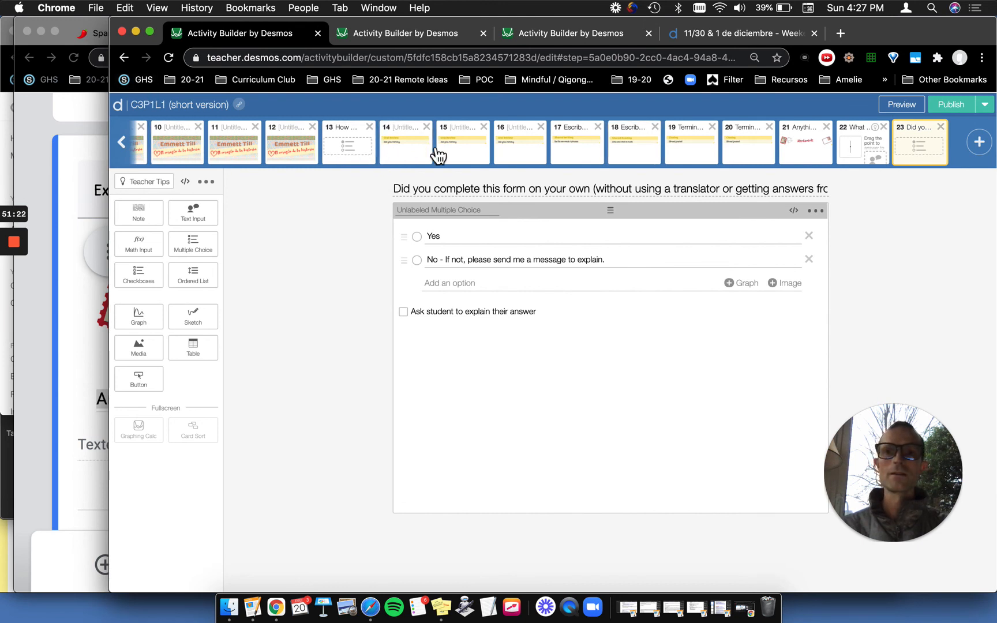
# Review the opening screens and delete screen 4, the "Read the below story" reading workshop with the "What's in Their Way" image.
pyautogui.click(122, 148)
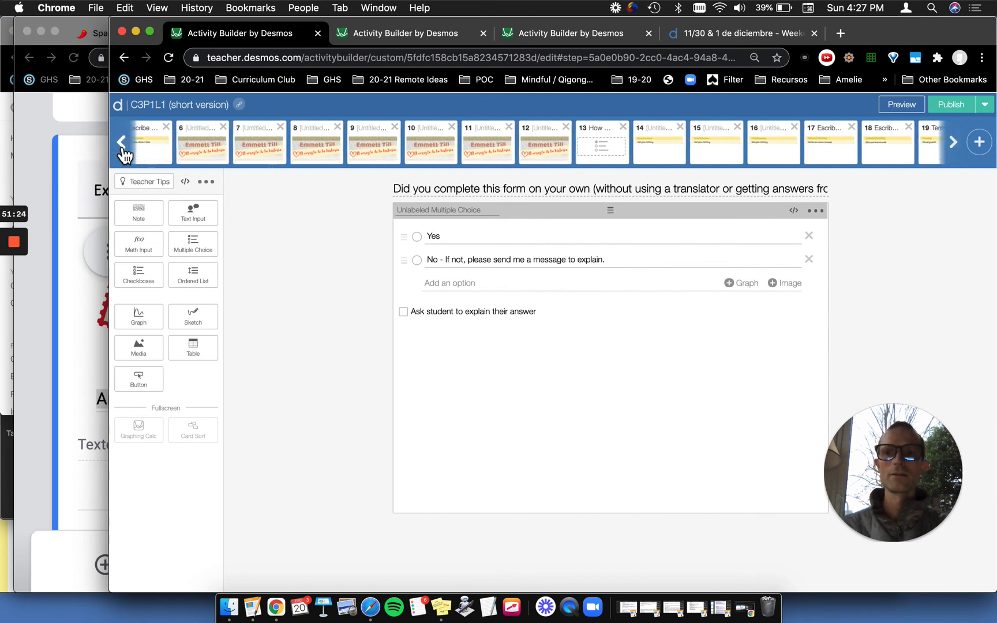
pyautogui.click(125, 145)
pyautogui.click(179, 147)
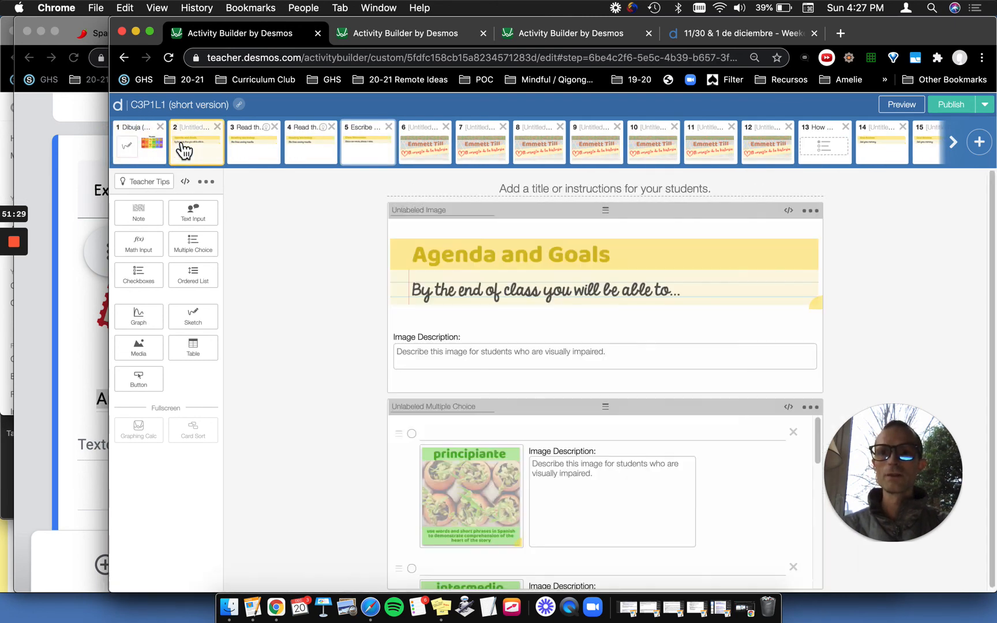
pyautogui.press('Right')
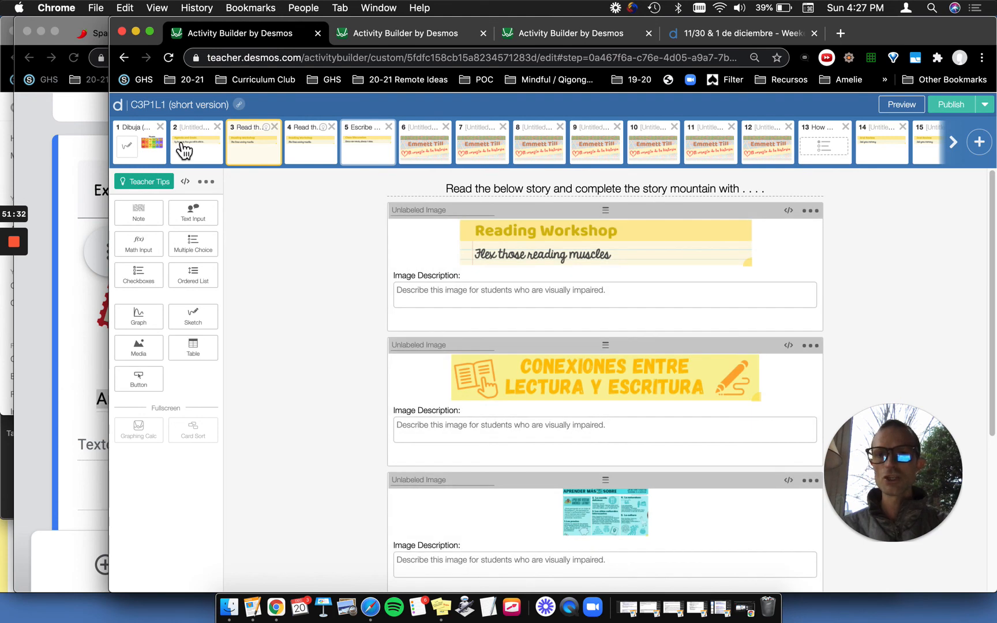
pyautogui.scroll(-5, 489, 497)
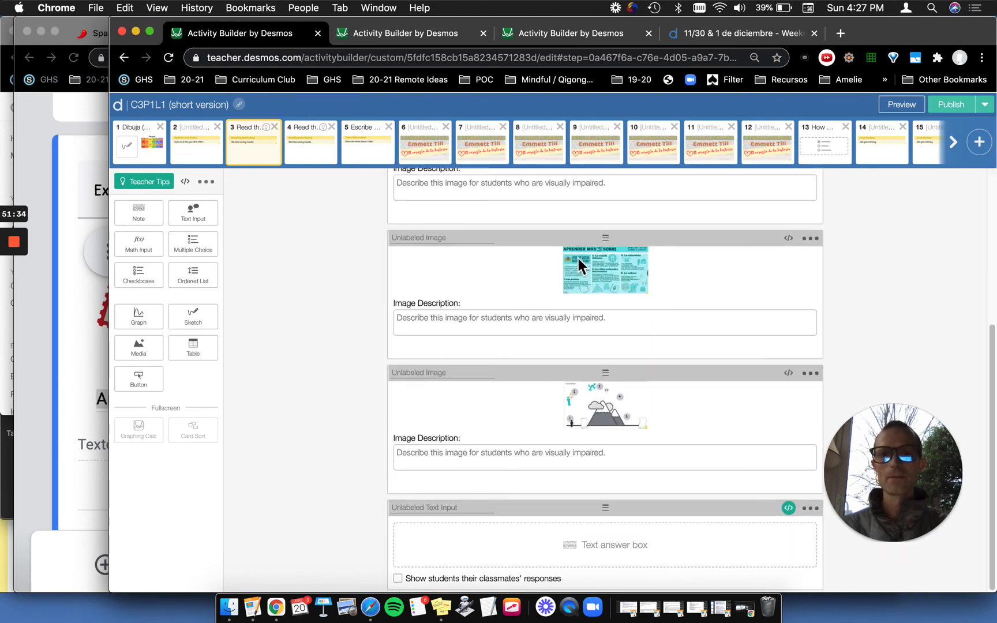
pyautogui.click(305, 151)
pyautogui.scroll(2, 634, 415)
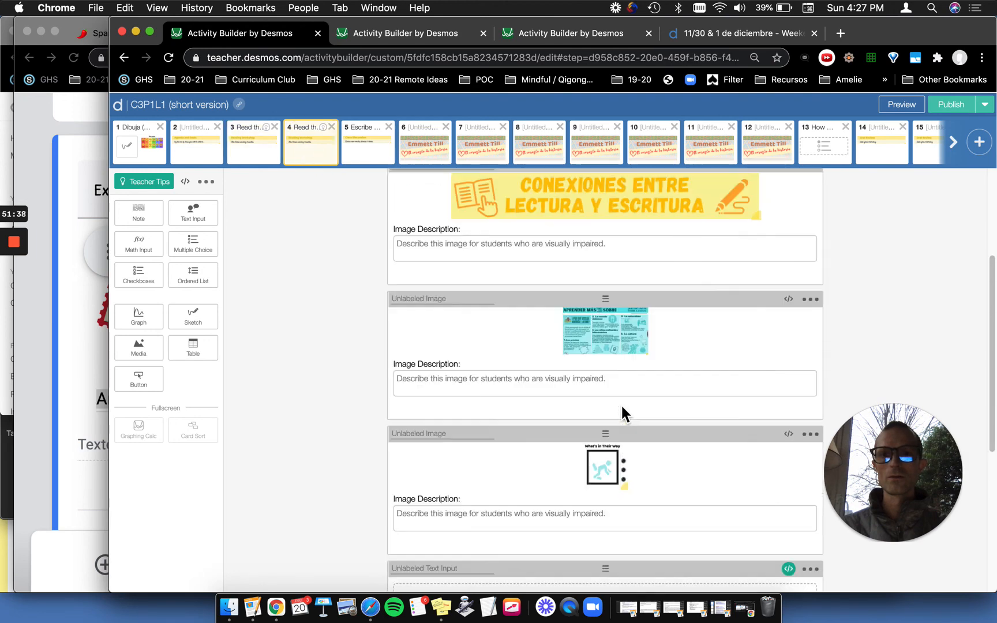
pyautogui.click(333, 127)
pyautogui.click(631, 175)
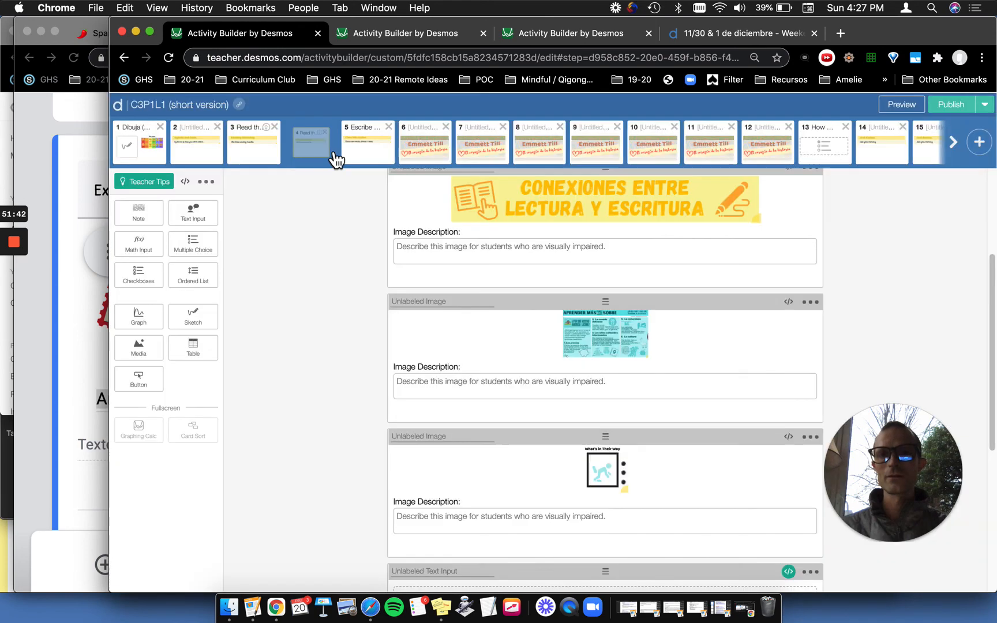
# Review the Class Discussion, Oral Review and Shared Writing screens of the short version for further screens to cut.
pyautogui.click(312, 151)
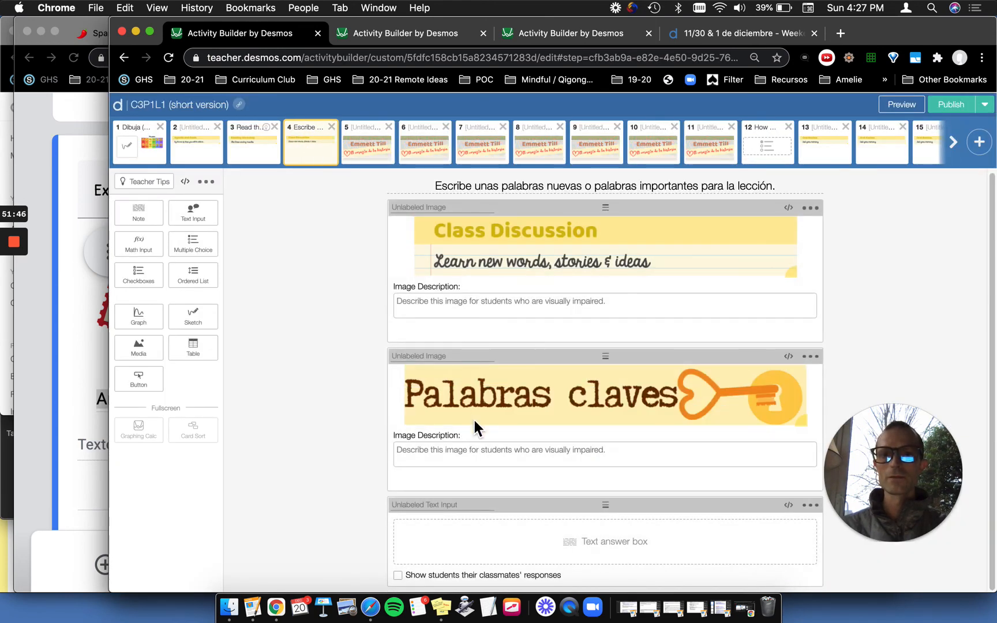
pyautogui.scroll(1, 474, 419)
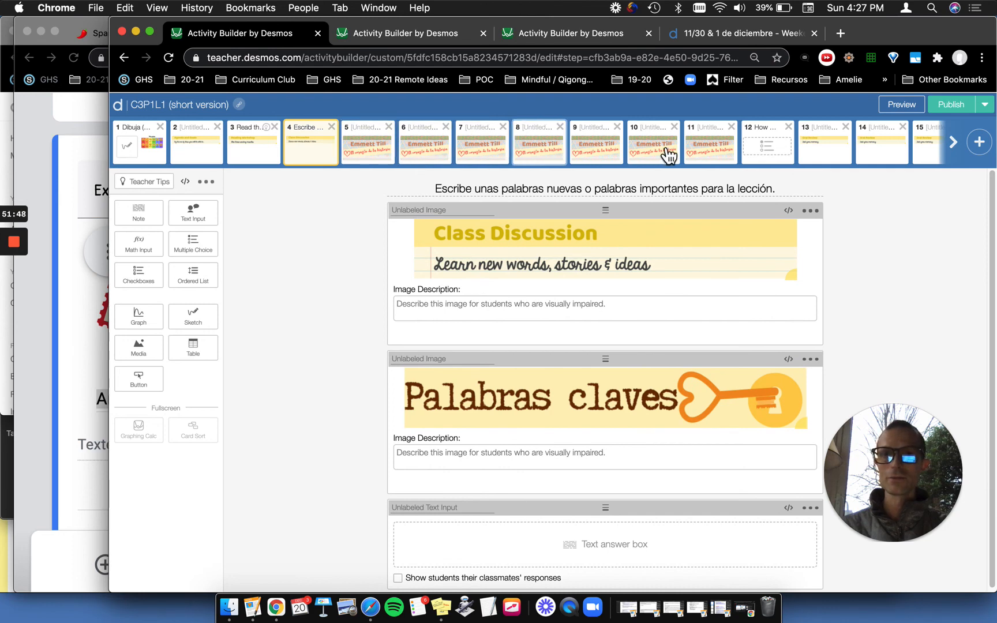
pyautogui.click(759, 151)
pyautogui.click(831, 159)
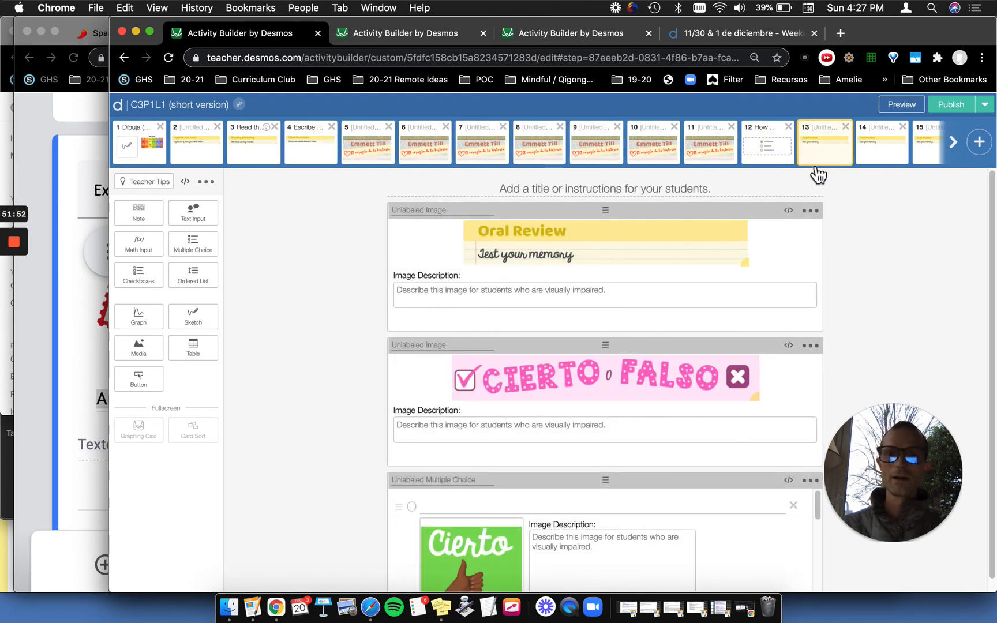
pyautogui.click(877, 143)
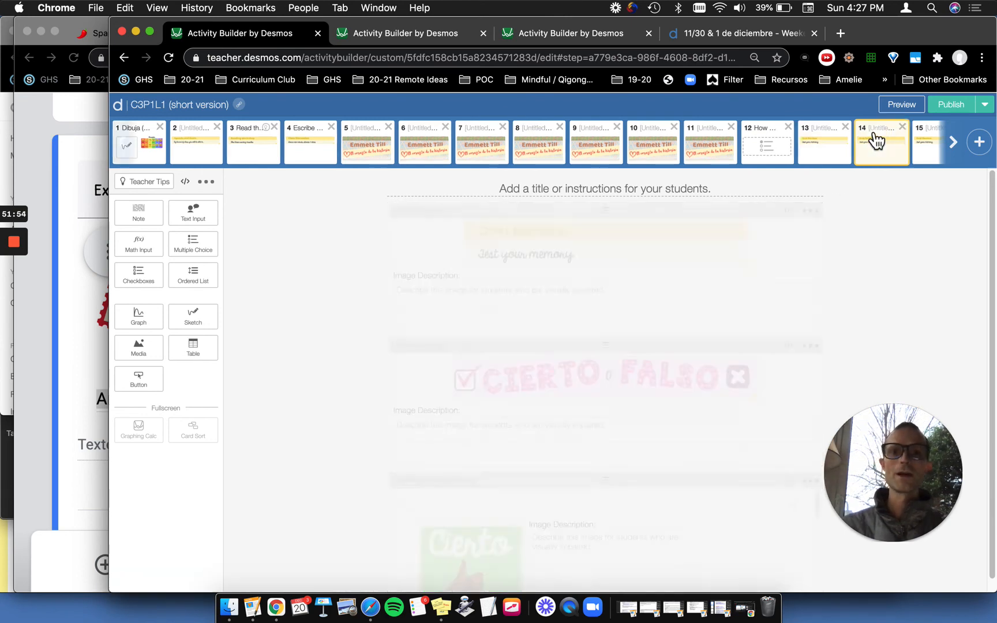
pyautogui.click(899, 148)
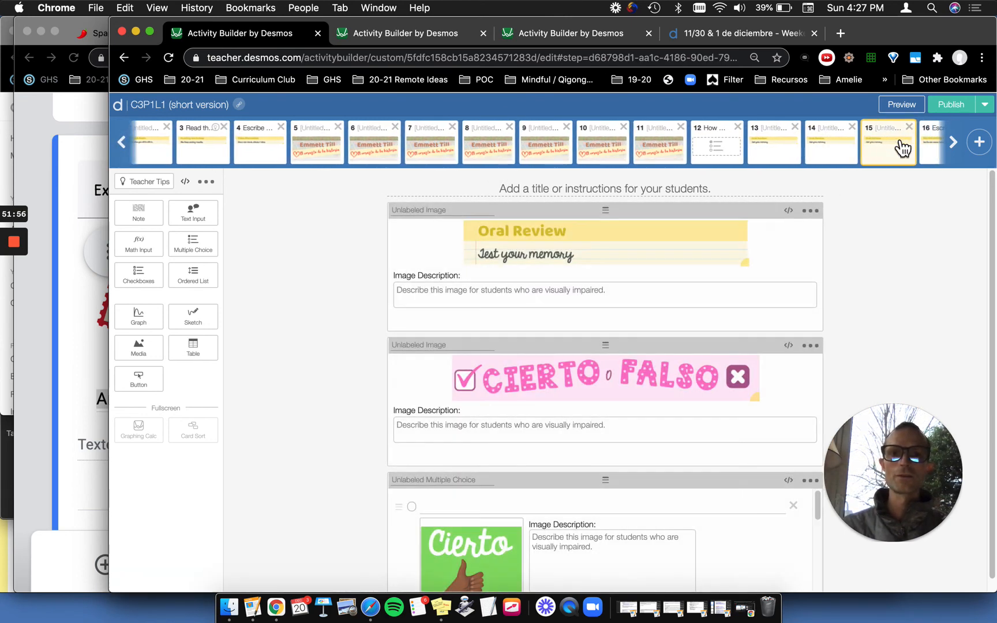
pyautogui.click(902, 148)
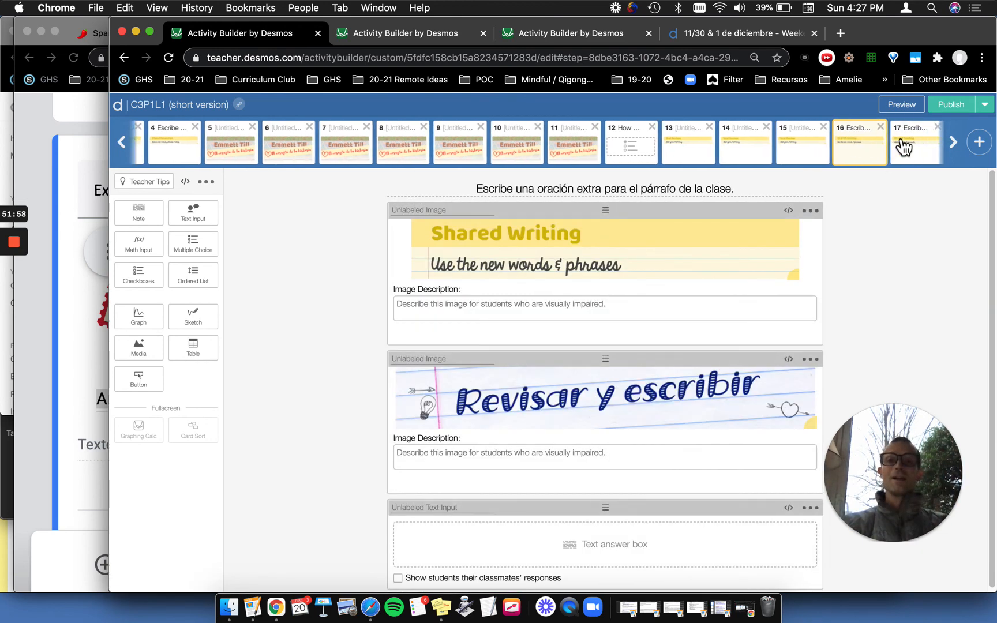